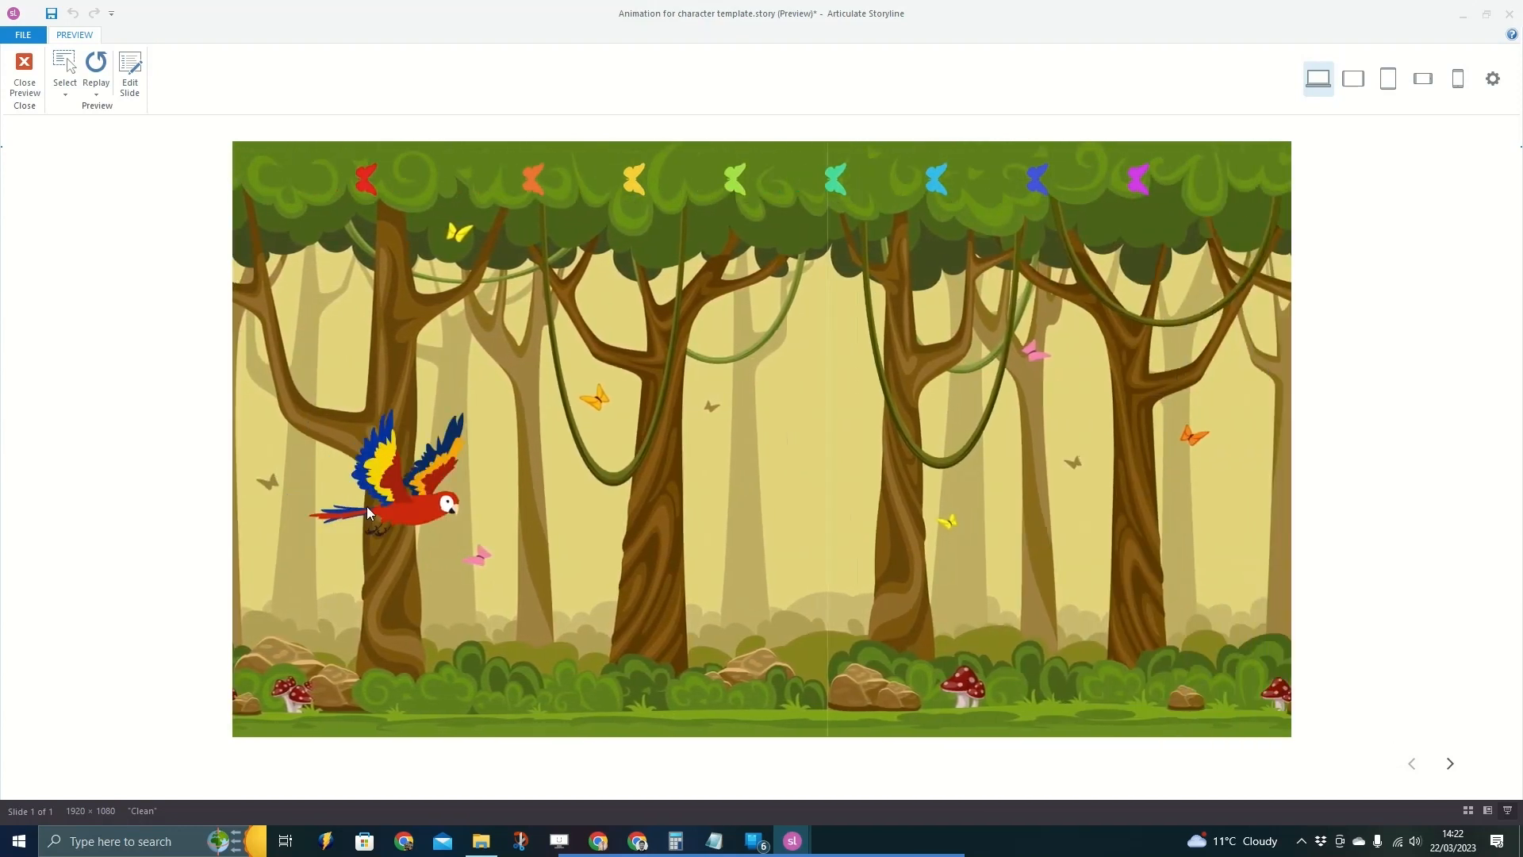
# Close the slide preview and select the parrot on the forest slide to inspect its states and triggers.
pyautogui.press('Escape')
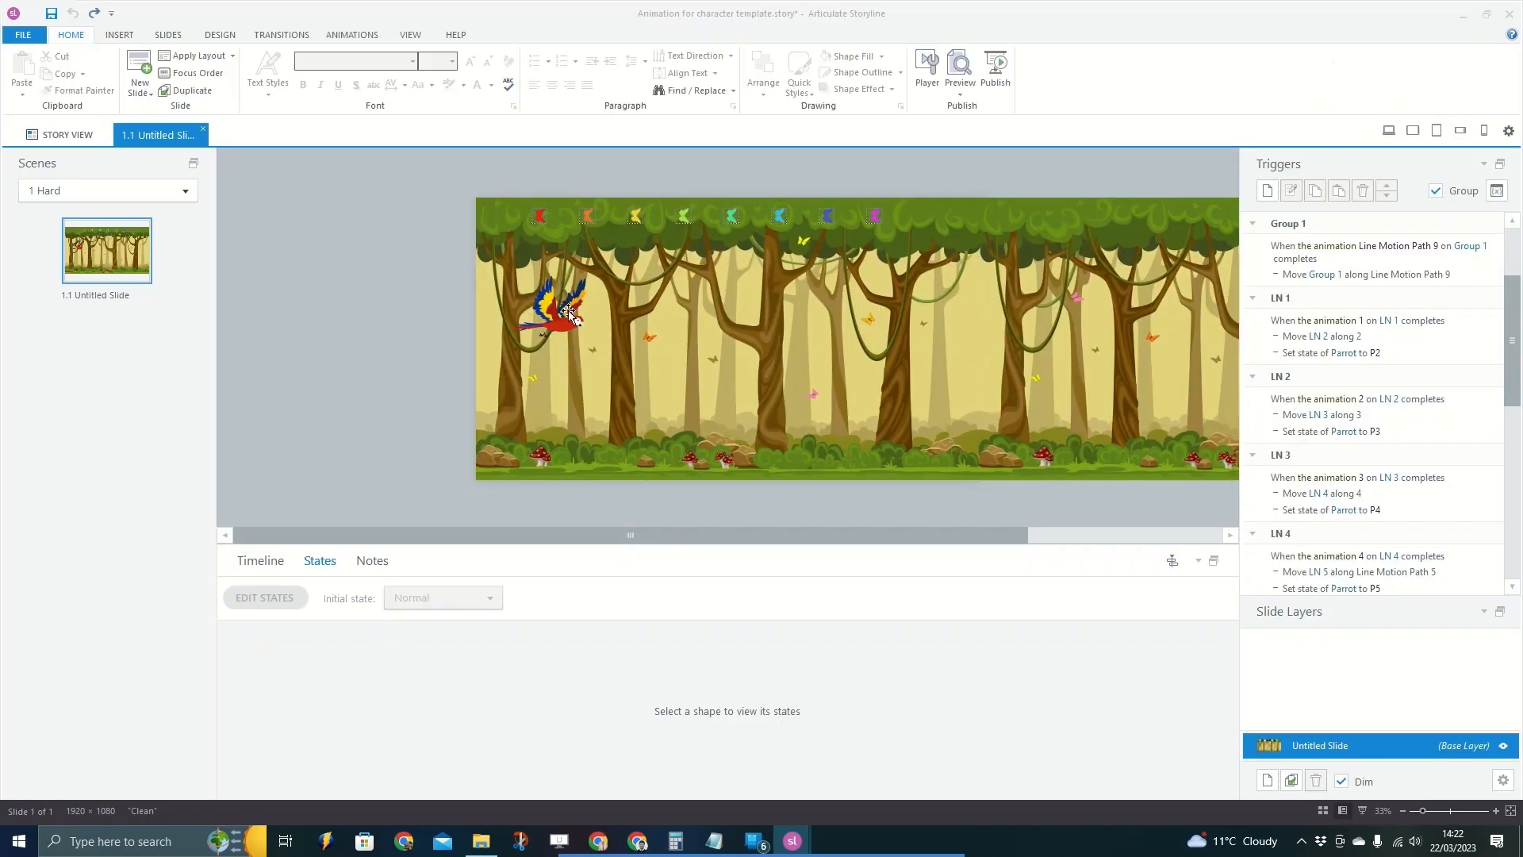
pyautogui.click(570, 314)
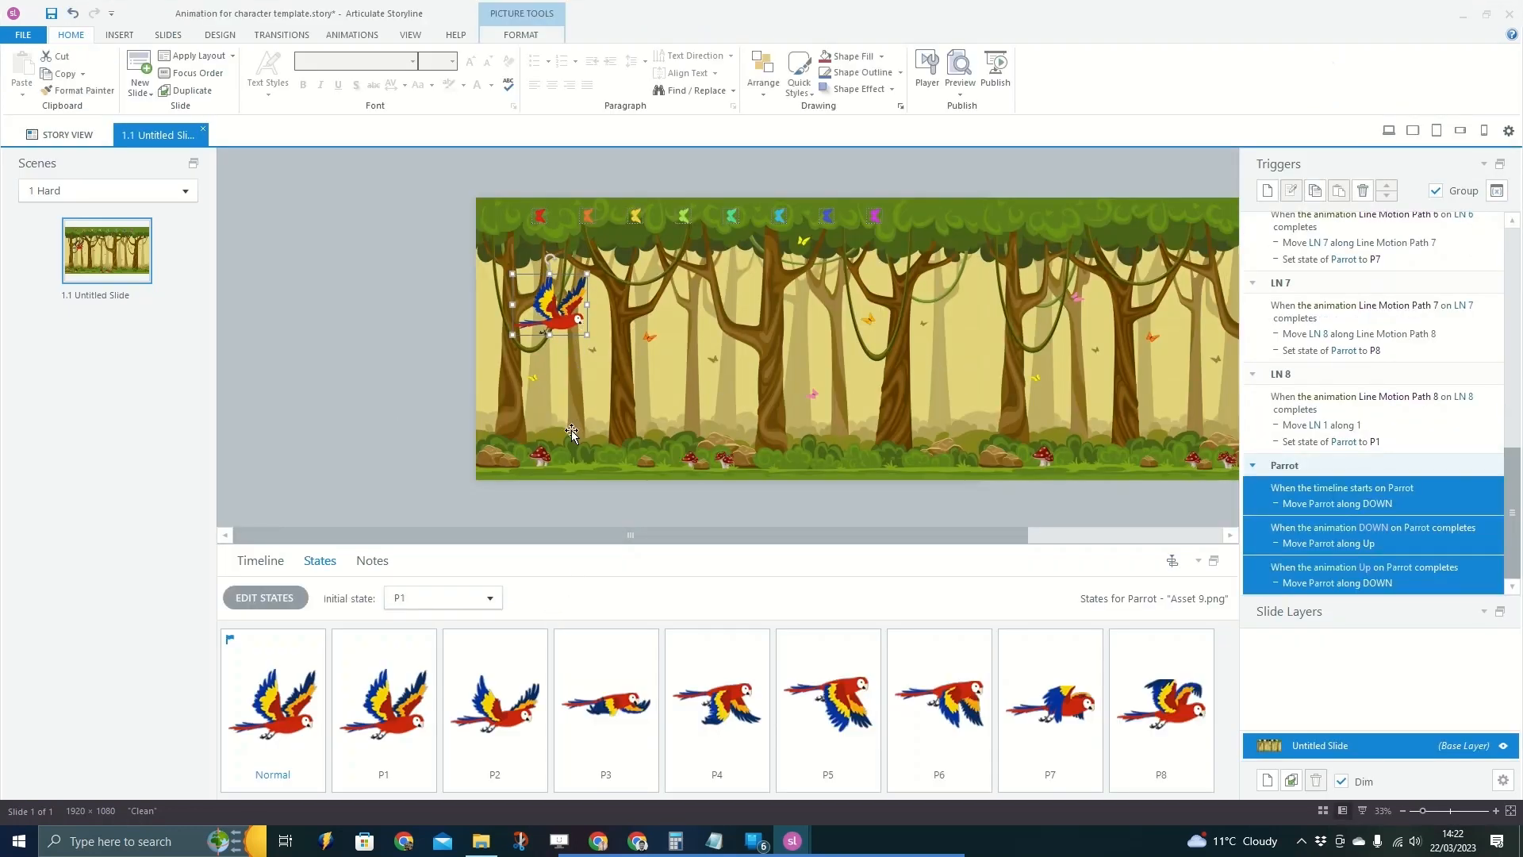
pyautogui.click(395, 365)
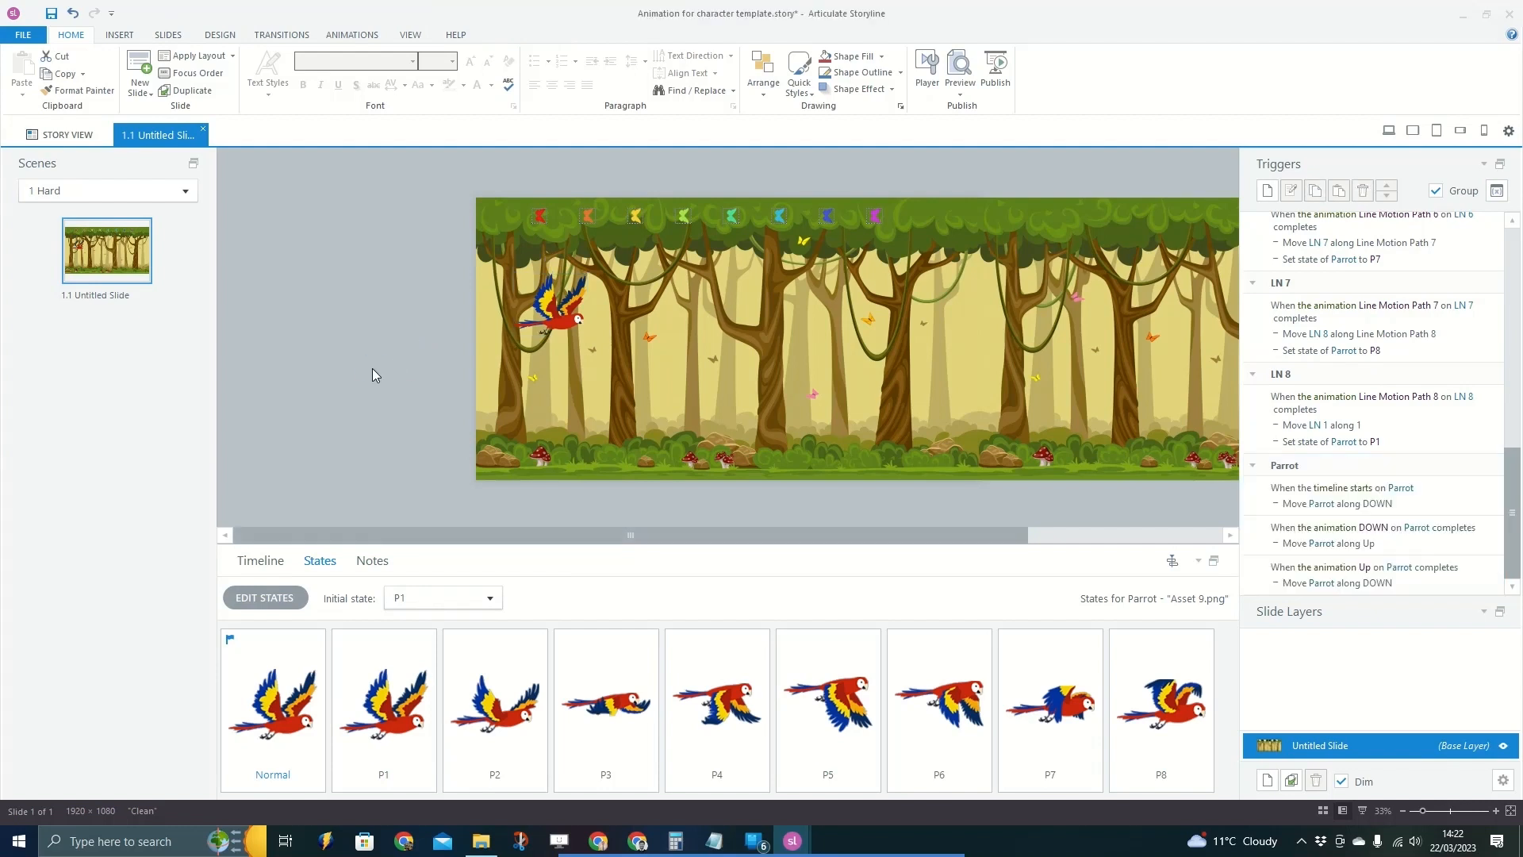
pyautogui.click(557, 317)
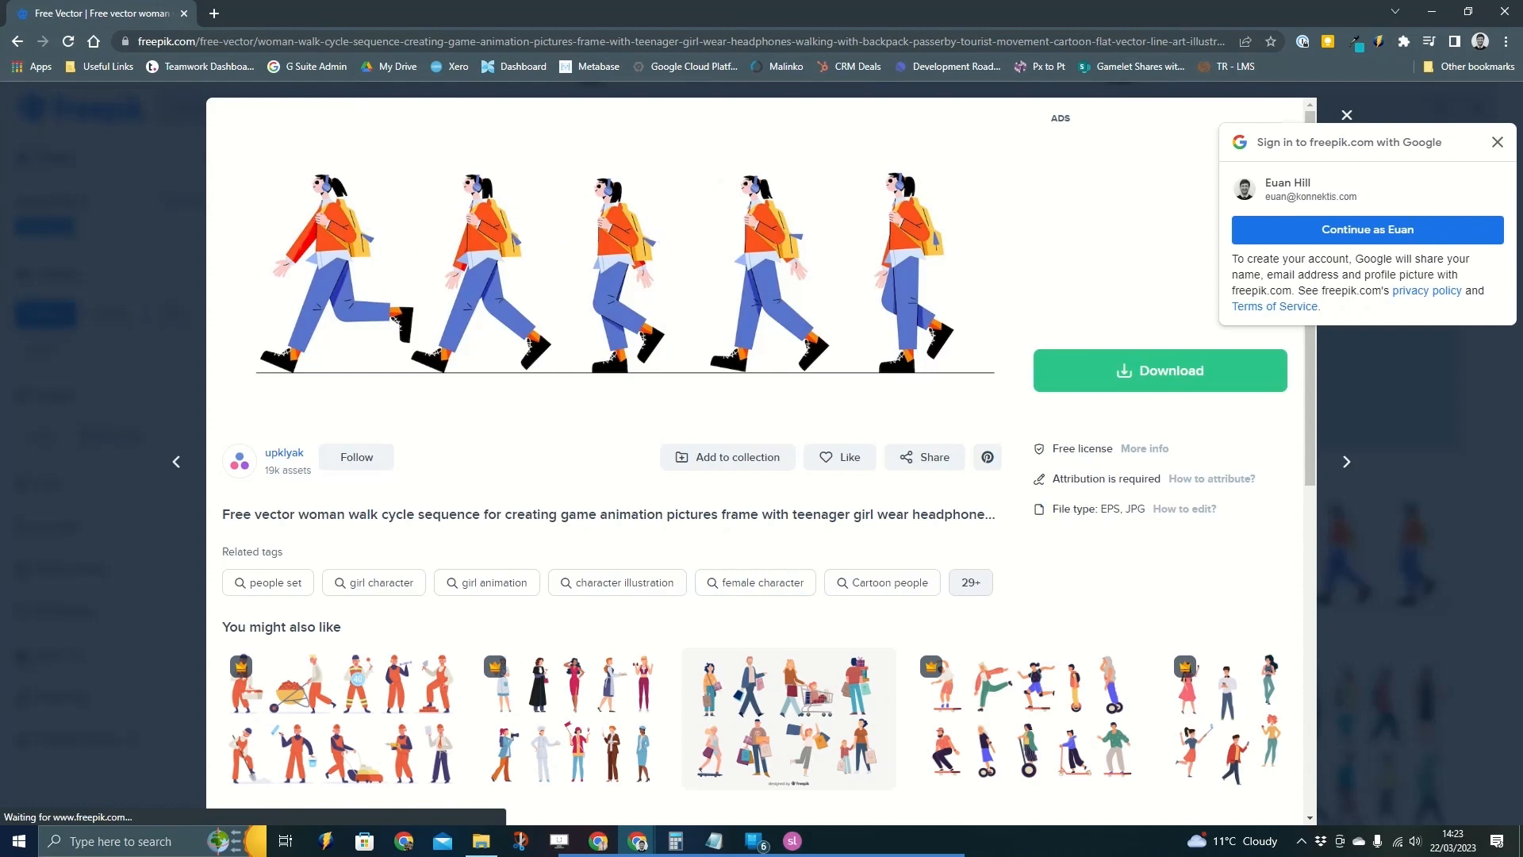
# Dismiss the Google sign-in prompt on Freepik's woman walk cycle page in the browser and return to the parrot slide in Articulate Storyline.
pyautogui.click(1494, 142)
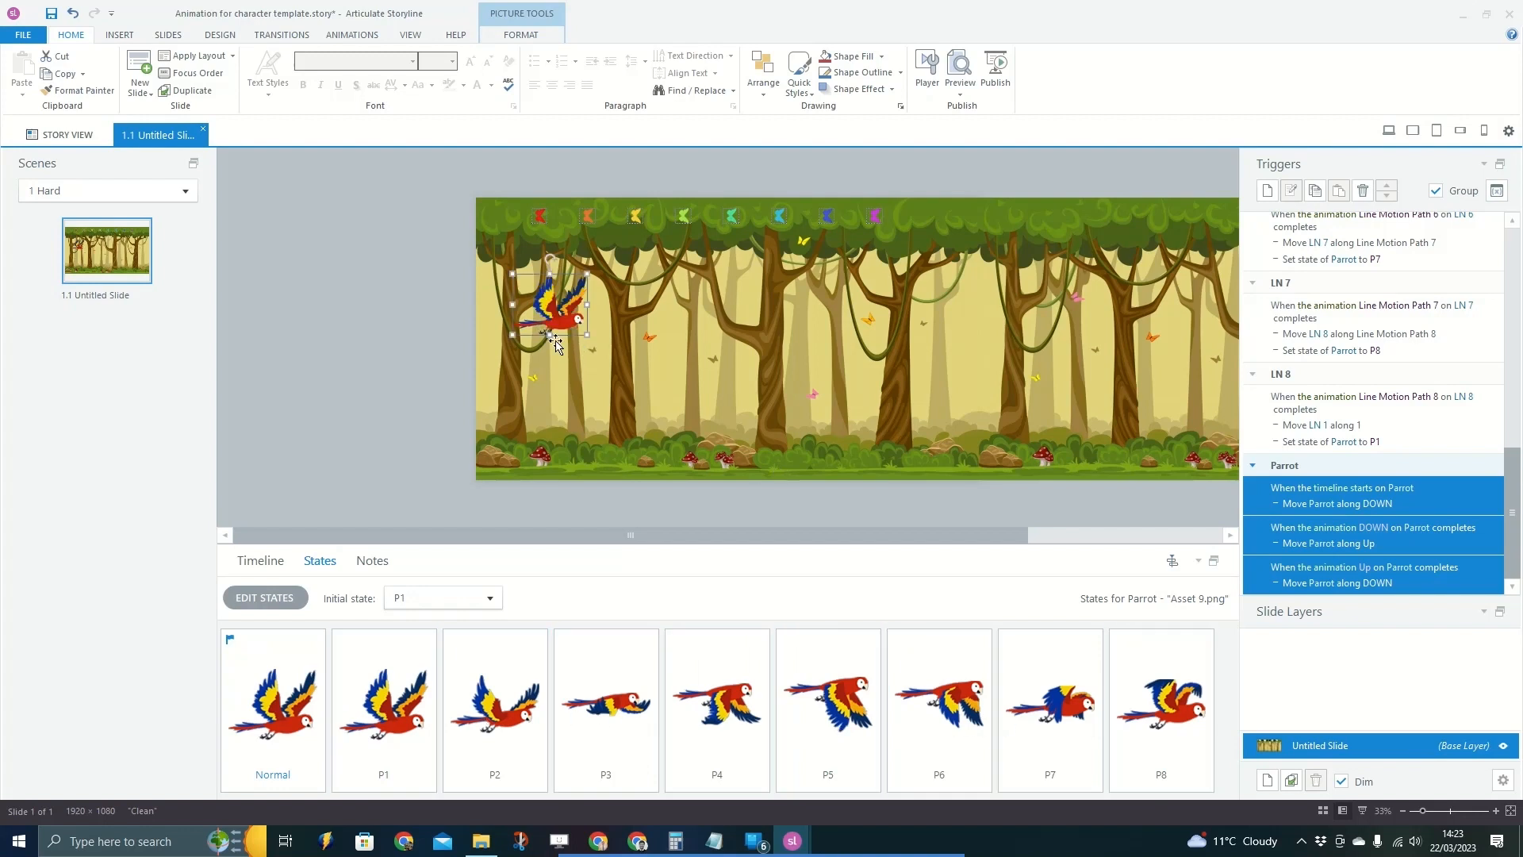
pyautogui.click(846, 342)
pyautogui.click(403, 432)
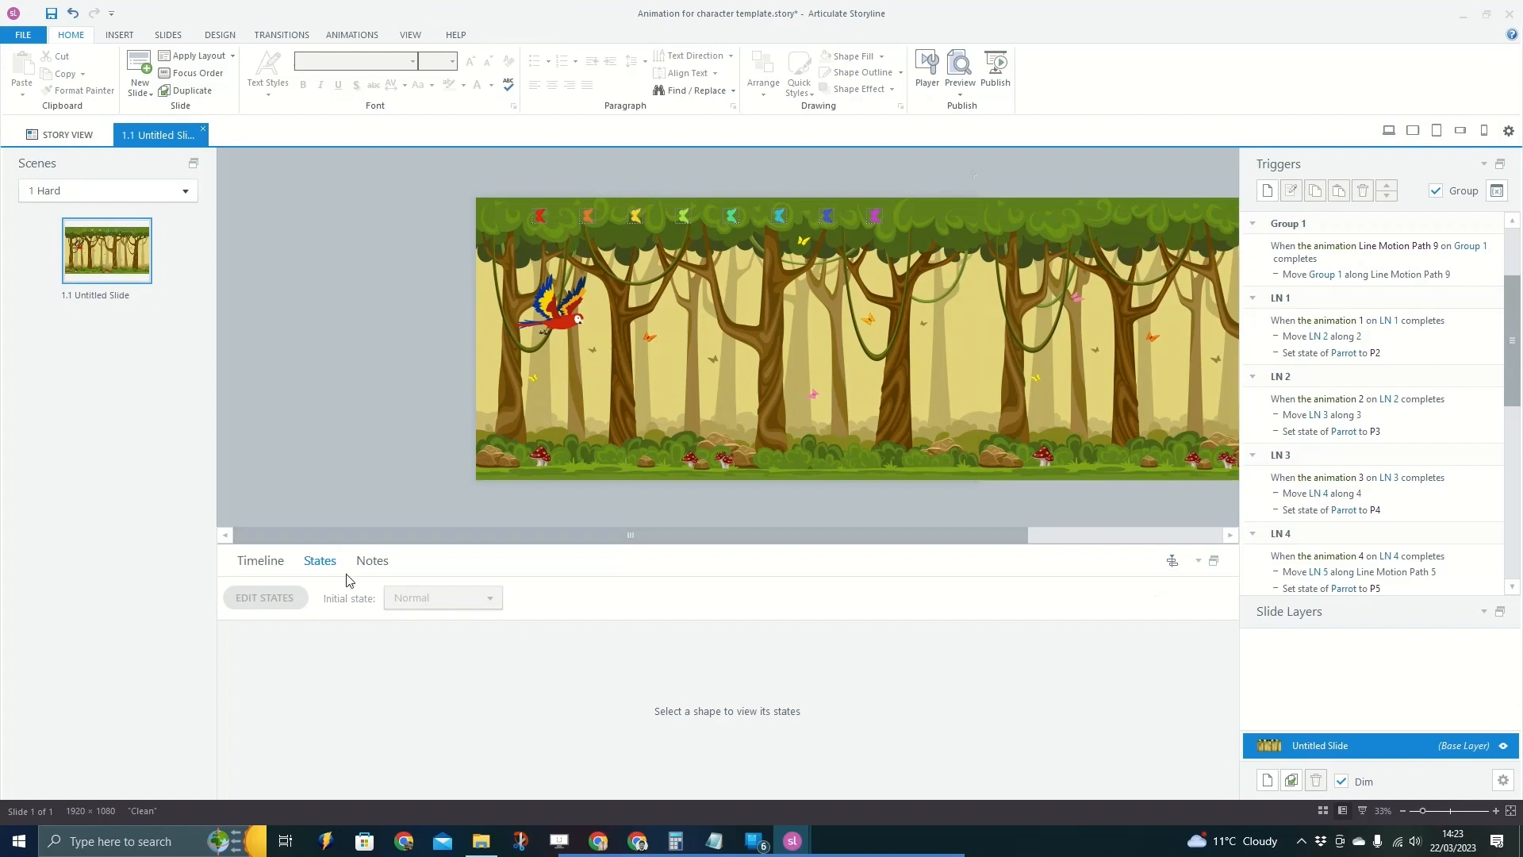
# Switch to the Parallax Demo project and preview only slide 1.1, Repeating the image, closing the preview after viewing.
pyautogui.moveTo(792, 853)
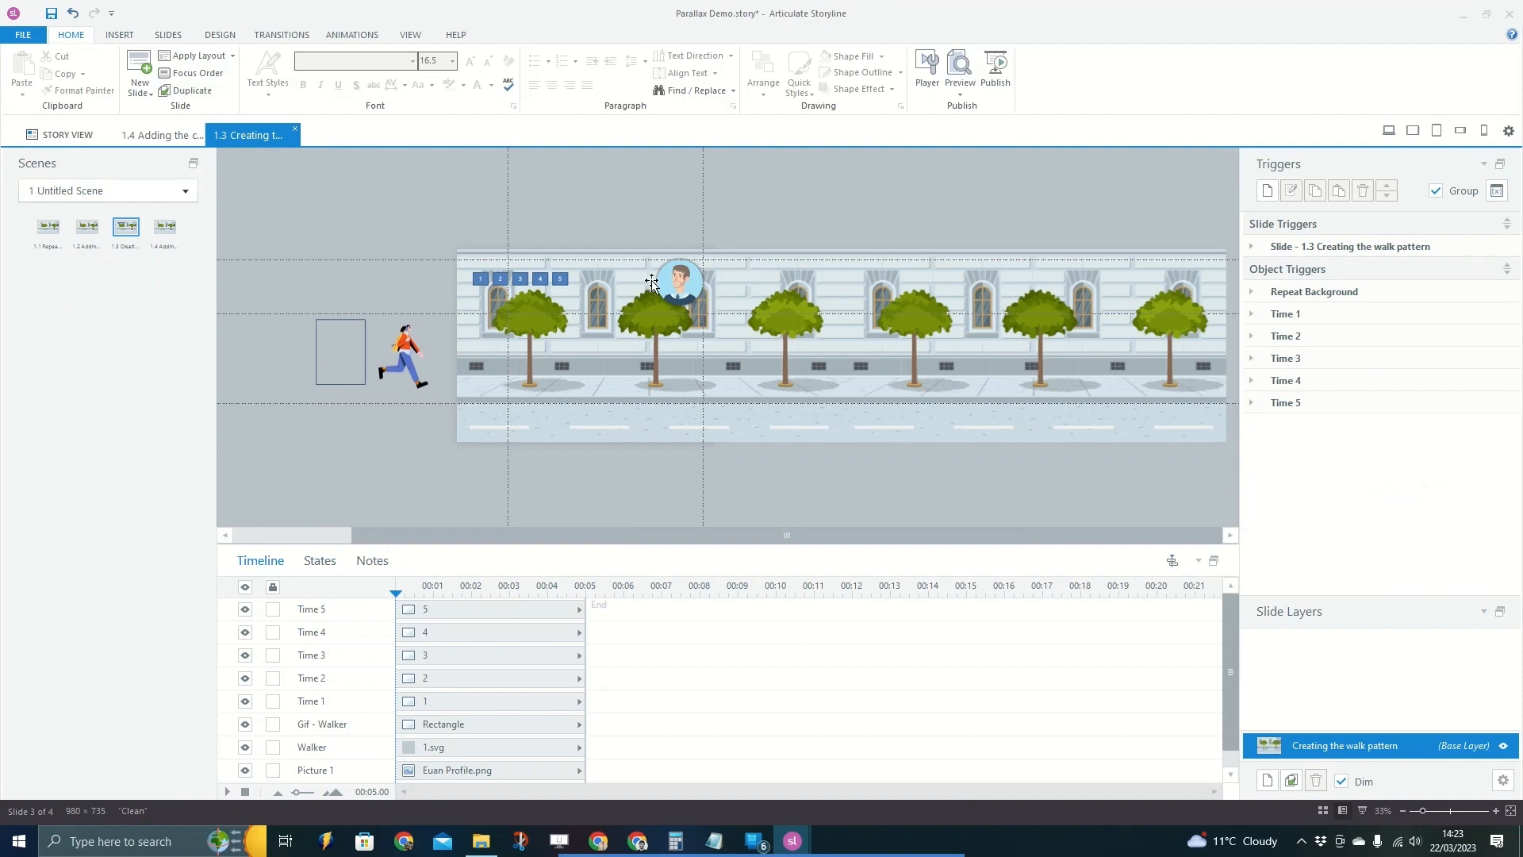
pyautogui.scroll(3, 563, 319)
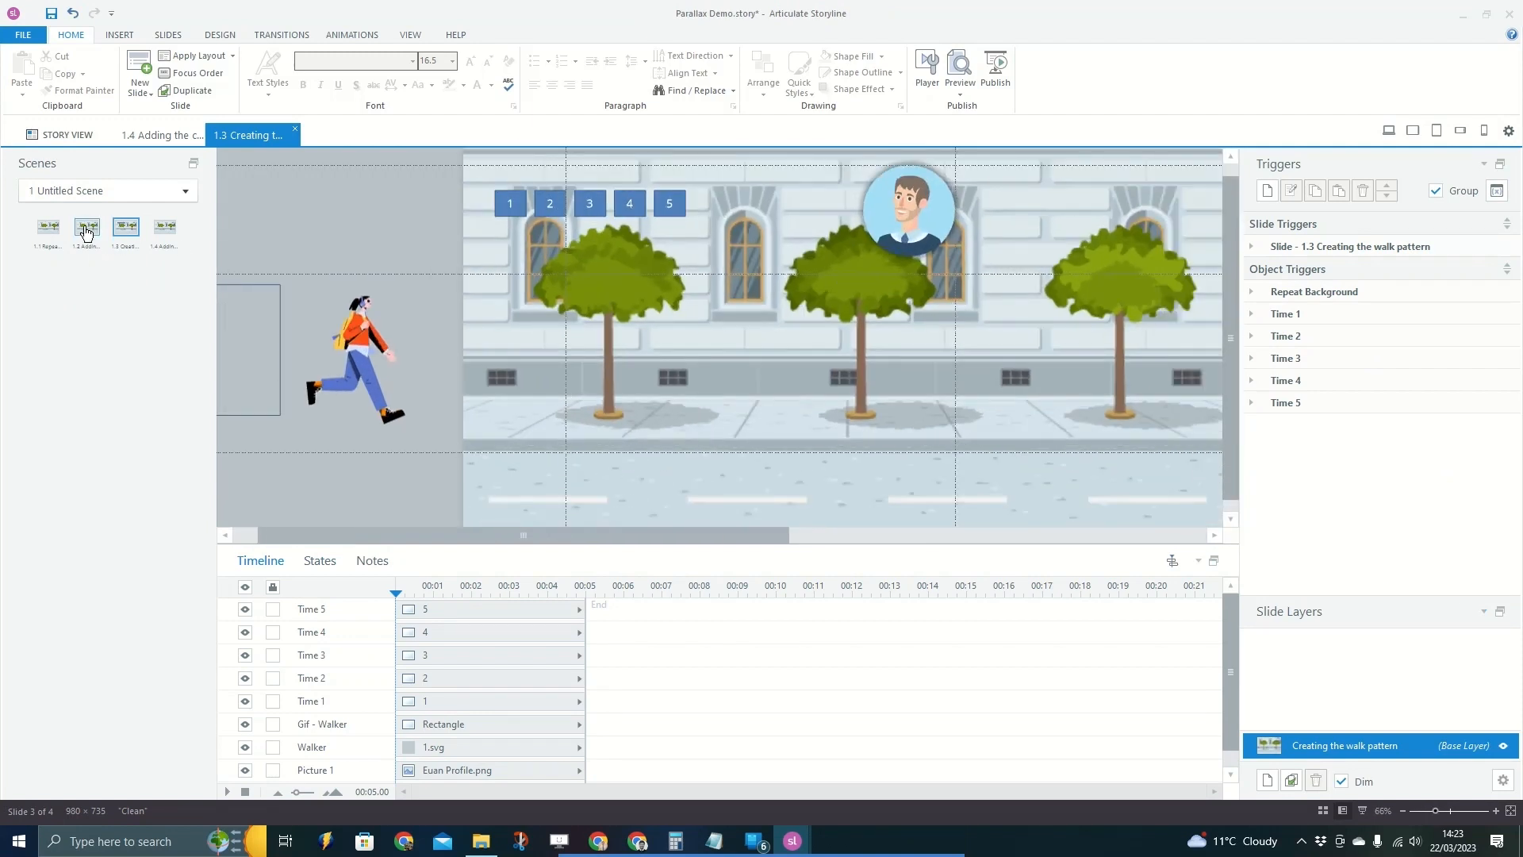
pyautogui.click(48, 227)
pyautogui.click(960, 91)
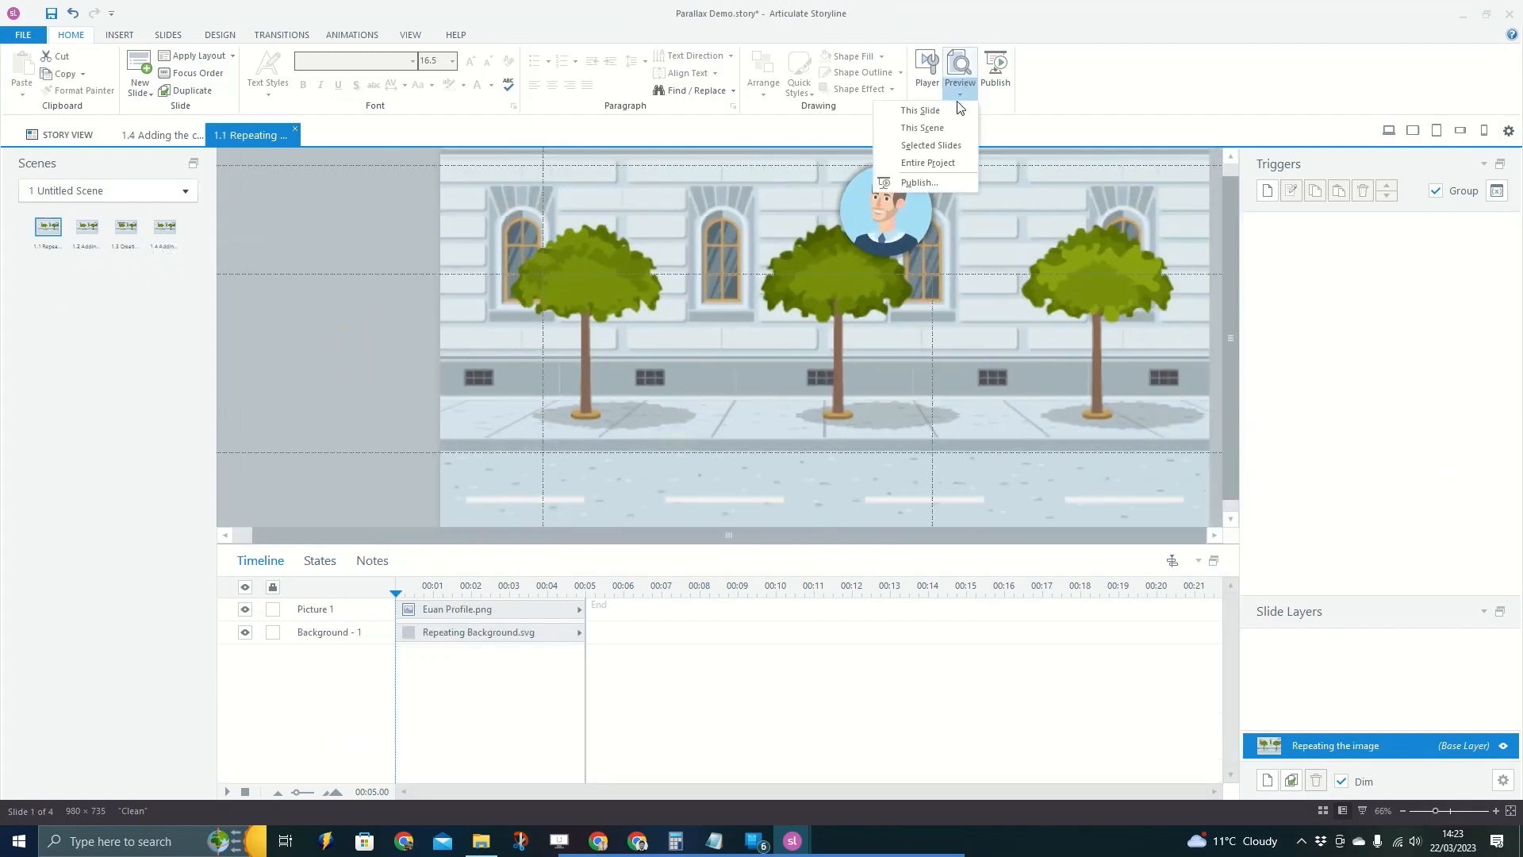
pyautogui.click(952, 110)
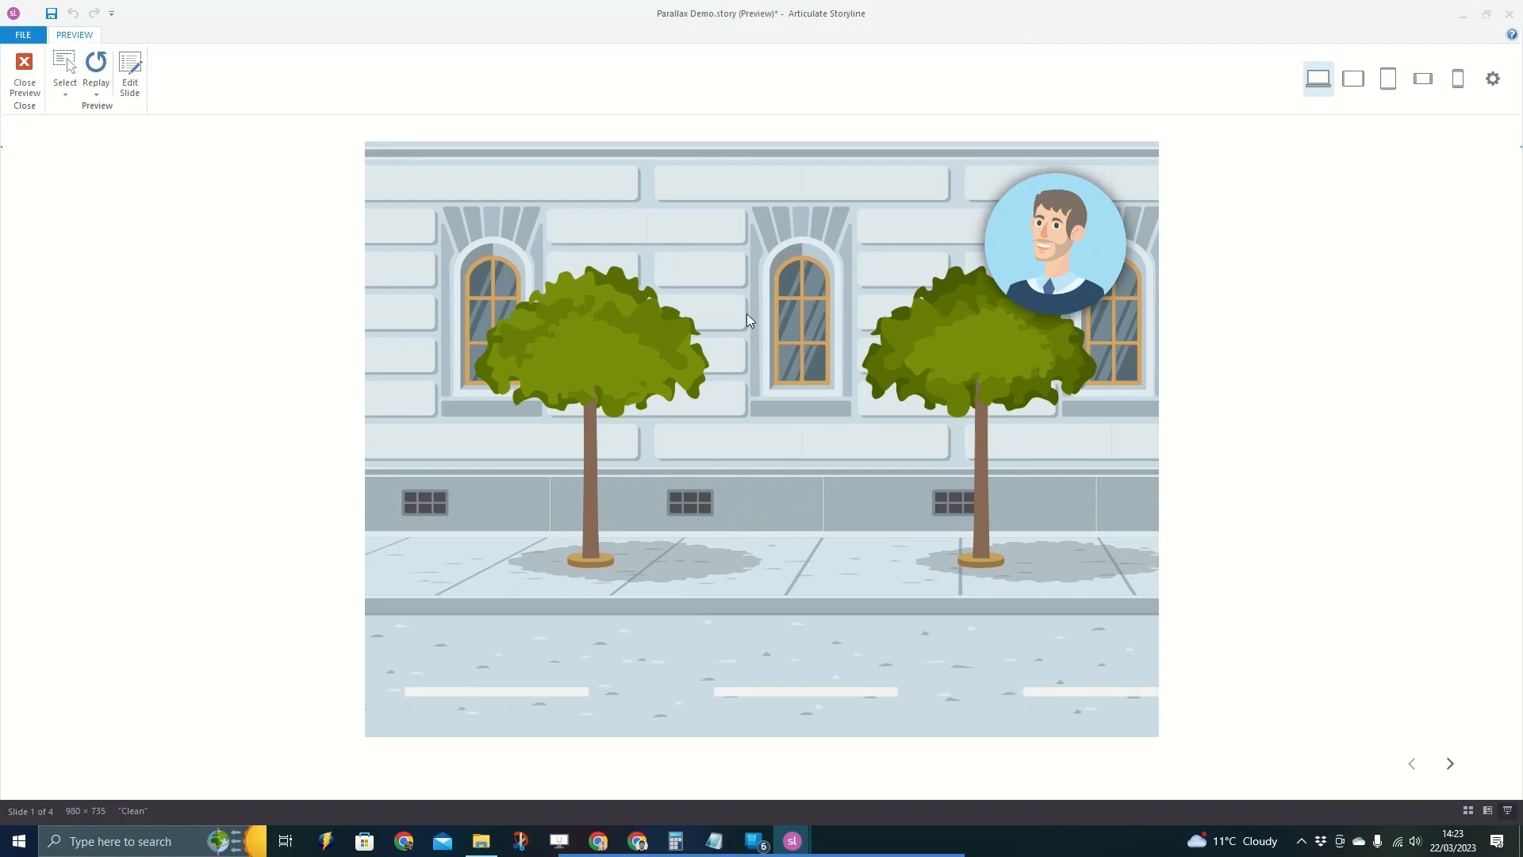
pyautogui.press('Escape')
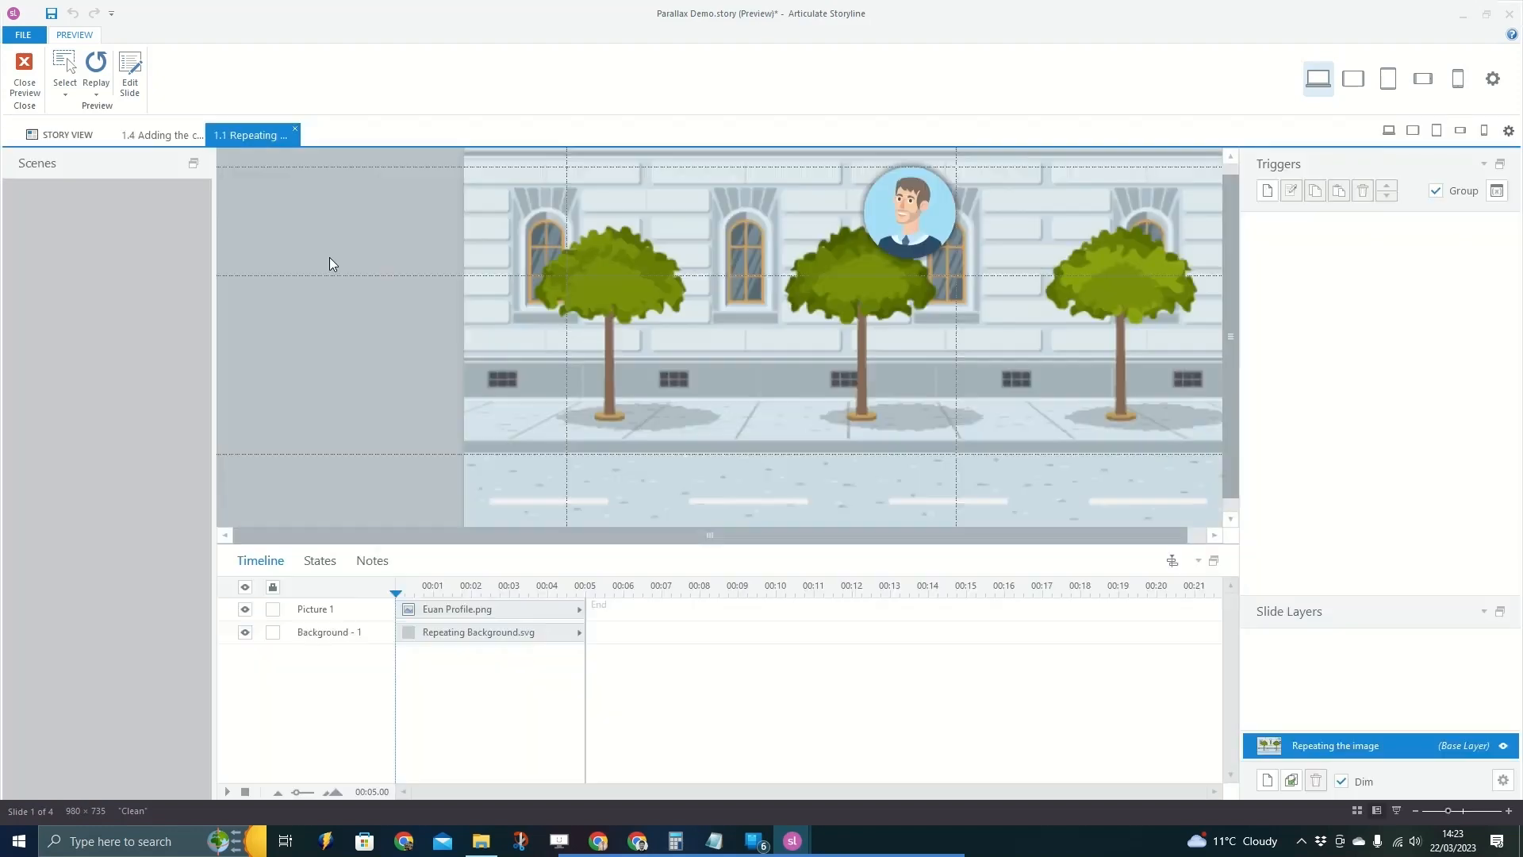
# Open slide 1.2, Adding the Parralax, and inspect the Repeat Background group, its two background images and its triggers.
pyautogui.click(85, 230)
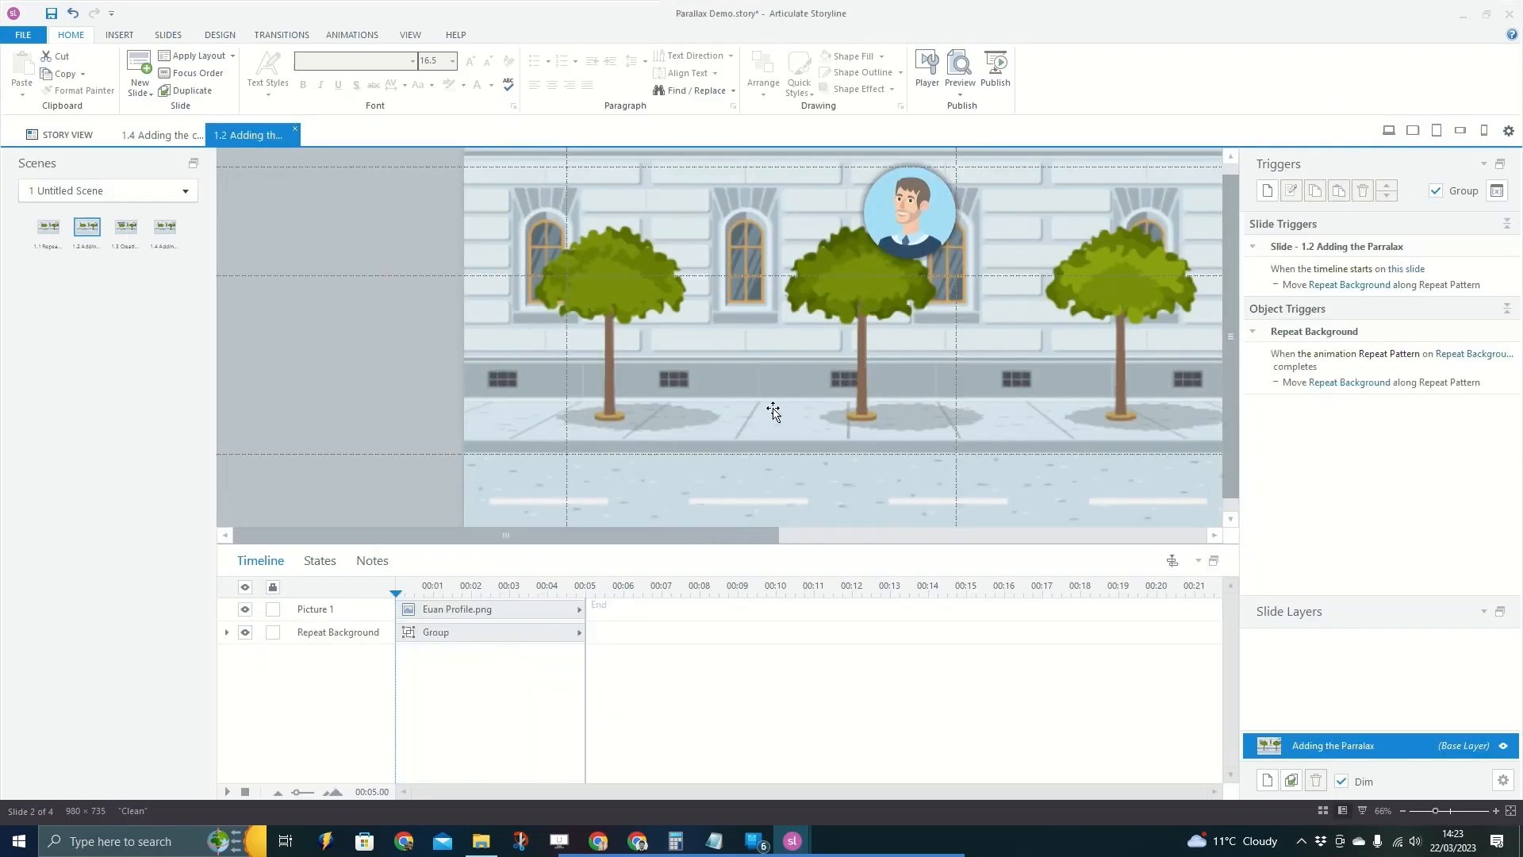
pyautogui.scroll(-4, 773, 411)
pyautogui.click(865, 357)
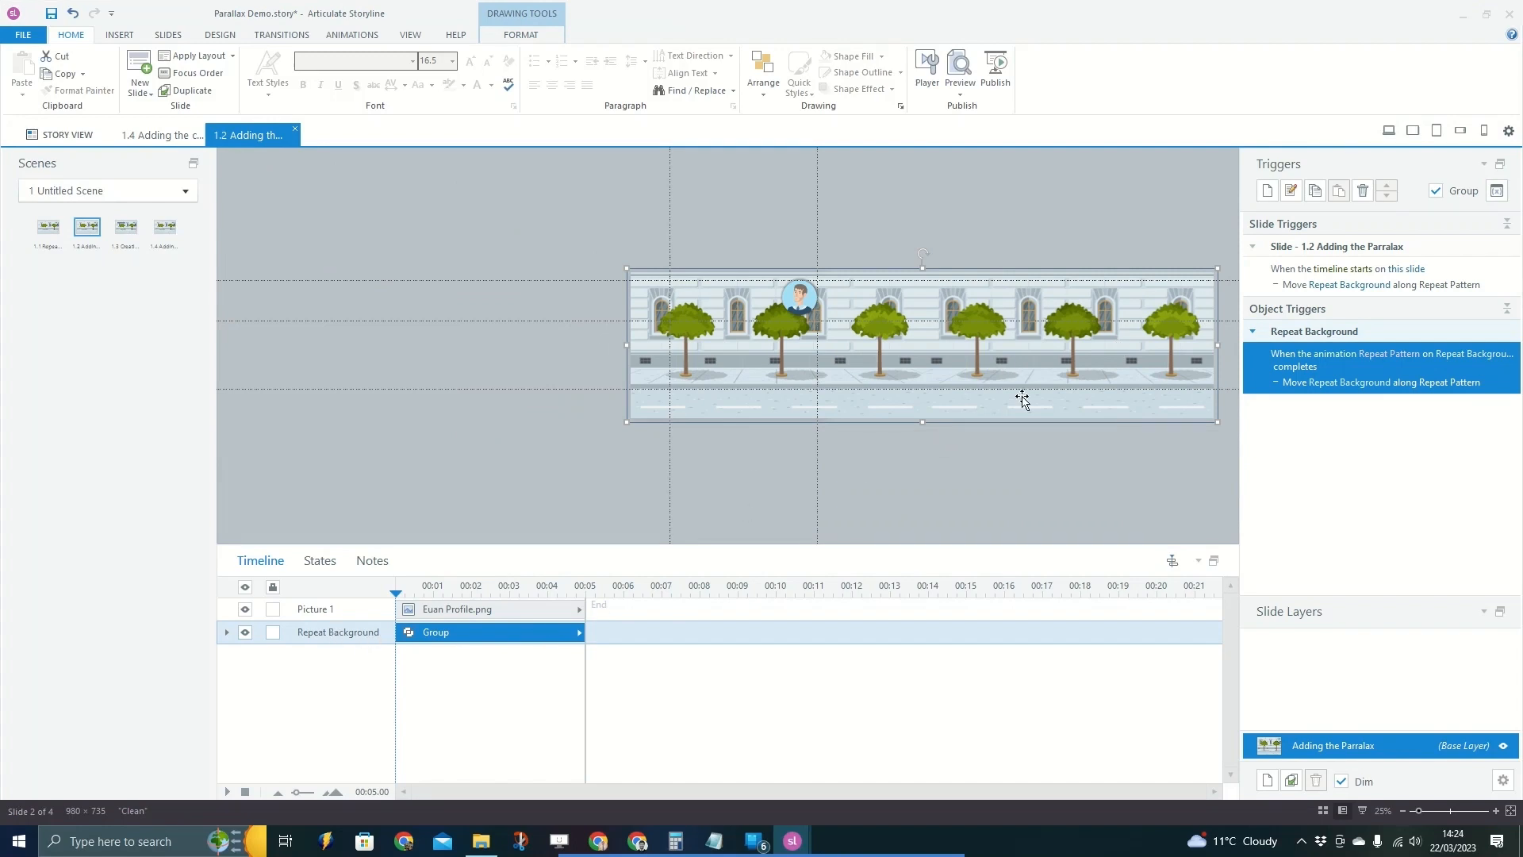
pyautogui.click(1051, 369)
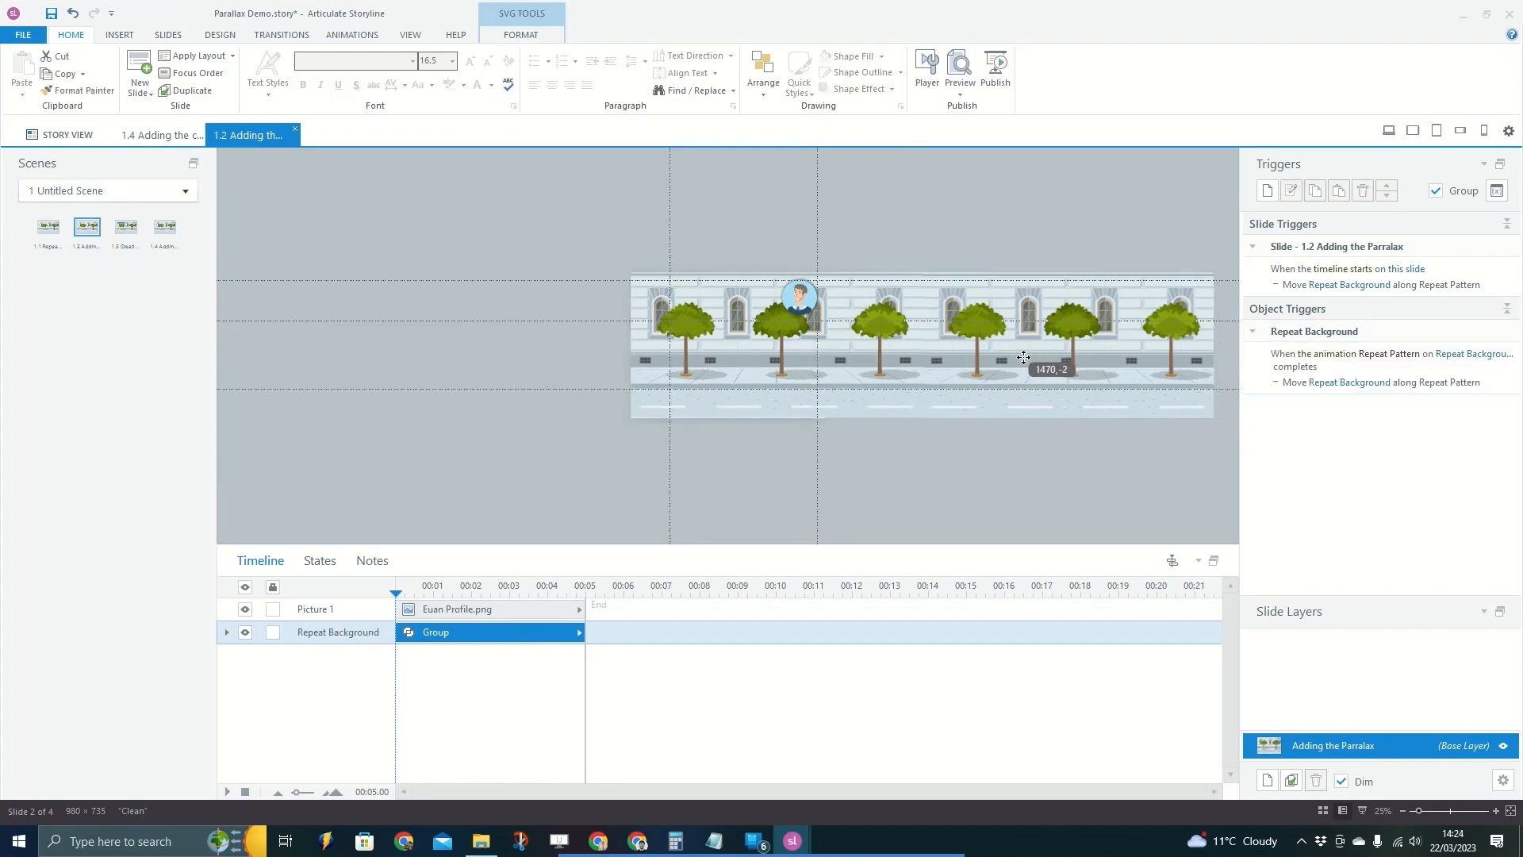
pyautogui.click(747, 425)
pyautogui.click(1037, 347)
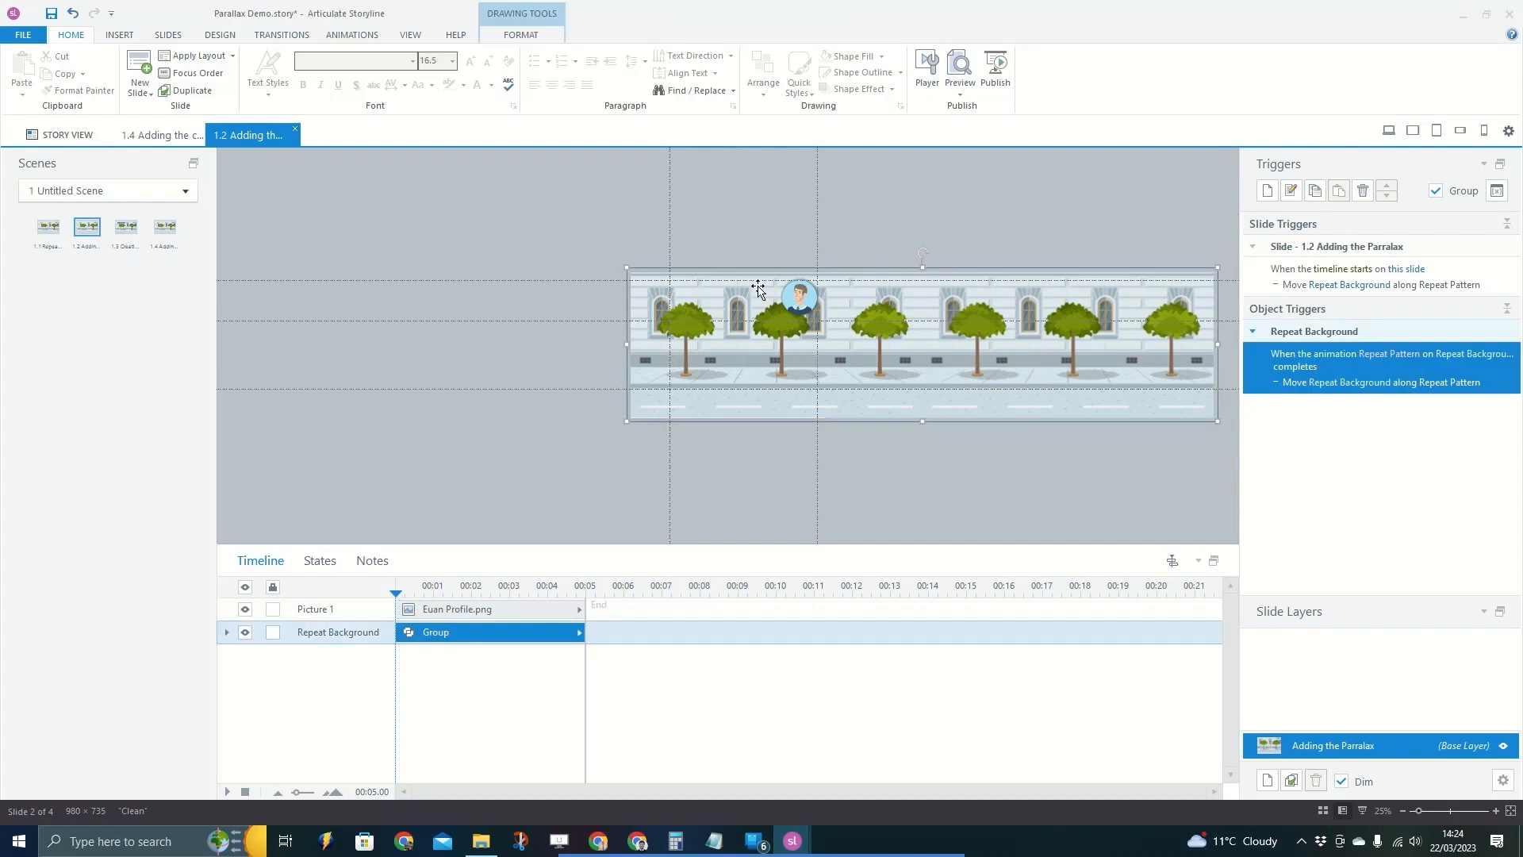
# Preview the scrolling background of slide 1.2 and close the preview.
pyautogui.click(959, 92)
pyautogui.click(951, 127)
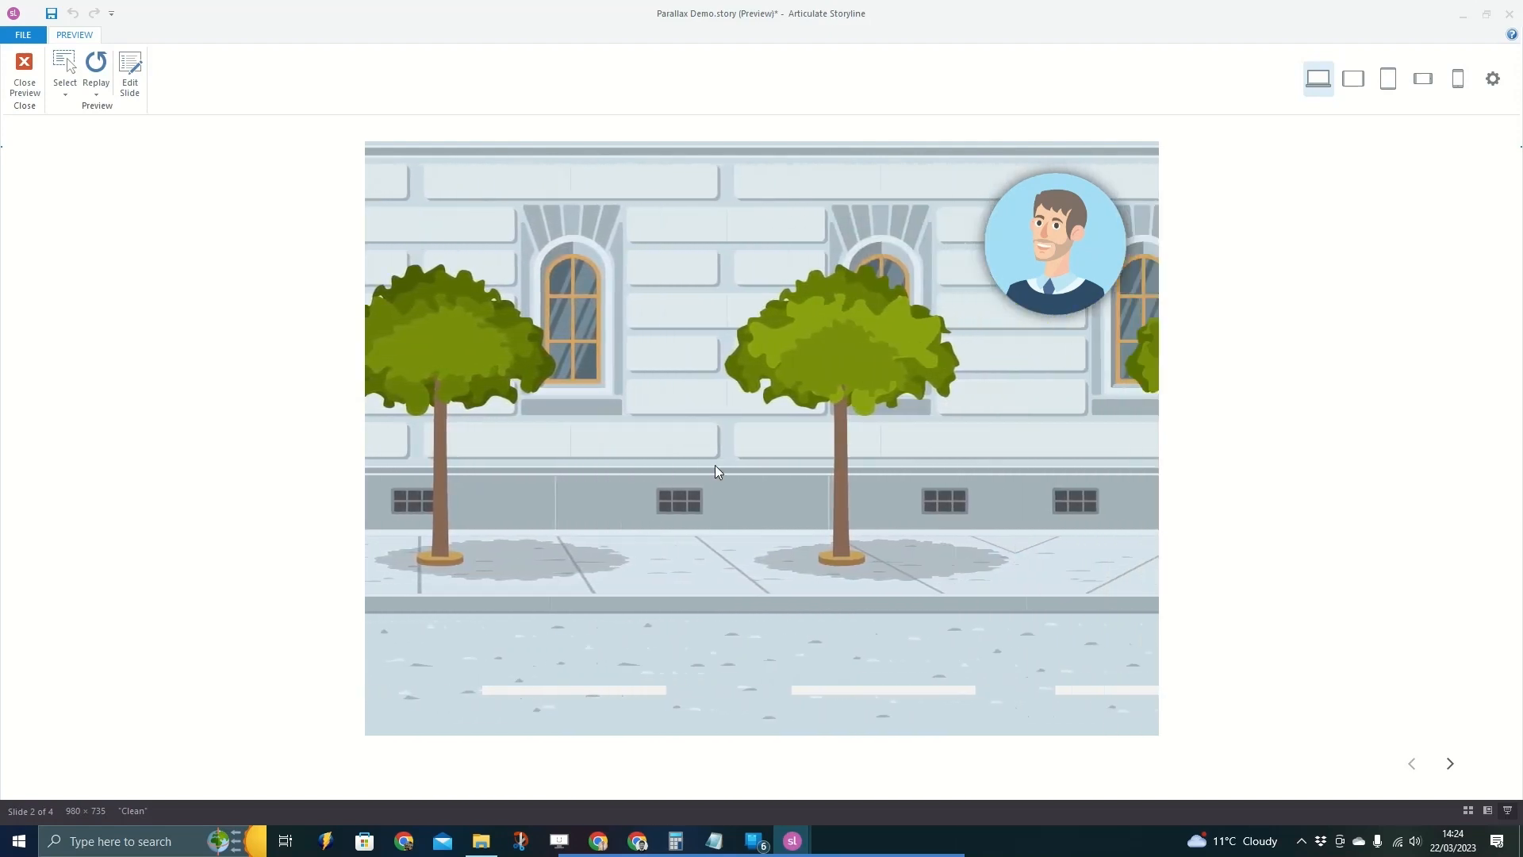
pyautogui.press('Escape')
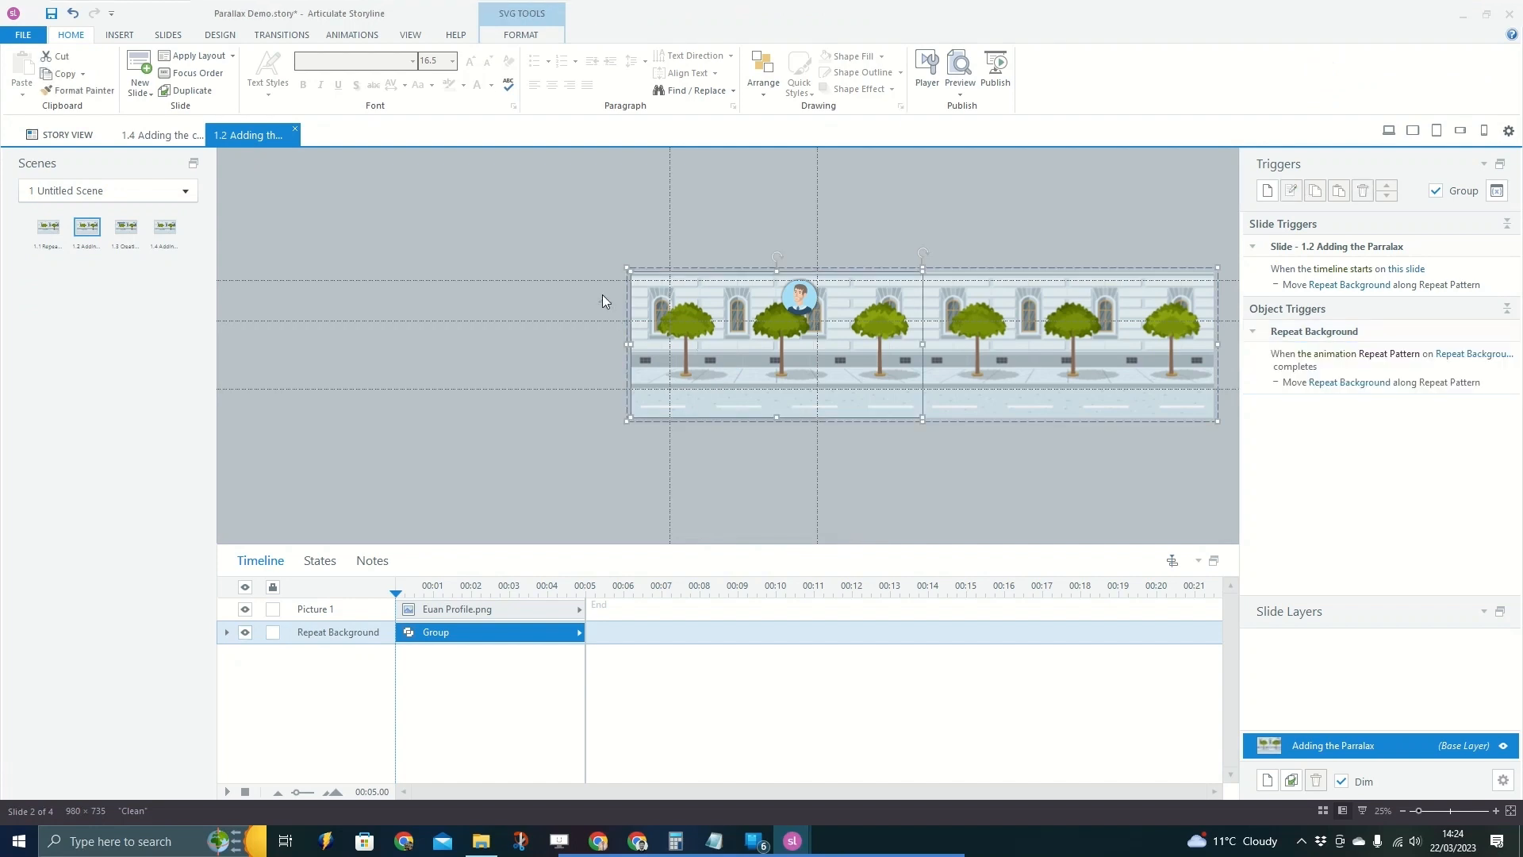
# Inspect the duration and name of the Repeat Background group's motion path.
pyautogui.click(507, 286)
pyautogui.click(652, 321)
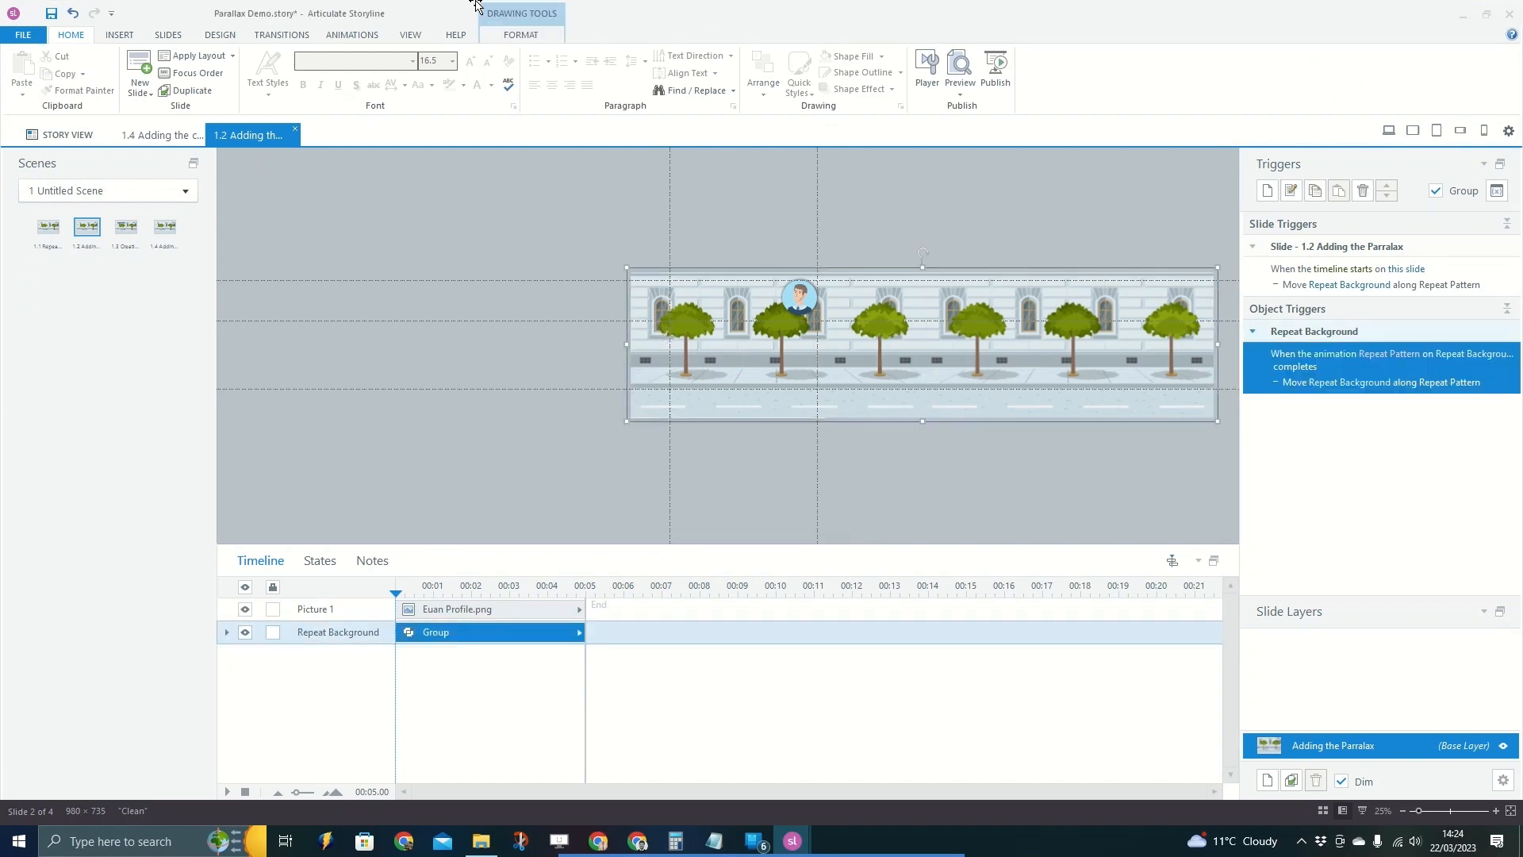
pyautogui.click(520, 34)
pyautogui.click(350, 35)
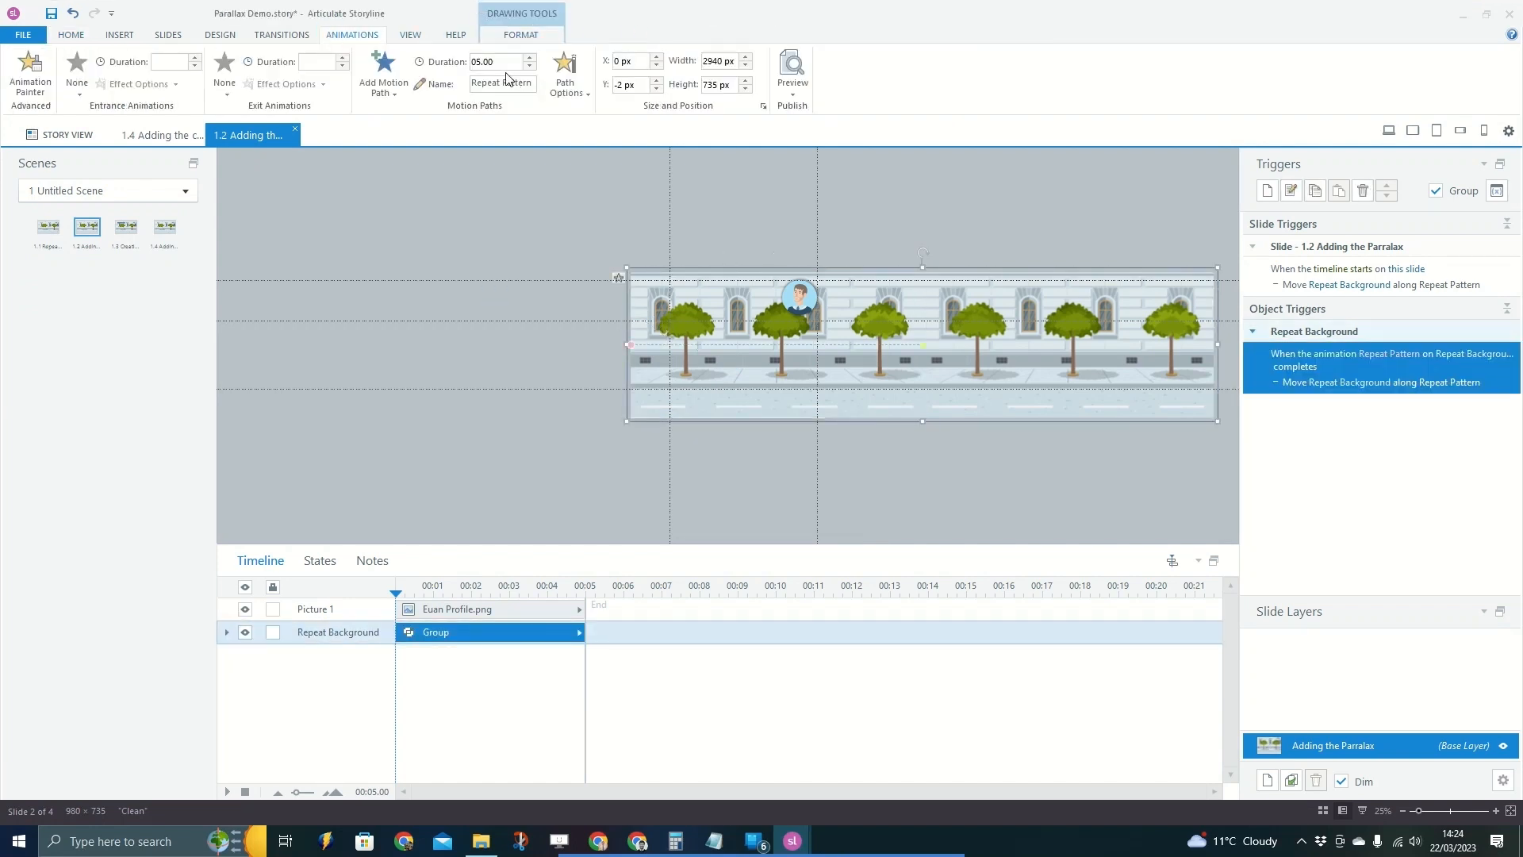
pyautogui.click(931, 500)
# Open slide 1.1 and hide and show the Background - 1 image to compare it with the slide area.
pyautogui.click(49, 236)
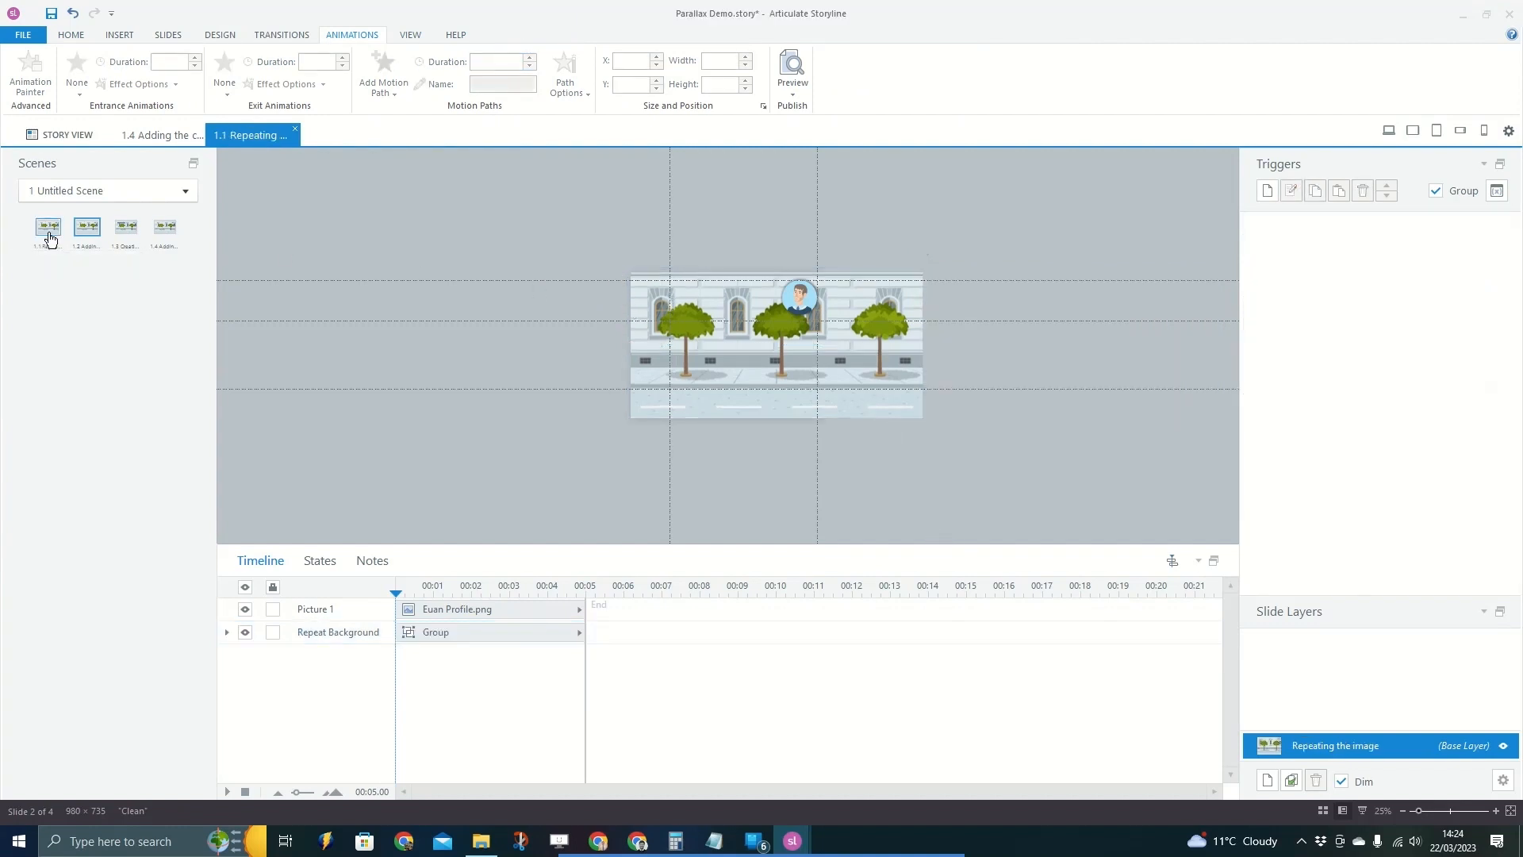
pyautogui.click(778, 353)
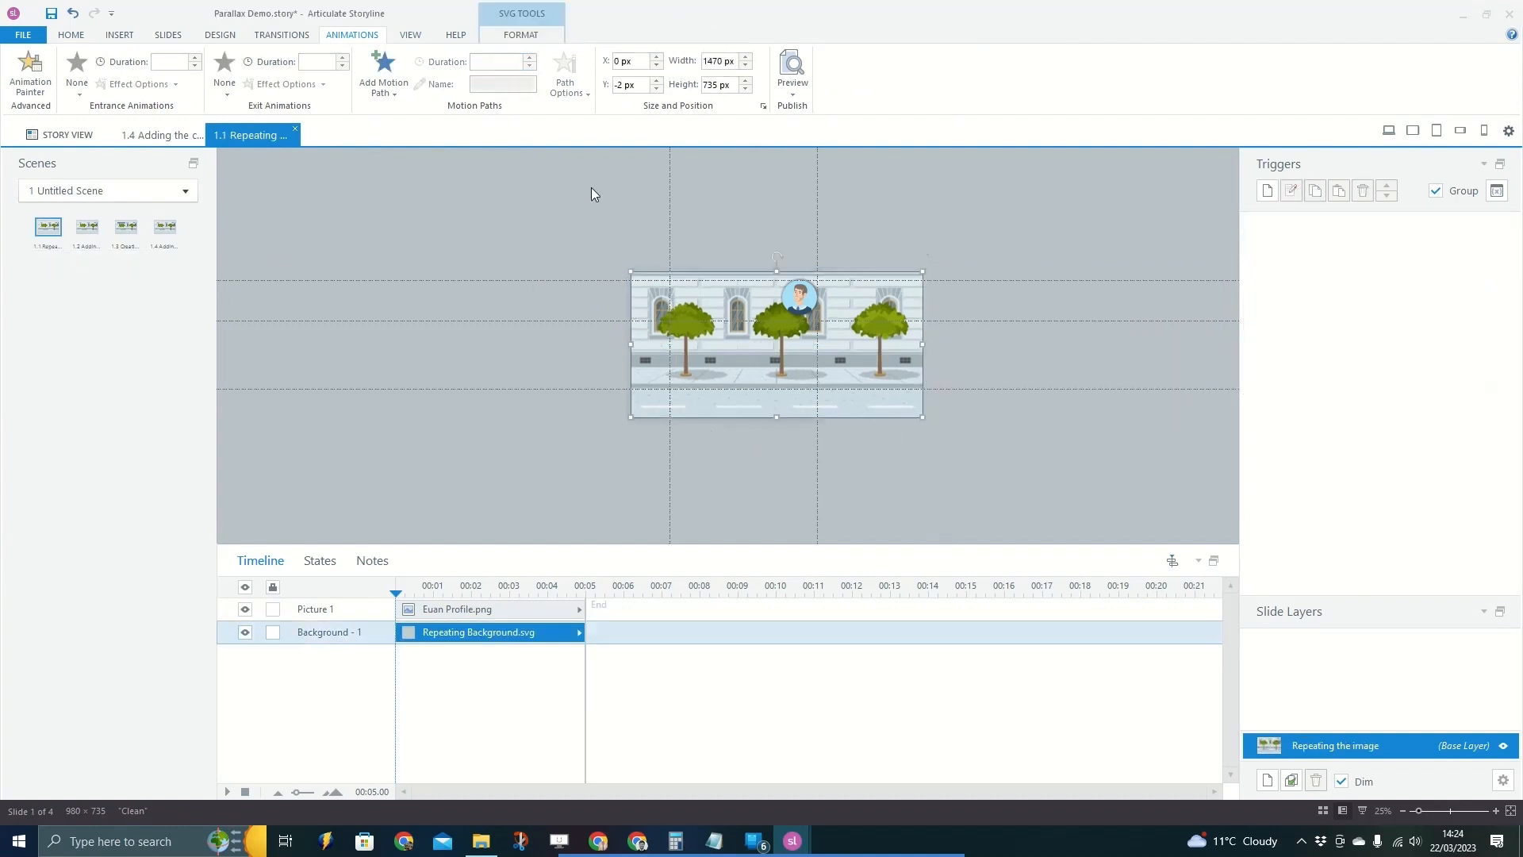
pyautogui.click(245, 631)
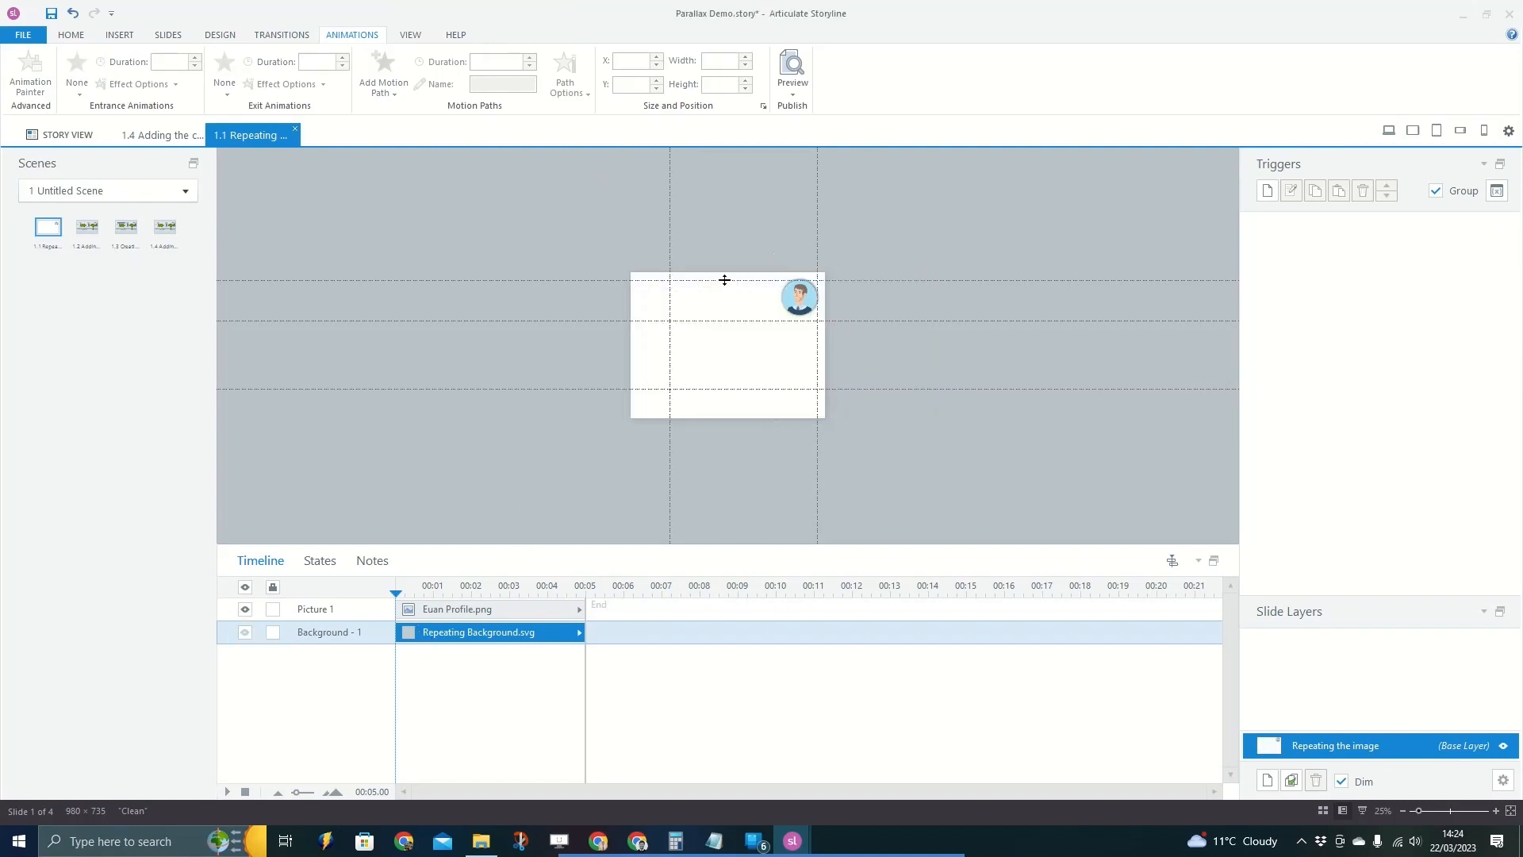
pyautogui.click(245, 631)
pyautogui.click(245, 632)
pyautogui.click(245, 631)
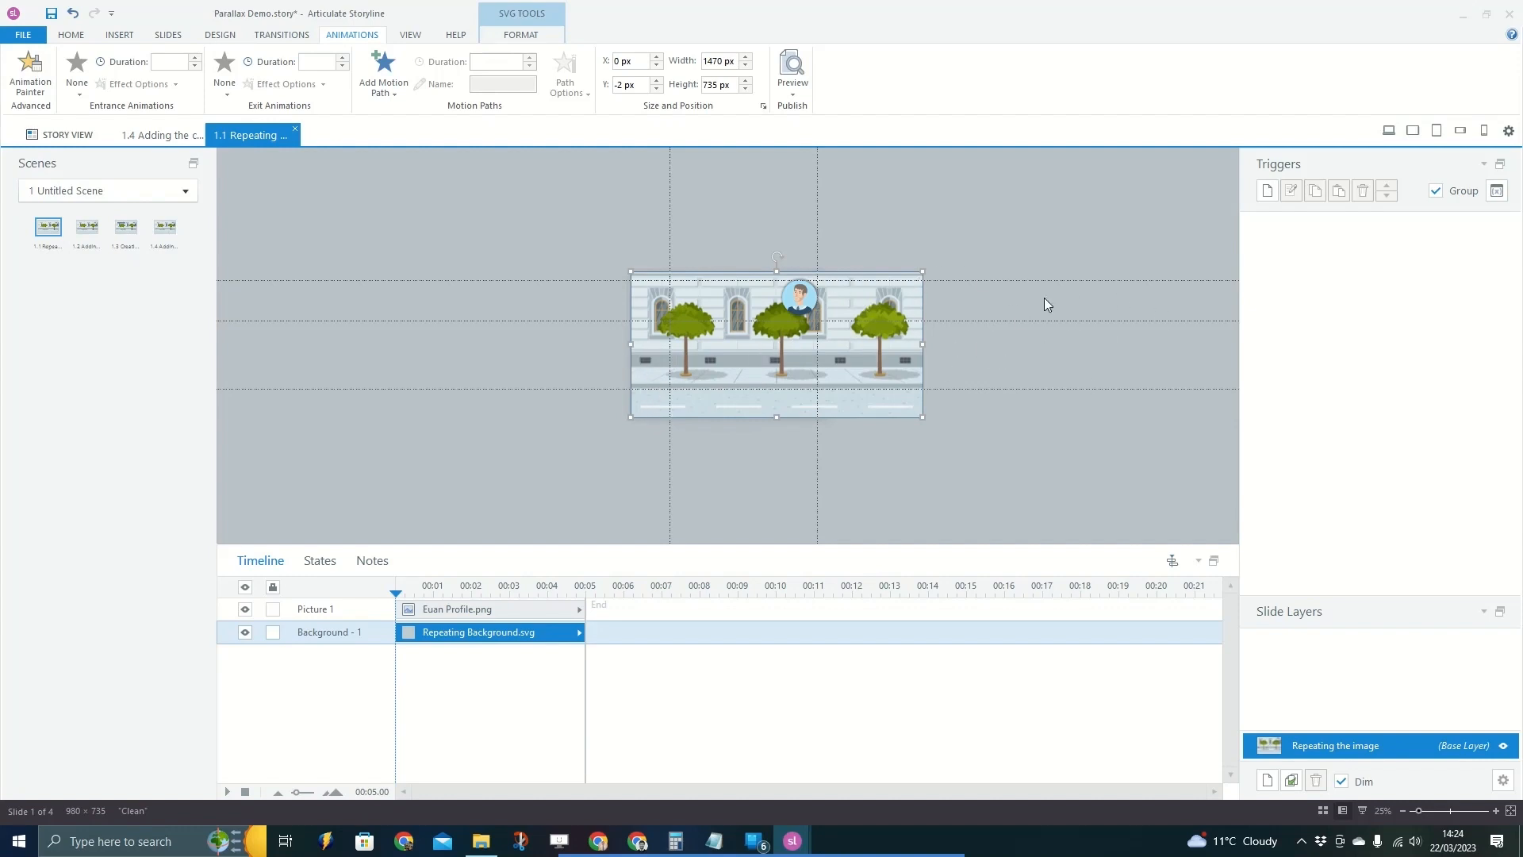
pyautogui.click(629, 476)
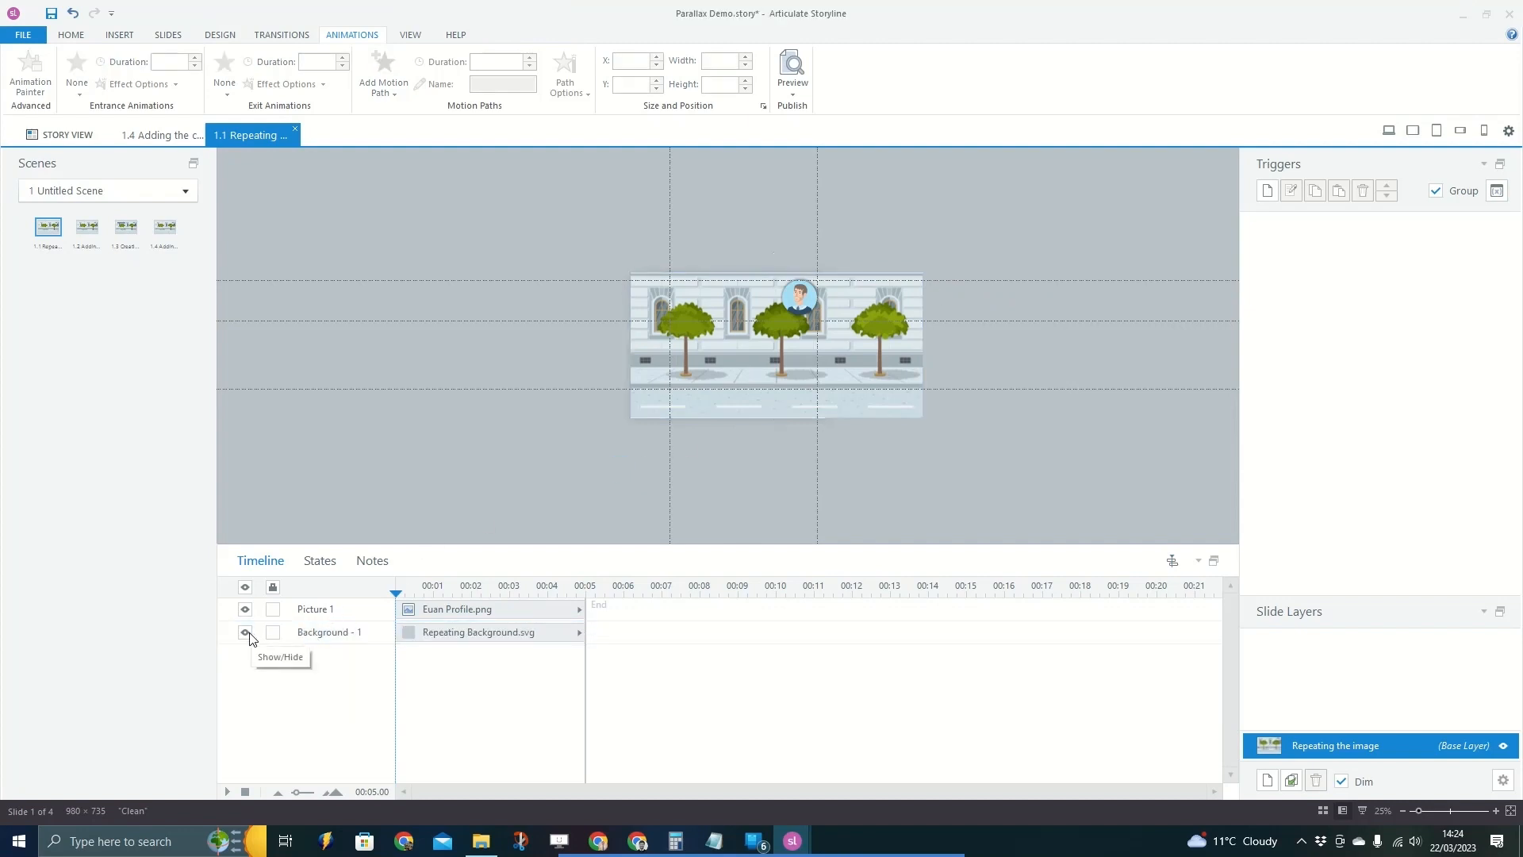
pyautogui.scroll(3, 782, 343)
pyautogui.scroll(-2, 1039, 371)
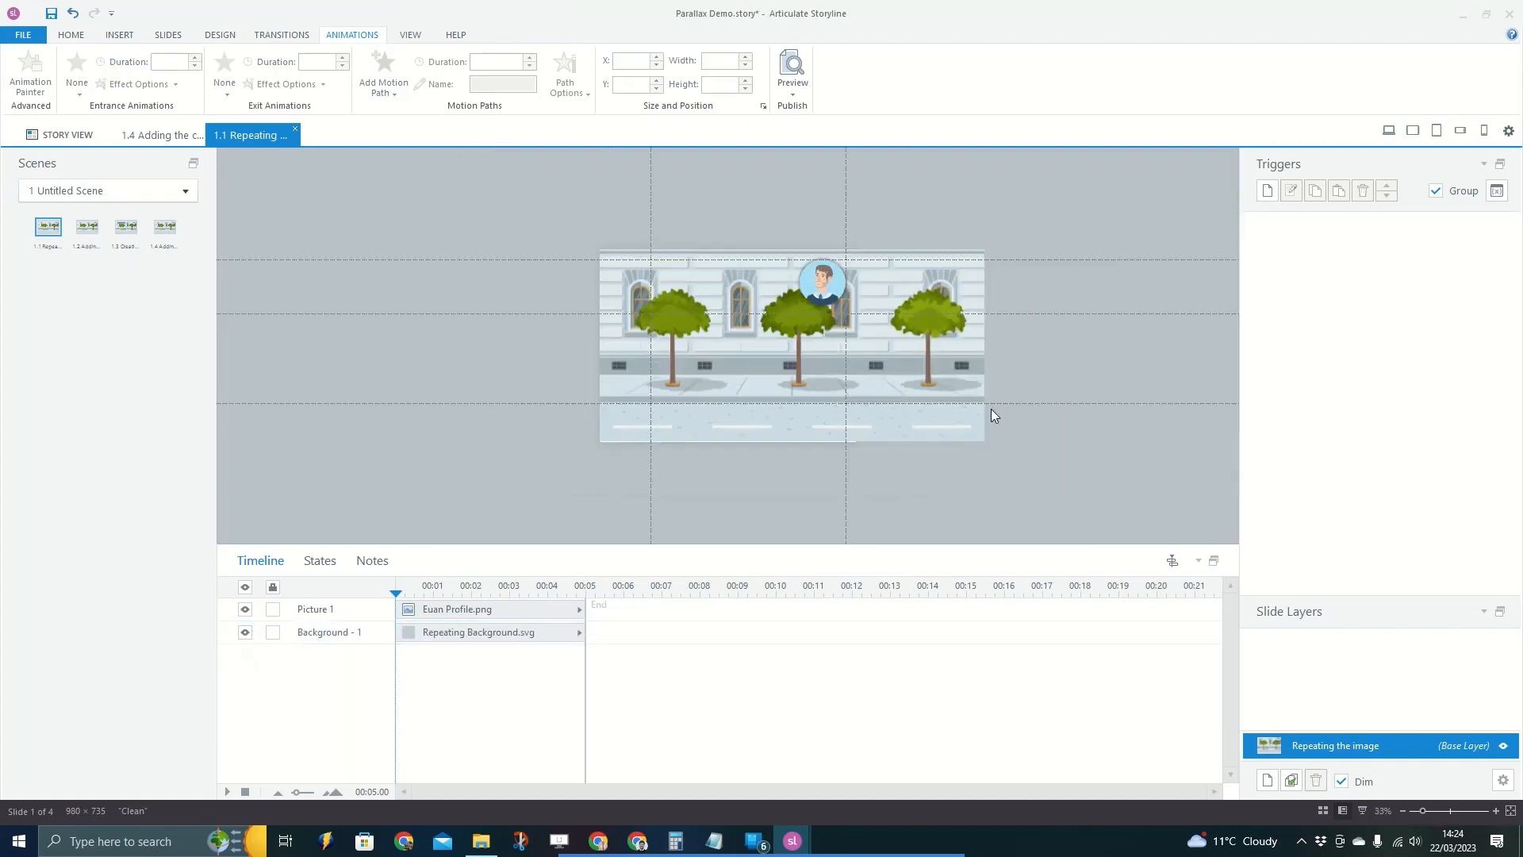
pyautogui.scroll(2, 833, 393)
pyautogui.scroll(-1, 832, 381)
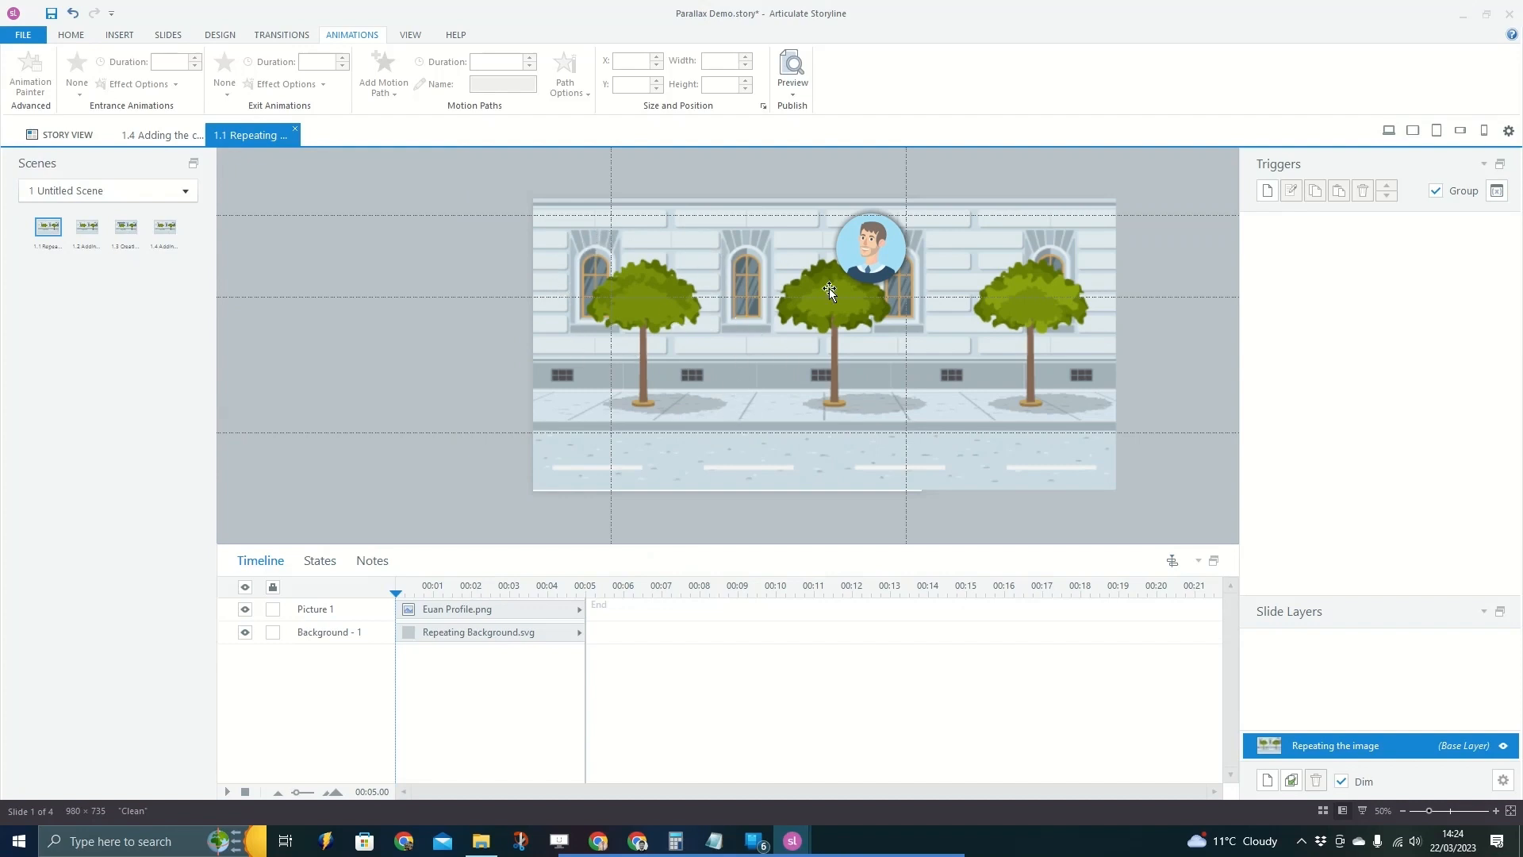
pyautogui.click(995, 373)
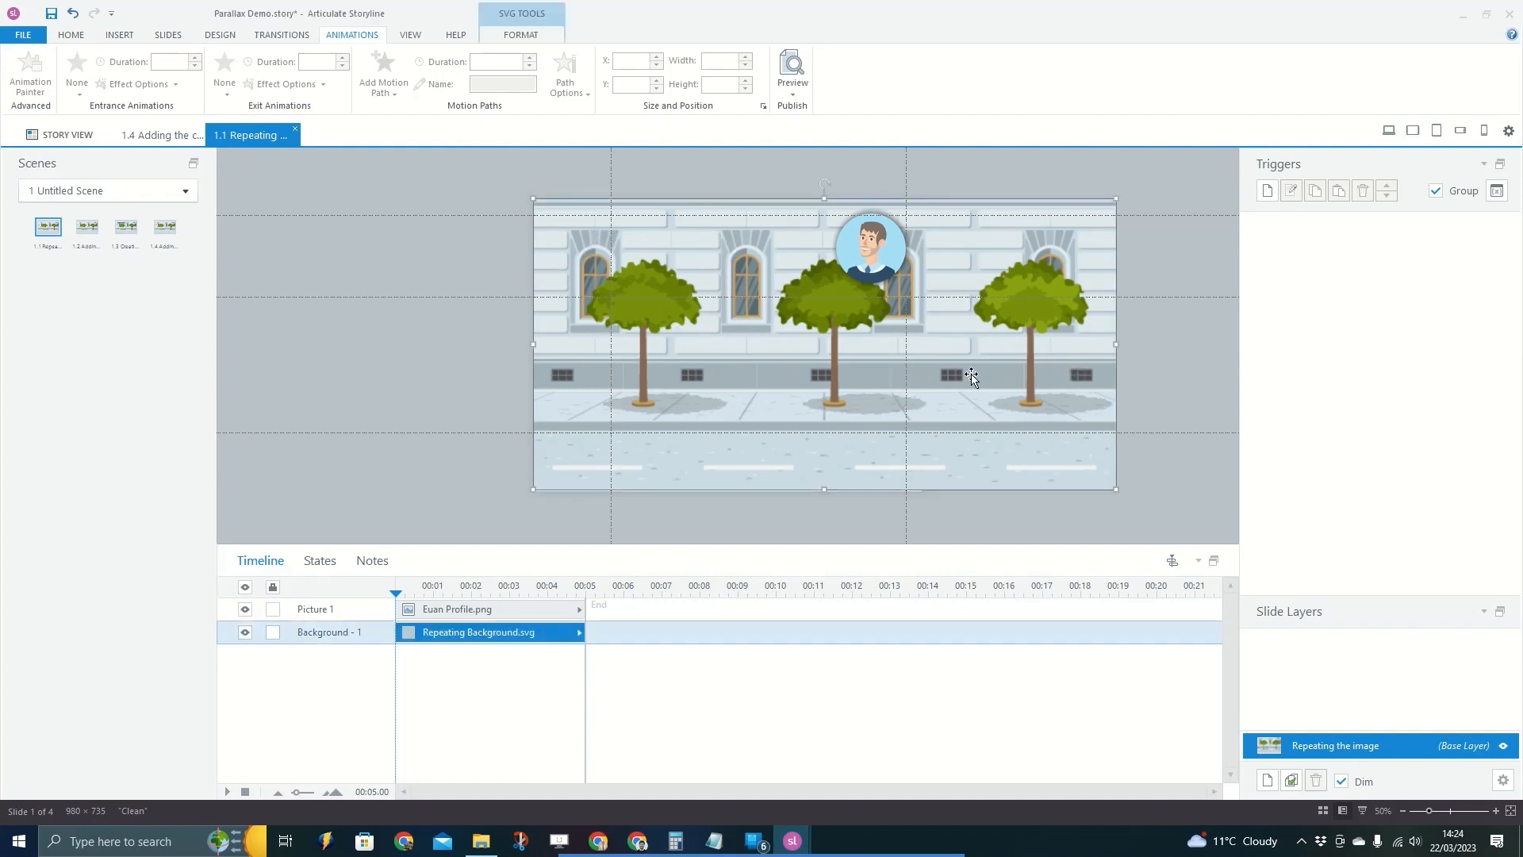
pyautogui.click(1172, 347)
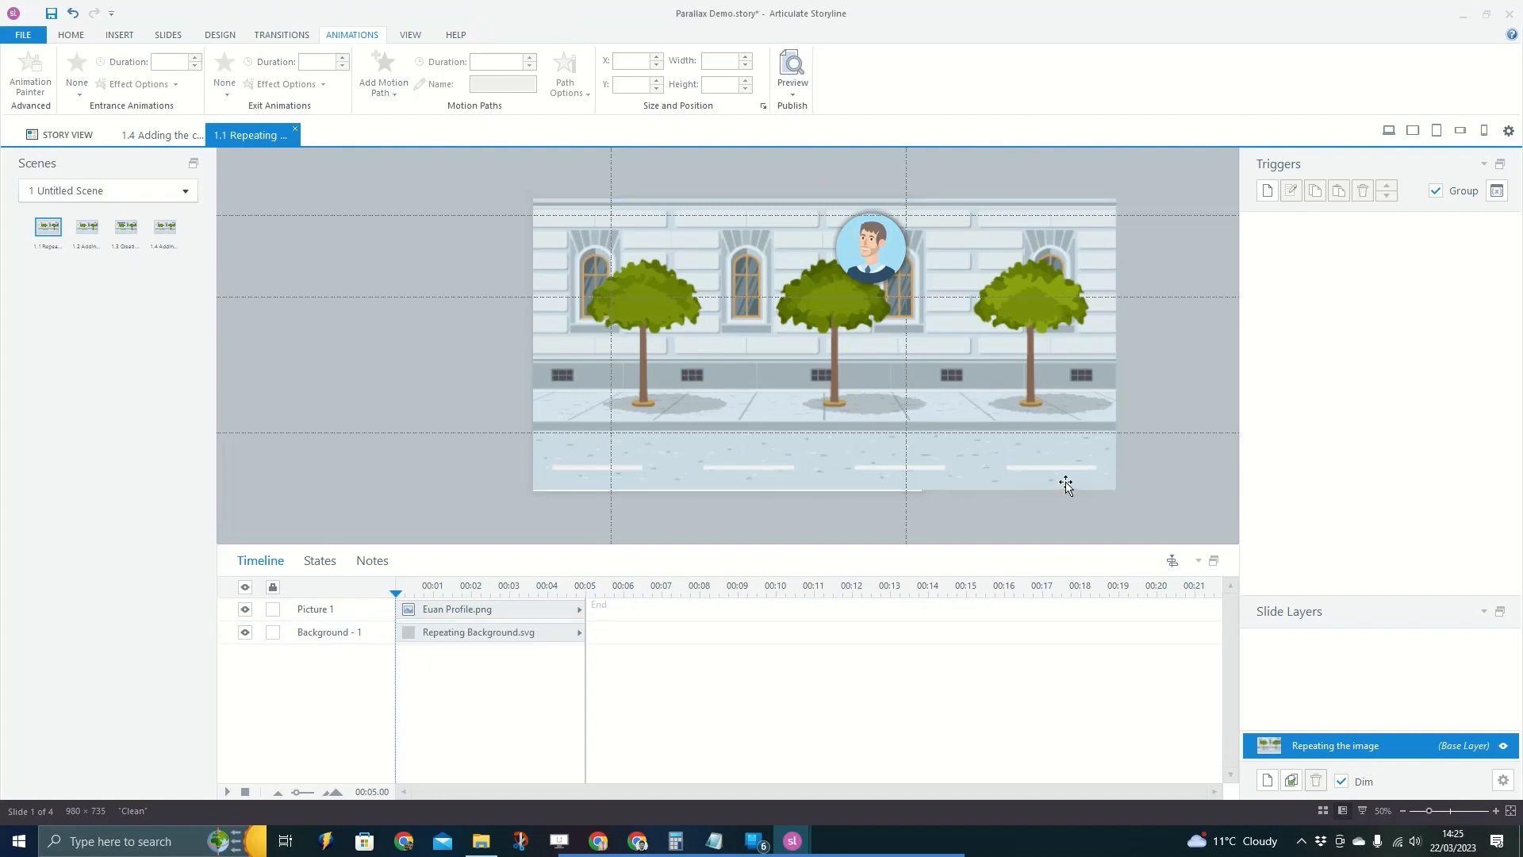
# Undo the last visibility change and show the Background - 1 image again.
pyautogui.click(745, 479)
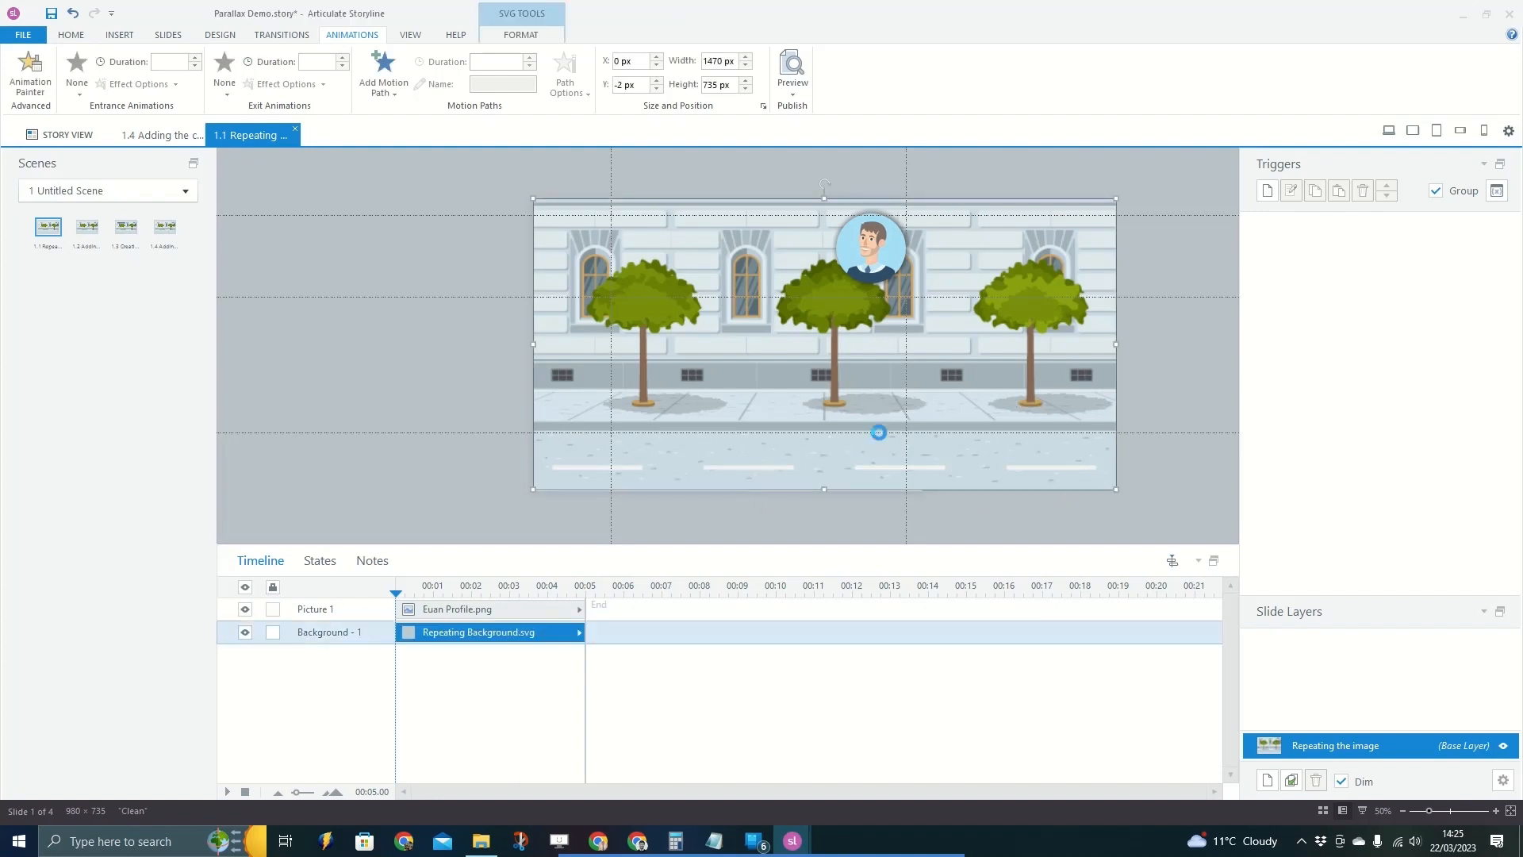
pyautogui.hotkey('ctrl', 'z')
pyautogui.click(246, 633)
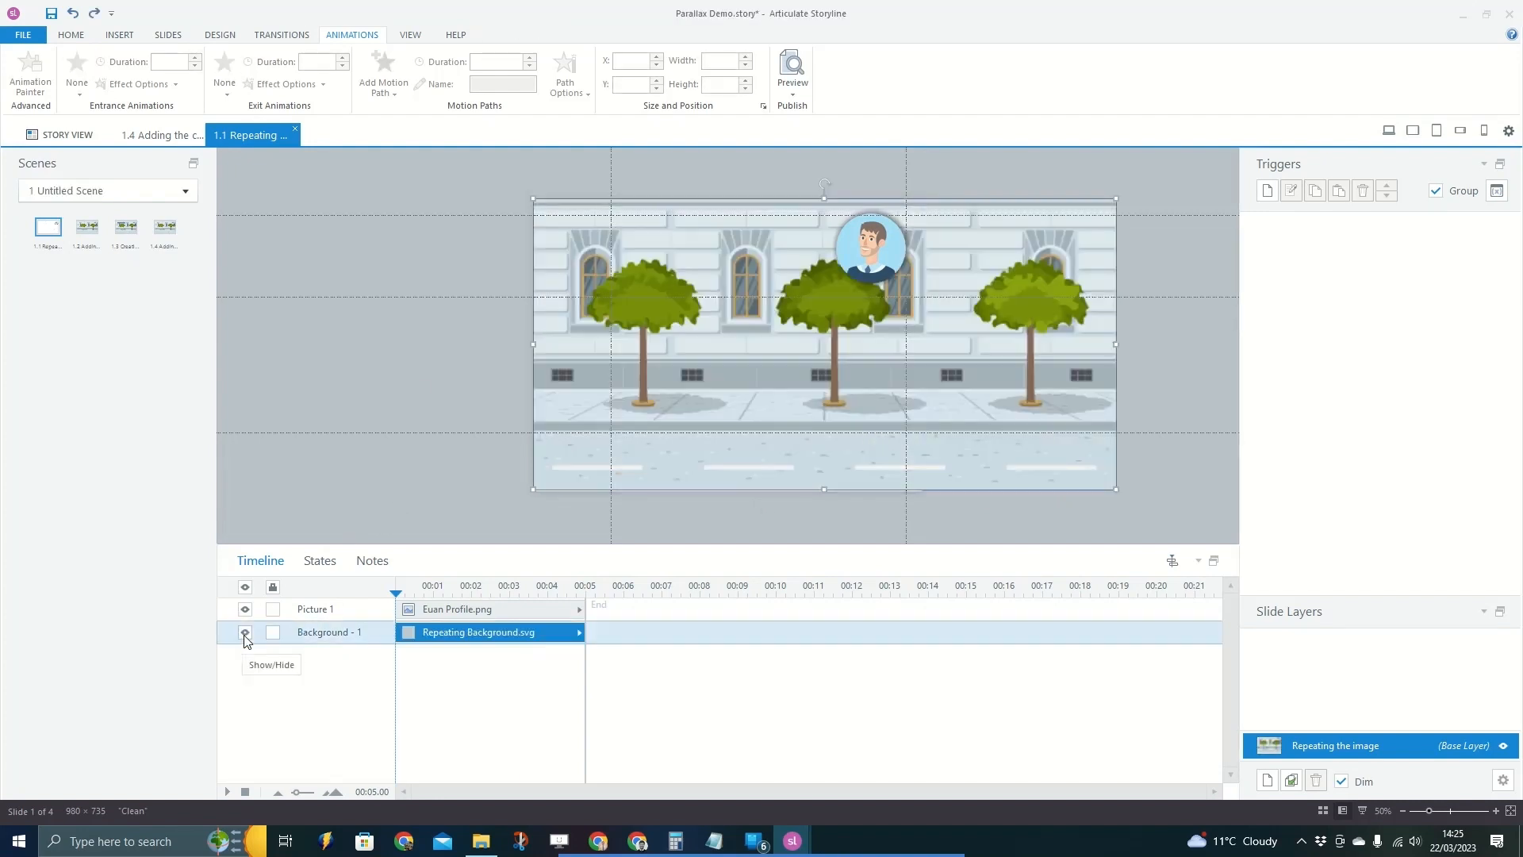
pyautogui.click(510, 498)
pyautogui.click(680, 392)
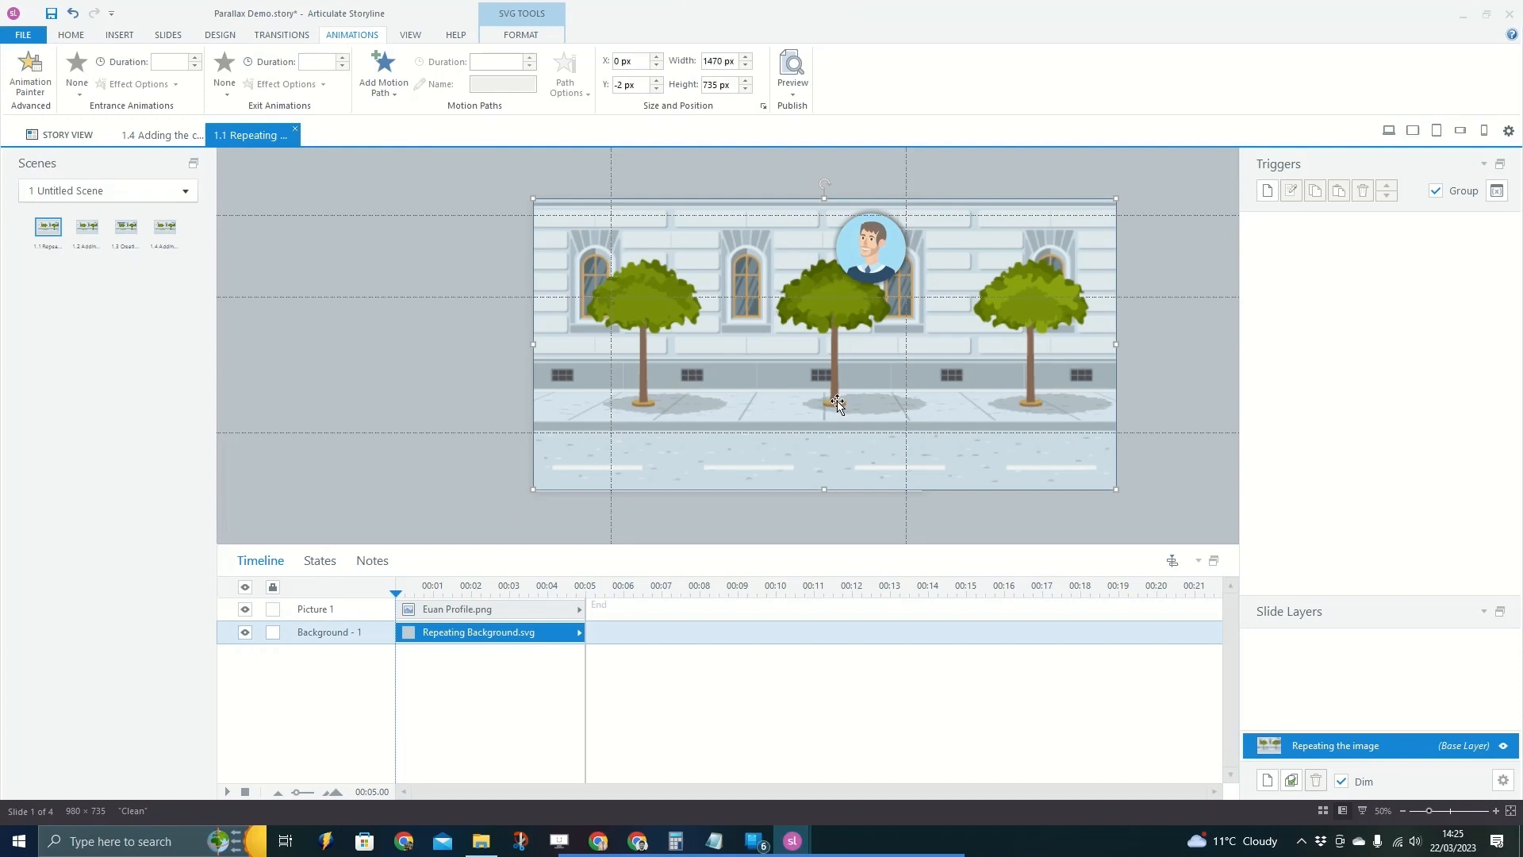
pyautogui.moveTo(681, 392); pyautogui.dragTo(687, 401)
pyautogui.moveTo(595, 392); pyautogui.dragTo(606, 384)
pyautogui.click(435, 412)
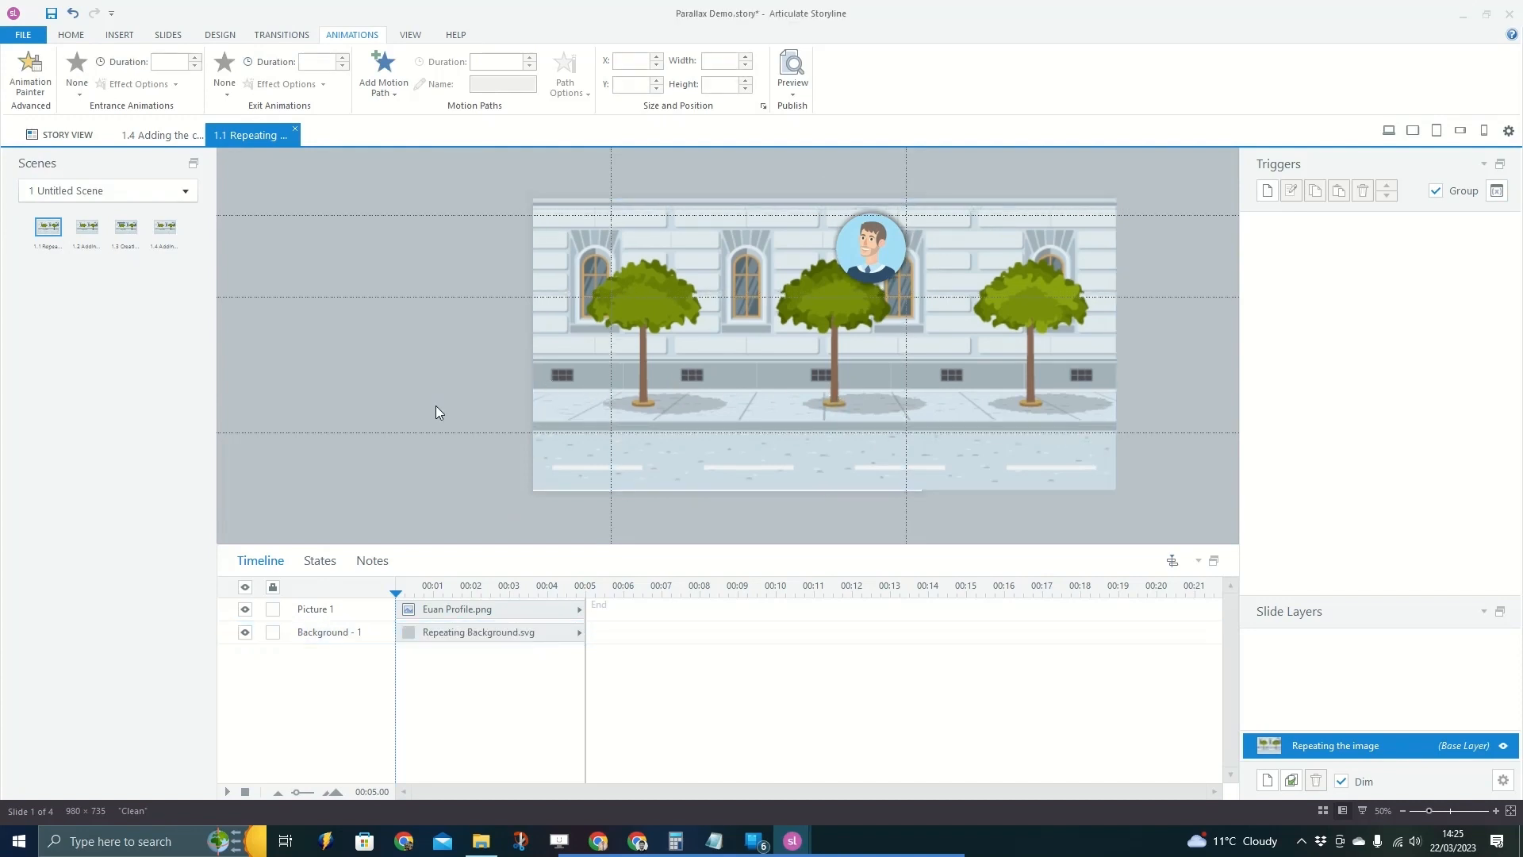
# Duplicate the Background - 1 image and place the copy flush against the original's right edge at X 1470 px, Y -2 px.
pyautogui.click(821, 417)
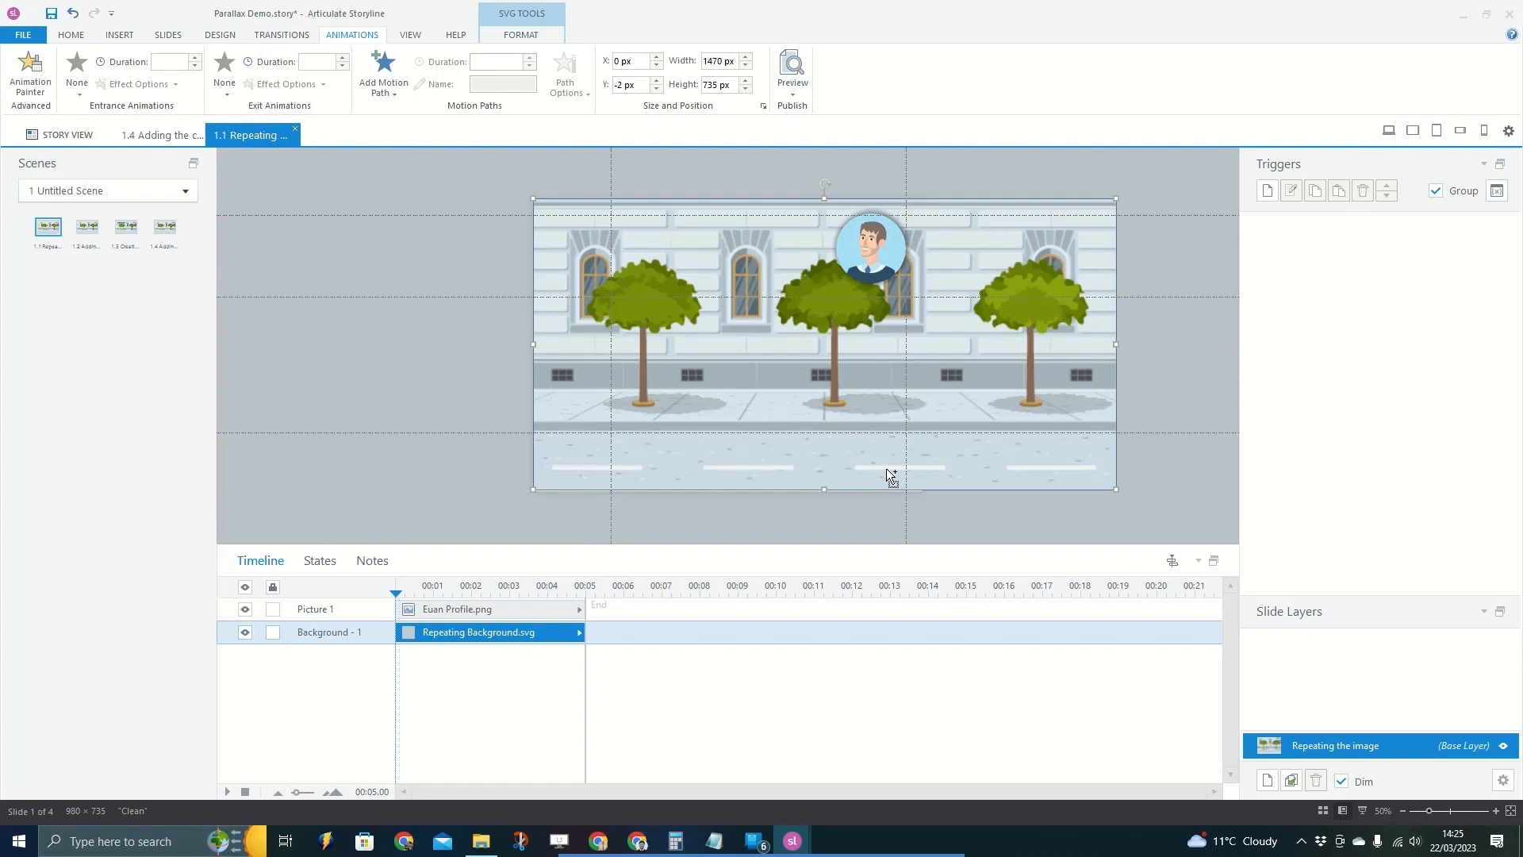
pyautogui.hotkey('ctrl', 'd')
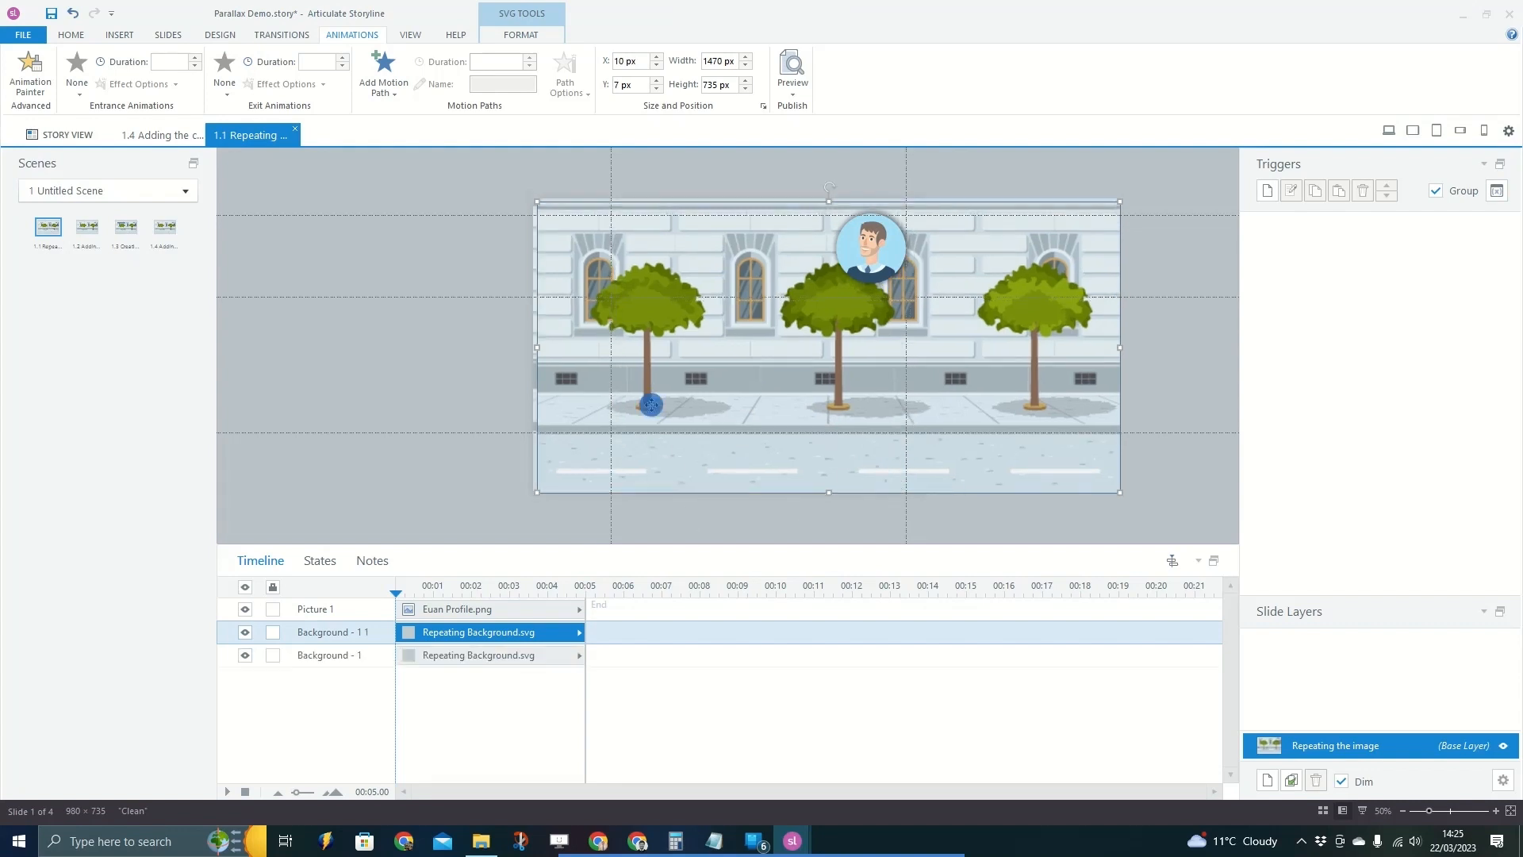
pyautogui.moveTo(651, 404); pyautogui.dragTo(929, 475)
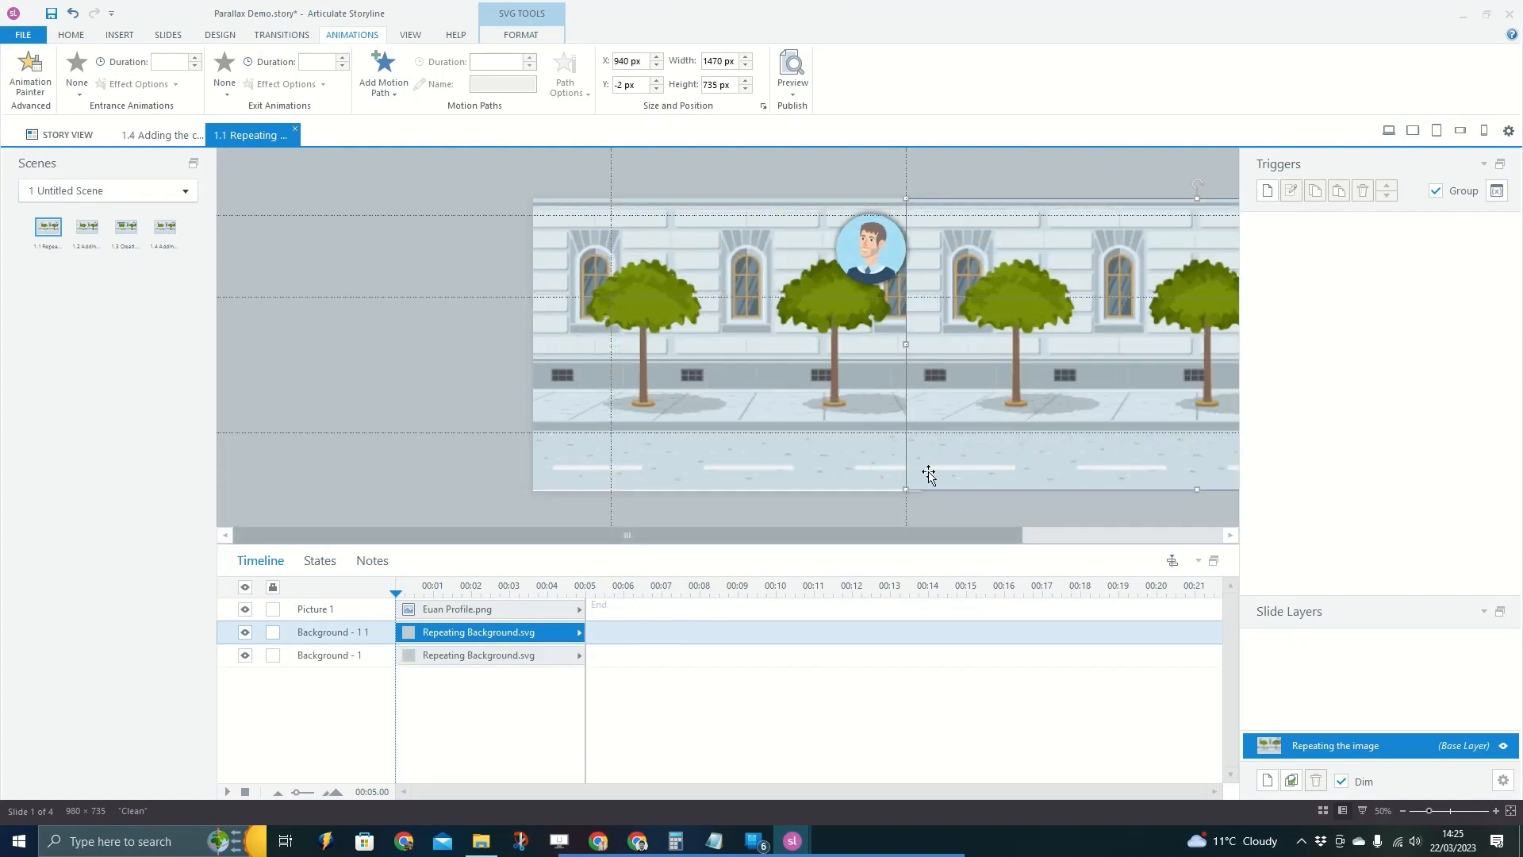
pyautogui.moveTo(907, 535); pyautogui.dragTo(1110, 546)
pyautogui.moveTo(858, 444); pyautogui.dragTo(913, 413)
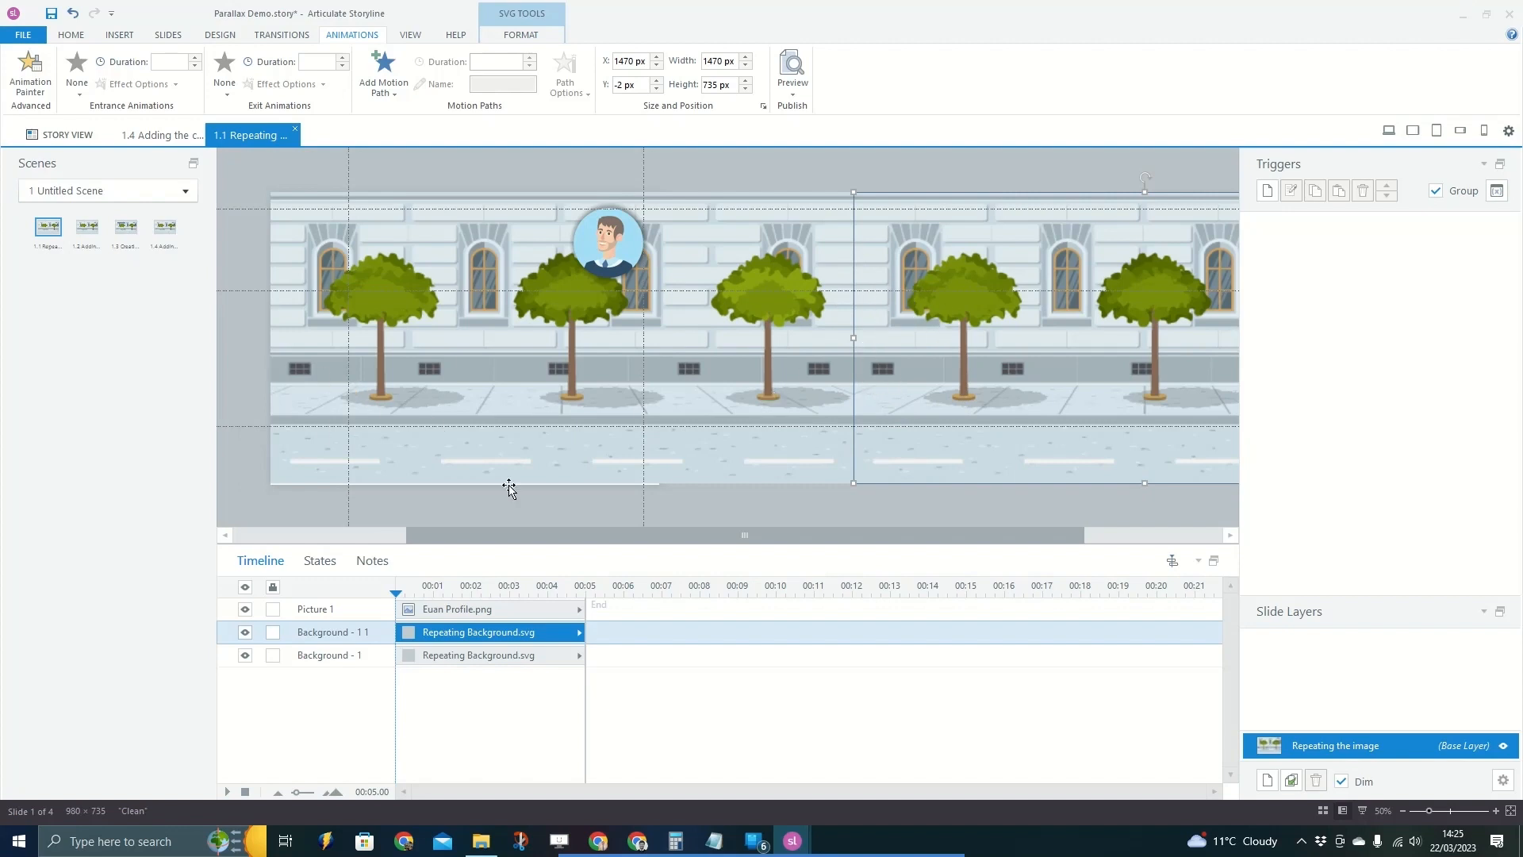
pyautogui.click(833, 516)
pyautogui.click(884, 401)
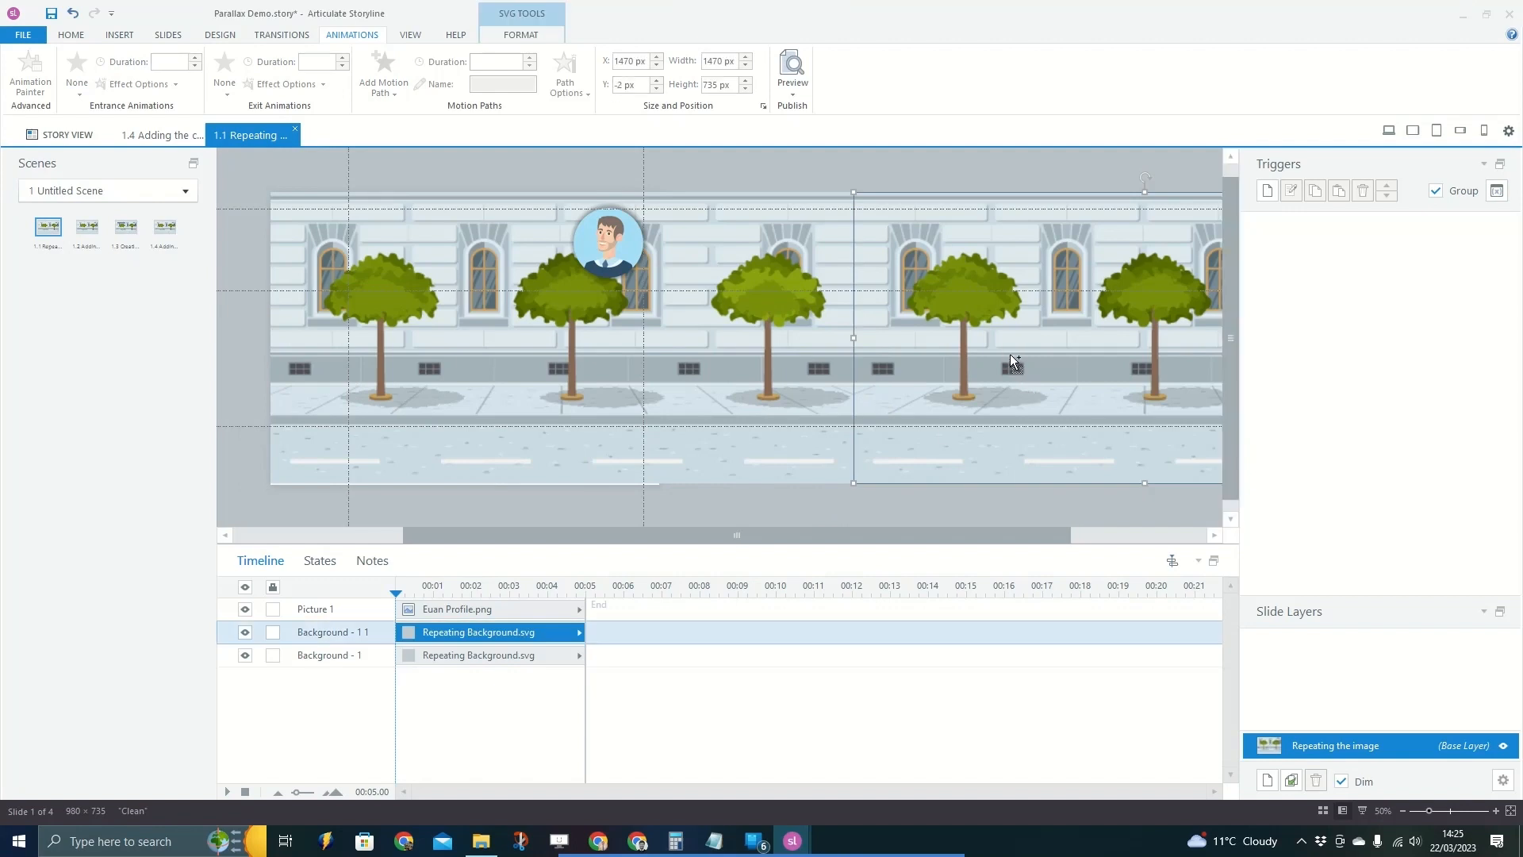
# Nudge the duplicated background 1 px left to X 1469 px to close the seam between the two images.
pyautogui.scroll(1, 890, 411)
pyautogui.click(846, 446)
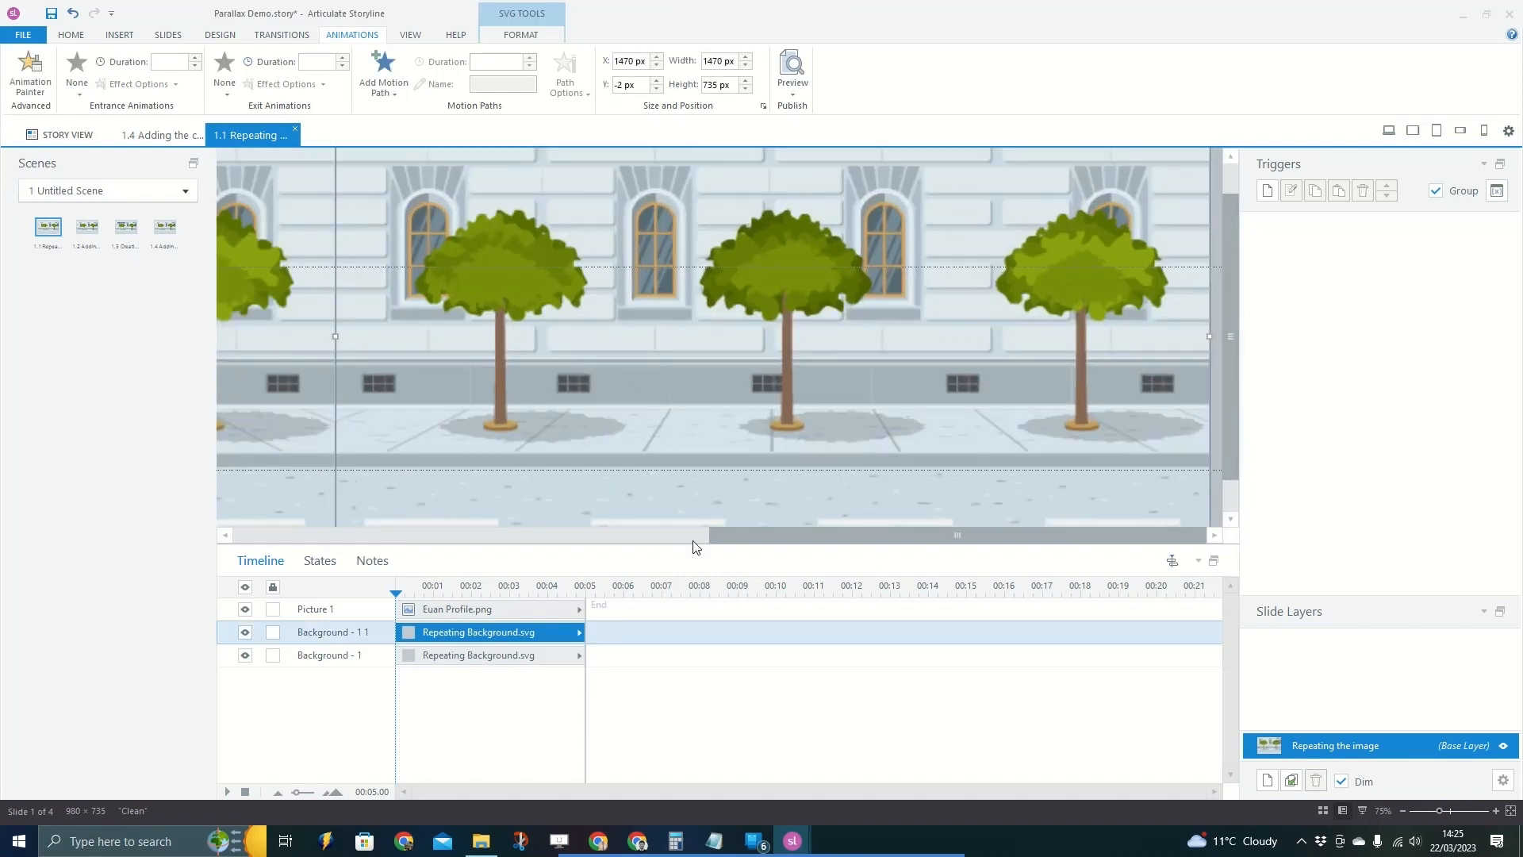
pyautogui.moveTo(741, 539); pyautogui.dragTo(563, 544)
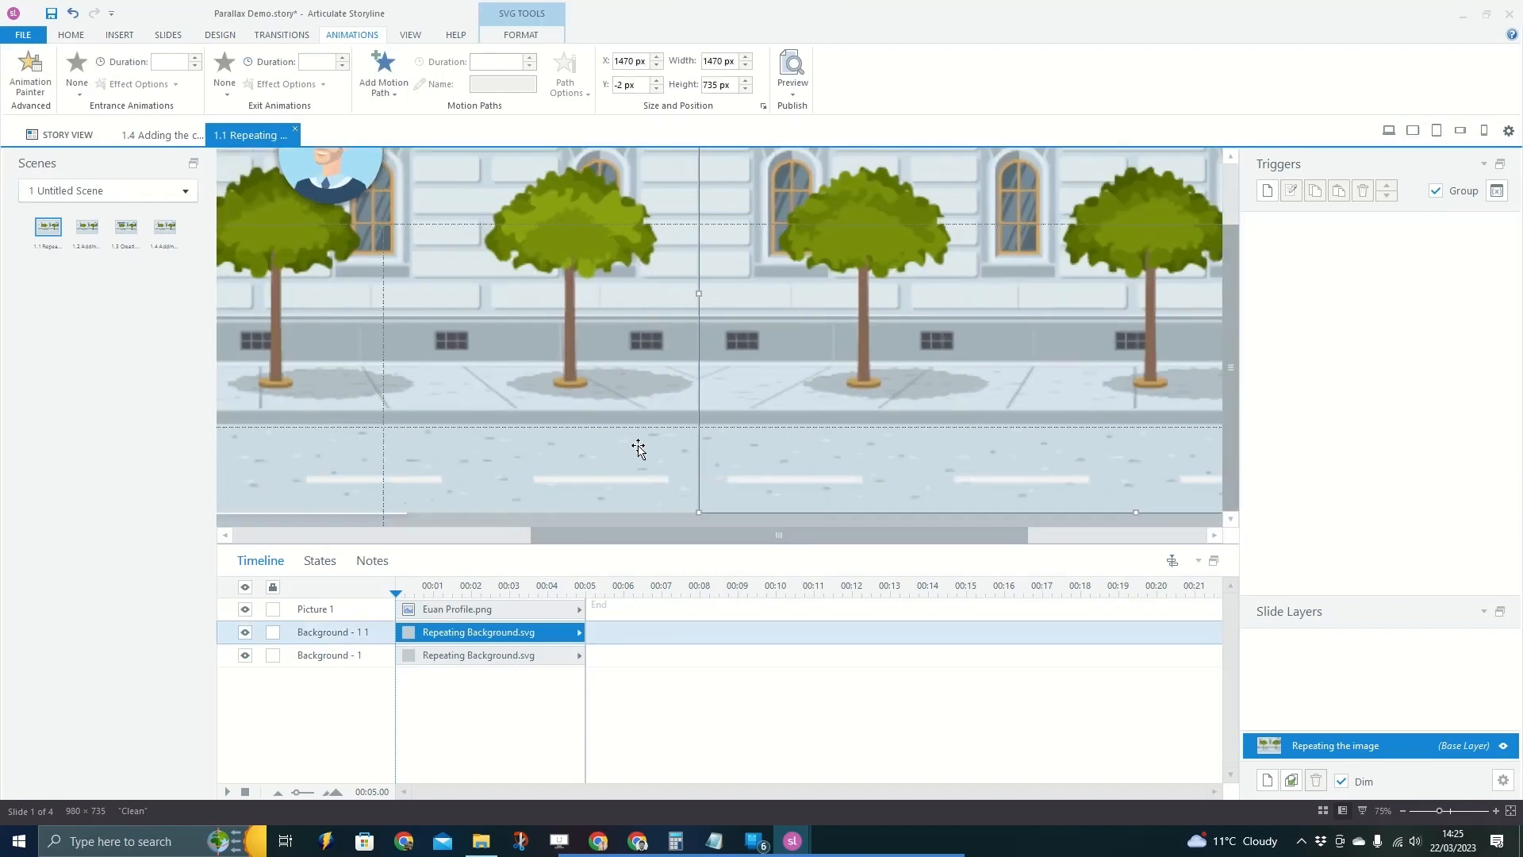
pyautogui.click(679, 522)
pyautogui.click(766, 505)
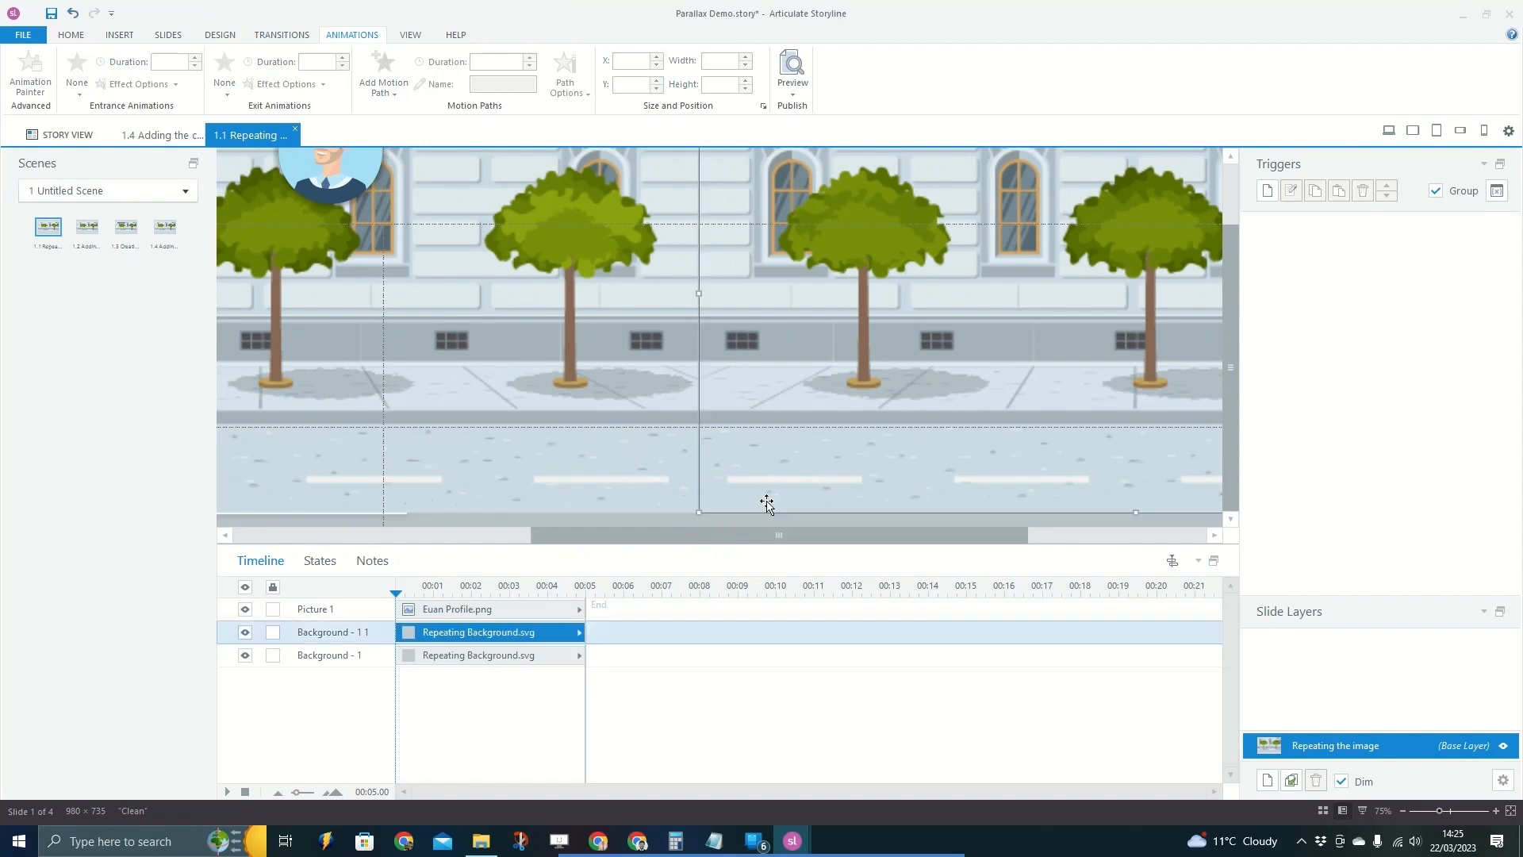
pyautogui.press('Left')
pyautogui.press('Right')
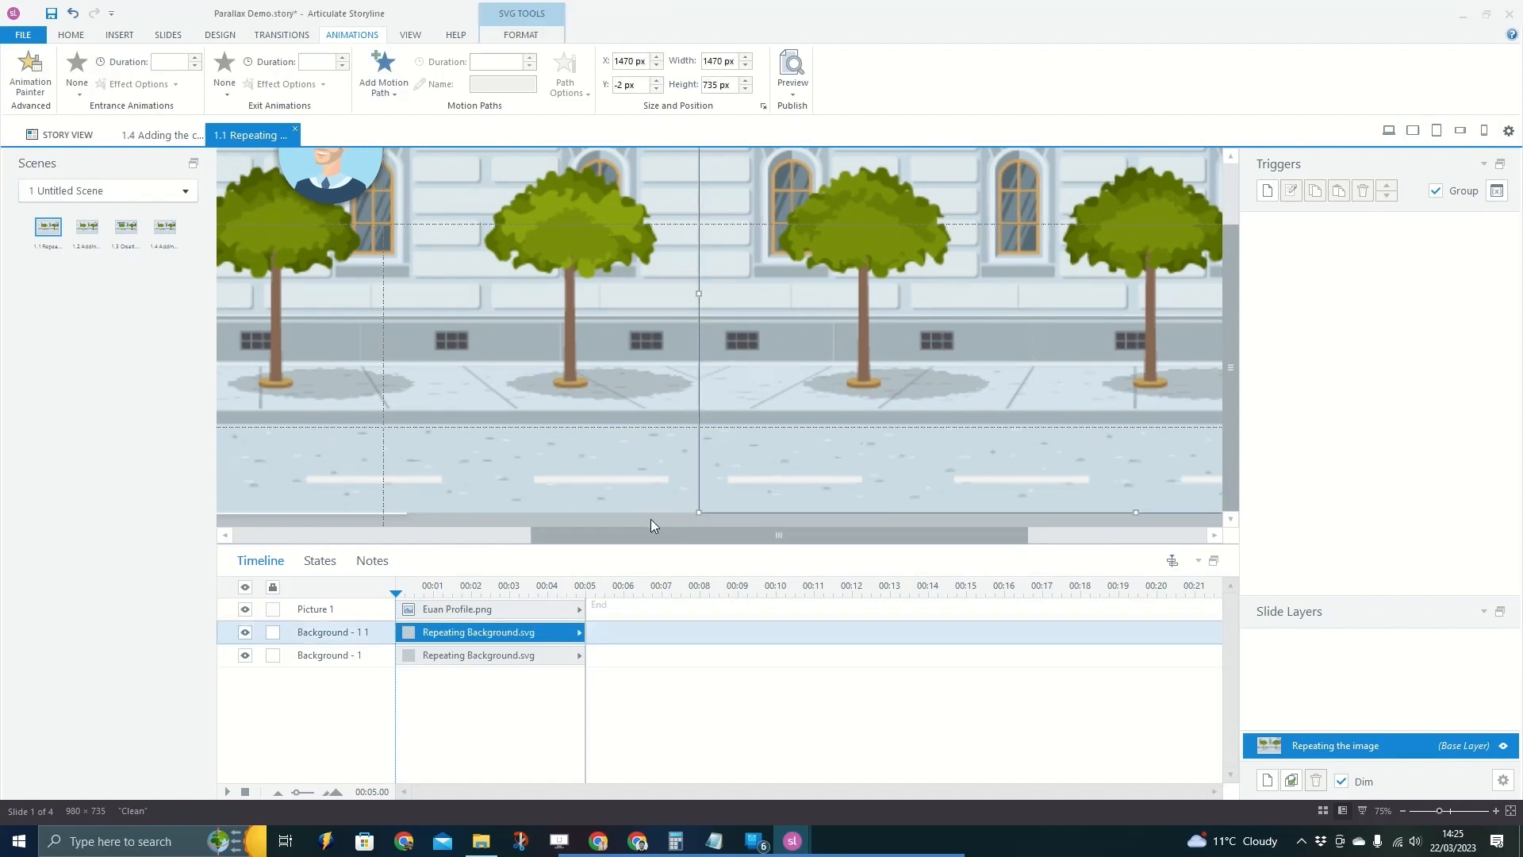
pyautogui.press('Left')
pyautogui.click(654, 525)
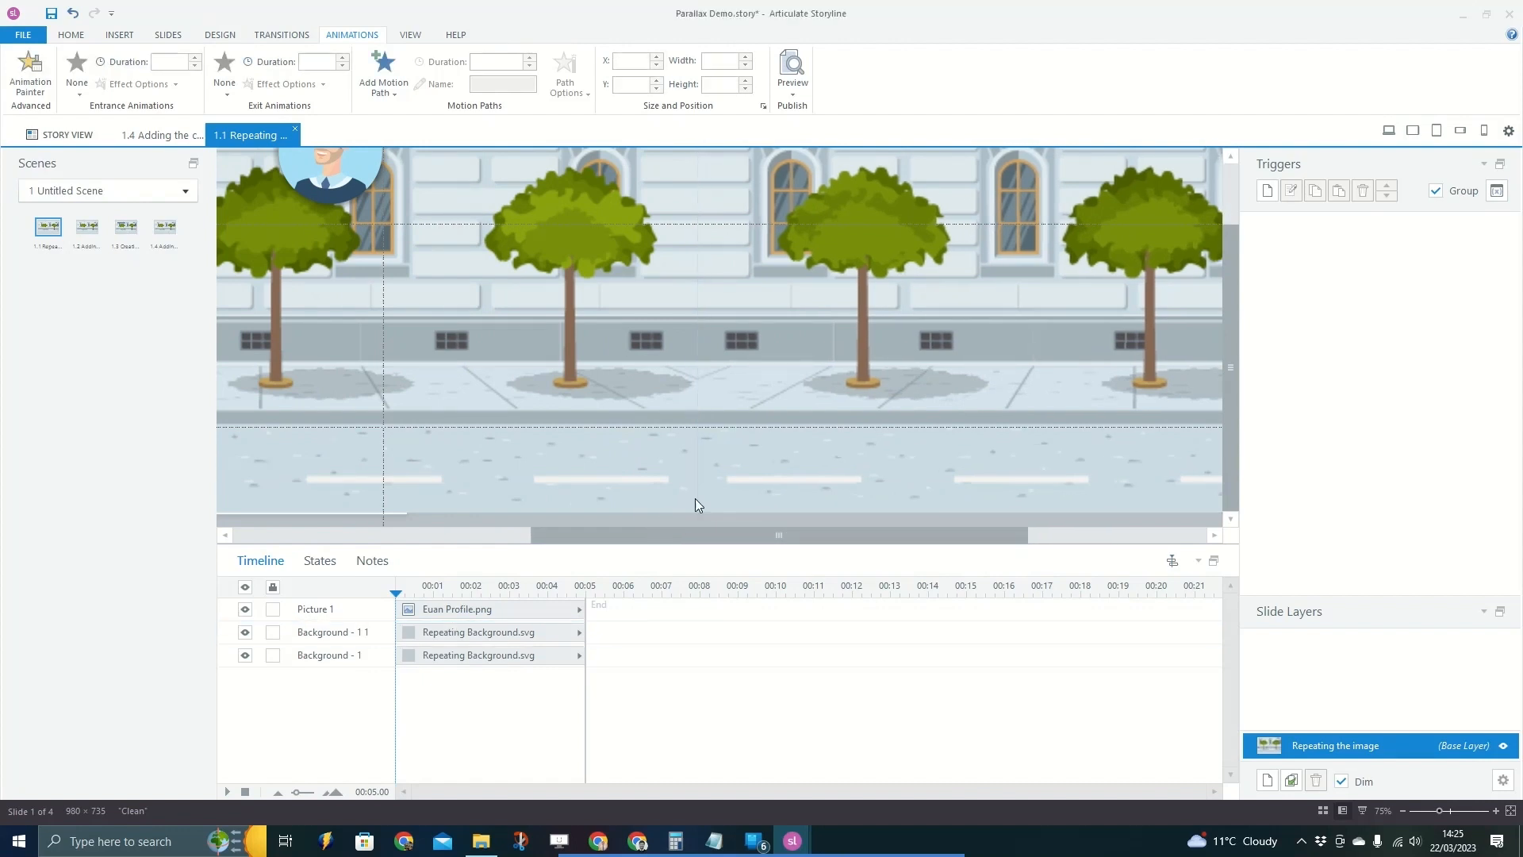
pyautogui.click(739, 486)
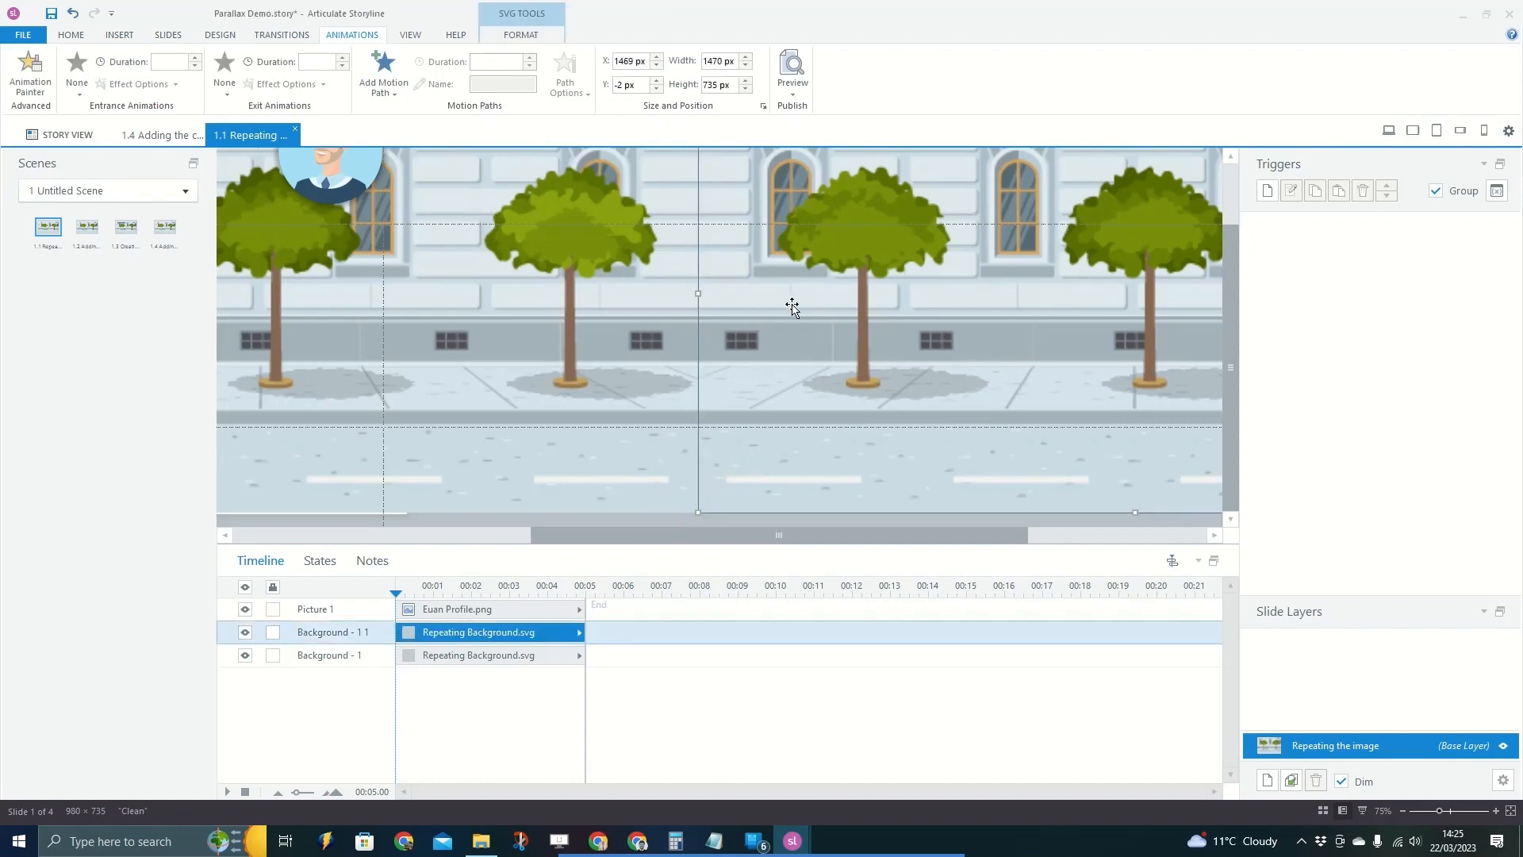
# Group the two street background images.
pyautogui.keyDown('ctrl'); pyautogui.scroll(-2, 772, 302); pyautogui.keyUp('ctrl')
pyautogui.keyDown('ctrl'); pyautogui.scroll(-1, 772, 302); pyautogui.keyUp('ctrl')
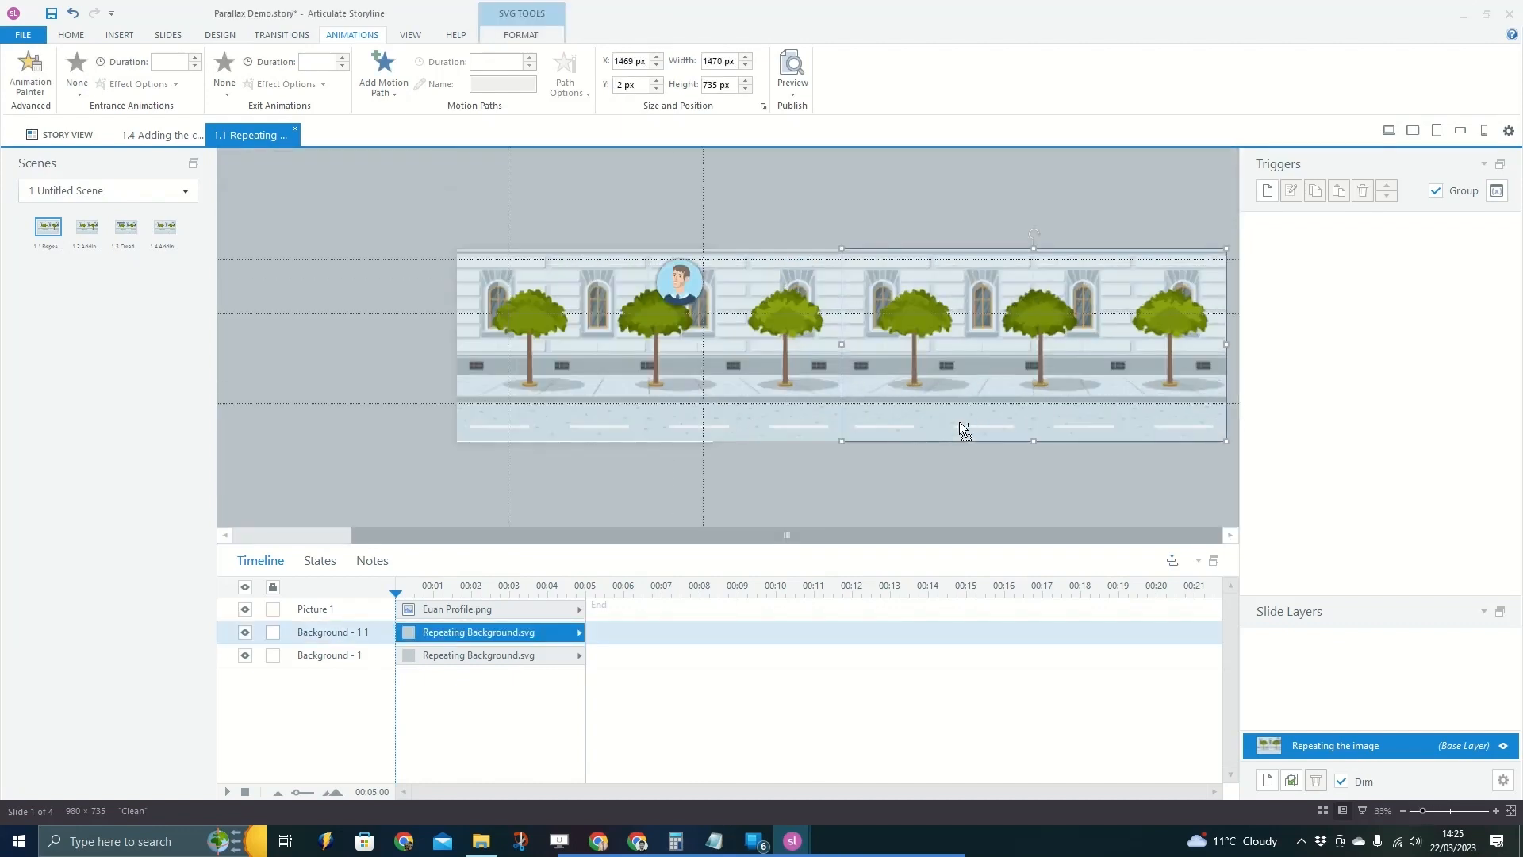
pyautogui.click(886, 491)
pyautogui.click(877, 407)
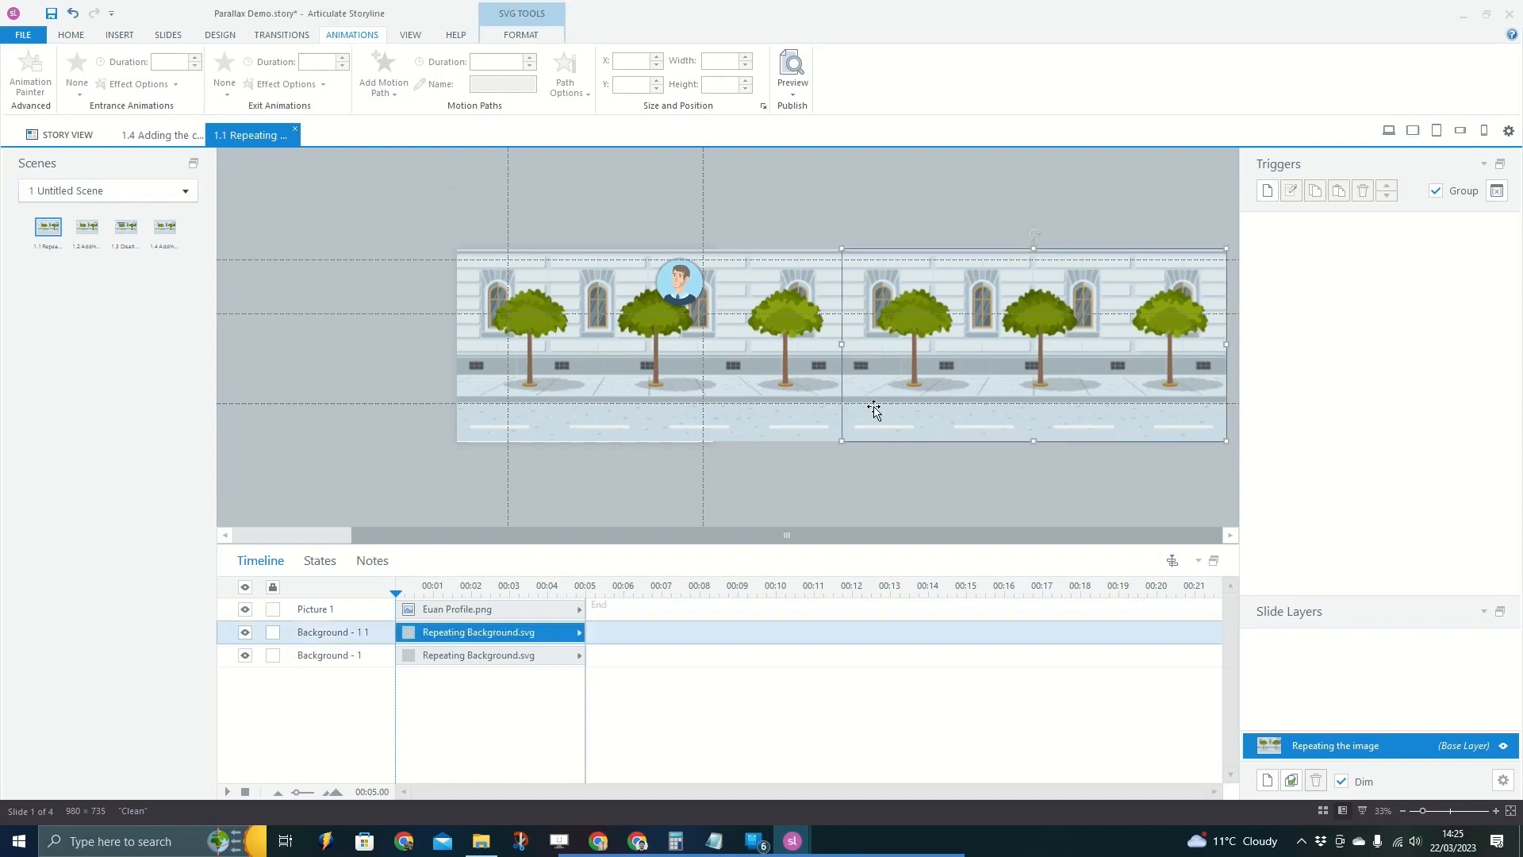
pyautogui.click(730, 401)
pyautogui.keyDown('shift'); pyautogui.click(969, 407); pyautogui.keyUp('shift')
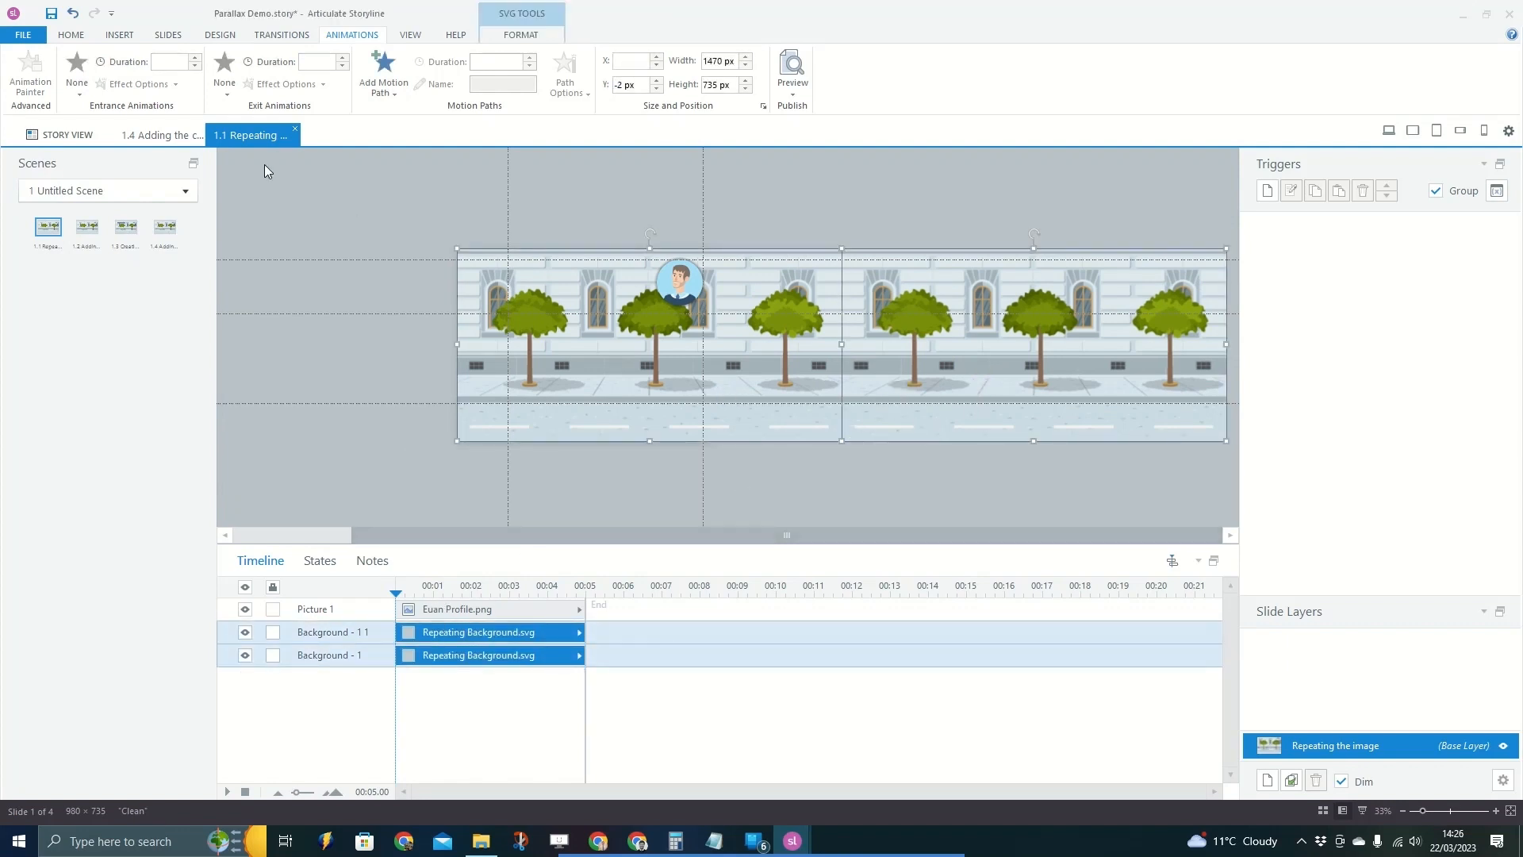
pyautogui.click(523, 35)
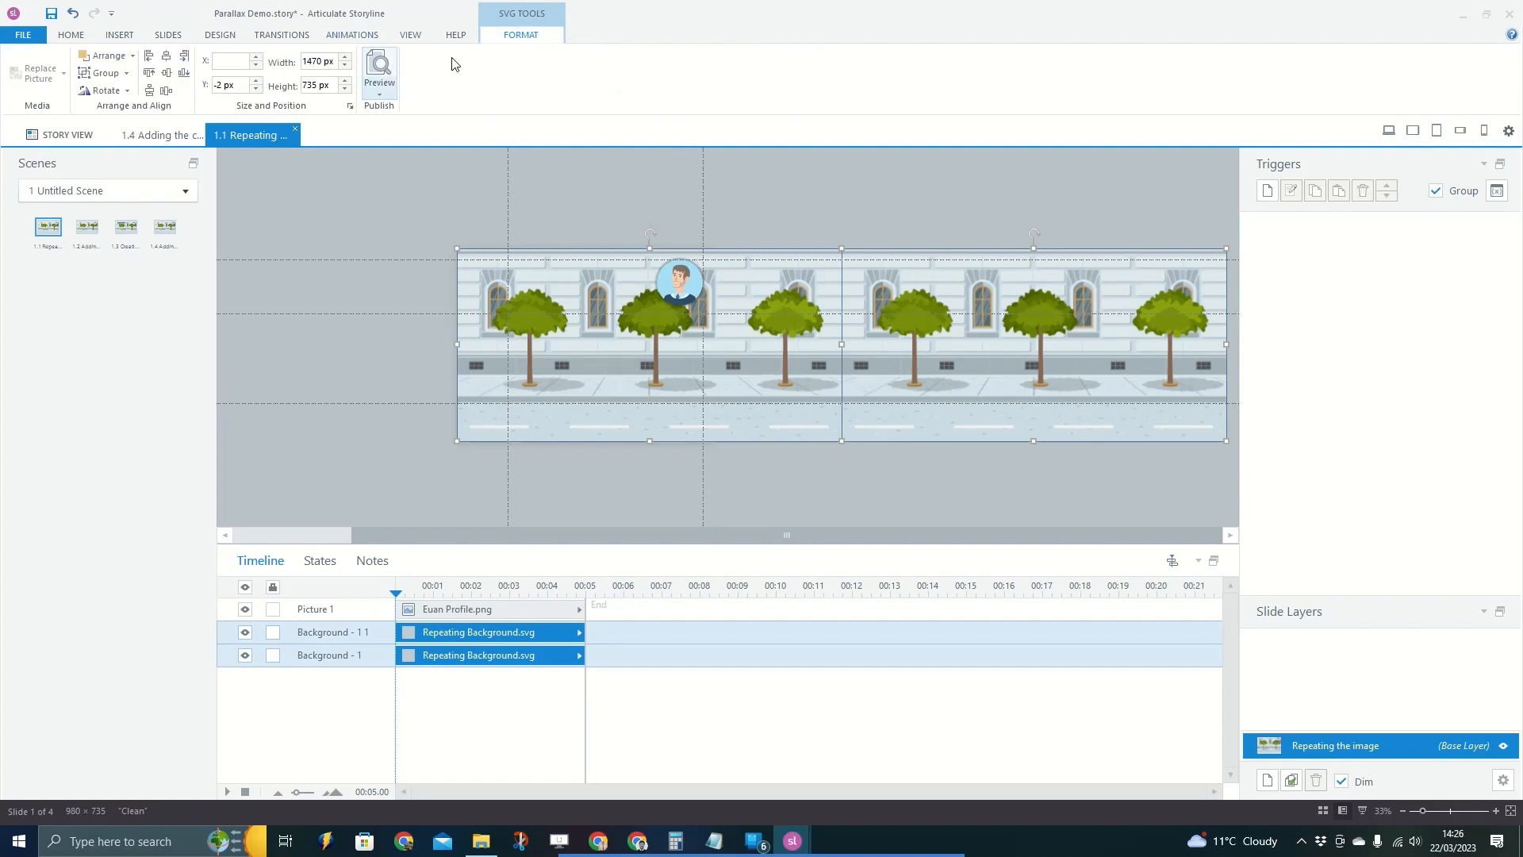
pyautogui.click(68, 38)
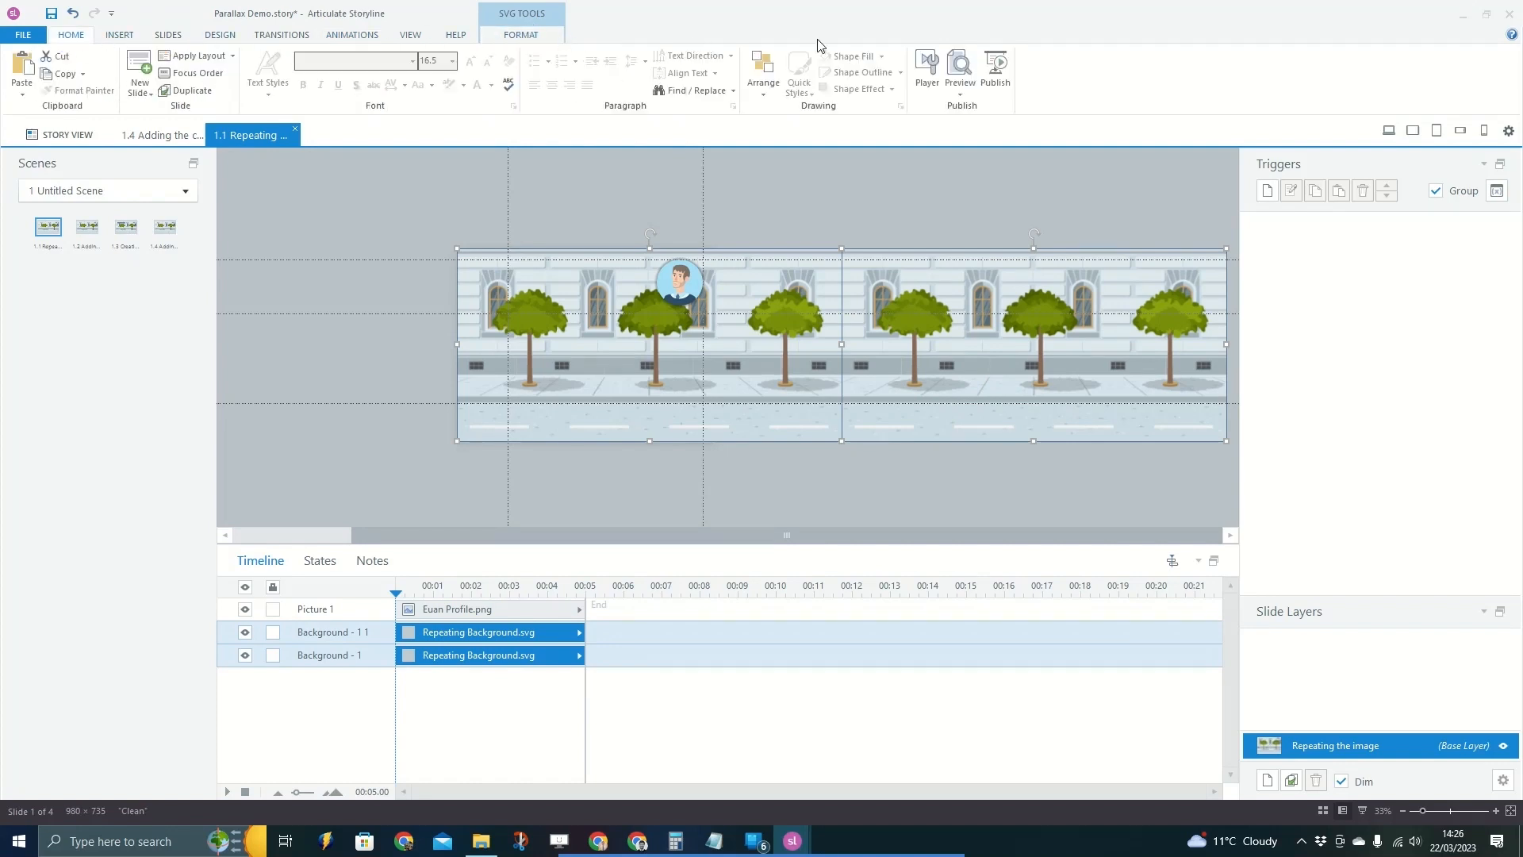
pyautogui.click(540, 35)
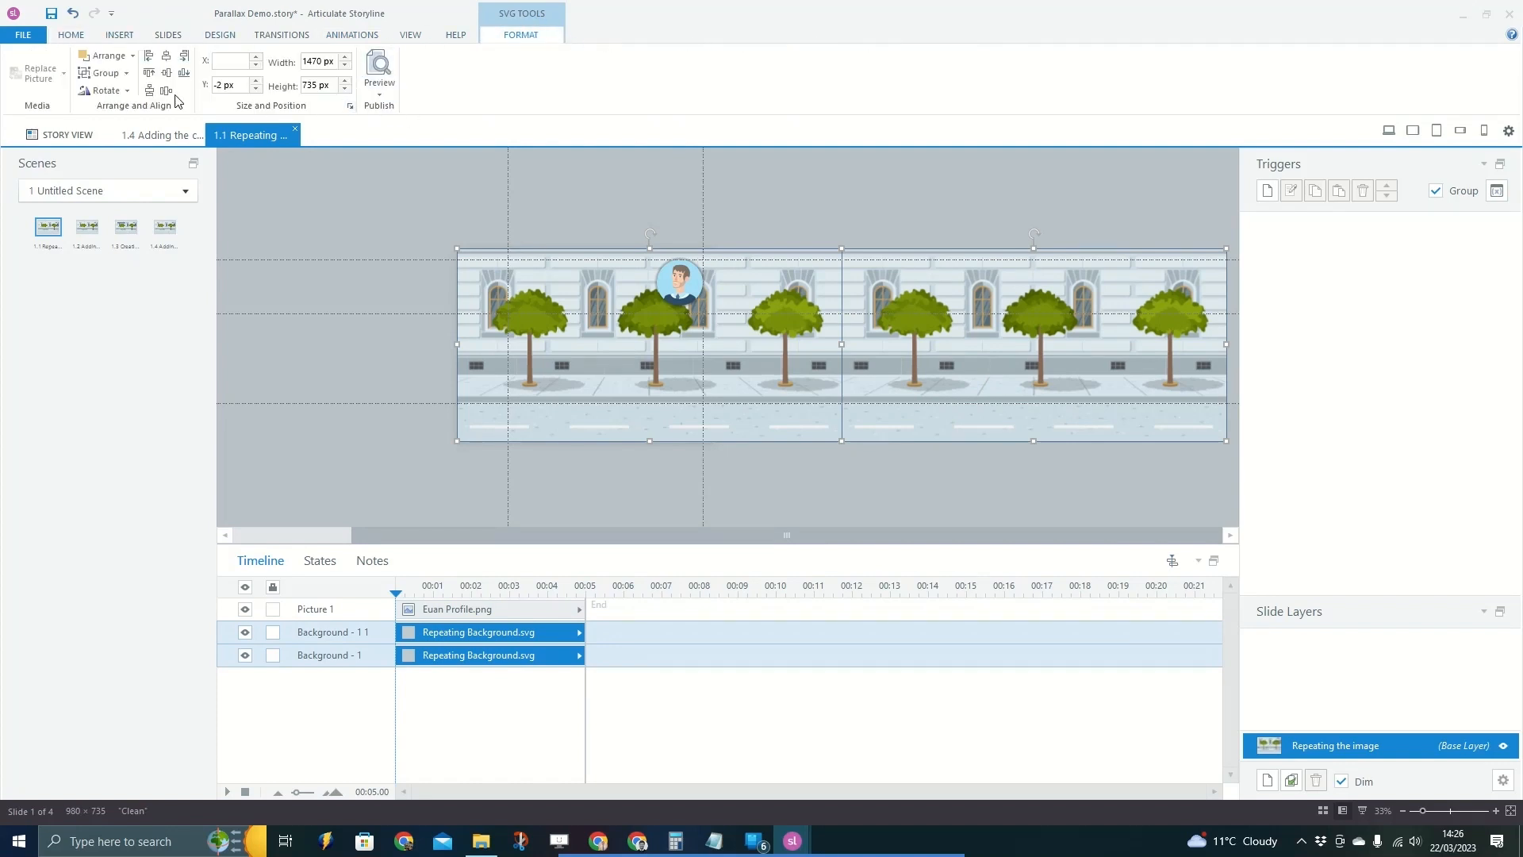
pyautogui.click(106, 72)
pyautogui.click(97, 91)
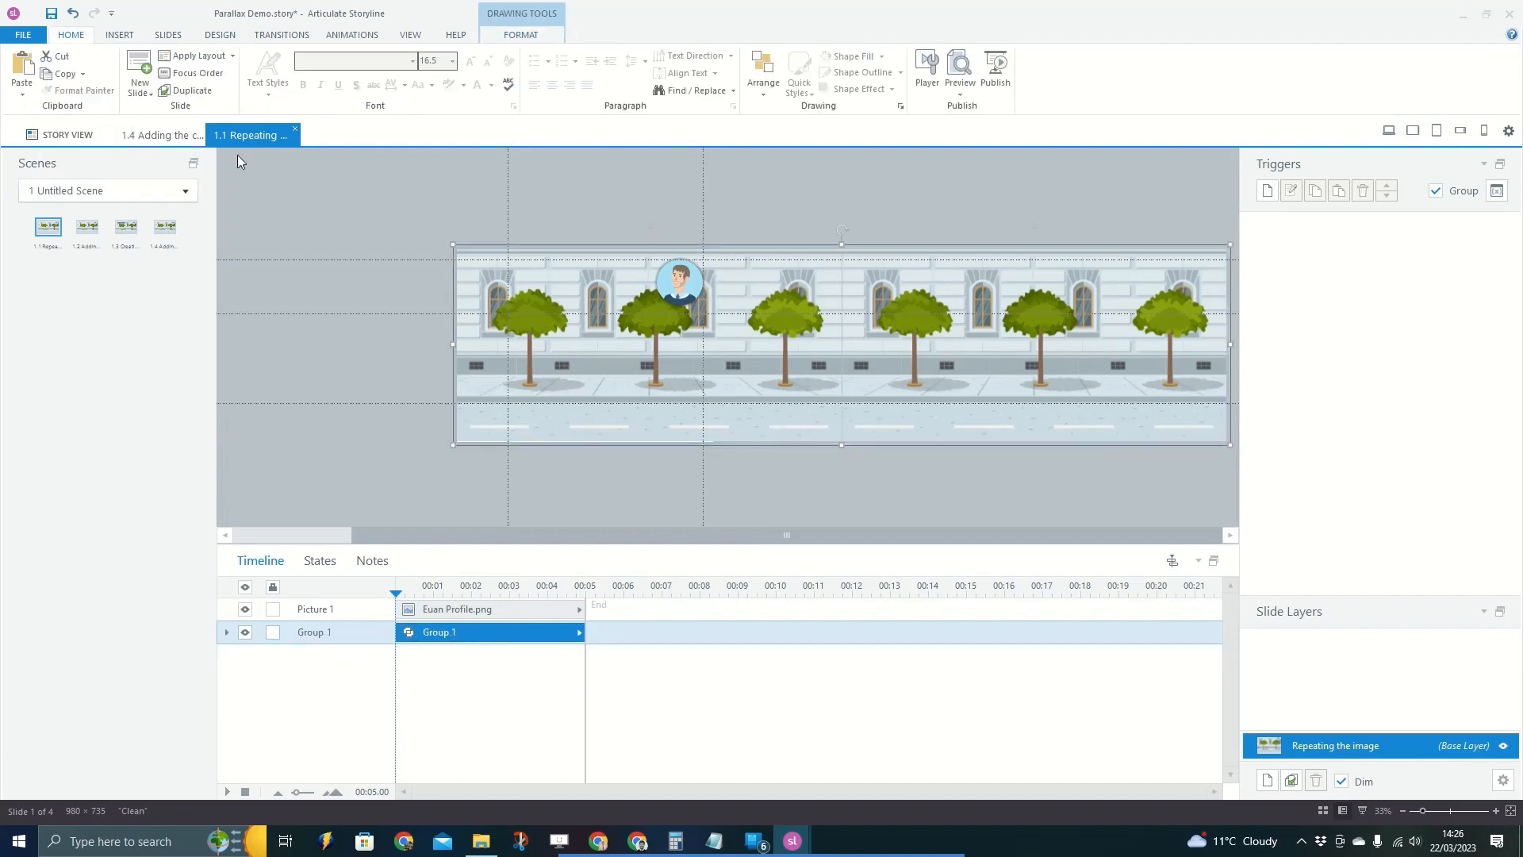
# Rename the group of background images as Repeating Background.
pyautogui.doubleClick(317, 631)
pyautogui.write('Repeating Backg')
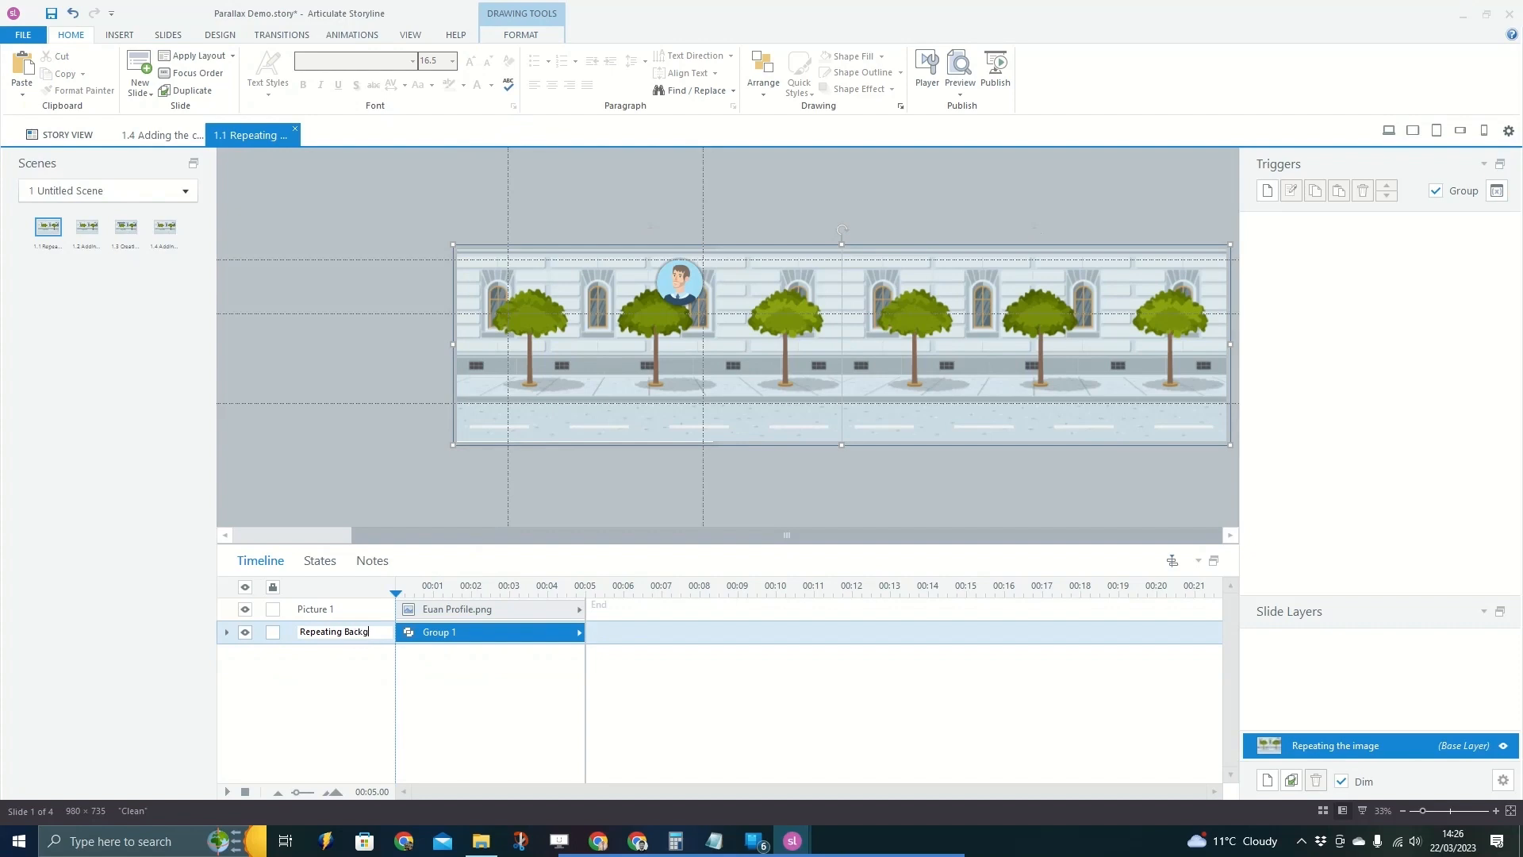
pyautogui.write('round')
pyautogui.press('Return')
# Turn off visibility to accessibility tools for both images inside the Repeating Background group.
pyautogui.doubleClick(307, 405)
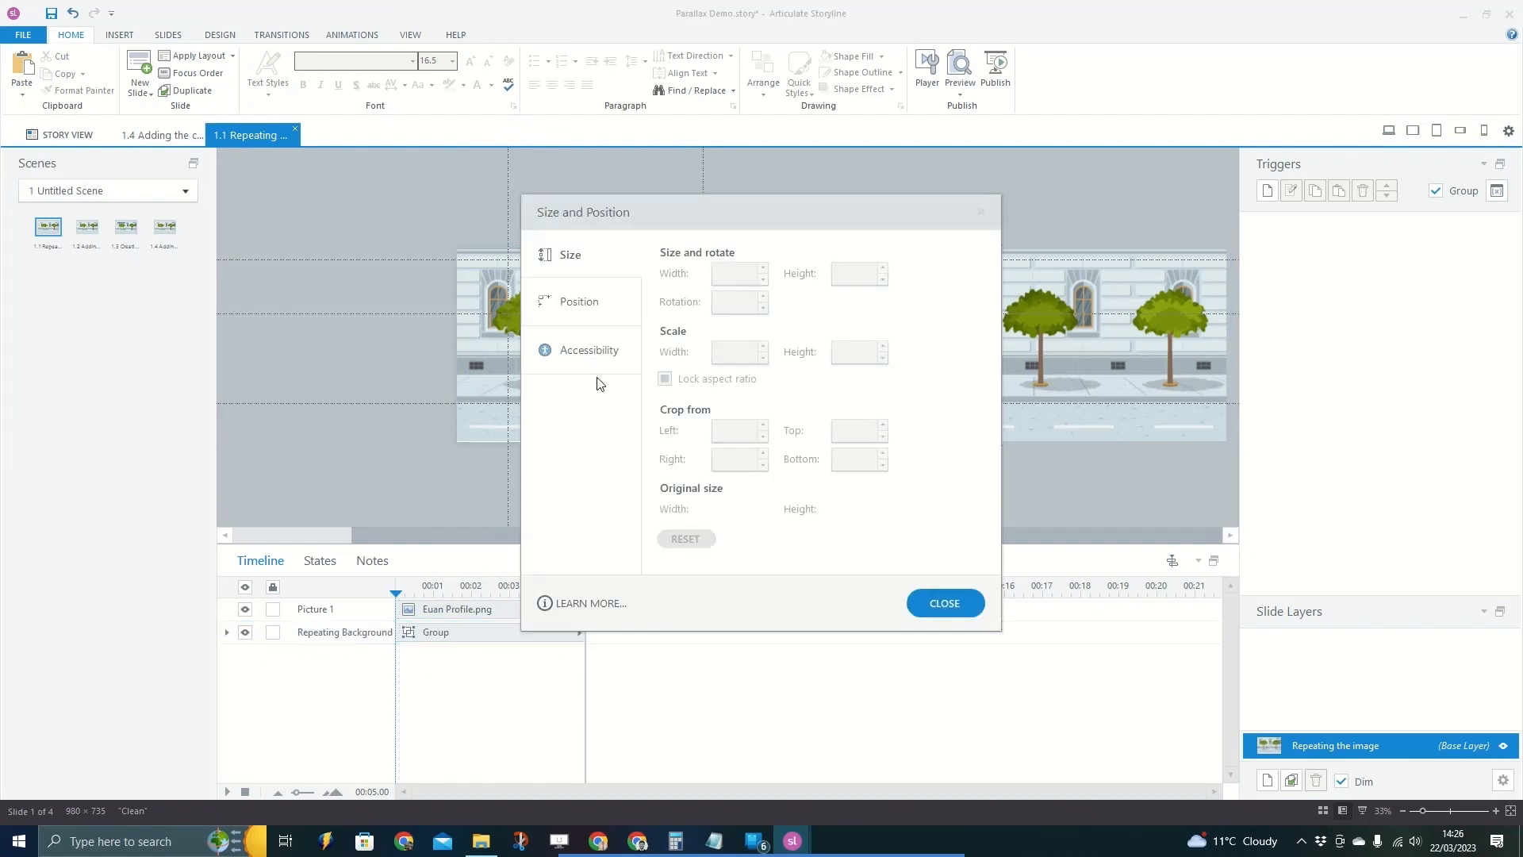
pyautogui.click(589, 350)
pyautogui.moveTo(649, 212); pyautogui.dragTo(747, 199)
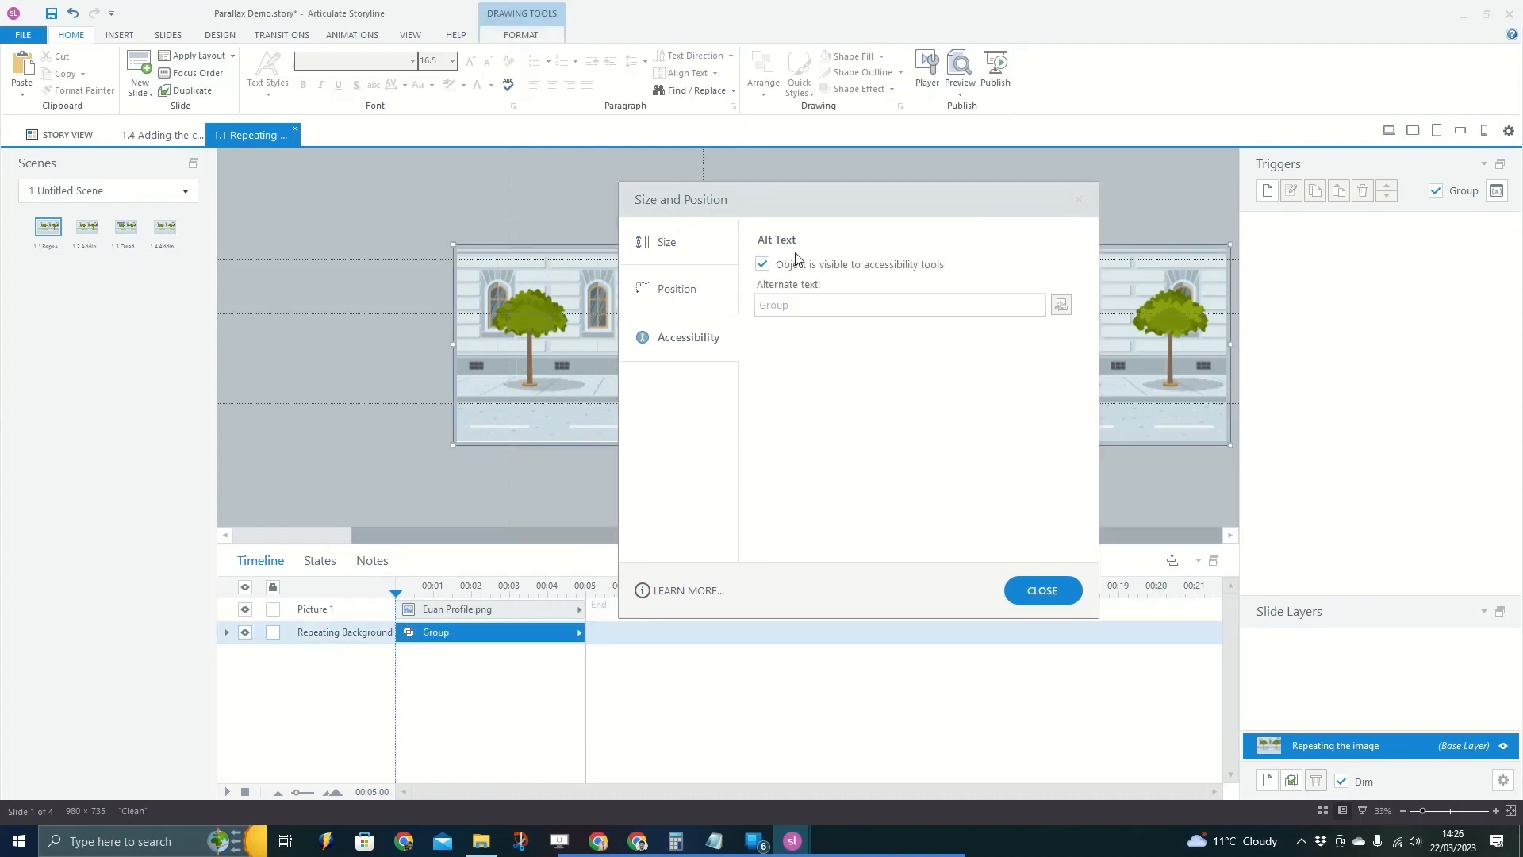
pyautogui.click(547, 364)
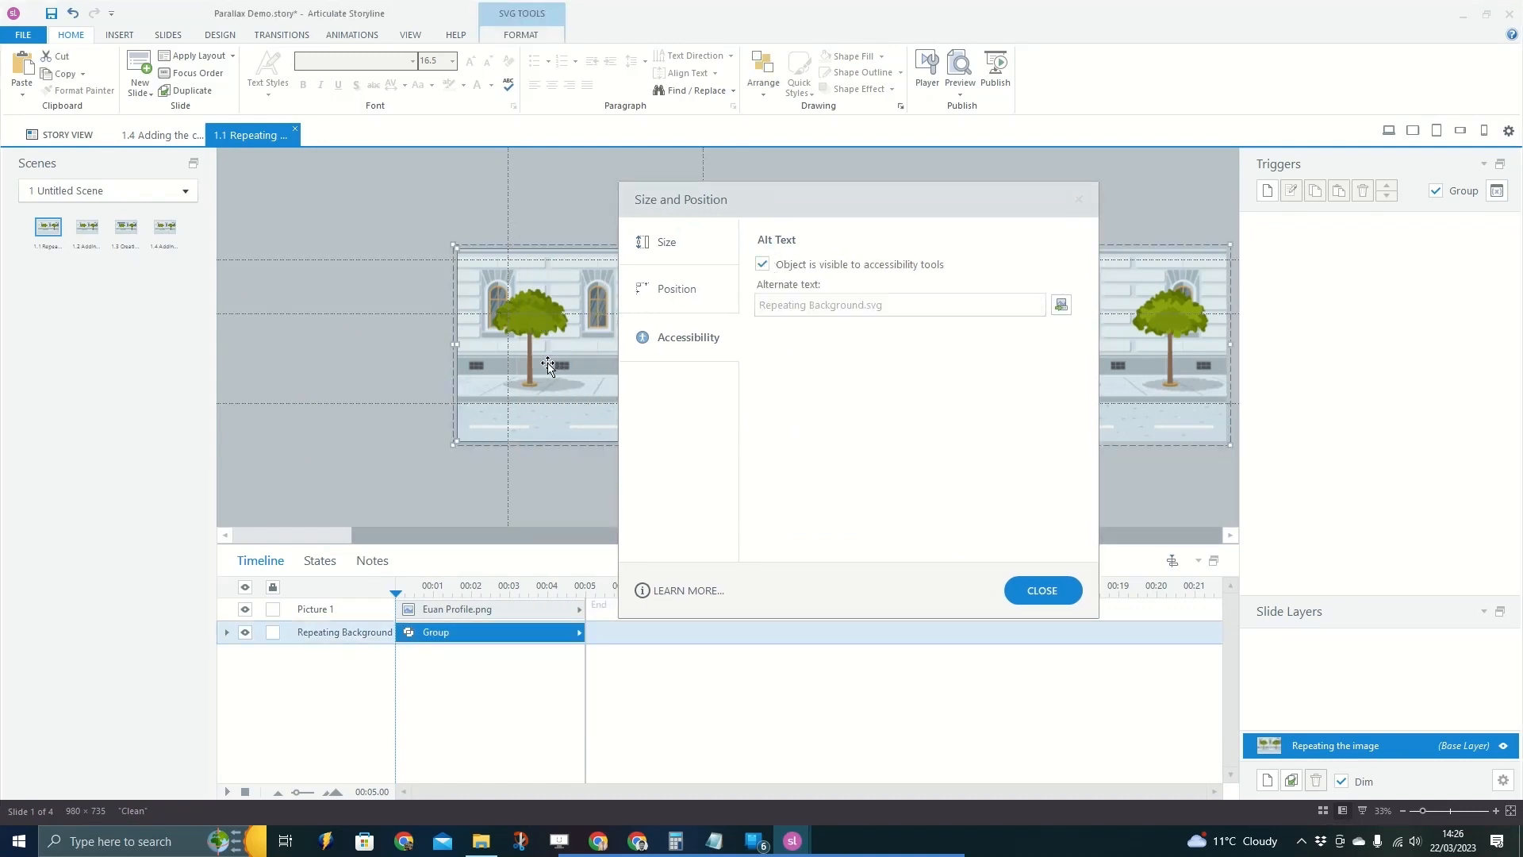
pyautogui.click(781, 263)
pyautogui.click(1143, 324)
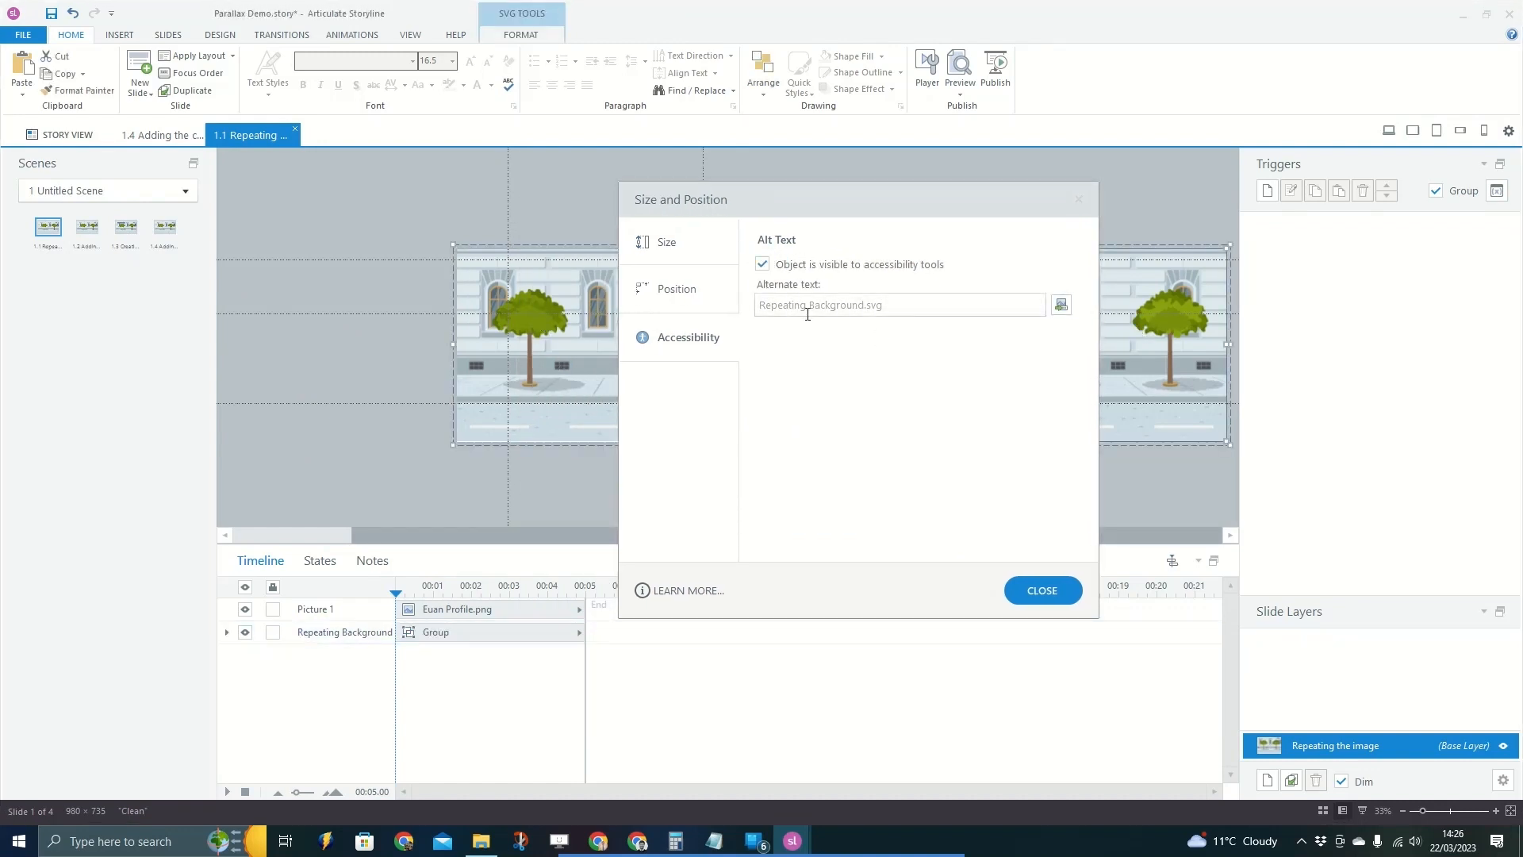
pyautogui.click(764, 264)
pyautogui.click(1044, 589)
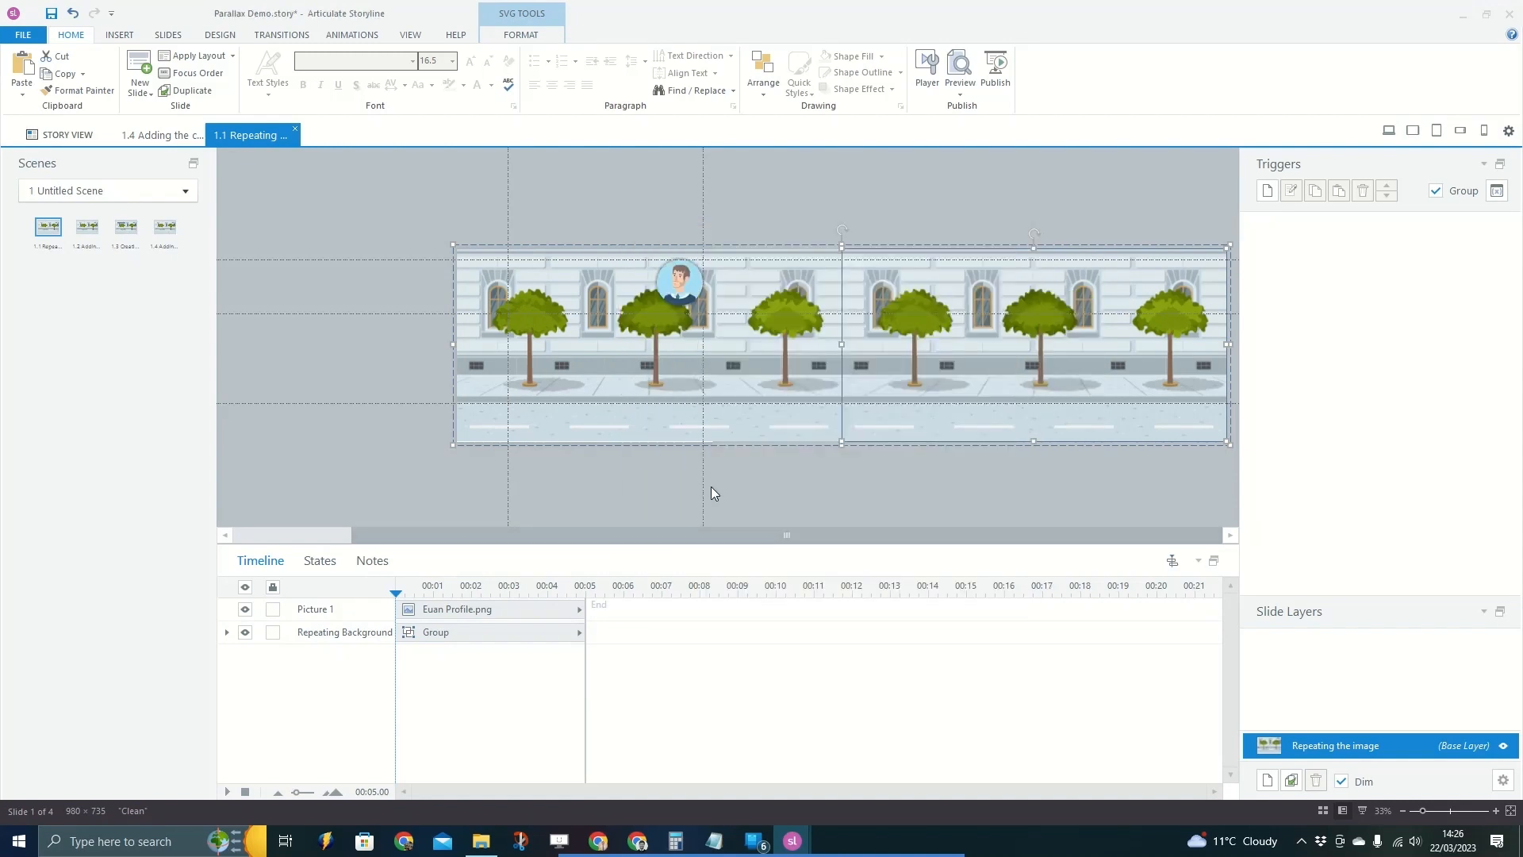
pyautogui.click(718, 483)
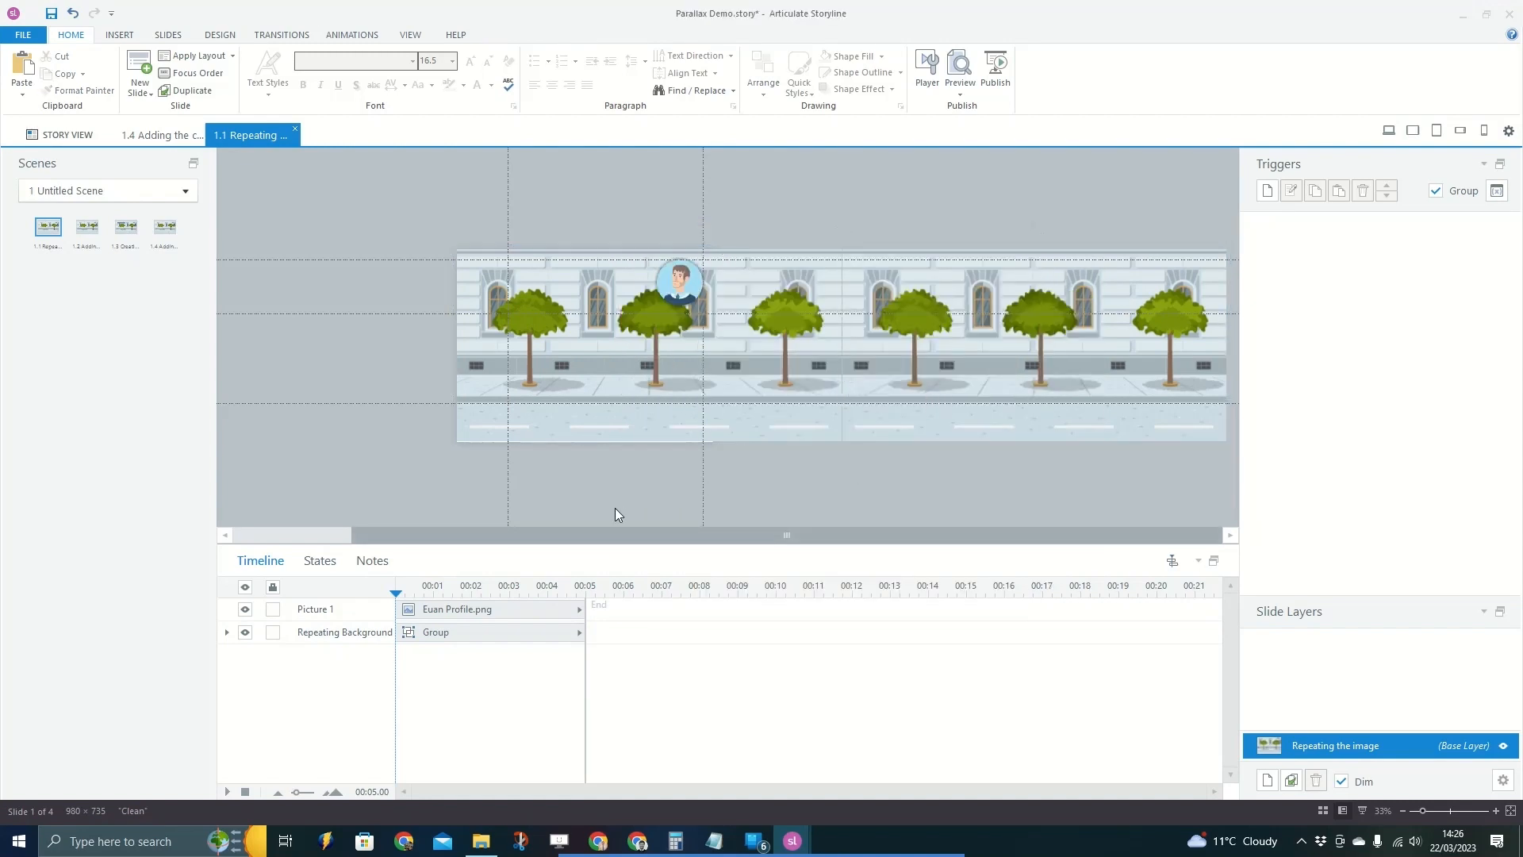
# Add a Lines motion path to the Repeating Background group and set its direction to Left.
pyautogui.click(514, 408)
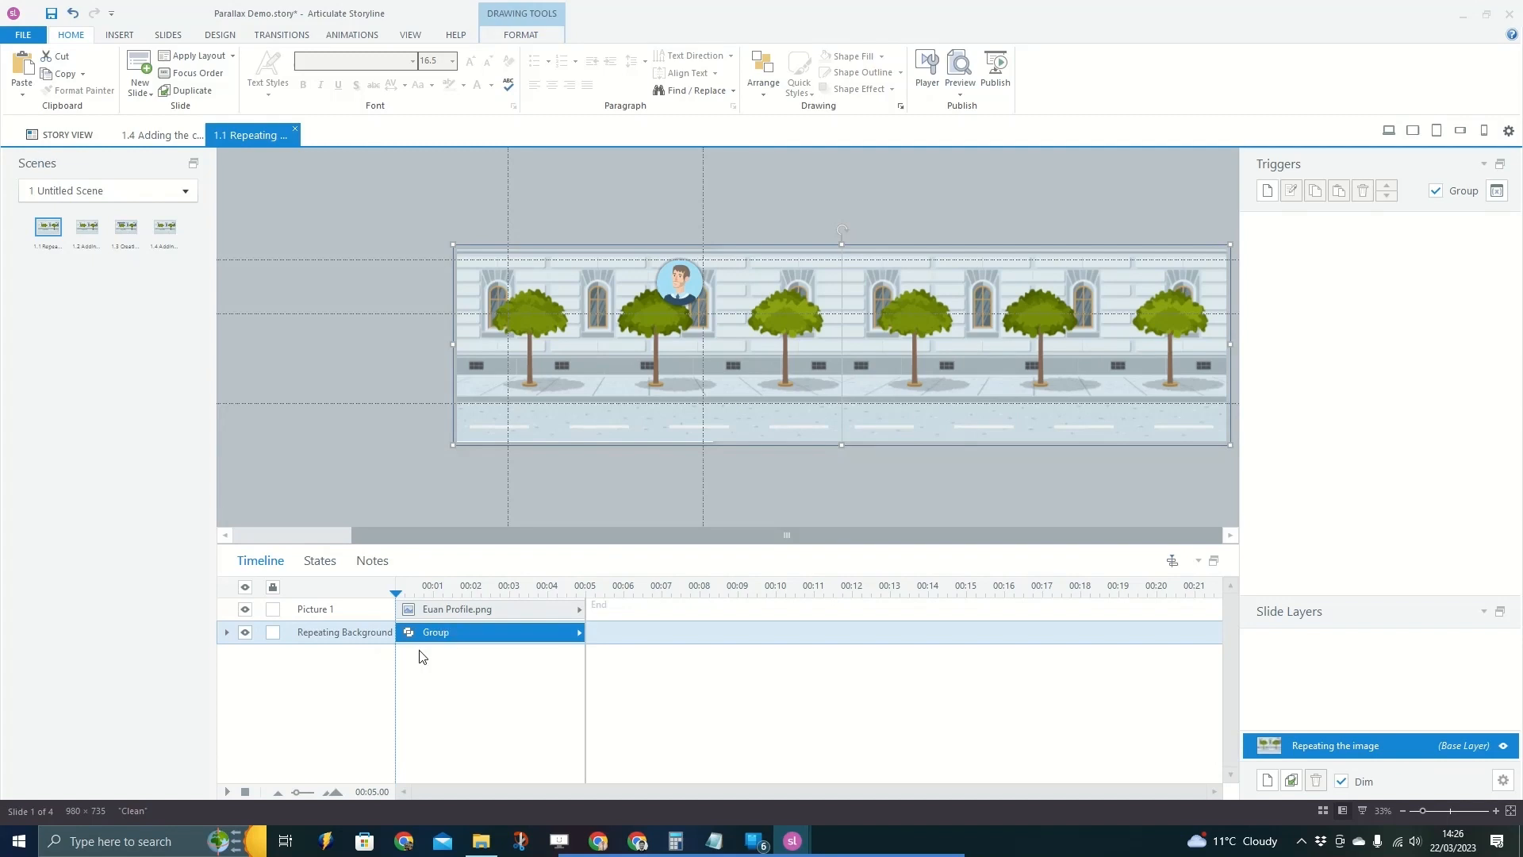
pyautogui.click(523, 35)
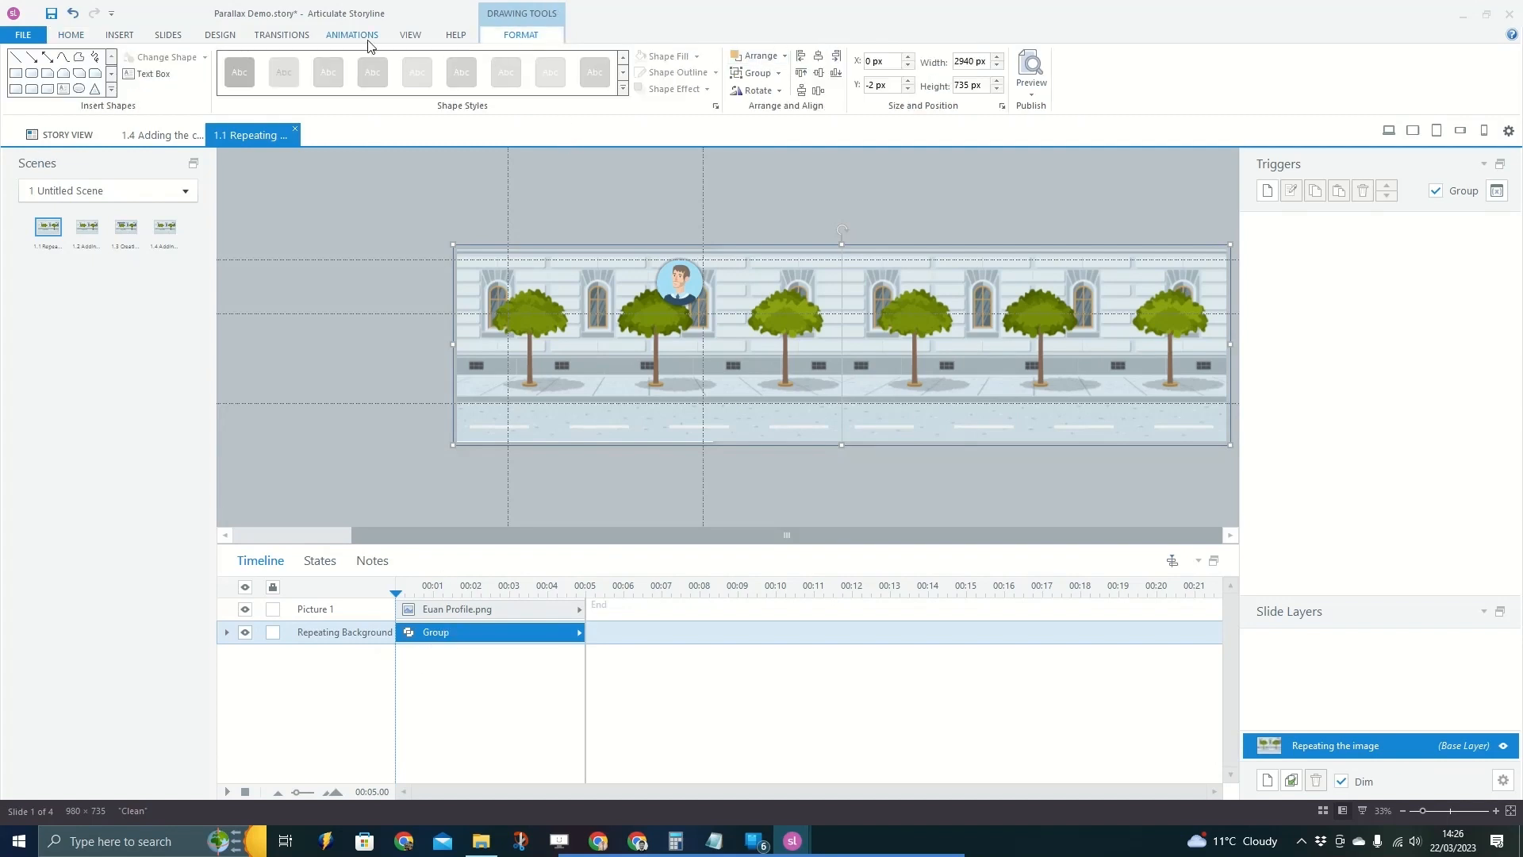
pyautogui.click(347, 36)
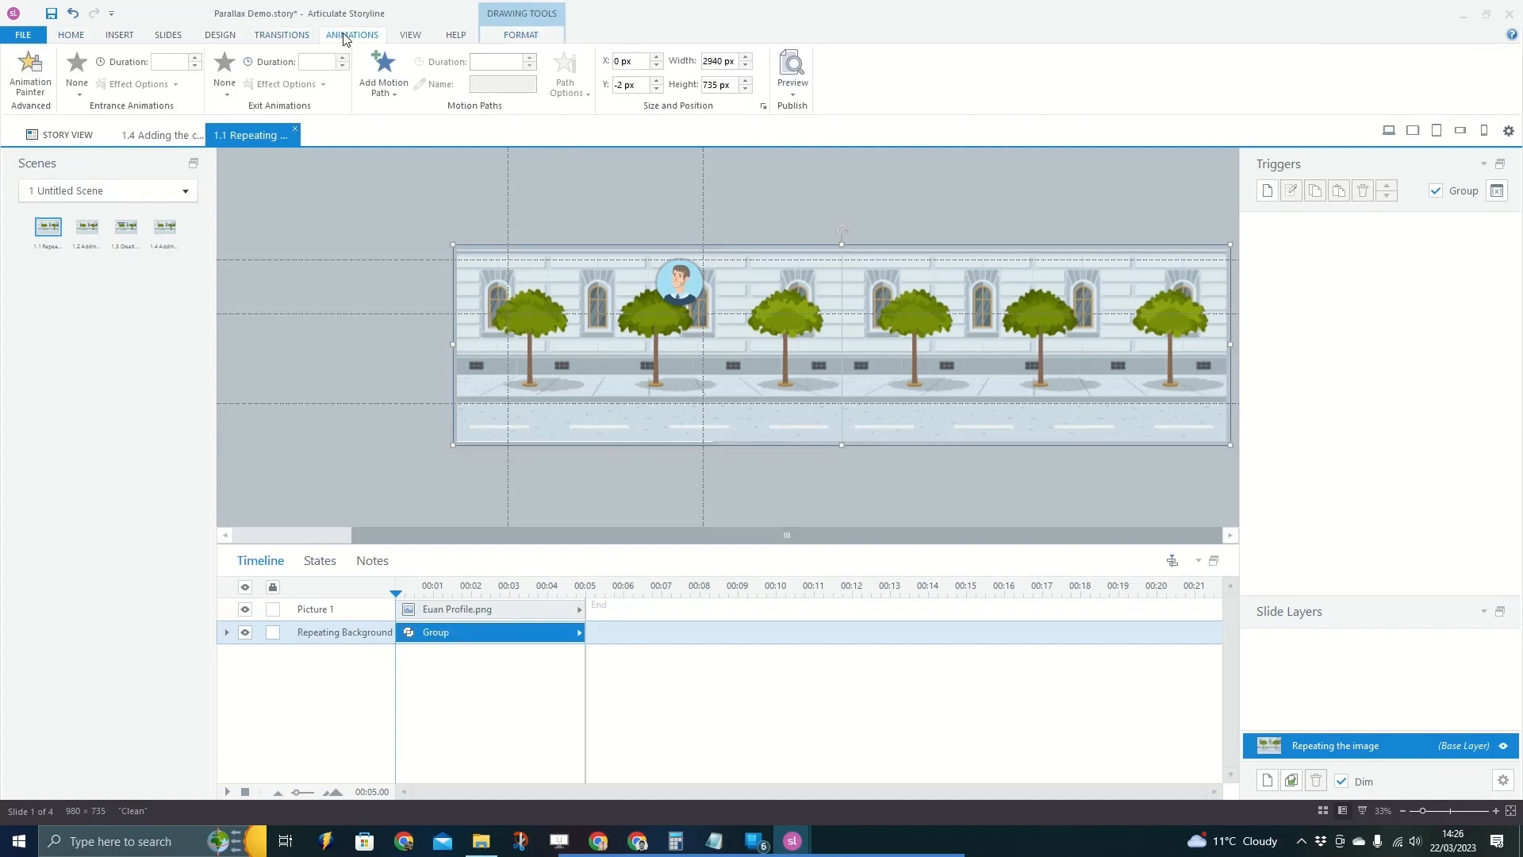
pyautogui.click(381, 80)
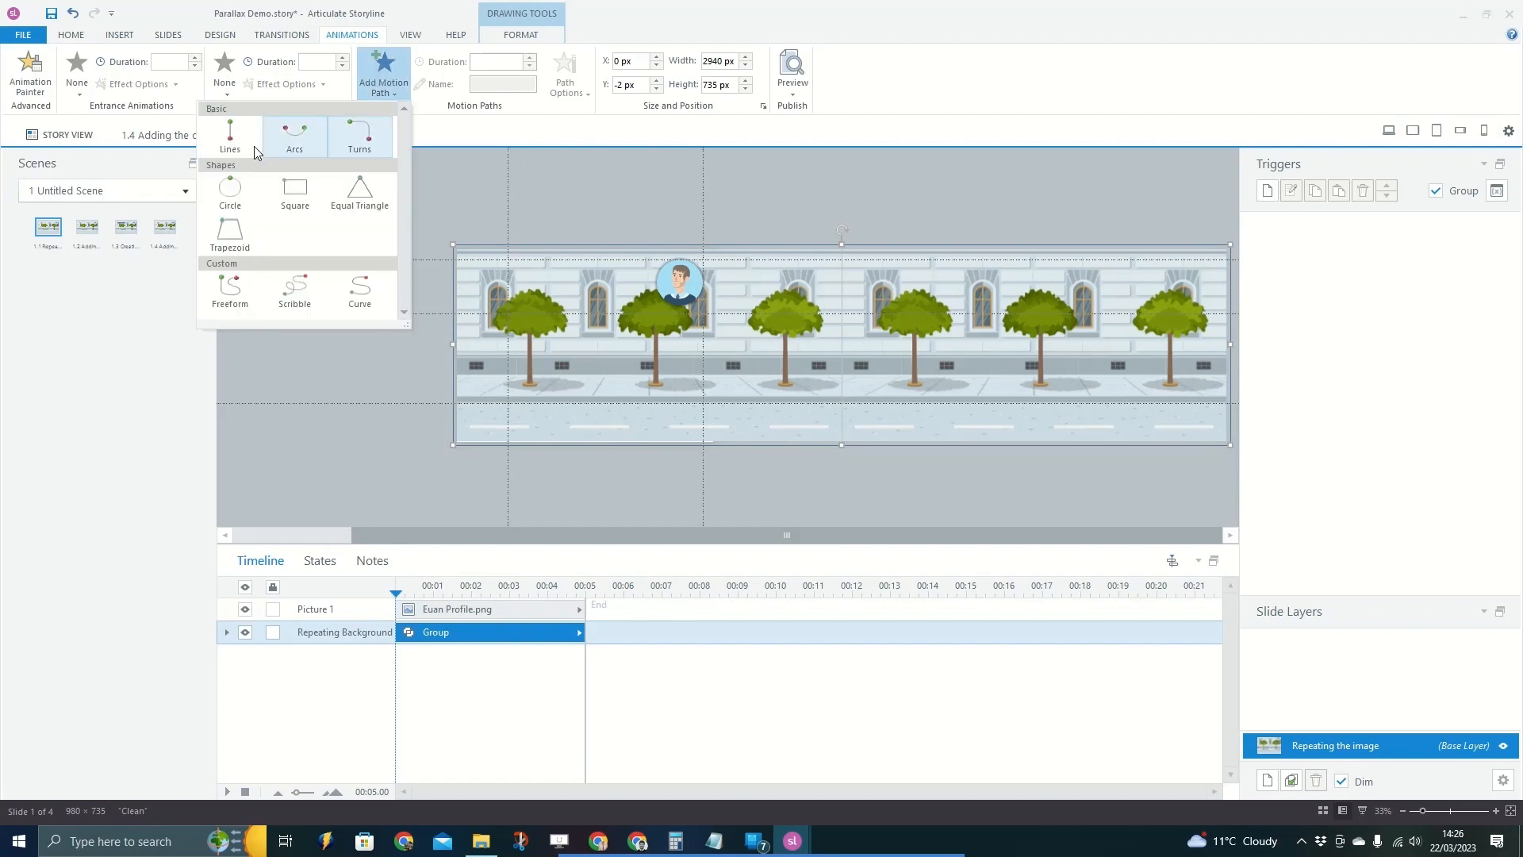
pyautogui.click(228, 145)
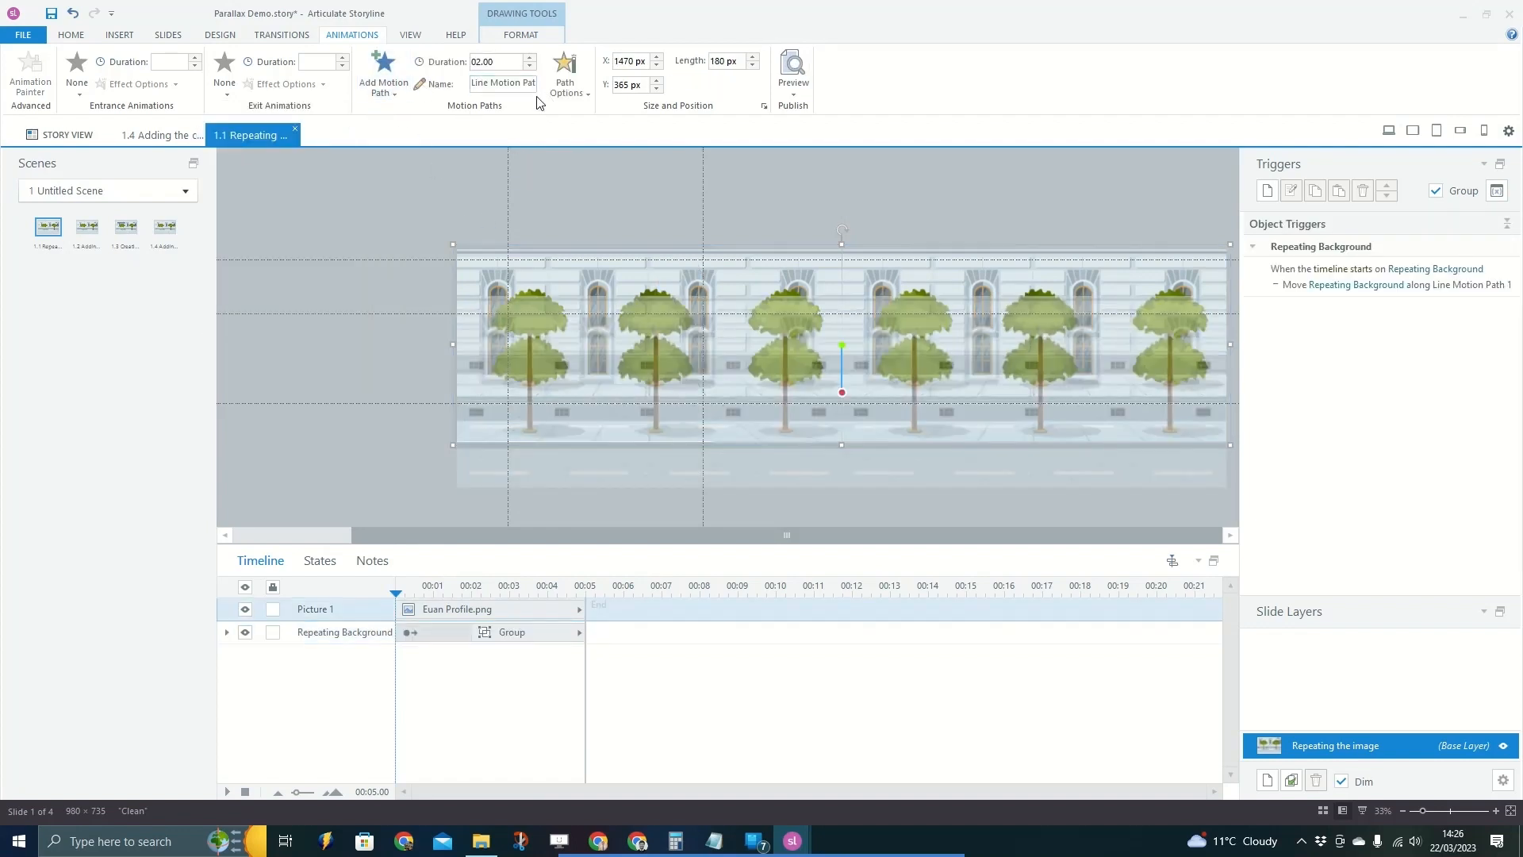
pyautogui.click(570, 87)
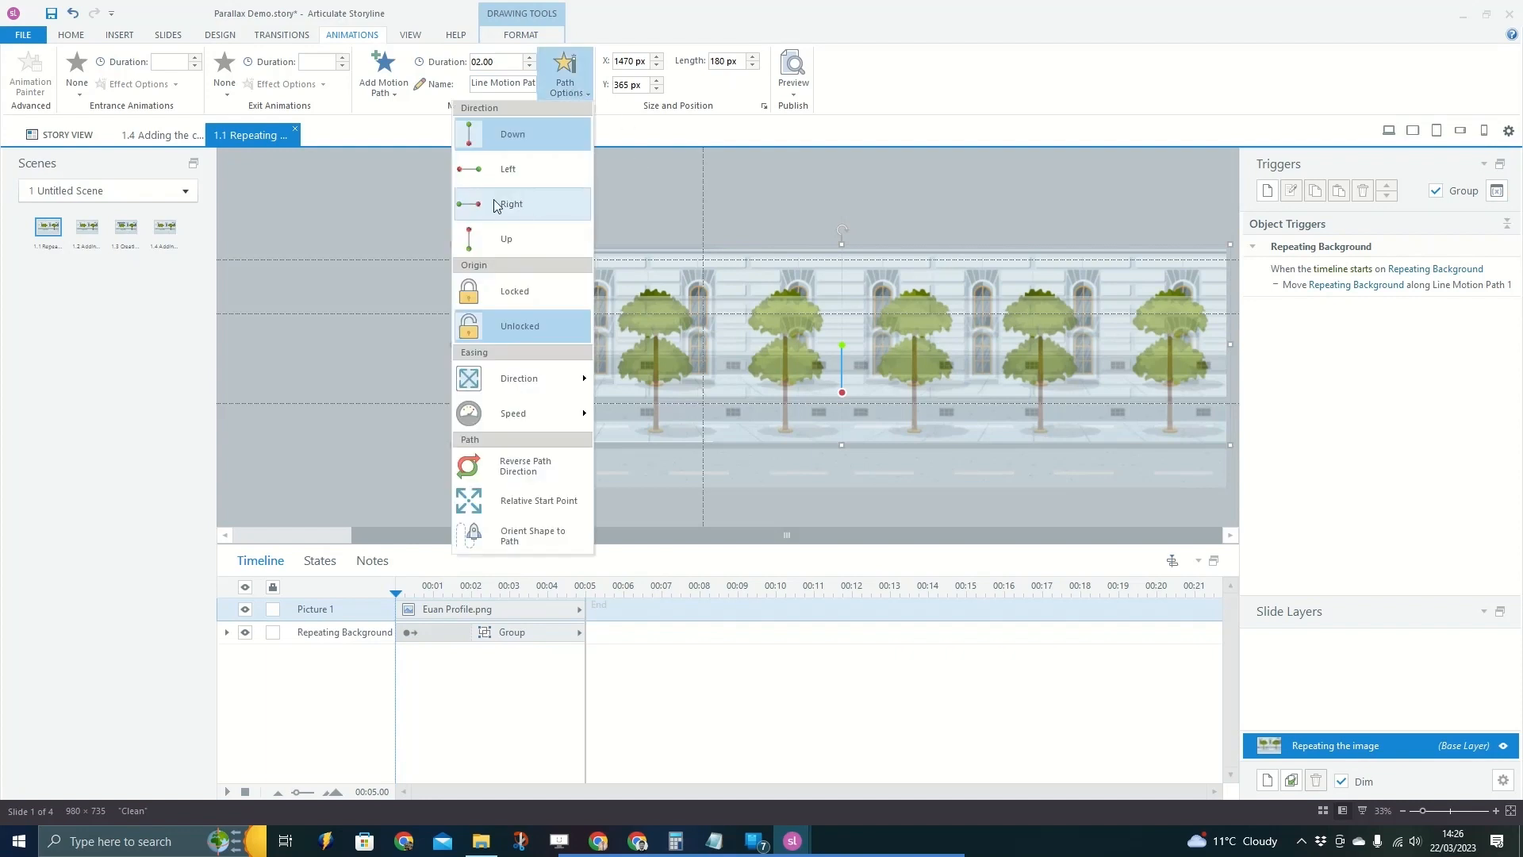
pyautogui.click(478, 165)
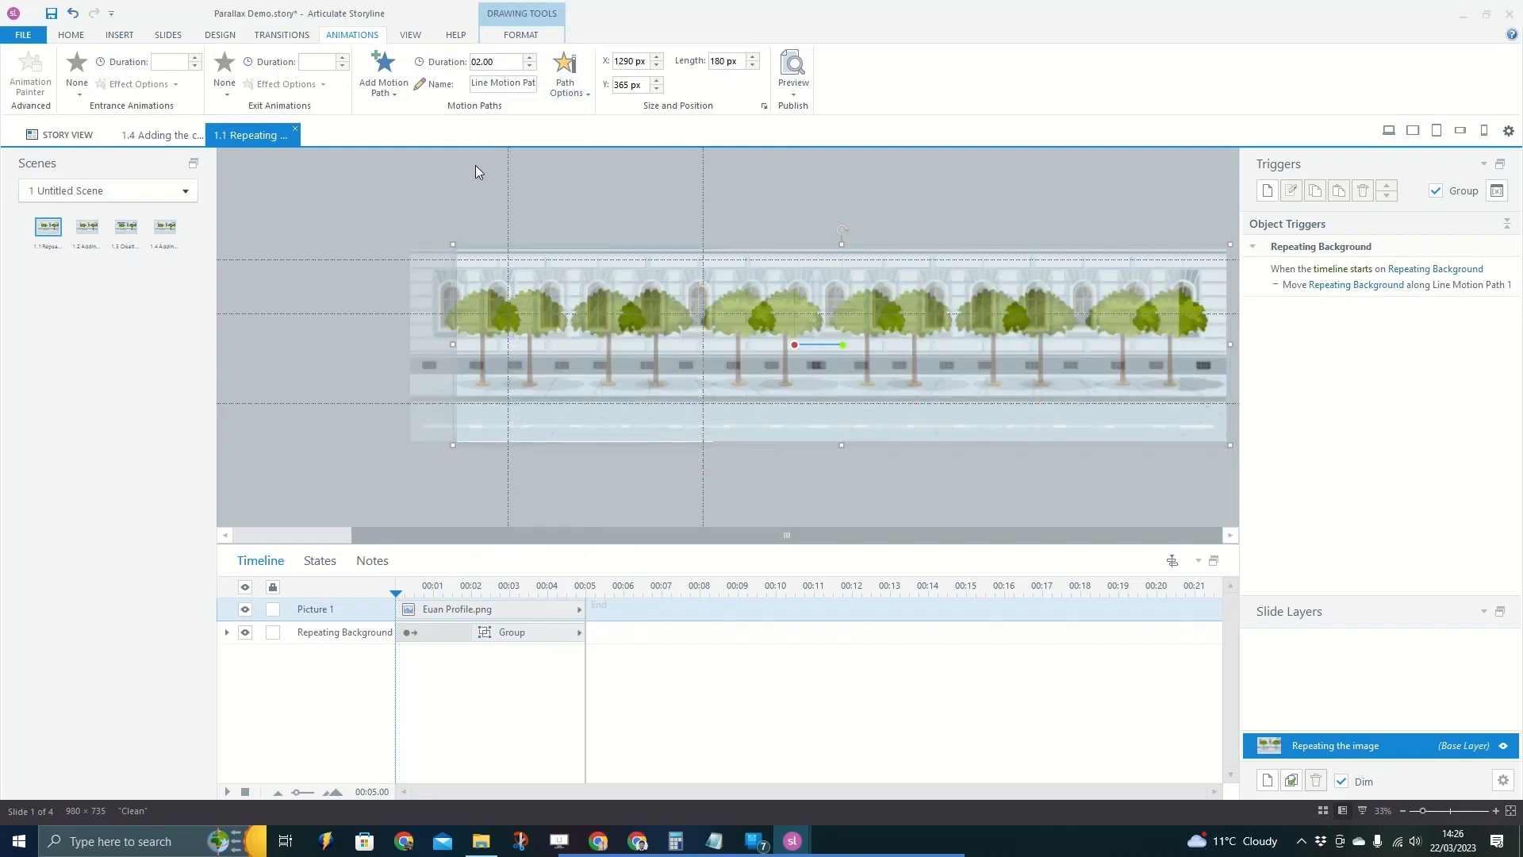
# Try the Right direction for the group's motion path and switch it back to Left.
pyautogui.click(568, 83)
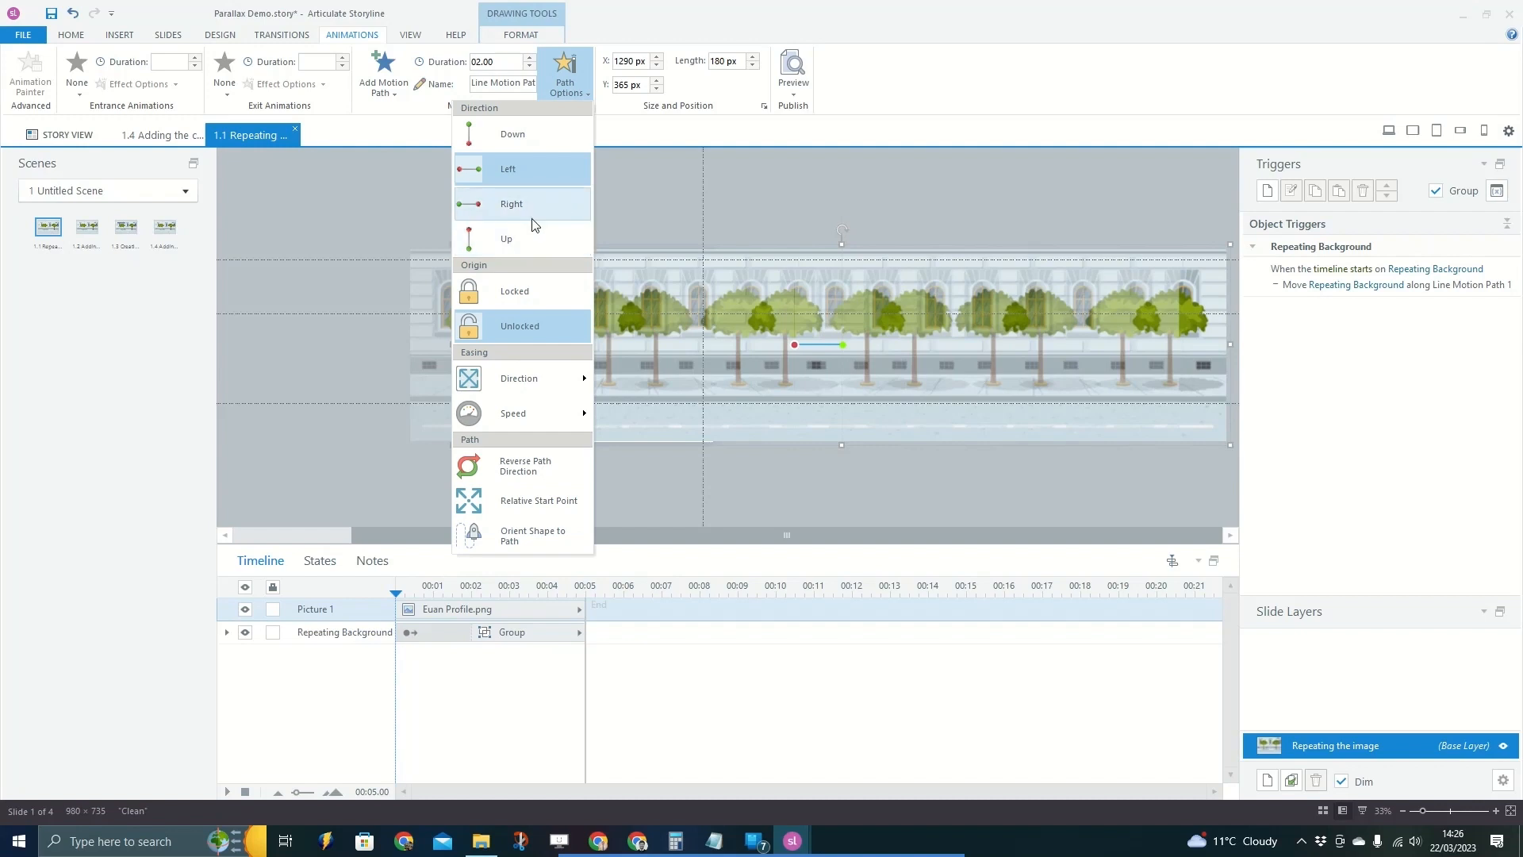
pyautogui.click(512, 204)
pyautogui.click(566, 83)
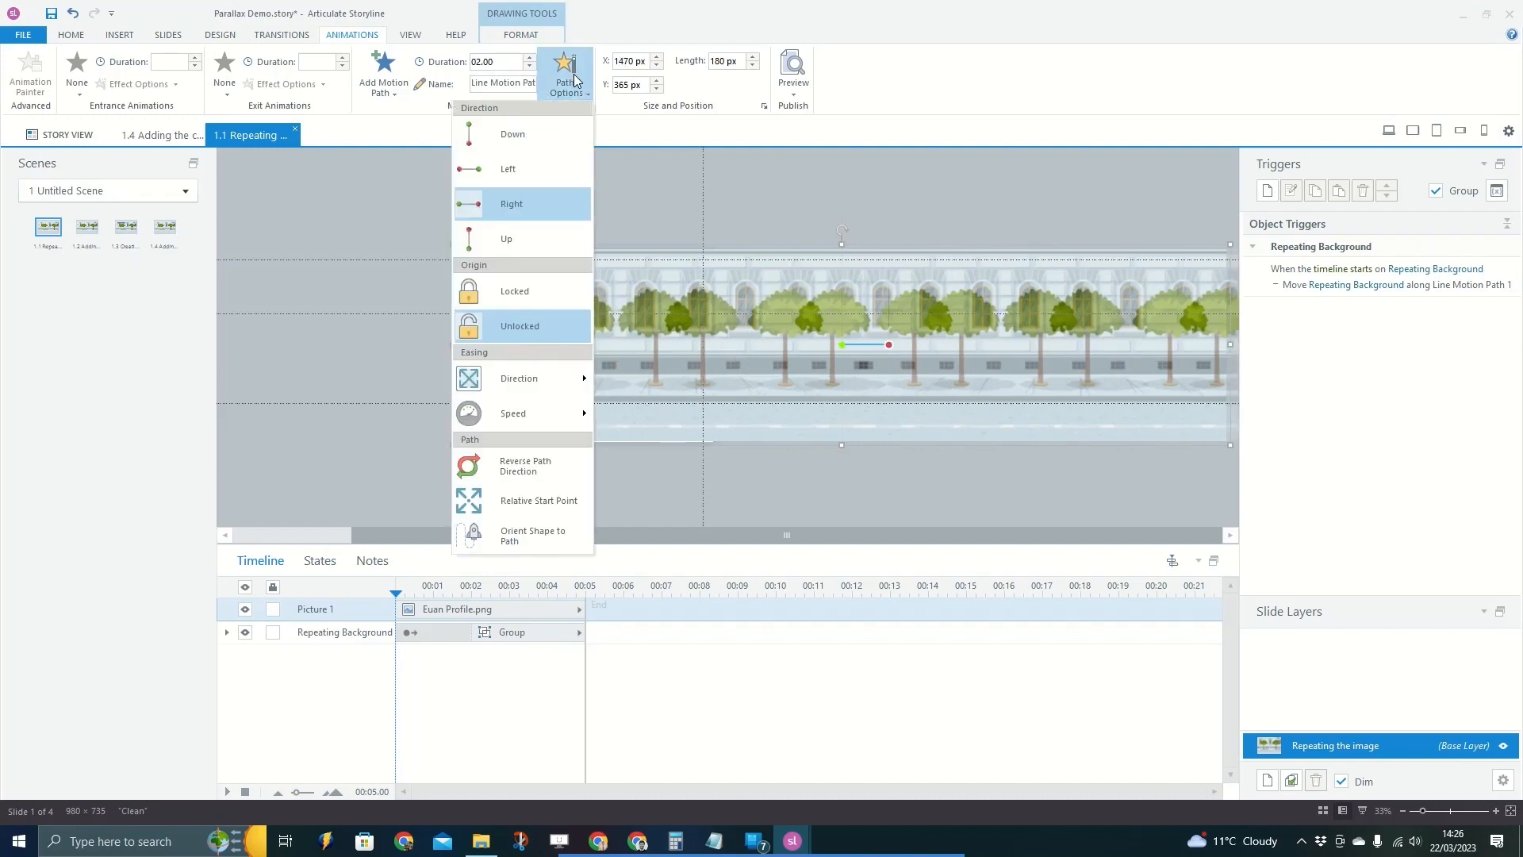
pyautogui.click(535, 181)
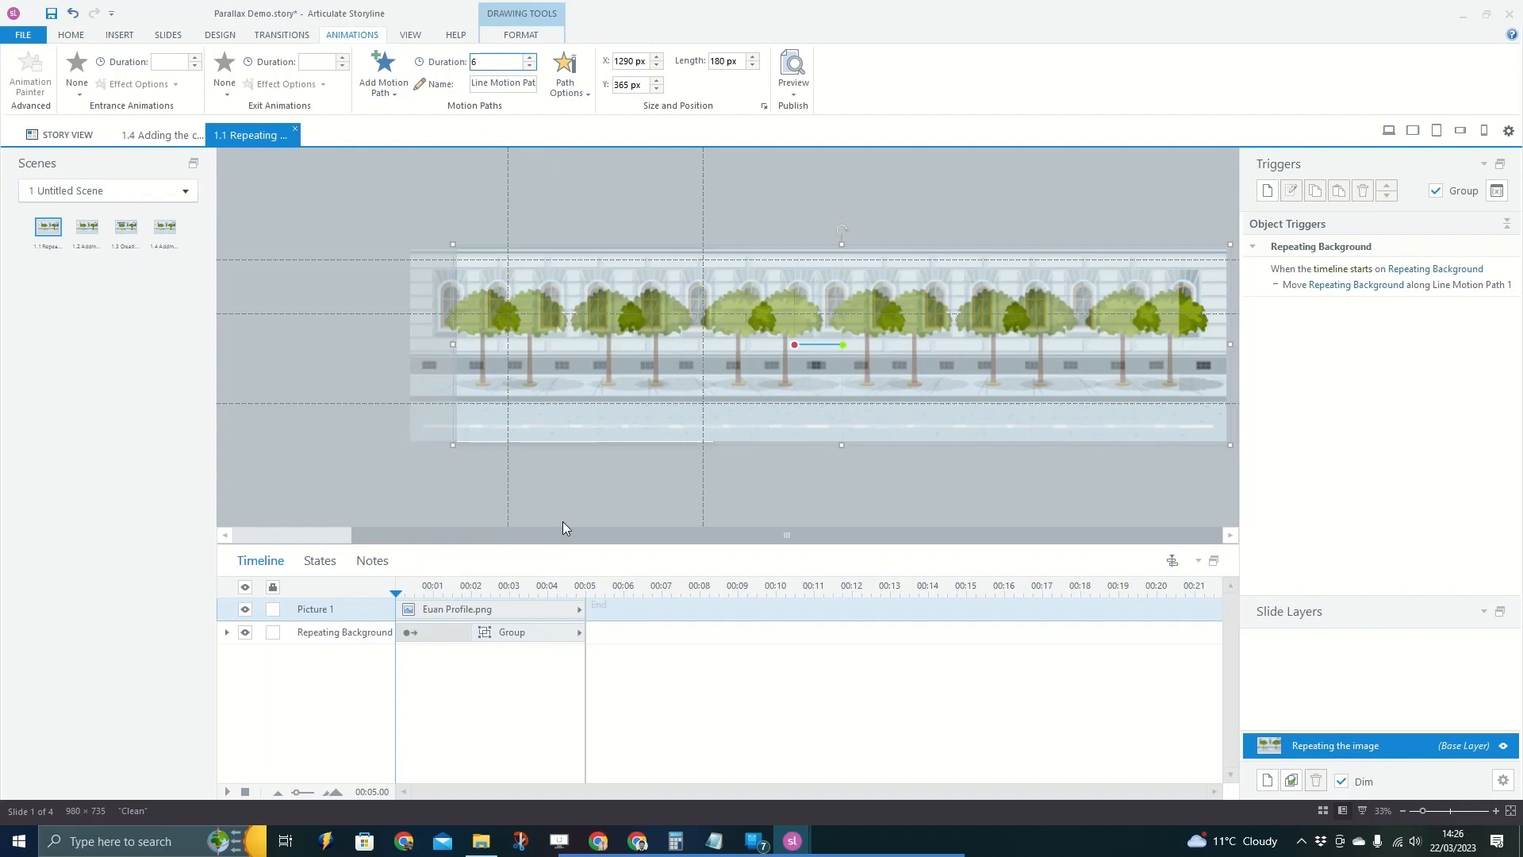
# Extend the Repeating Background motion path's end point leftward to X 0 px, making the path 1470 px long.
pyautogui.click(481, 473)
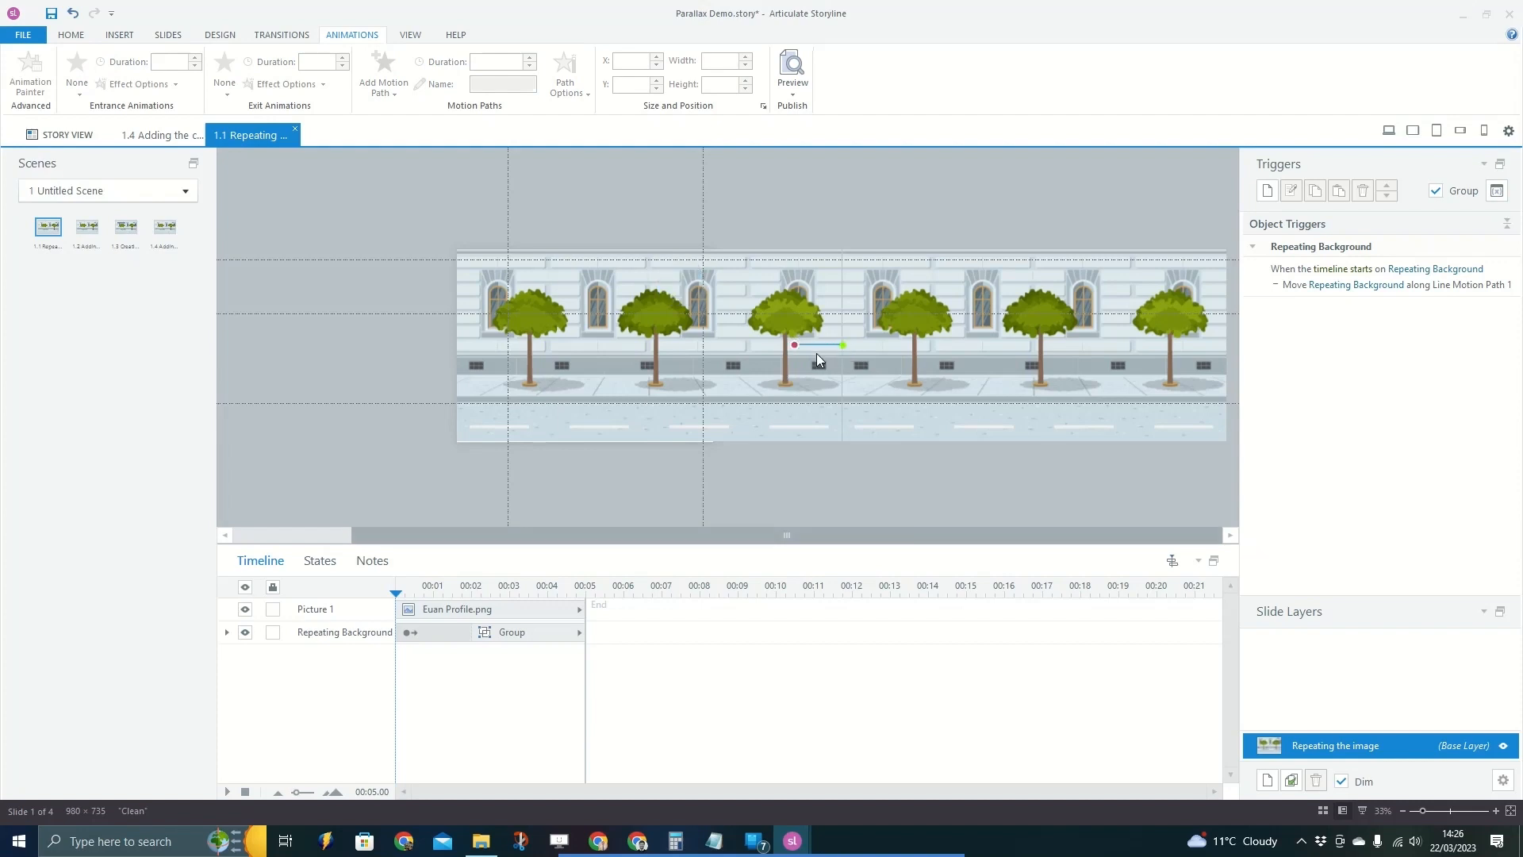
pyautogui.click(839, 346)
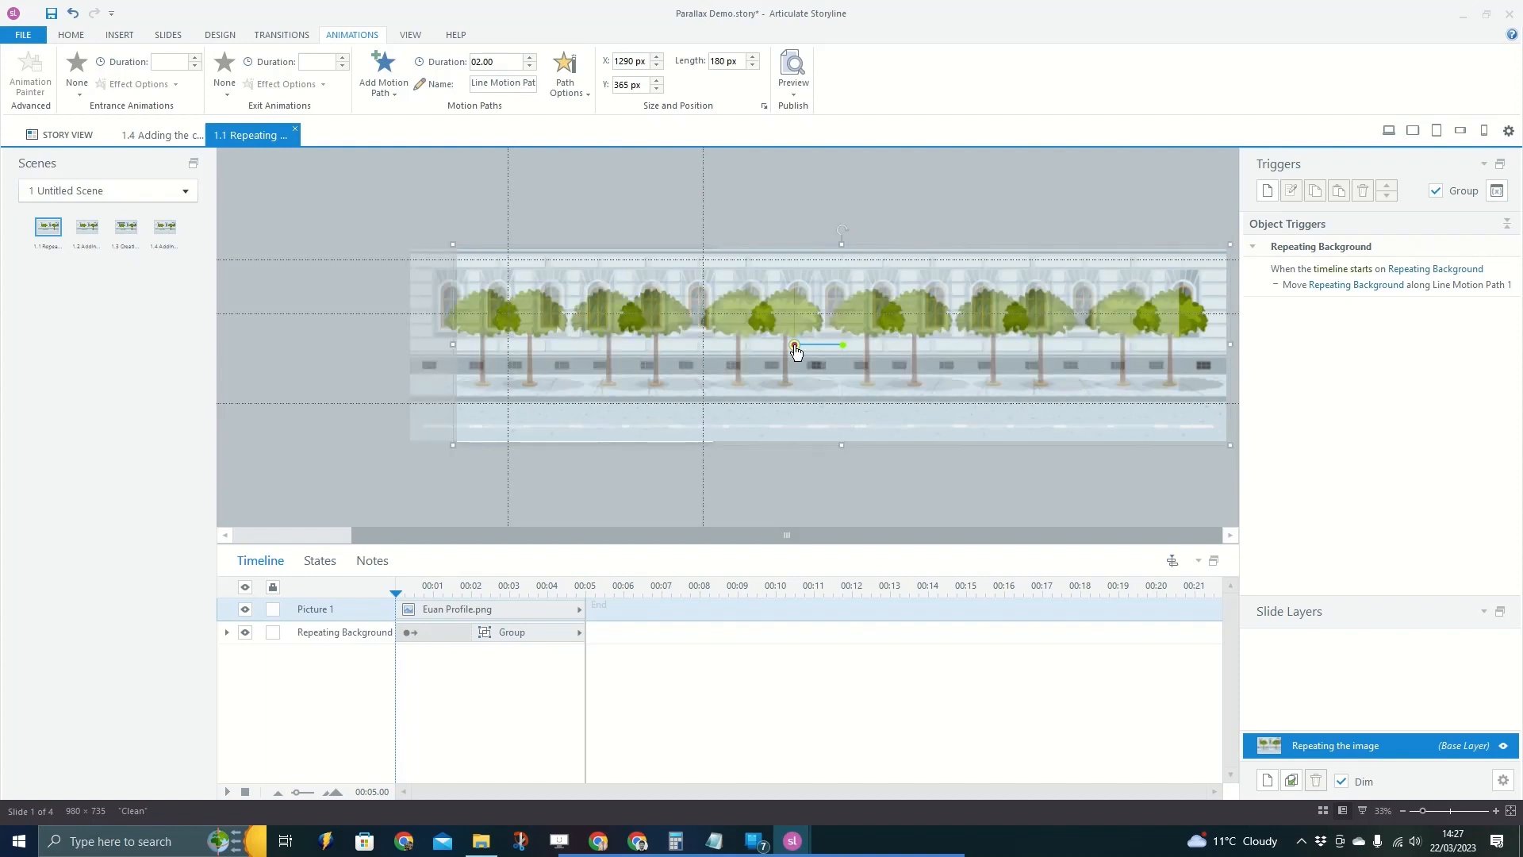
pyautogui.moveTo(796, 350); pyautogui.dragTo(457, 346)
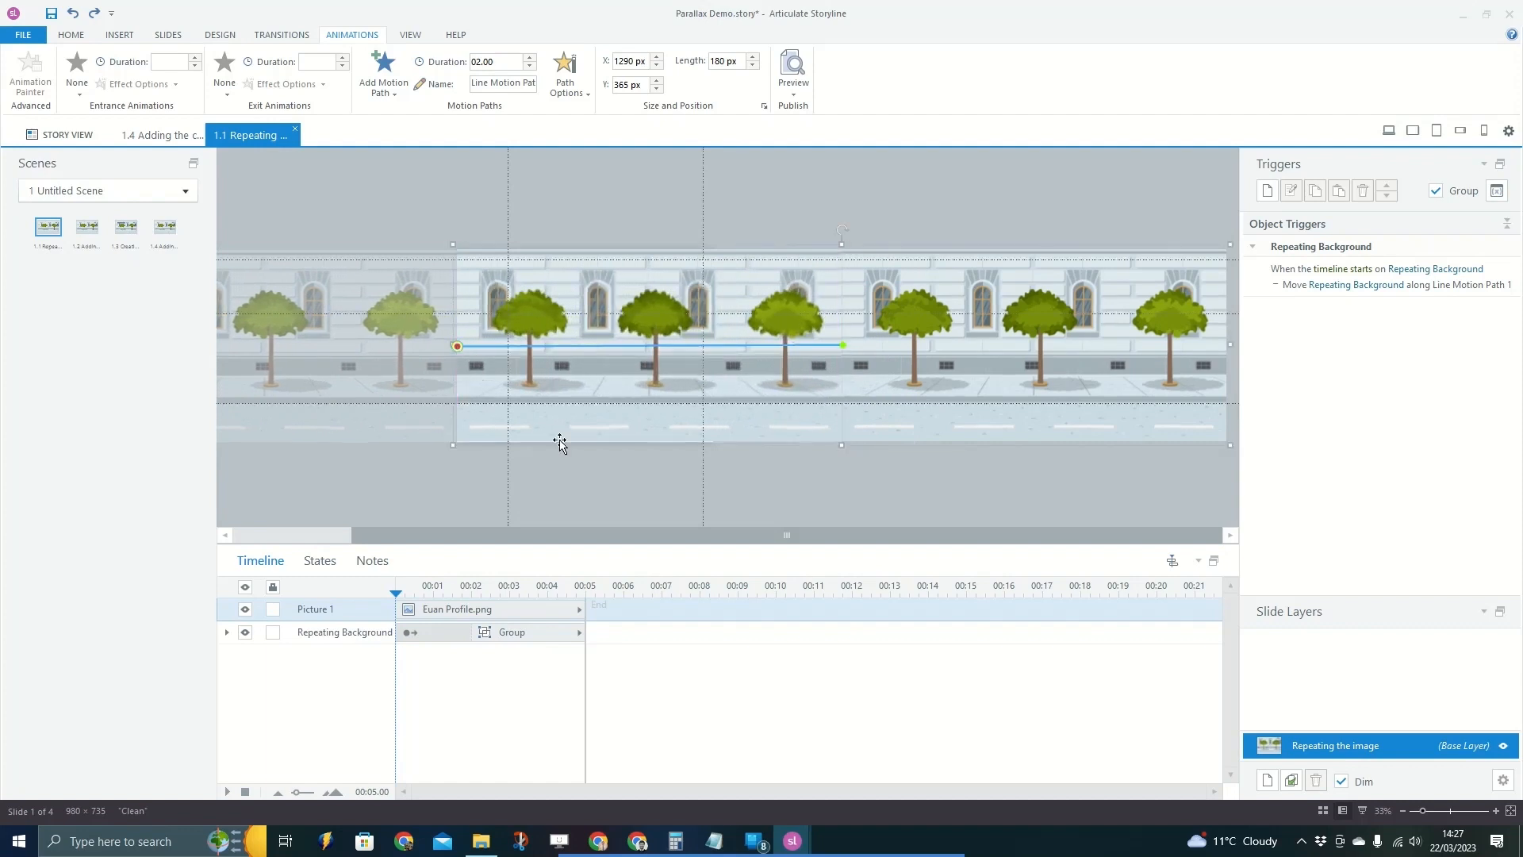
# Set the motion path's easing direction to None and choose its easing speed.
pyautogui.click(577, 92)
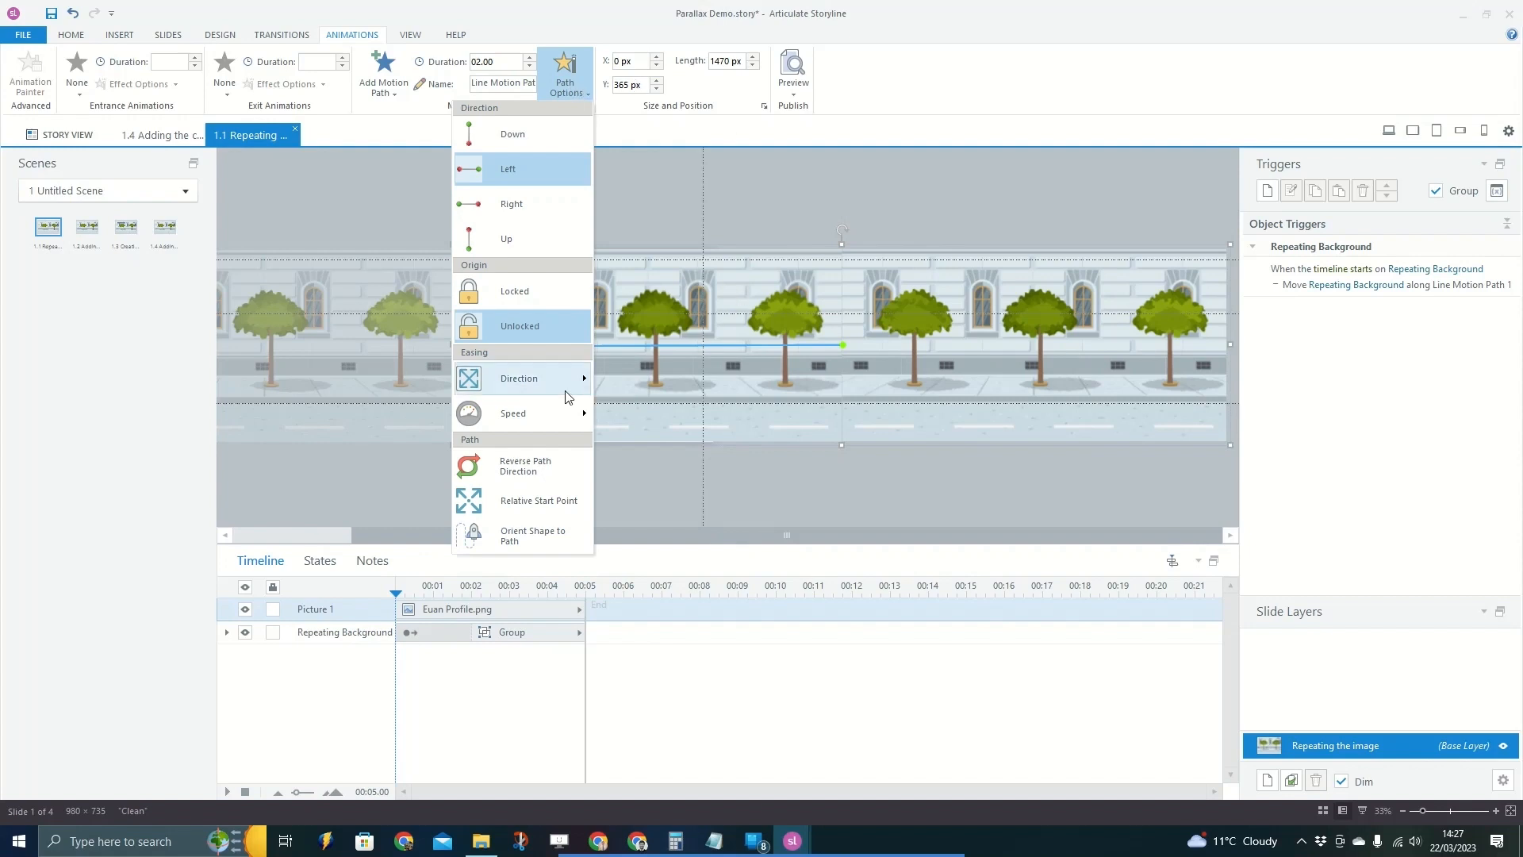
pyautogui.moveTo(568, 392)
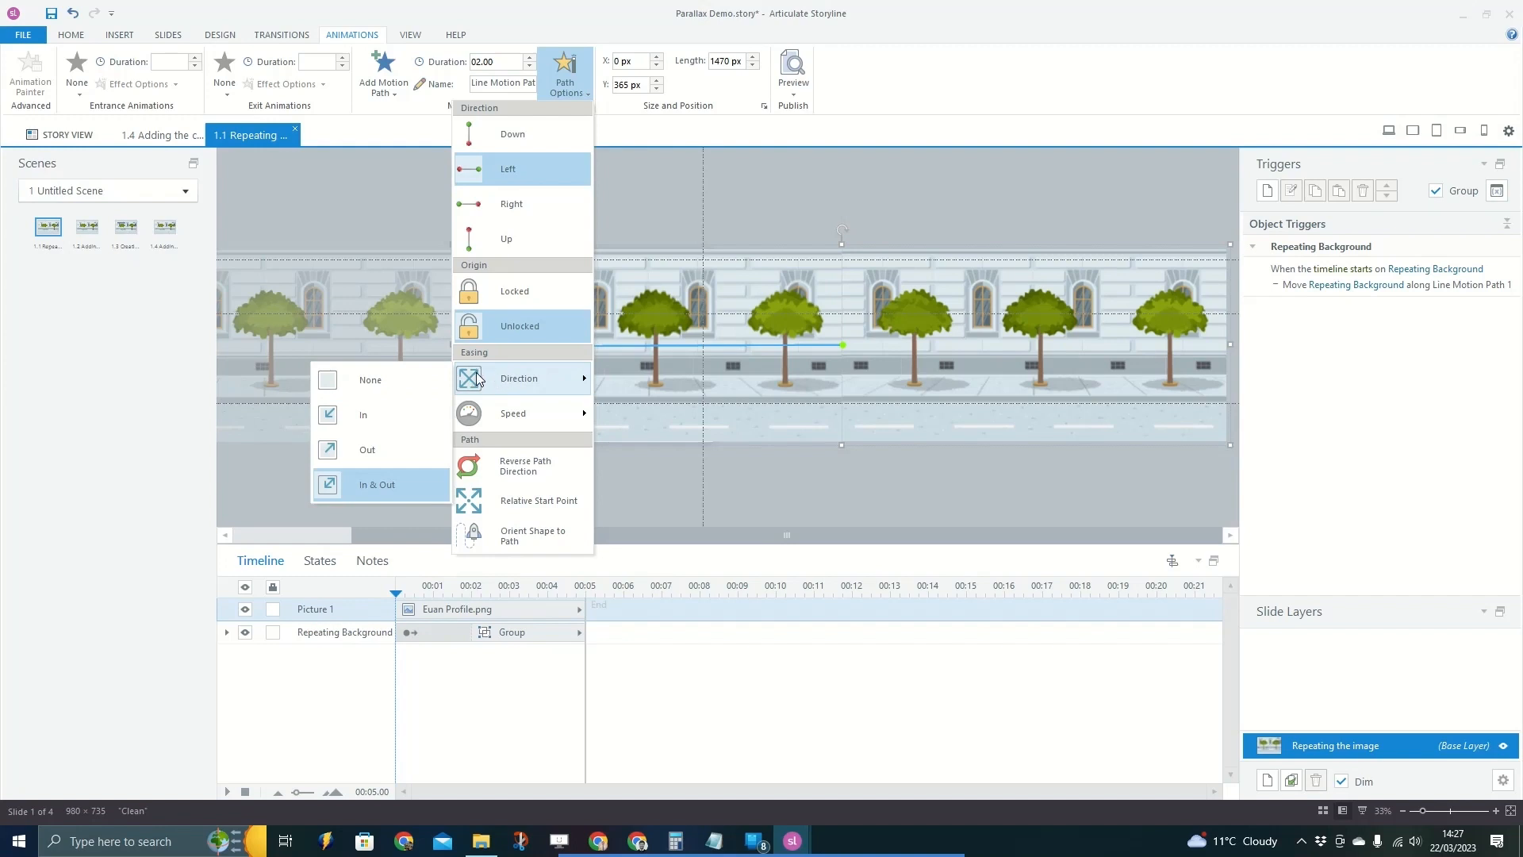
pyautogui.click(379, 379)
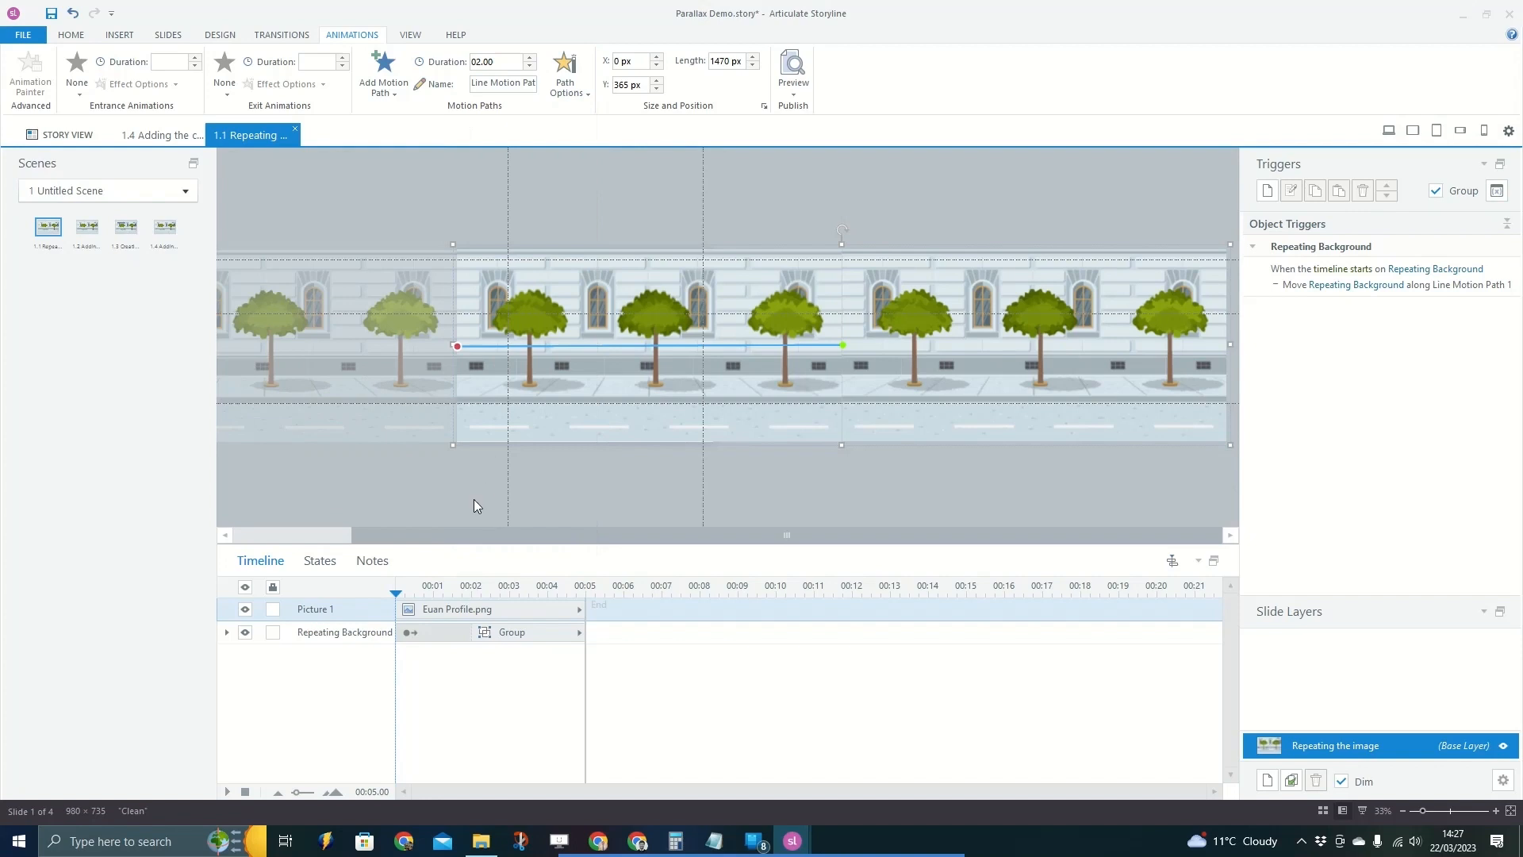
pyautogui.click(567, 76)
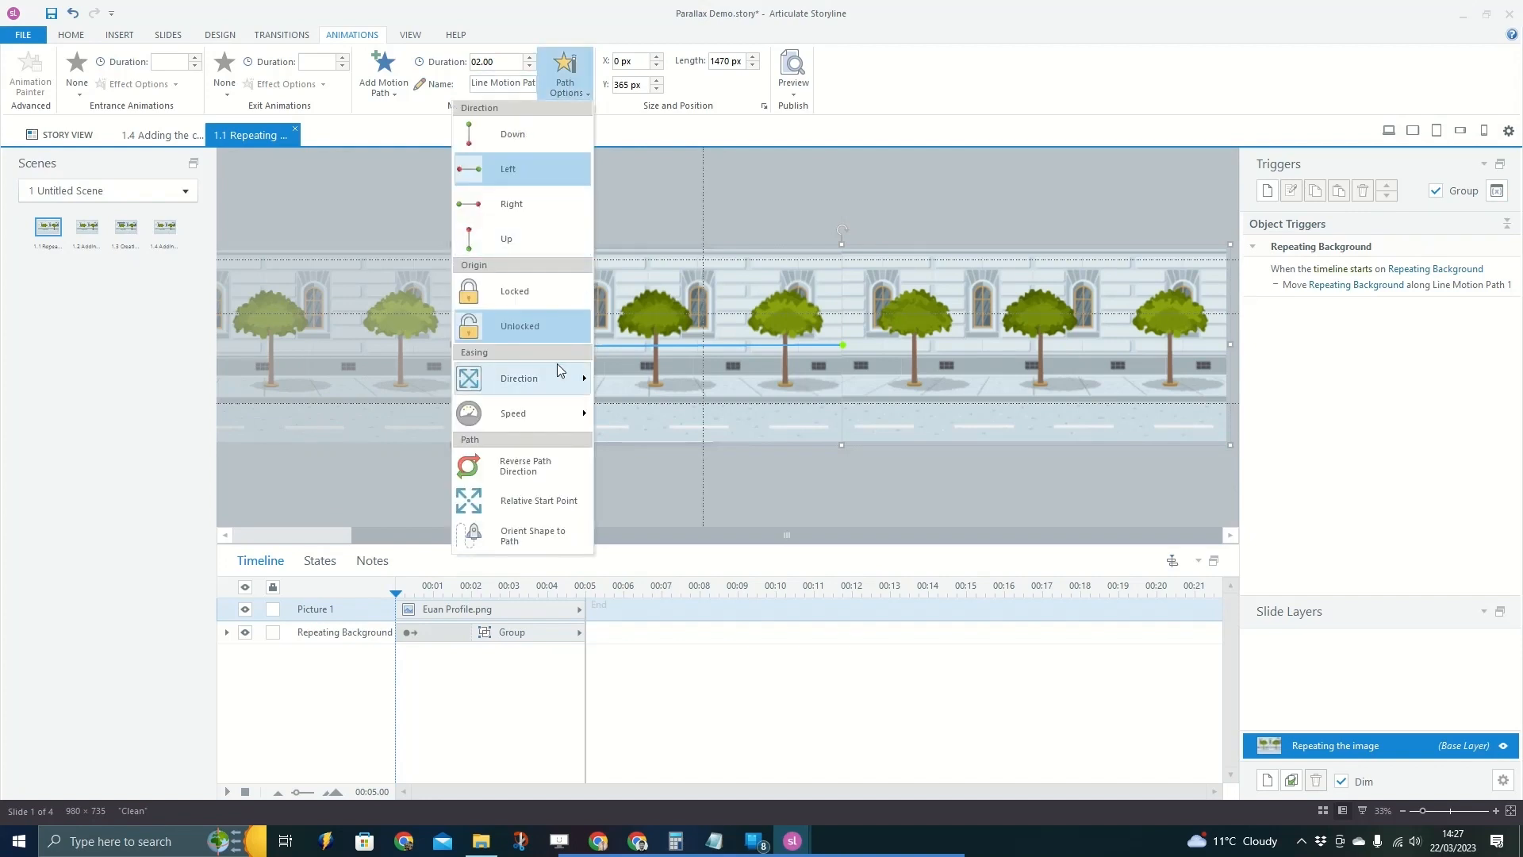
pyautogui.moveTo(558, 419)
pyautogui.click(384, 416)
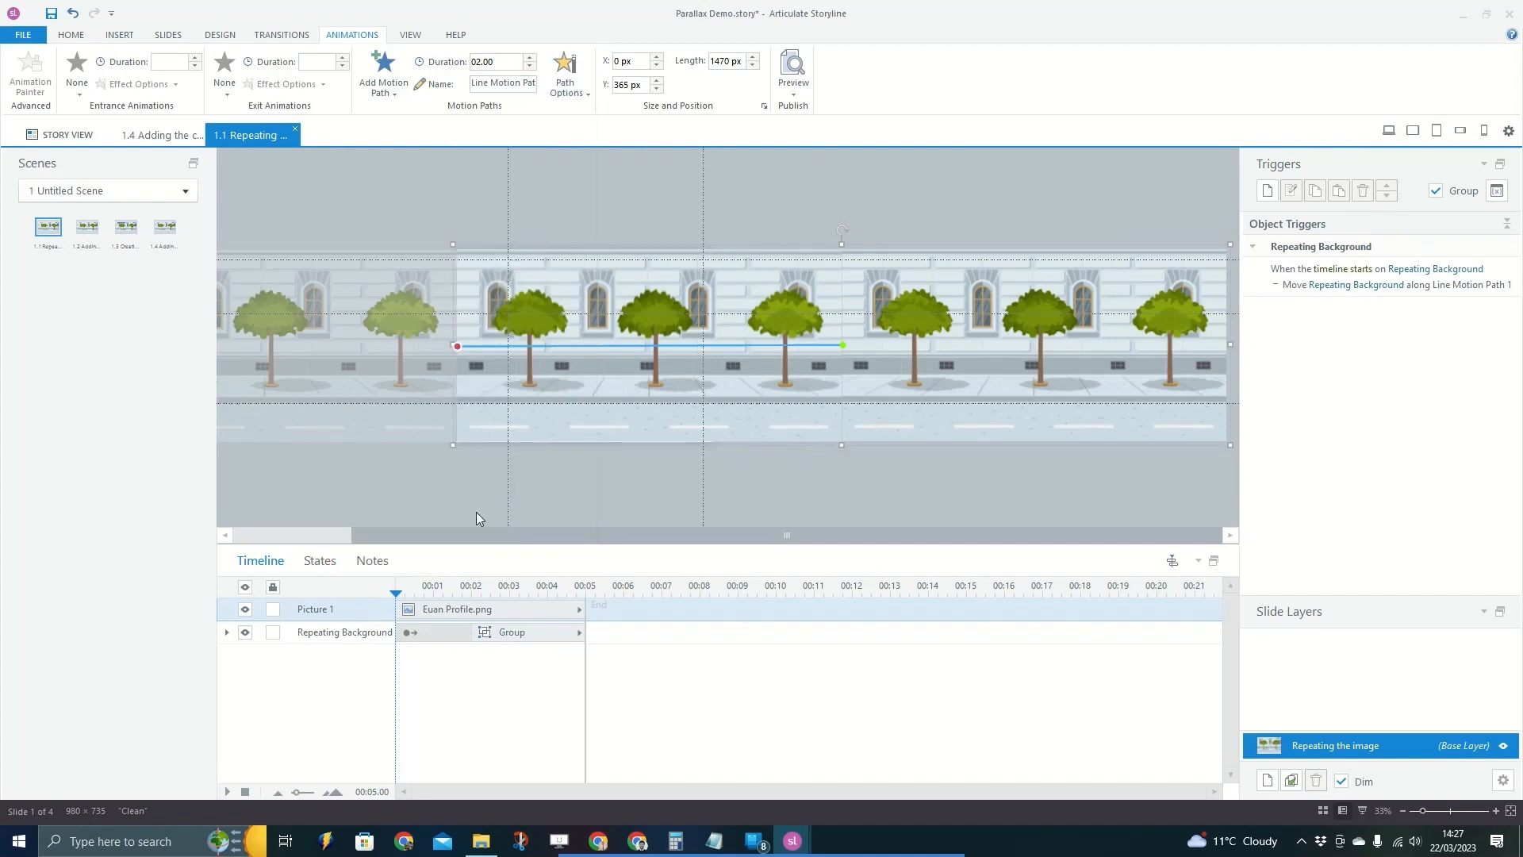
# Set the motion path's duration to 6 seconds.
pyautogui.click(505, 68)
pyautogui.write('2')
pyautogui.click(503, 196)
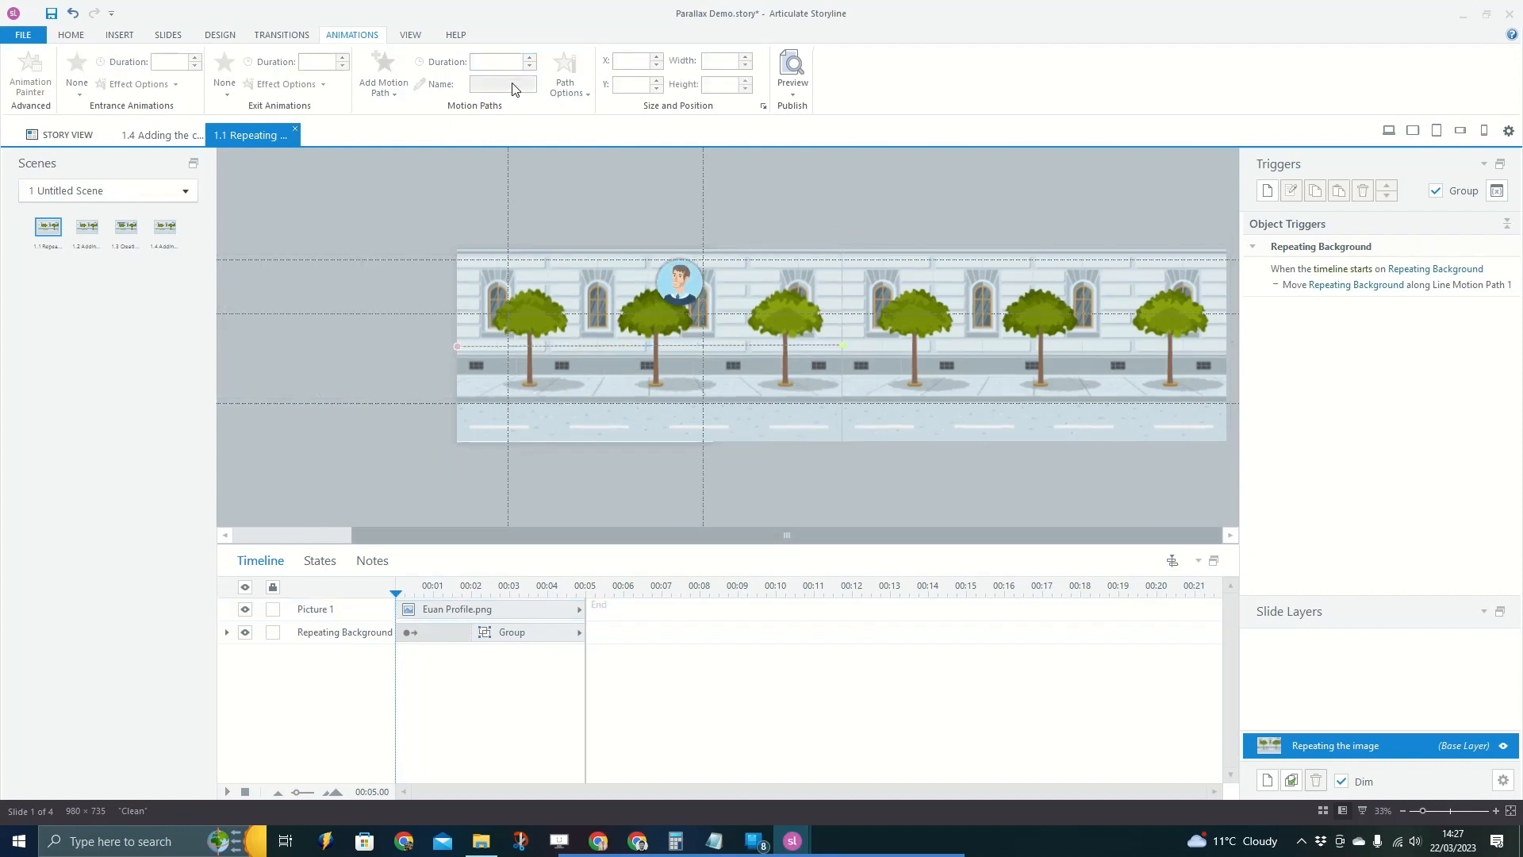
pyautogui.click(459, 350)
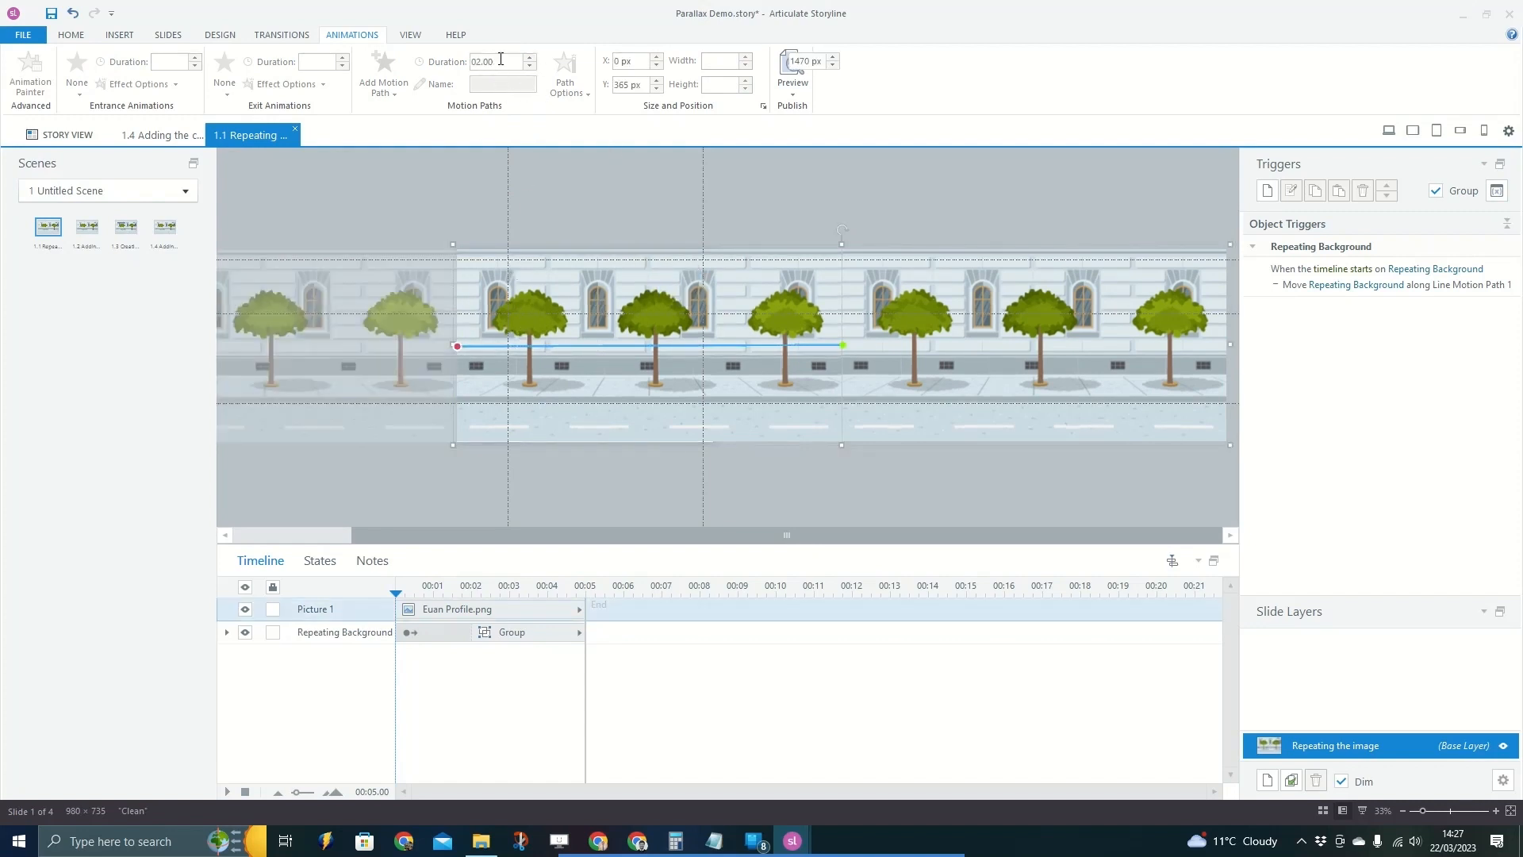
pyautogui.click(459, 349)
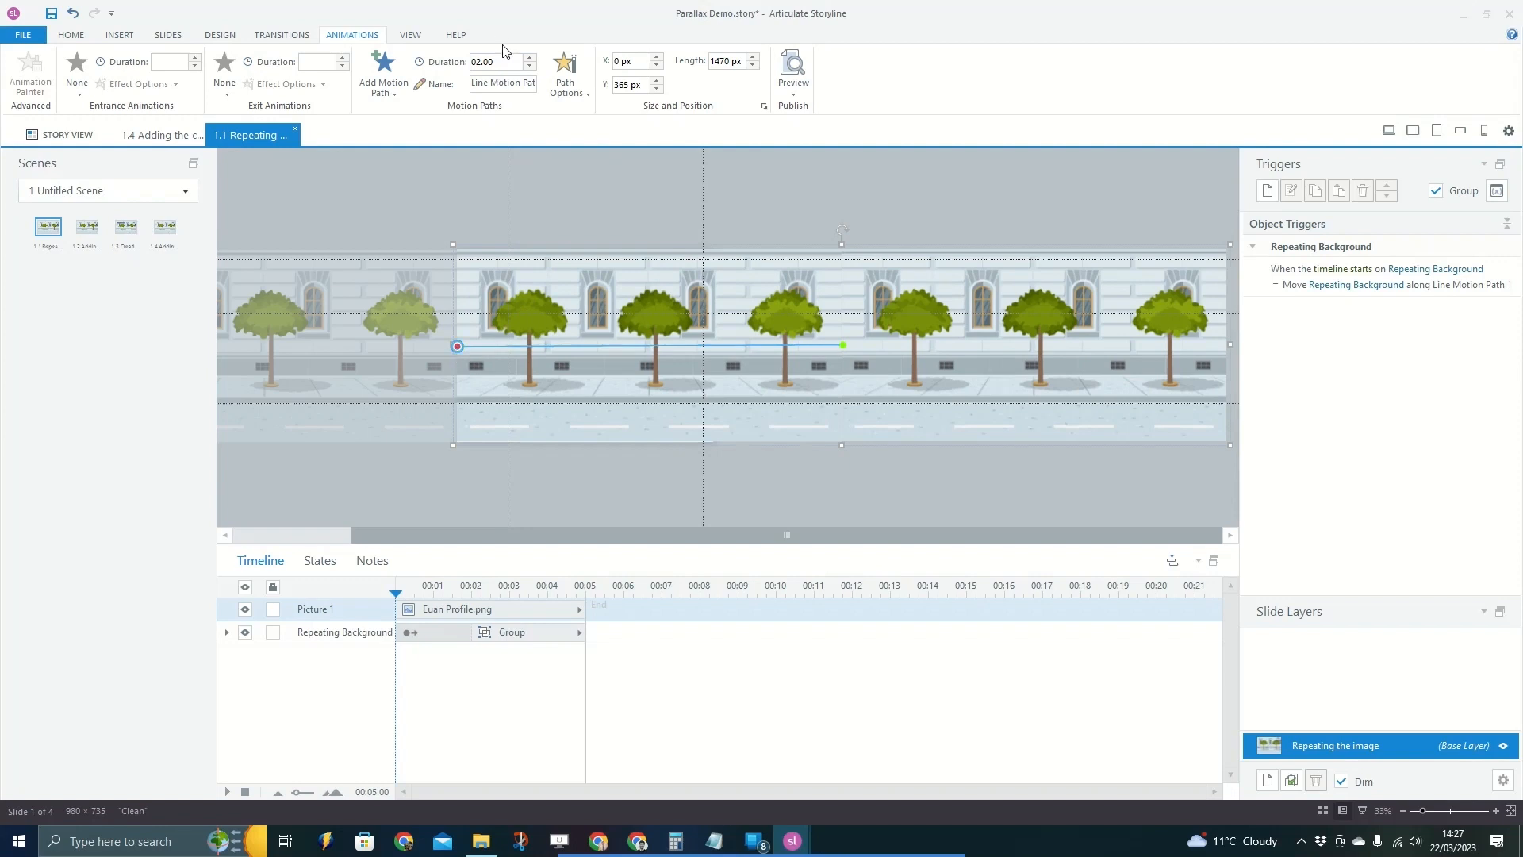
pyautogui.click(496, 62)
pyautogui.write('6')
# Rename the motion path as Repeat Background.
pyautogui.click(507, 84)
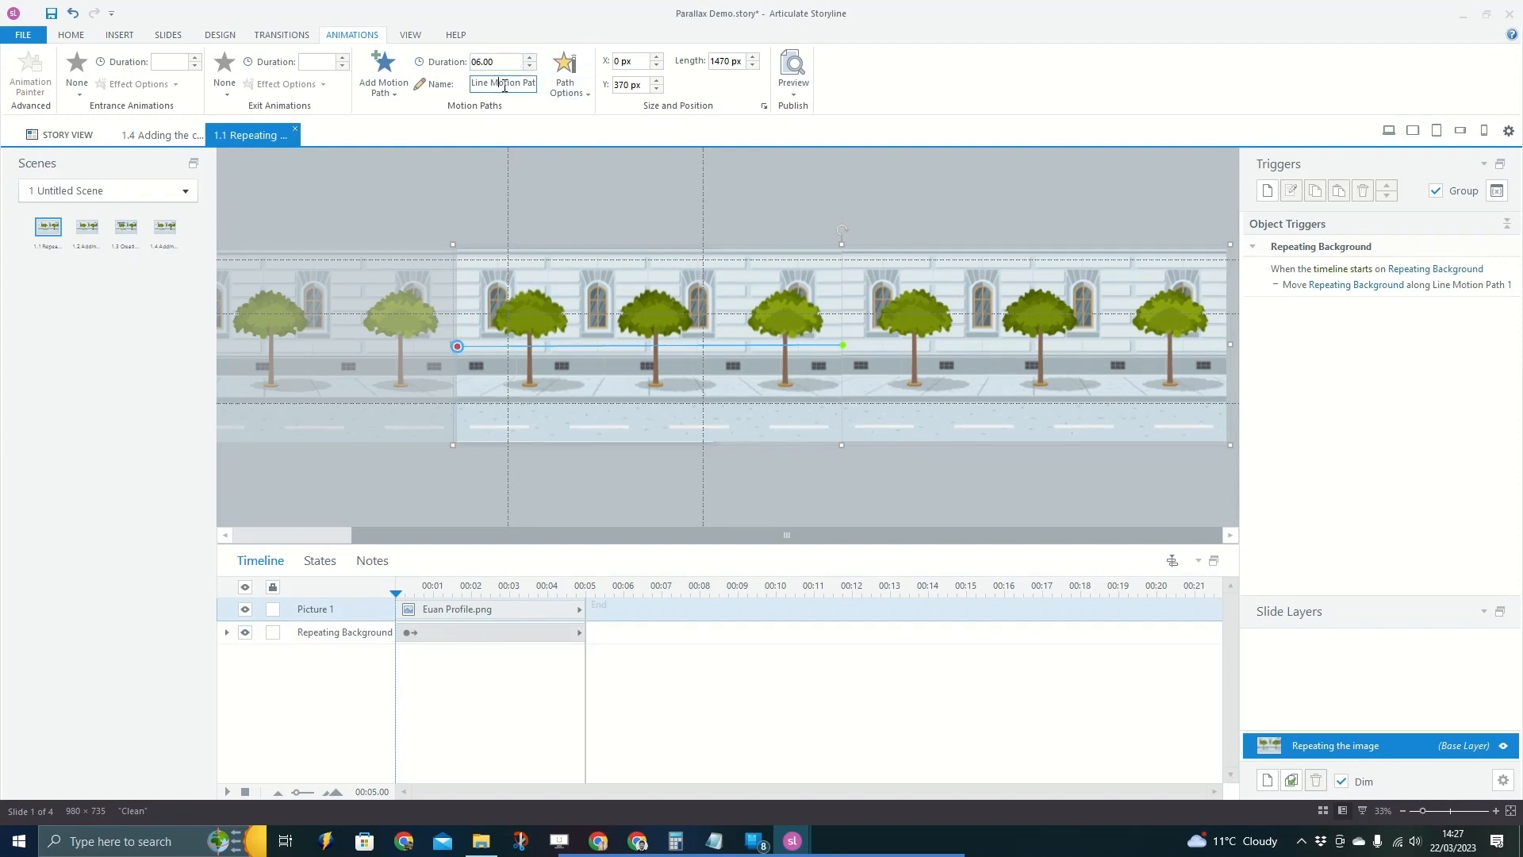
pyautogui.hotkey('ctrl', 'a')
pyautogui.write('Re')
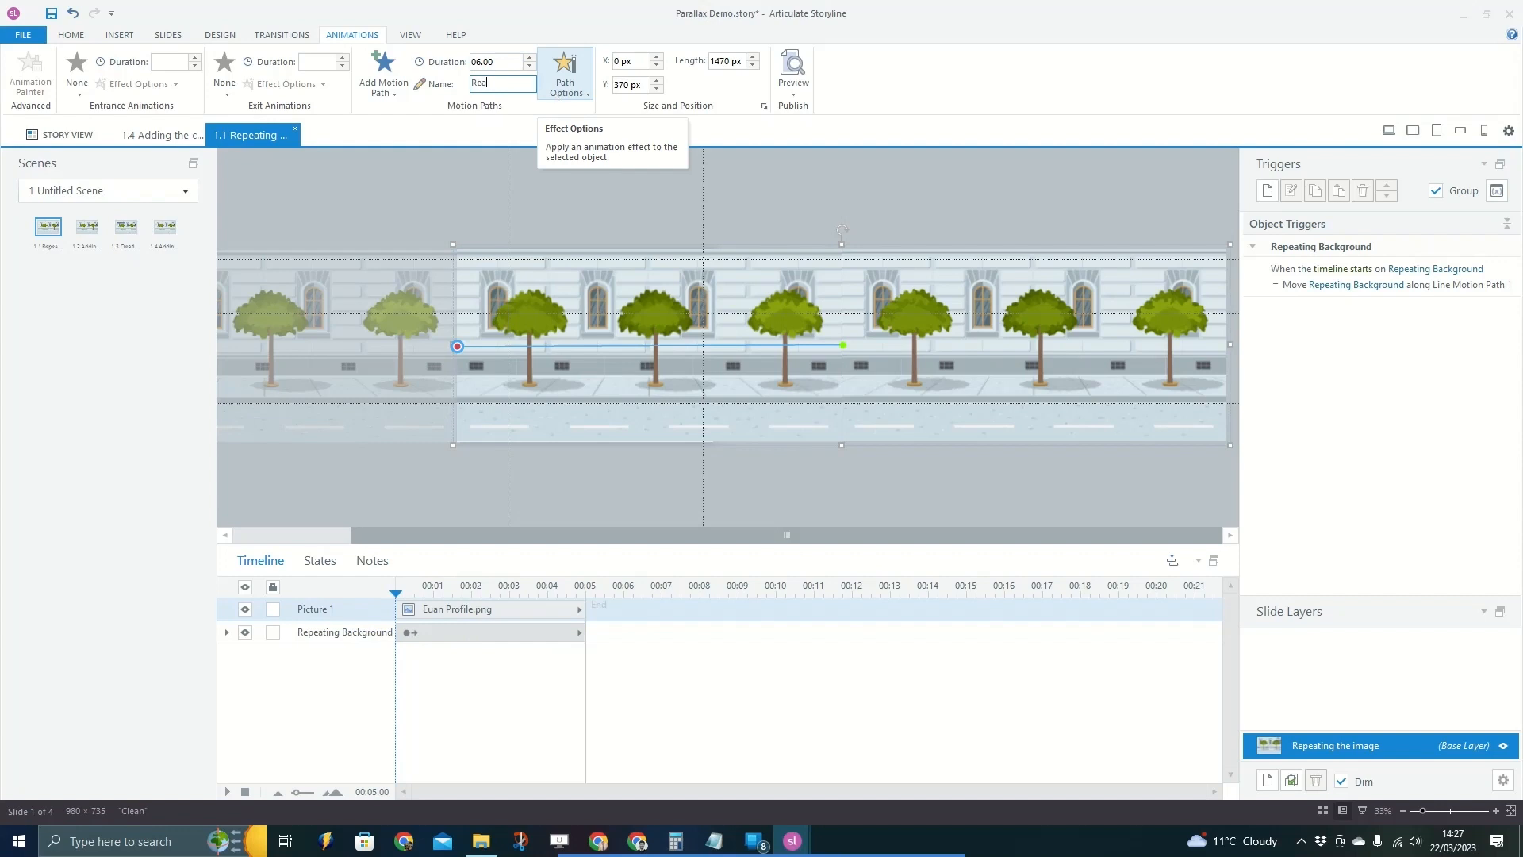
pyautogui.write('peat Background')
pyautogui.press('Return')
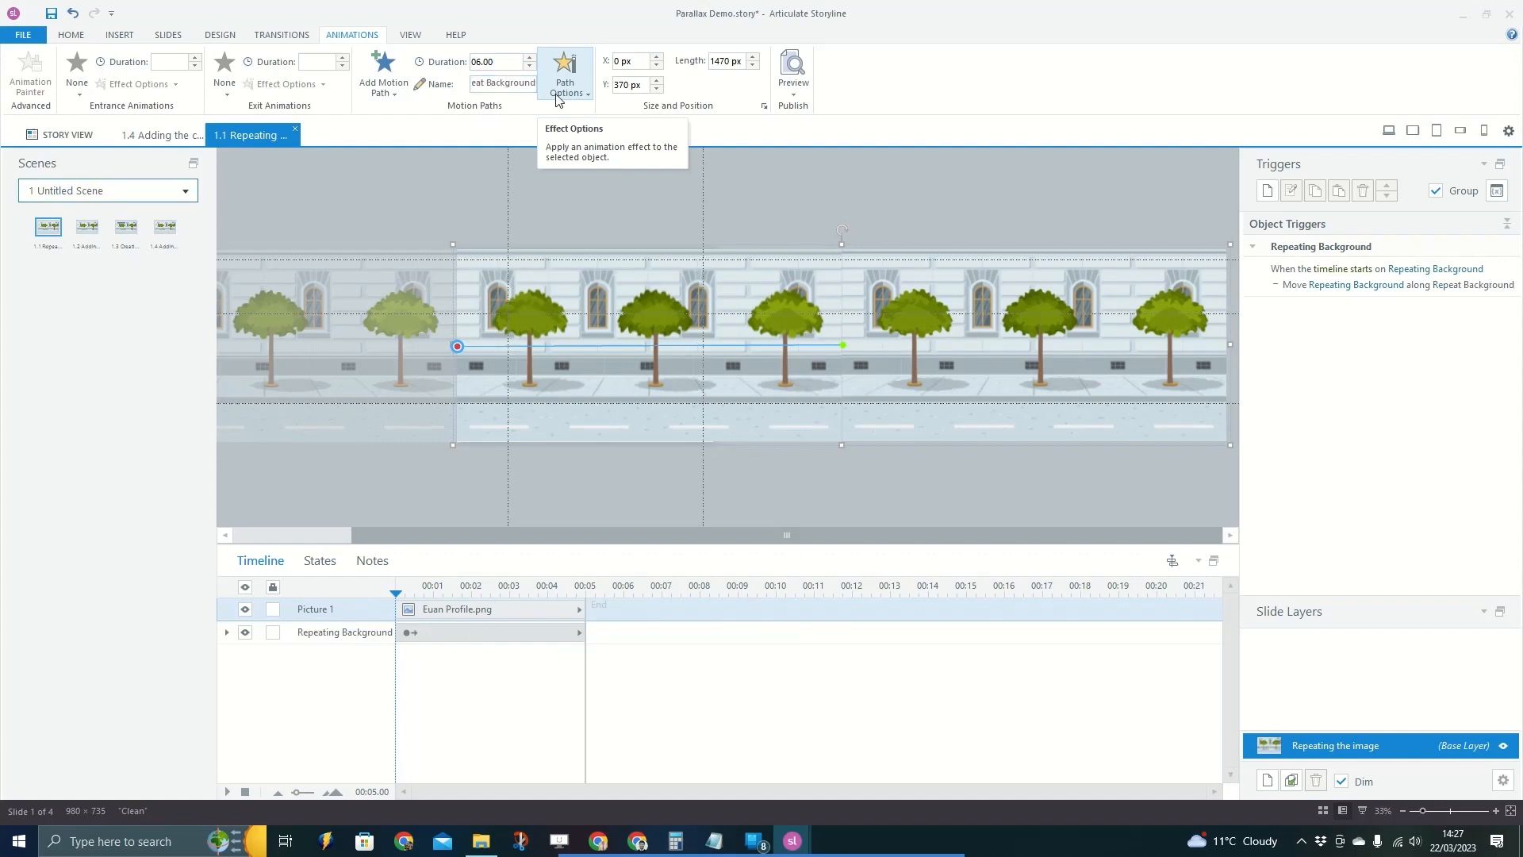
pyautogui.click(523, 81)
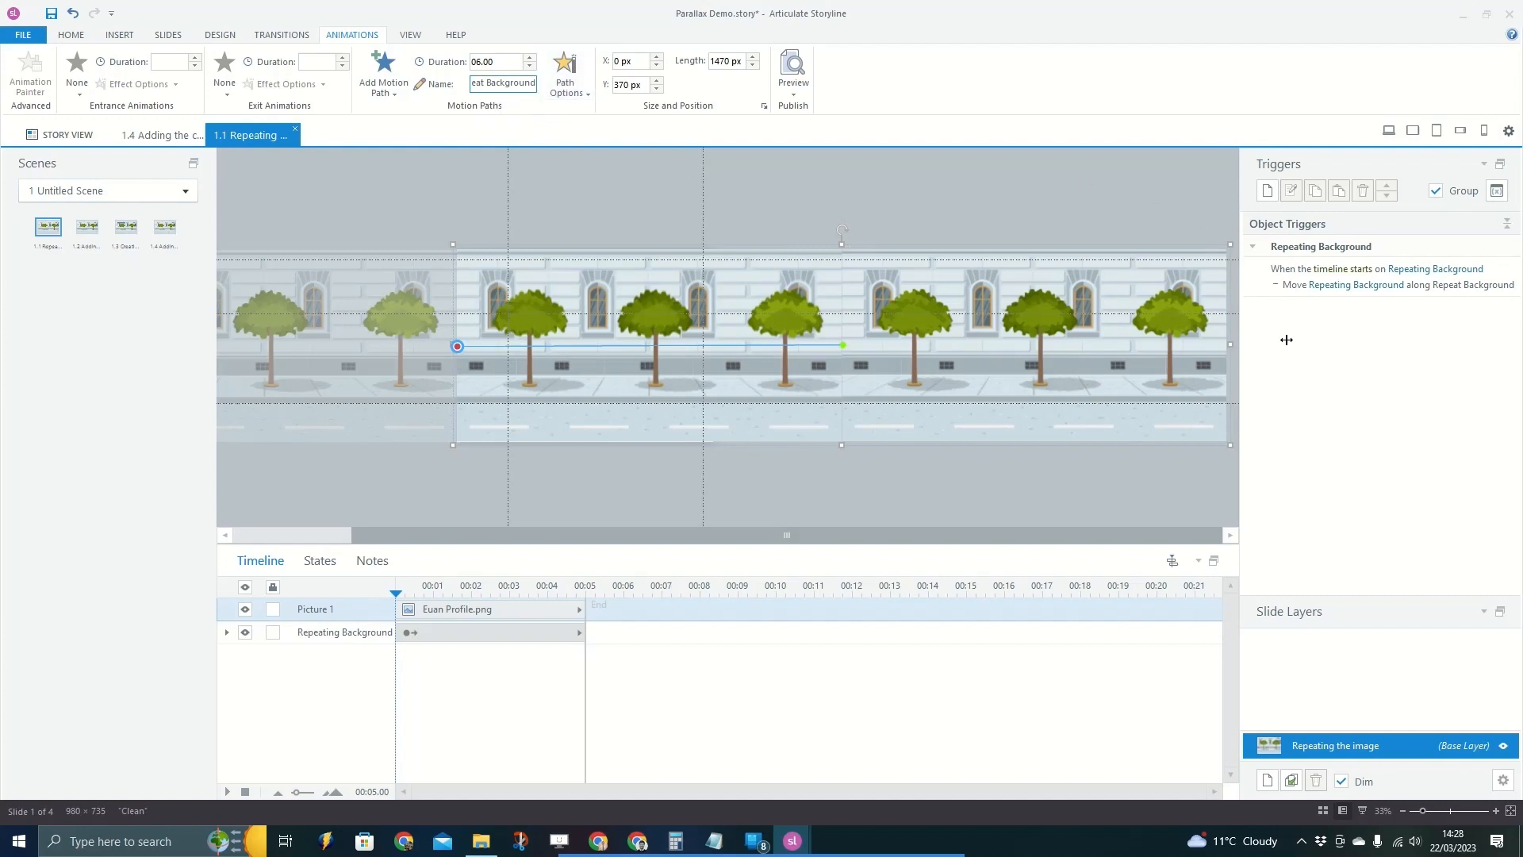
# Make the move trigger run when the timeline starts on this slide, and duplicate that trigger.
pyautogui.click(1431, 270)
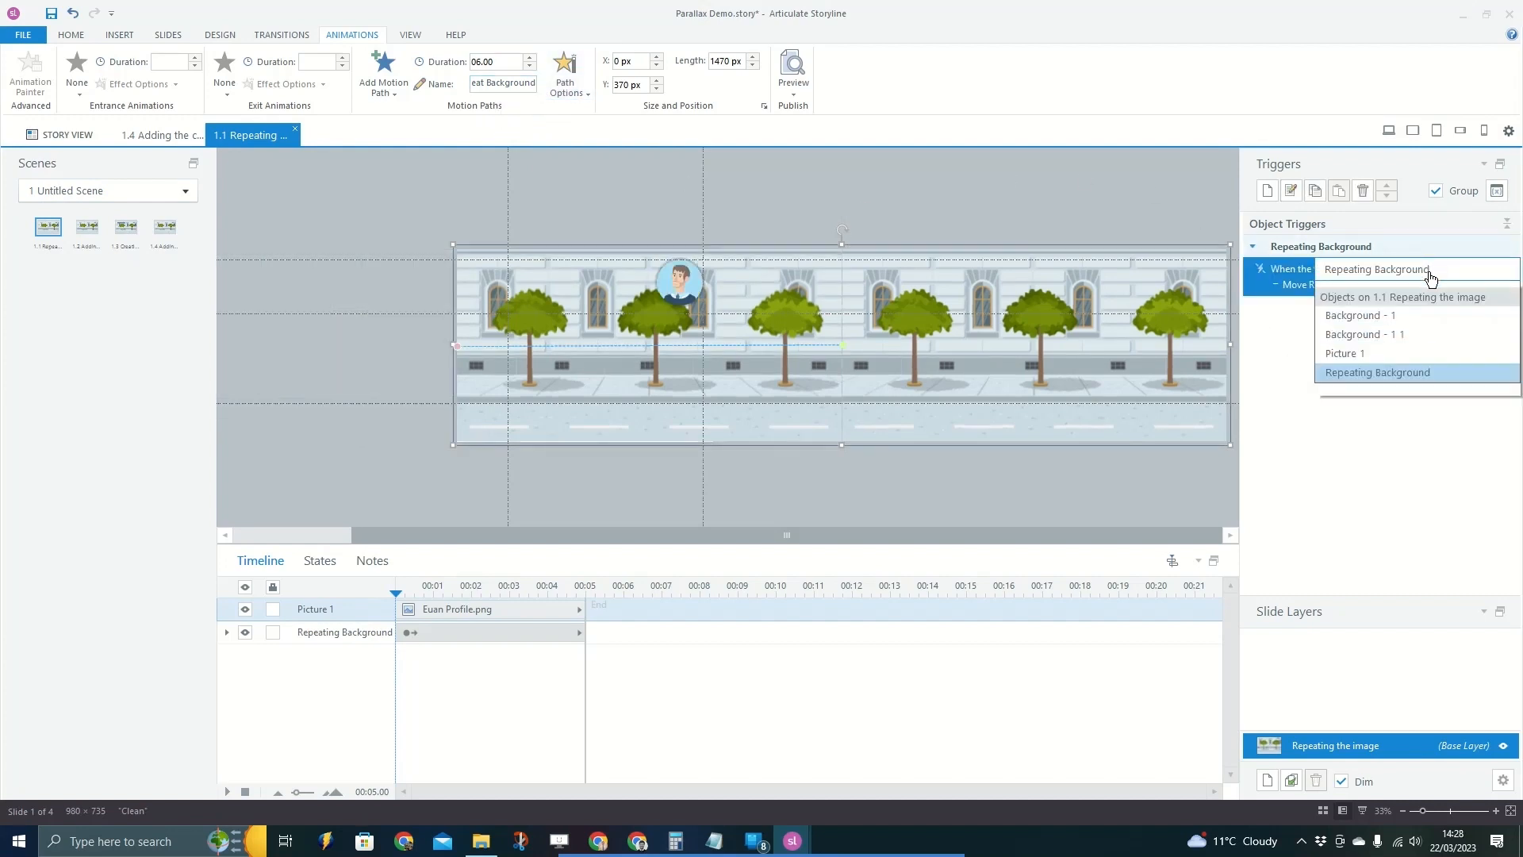
pyautogui.click(1354, 310)
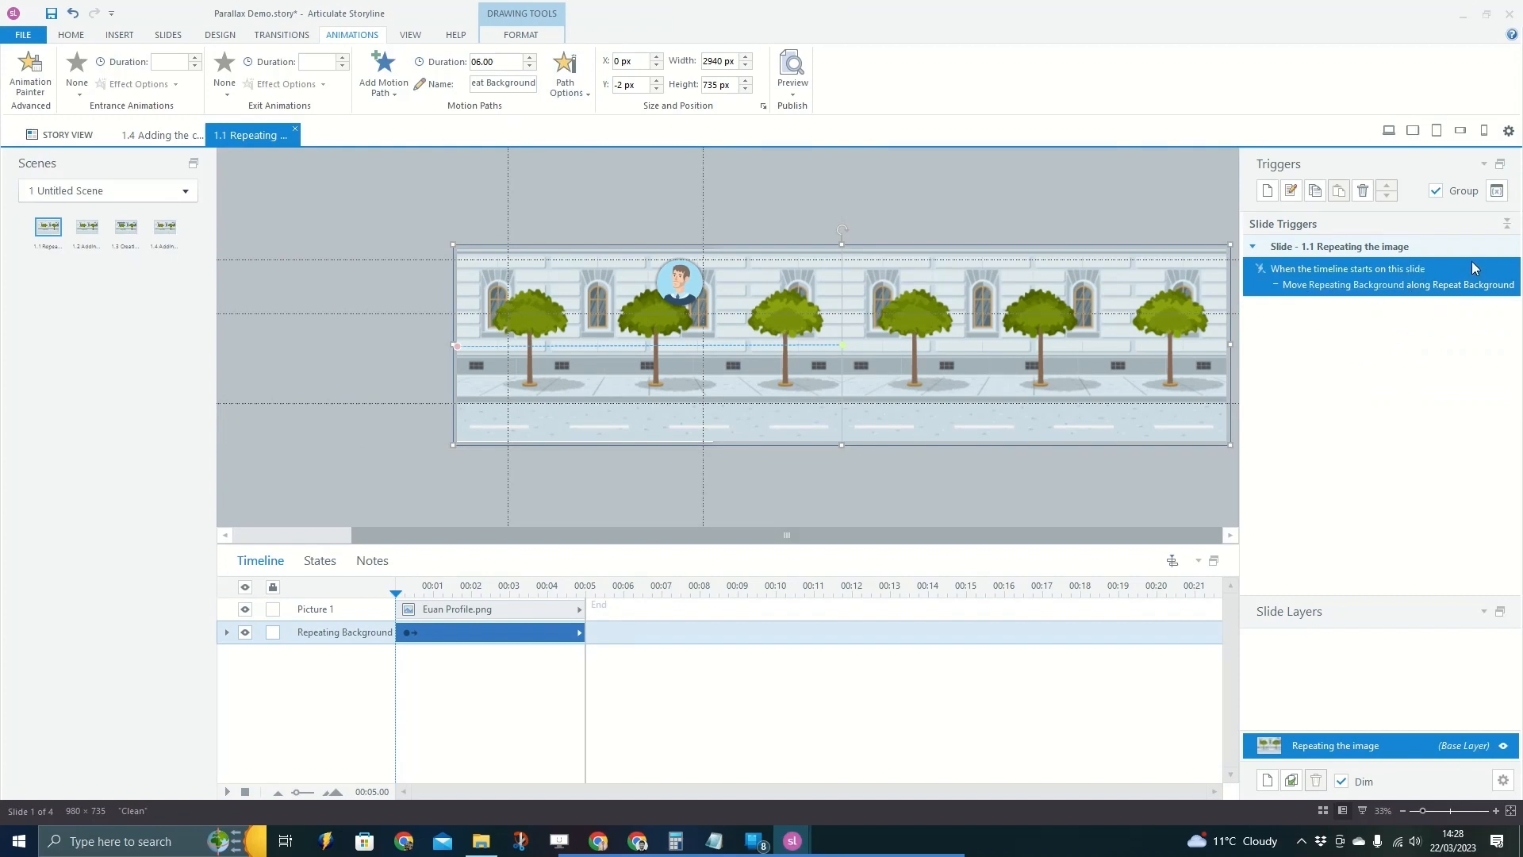
pyautogui.click(1444, 273)
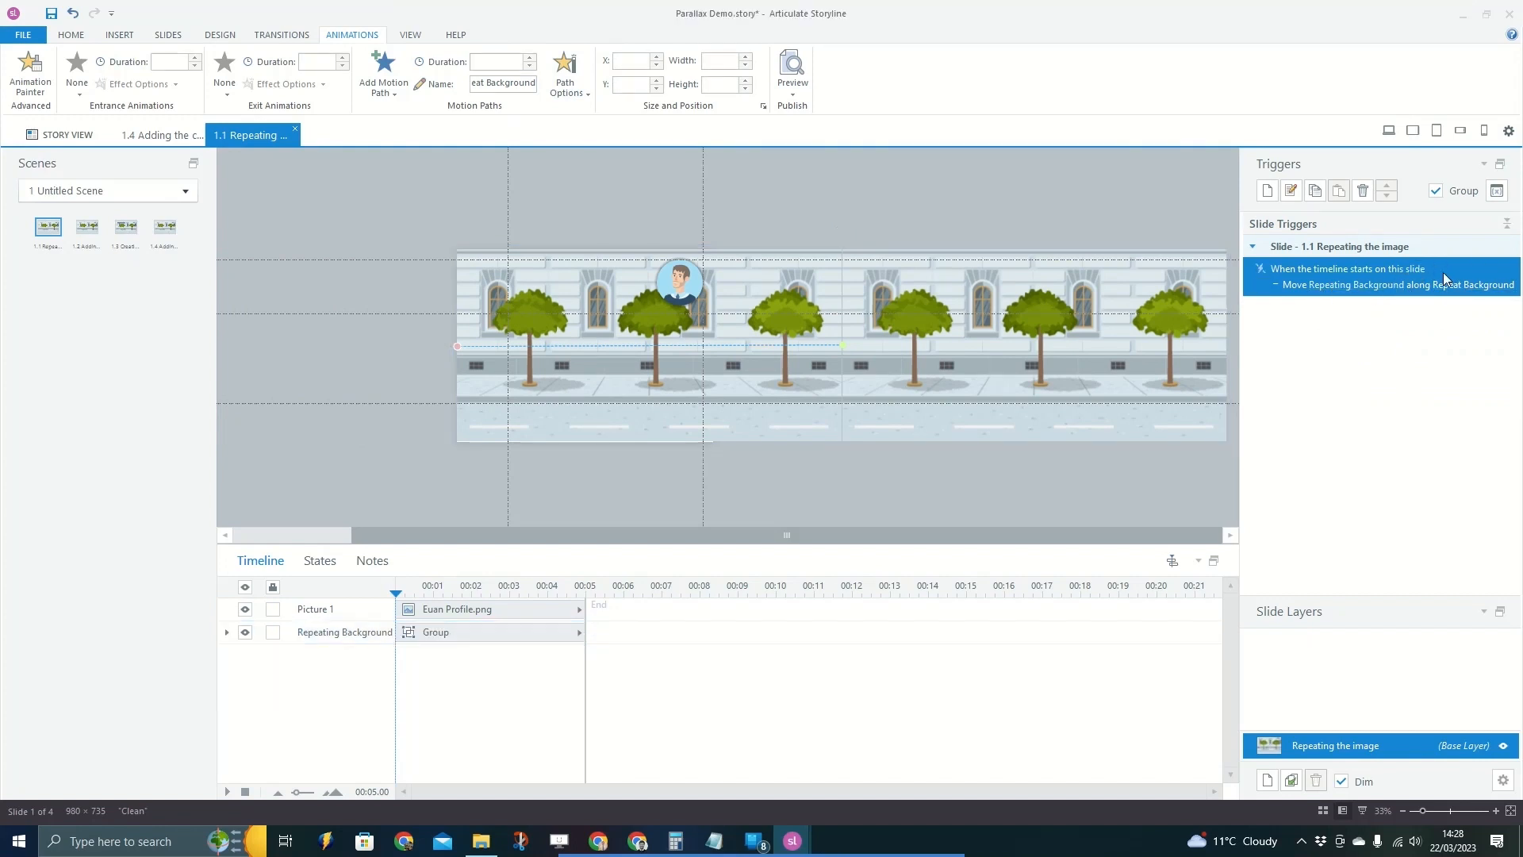
pyautogui.click(1411, 287)
pyautogui.click(1297, 302)
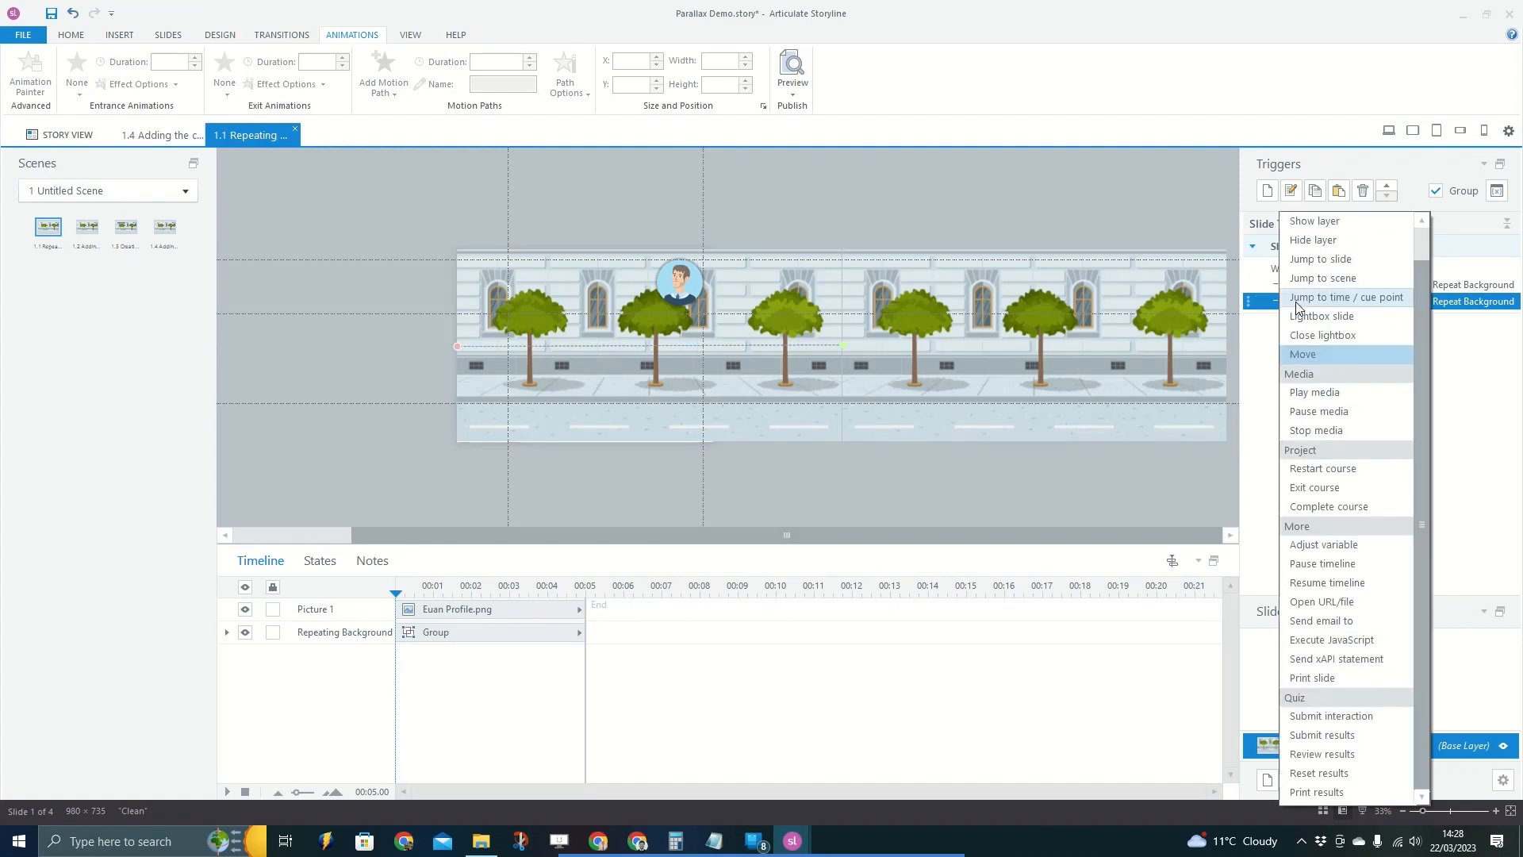
pyautogui.click(1450, 312)
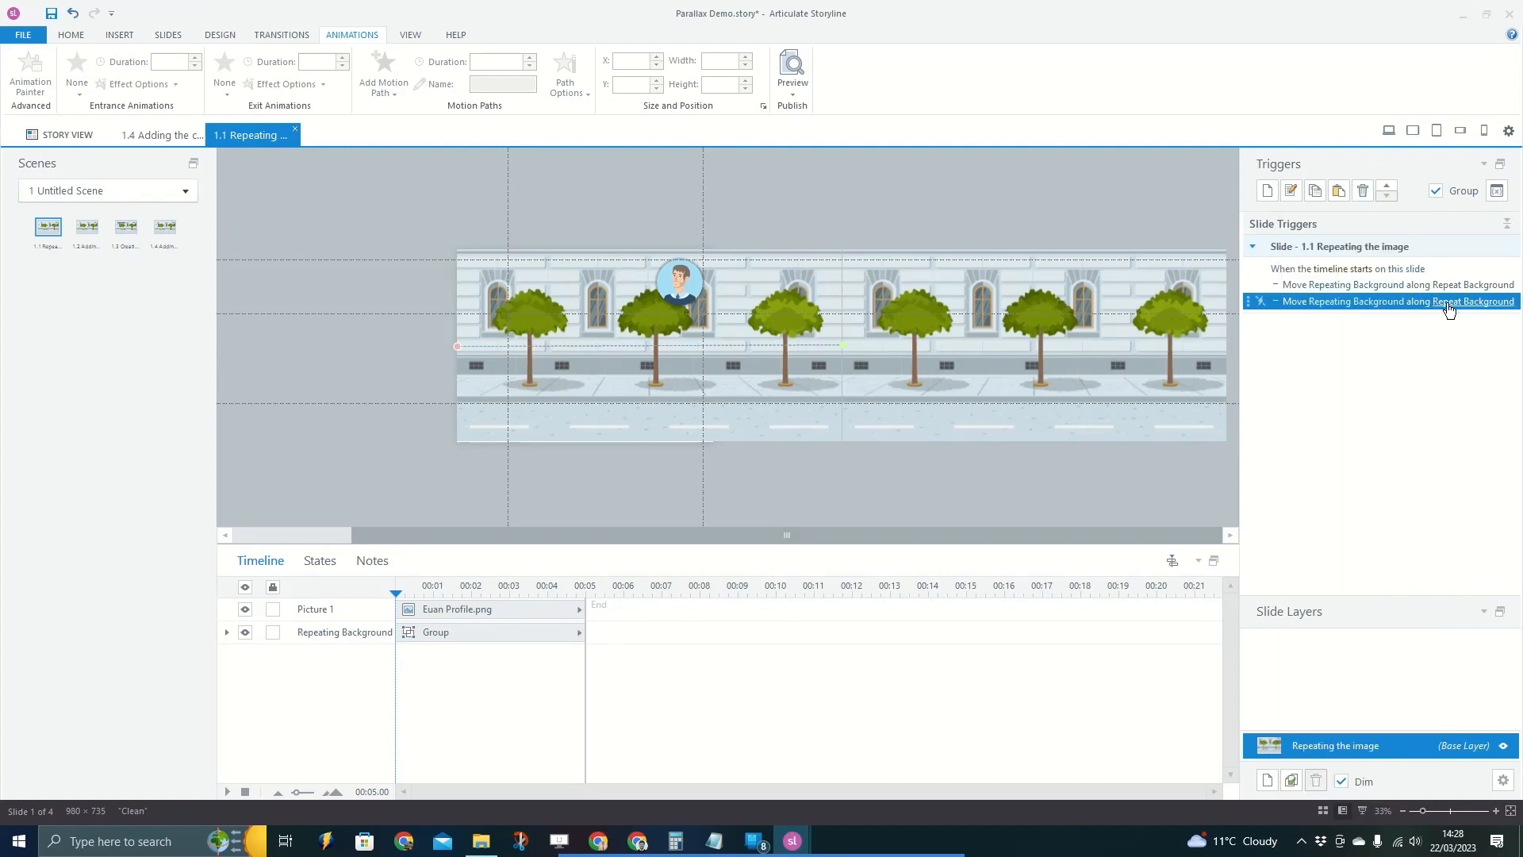
# Change the duplicated trigger's event to when the Repeat Background animation completes on Repeating Background.
pyautogui.doubleClick(1516, 304)
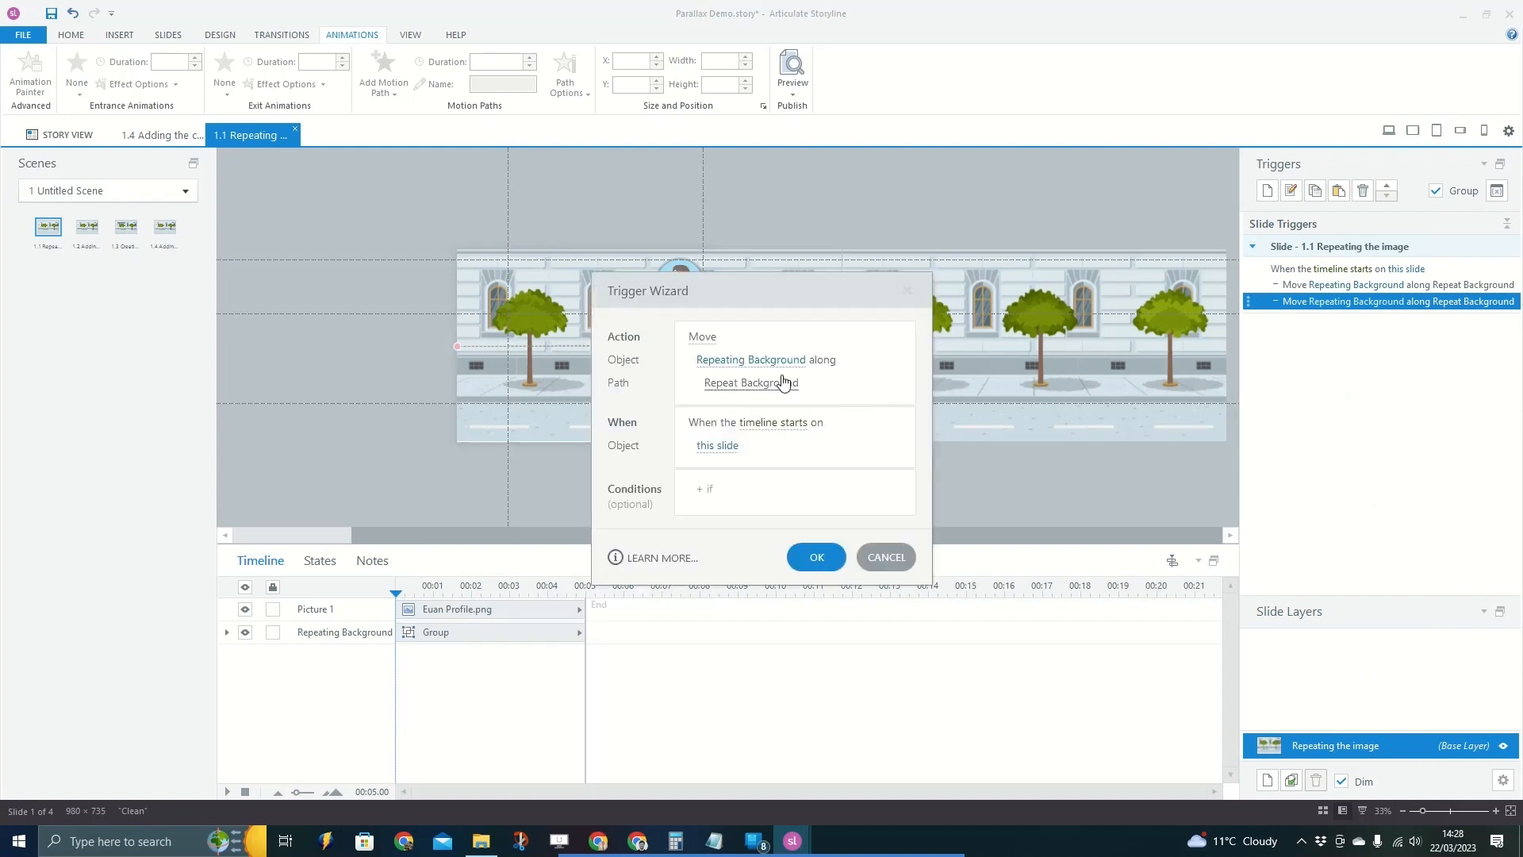
pyautogui.click(774, 424)
pyautogui.scroll(-2, 823, 534)
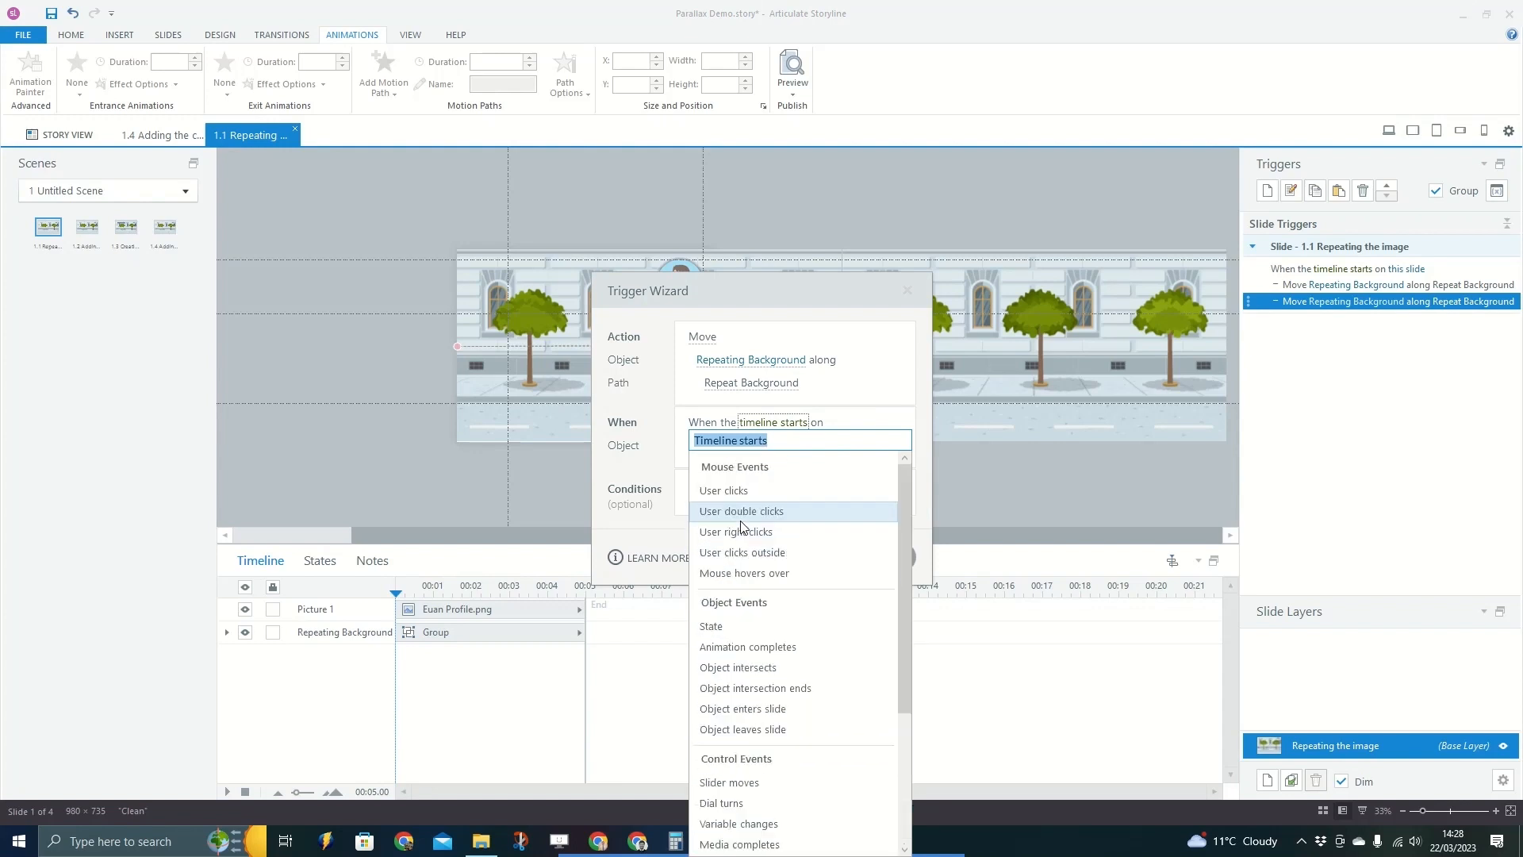
pyautogui.scroll(3, 731, 592)
pyautogui.click(758, 648)
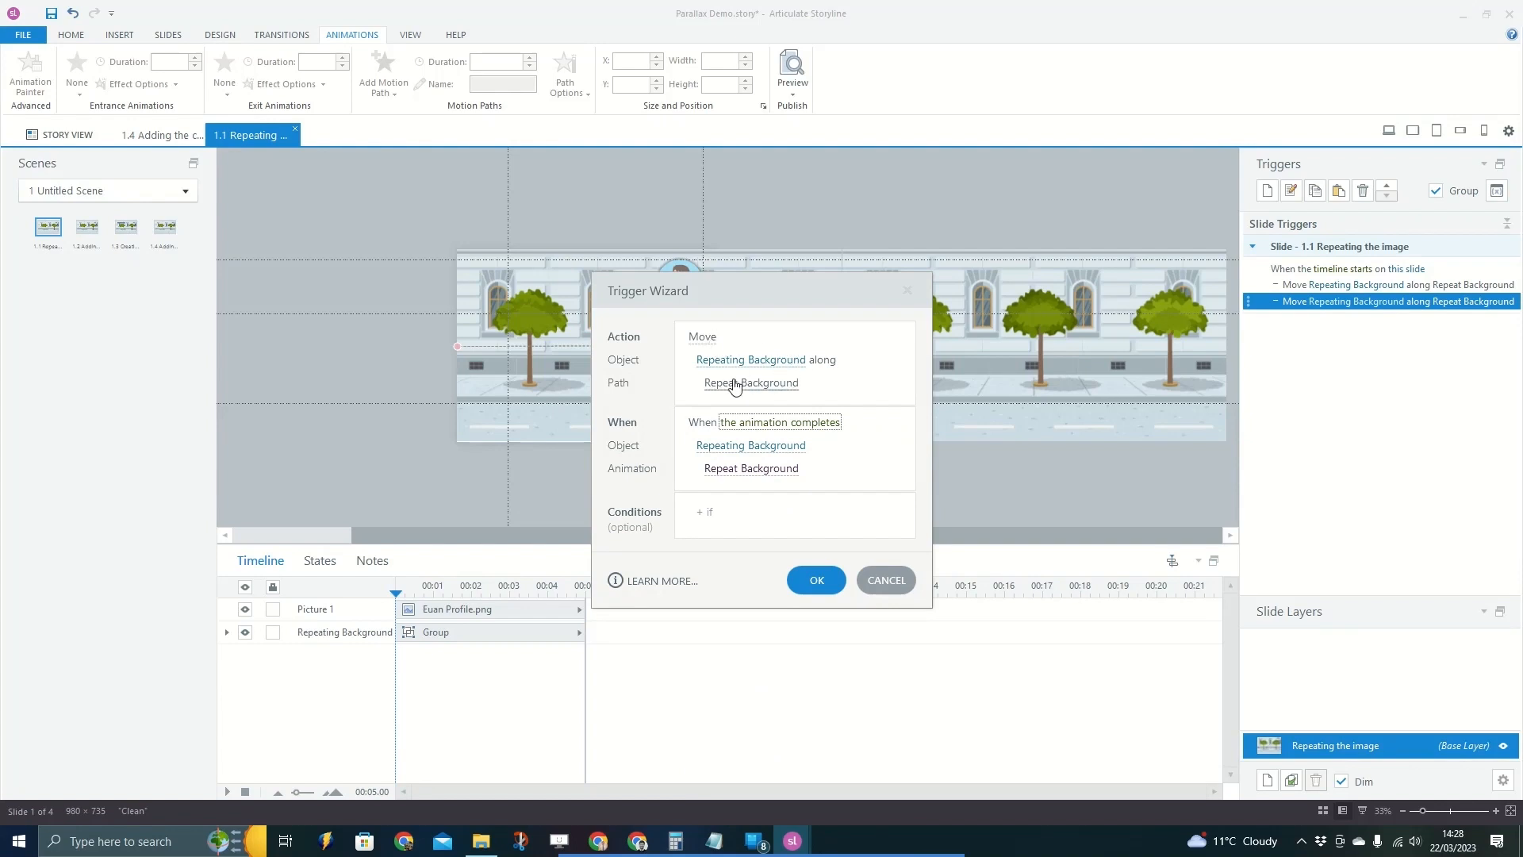
pyautogui.click(818, 584)
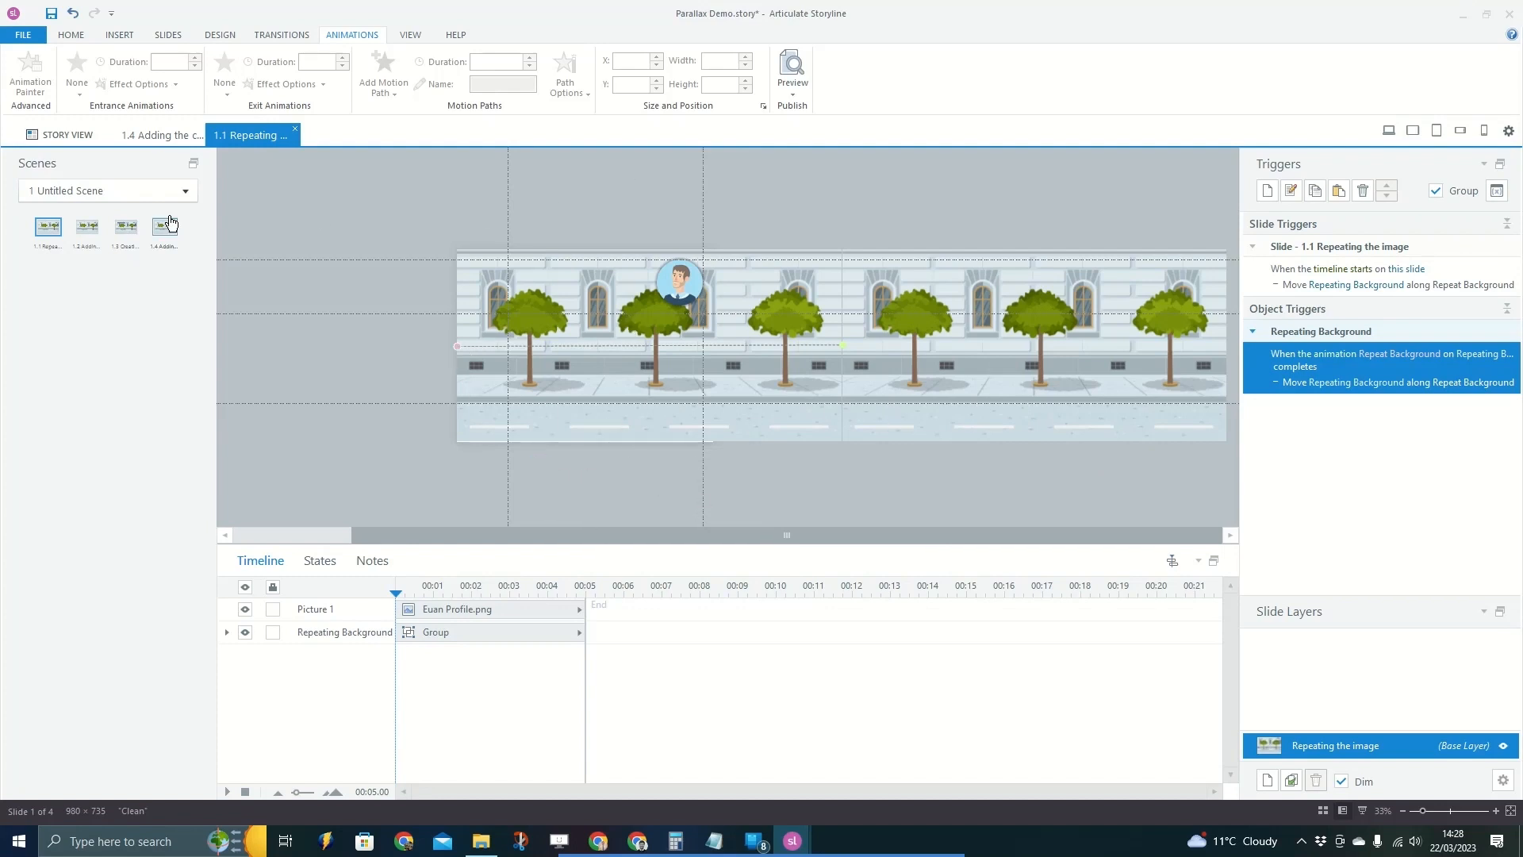
# Compare the setup with slide 1.2, return to slide 1.1 and preview only that slide.
pyautogui.click(86, 234)
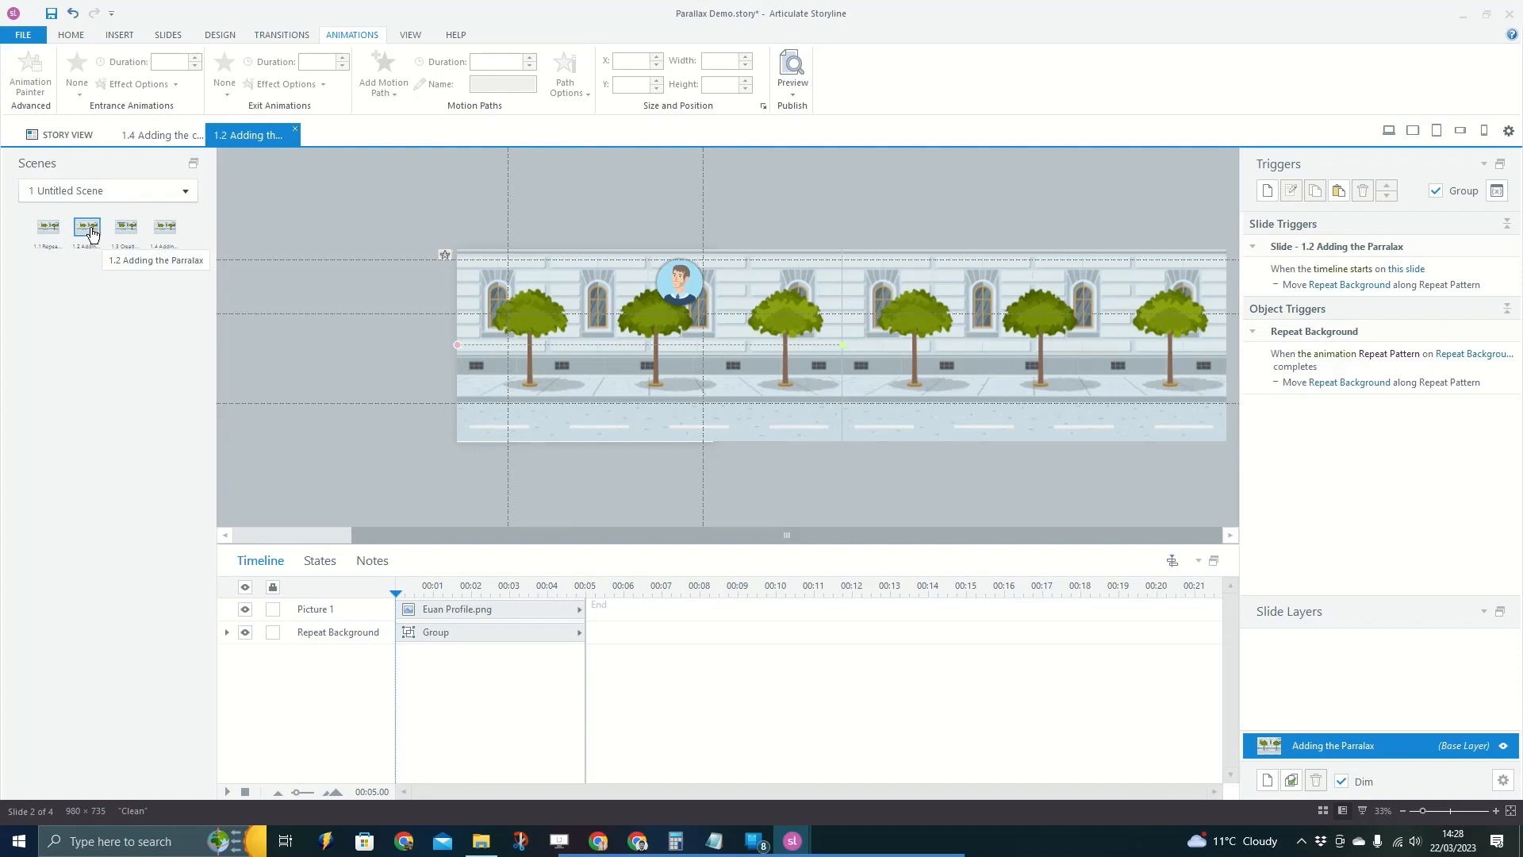
pyautogui.click(49, 228)
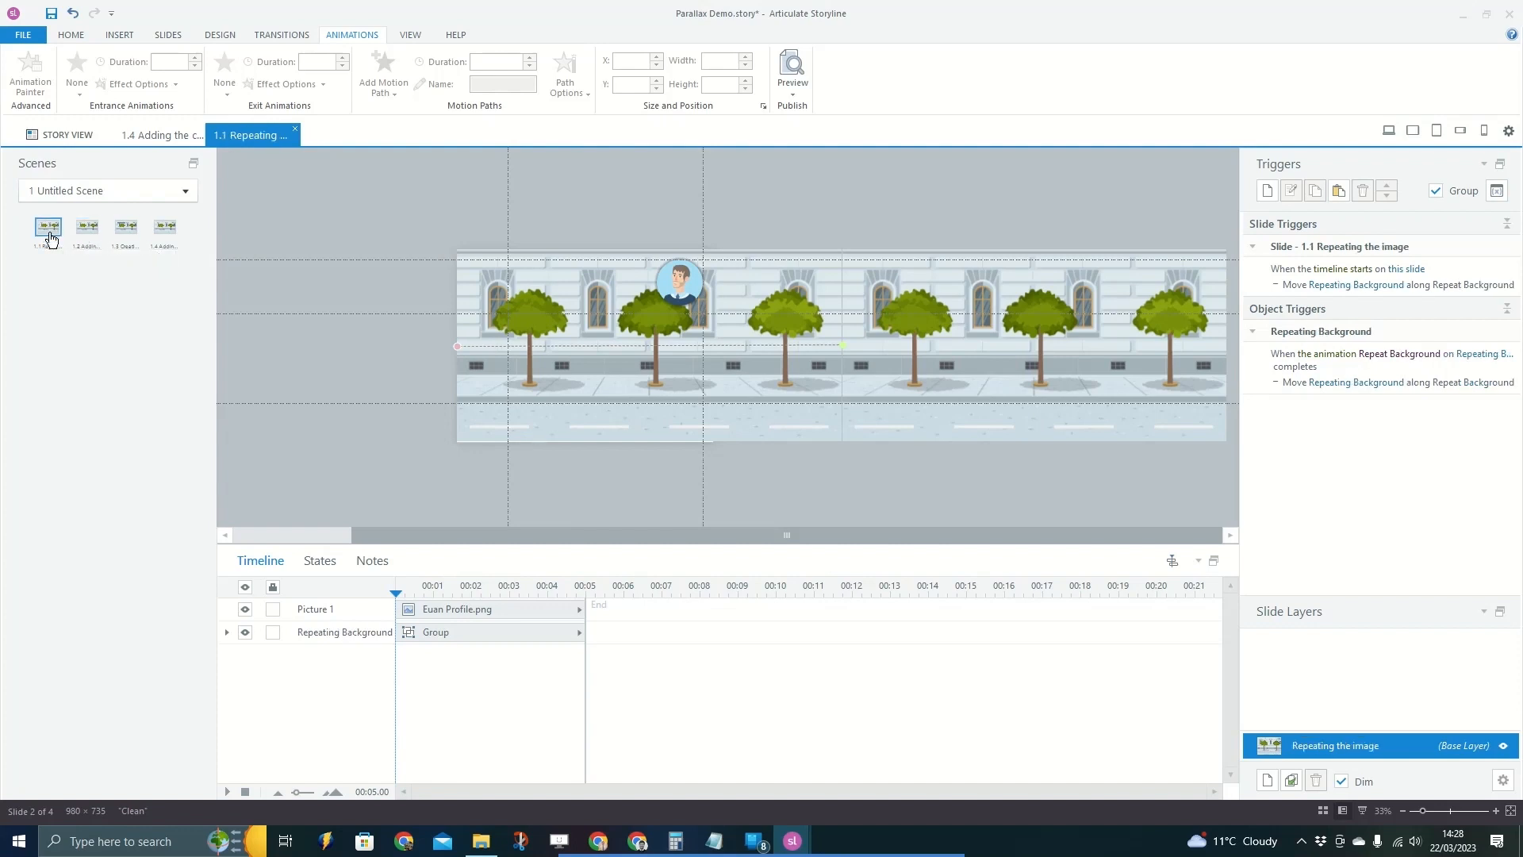
pyautogui.click(474, 282)
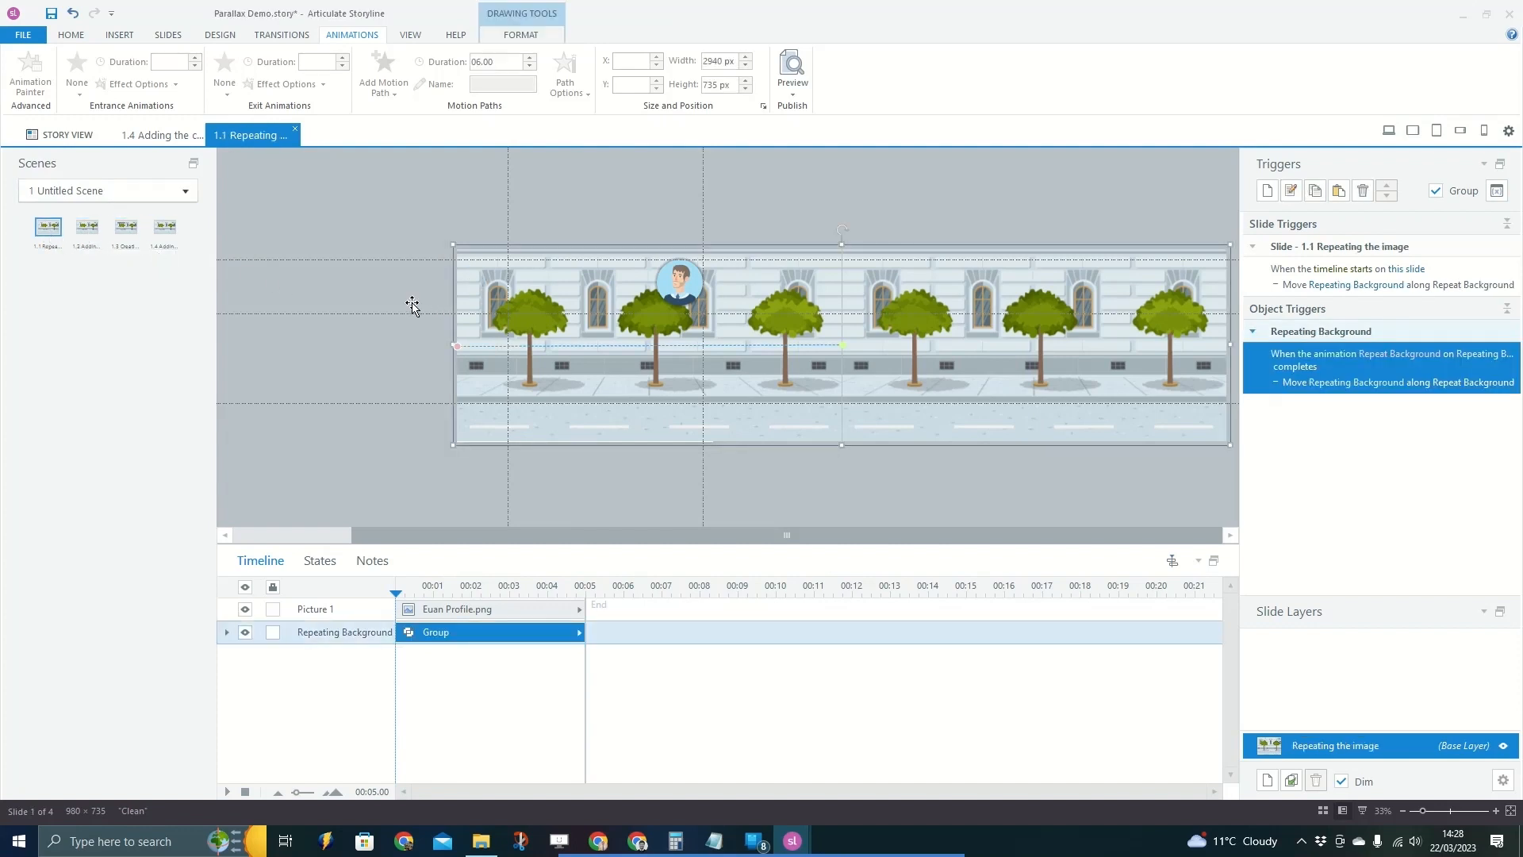
pyautogui.click(374, 368)
pyautogui.click(790, 91)
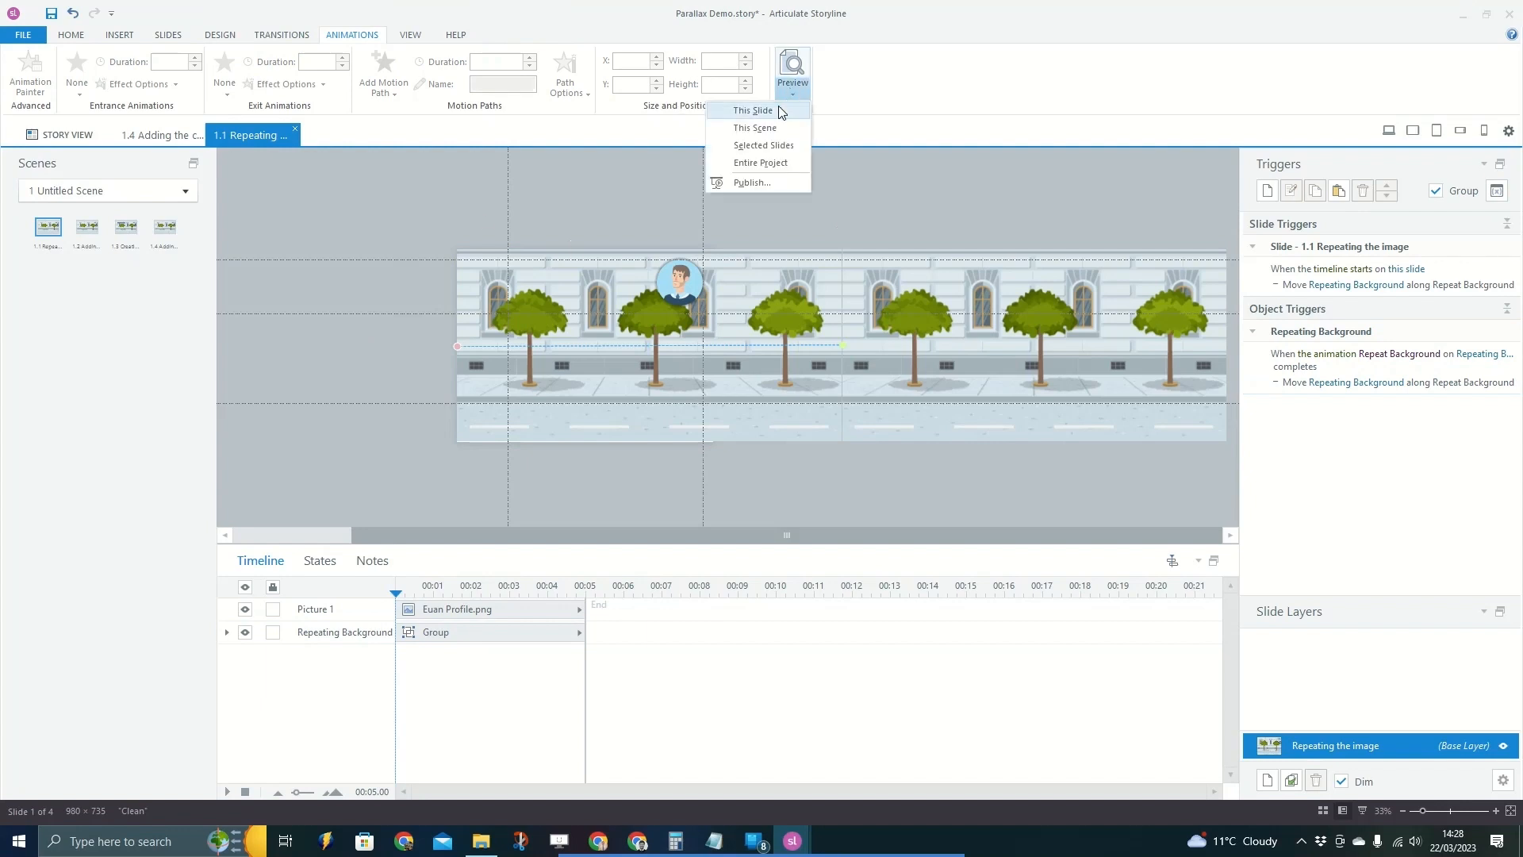
pyautogui.click(521, 217)
pyautogui.click(790, 92)
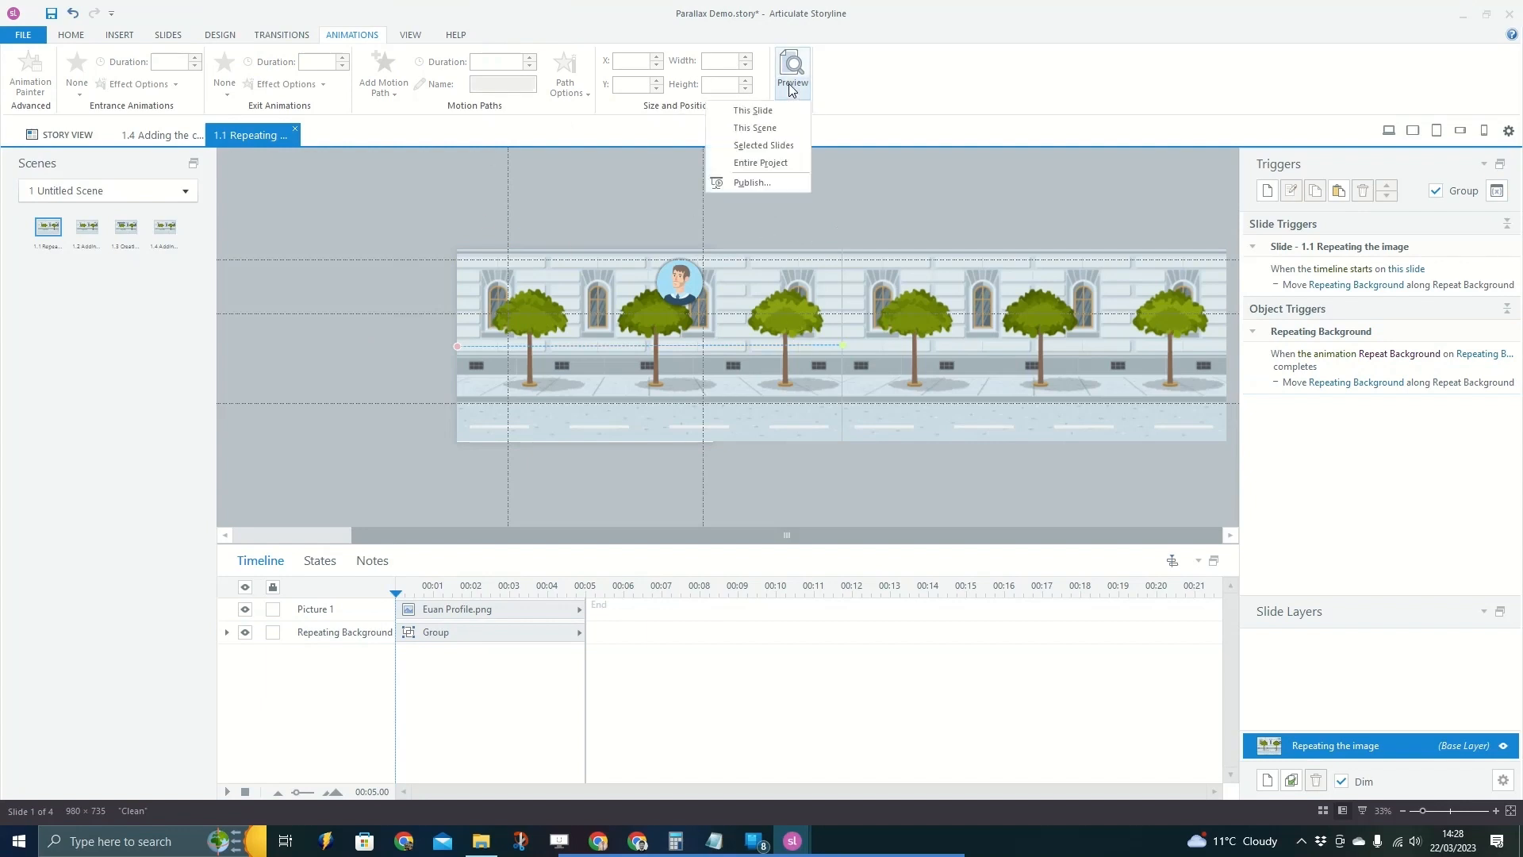
pyautogui.click(758, 109)
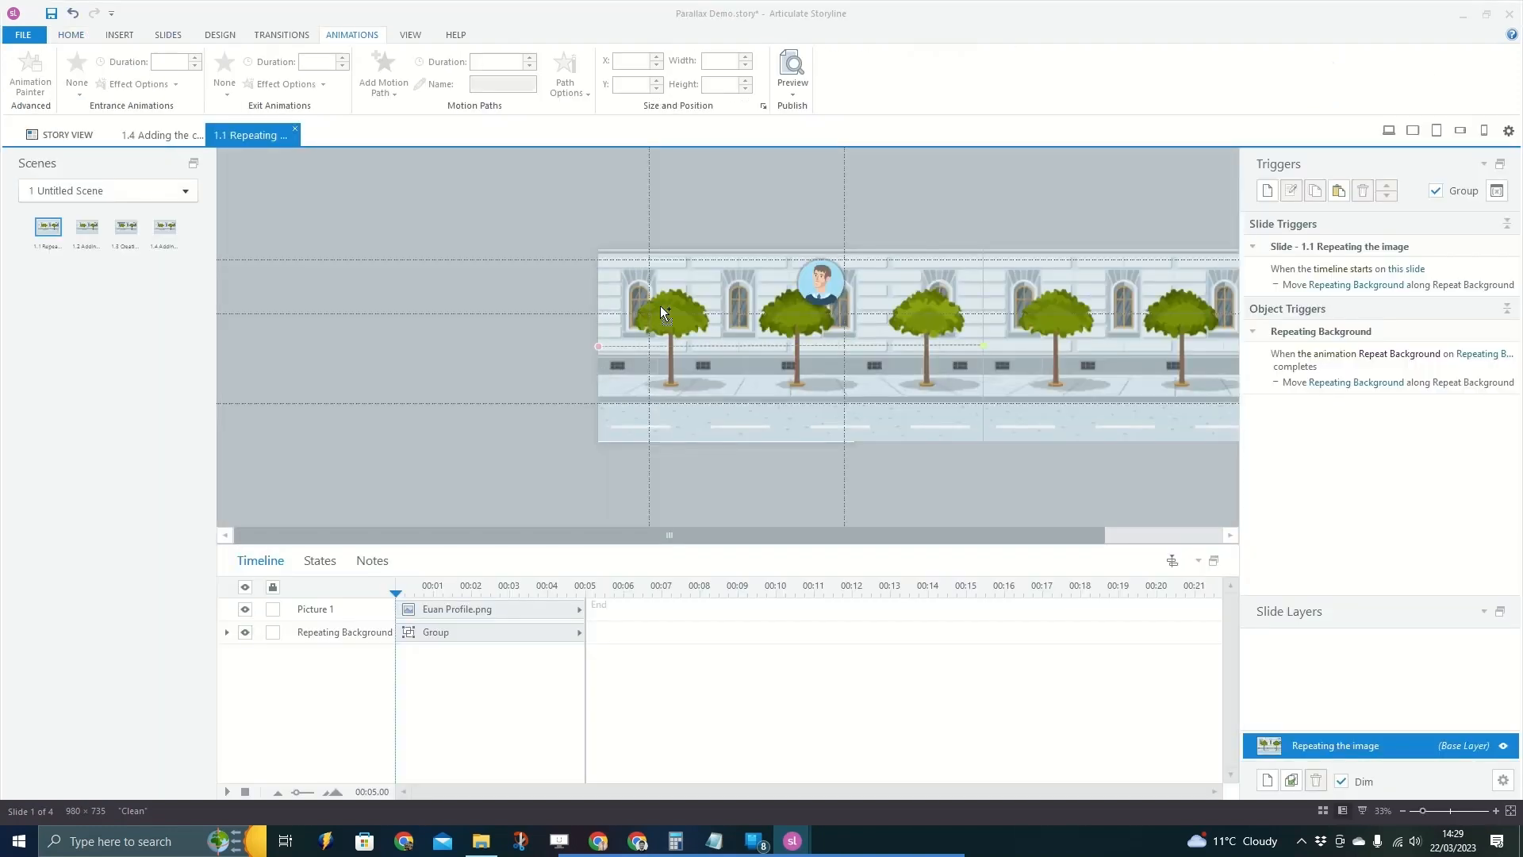
# Level the motion path by nudging its end point up to Y 365 px, and preview the slide again.
pyautogui.scroll(3, 656, 307)
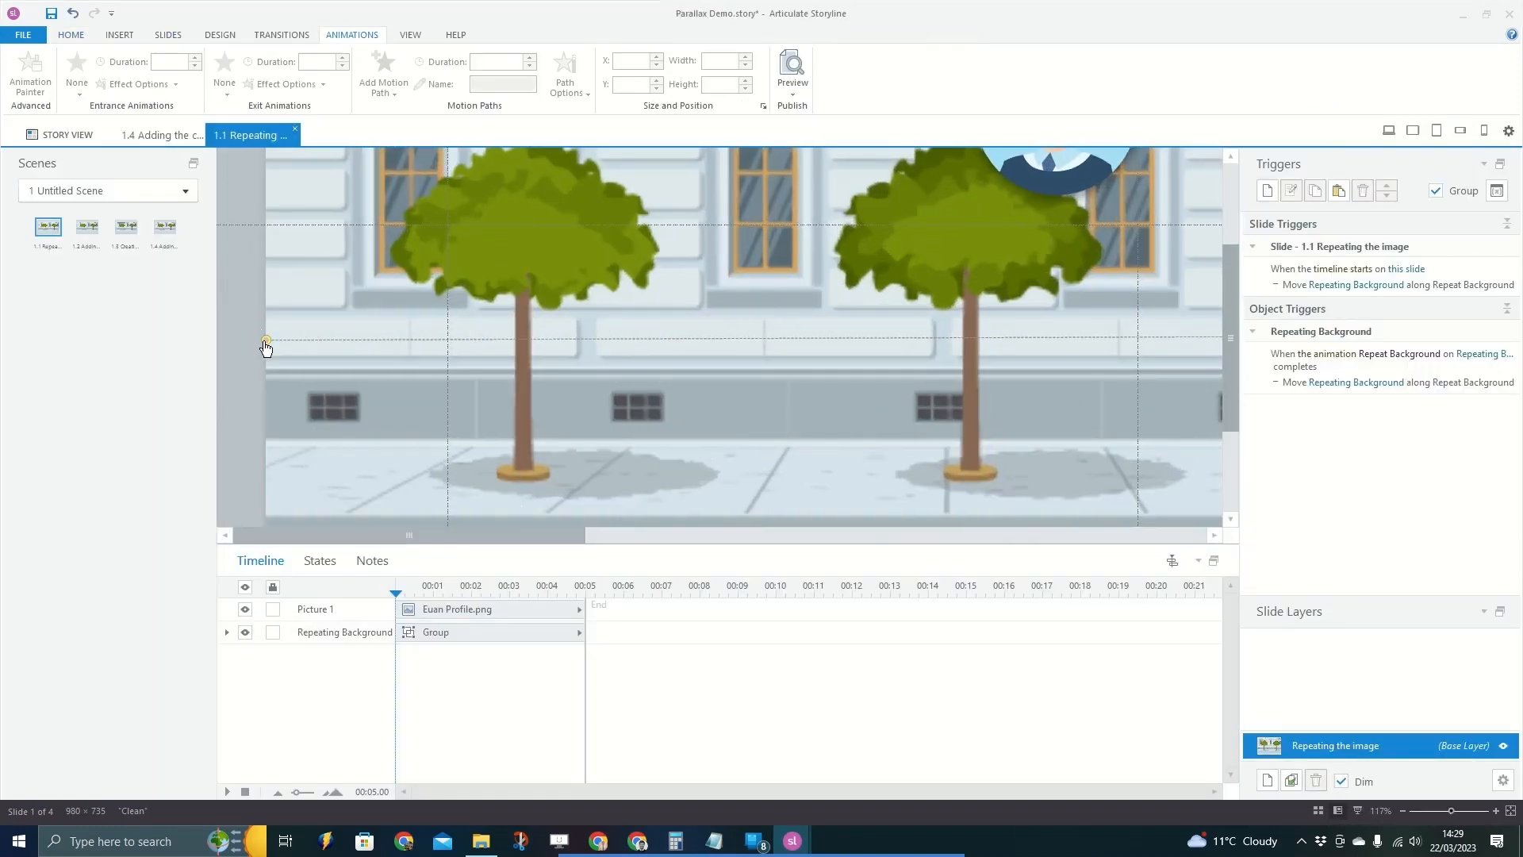
pyautogui.click(459, 251)
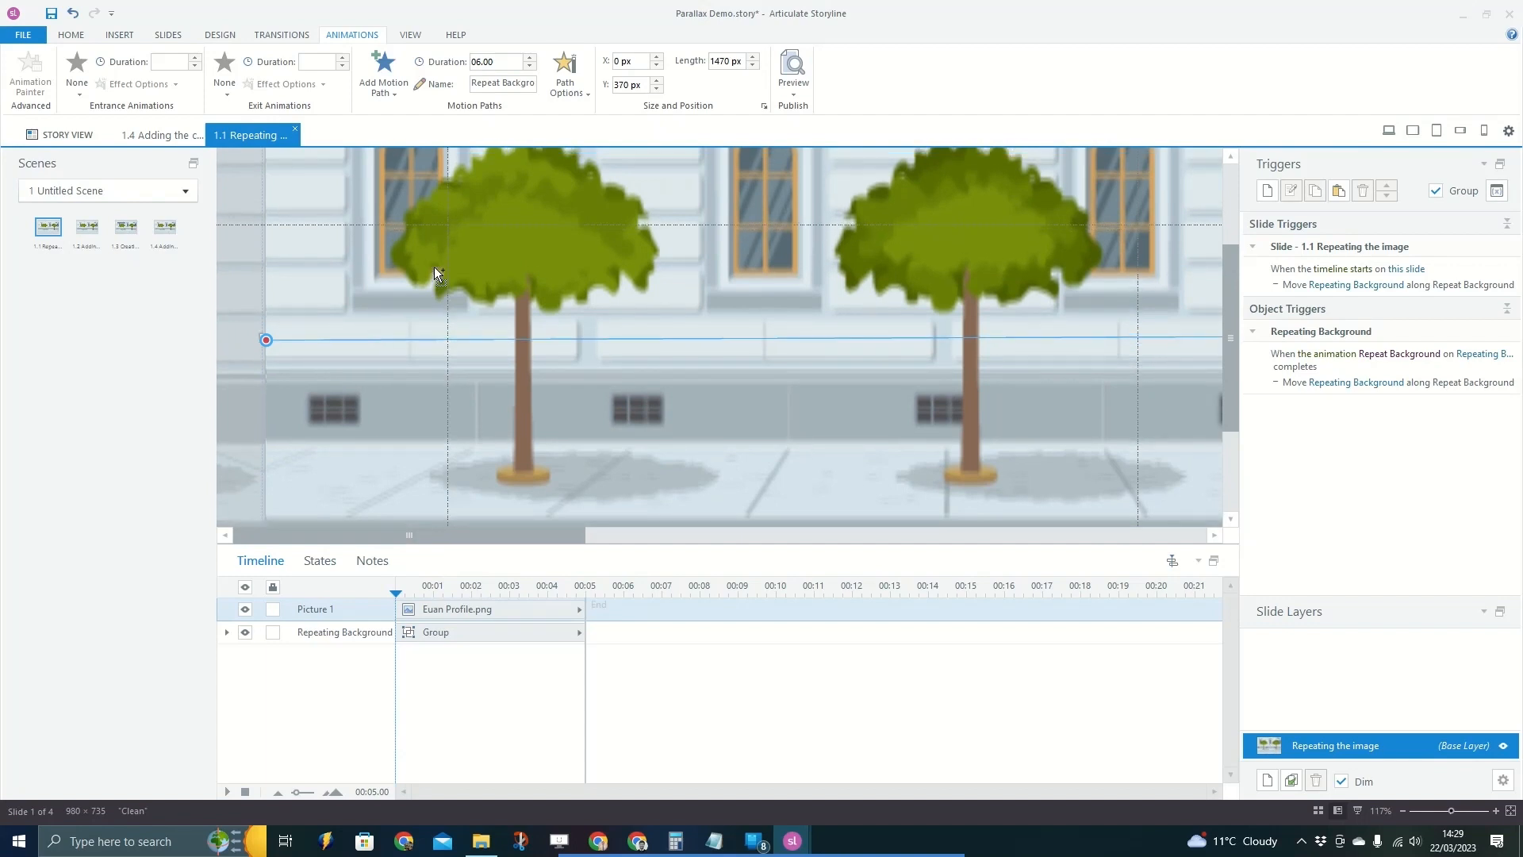
pyautogui.press('Up')
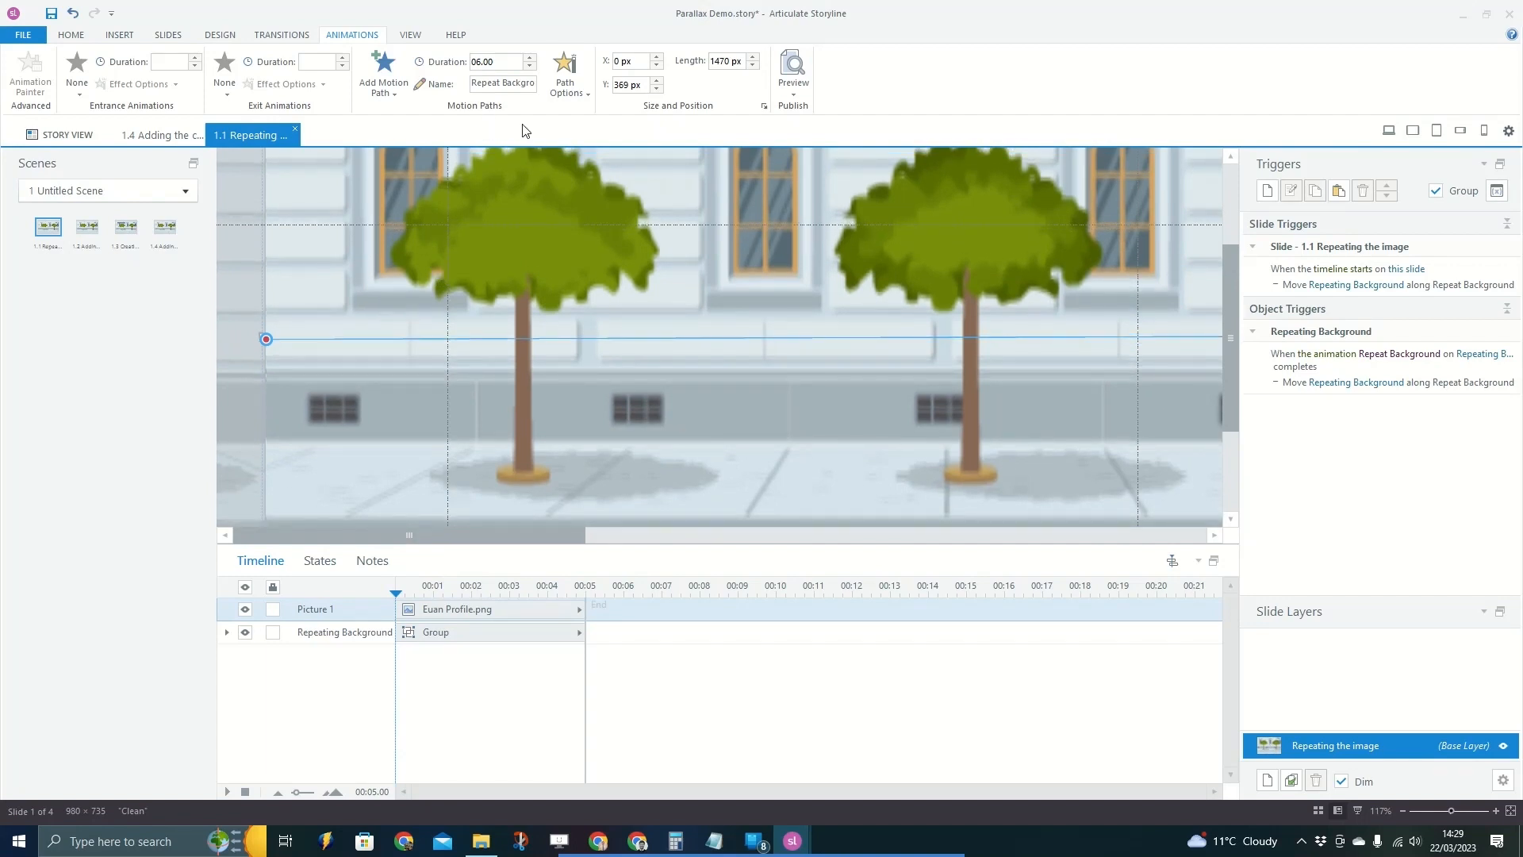
pyautogui.click(801, 115)
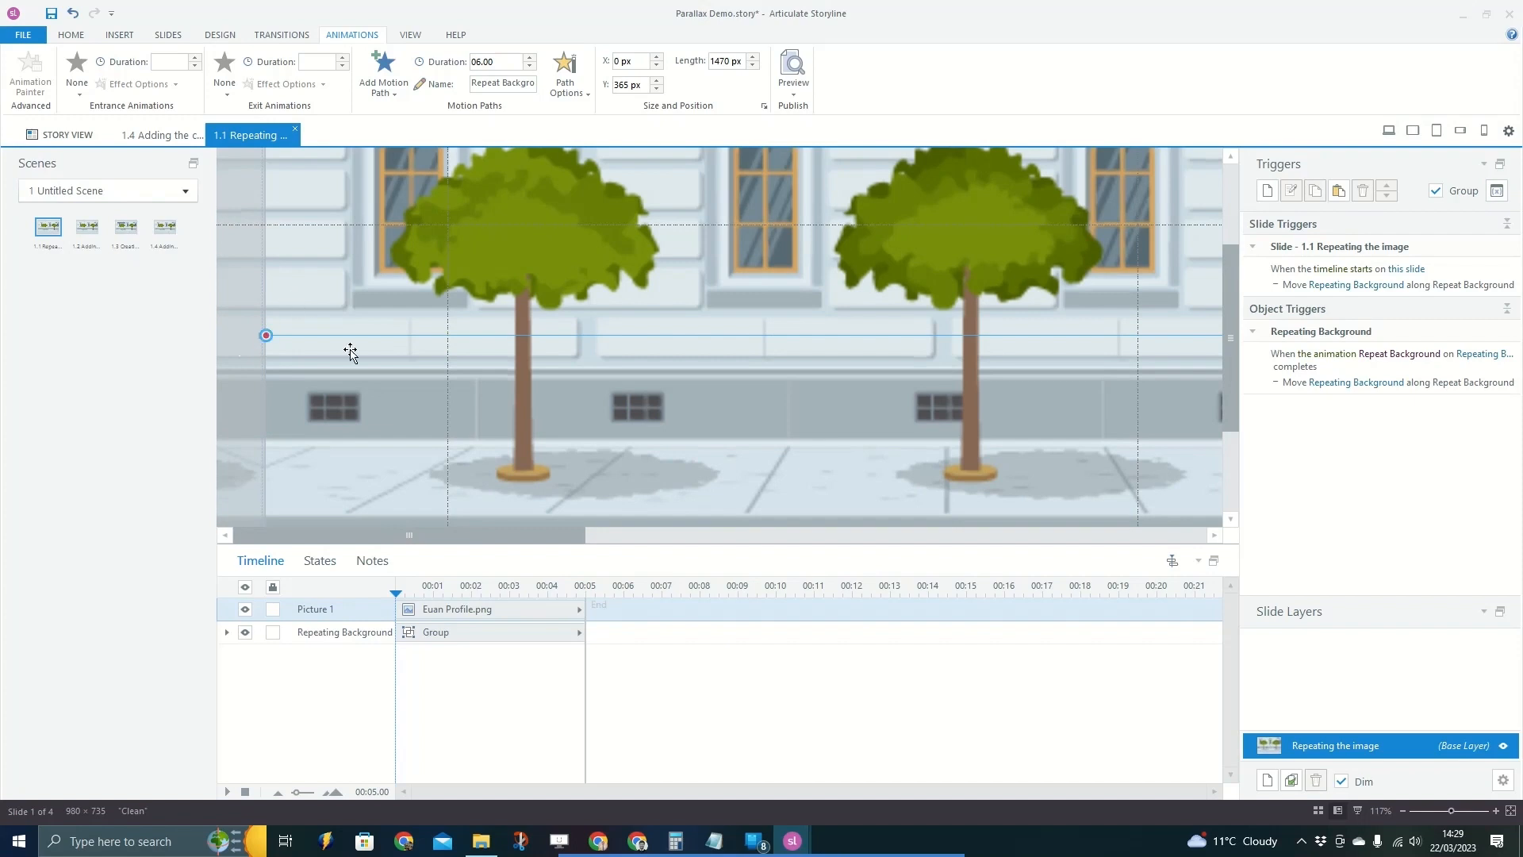
pyautogui.click(762, 111)
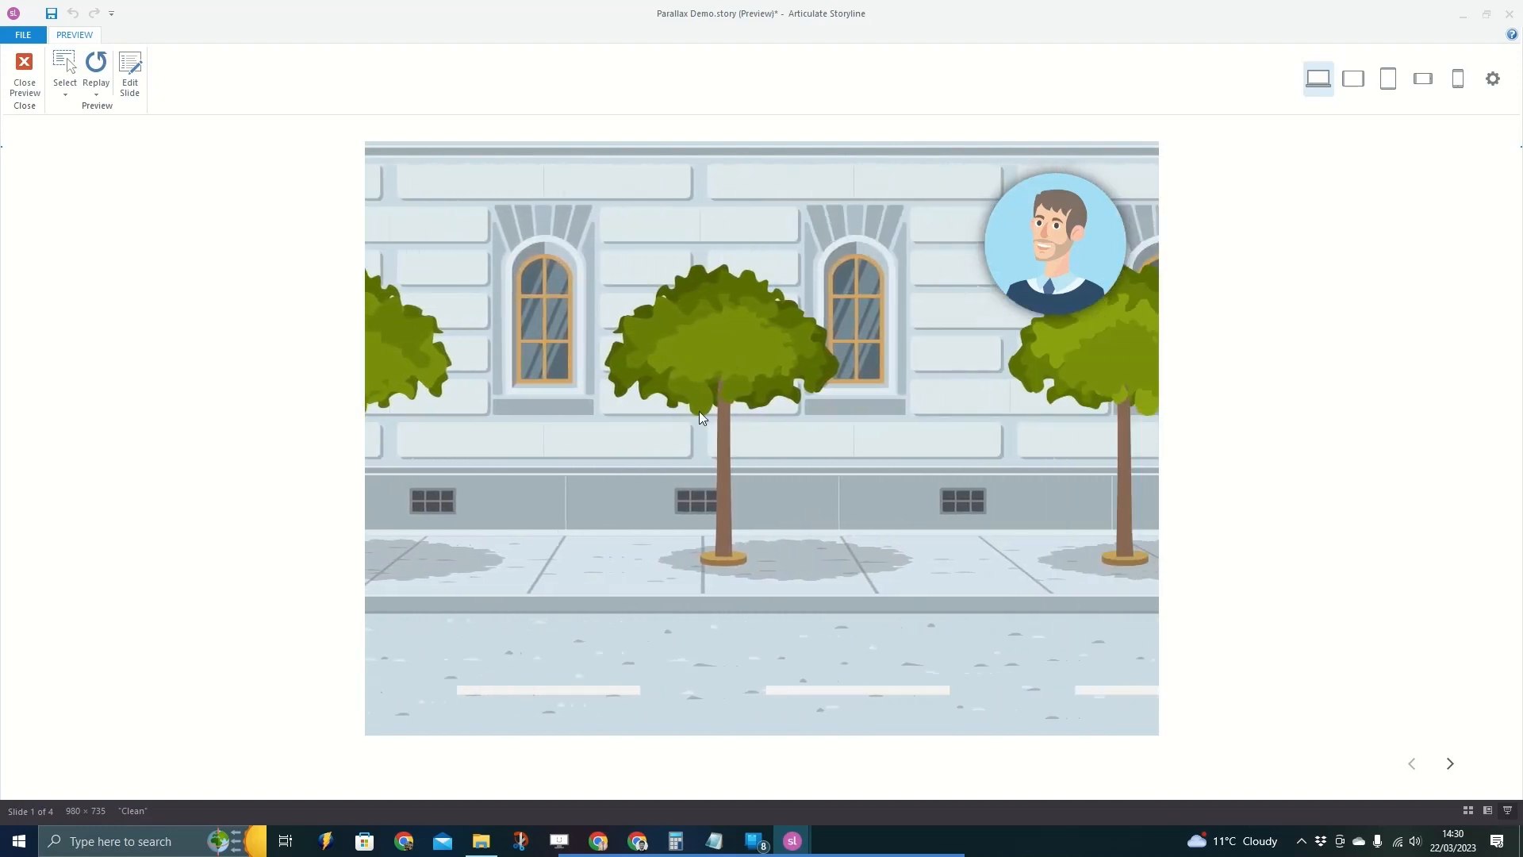
# Close the preview, preview slide 1.1 again to watch the looping background, and return to editing.
pyautogui.press('Escape')
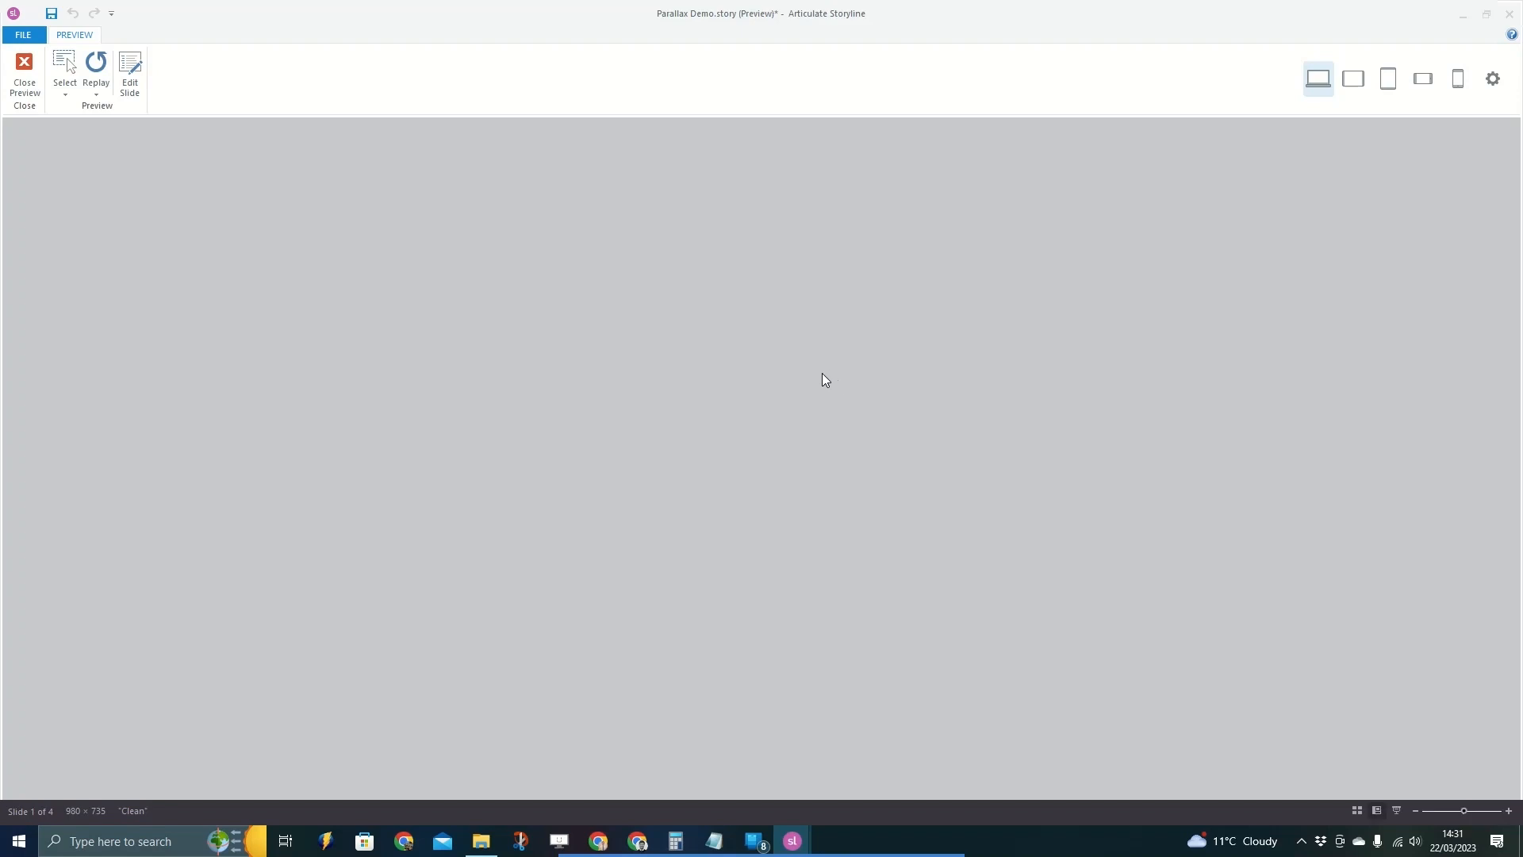
pyautogui.scroll(-5, 812, 297)
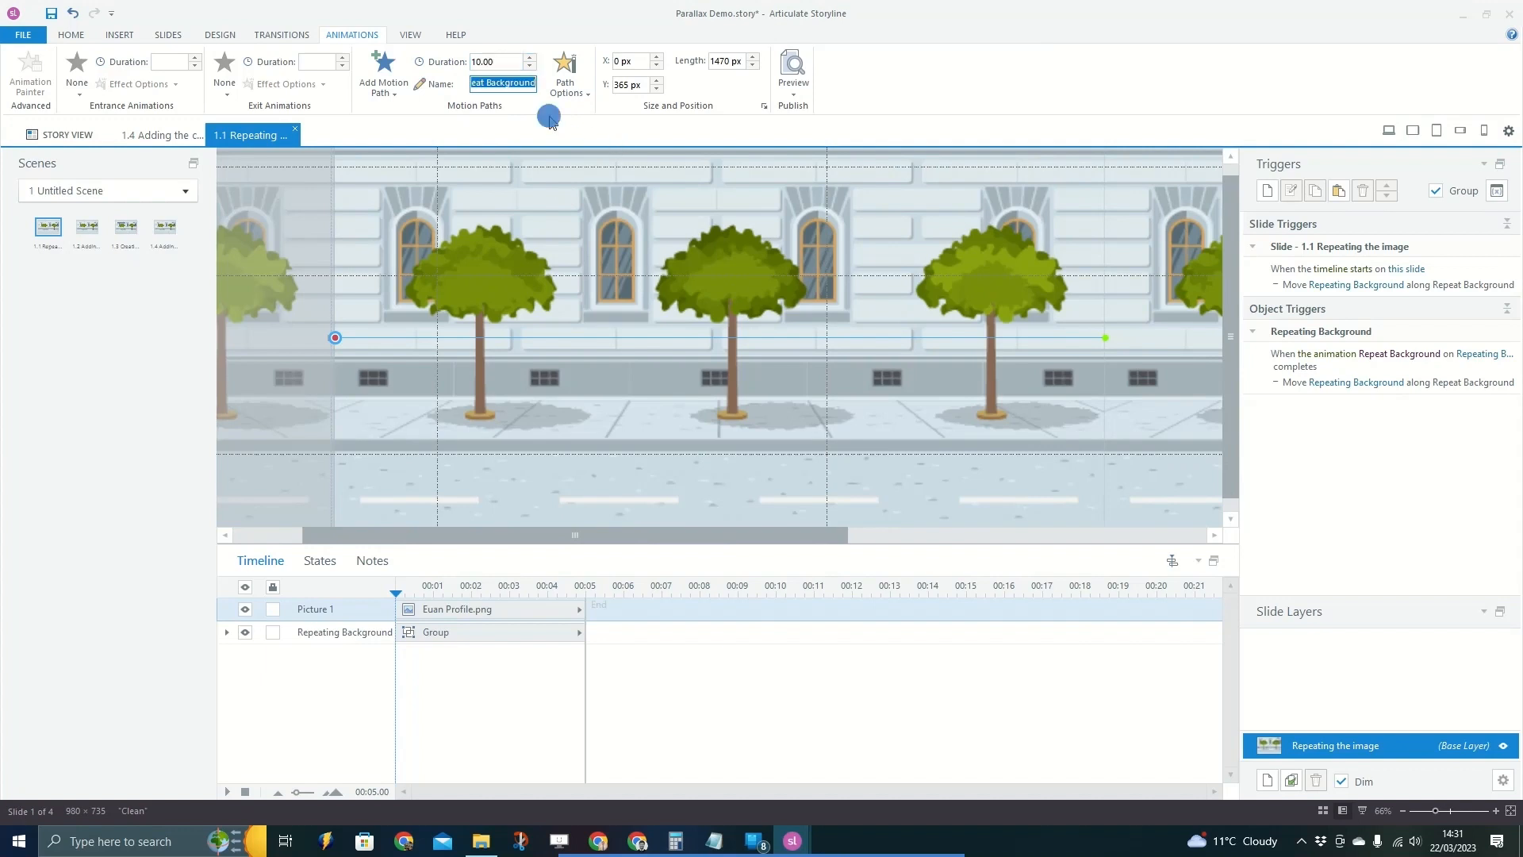
pyautogui.click(793, 113)
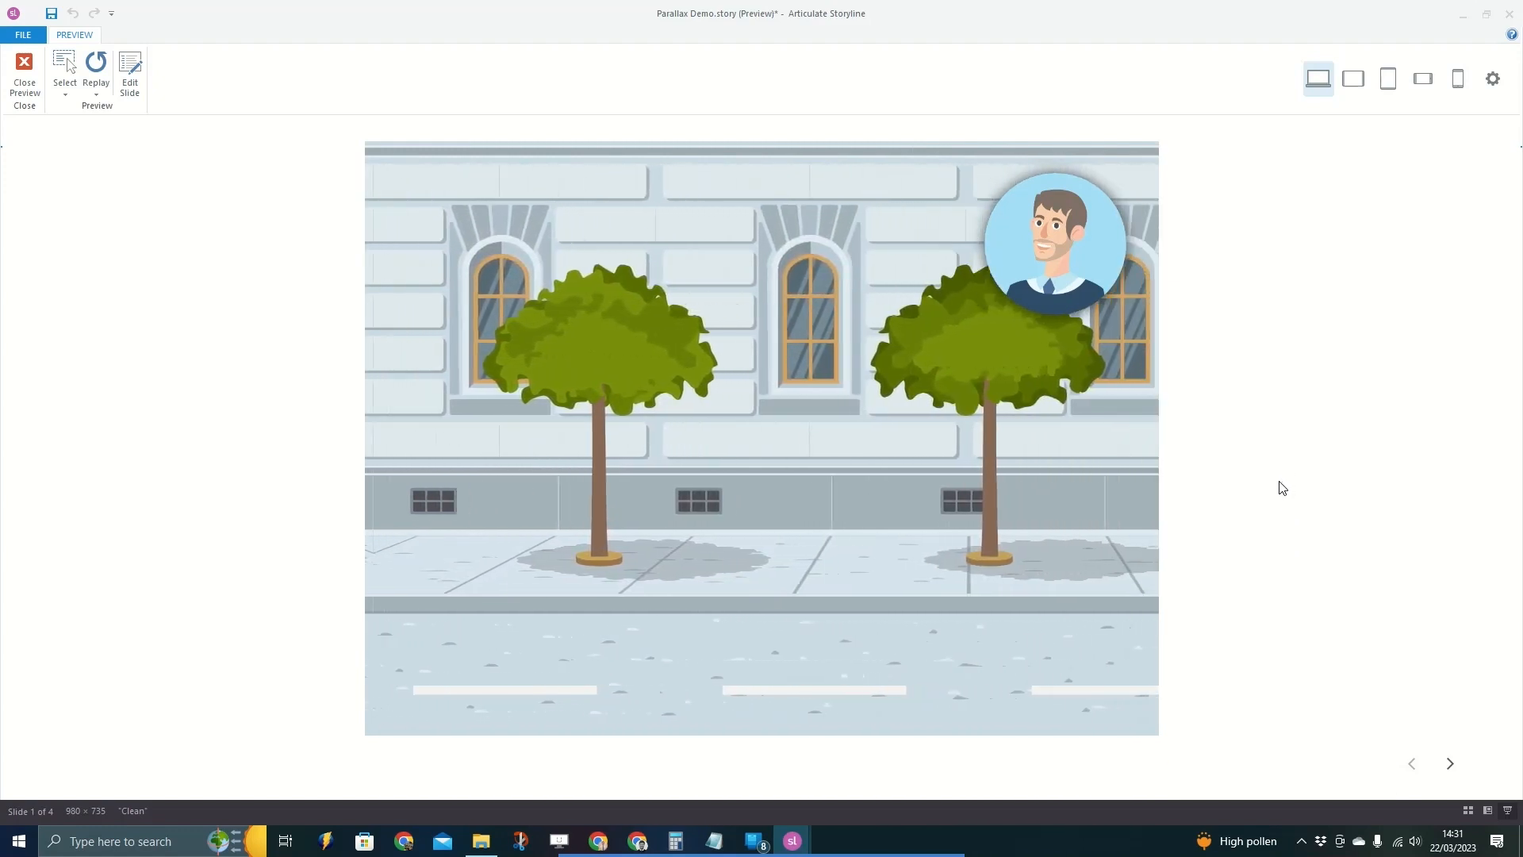
pyautogui.press('Escape')
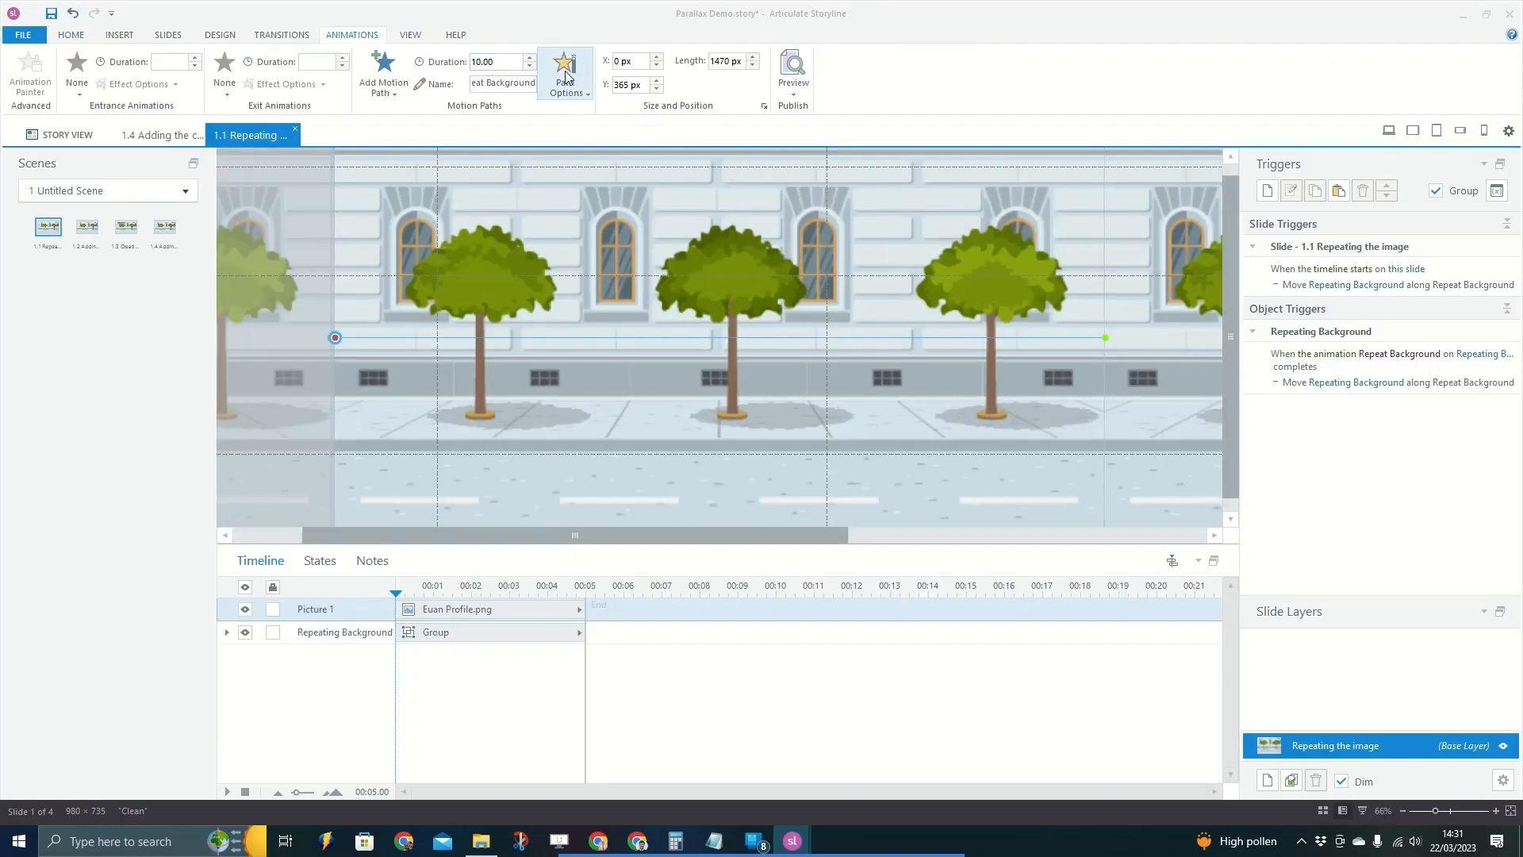
# Check the motion path's easing direction options and set the path's duration to 6 seconds.
pyautogui.click(566, 77)
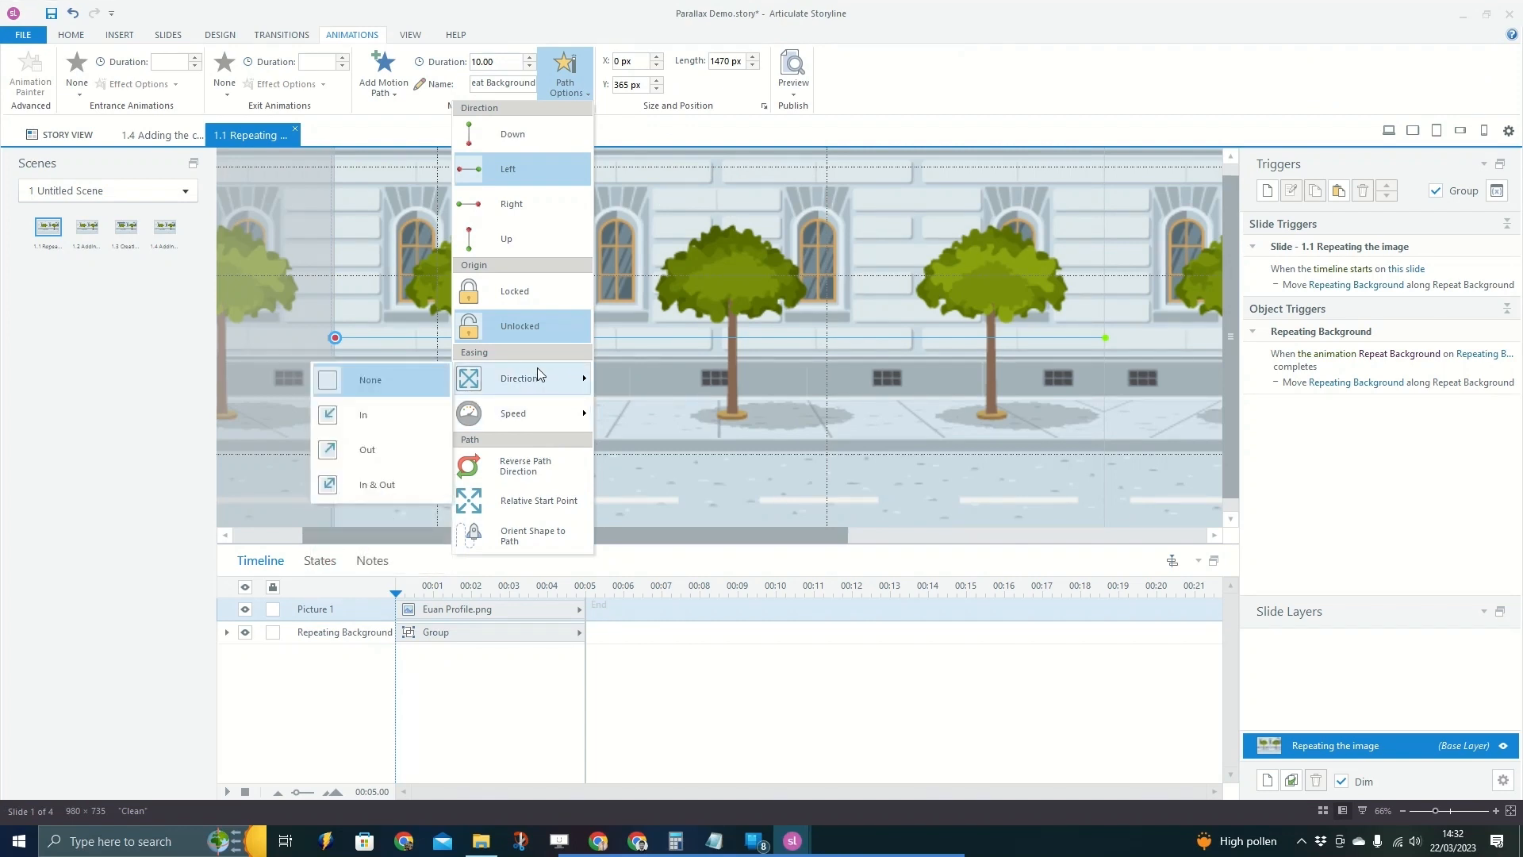
pyautogui.click(507, 61)
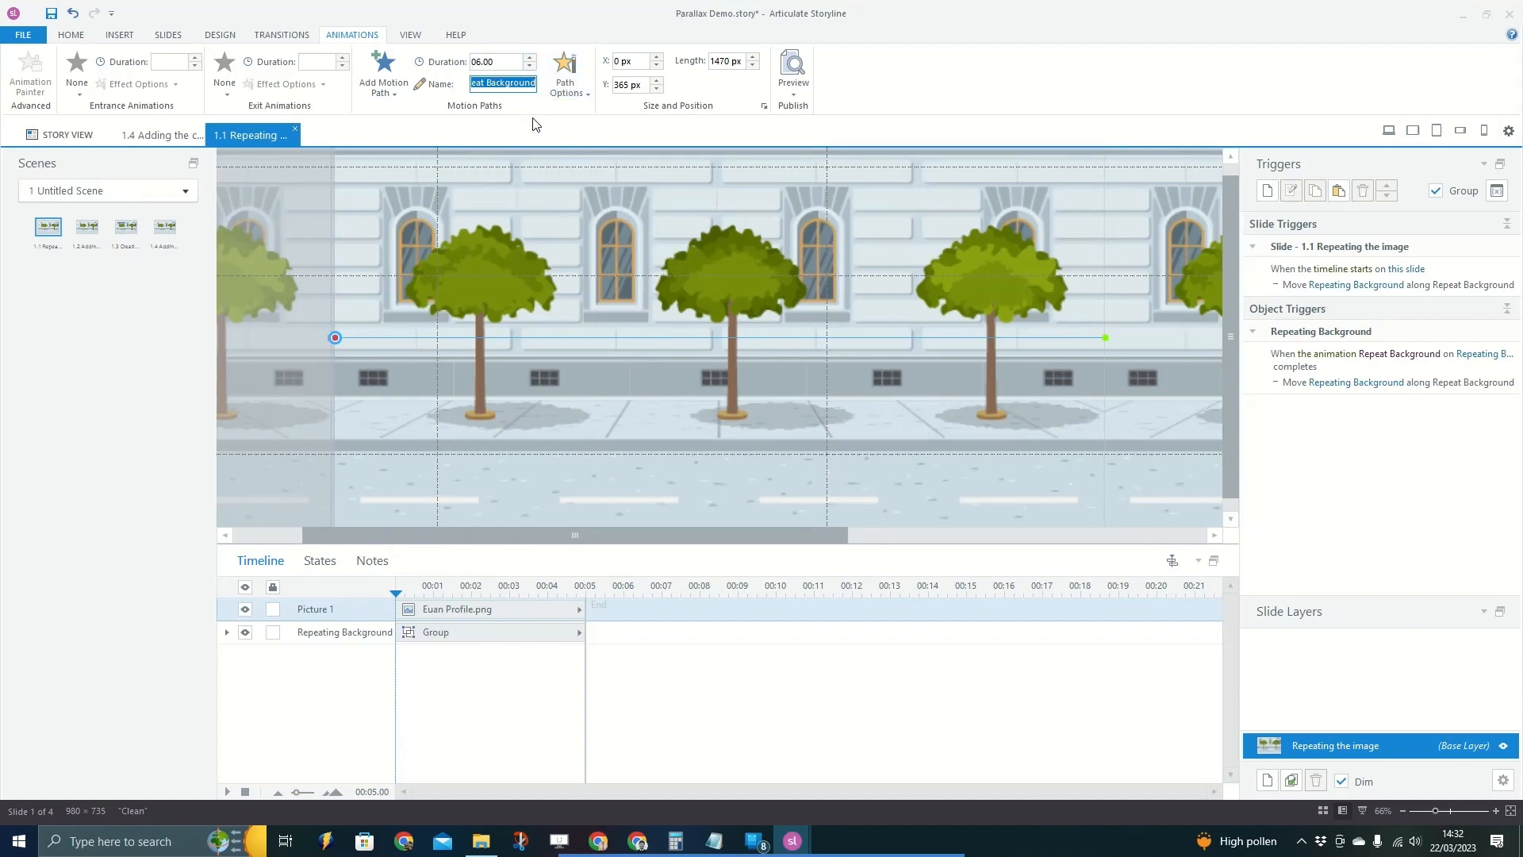
pyautogui.scroll(-1, 870, 317)
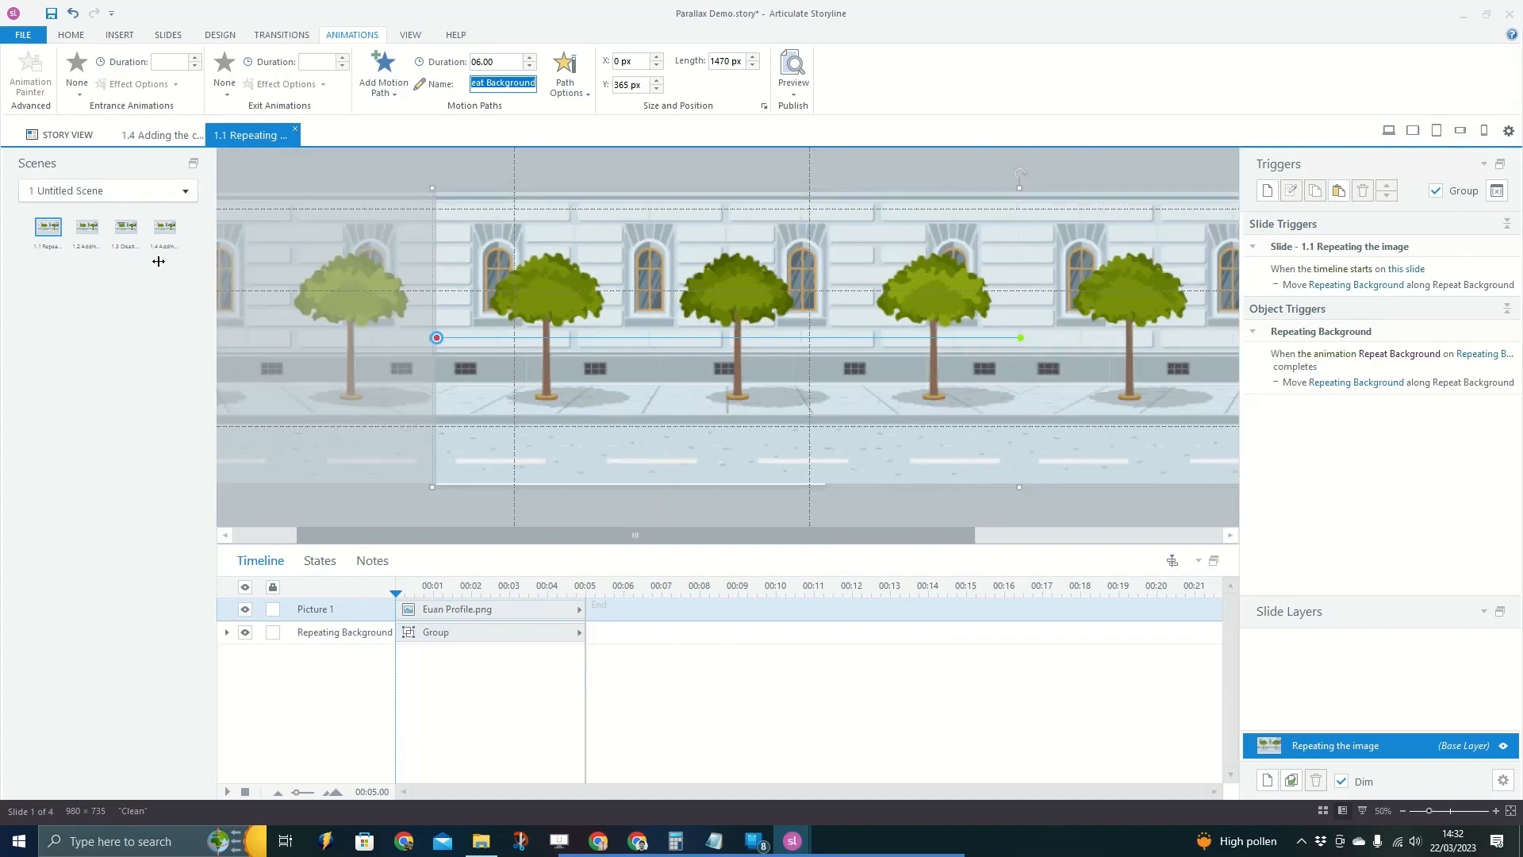
# Look through slides 1.2 and 1.3, return to slide 1.1 and review its timeline-start and animation-complete move triggers.
pyautogui.click(87, 227)
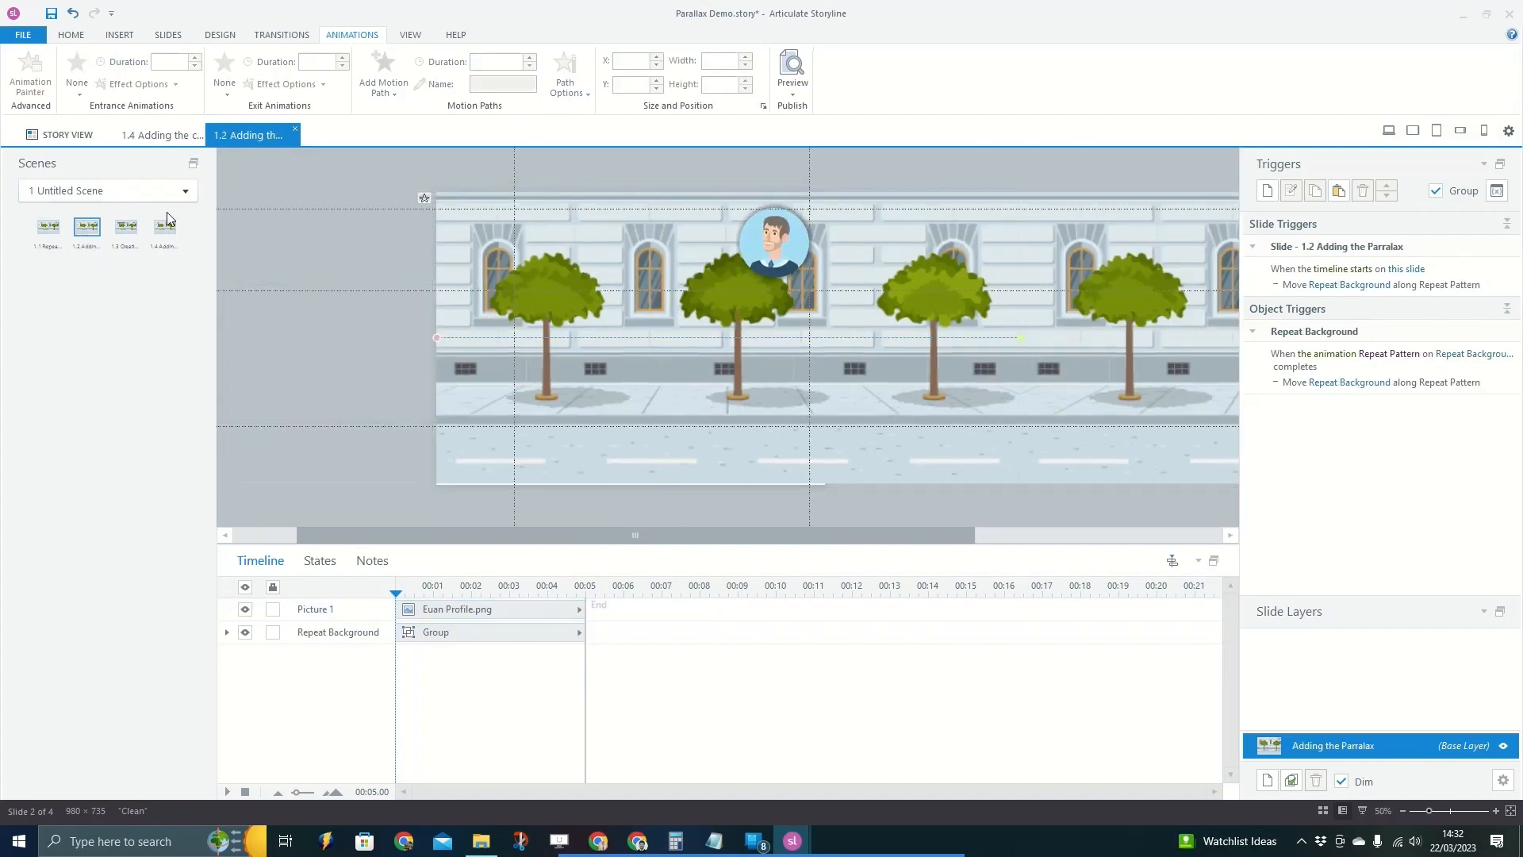
pyautogui.click(126, 227)
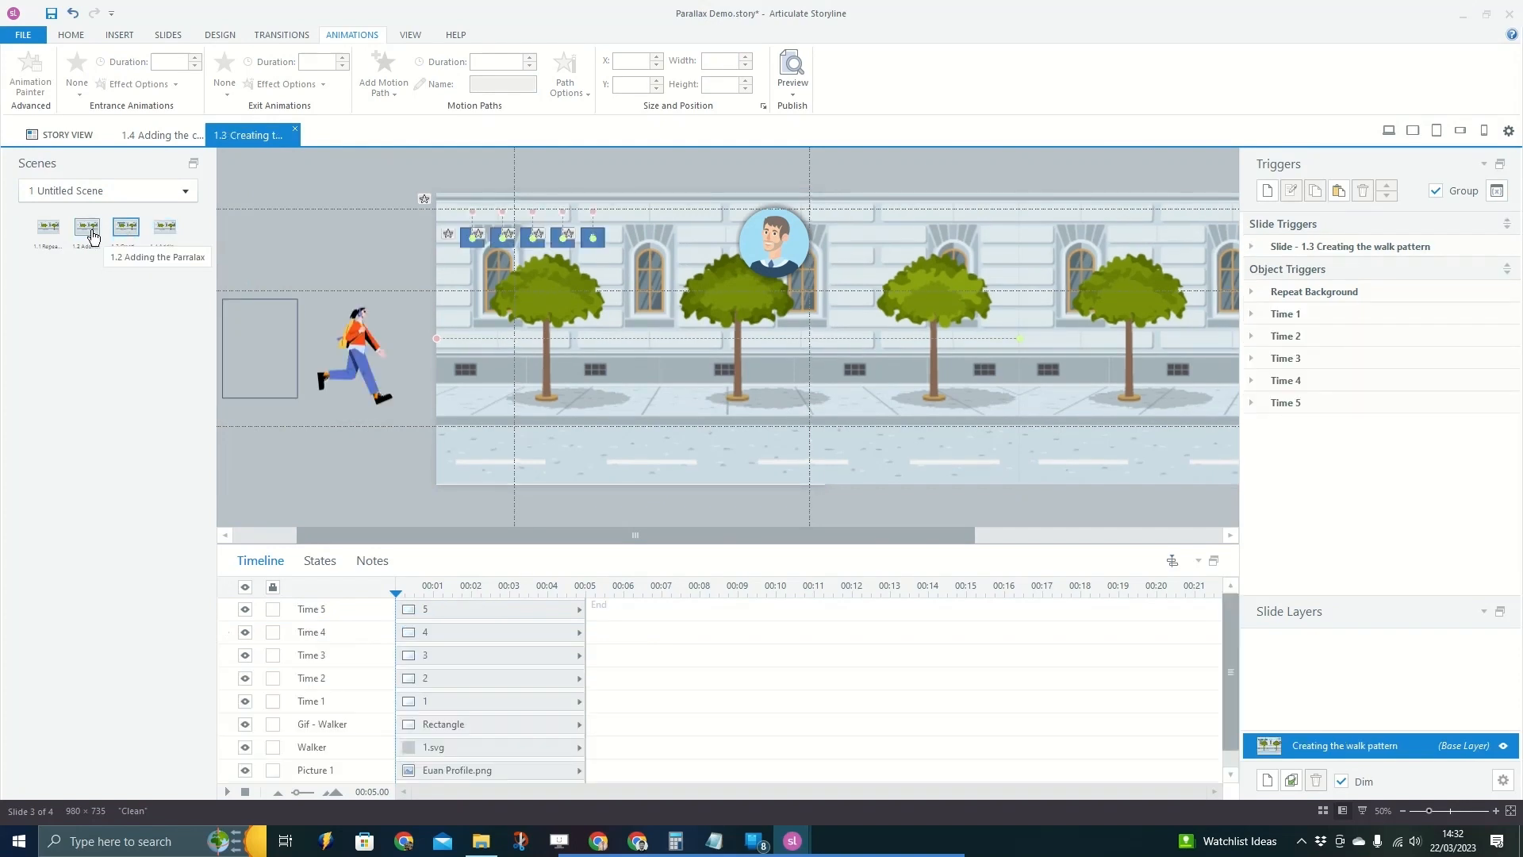
pyautogui.click(89, 229)
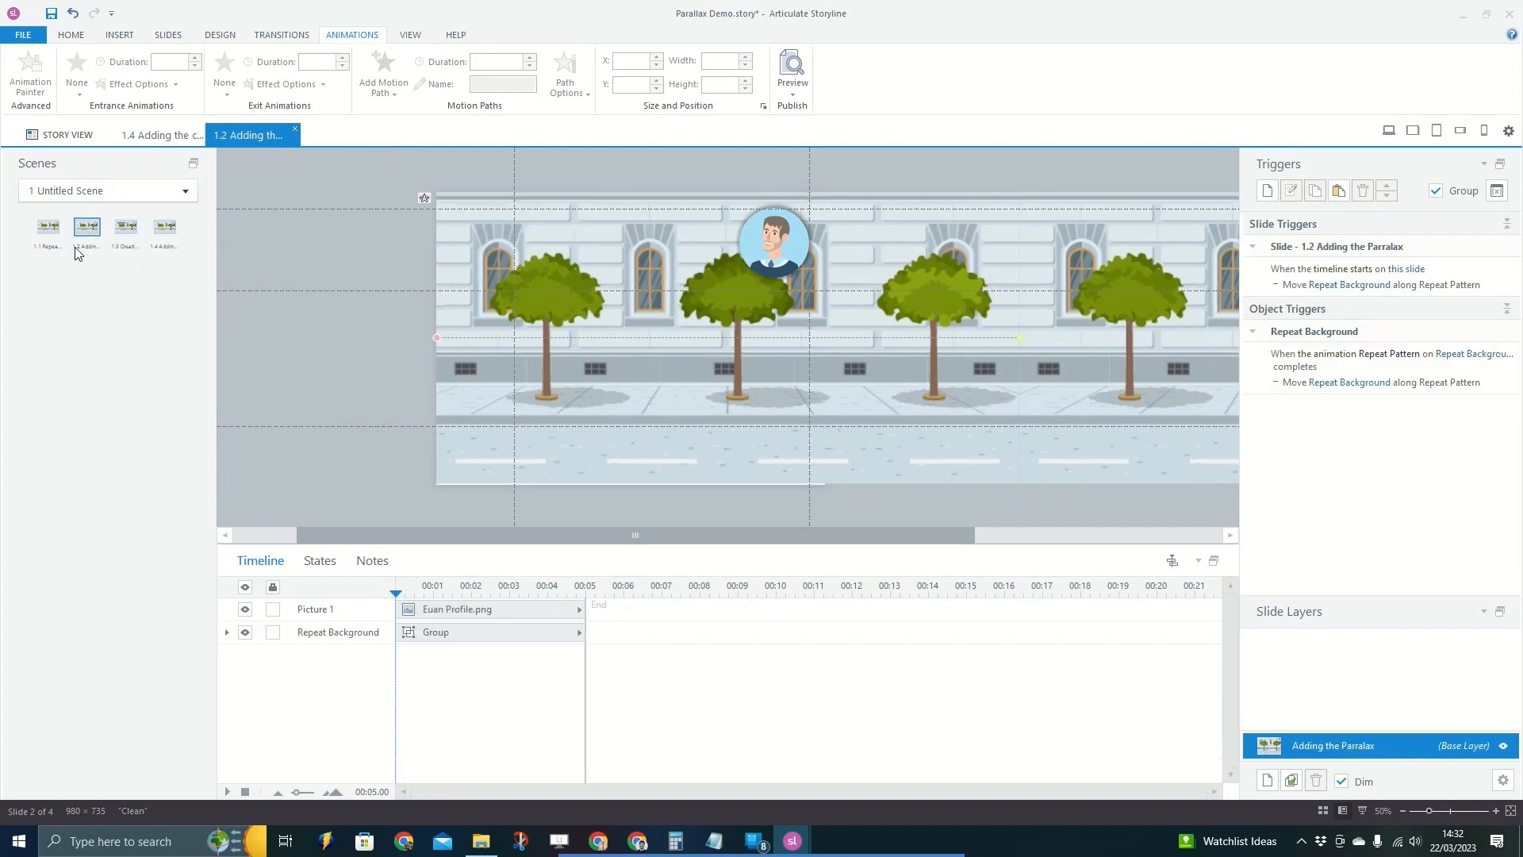
pyautogui.click(49, 227)
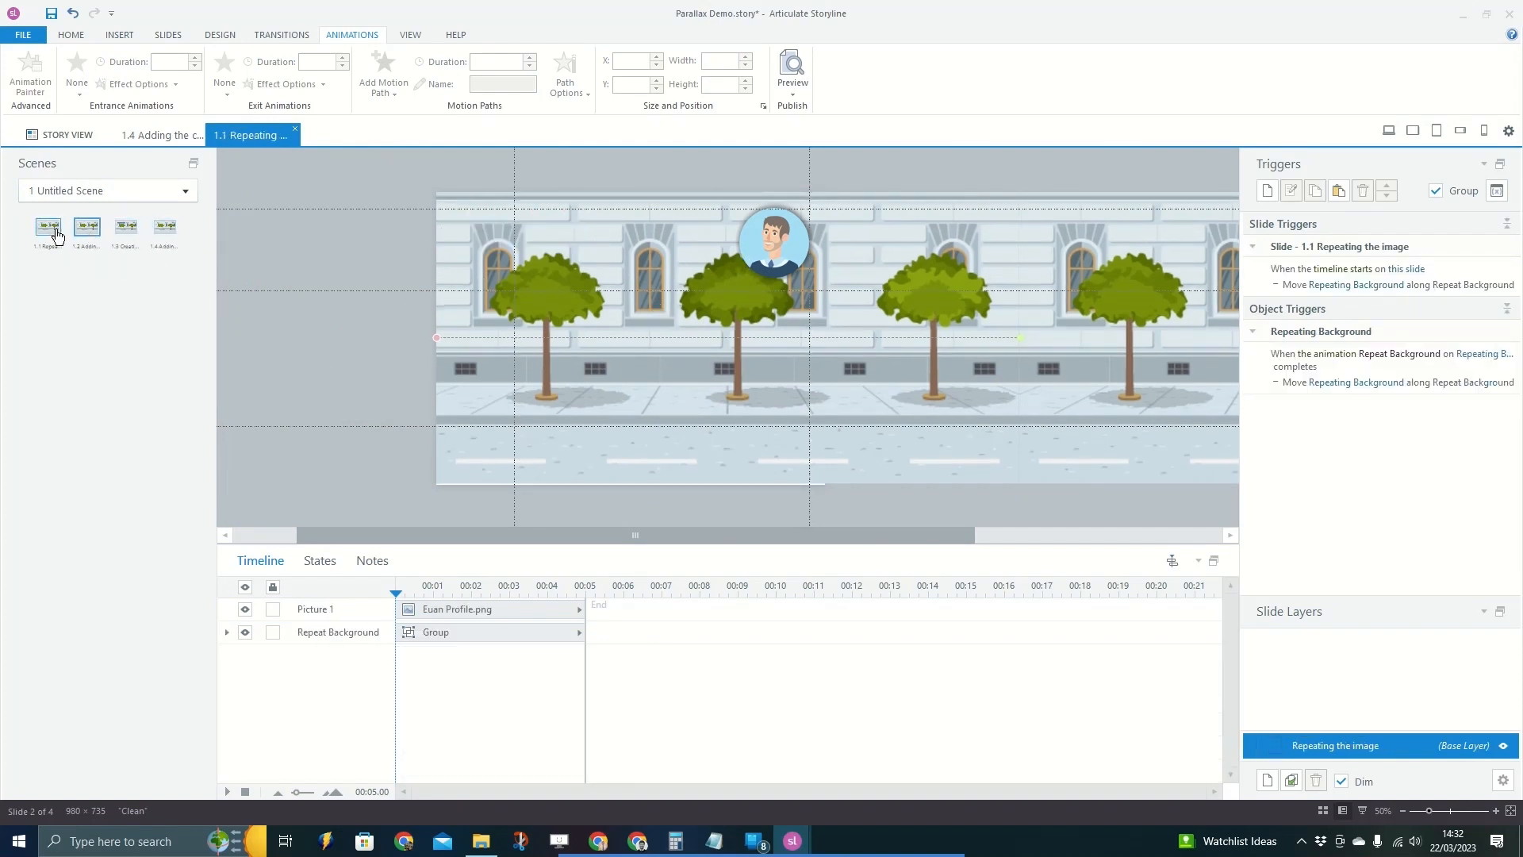
pyautogui.click(1457, 271)
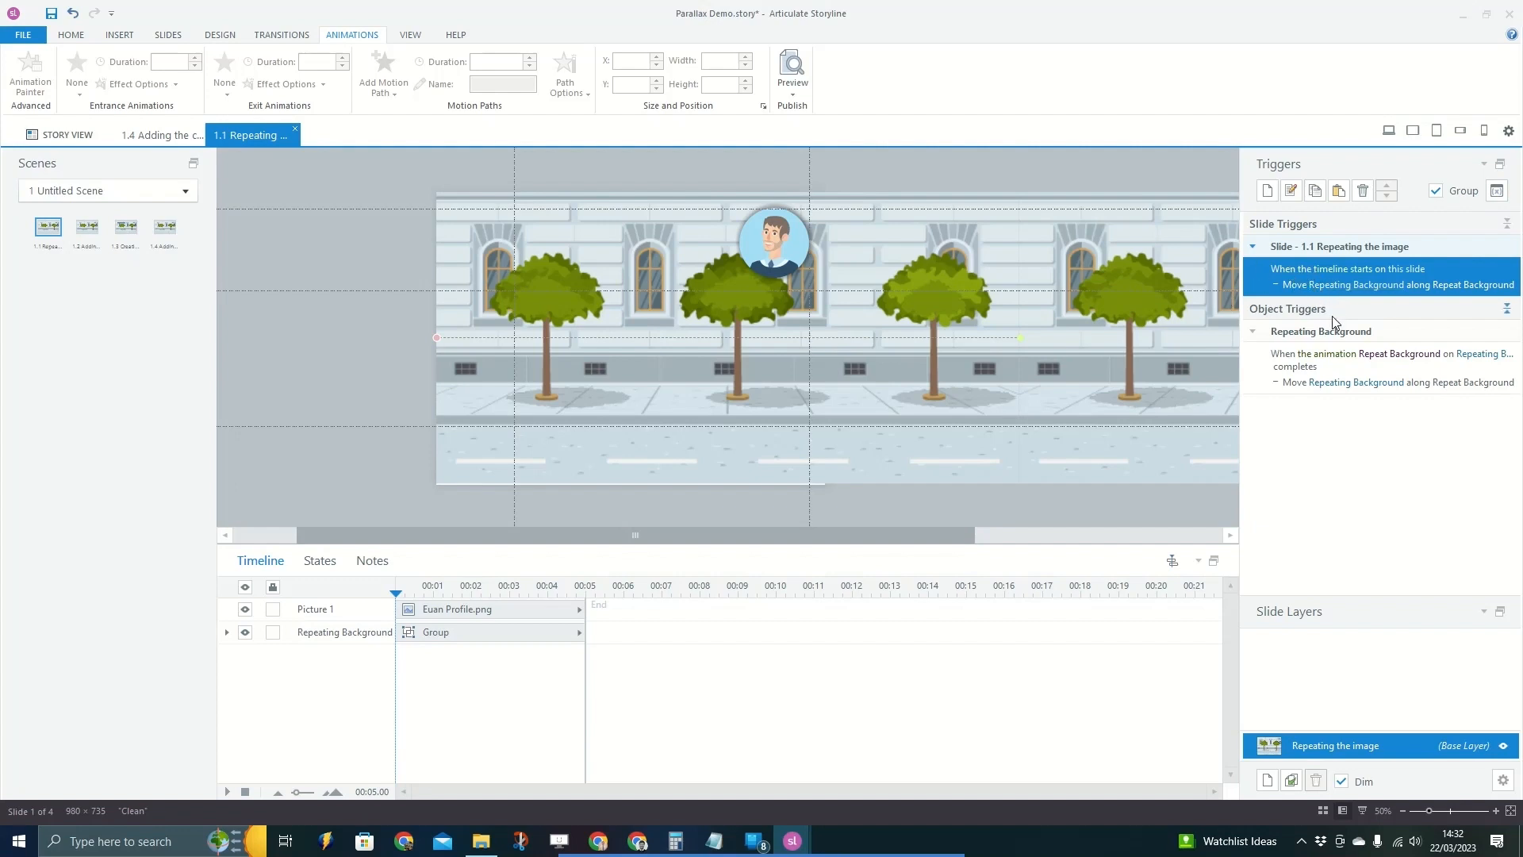
pyautogui.click(1396, 369)
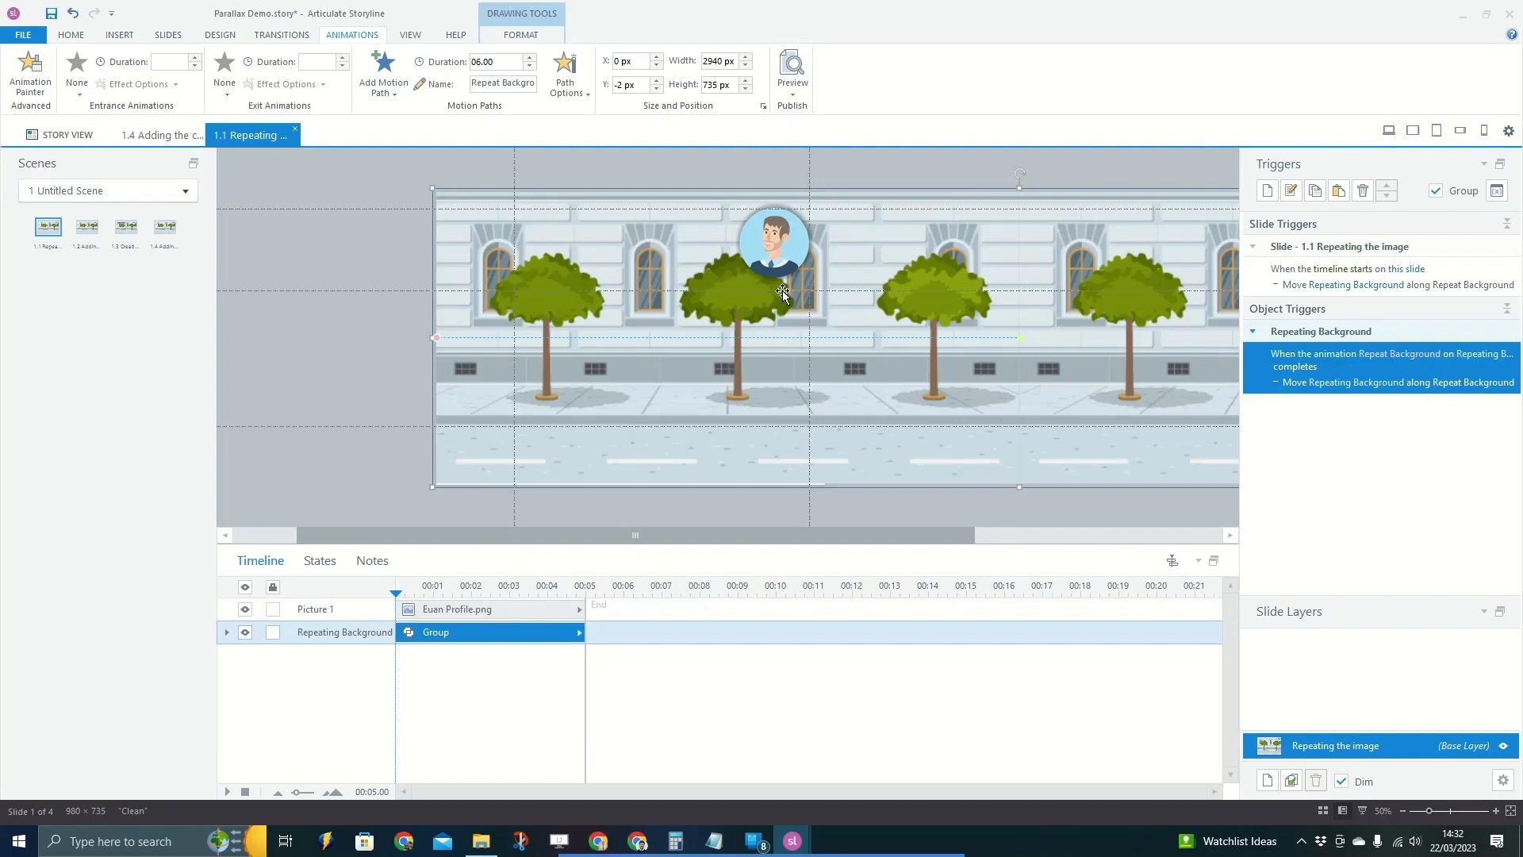
# Open slide 1.3, view the woman walk cycle illustration on Freepik in Chrome, and return to Storyline.
pyautogui.click(140, 241)
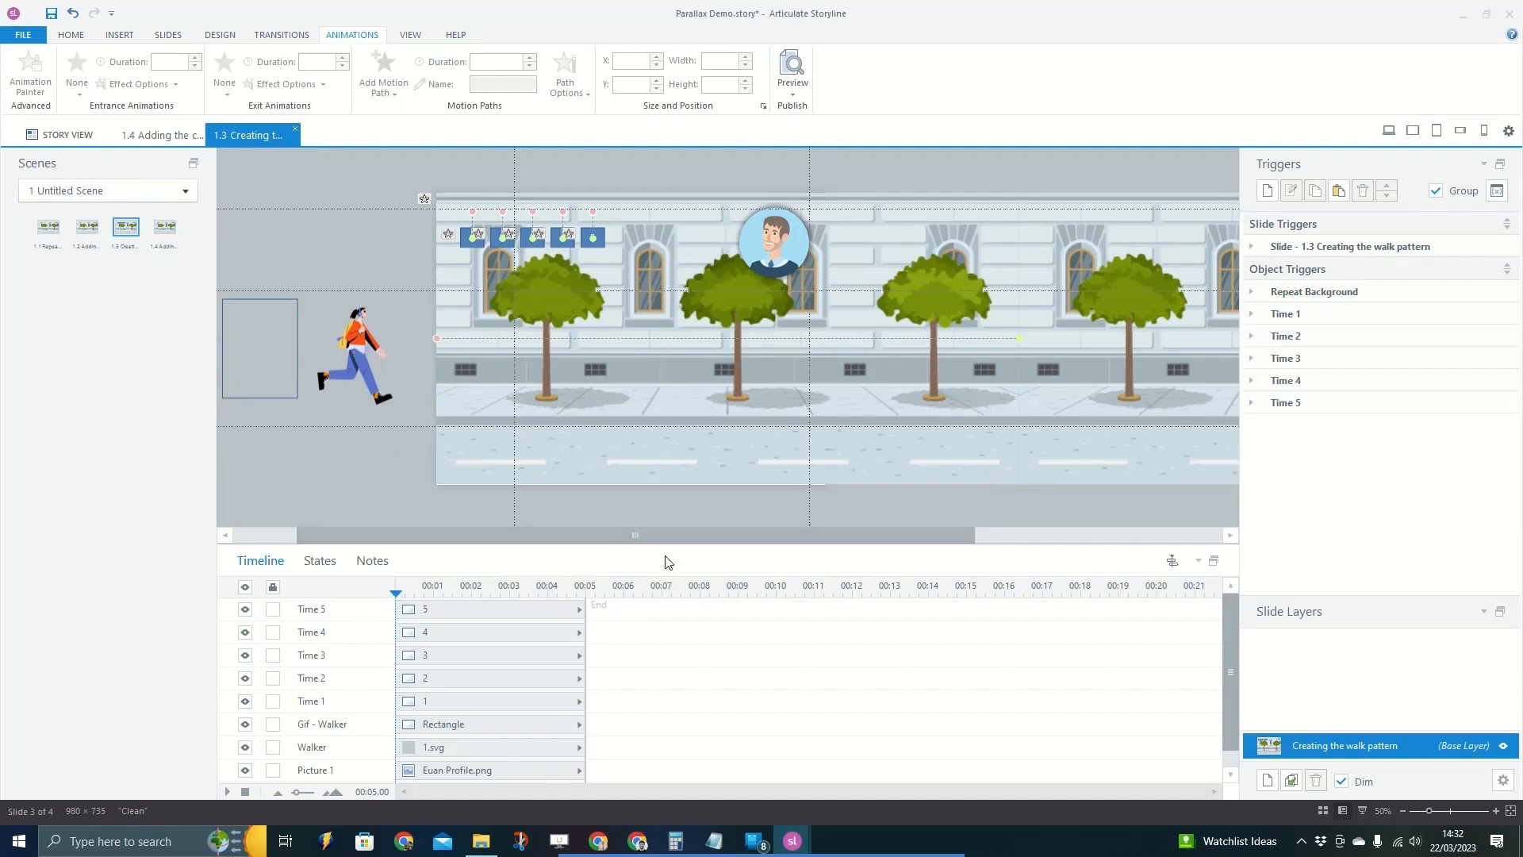
pyautogui.hotkey('alt', 'Tab')
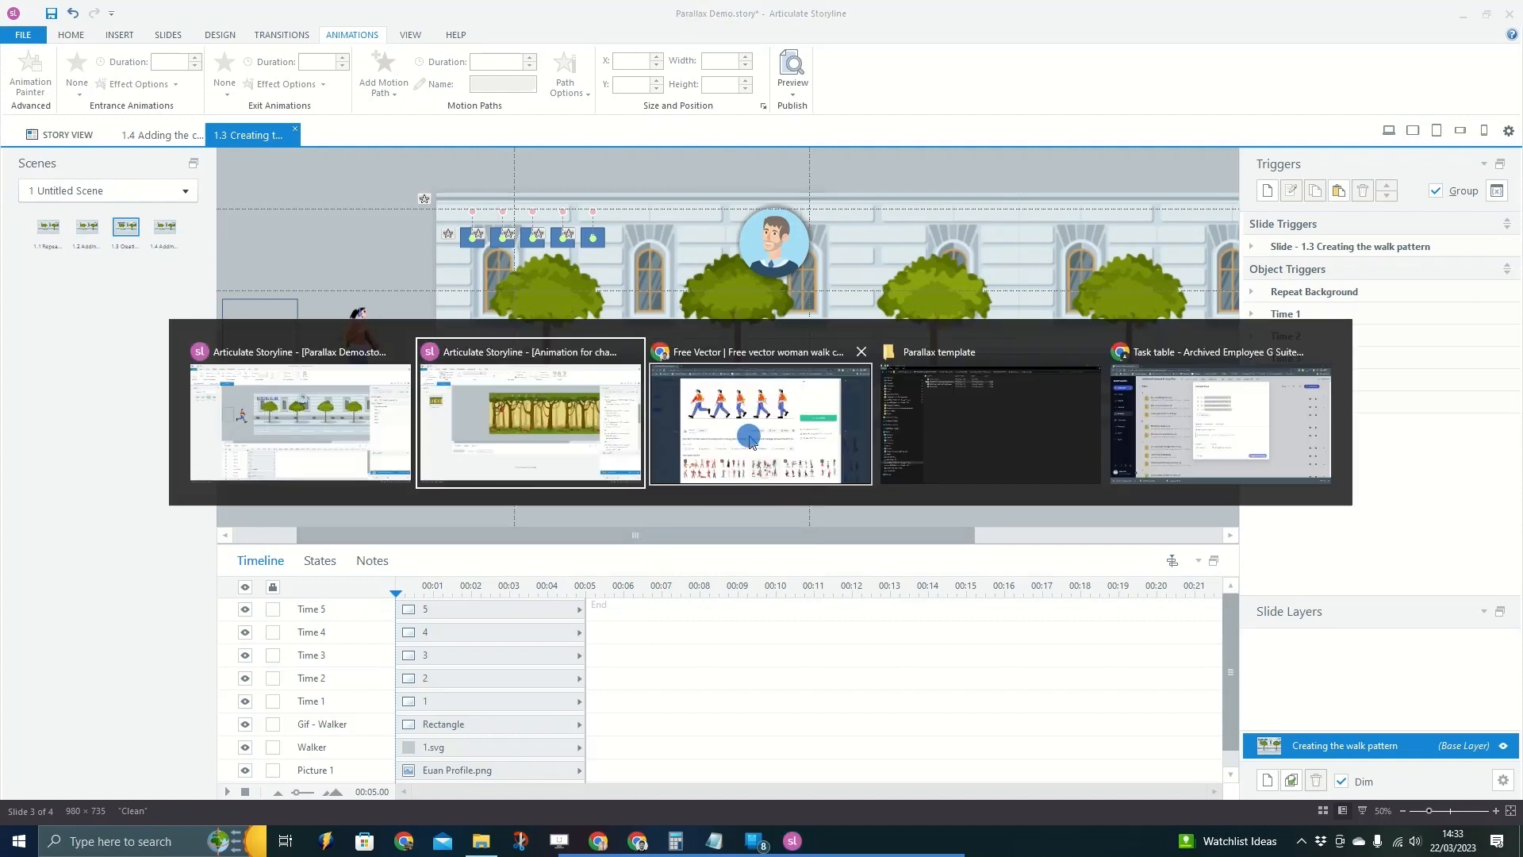
pyautogui.click(696, 432)
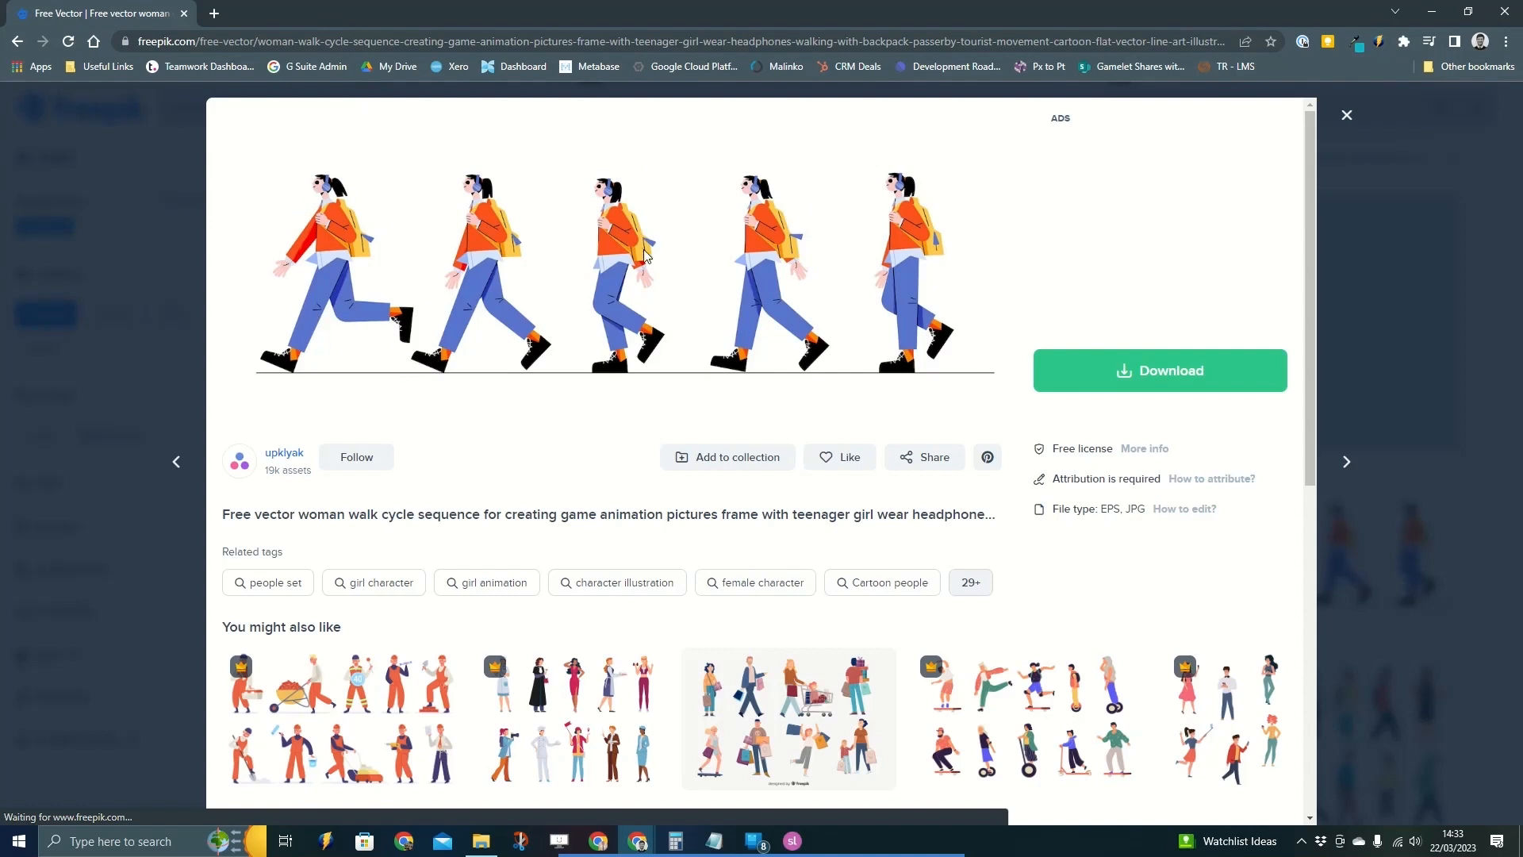
pyautogui.hotkey('alt', 'Tab')
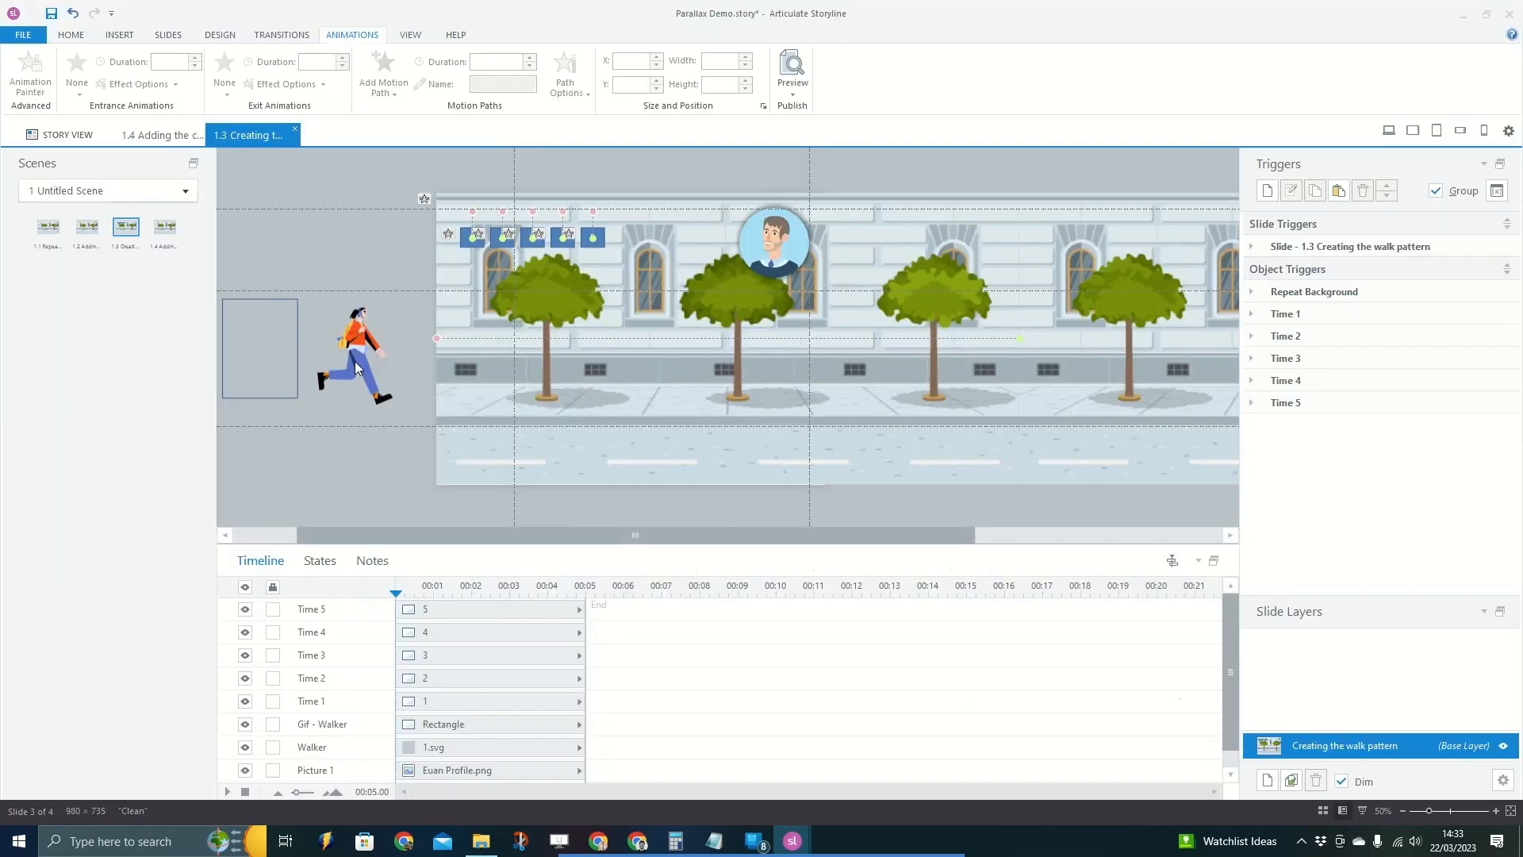
# Move the Walker image to X -350 px, Y -72 px, and the Gif - Walker rectangle below it to X -350 px, Y 347 px.
pyautogui.click(355, 360)
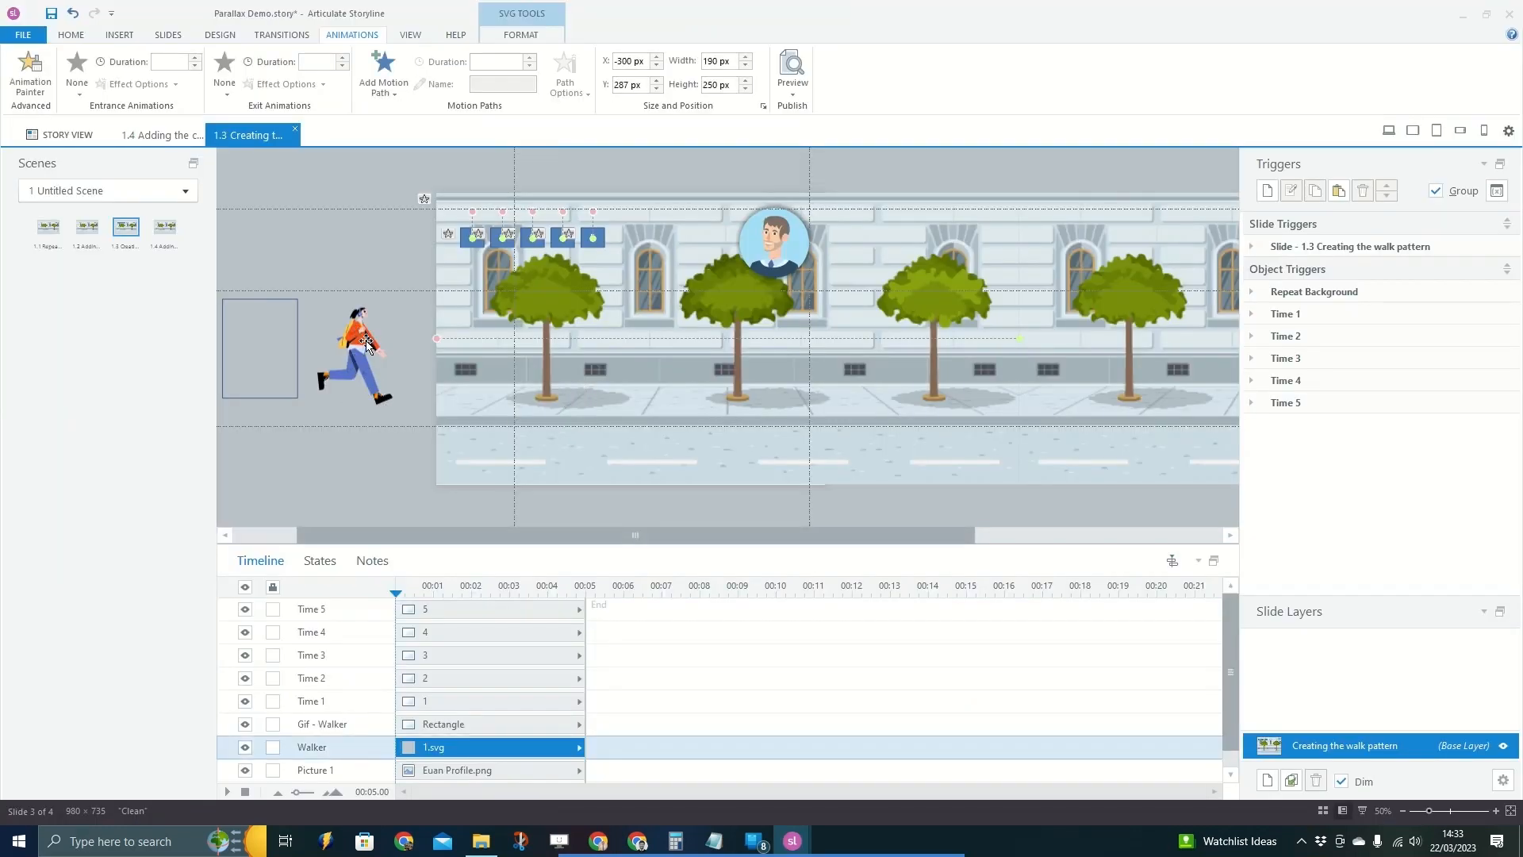
pyautogui.click(285, 357)
pyautogui.moveTo(365, 359); pyautogui.dragTo(332, 188)
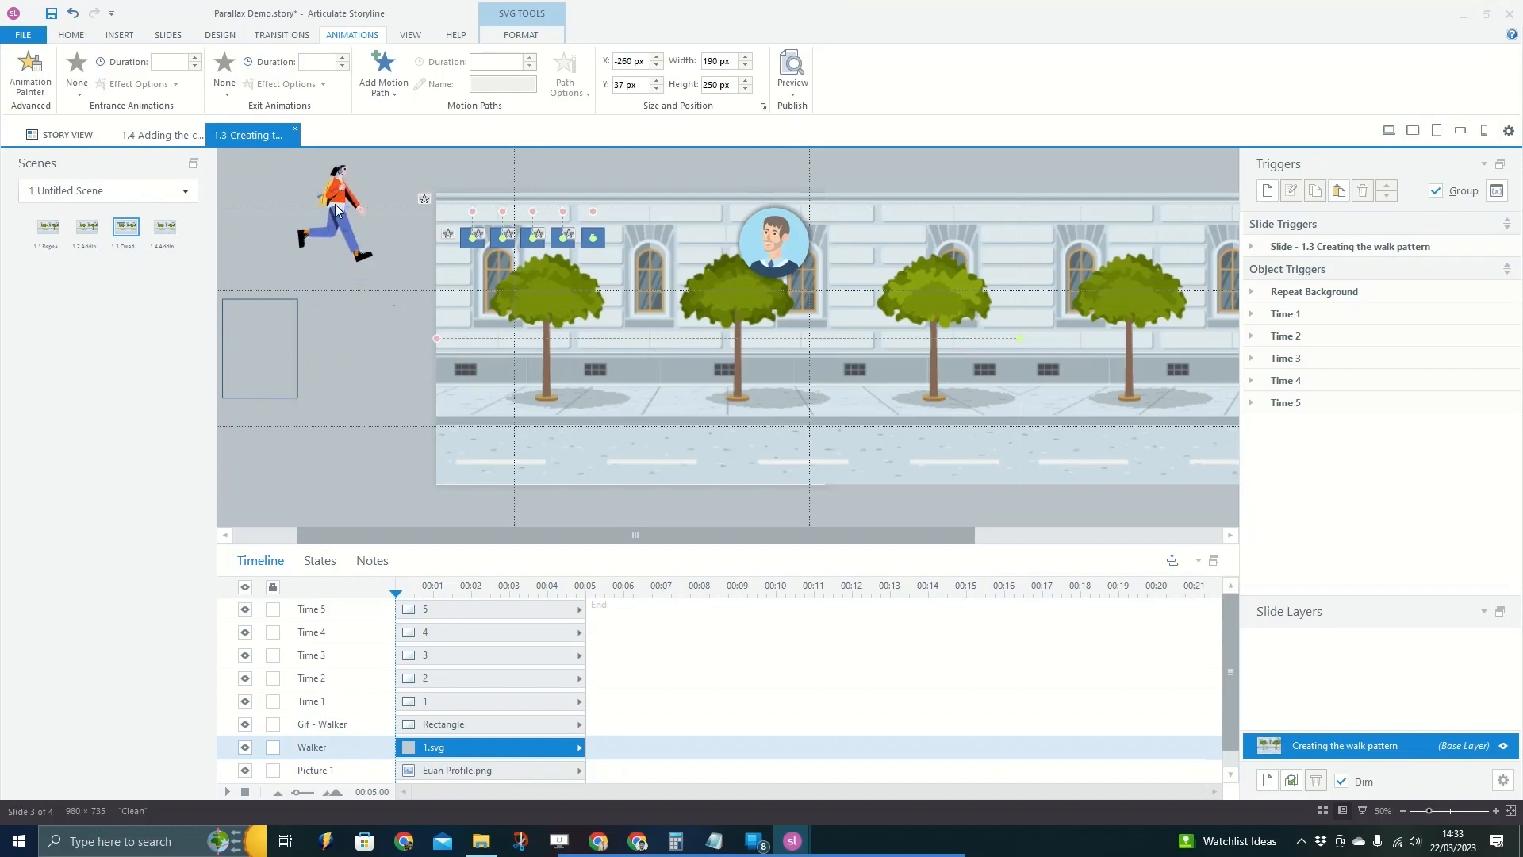
pyautogui.click(267, 363)
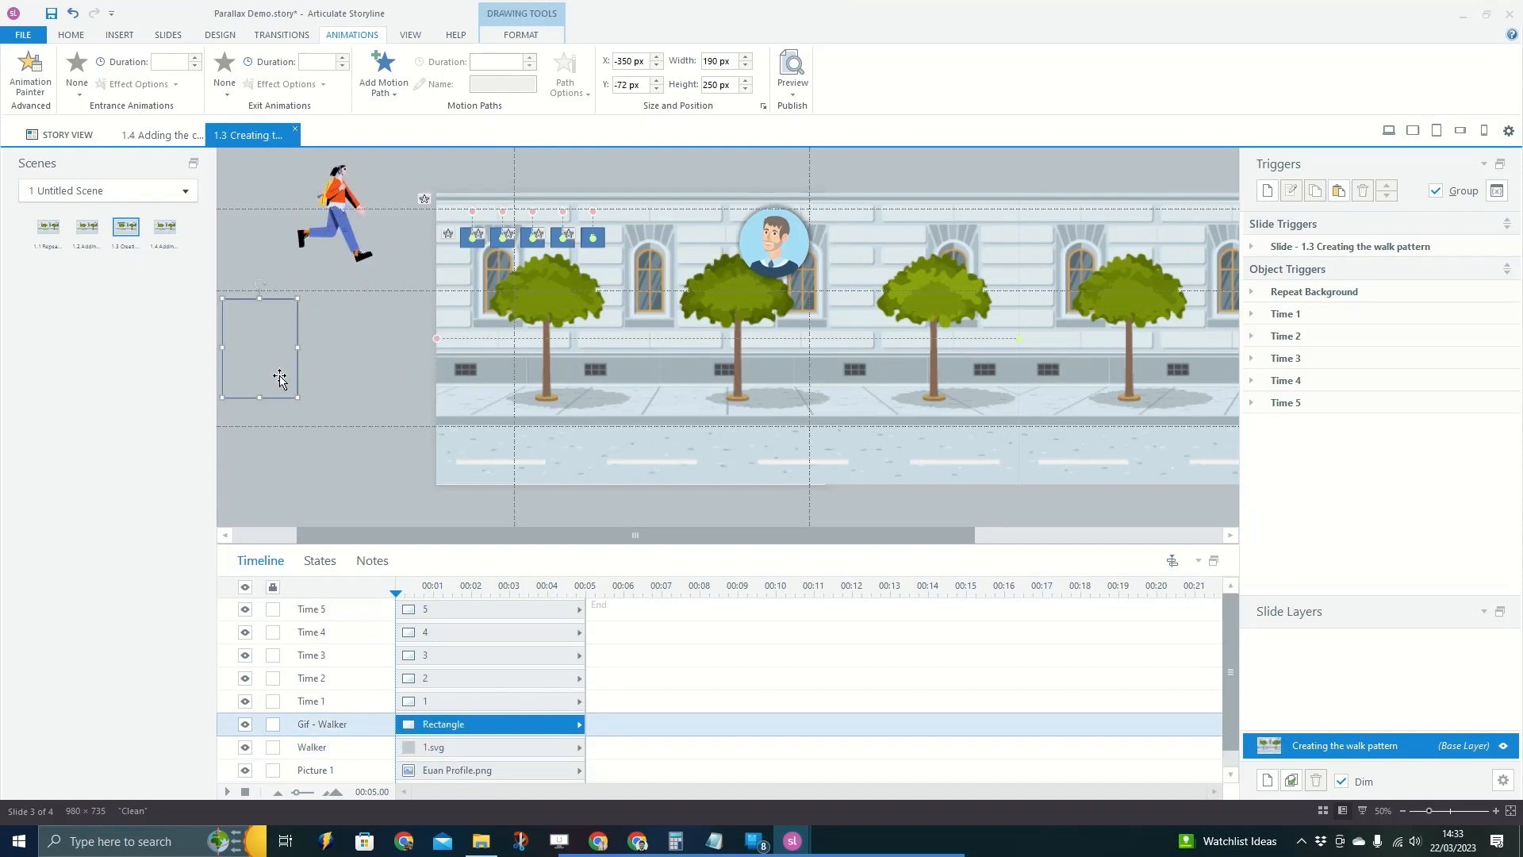
pyautogui.moveTo(282, 351); pyautogui.dragTo(357, 383)
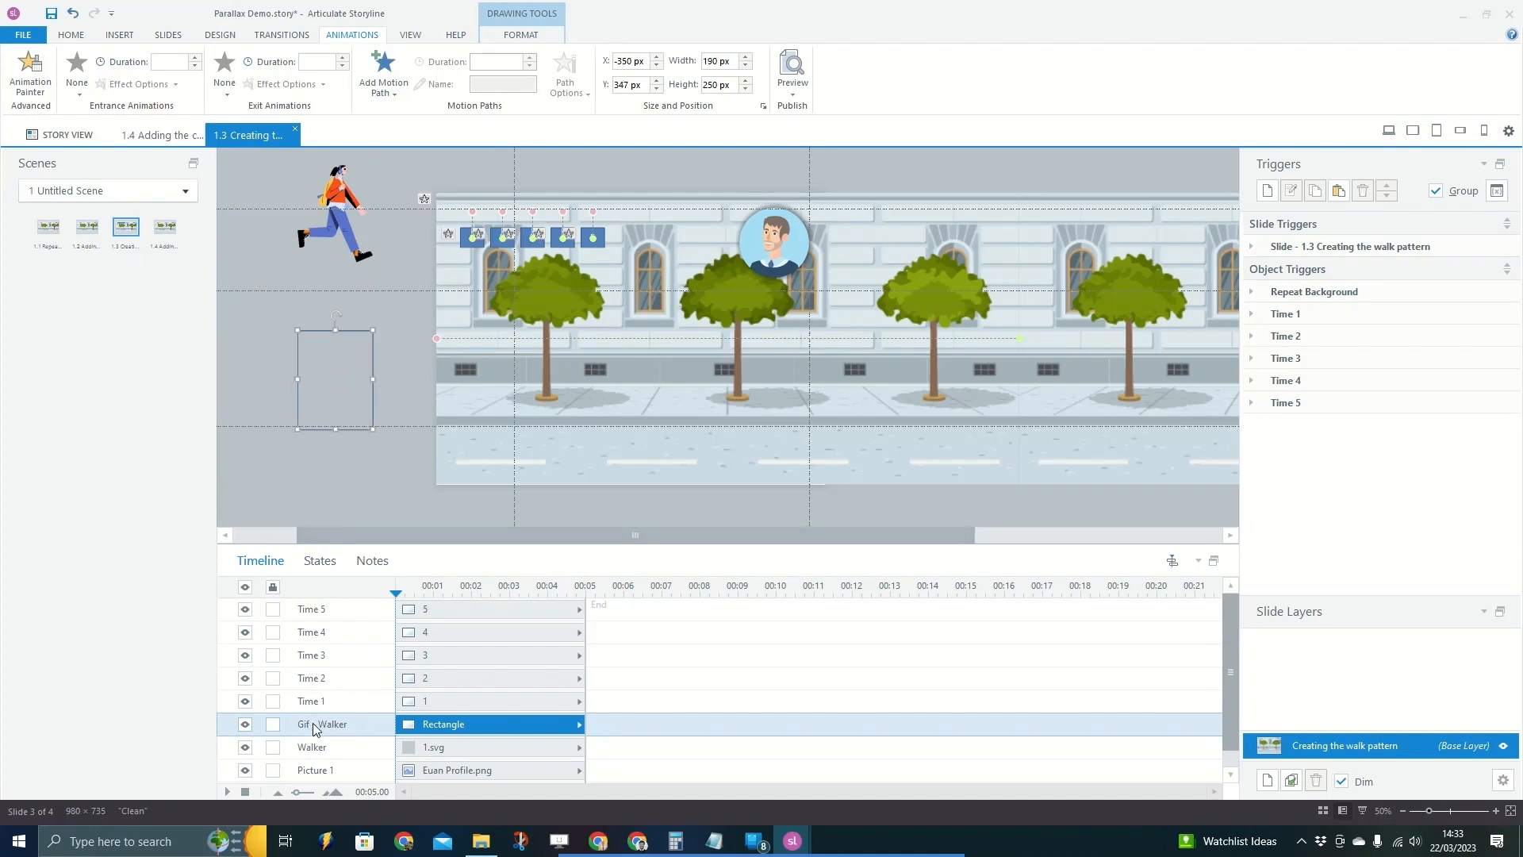
# Examine the walking poses in states 1 to 5 of the Gif - Walker rectangle.
pyautogui.click(325, 563)
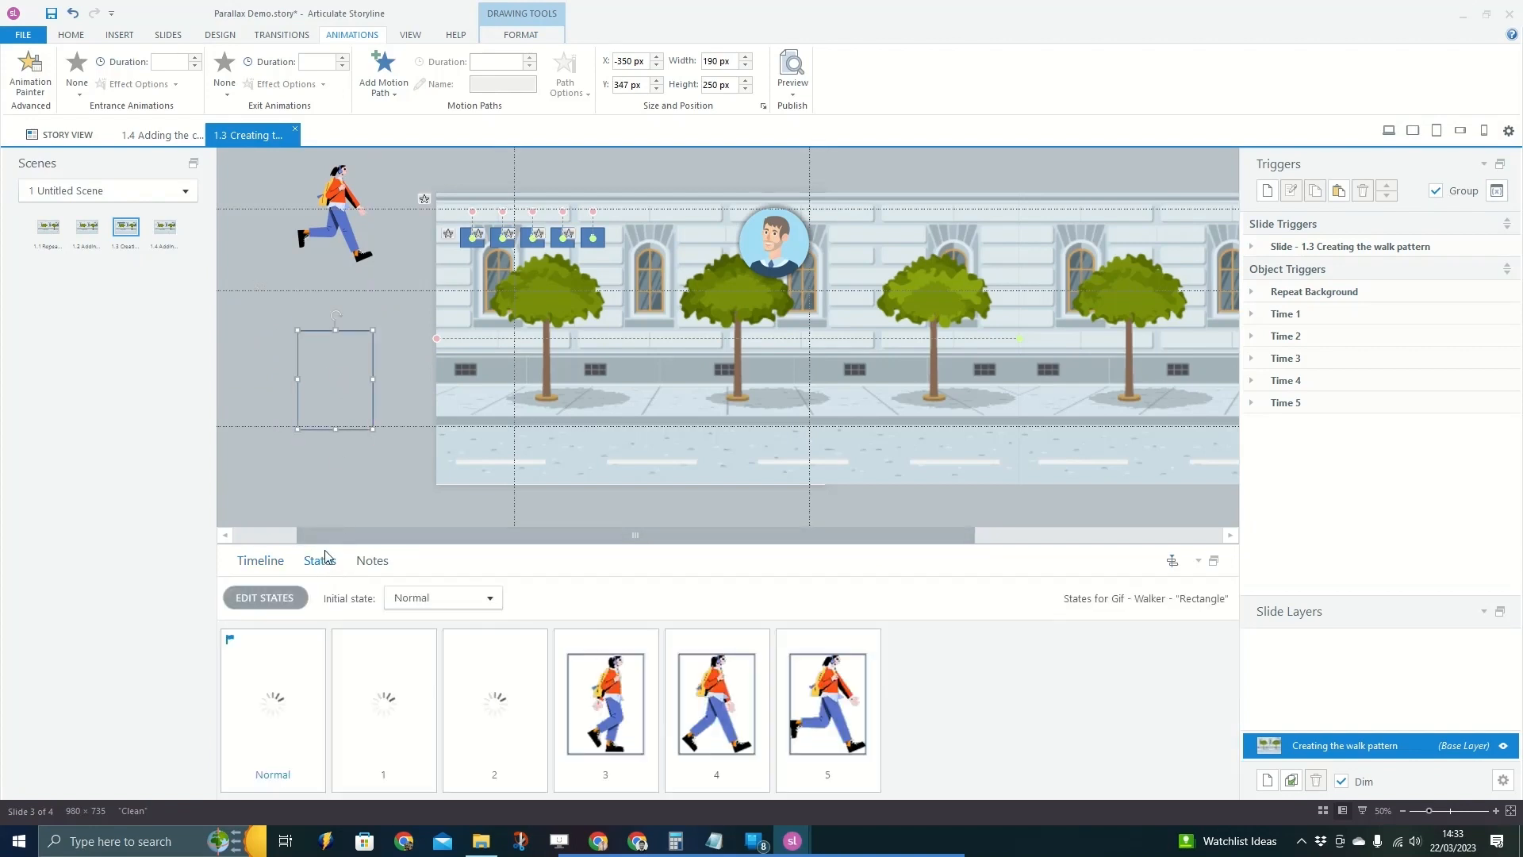
pyautogui.click(395, 735)
pyautogui.click(494, 730)
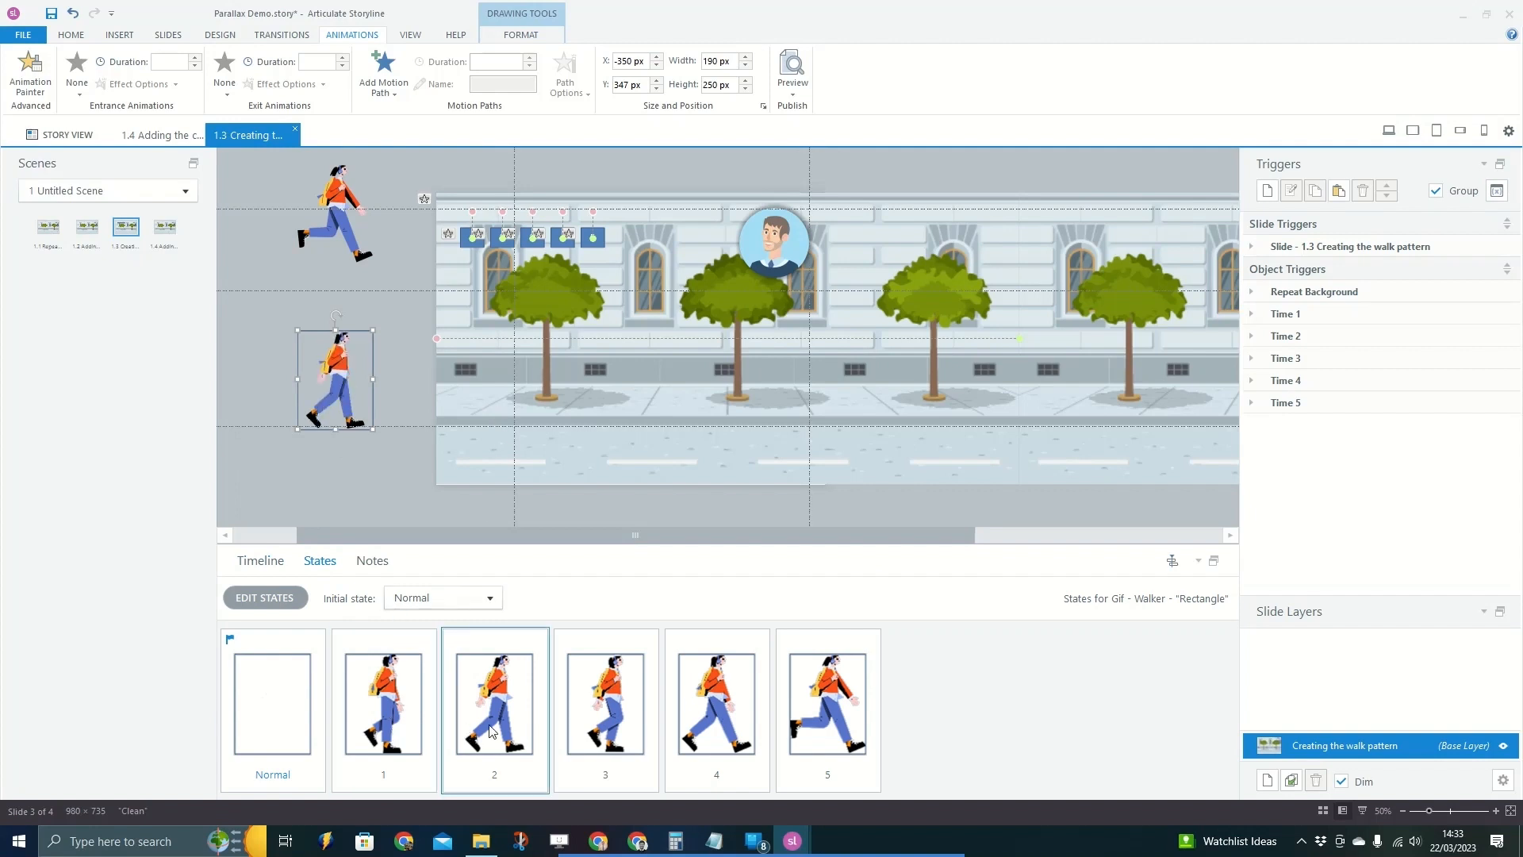
pyautogui.click(587, 723)
pyautogui.click(689, 719)
pyautogui.click(825, 714)
pyautogui.click(710, 718)
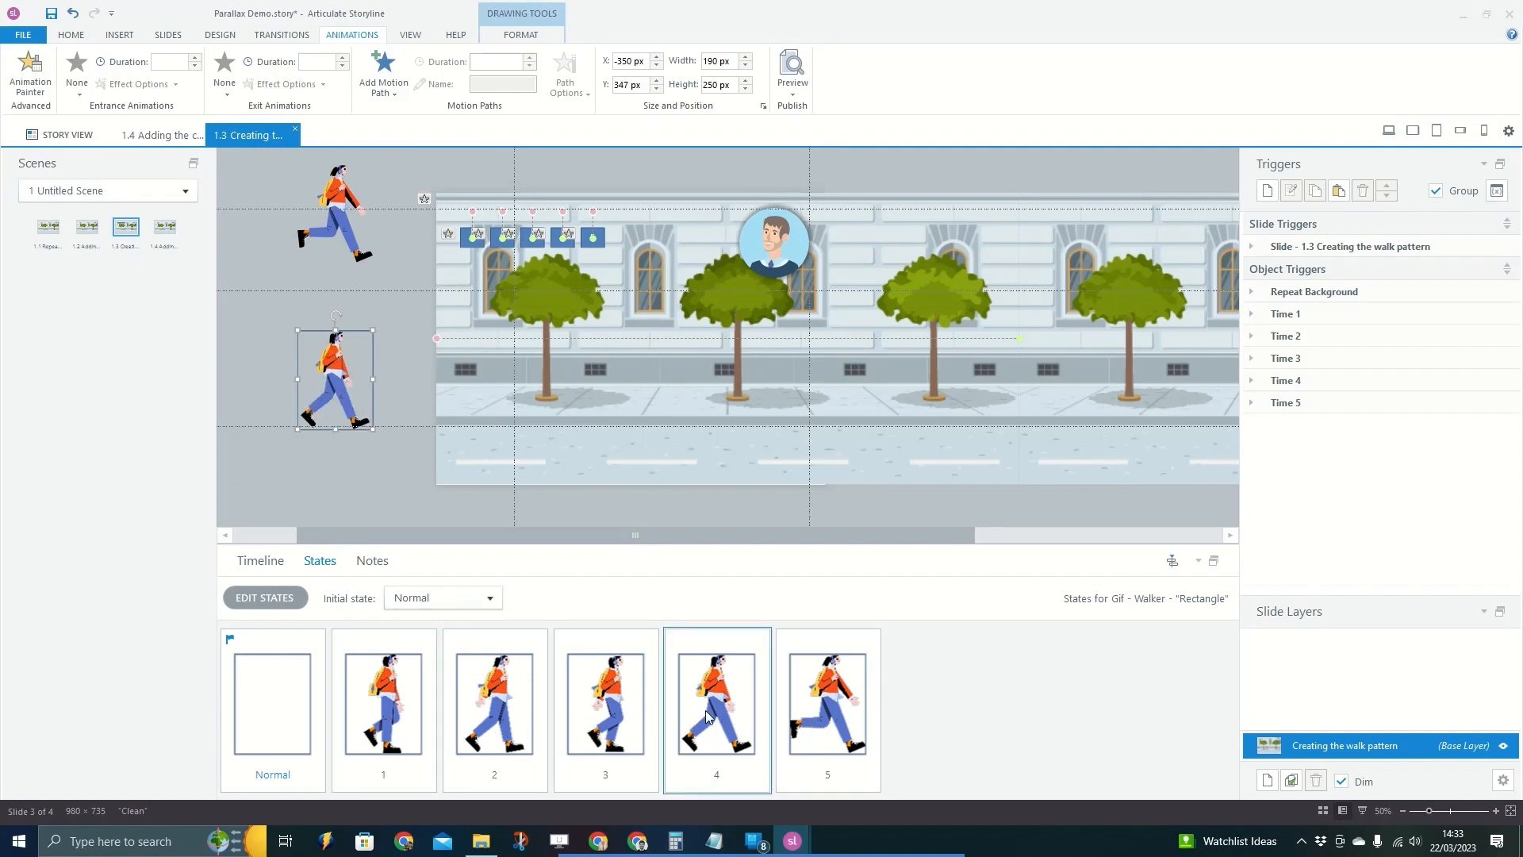
pyautogui.click(642, 718)
pyautogui.click(478, 705)
pyautogui.click(394, 701)
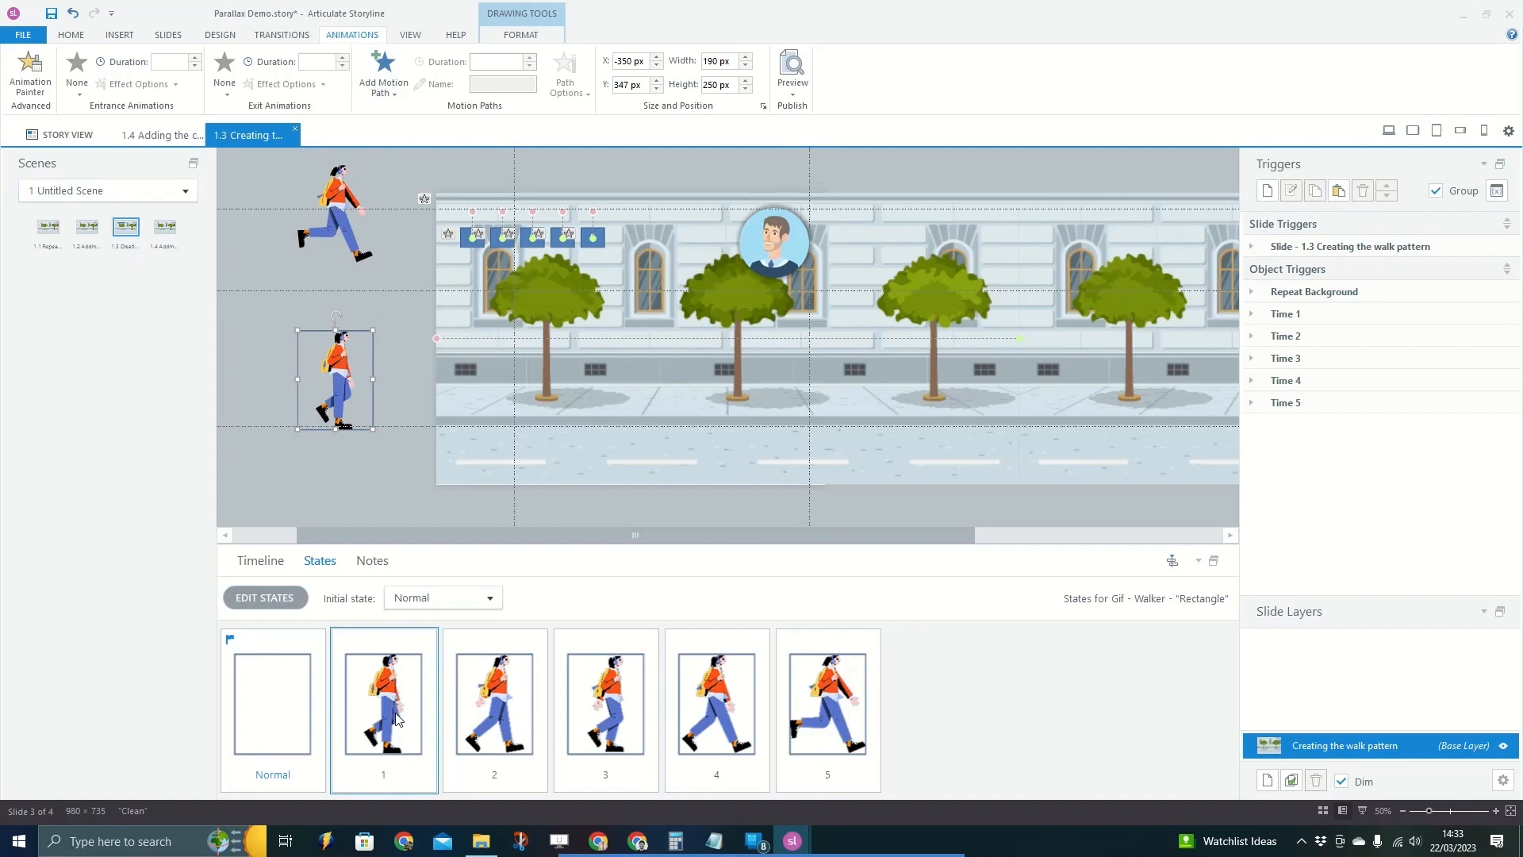
pyautogui.click(513, 709)
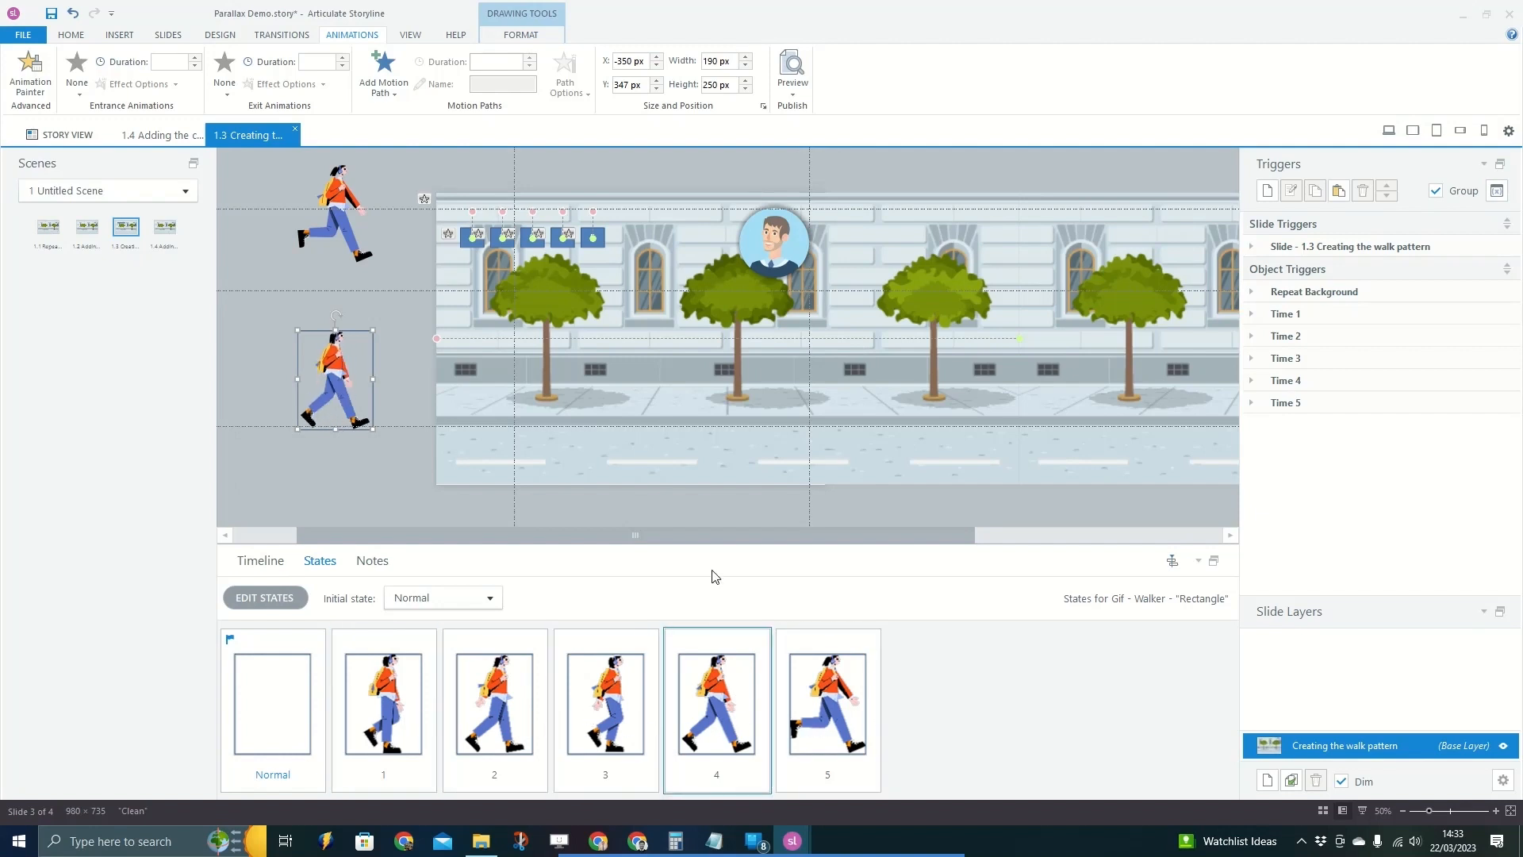
# Compare the poses with the Freepik walk cycle in Chrome, and return to the Gif - Walker states in Storyline.
pyautogui.hotkey('alt', 'Tab')
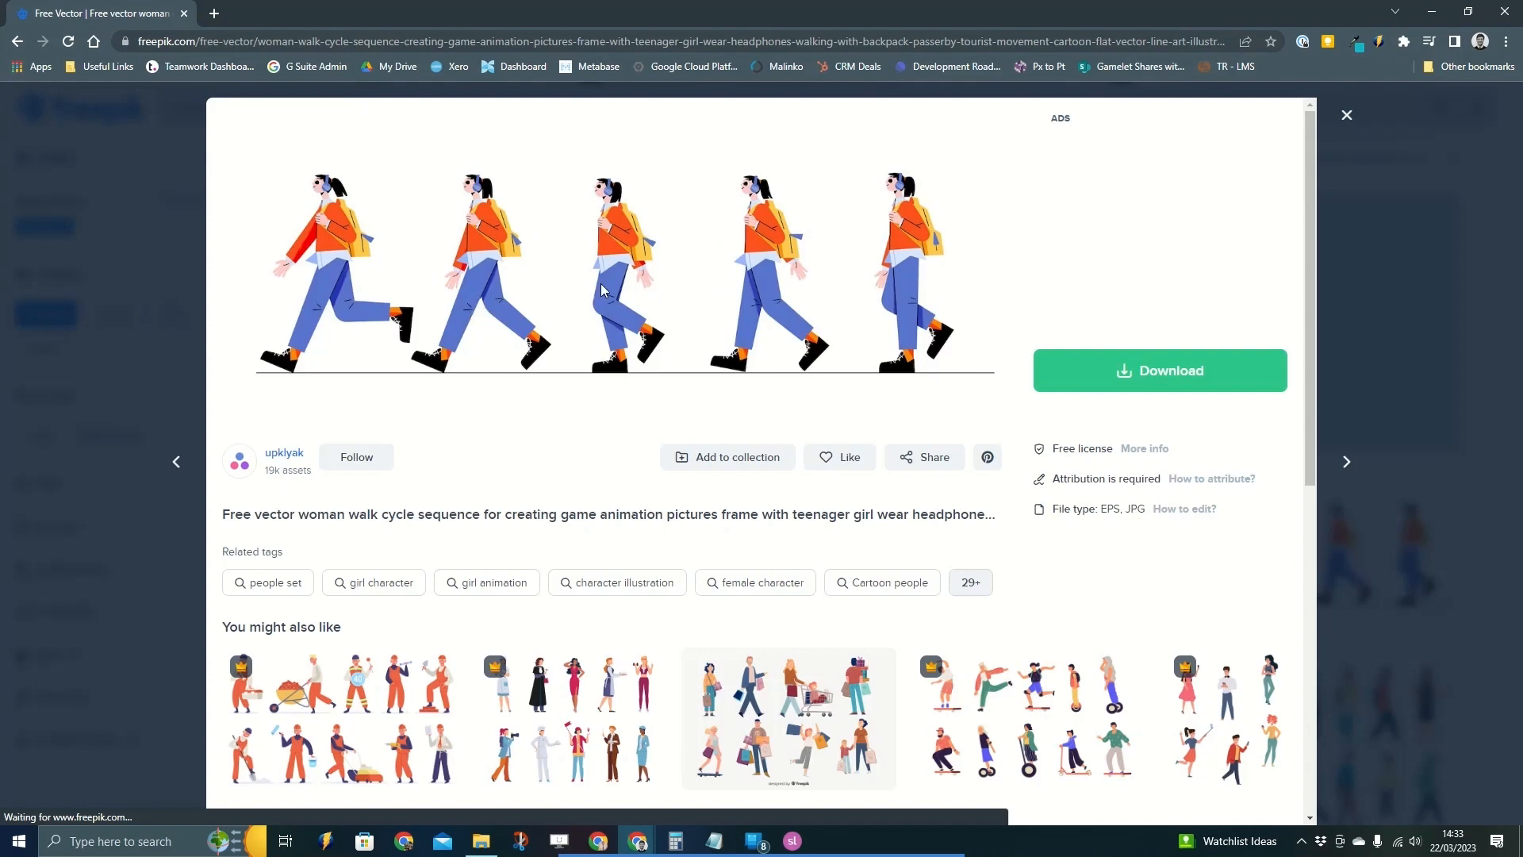
pyautogui.hotkey('alt', 'Tab')
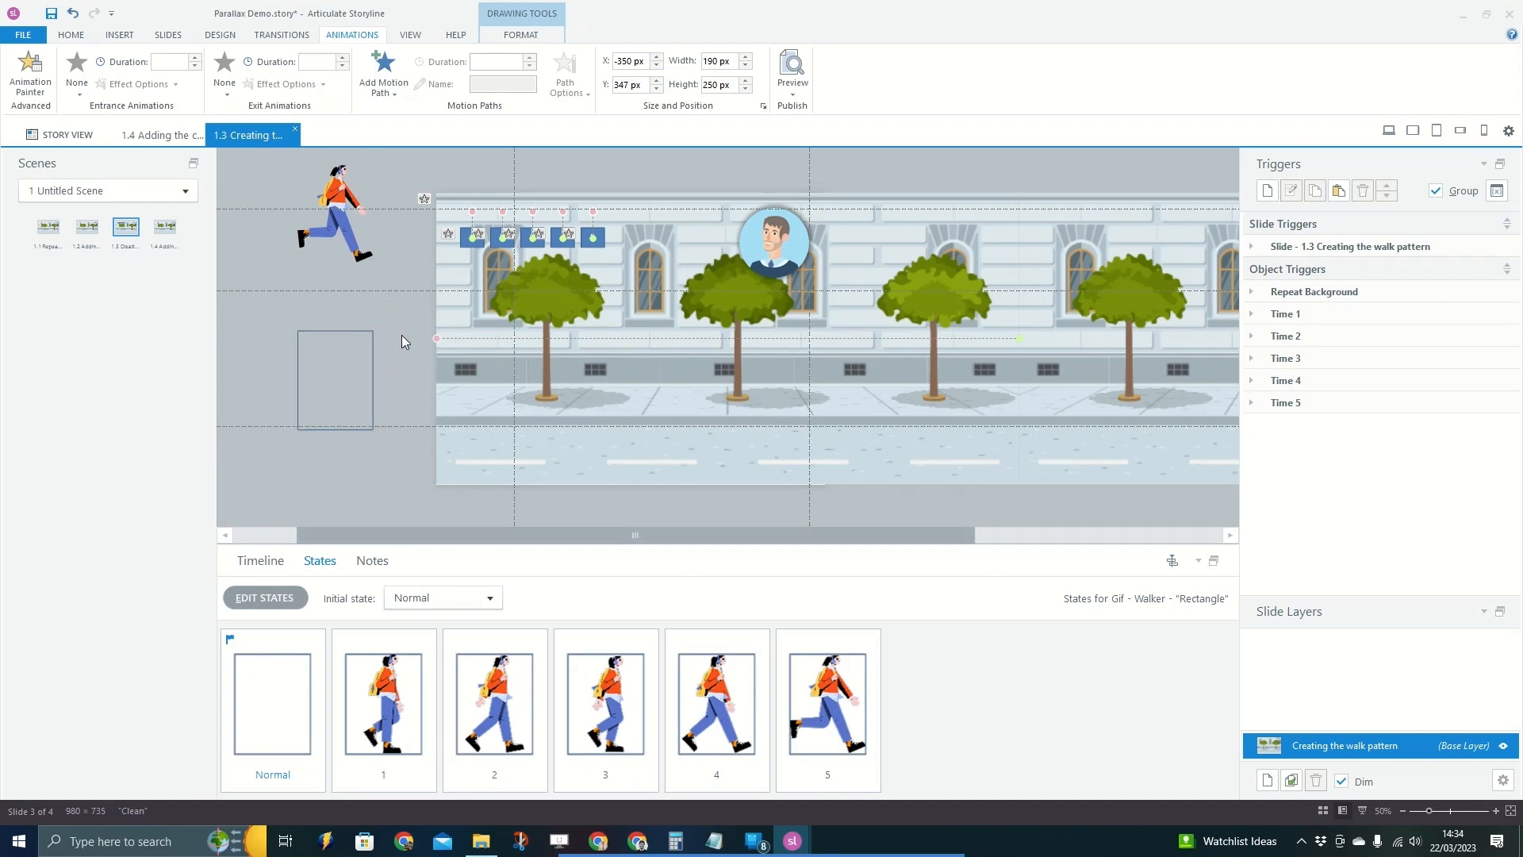
pyautogui.click(265, 561)
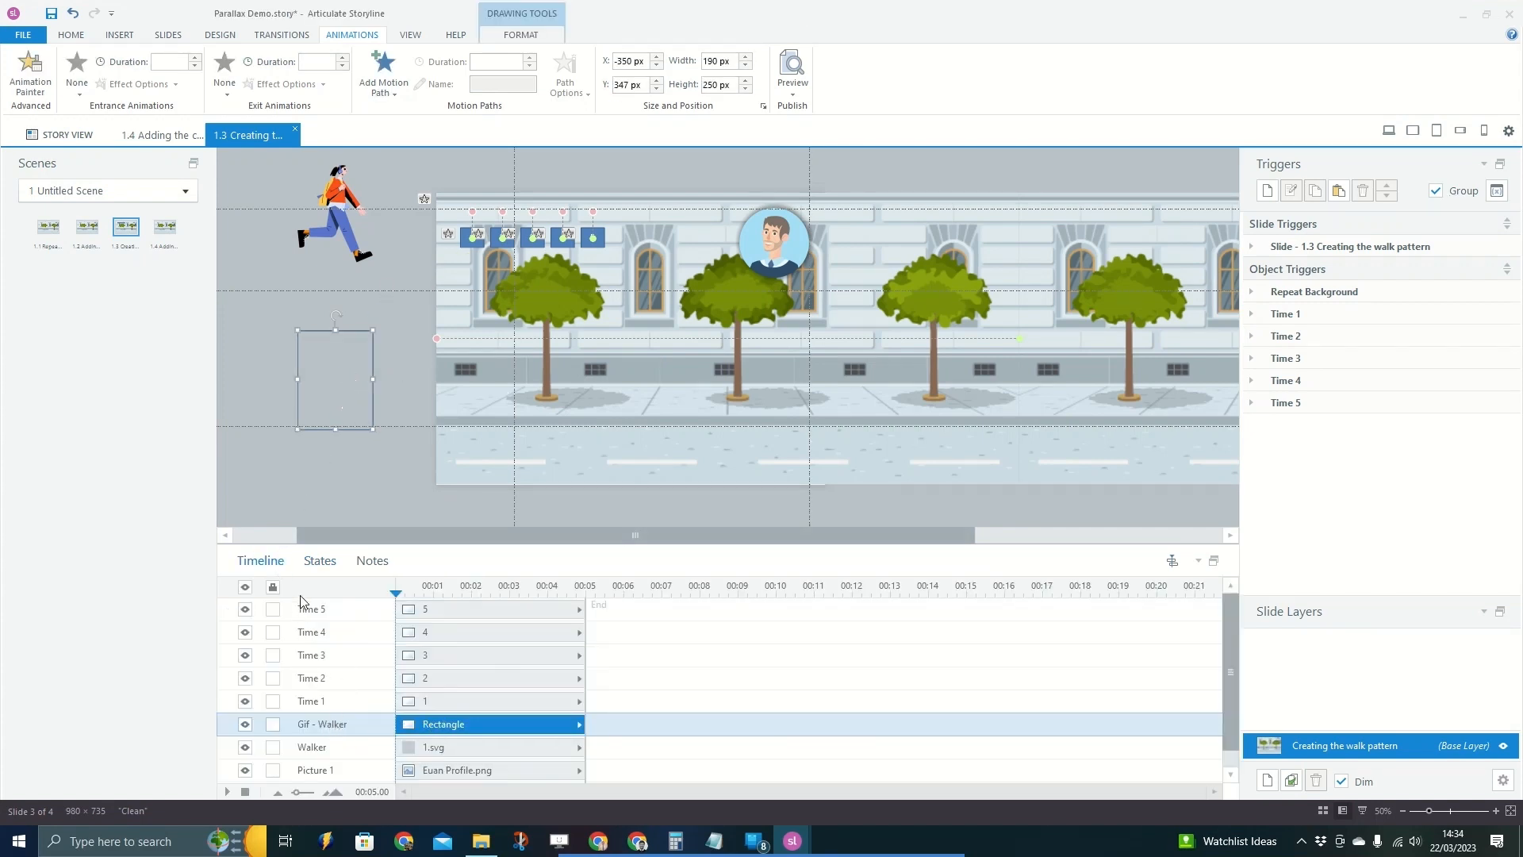
pyautogui.click(318, 563)
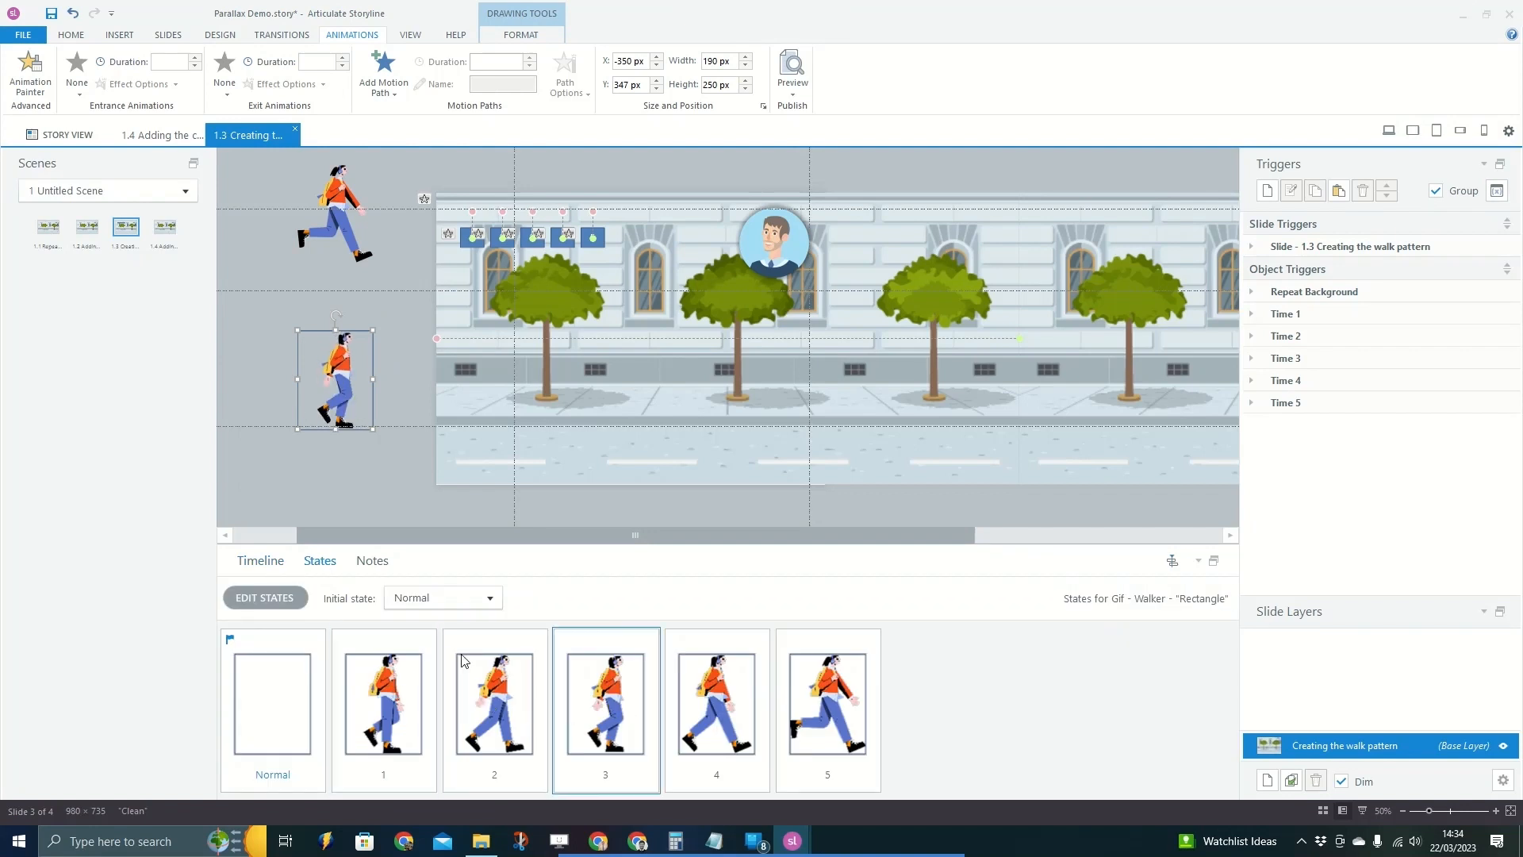
# Examine the picture fill source files 1.png to 5.png for state 1 of the Gif - Walker rectangle, without inserting one, and view state 2.
pyautogui.click(284, 606)
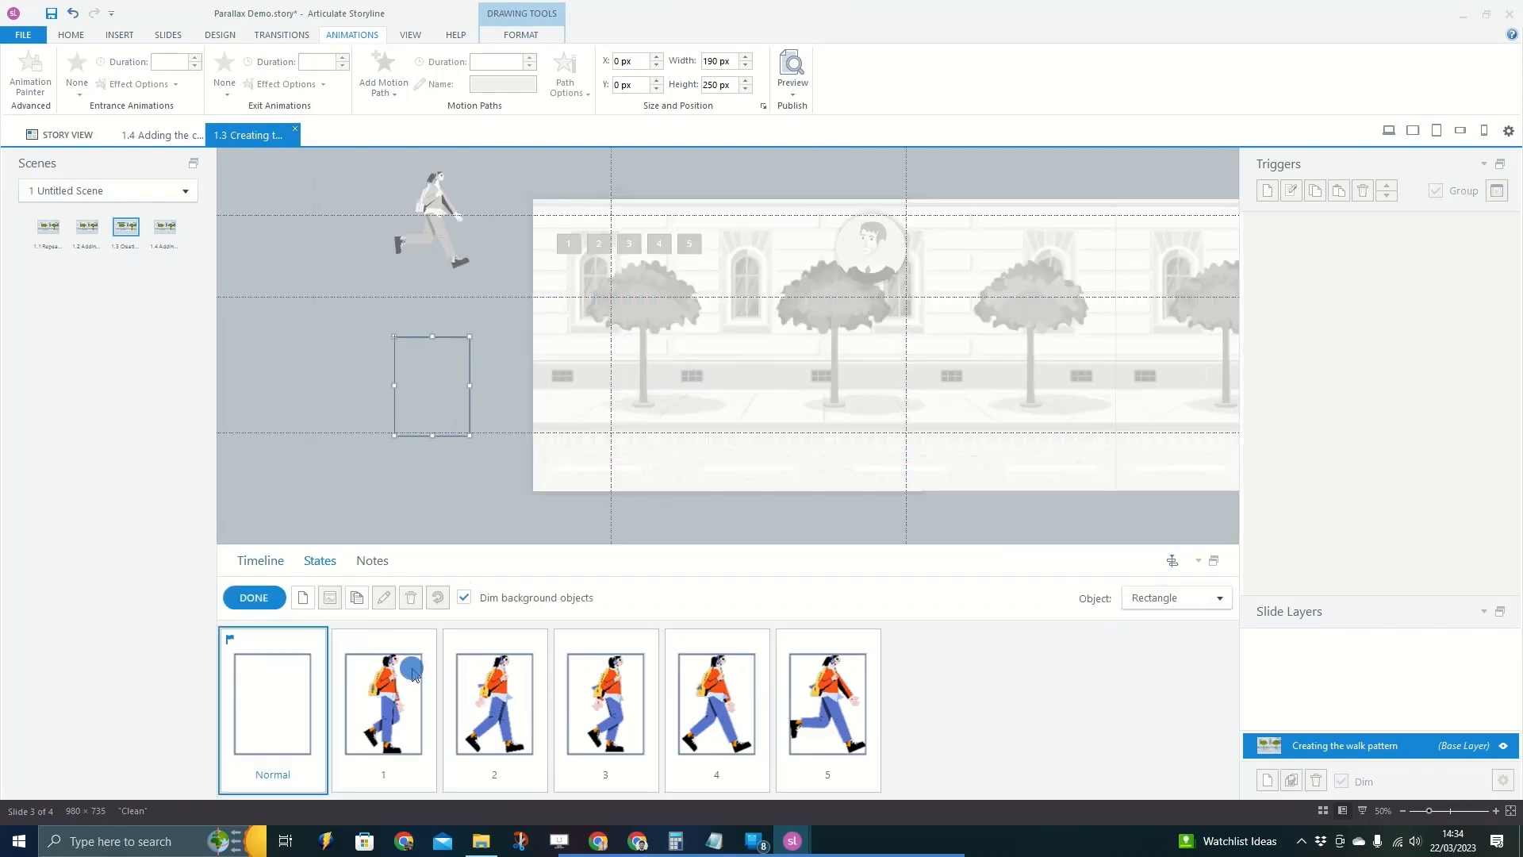
pyautogui.click(521, 34)
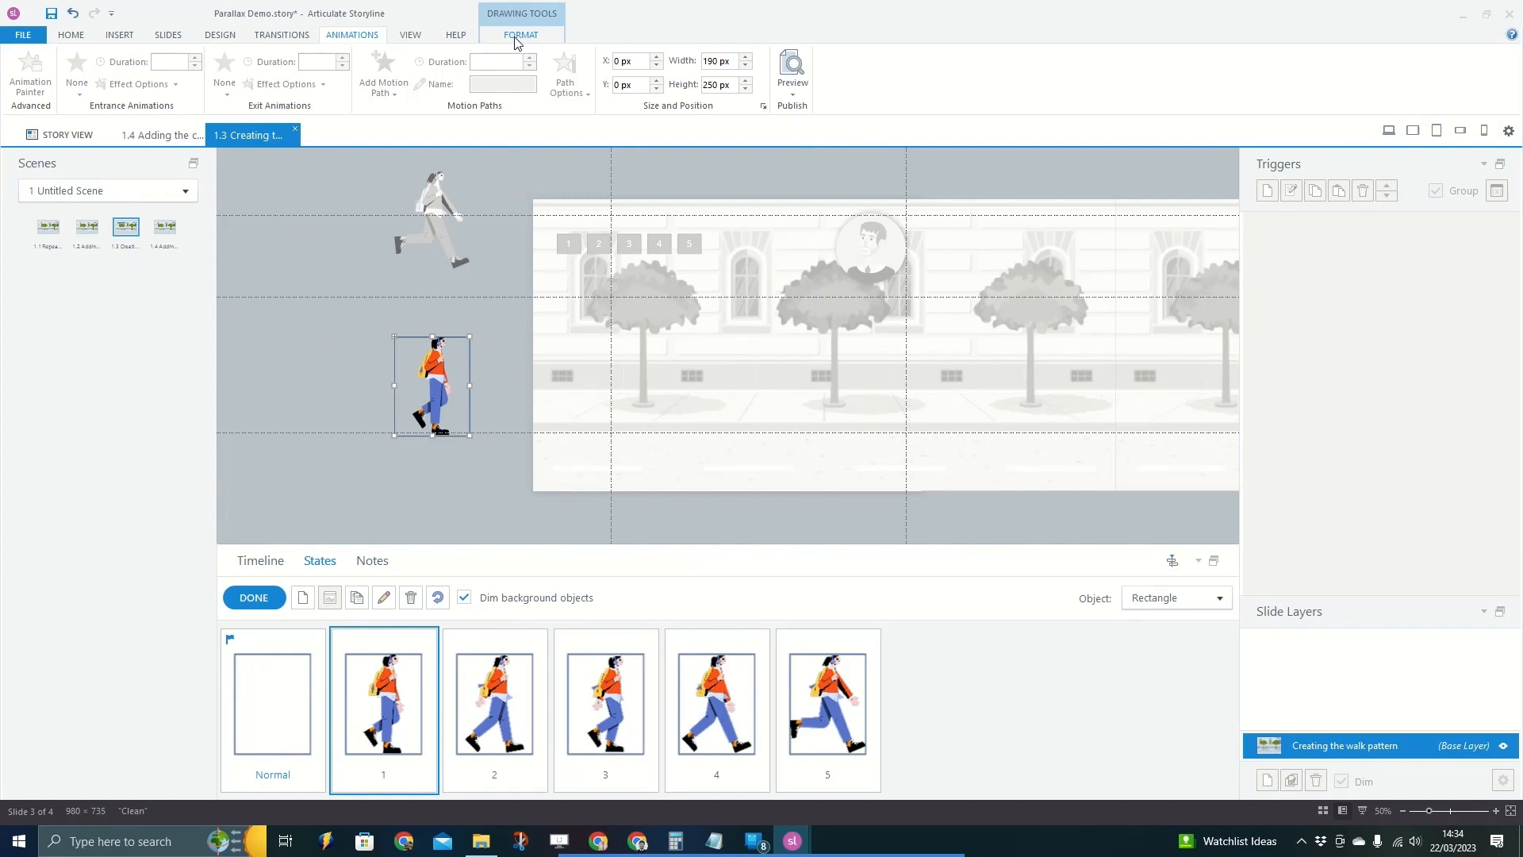
pyautogui.click(697, 57)
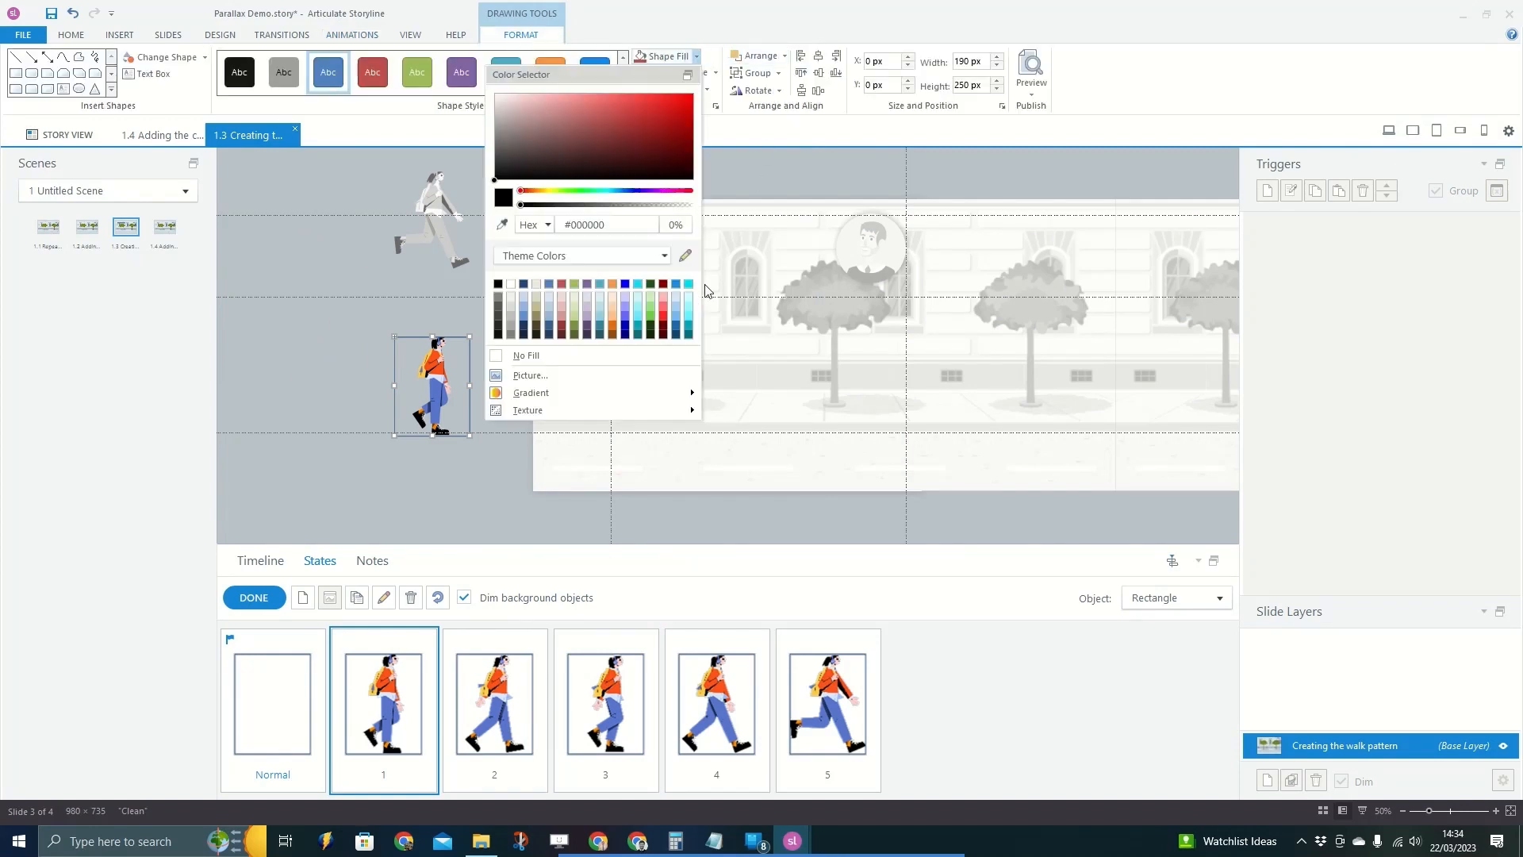
pyautogui.click(593, 384)
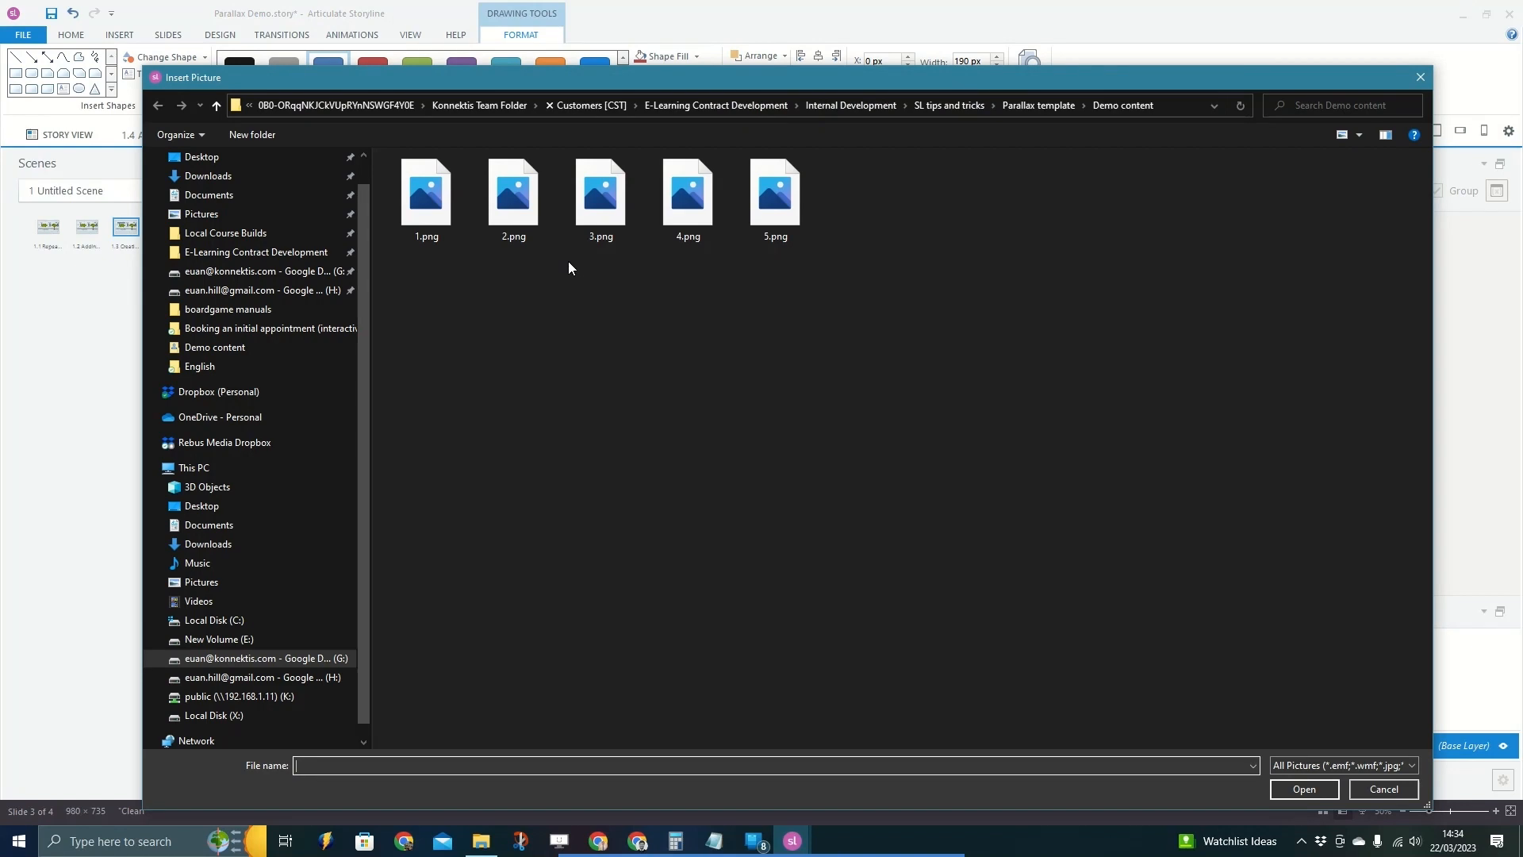
pyautogui.click(426, 197)
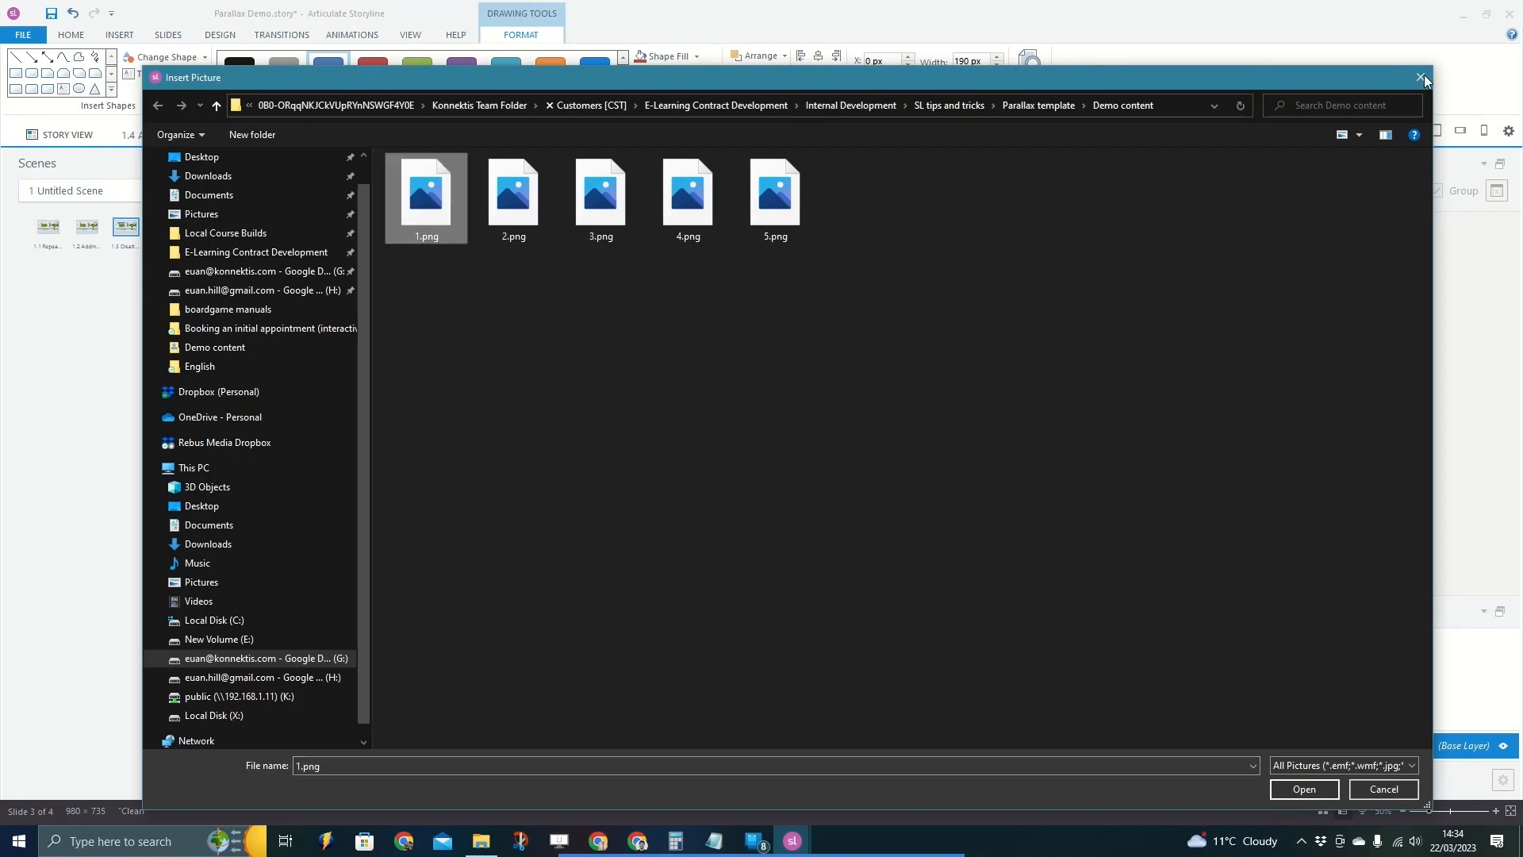
pyautogui.click(759, 213)
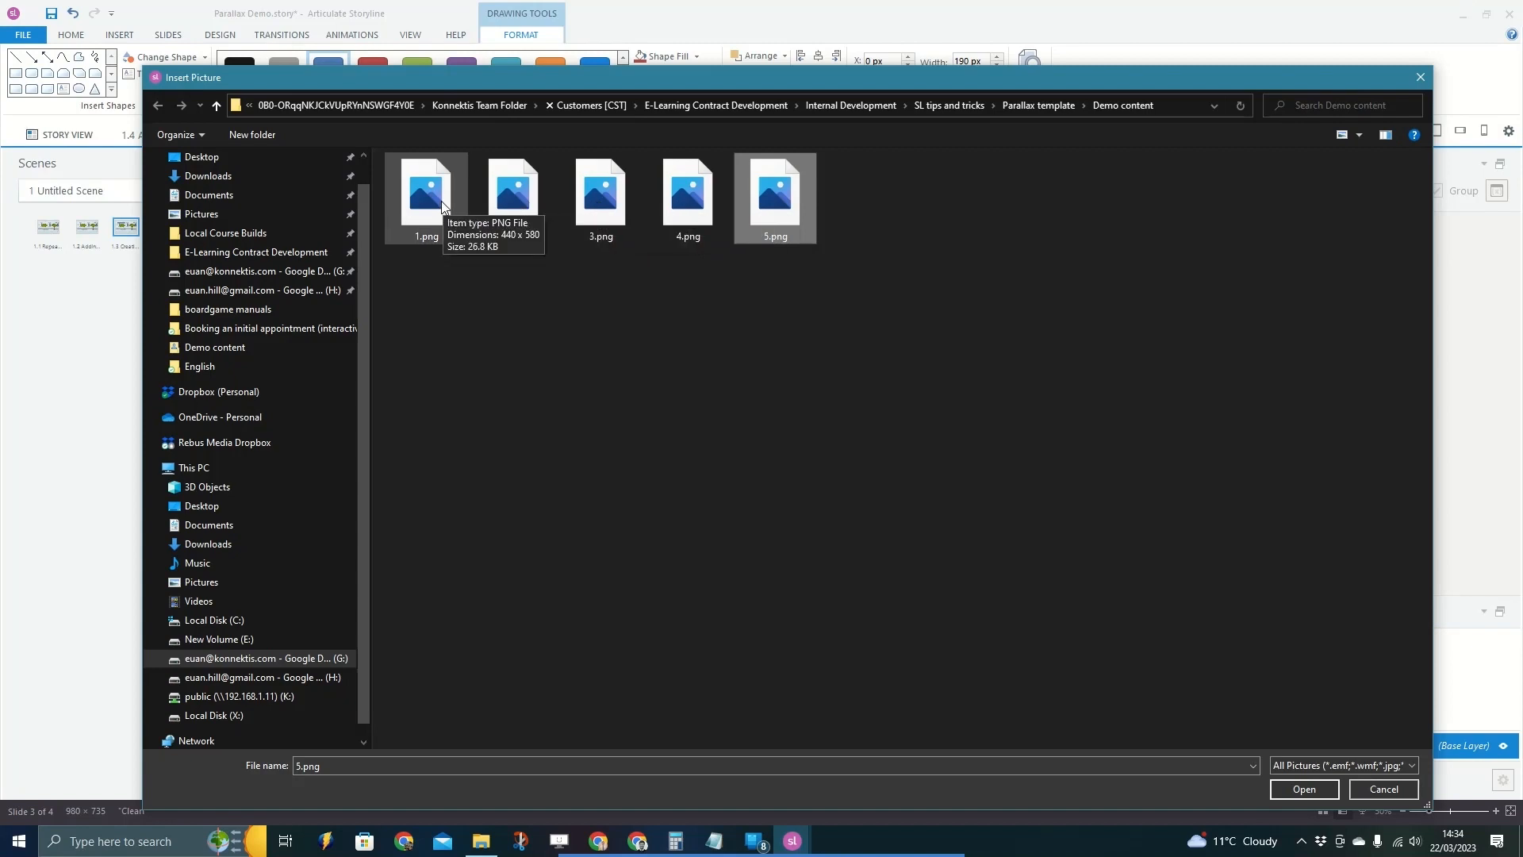
pyautogui.click(1418, 84)
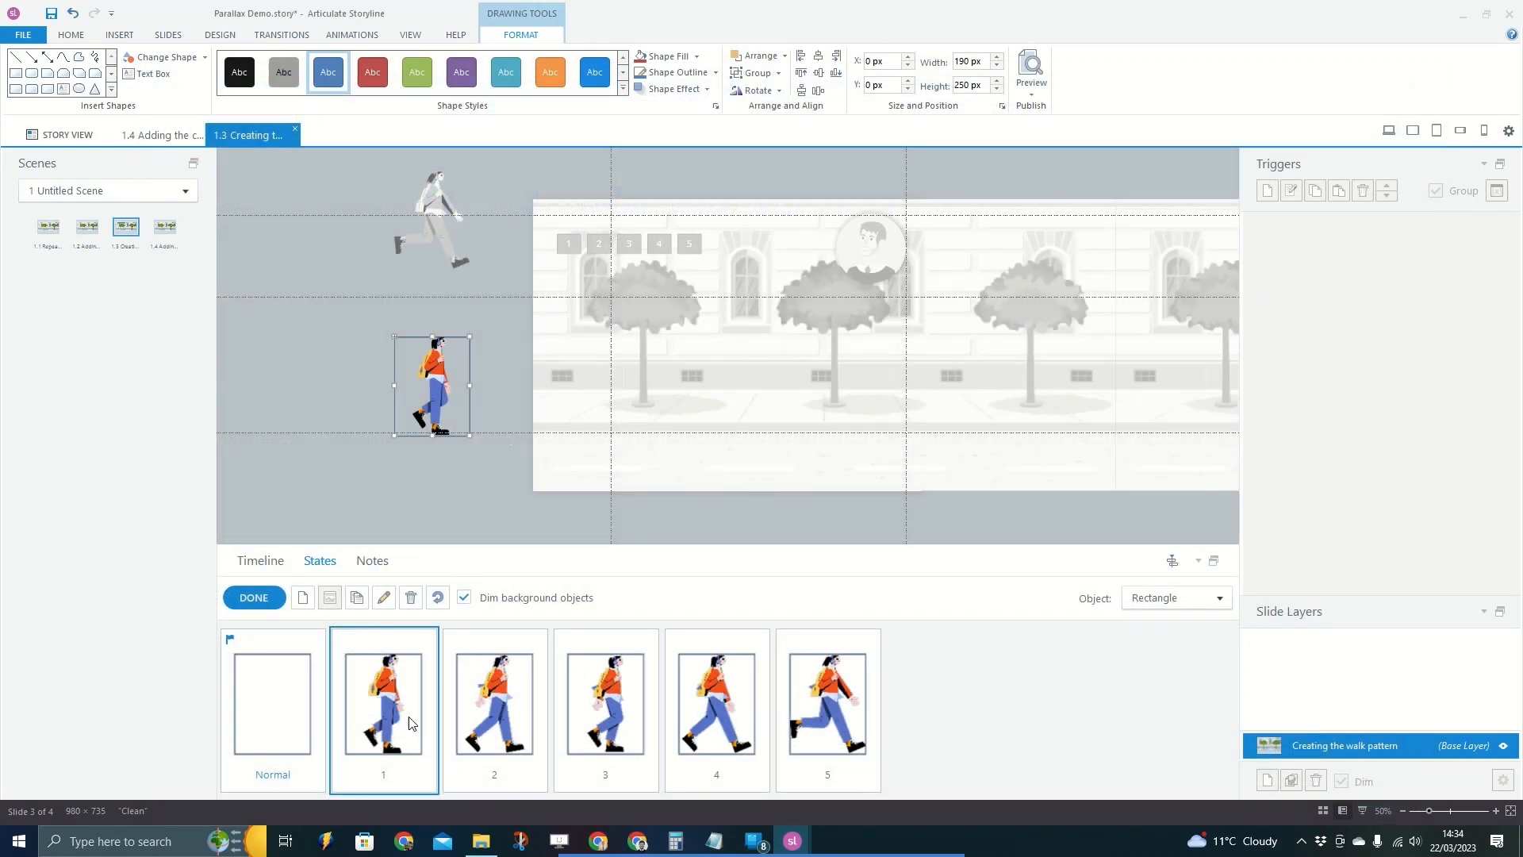
pyautogui.click(493, 713)
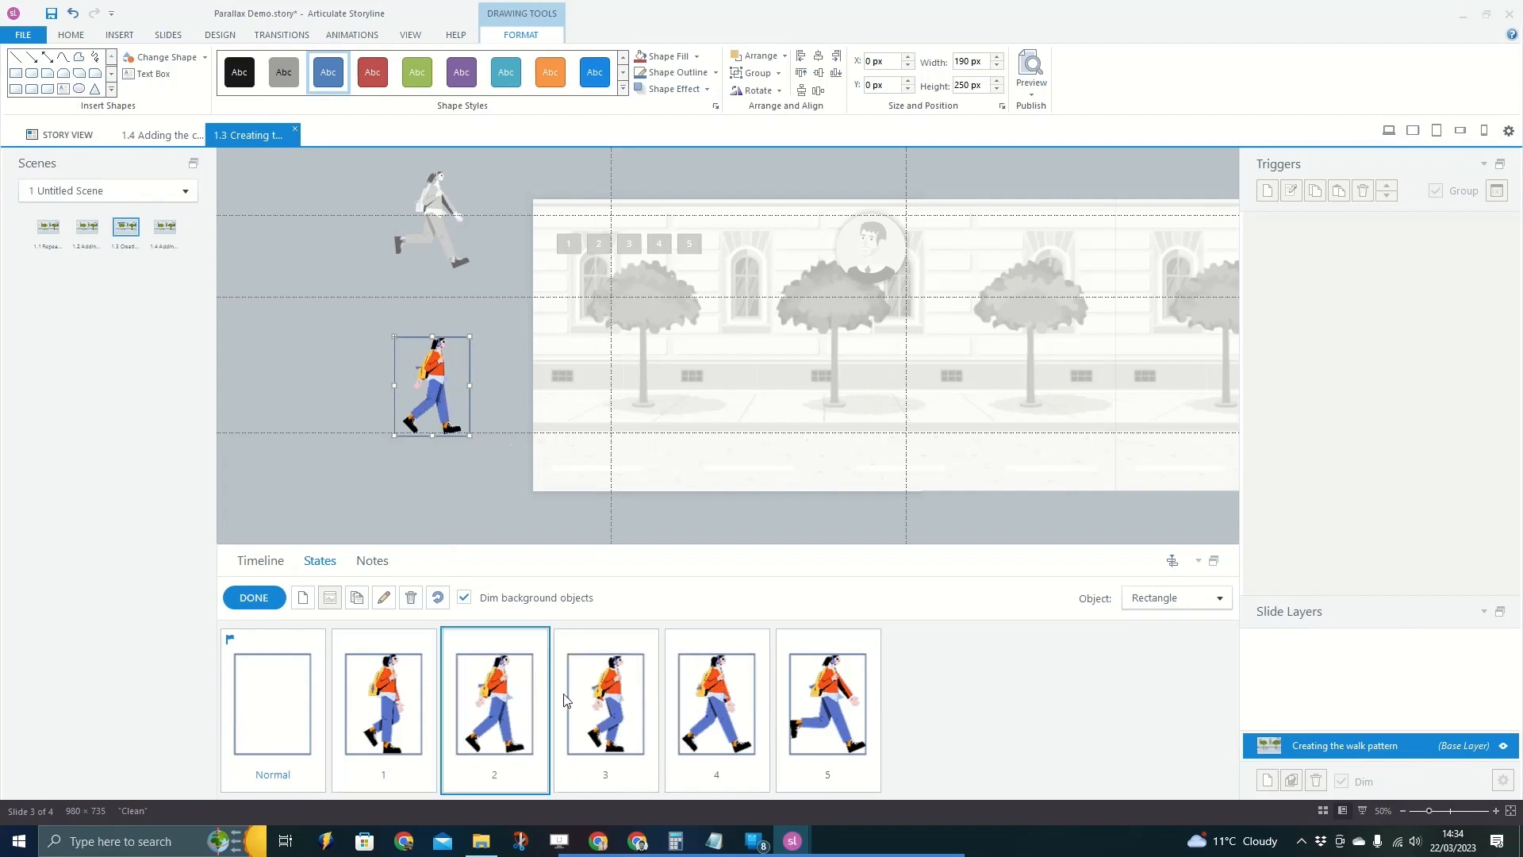
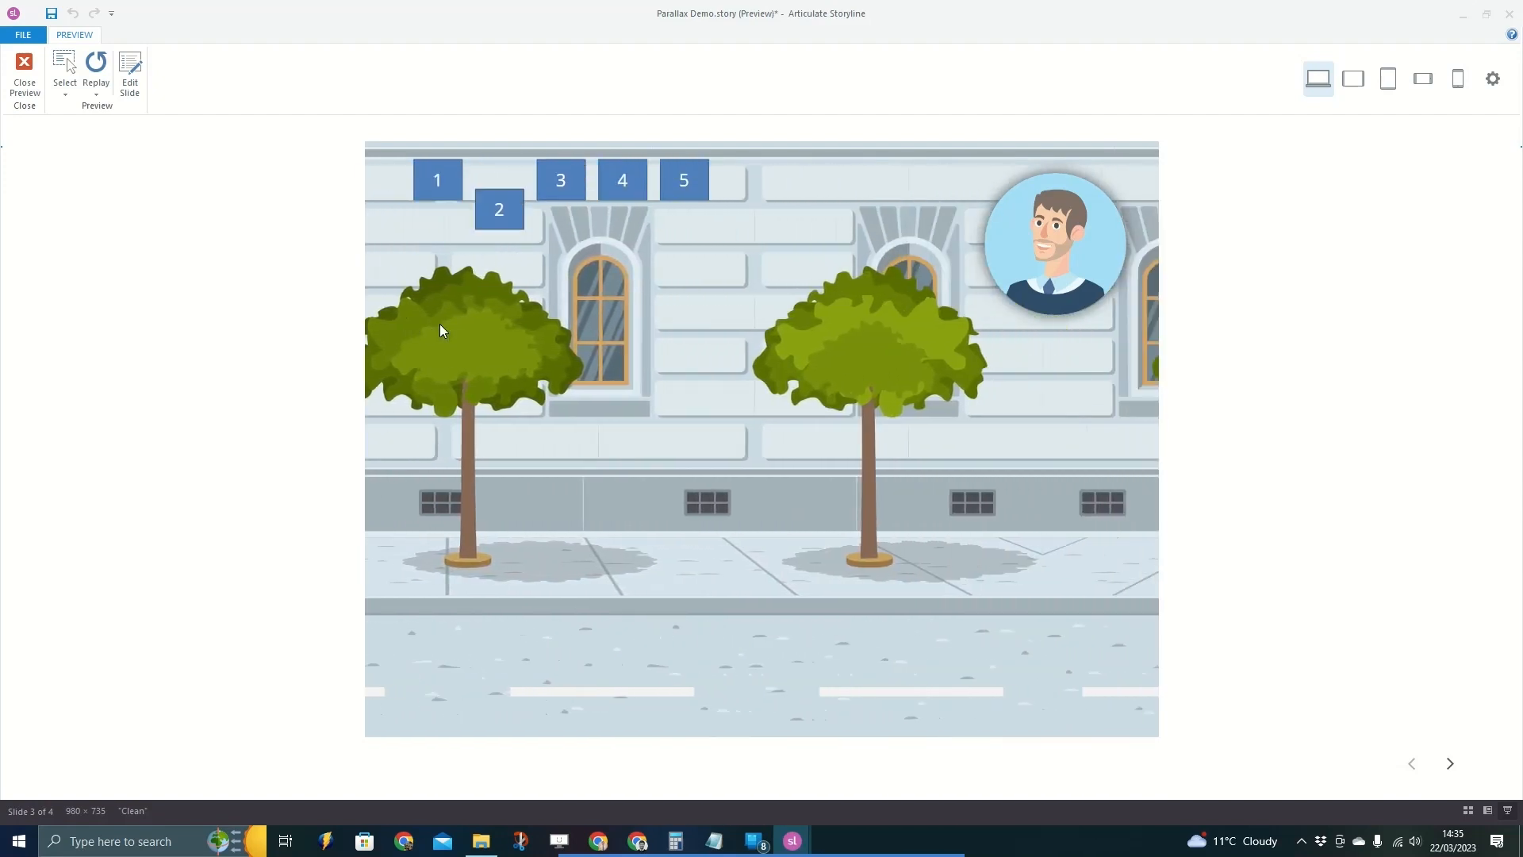
# Close the preview, look over slides 1.2, 1.1 and 1.3, and return to slide 1.1, Repeating the image.
pyautogui.press('Escape')
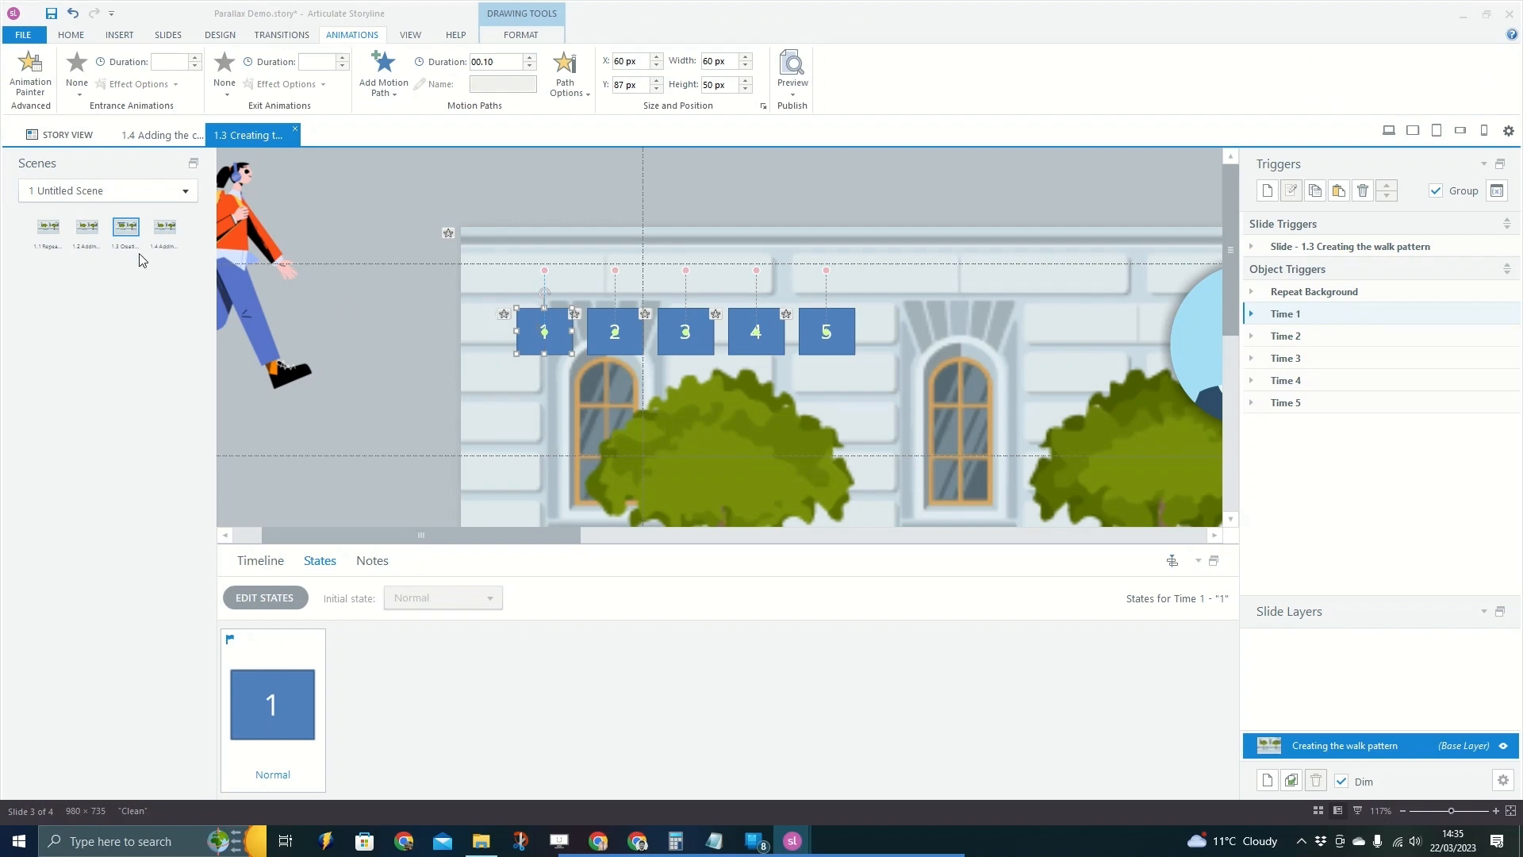
pyautogui.click(86, 230)
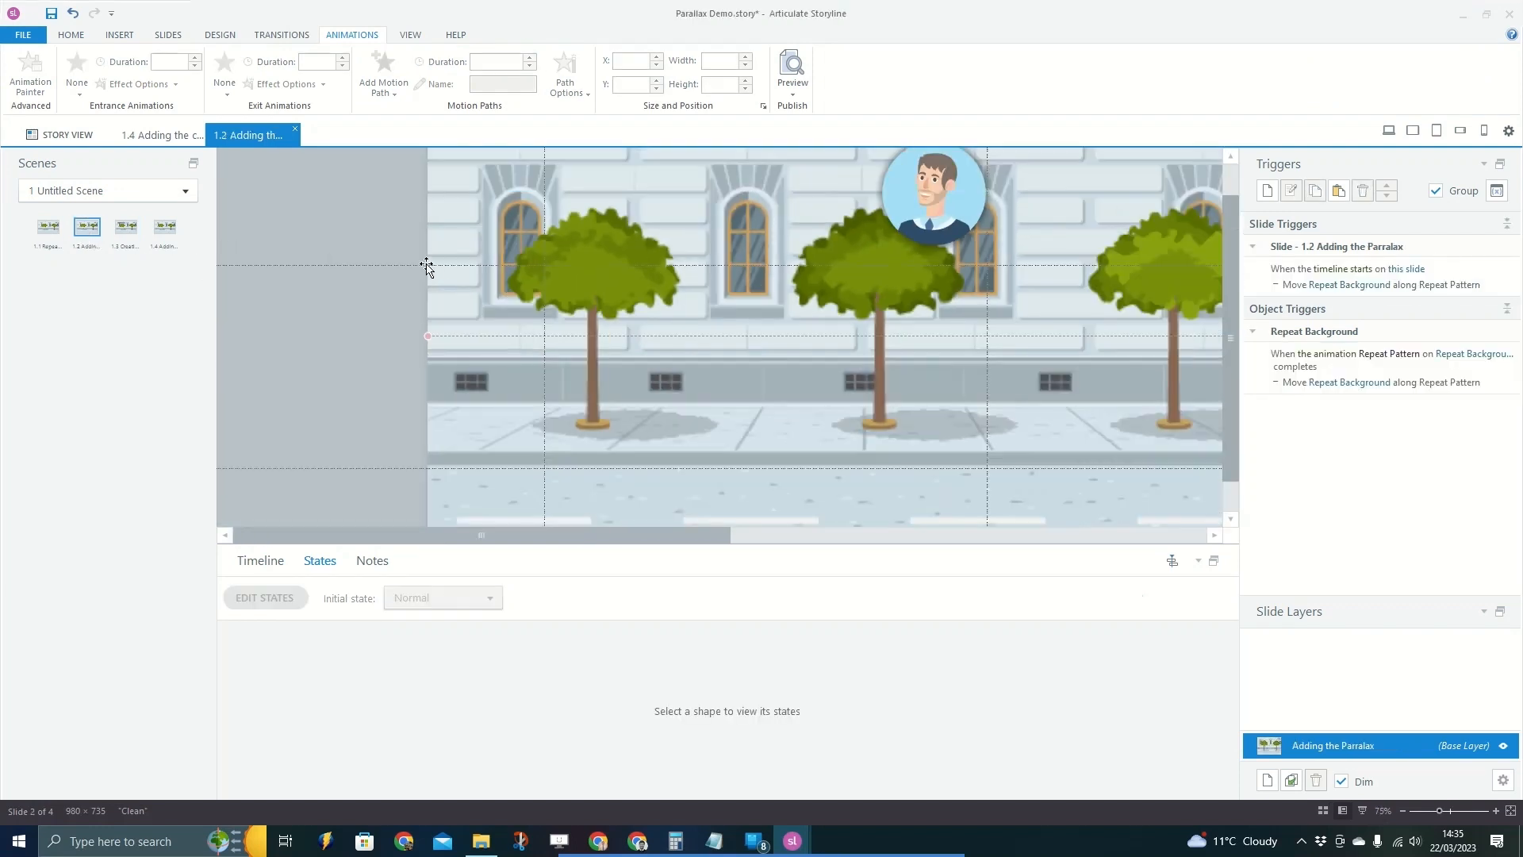
pyautogui.click(47, 227)
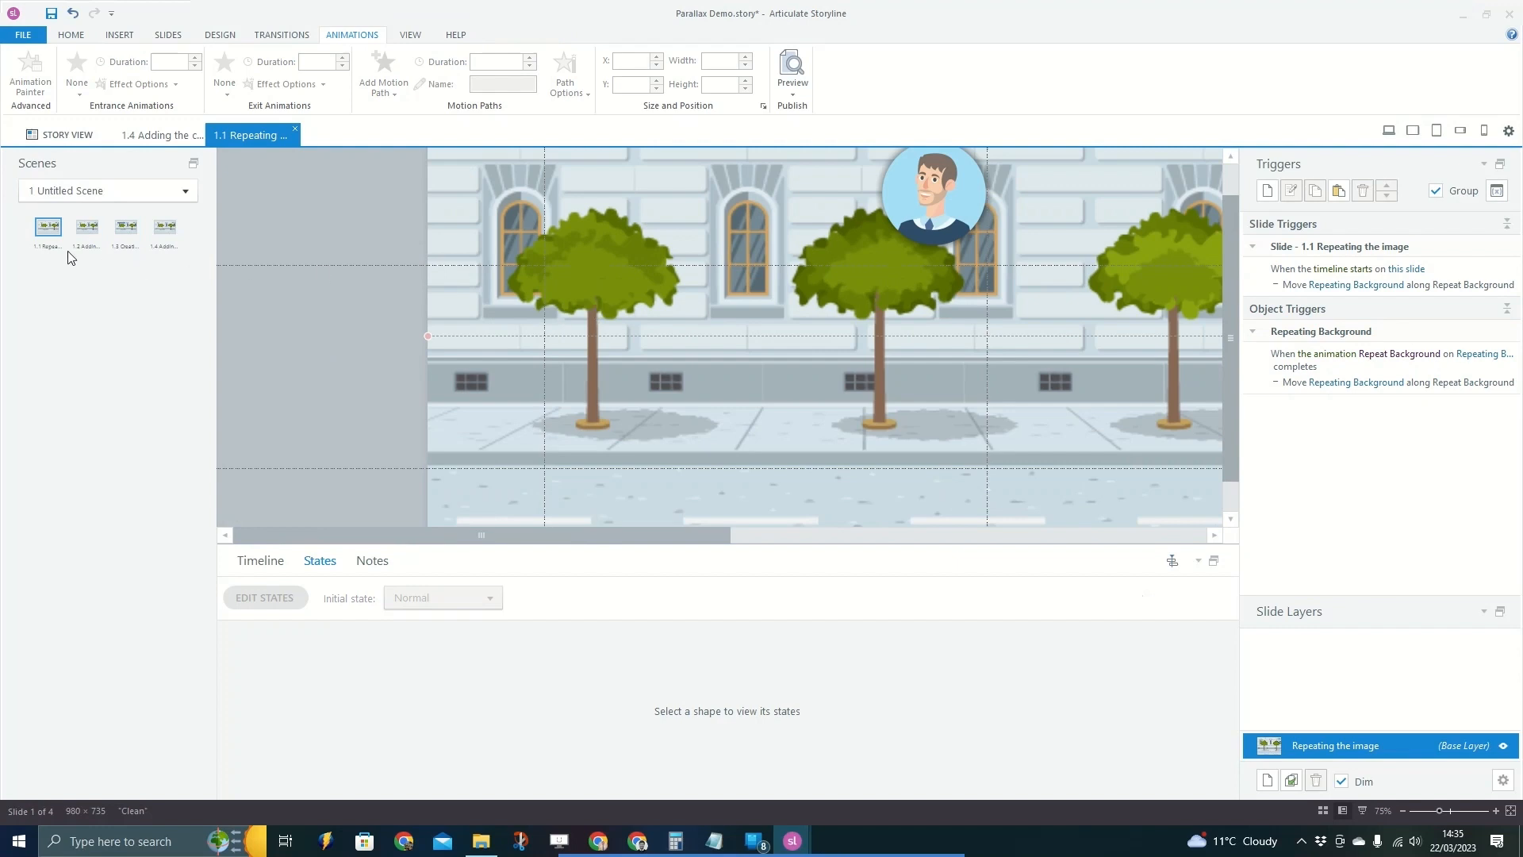
pyautogui.scroll(1, 588, 373)
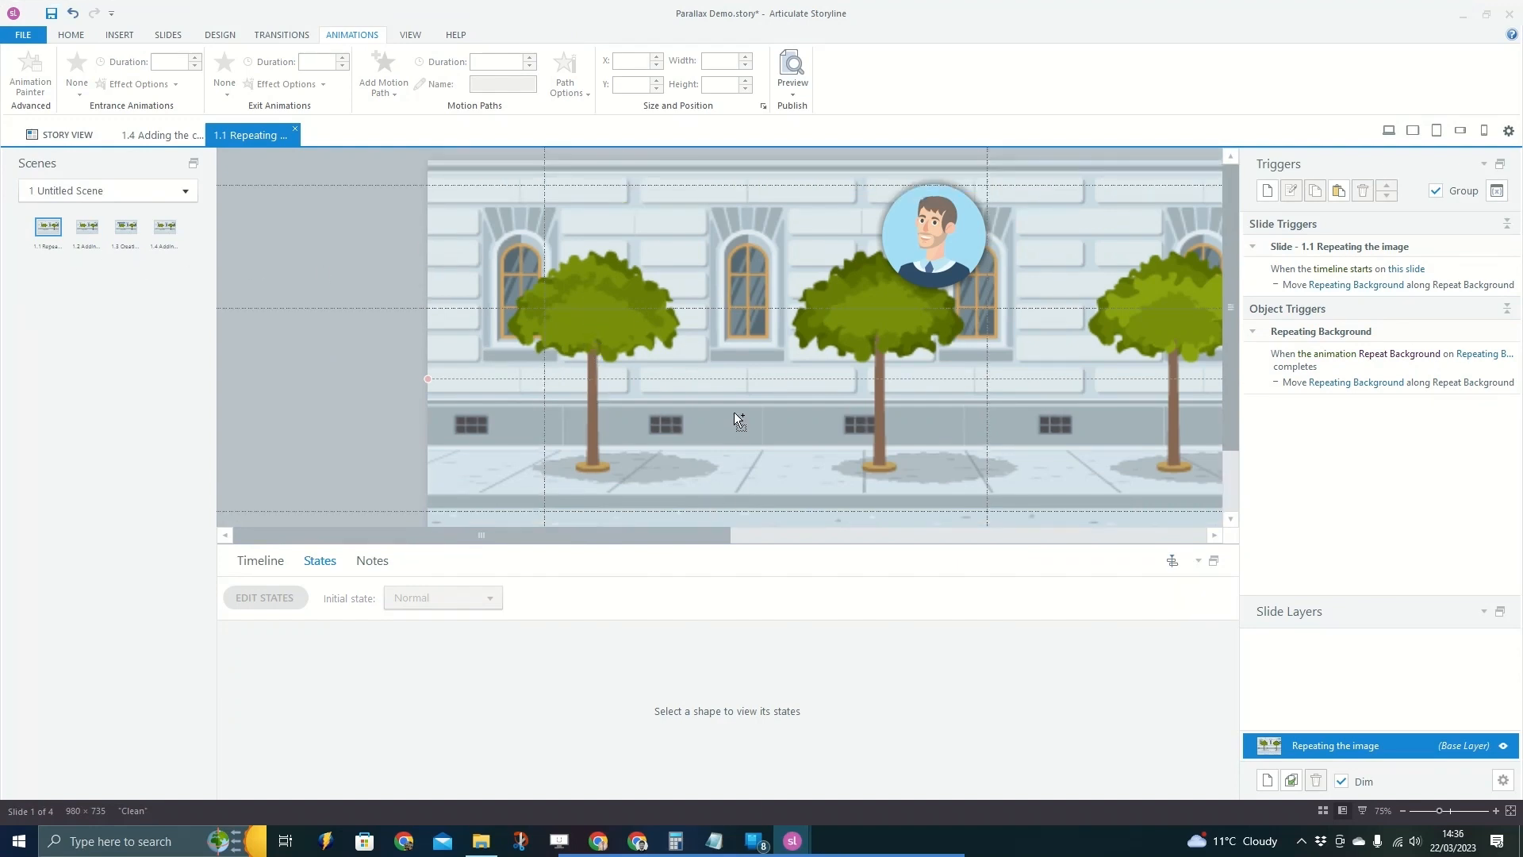
pyautogui.scroll(-2, 798, 359)
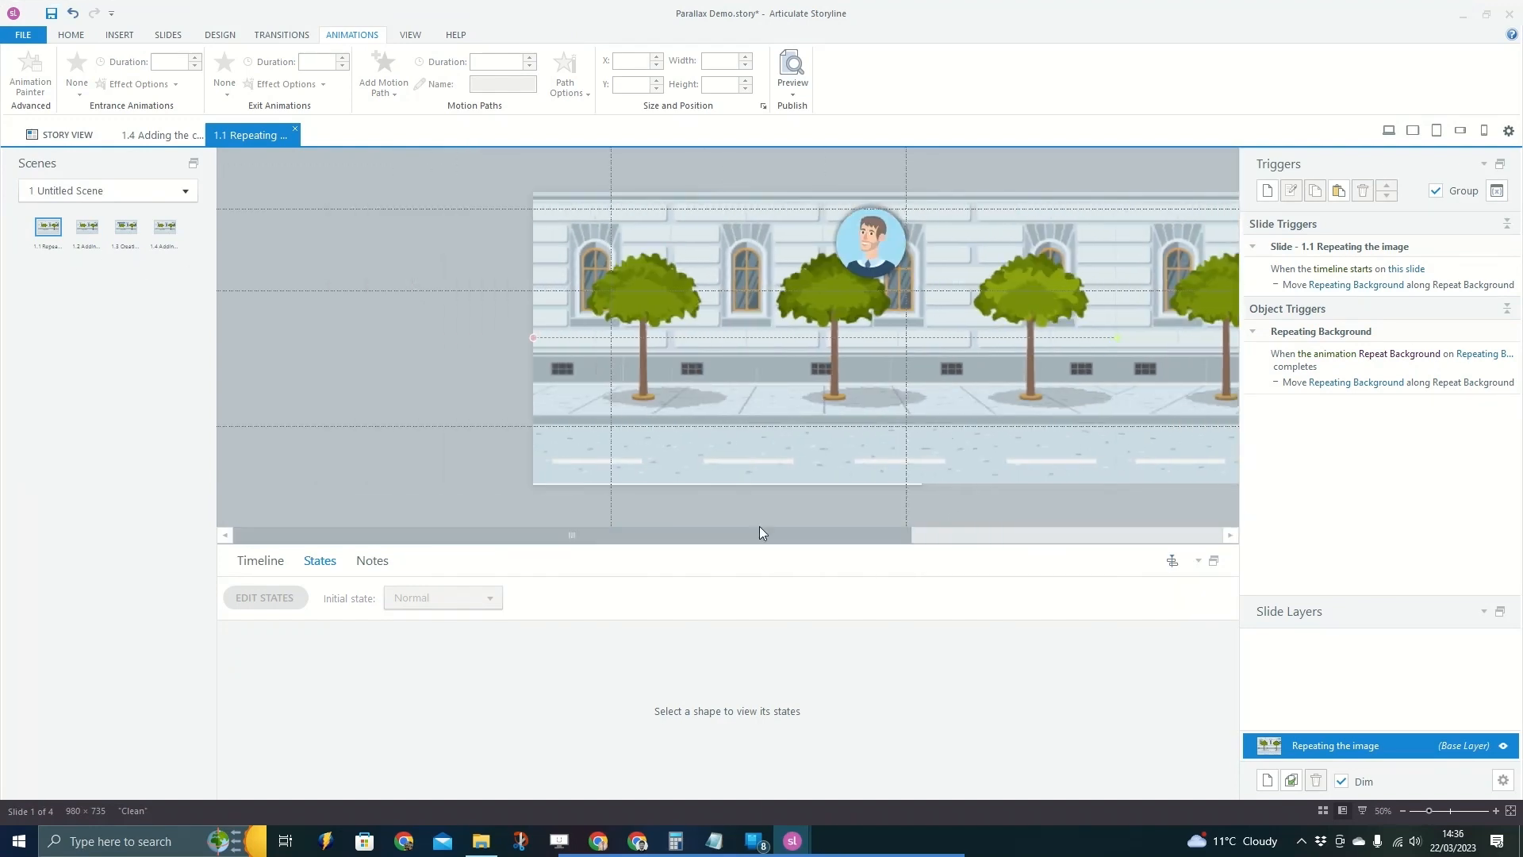
pyautogui.click(127, 229)
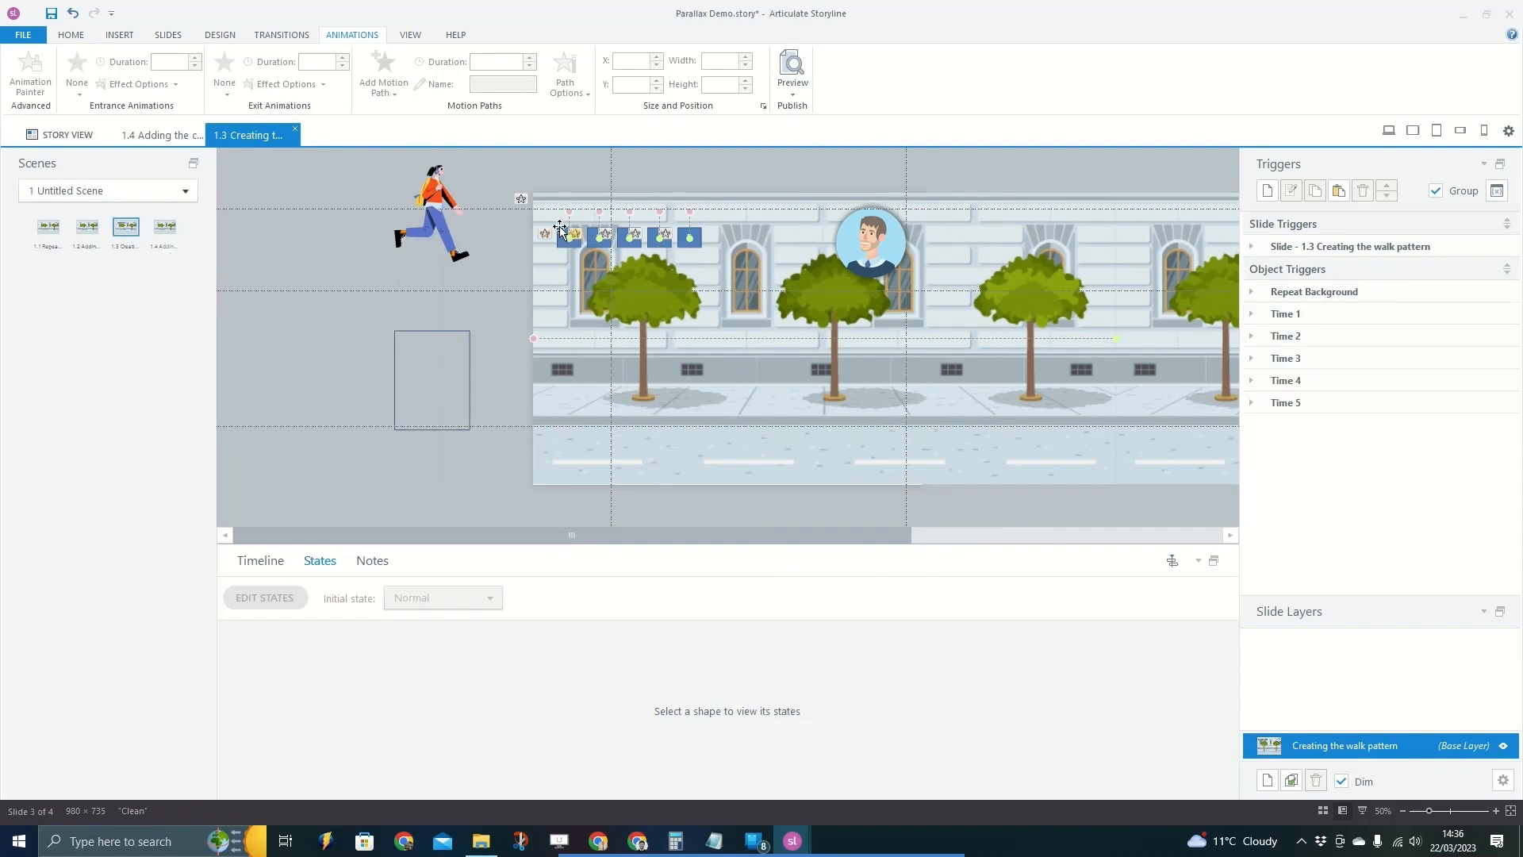
pyautogui.click(49, 230)
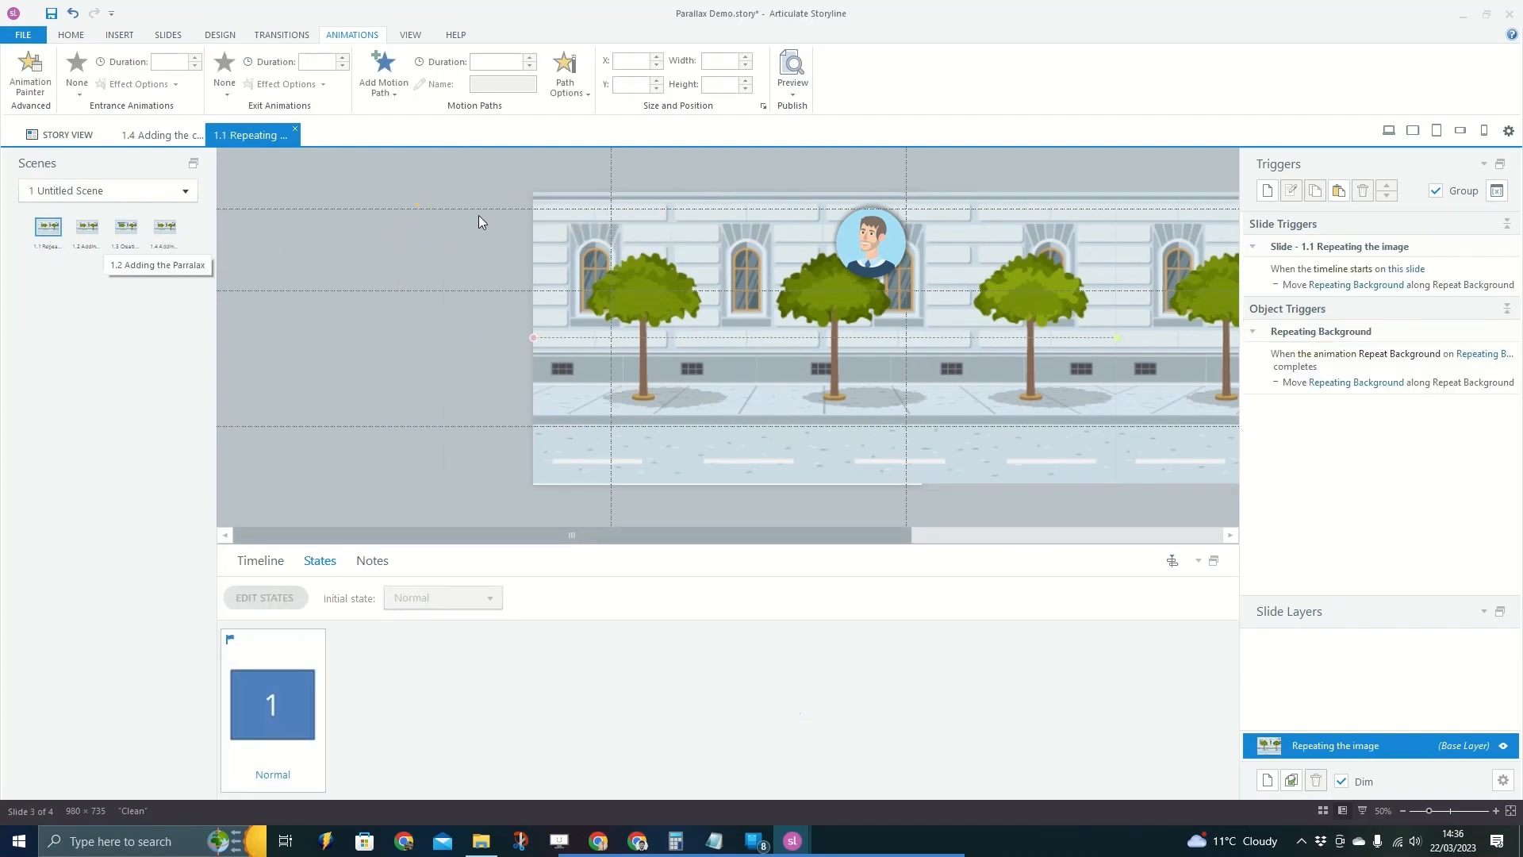
# Draw a rectangle about 70 by 60 px near the upper-left corner of the background and label it 1.
pyautogui.scroll(3, 476, 233)
pyautogui.click(130, 37)
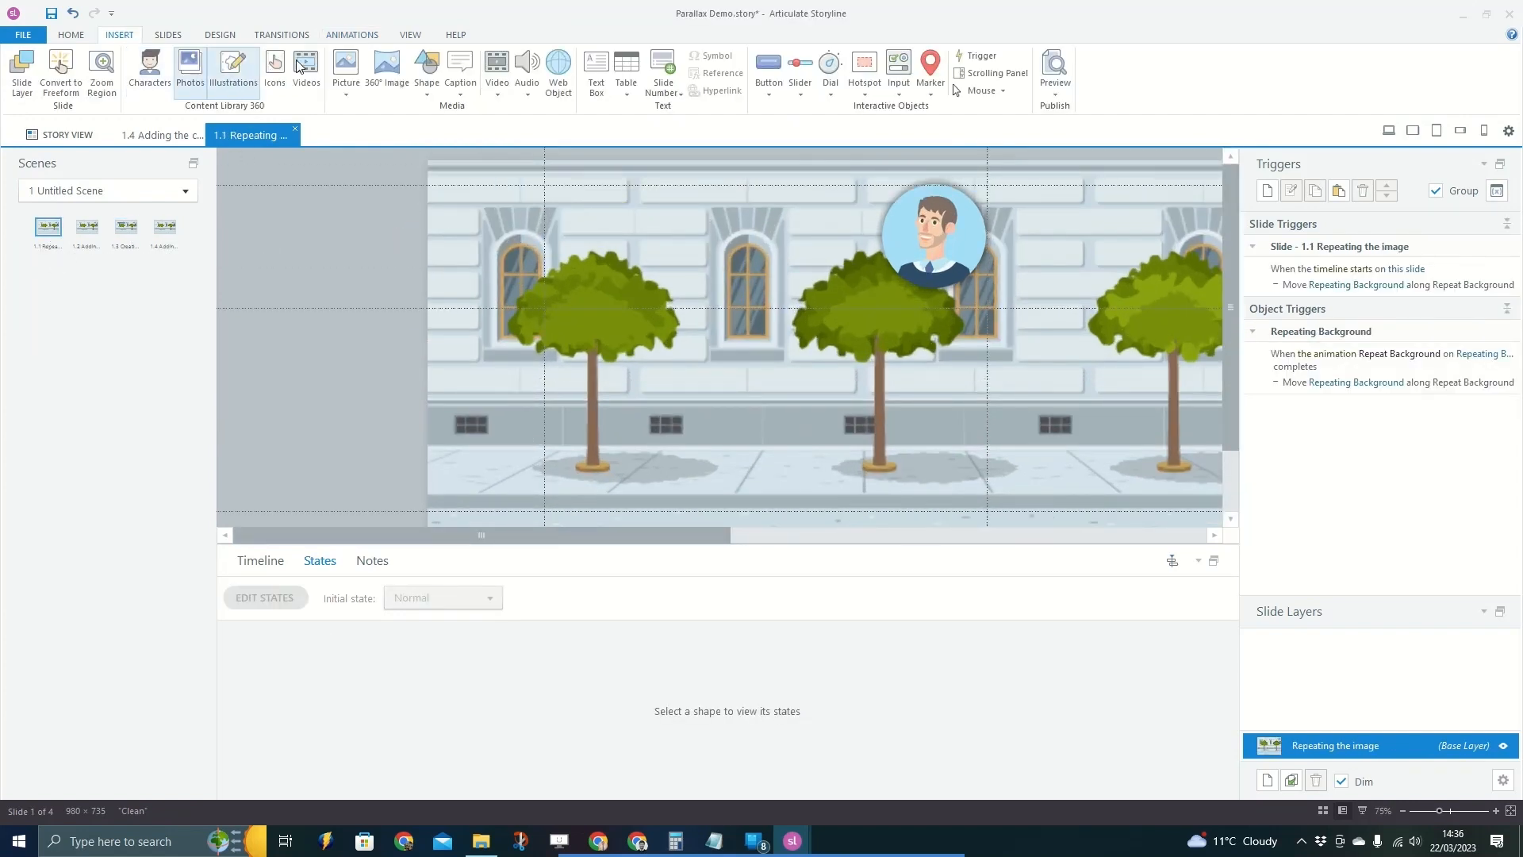
pyautogui.click(426, 79)
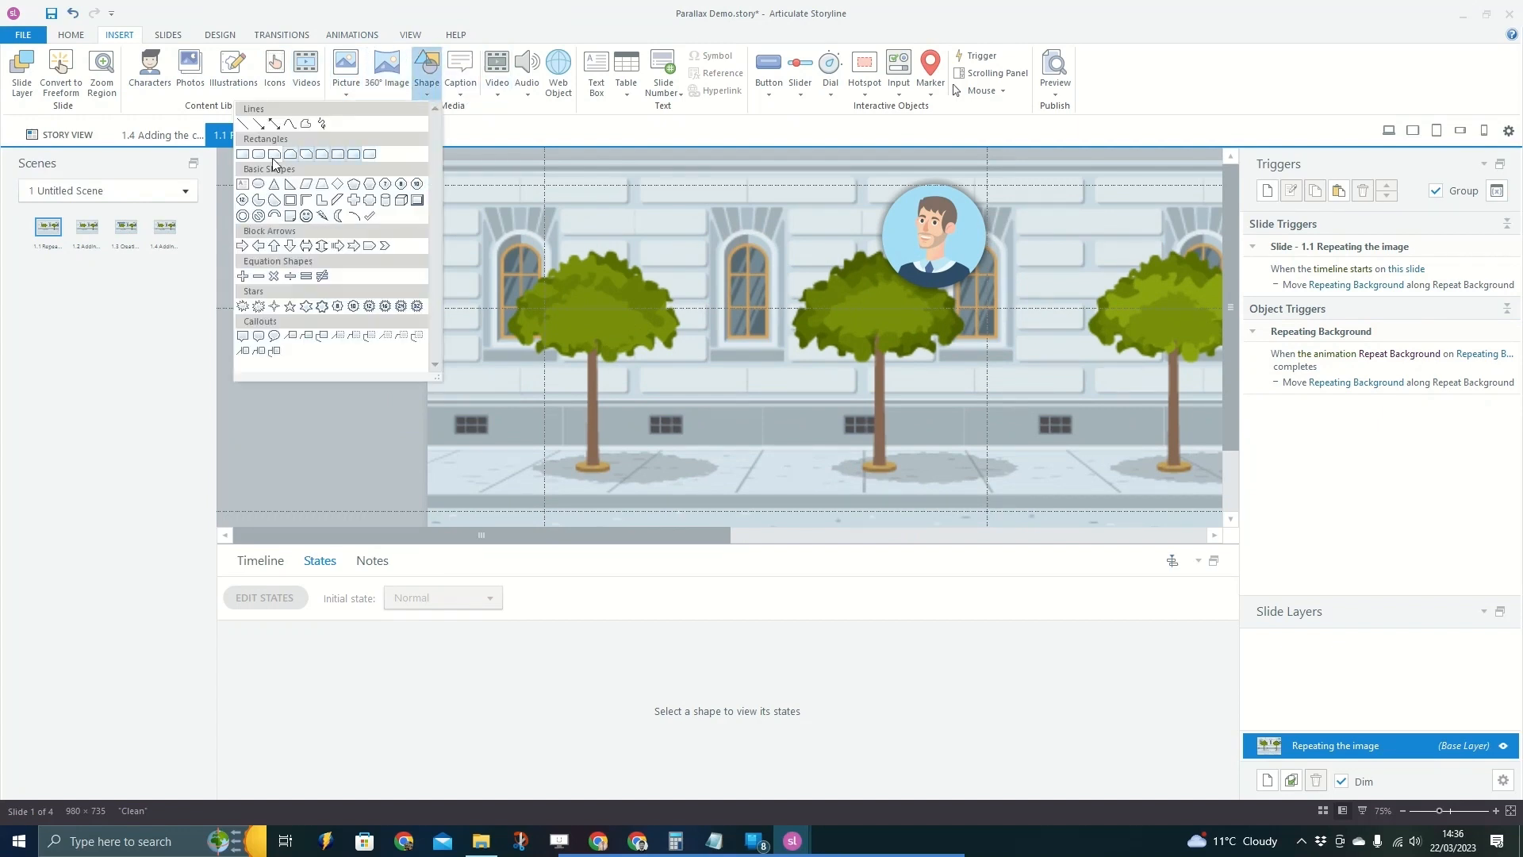
pyautogui.click(243, 159)
pyautogui.moveTo(435, 176); pyautogui.dragTo(476, 206)
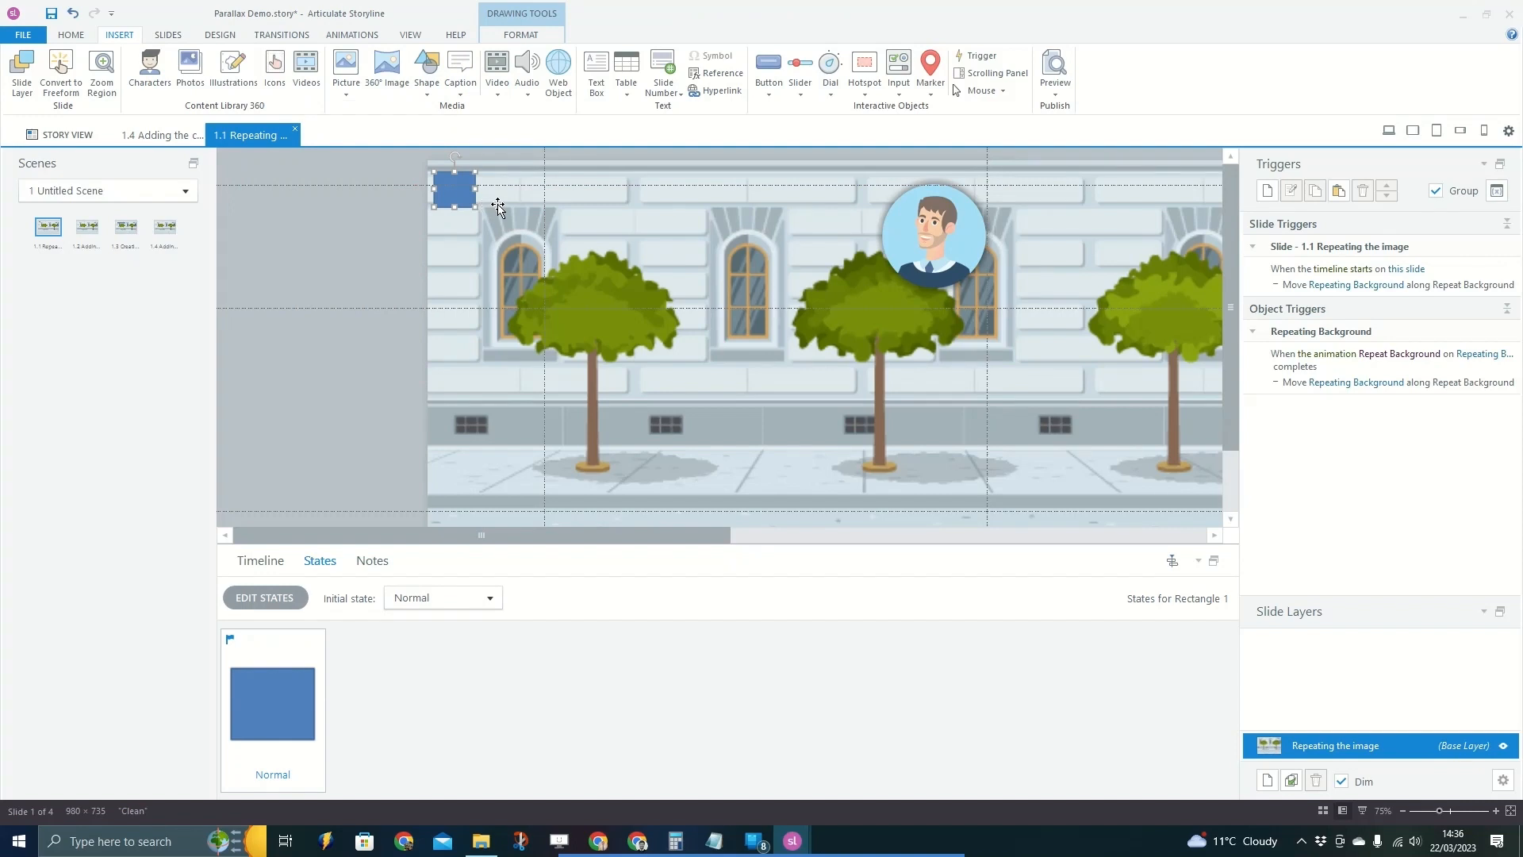
pyautogui.click(452, 179)
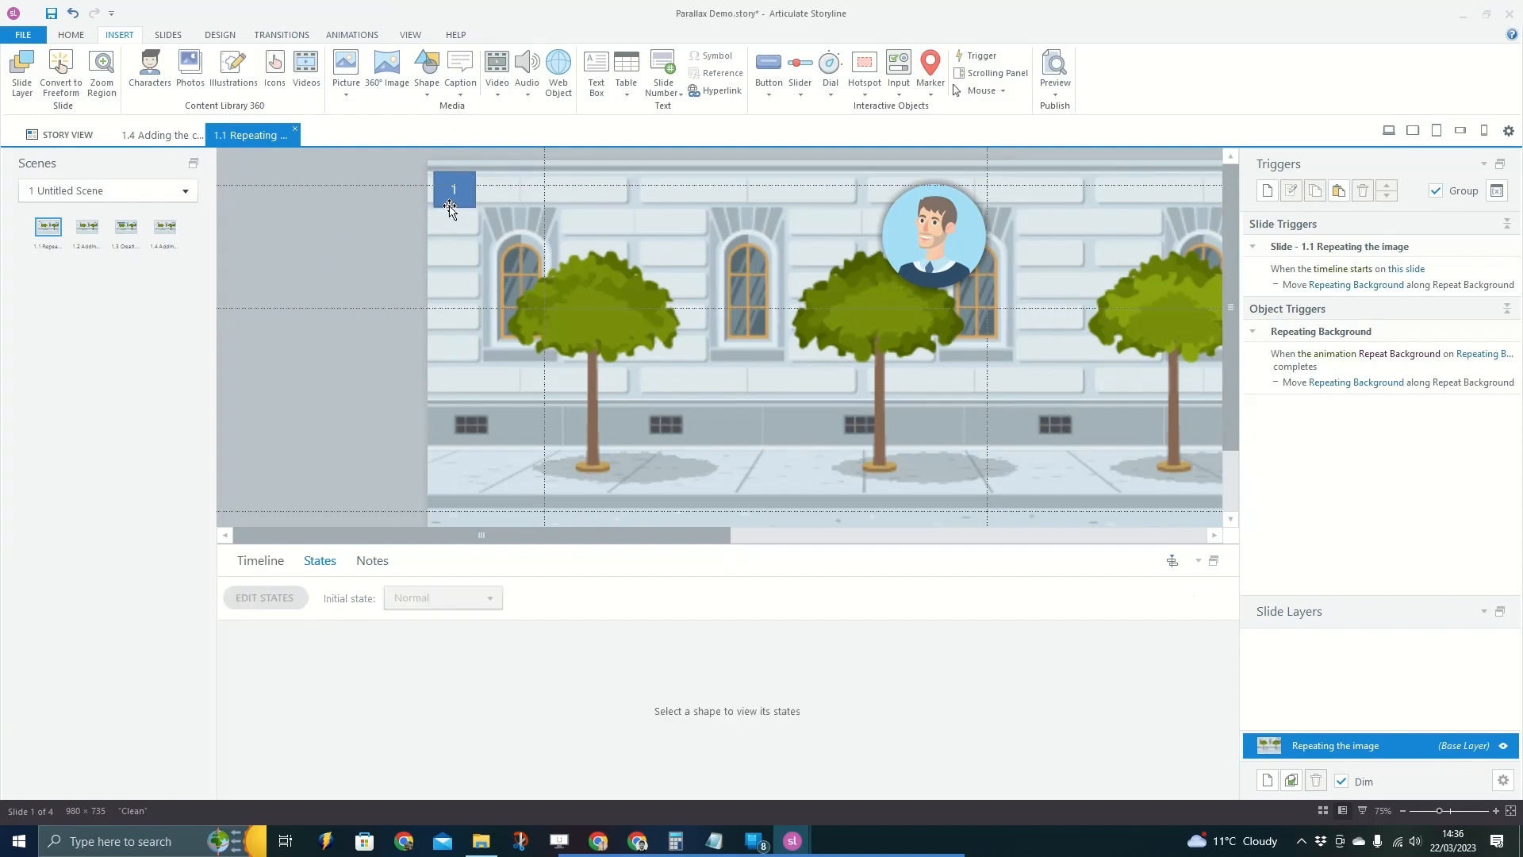
# Move the rectangle labelled 1 to X 60 px, Y 57 px.
pyautogui.click(441, 164)
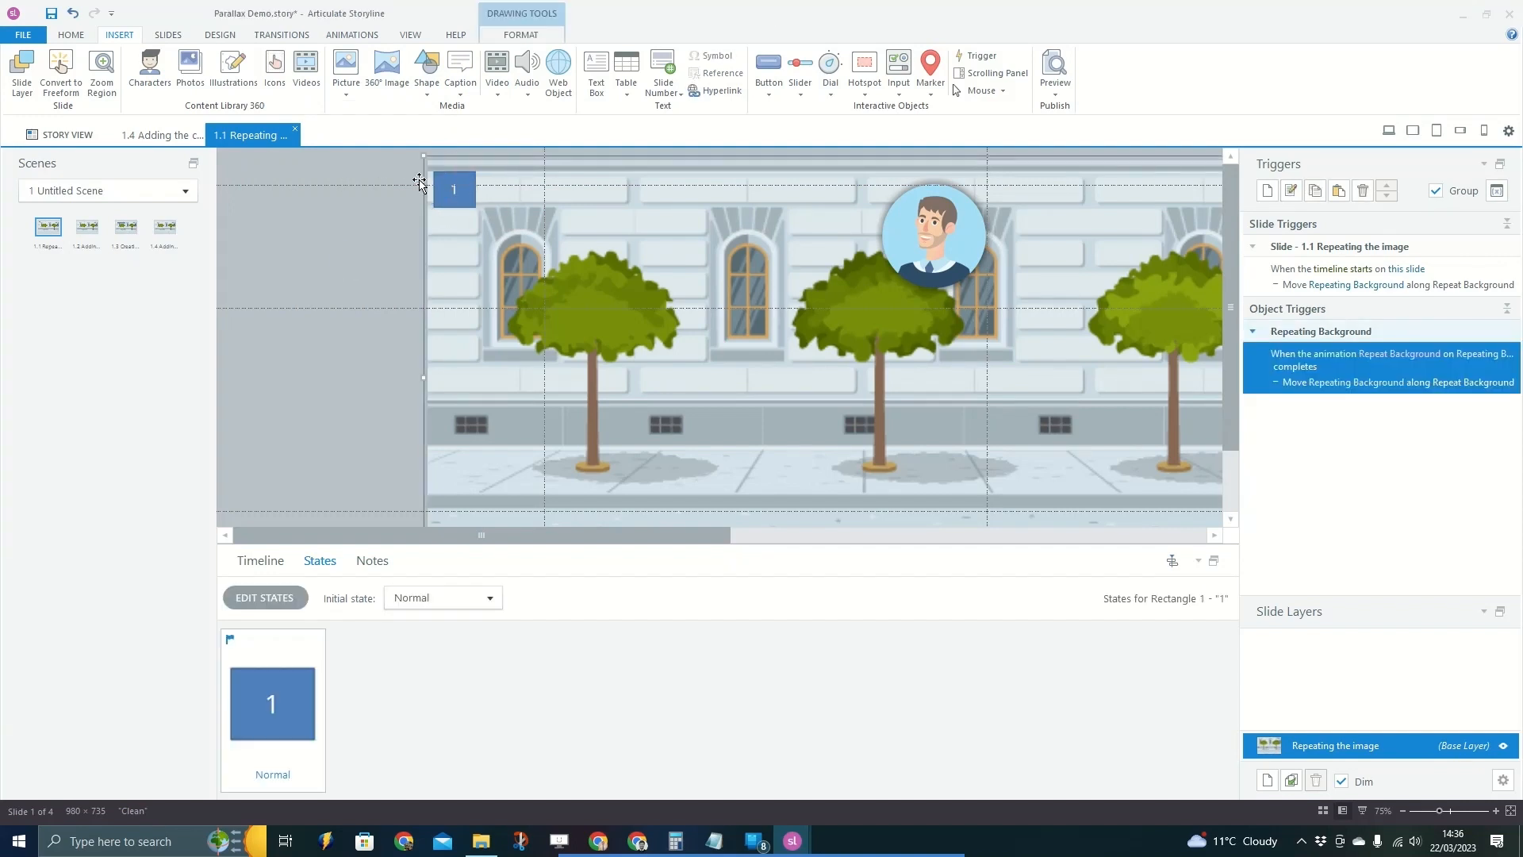
pyautogui.click(446, 175)
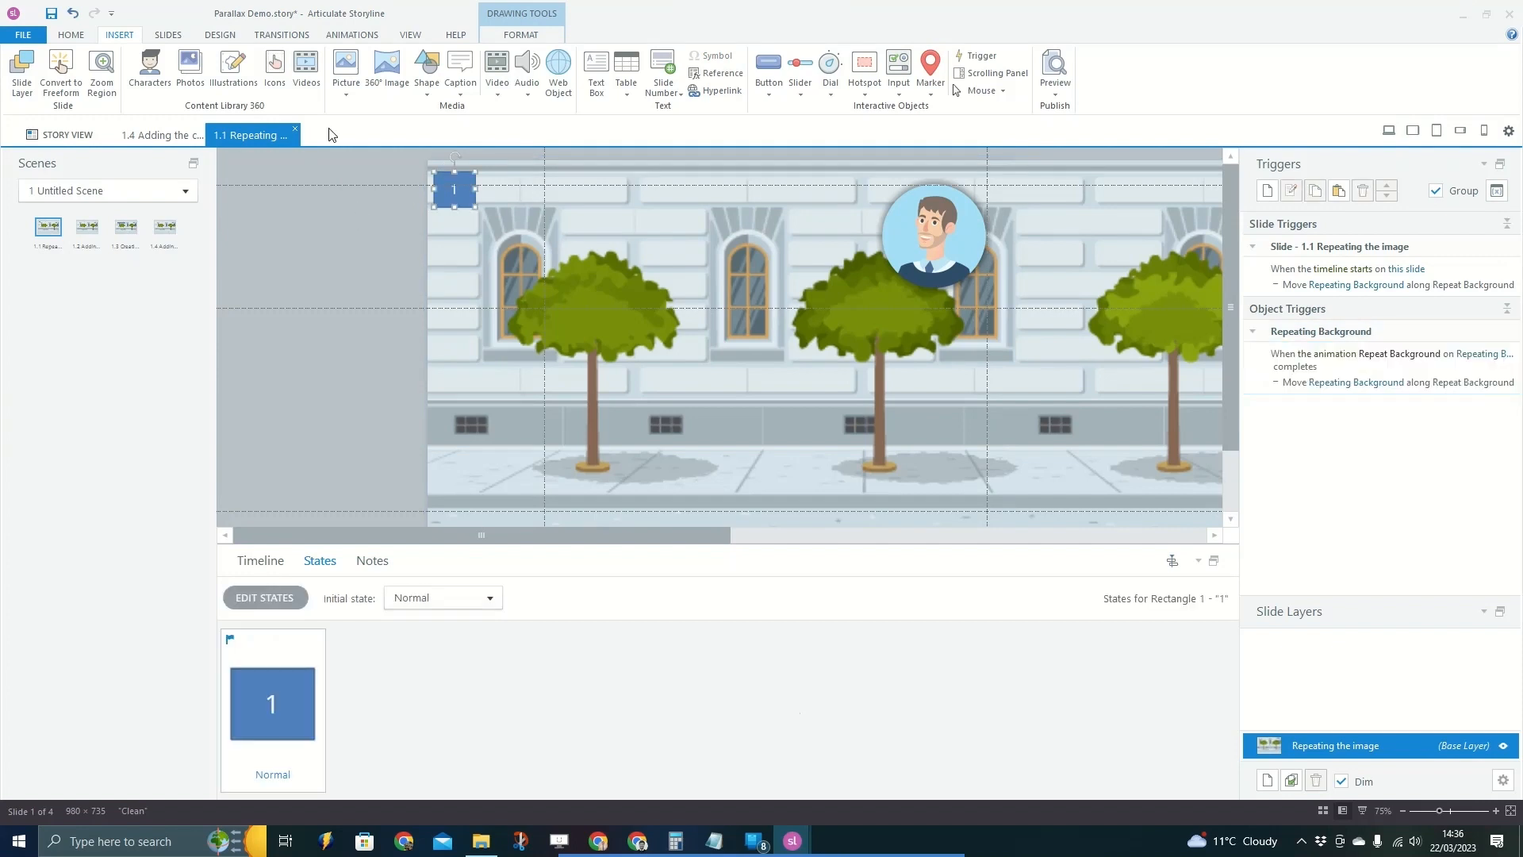
pyautogui.moveTo(439, 175); pyautogui.dragTo(469, 198)
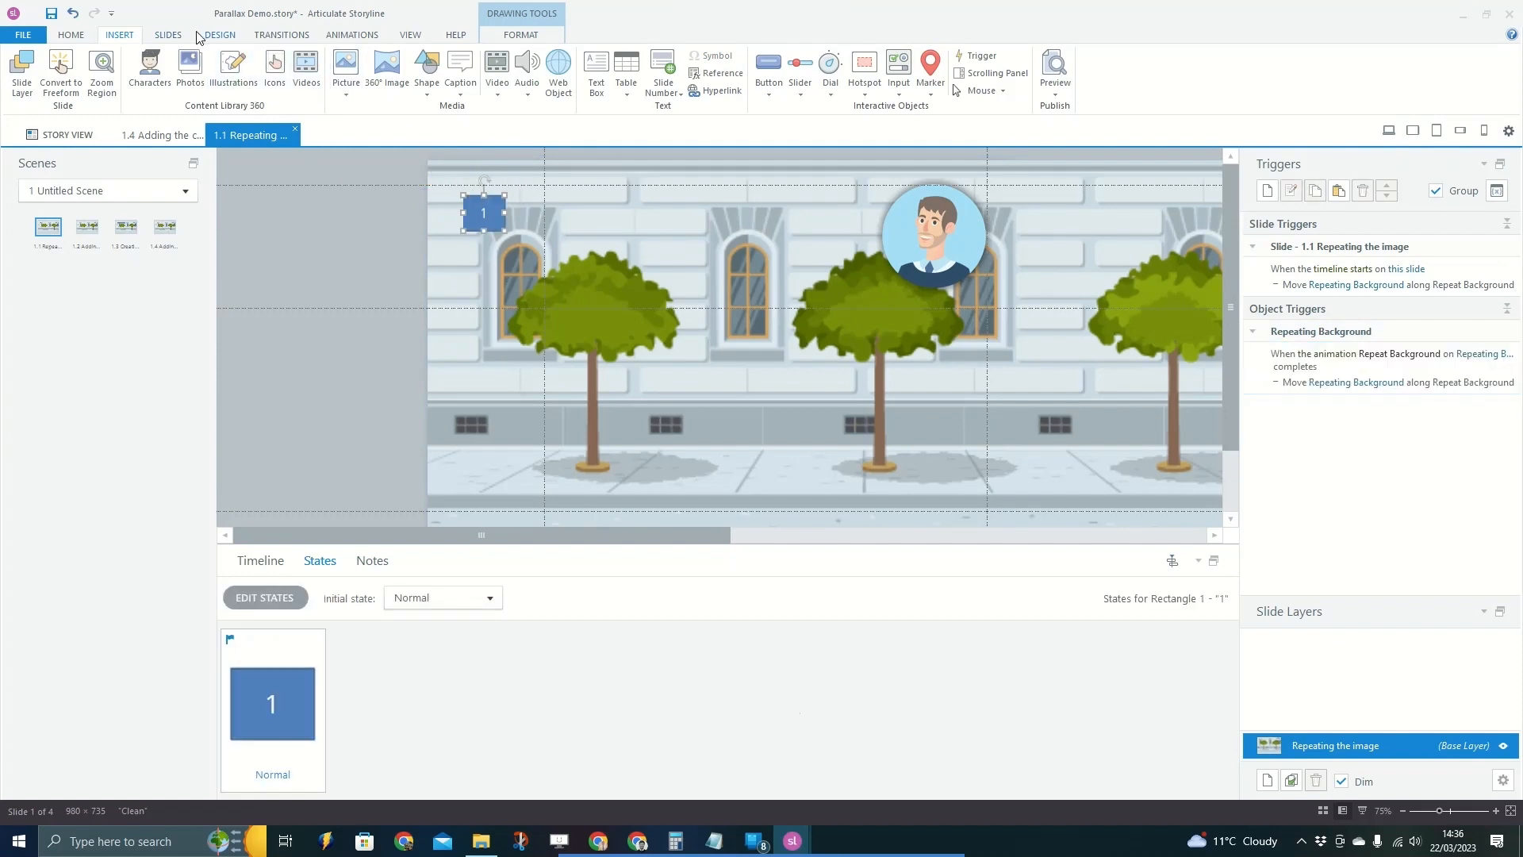
# Add a downward line motion path to the rectangle labelled 1.
pyautogui.click(282, 35)
pyautogui.click(352, 35)
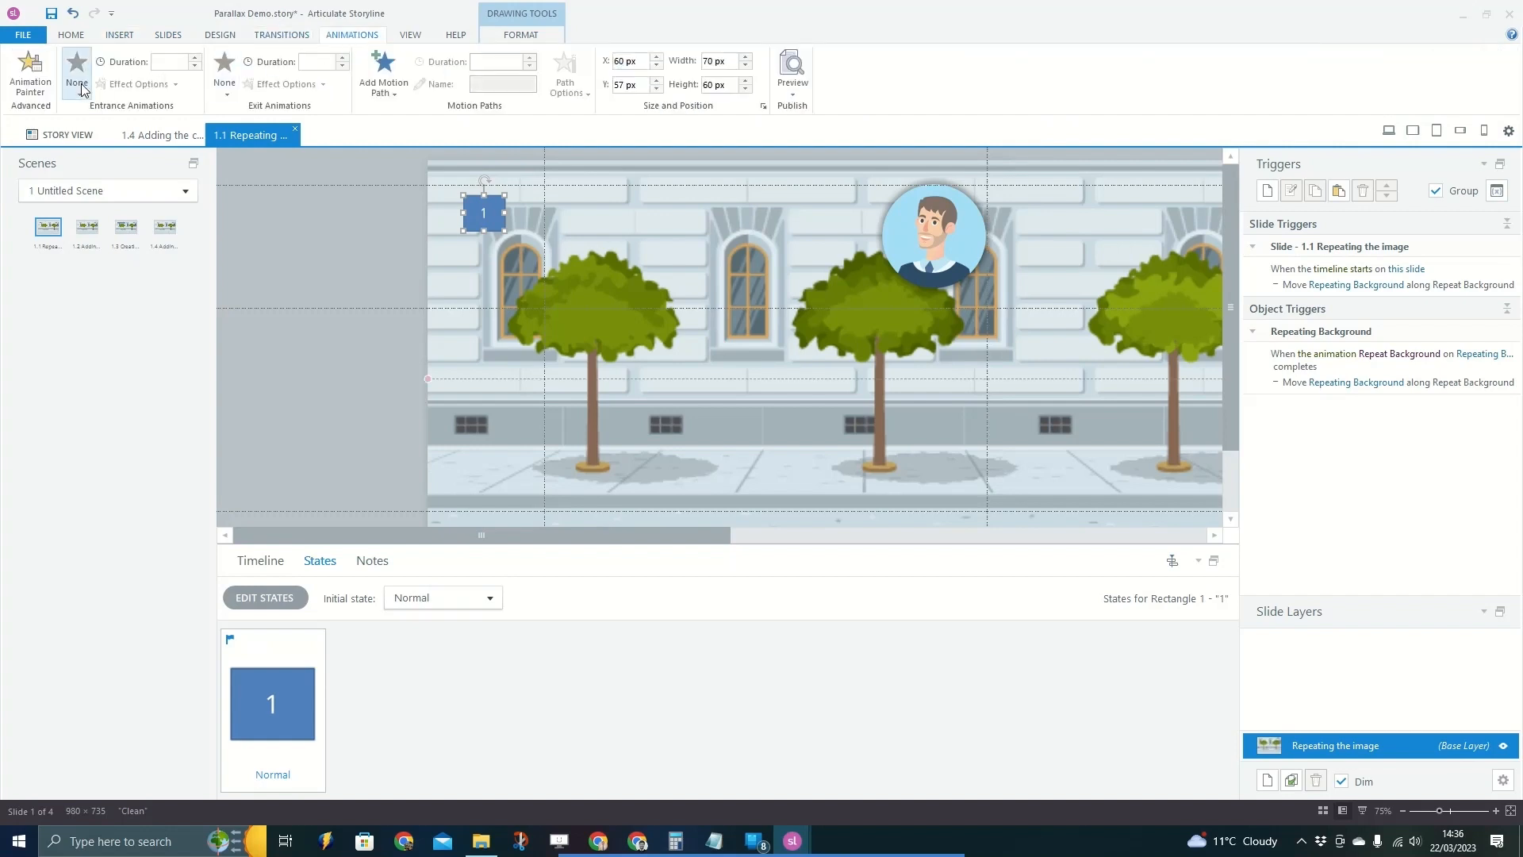
pyautogui.click(383, 83)
pyautogui.click(236, 144)
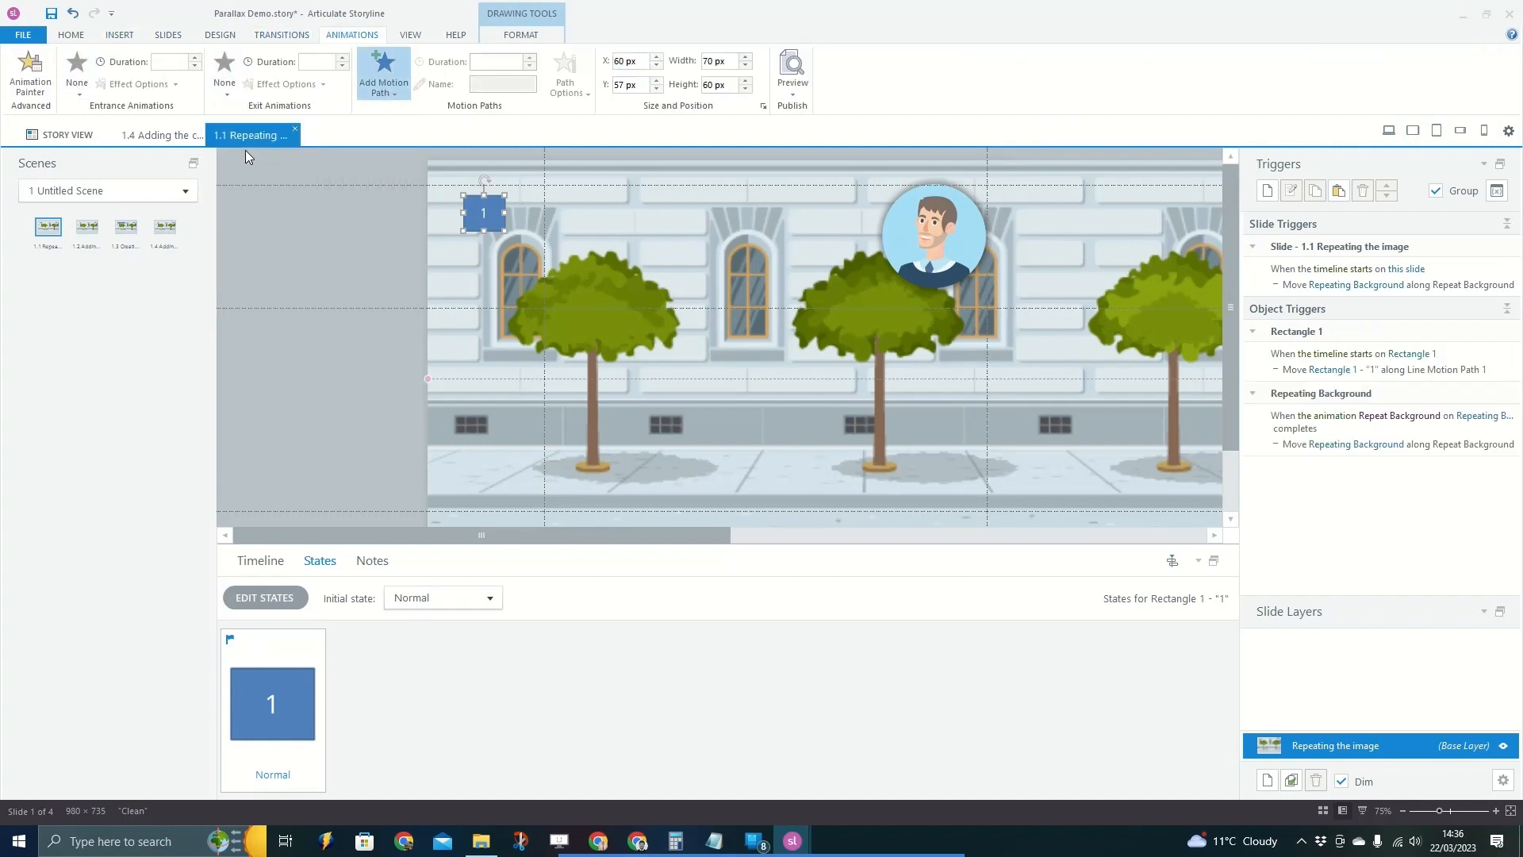
pyautogui.click(457, 274)
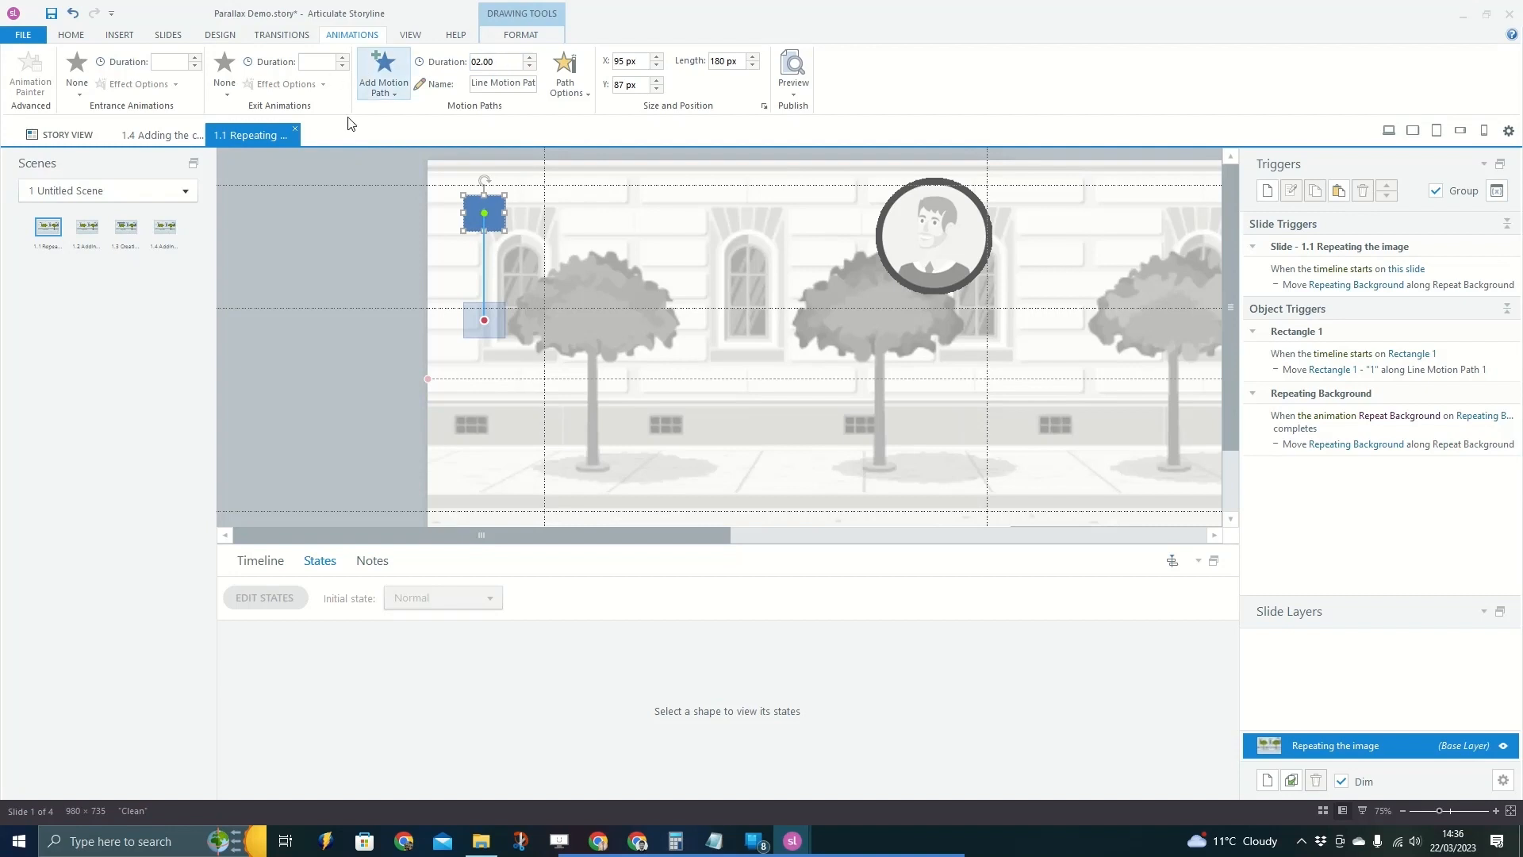
pyautogui.click(383, 79)
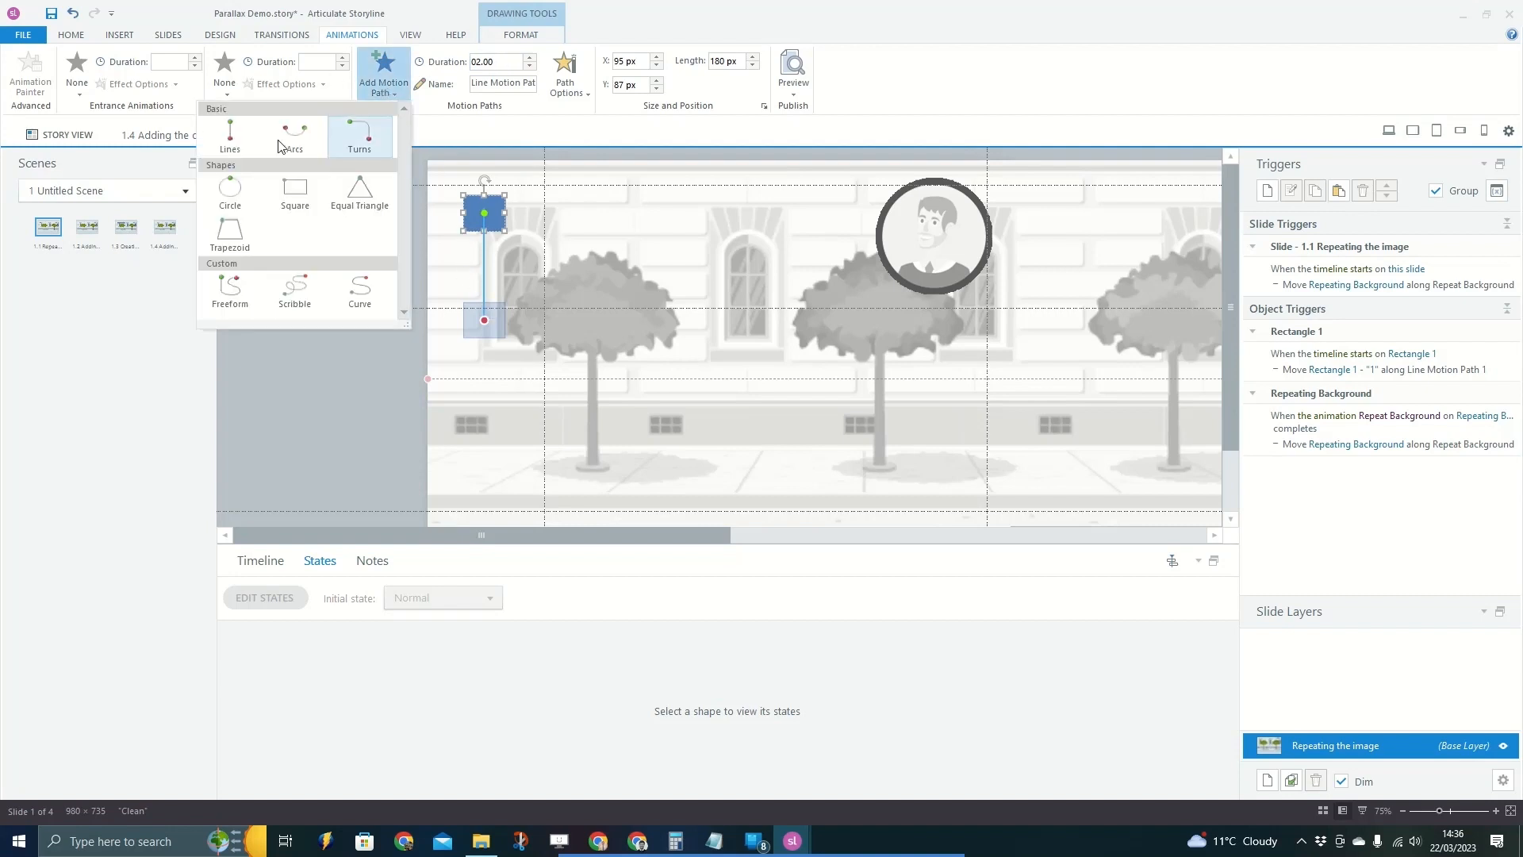
pyautogui.click(312, 388)
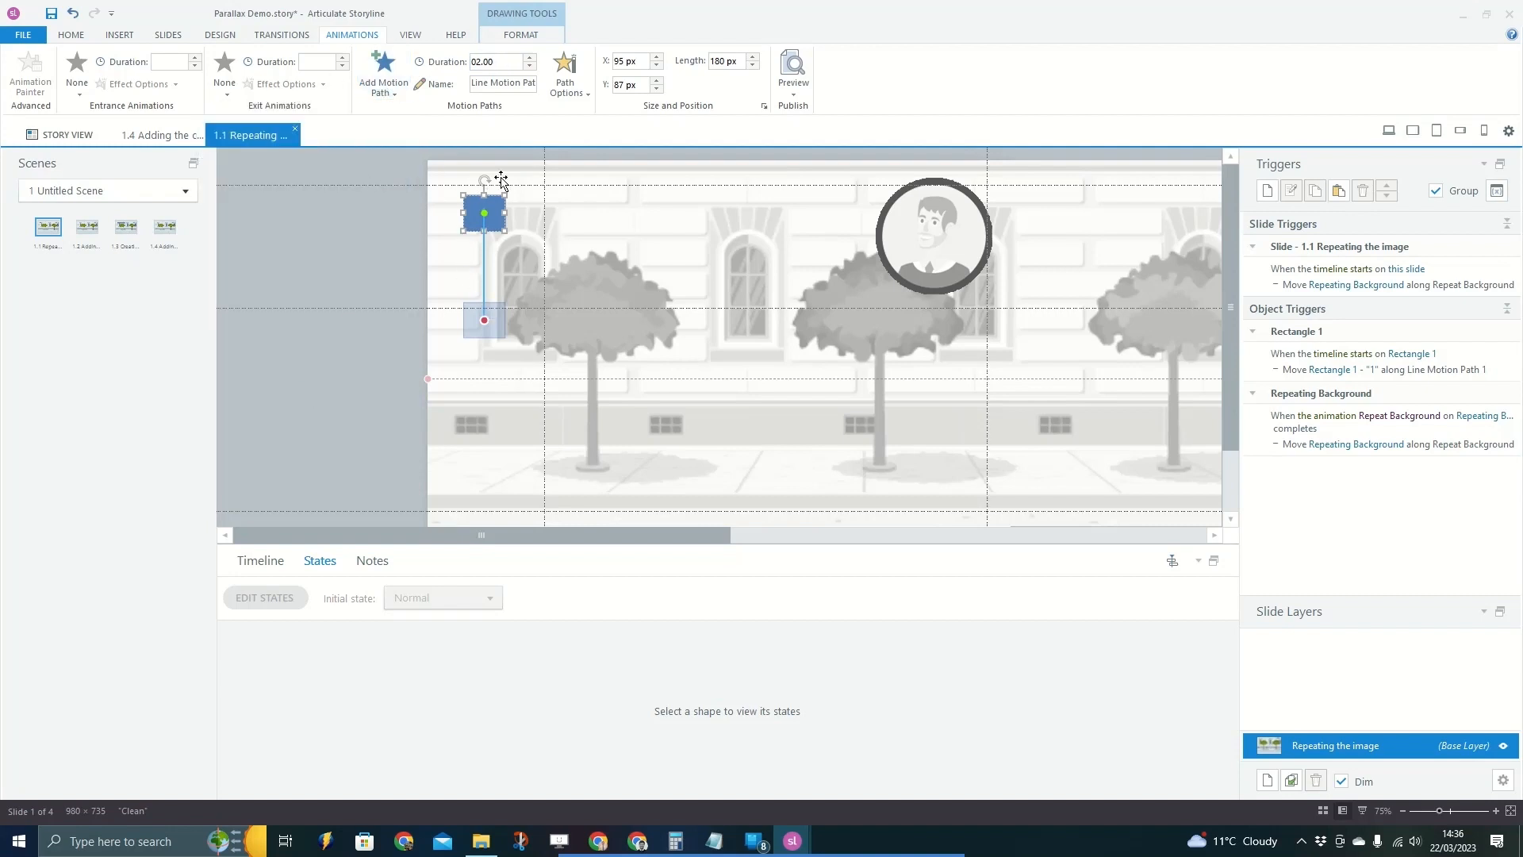
# Set the rectangle's motion path duration to 0.1 seconds and name the path Move 1.
pyautogui.doubleClick(476, 62)
pyautogui.write('2')
pyautogui.press('Tab')
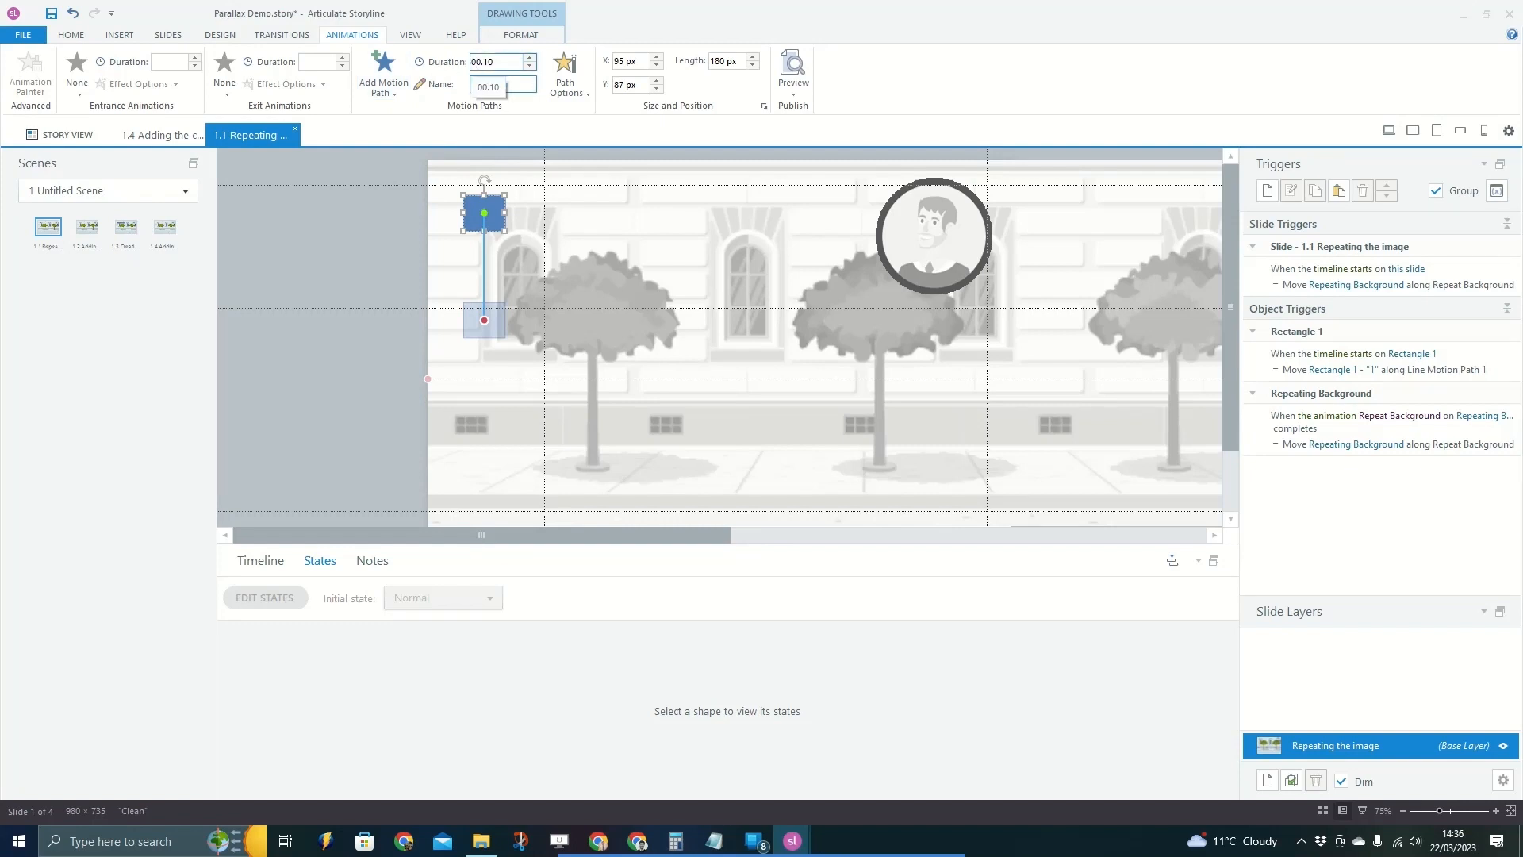
pyautogui.write('Move 1')
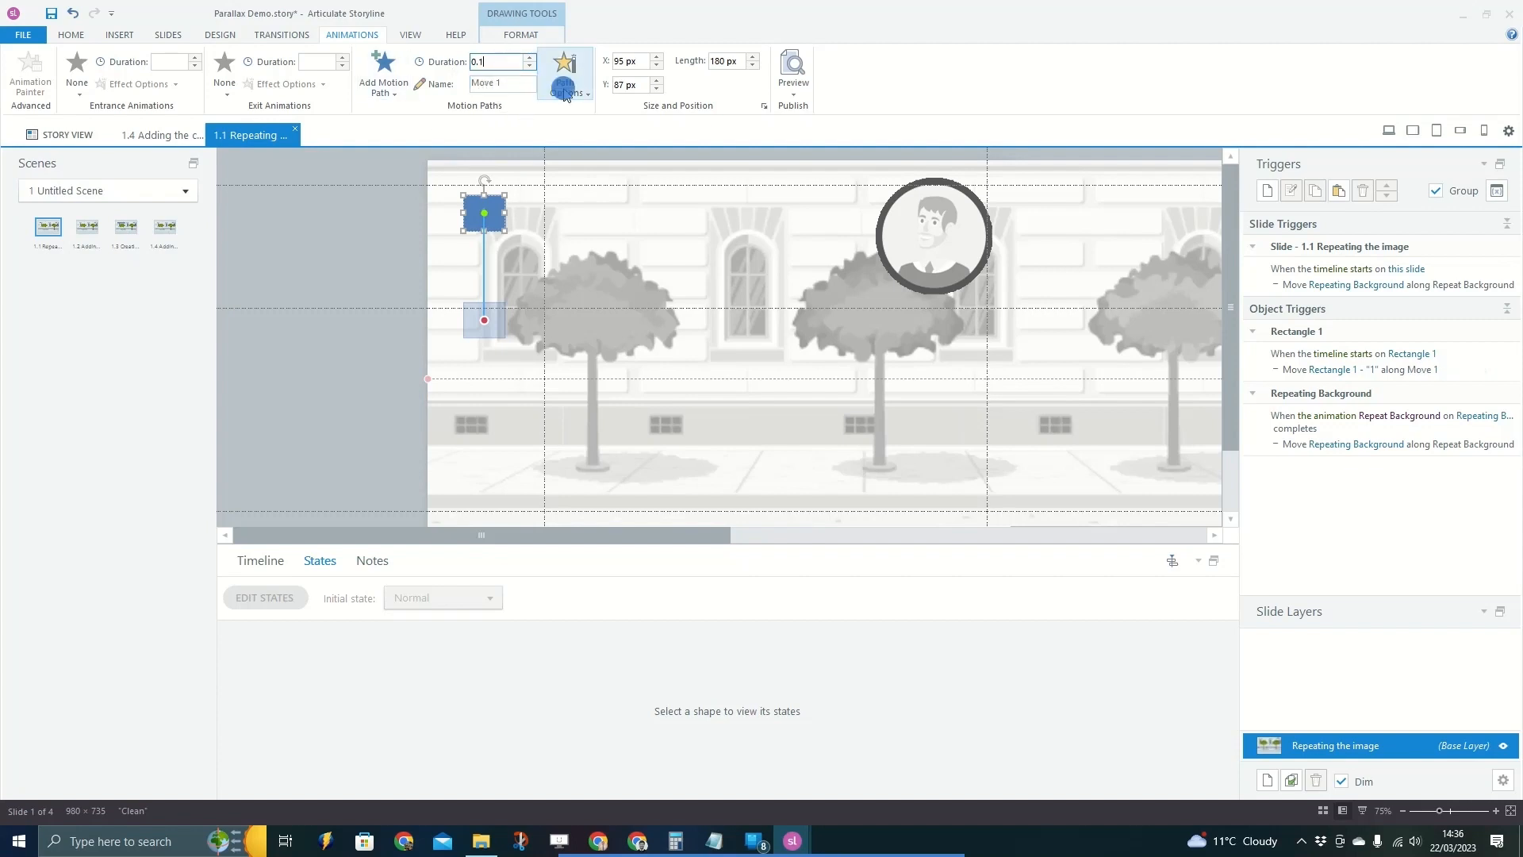
# Set the easing direction of the Move 1 motion path to None and review its easing speed option.
pyautogui.click(565, 89)
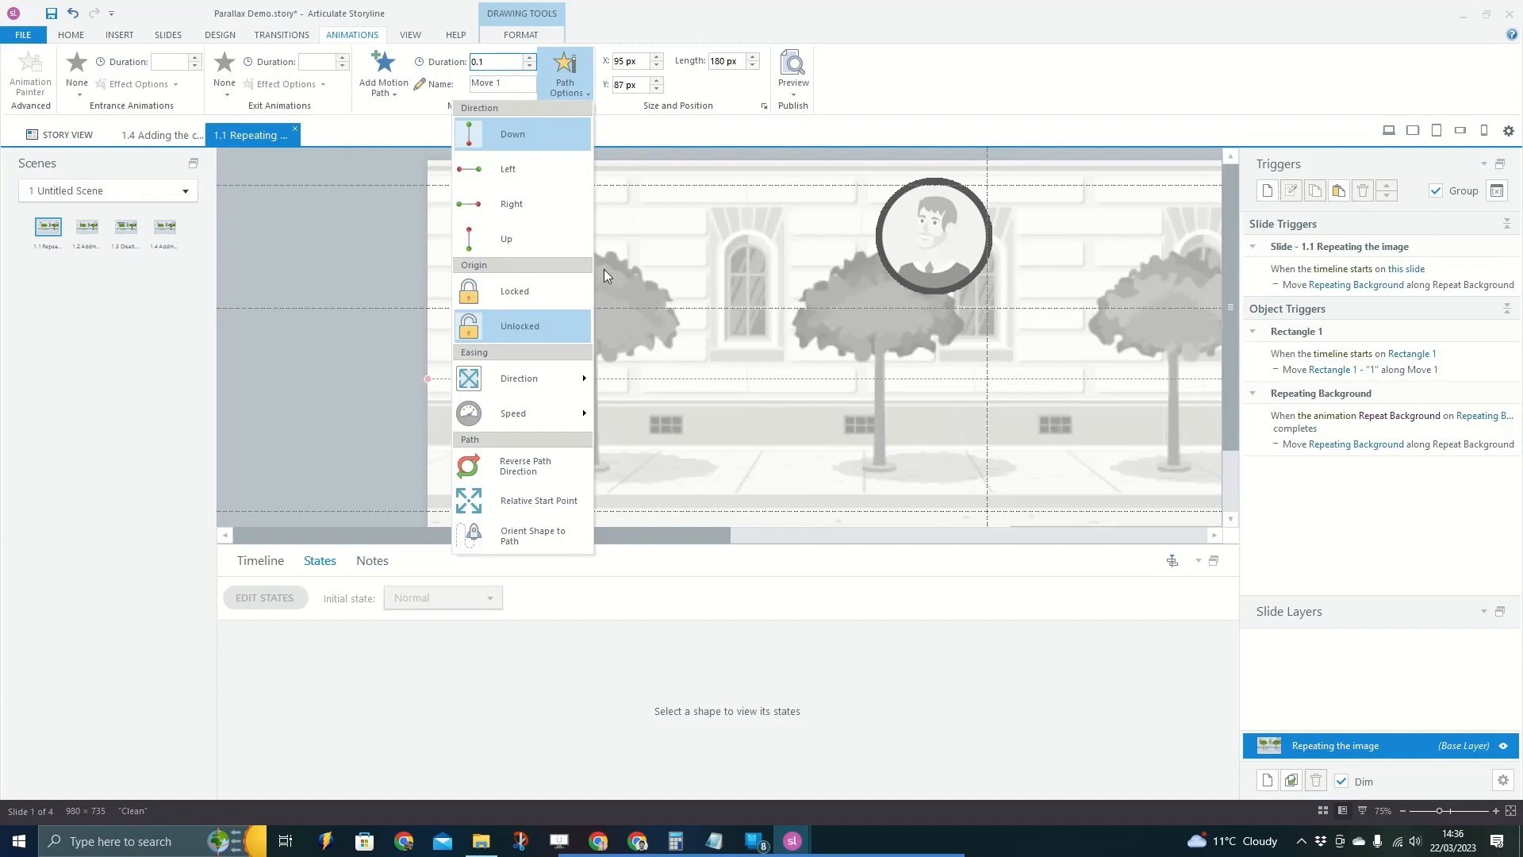
pyautogui.click(555, 384)
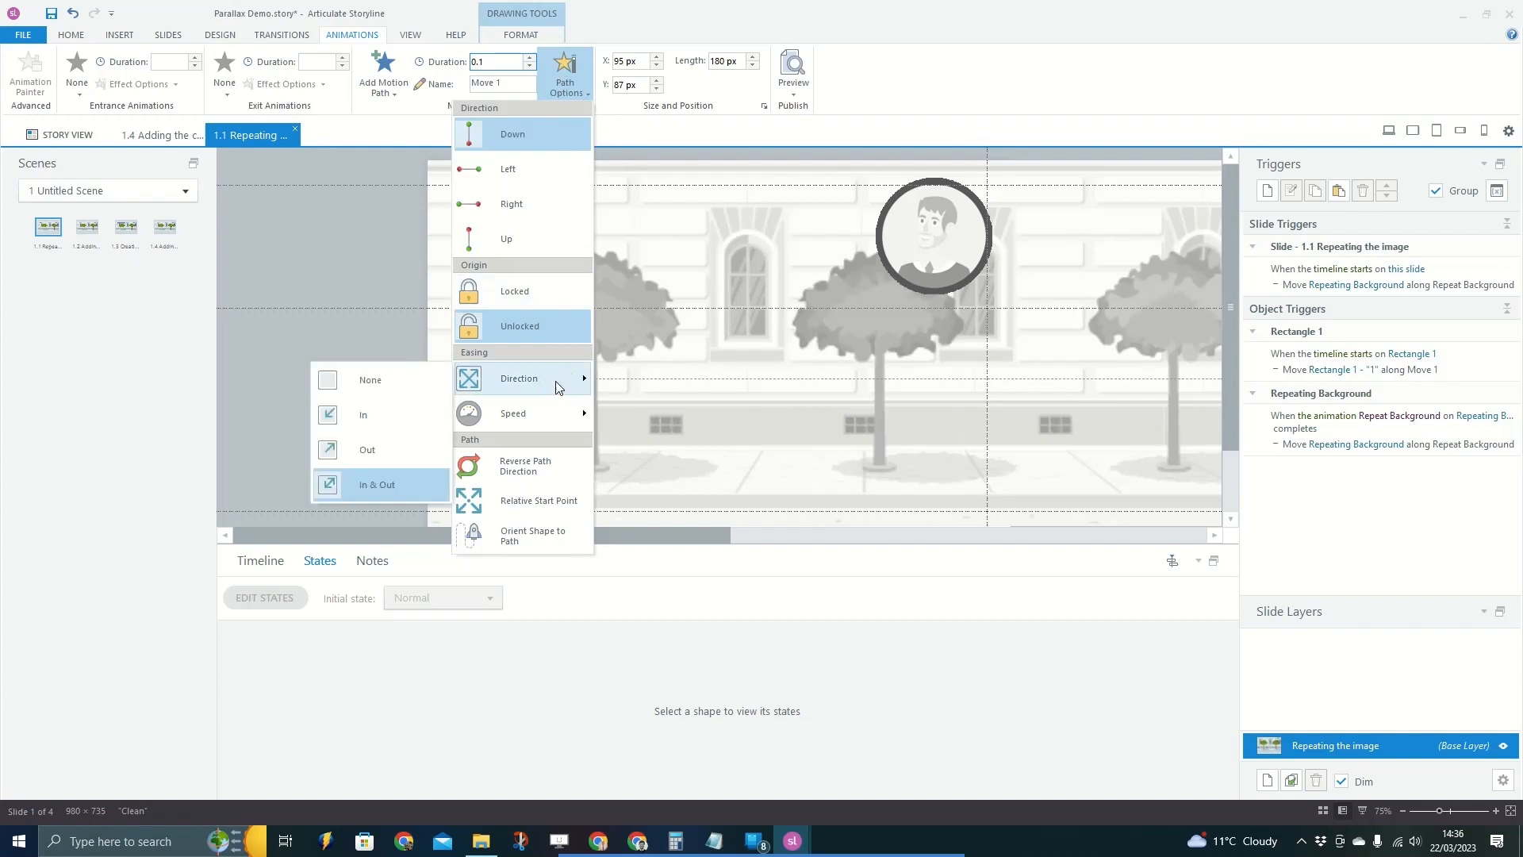
pyautogui.click(397, 381)
pyautogui.click(565, 76)
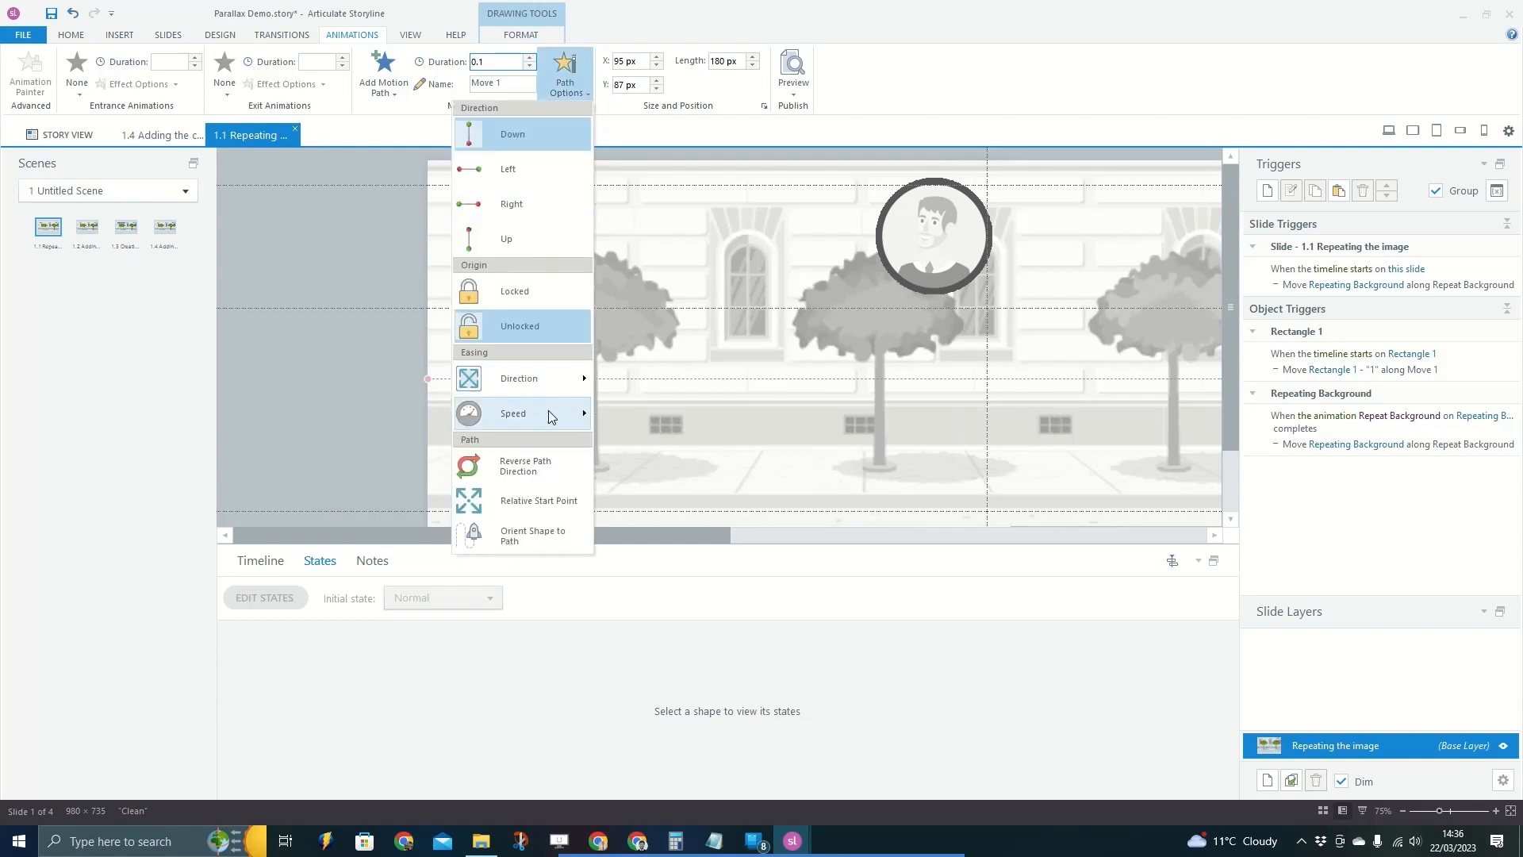
pyautogui.click(546, 411)
pyautogui.click(550, 79)
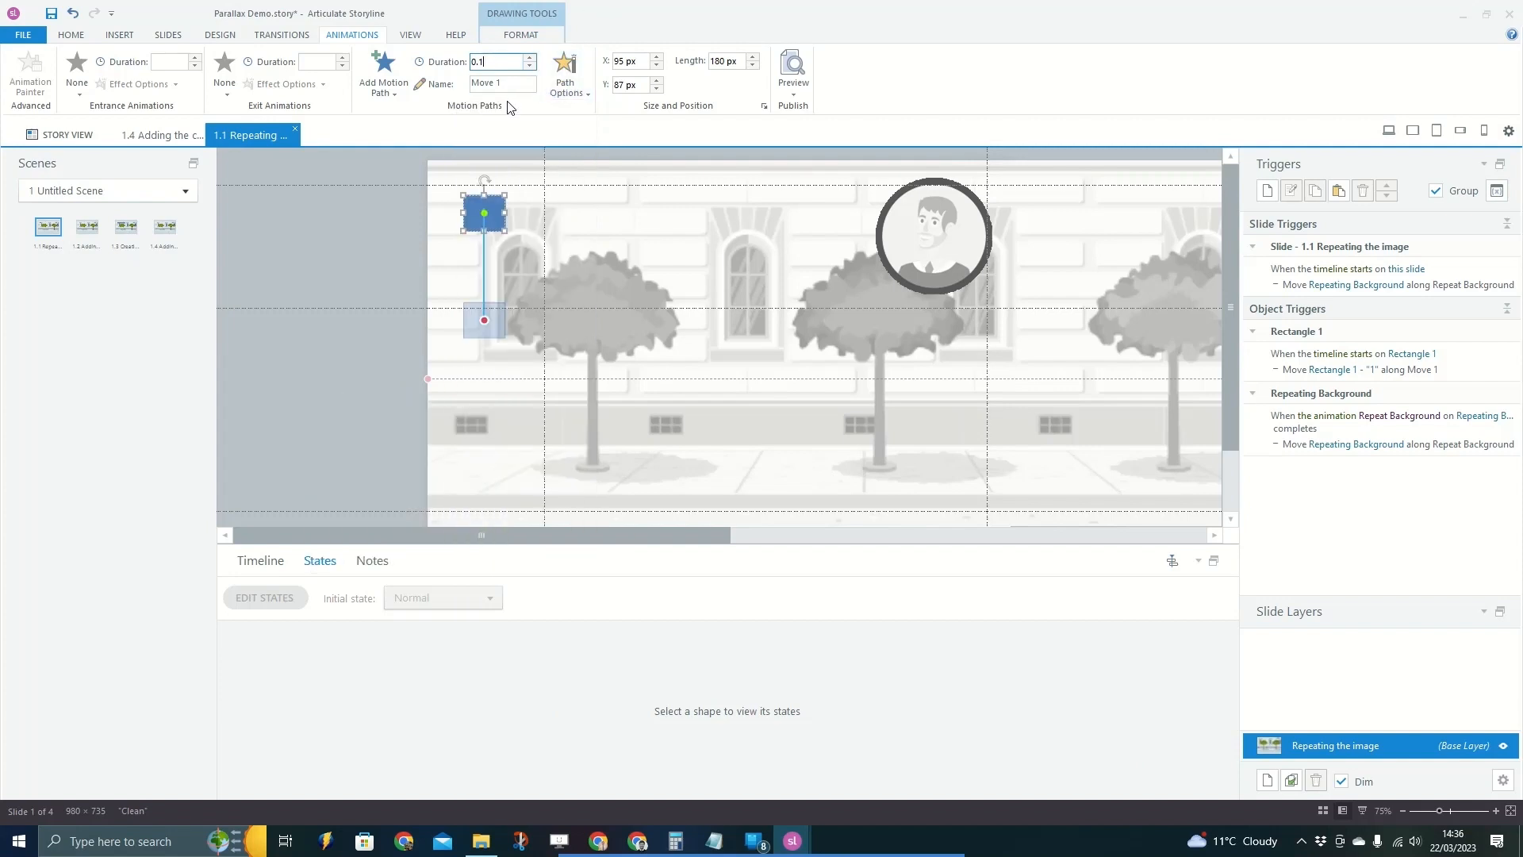
pyautogui.click(361, 240)
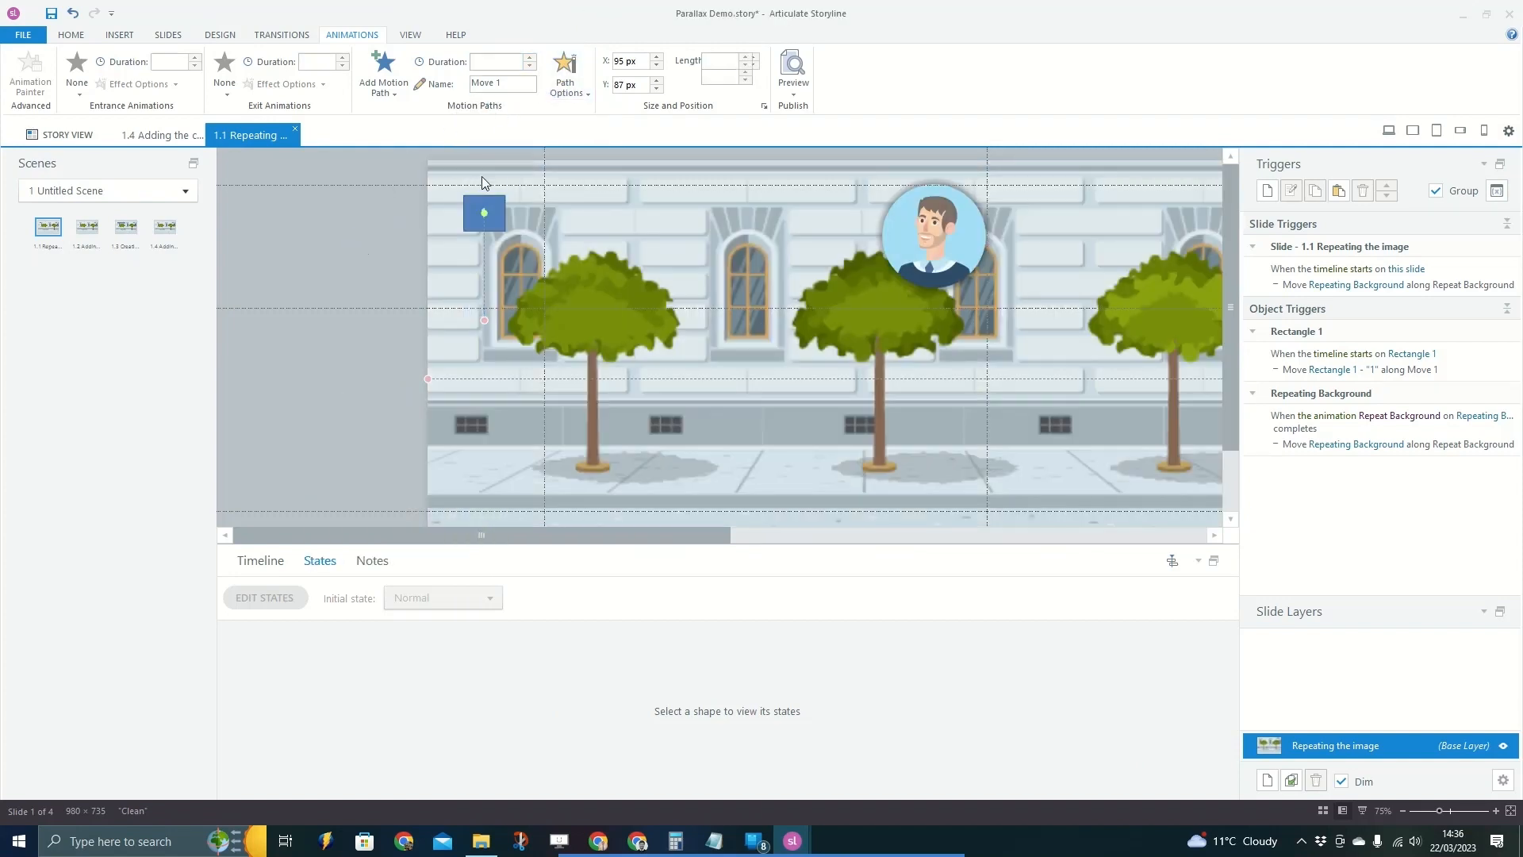
# Duplicate the rectangle labelled 1 with its motion path and place the copy beside it at X 150 px, Y 57 px.
pyautogui.click(468, 200)
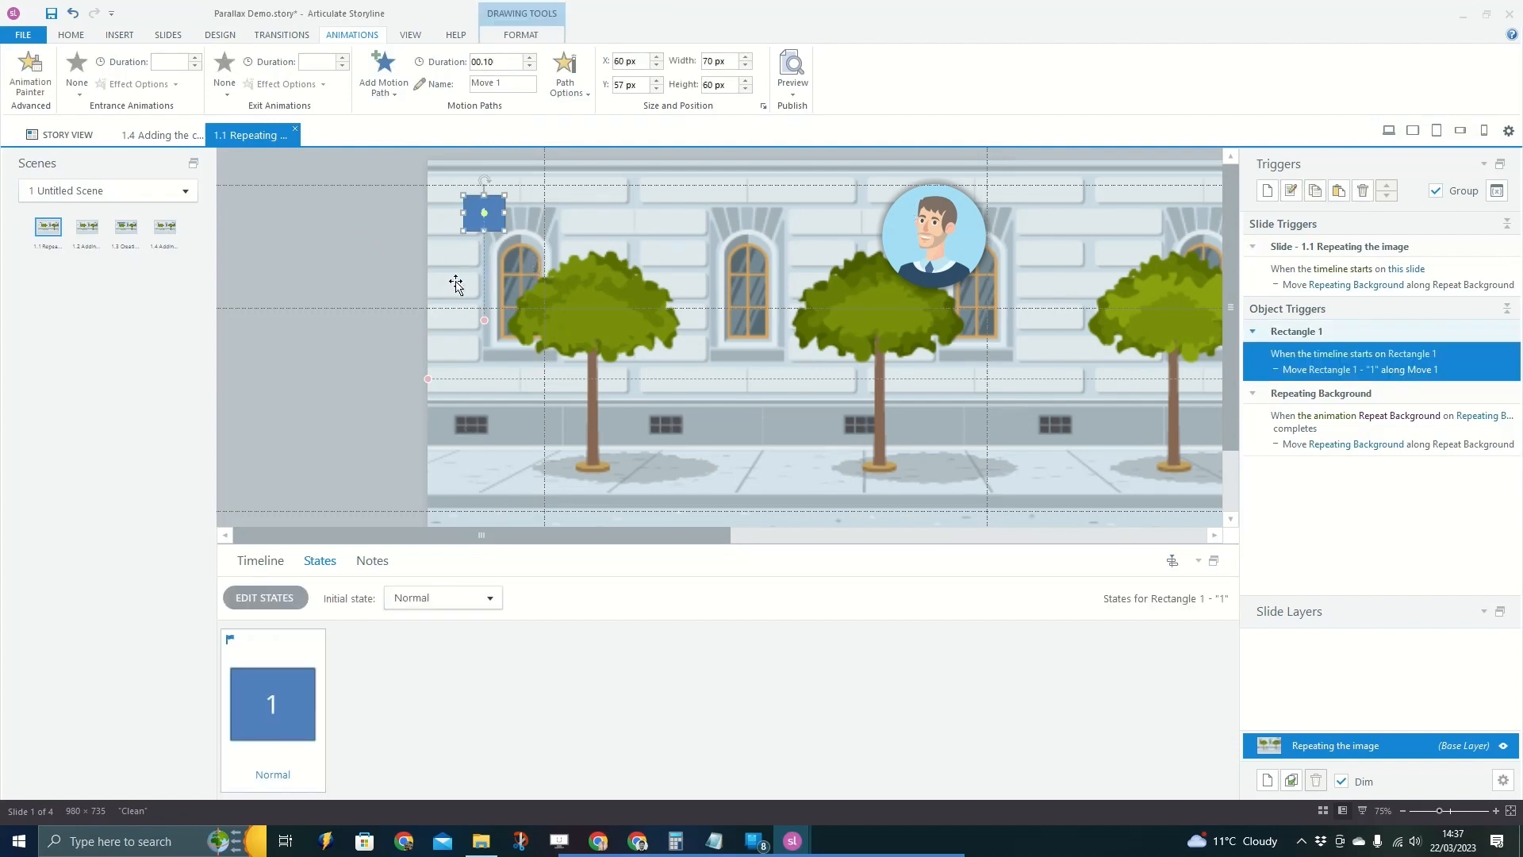
pyautogui.hotkey('ctrl', 'c')
pyautogui.hotkey('ctrl', 'v')
pyautogui.moveTo(478, 207); pyautogui.dragTo(594, 217)
pyautogui.hotkey('ctrl', 'd')
pyautogui.hotkey('ctrl', 'z')
pyautogui.hotkey('ctrl', 'z')
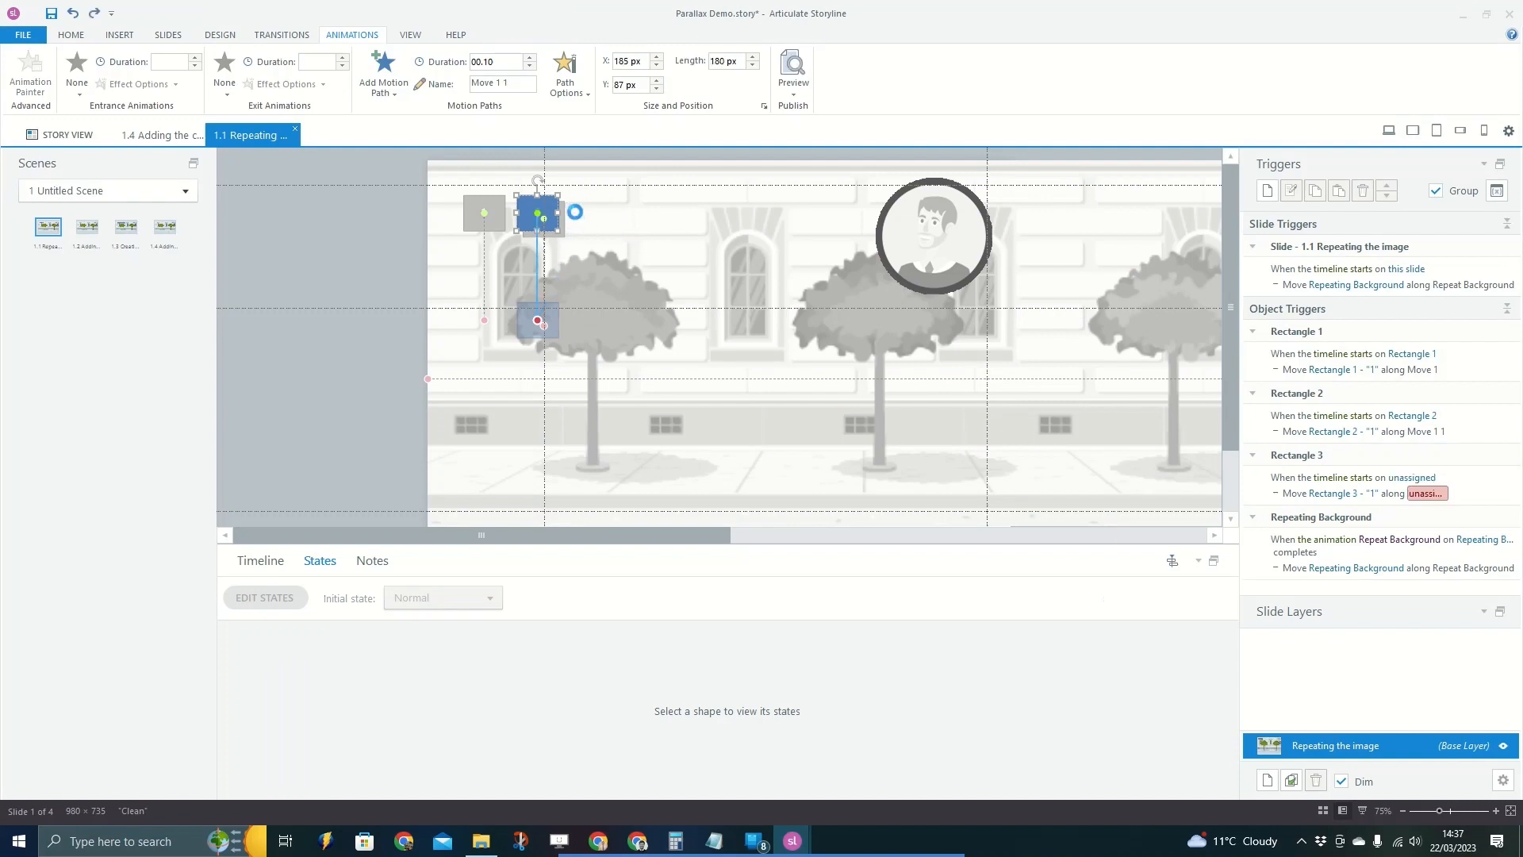
pyautogui.click(529, 215)
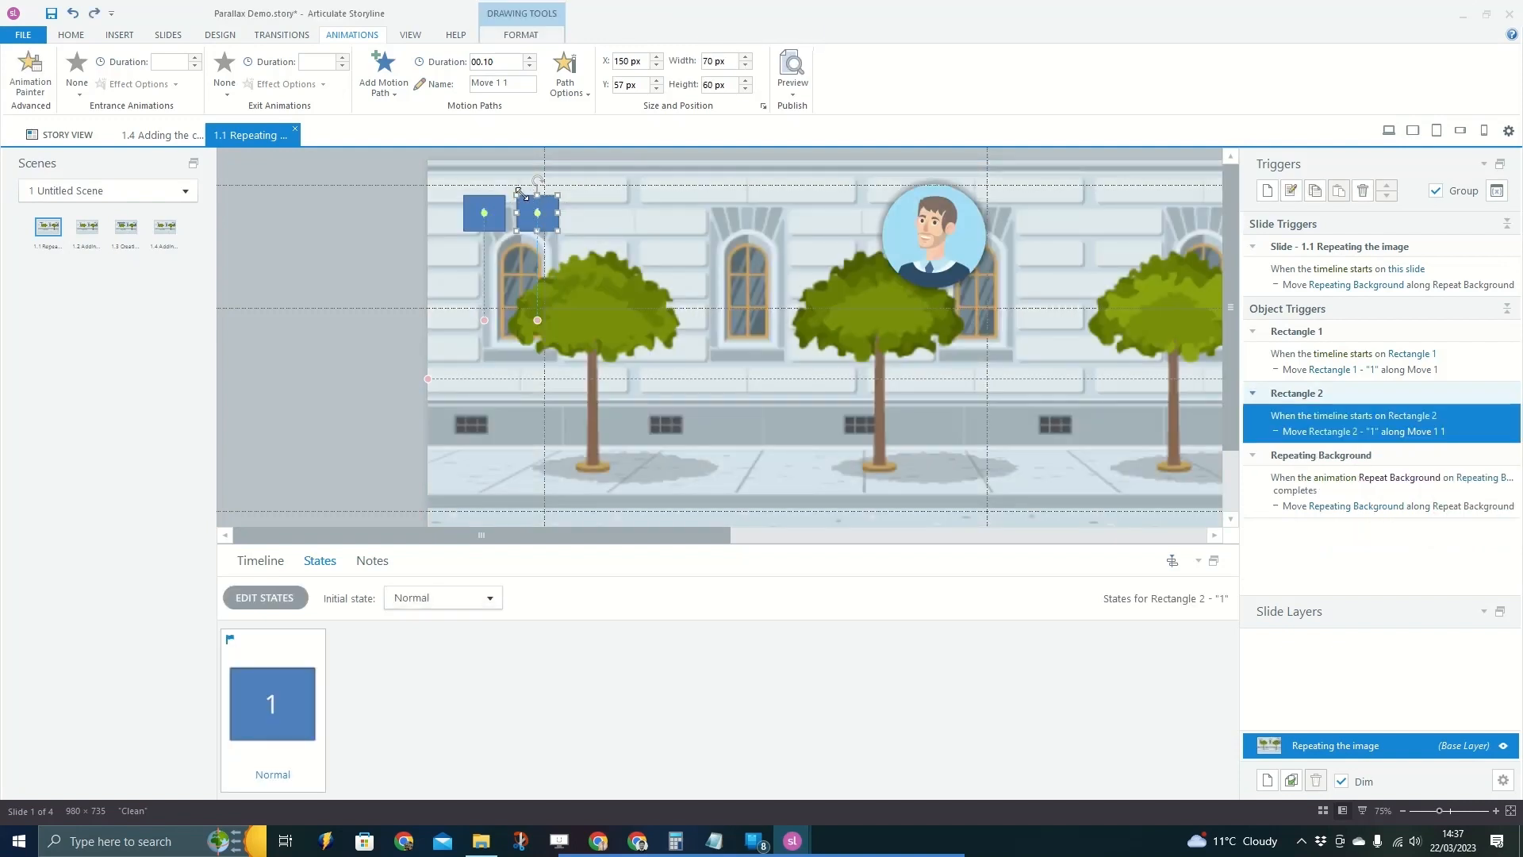
pyautogui.hotkey('ctrl', 'd')
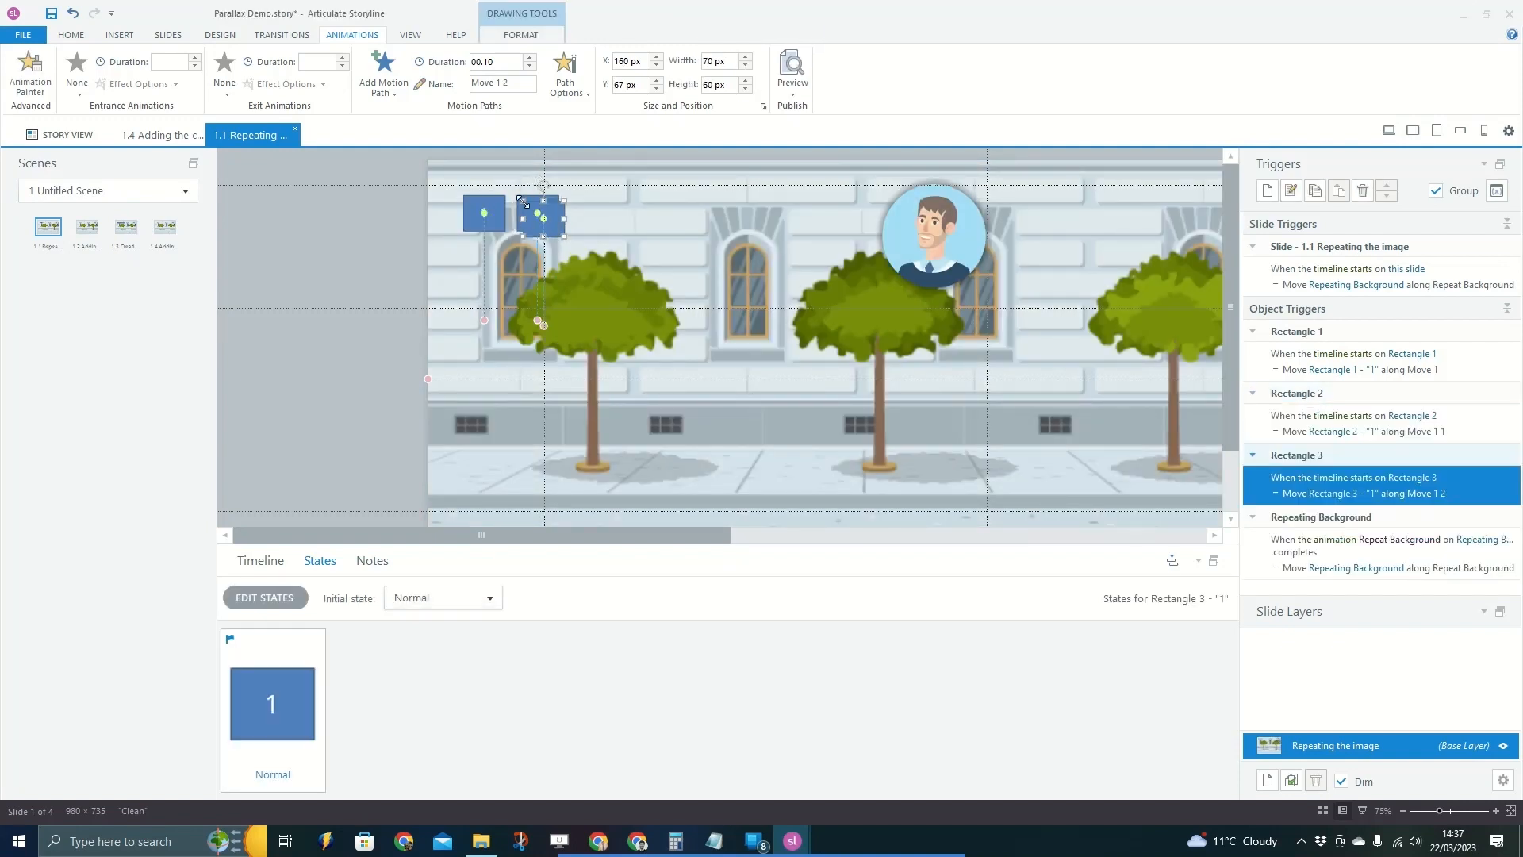
pyautogui.moveTo(569, 209); pyautogui.dragTo(616, 228)
pyautogui.hotkey('ctrl', 'z')
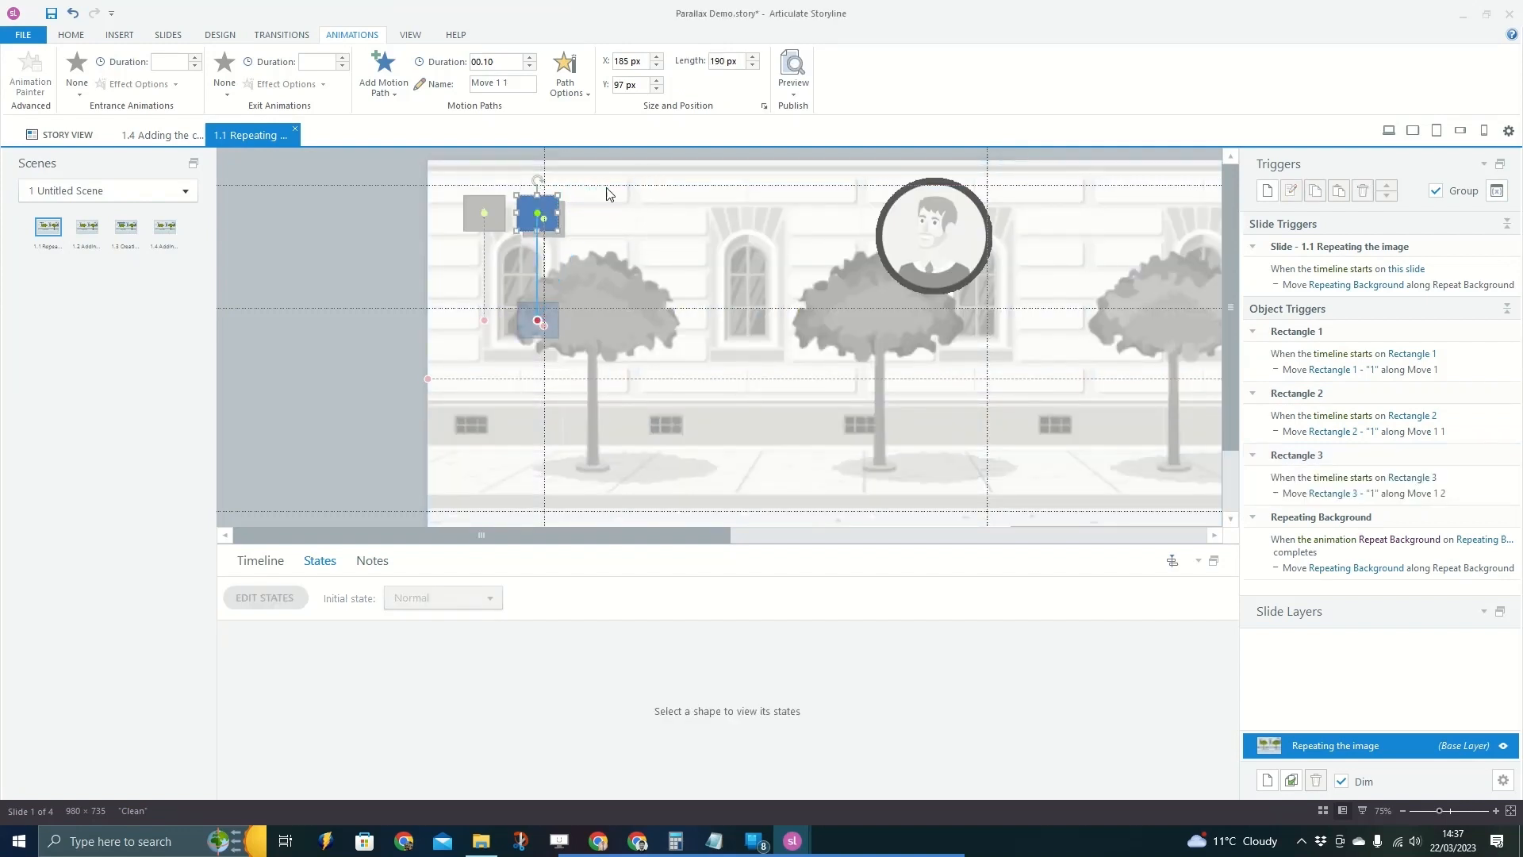
# Duplicate the second rectangle into three more copies in the same row at X 240, 340 and 430 px, Y 57 px.
pyautogui.click(550, 226)
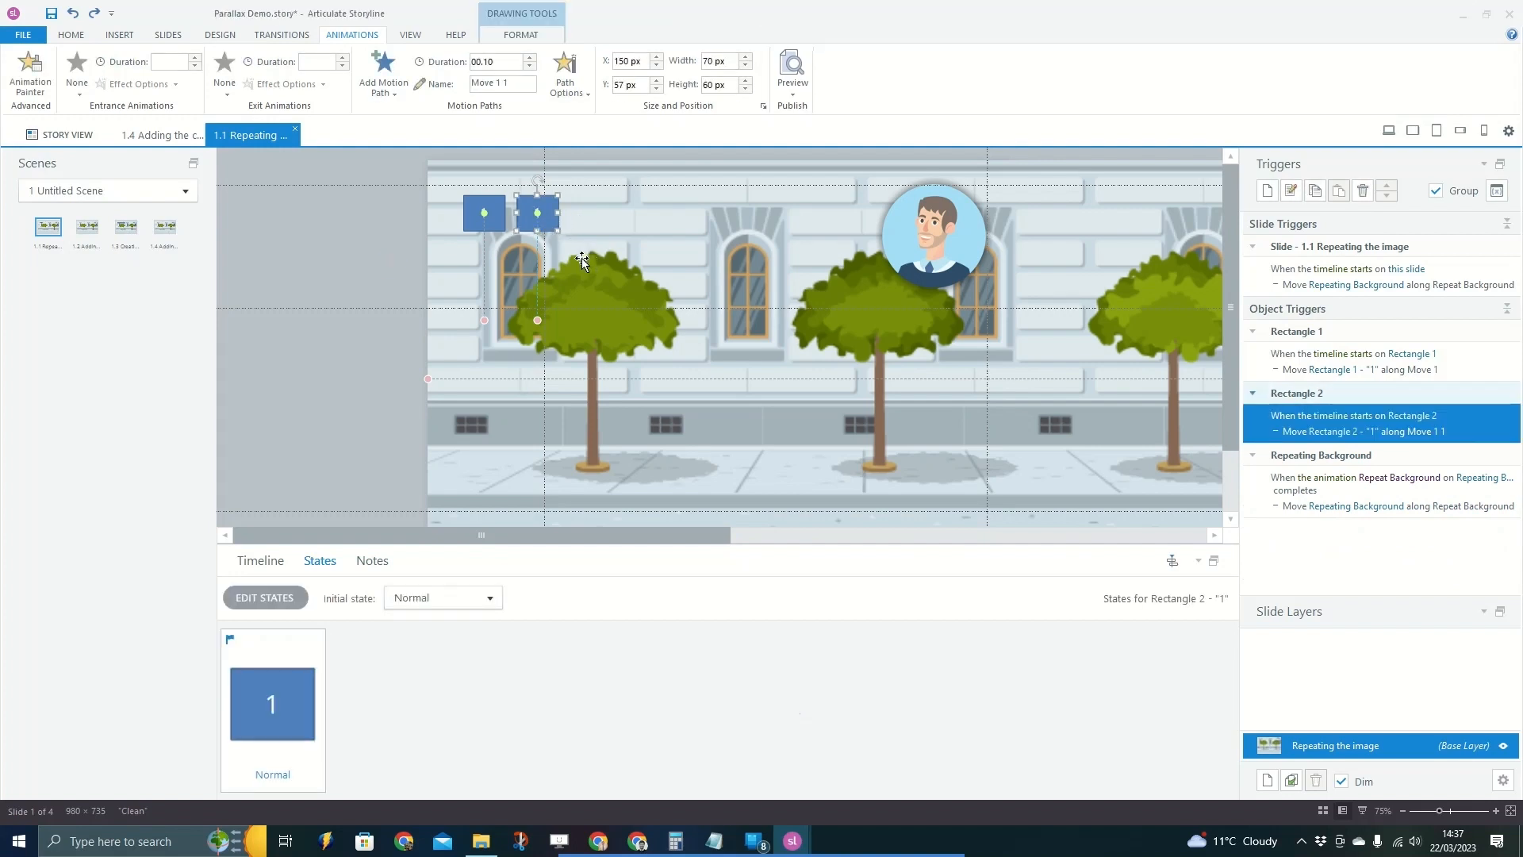
pyautogui.hotkey('ctrl', 'd')
pyautogui.moveTo(536, 206); pyautogui.dragTo(660, 213)
pyautogui.hotkey('ctrl', 'd')
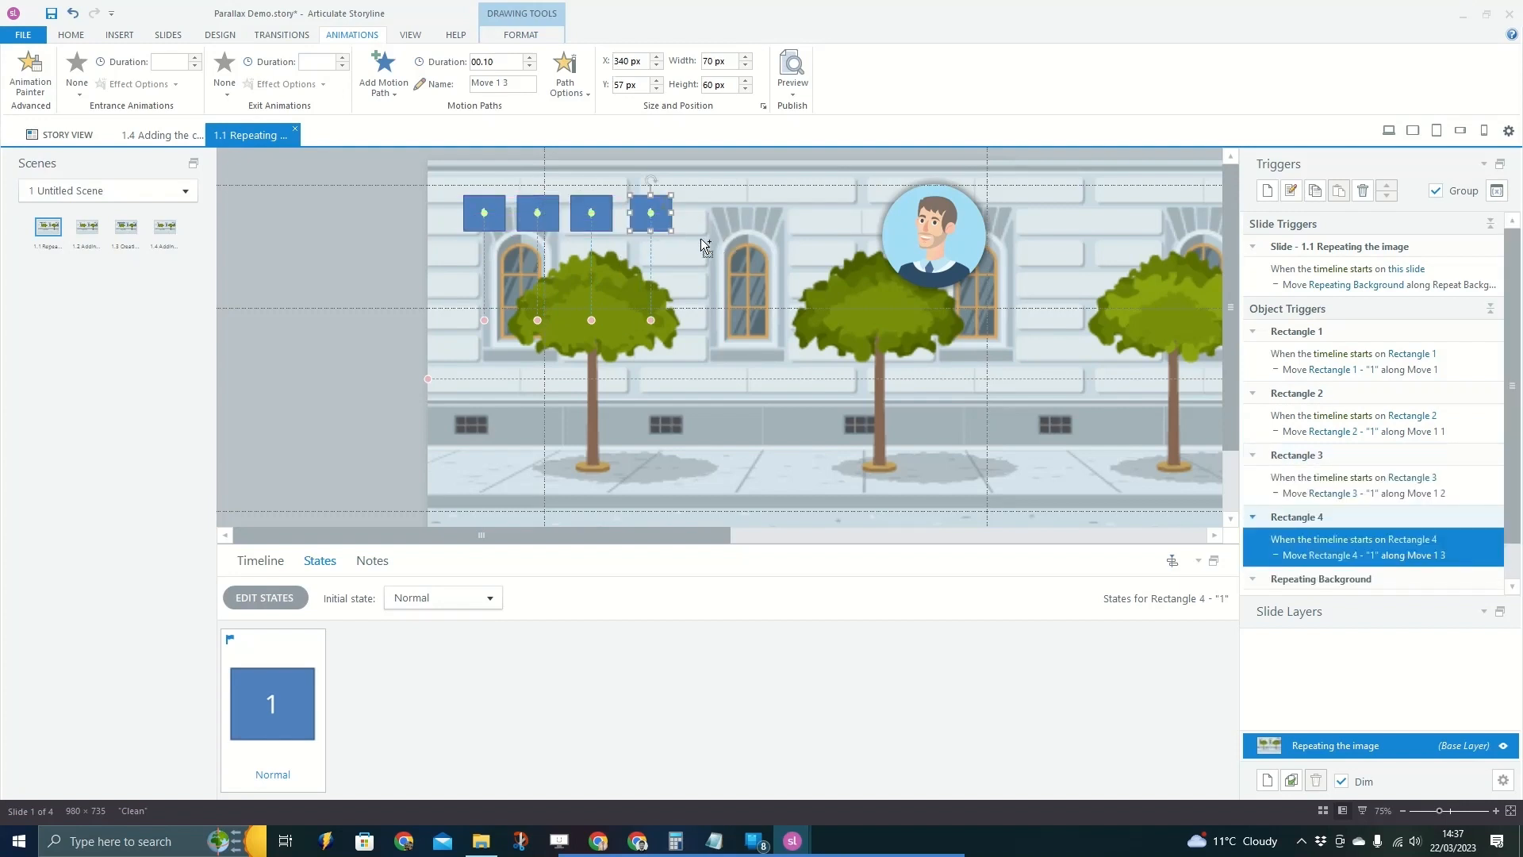
pyautogui.hotkey('ctrl', 'd')
pyautogui.moveTo(554, 204); pyautogui.dragTo(722, 213)
# Relabel the four copied rectangles 2, 3, 4 and 5 in order.
pyautogui.click(556, 211)
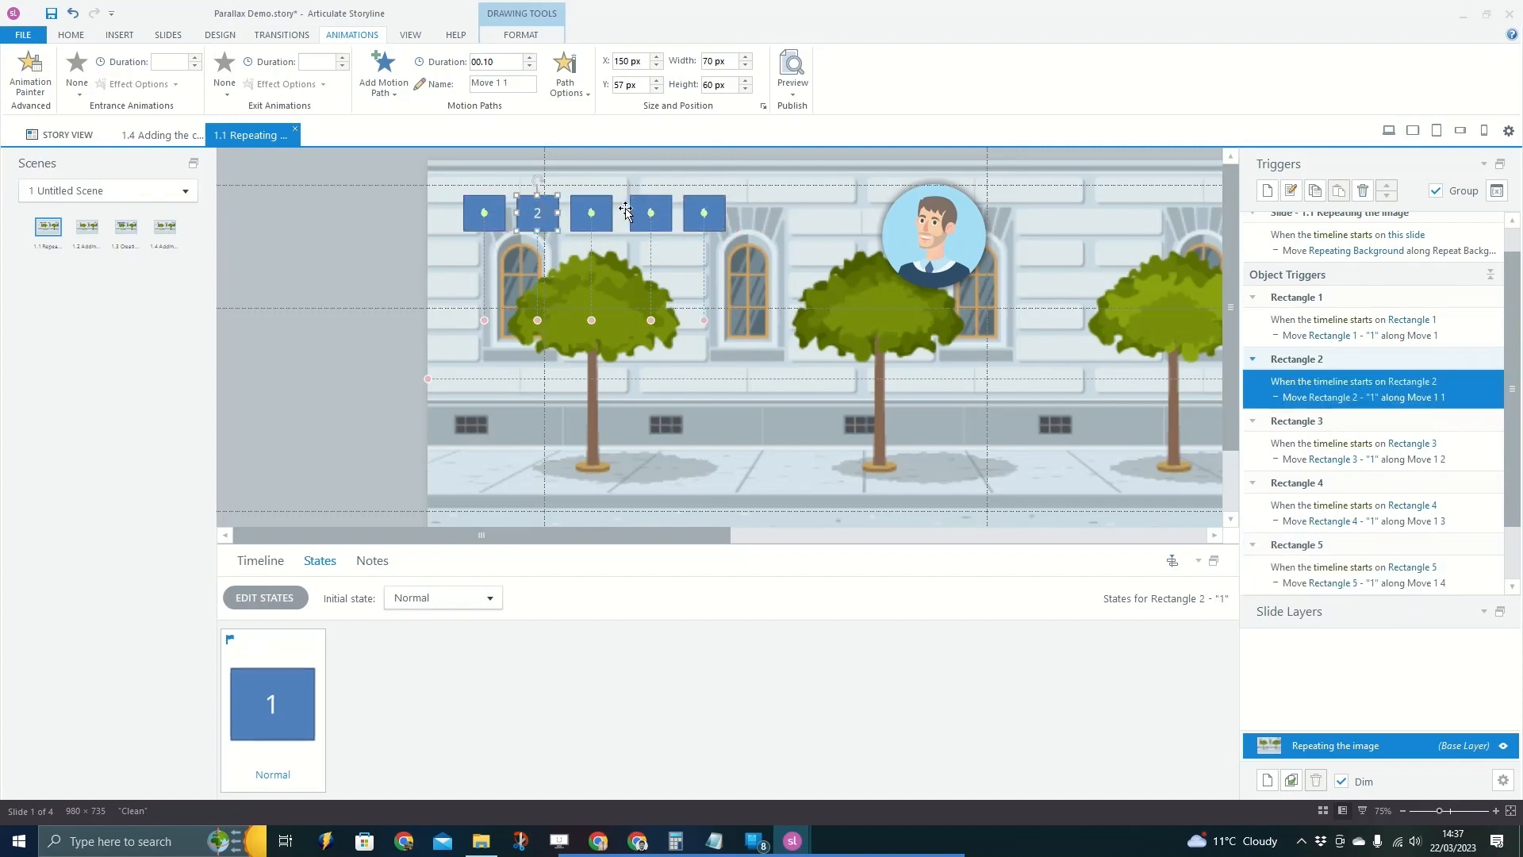
pyautogui.click(583, 211)
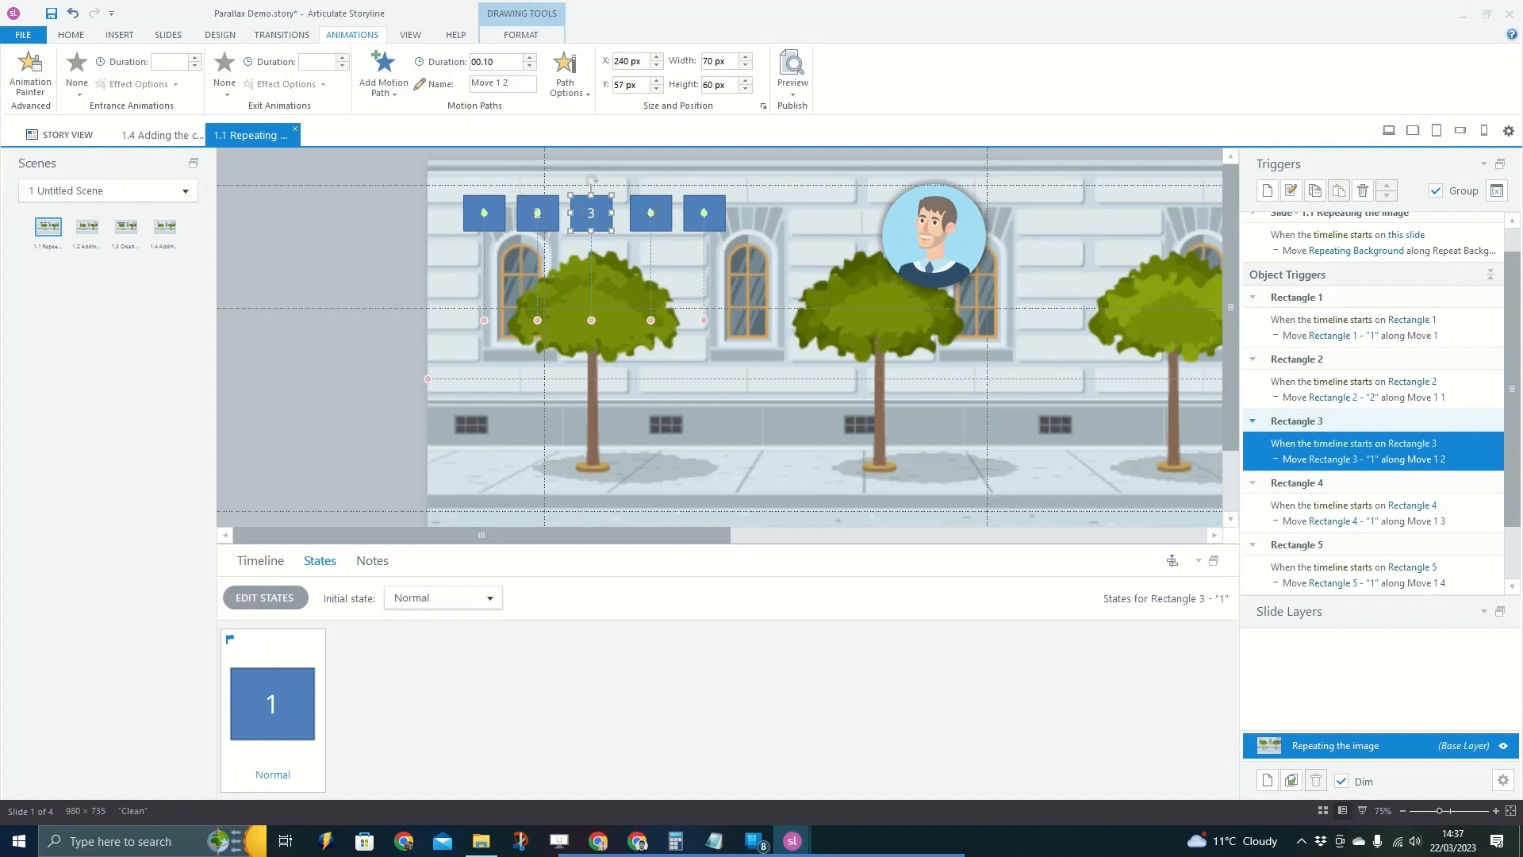
pyautogui.click(639, 213)
pyautogui.write('4')
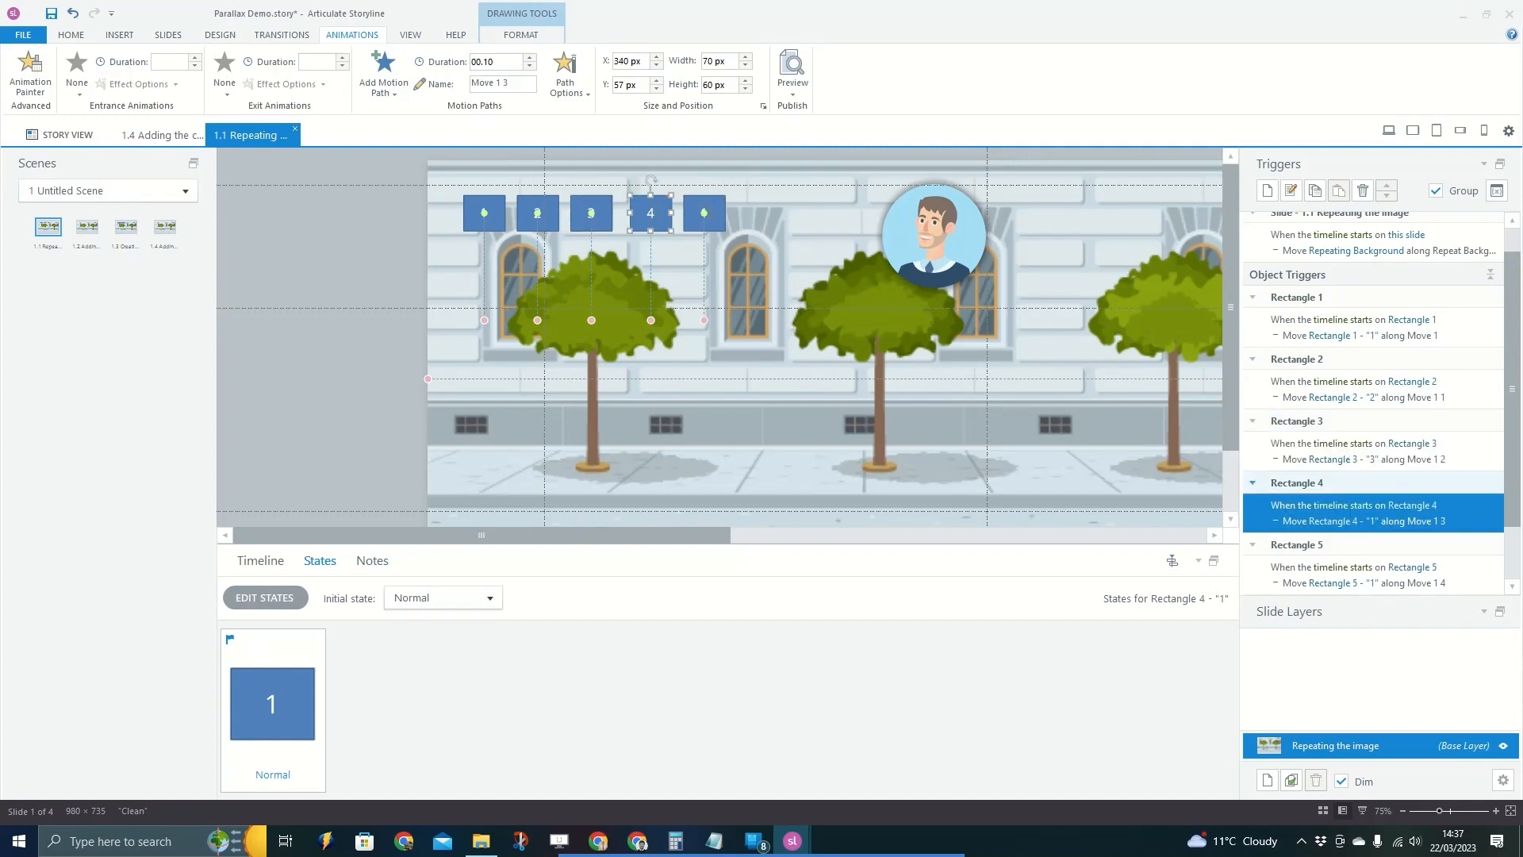
pyautogui.click(704, 212)
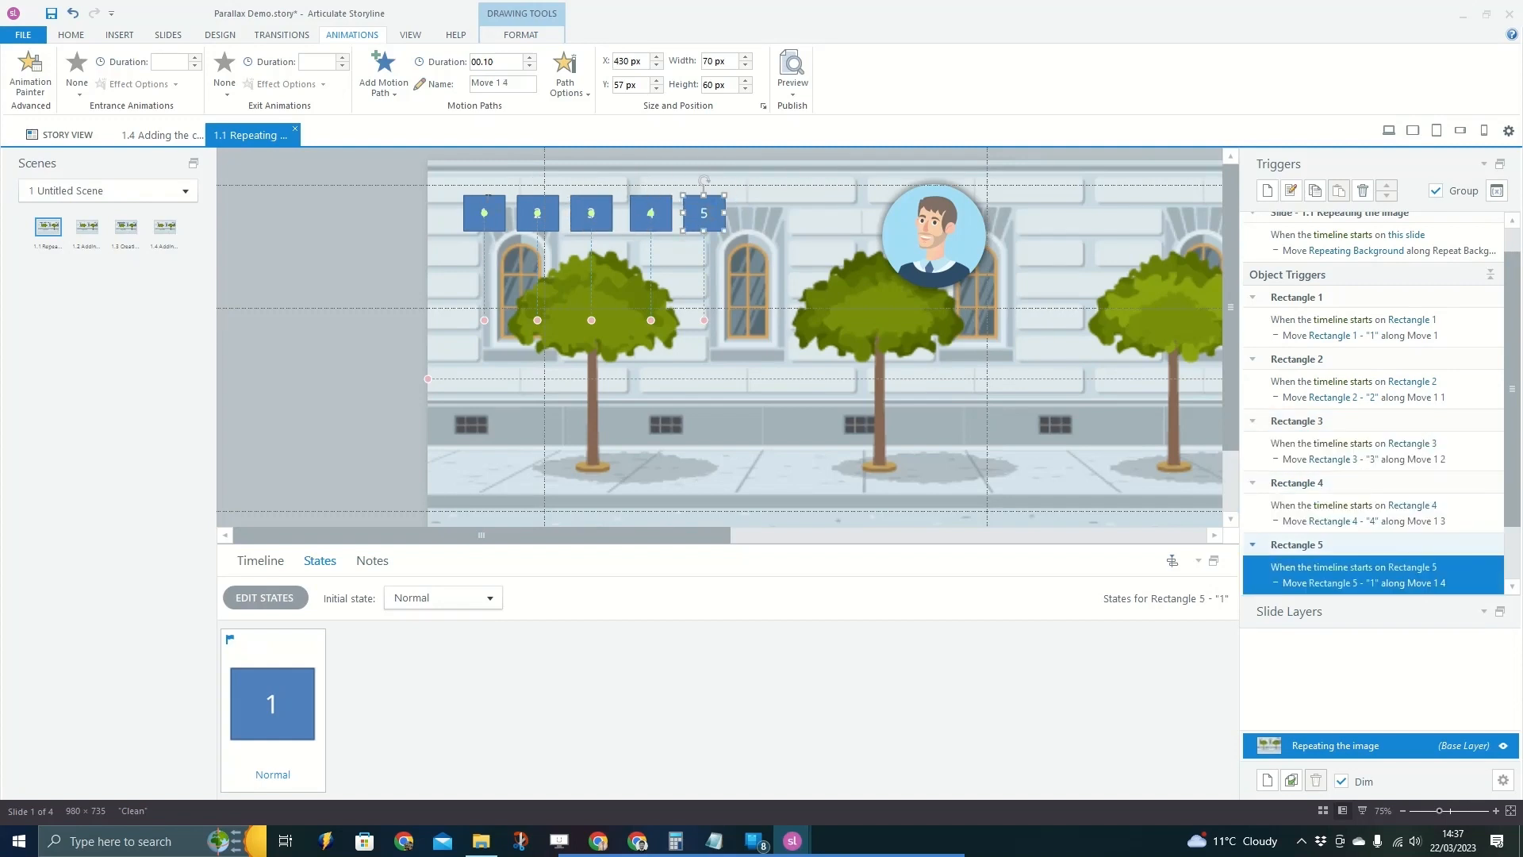
# Rename the timeline objects of the rectangles labelled 1 and 2 as Move 1 and Move 2.
pyautogui.click(262, 560)
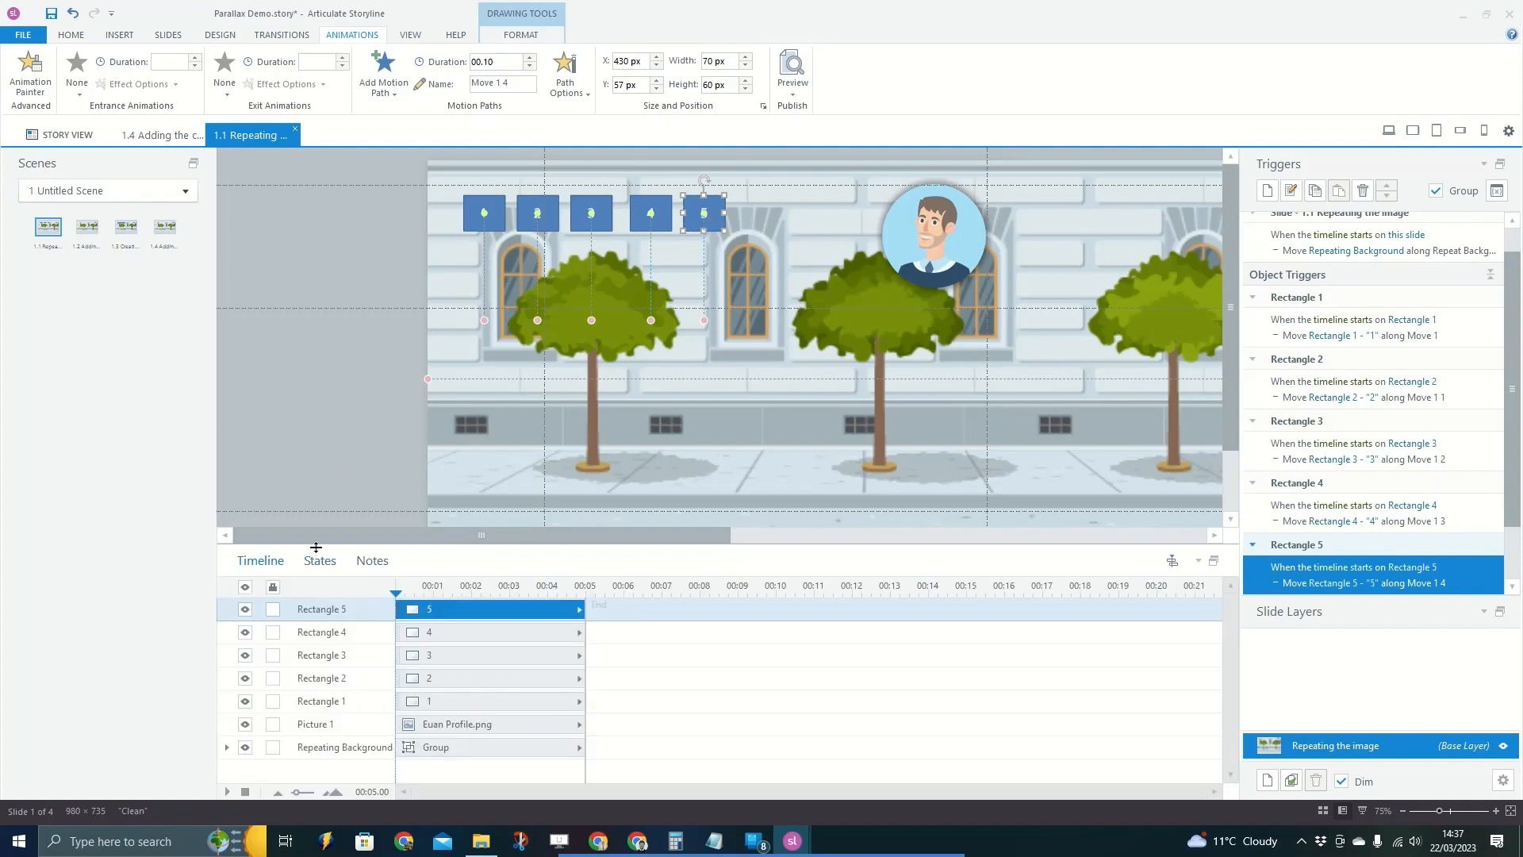
pyautogui.doubleClick(320, 700)
pyautogui.write('Move')
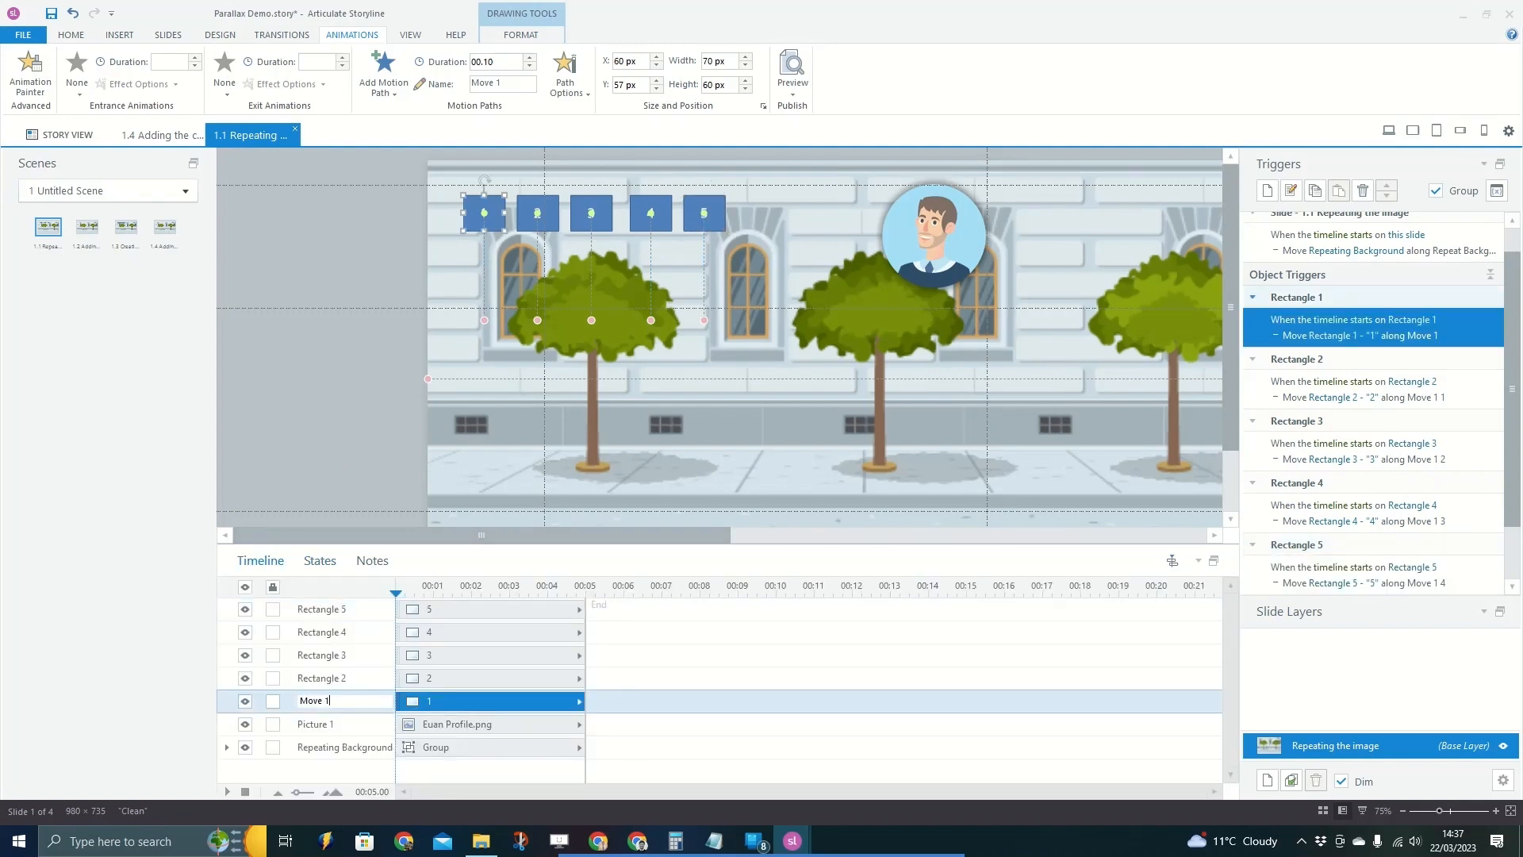
pyautogui.doubleClick(317, 679)
pyautogui.hotkey('ctrl', 'v')
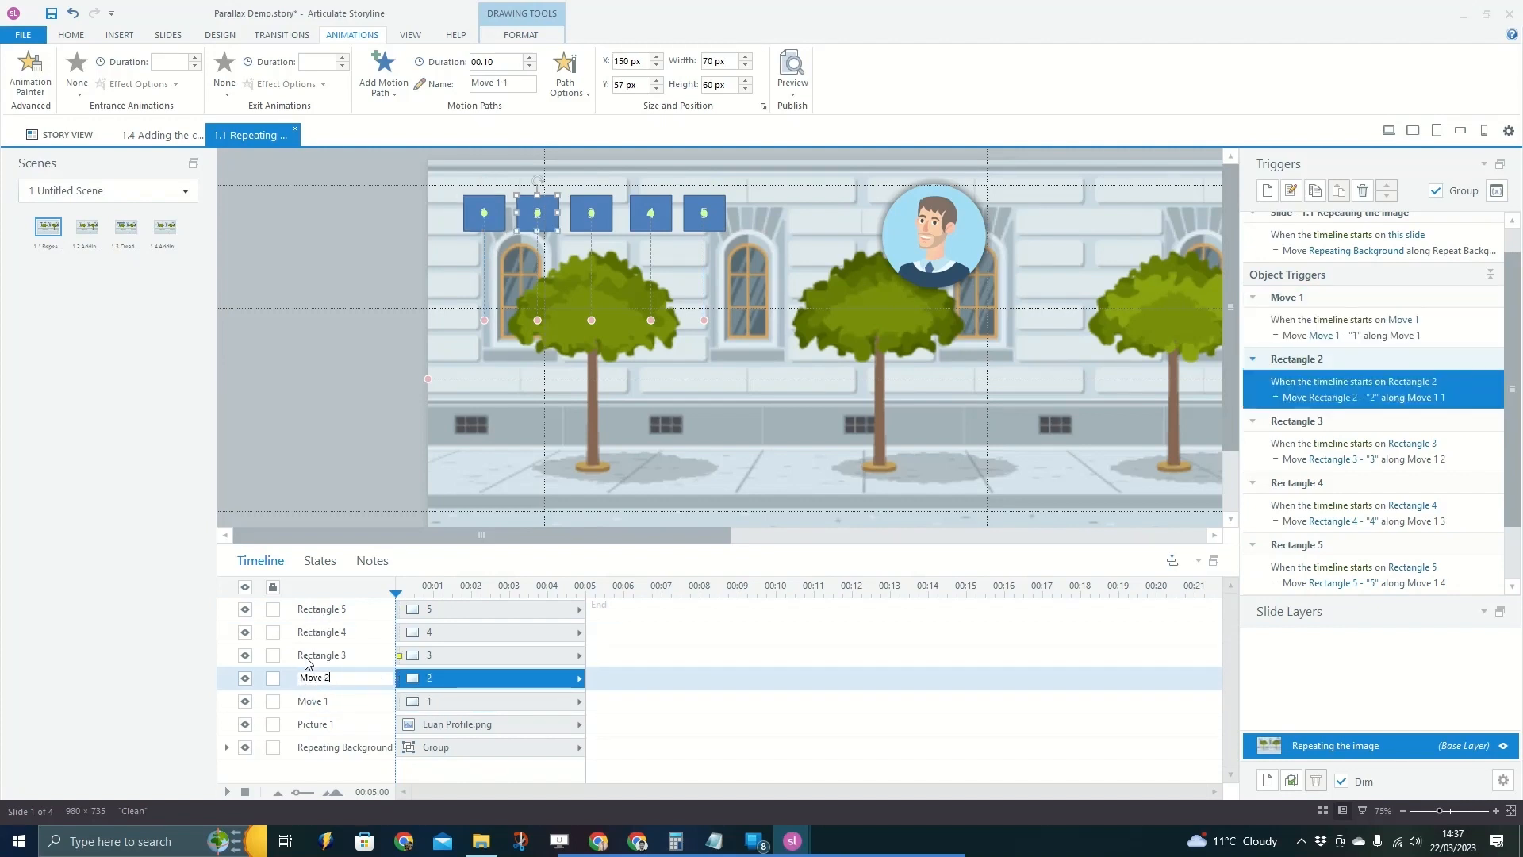
pyautogui.press('Return')
# Rename the timeline objects of the rectangles labelled 3, 4 and 5 as Move 3, Move 4 and Move 5.
pyautogui.doubleClick(317, 655)
pyautogui.hotkey('ctrl', 'v')
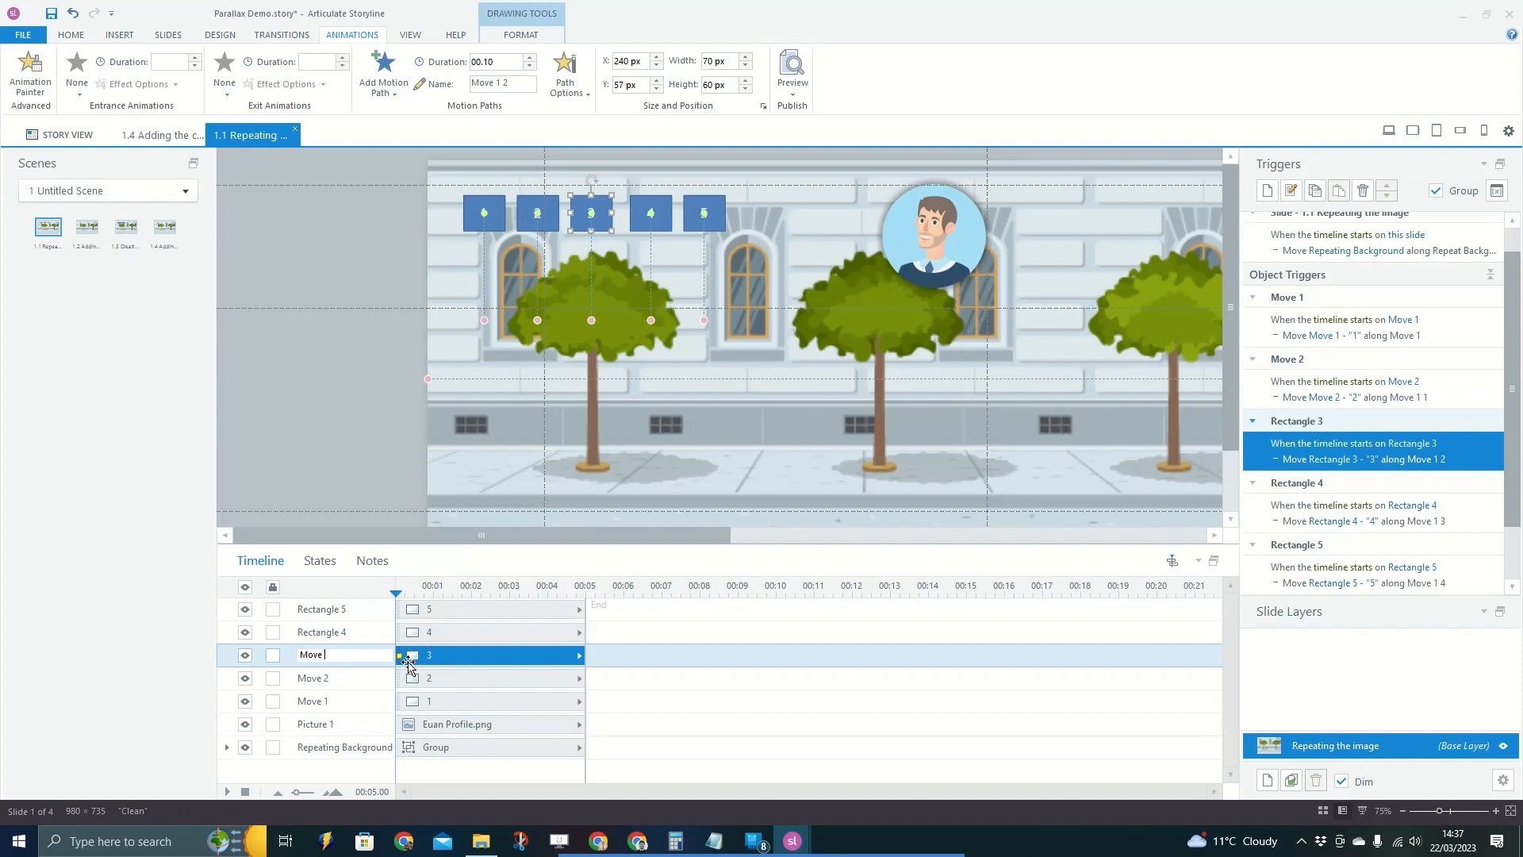
pyautogui.press('Return')
pyautogui.doubleClick(342, 633)
pyautogui.hotkey('ctrl', 'v')
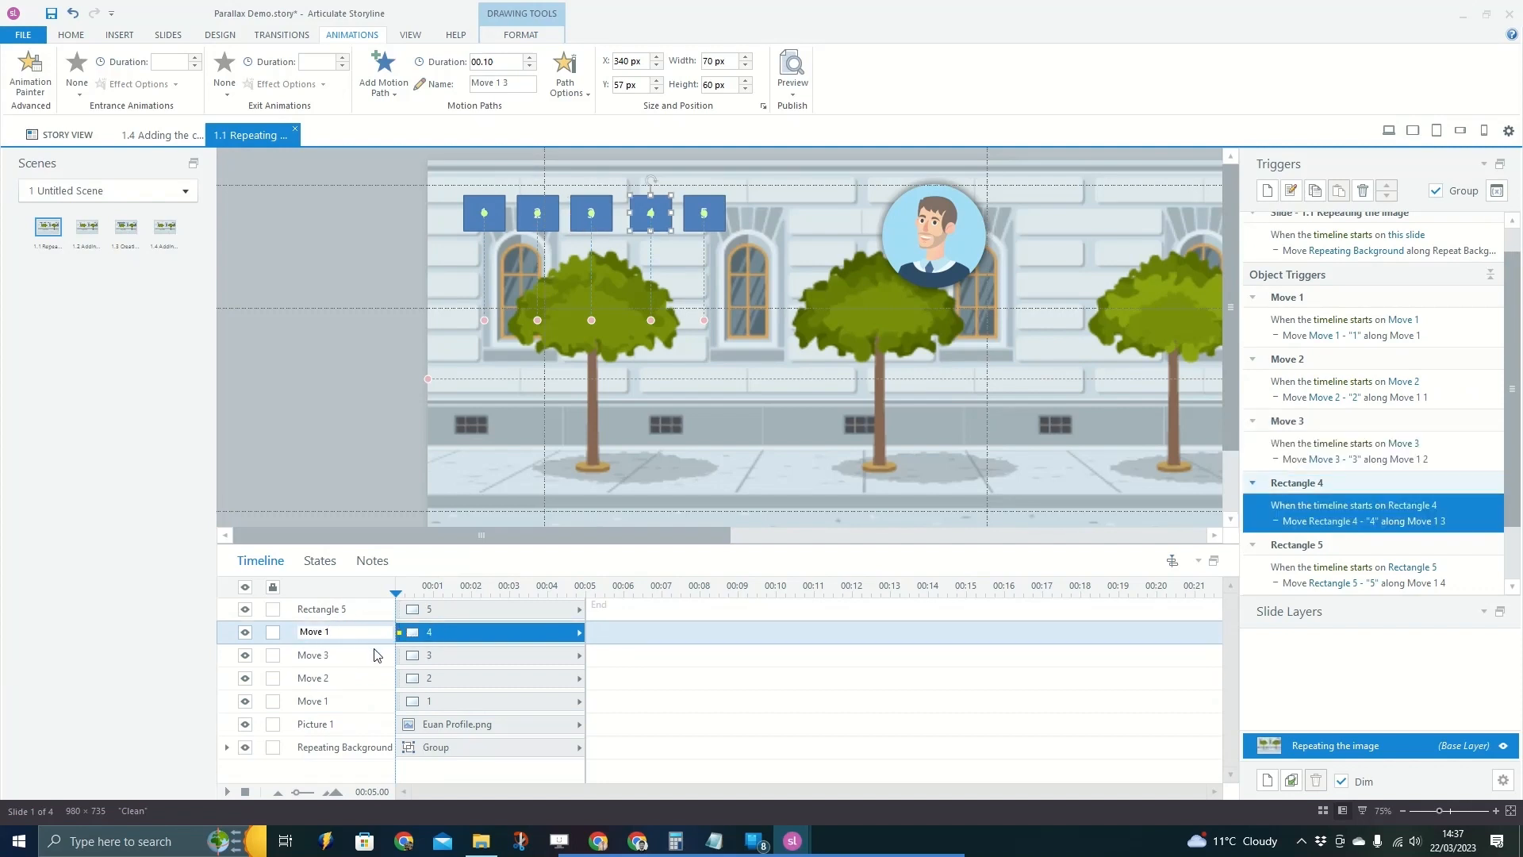
pyautogui.press('Return')
pyautogui.doubleClick(341, 609)
pyautogui.hotkey('ctrl', 'v')
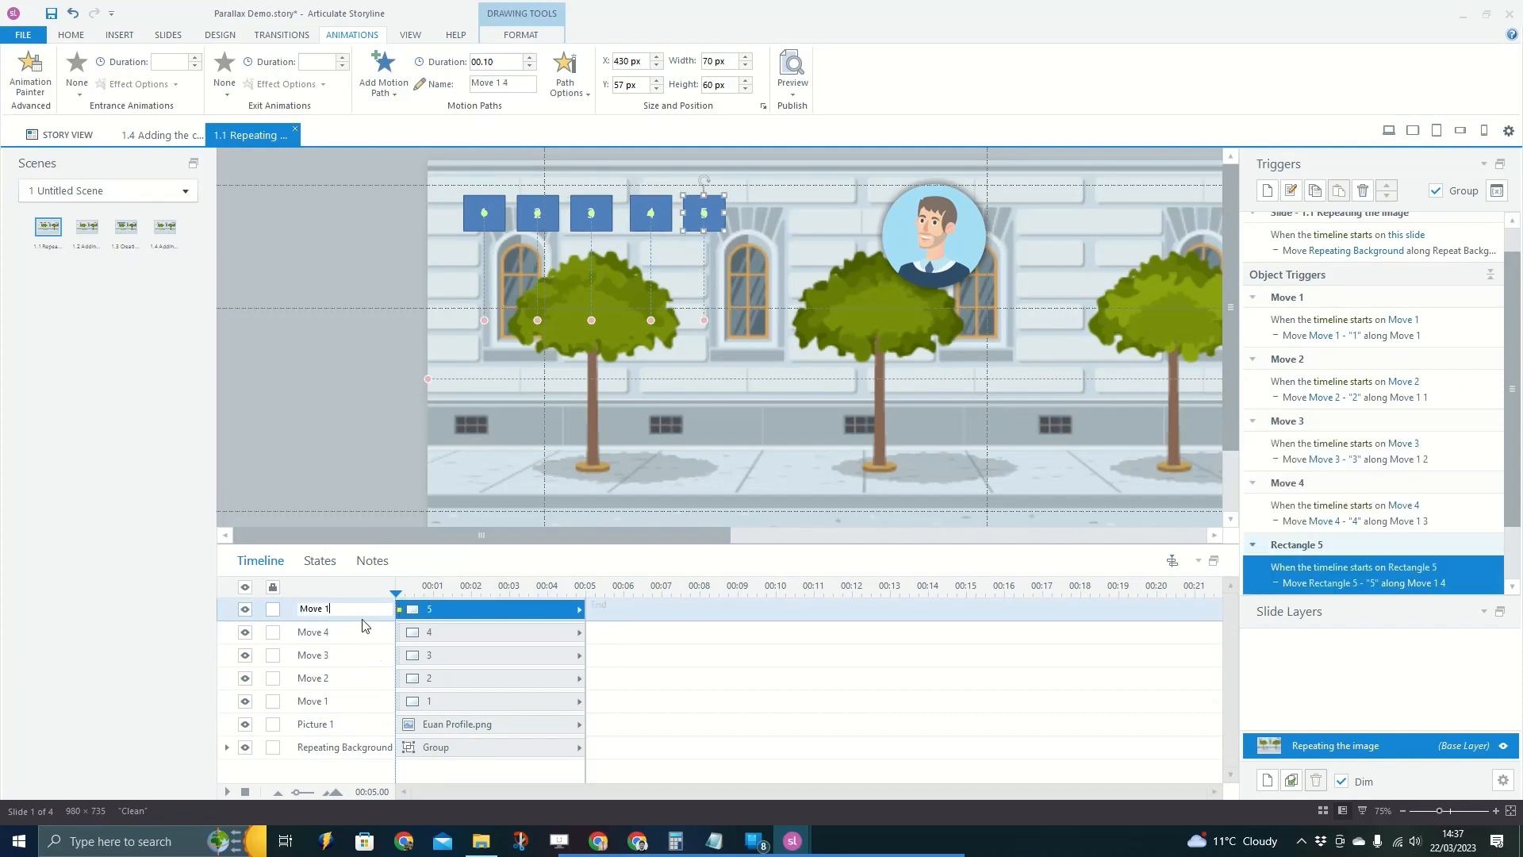
pyautogui.press('Return')
# Distribute the five numbered rectangles evenly in the horizontal direction.
pyautogui.keyDown('shift'); pyautogui.click(429, 703); pyautogui.keyUp('shift')
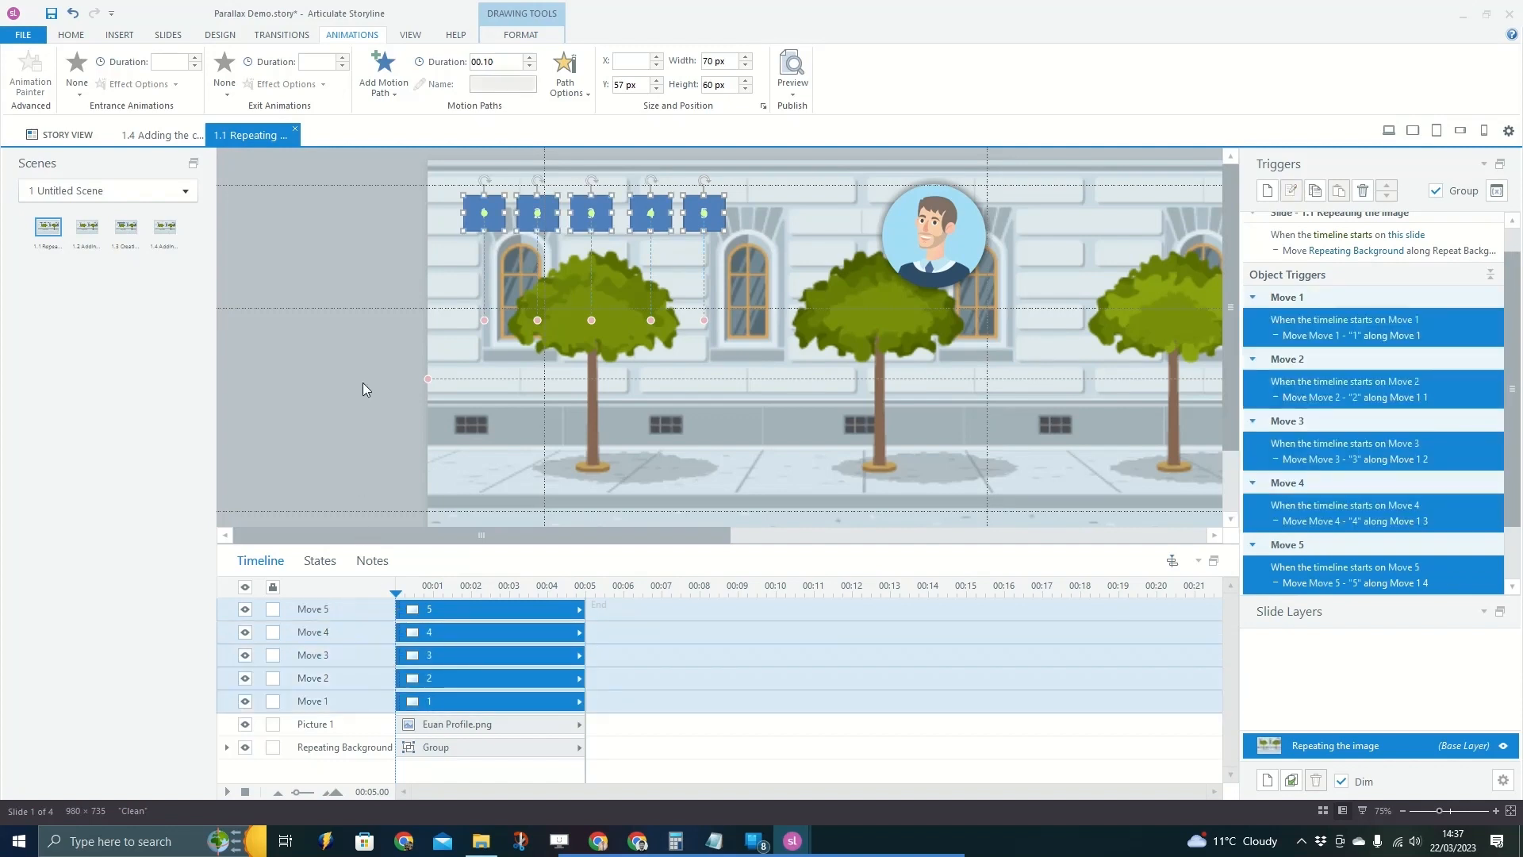
pyautogui.click(516, 36)
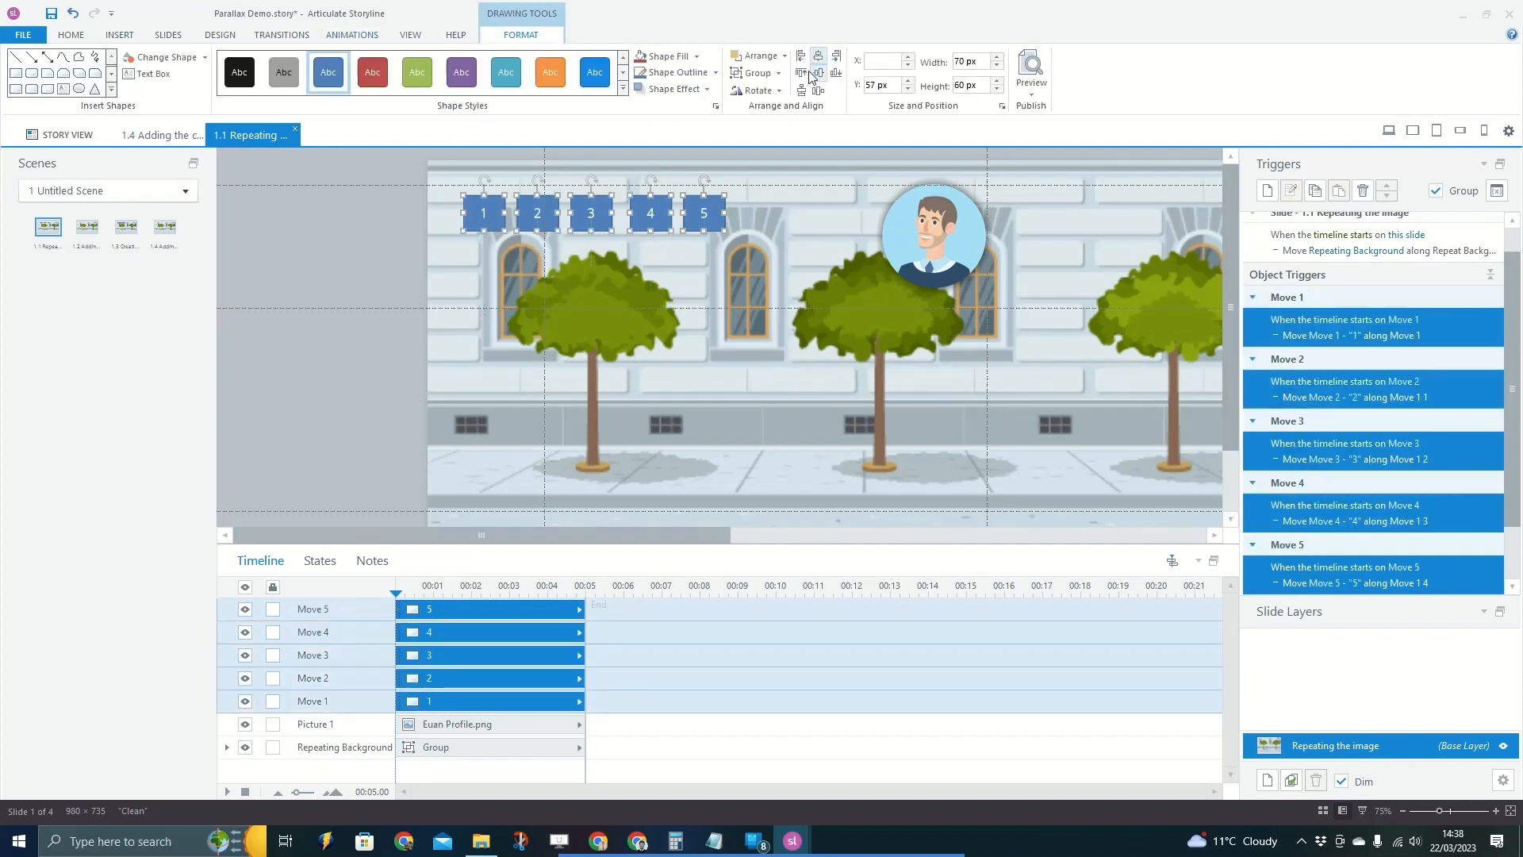
pyautogui.click(820, 92)
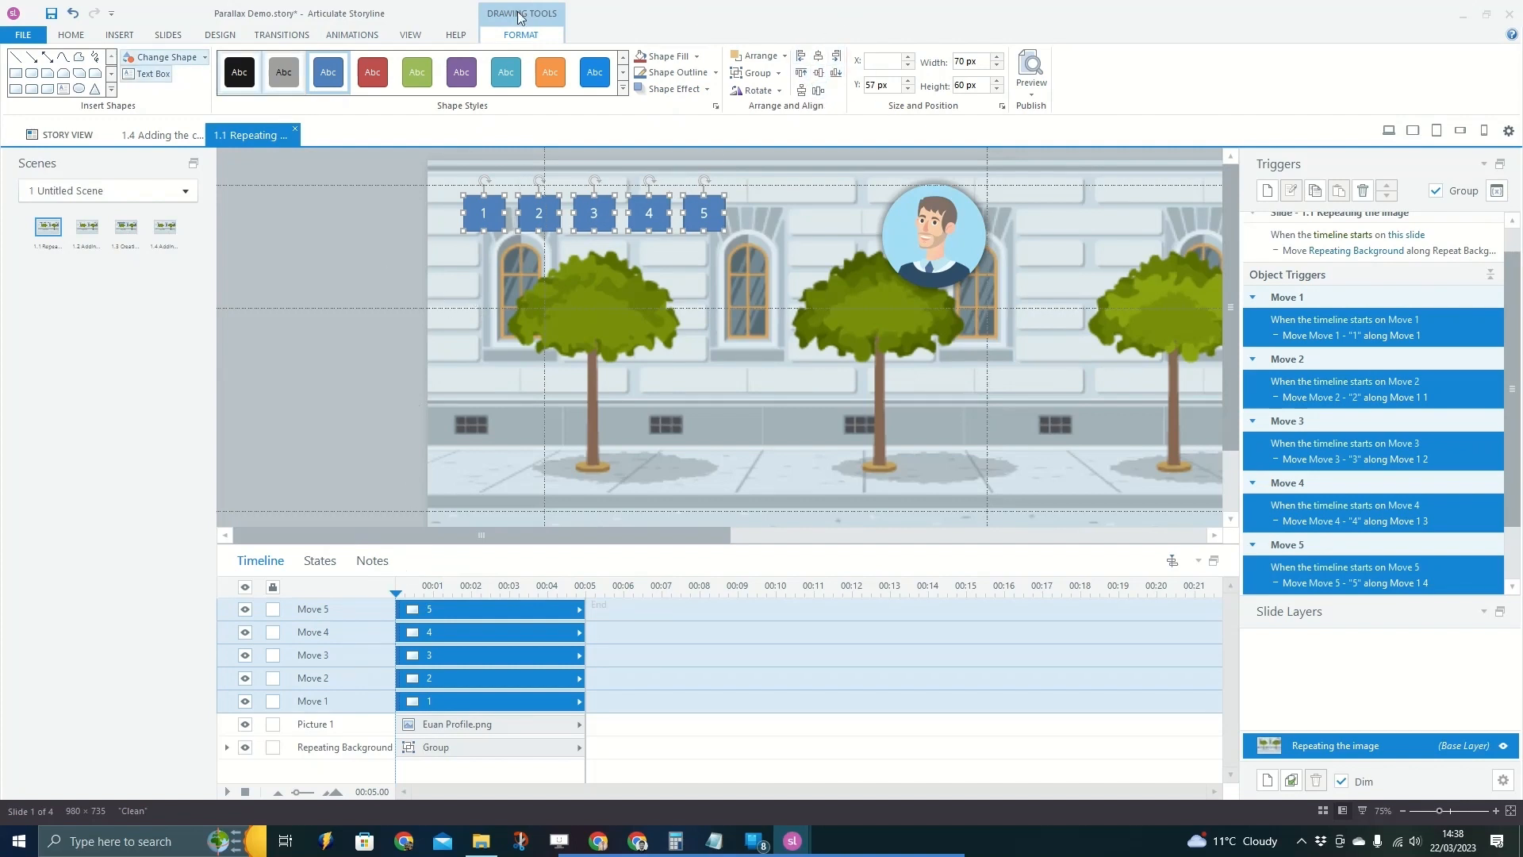
# Group the five numbered rectangles and name the group Gif Timer.
pyautogui.click(73, 35)
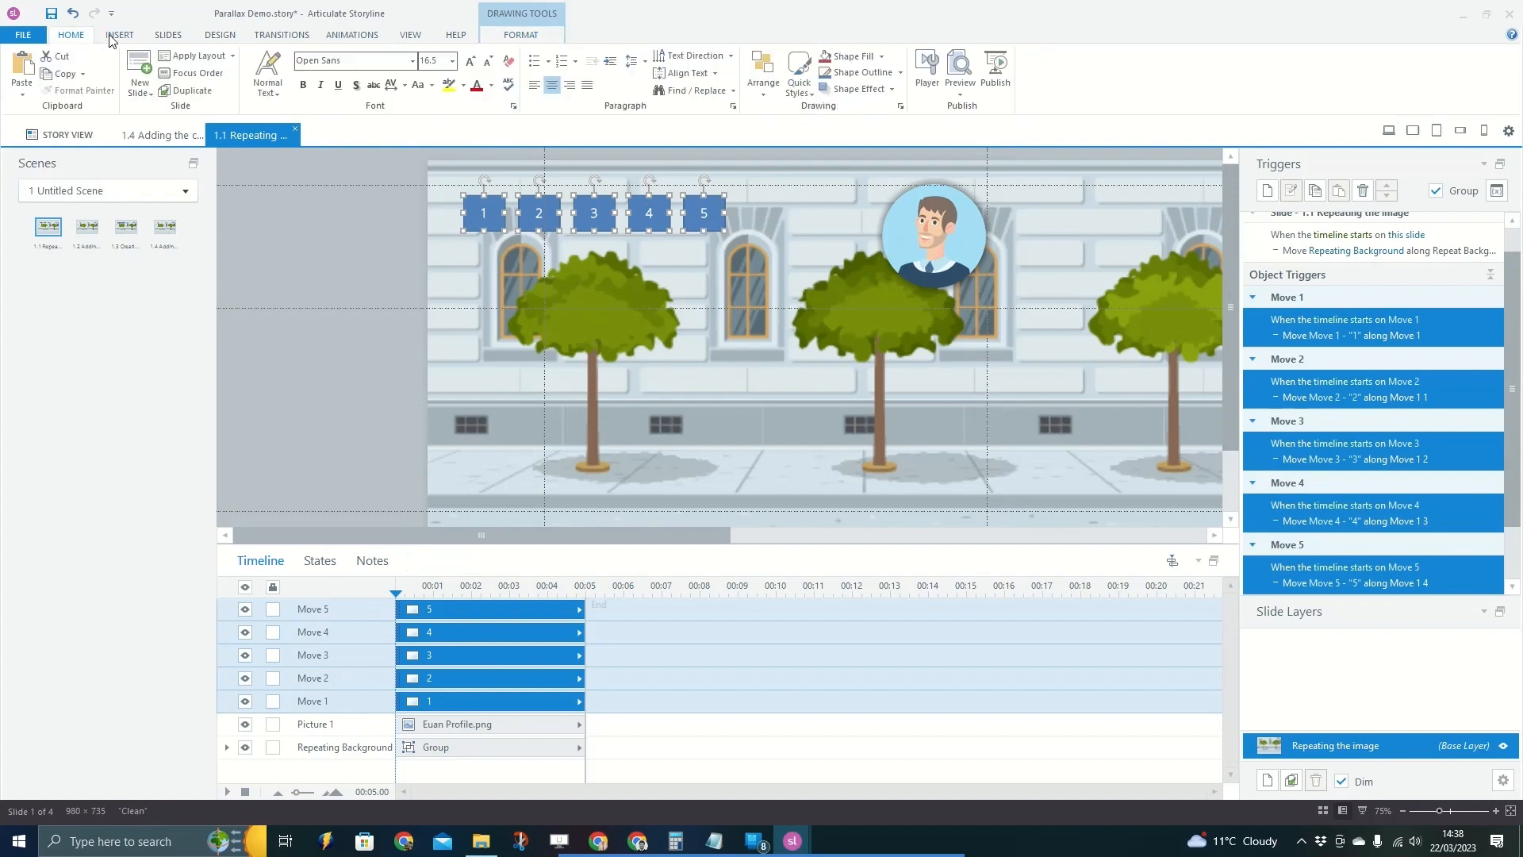
pyautogui.click(501, 35)
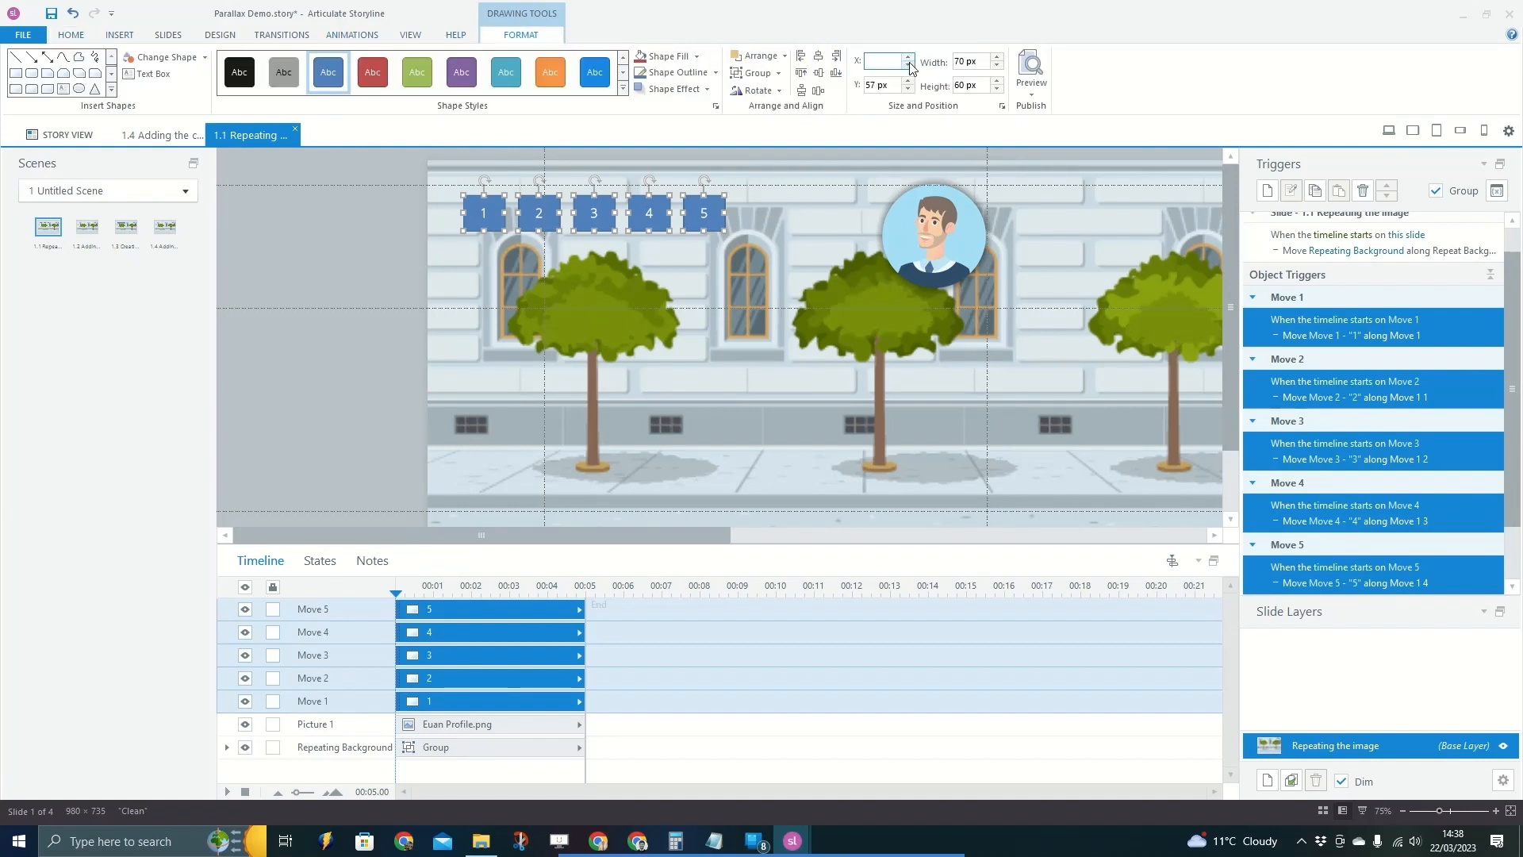
pyautogui.click(758, 76)
pyautogui.click(742, 92)
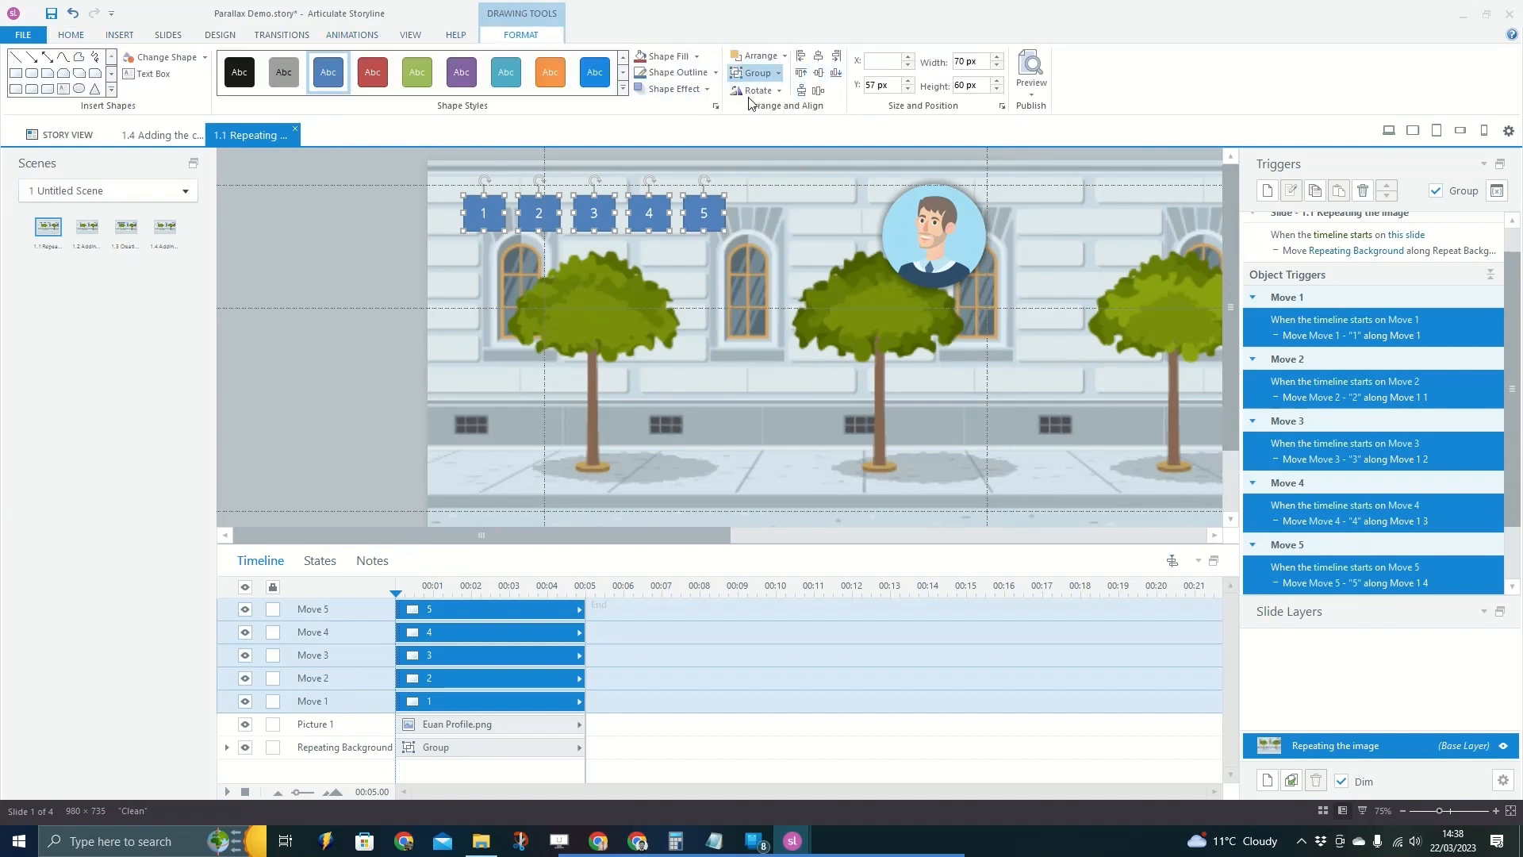
pyautogui.doubleClick(304, 611)
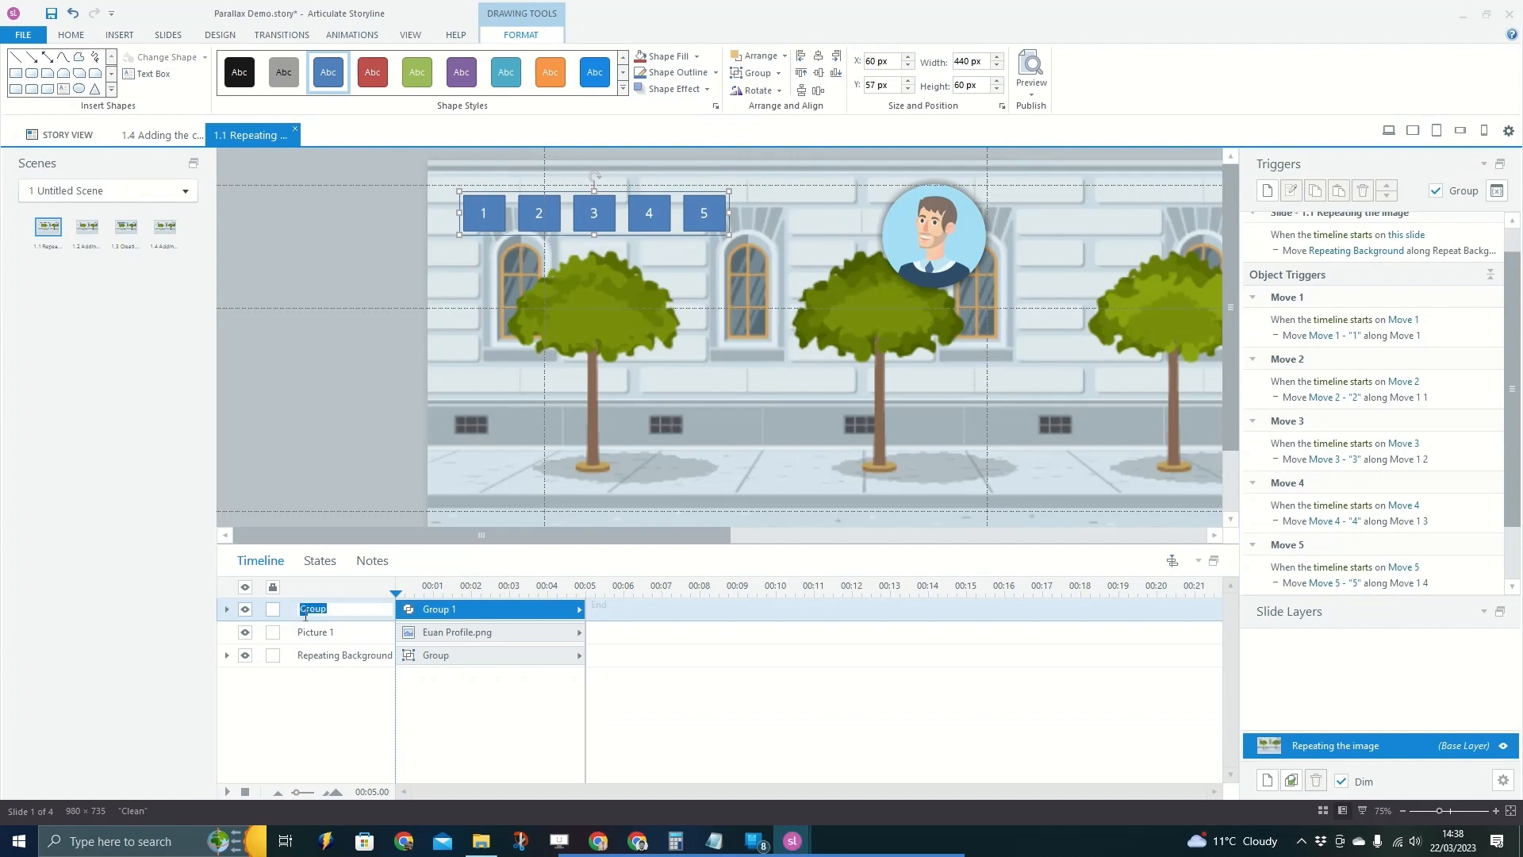
pyautogui.write('Gif Timer')
pyautogui.press('Return')
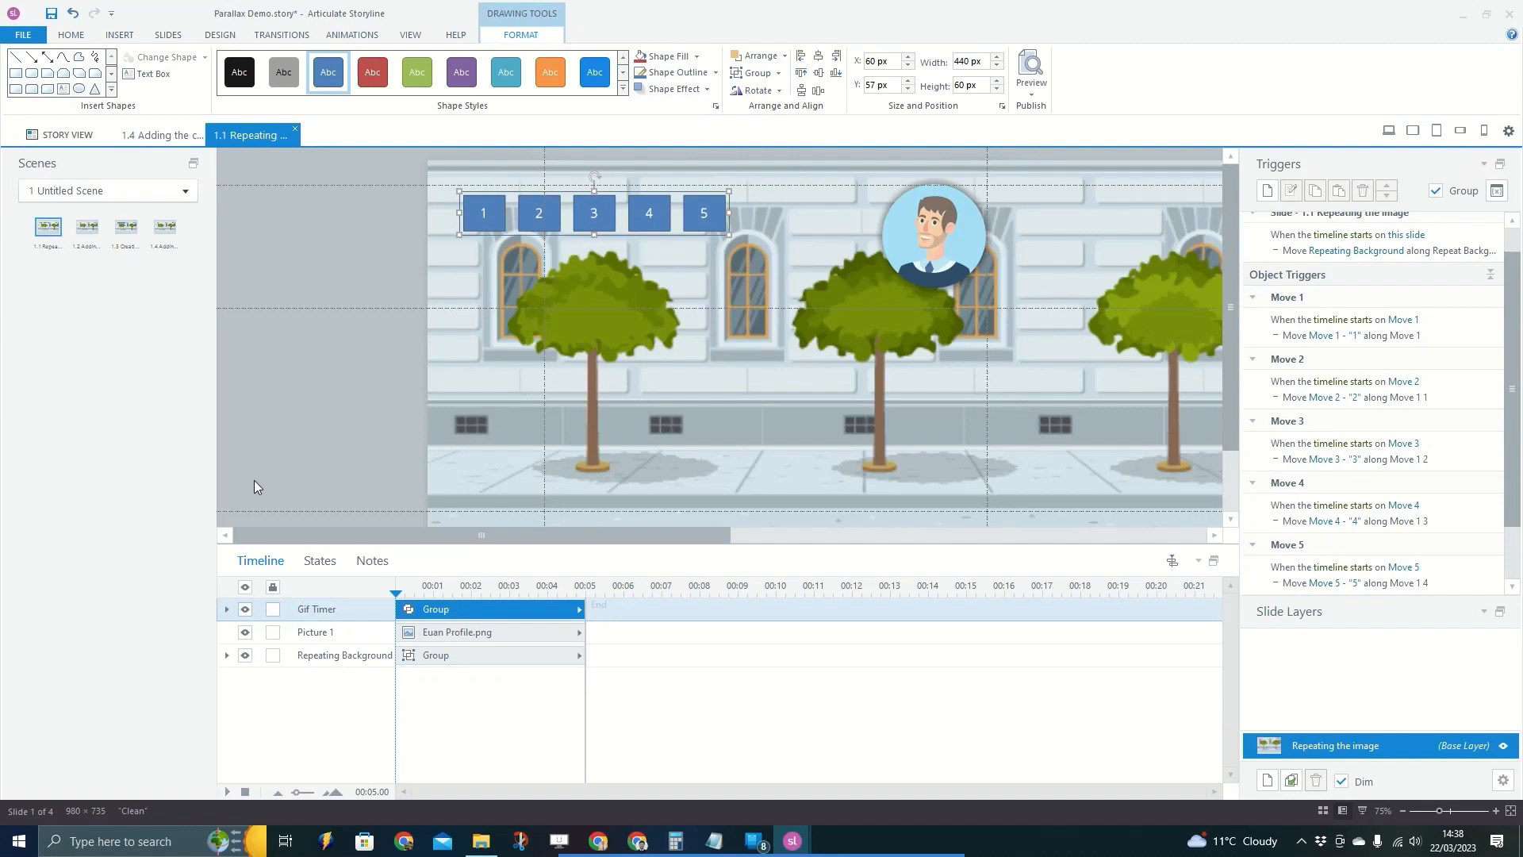
# Hide the Gif Timer group from accessibility tools in its size and position settings.
pyautogui.doubleClick(472, 607)
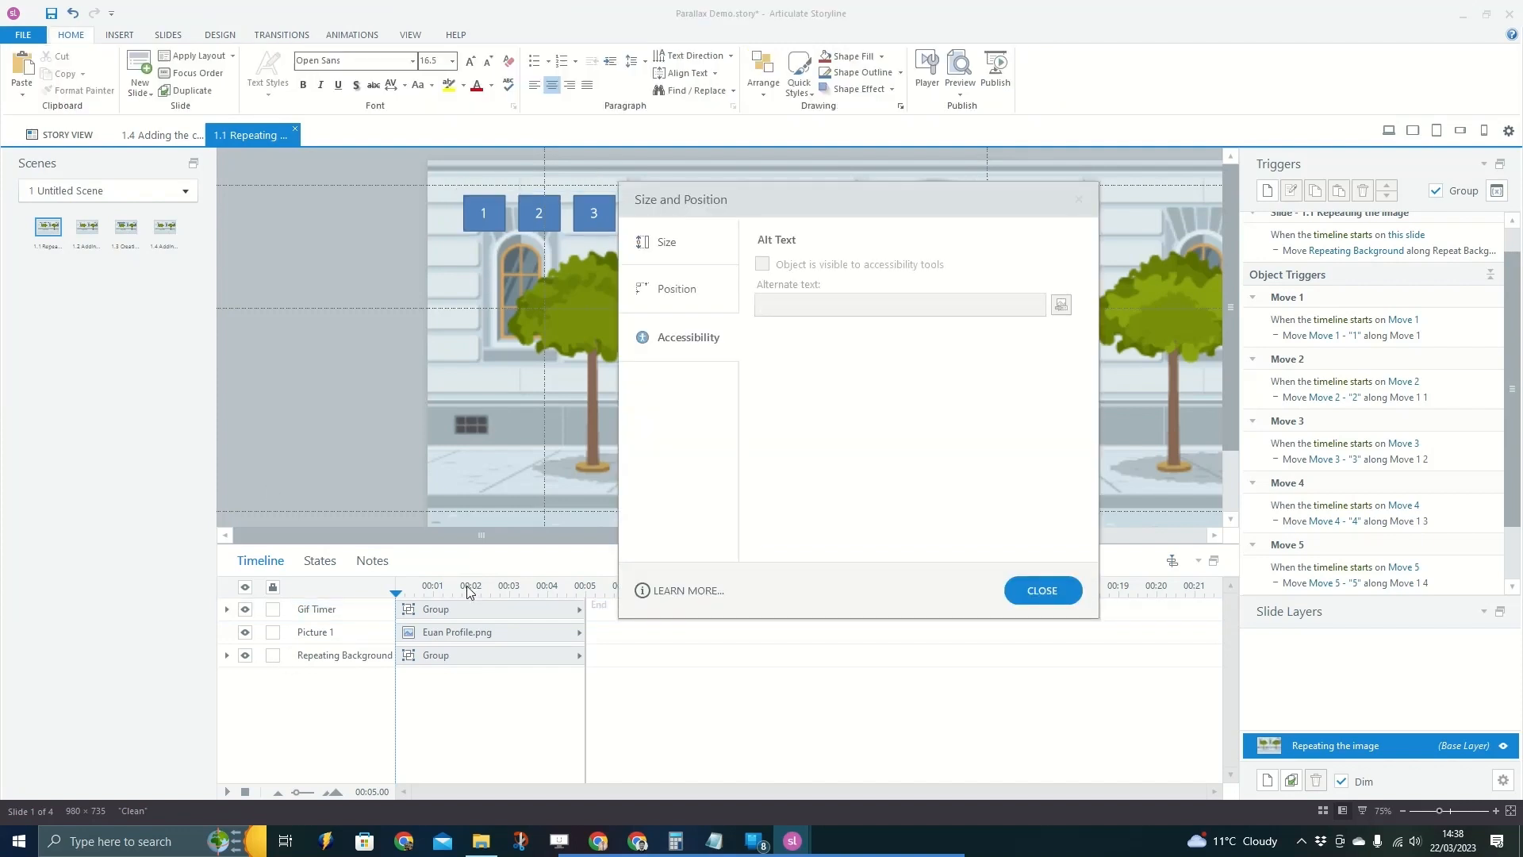
pyautogui.click(504, 242)
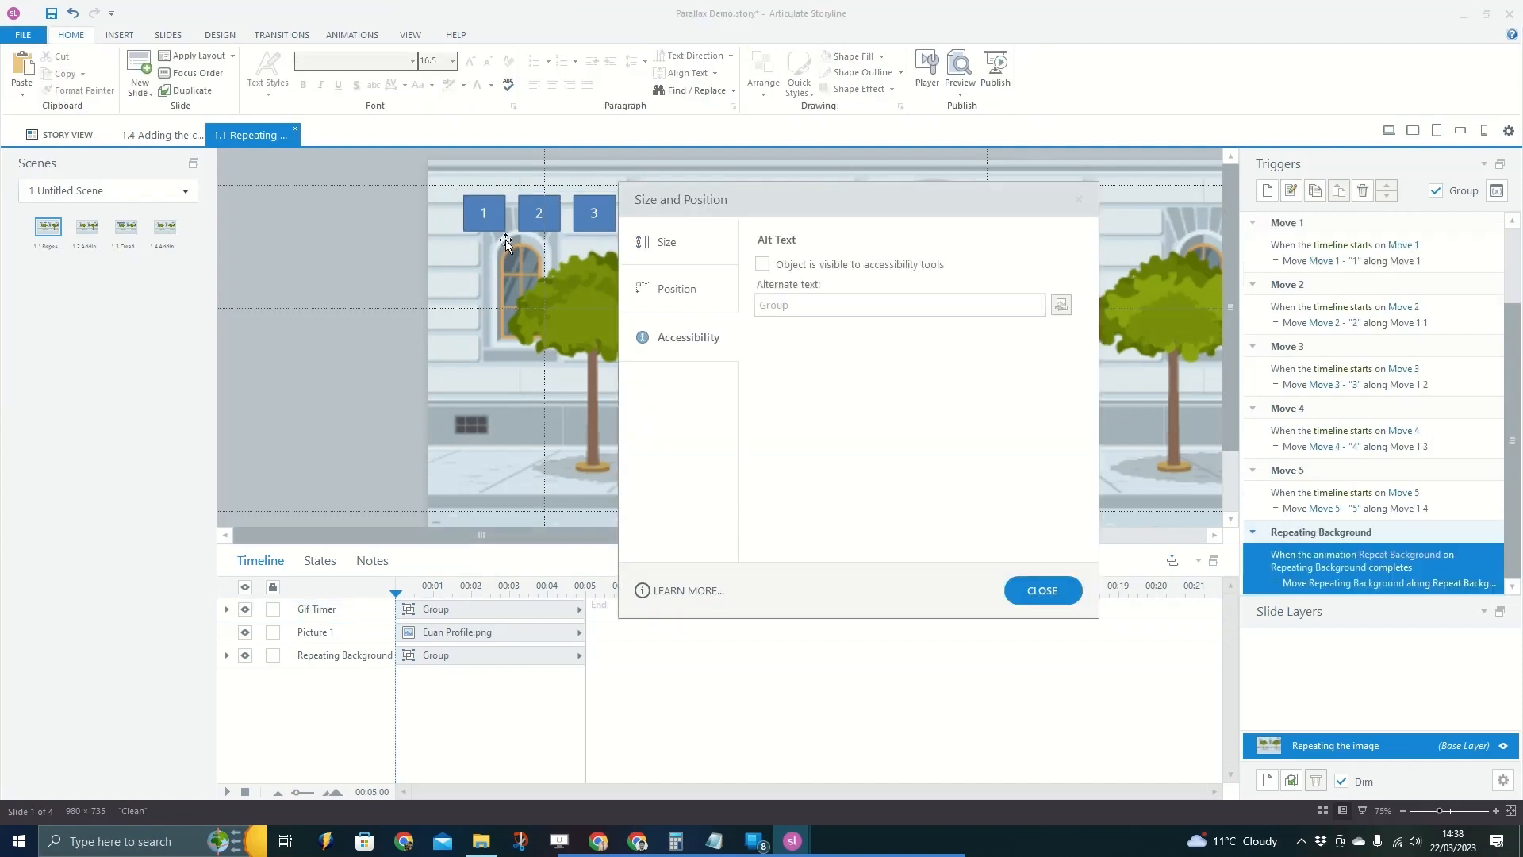
pyautogui.click(790, 266)
pyautogui.click(763, 264)
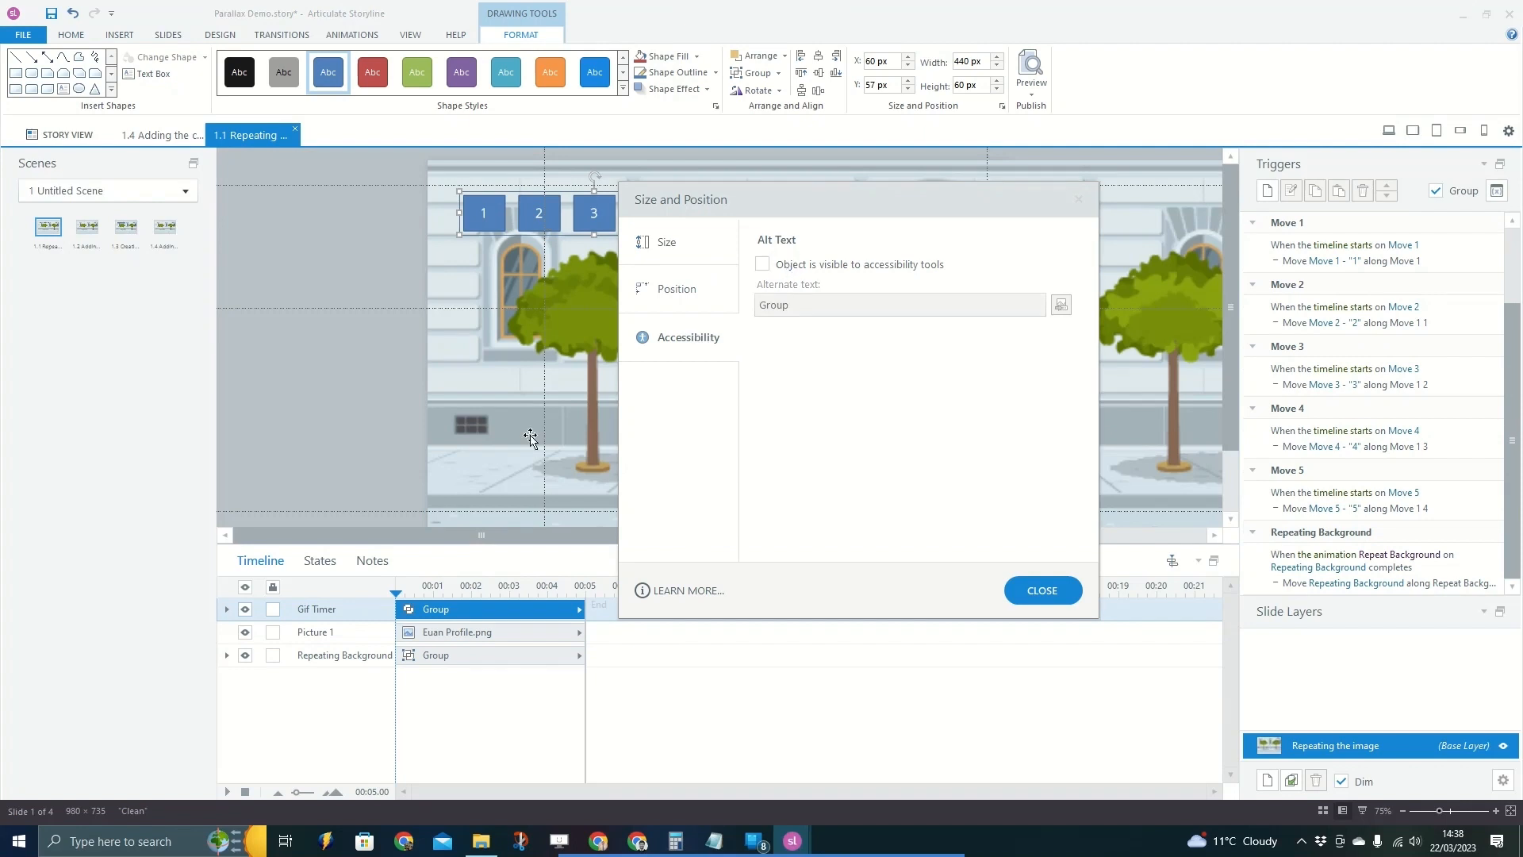
# Hide the Move 1 to Move 5 rectangles inside the Gif Timer group from accessibility tools.
pyautogui.click(227, 609)
pyautogui.click(448, 632)
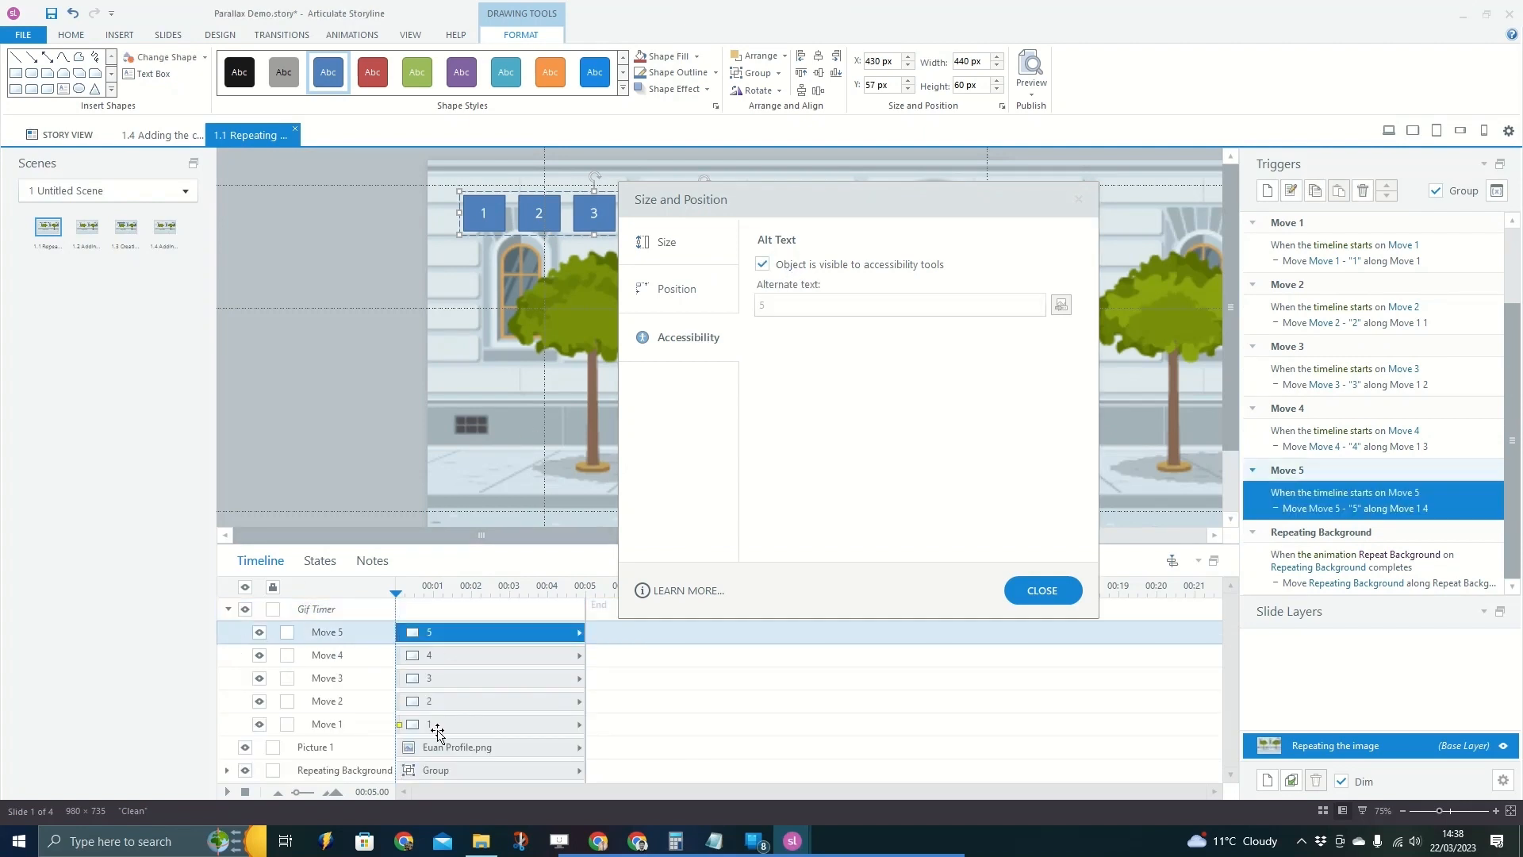
pyautogui.keyDown('shift'); pyautogui.click(435, 723); pyautogui.keyUp('shift')
pyautogui.click(763, 265)
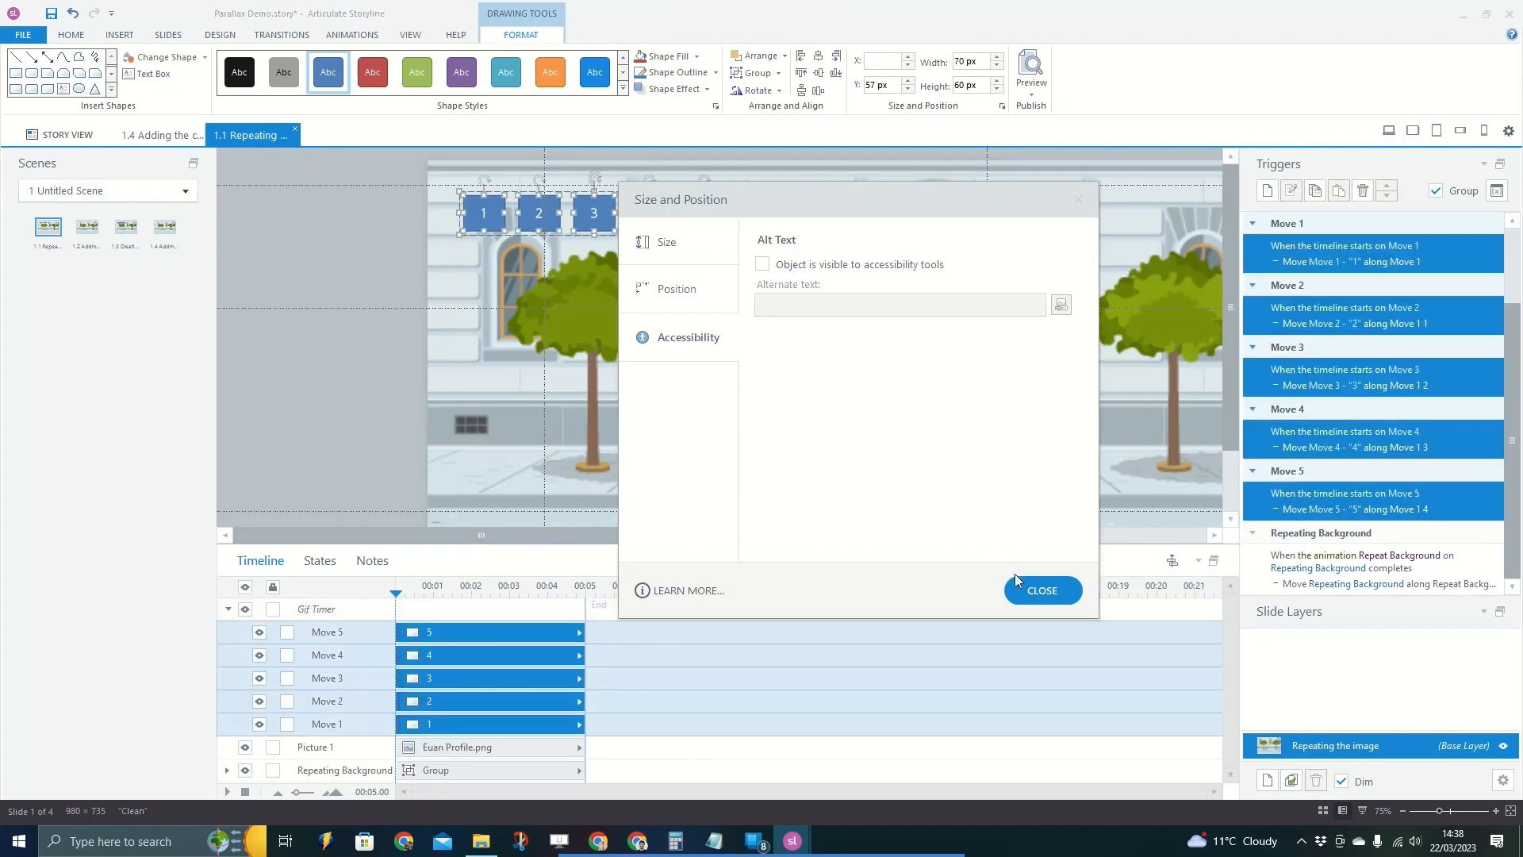
pyautogui.click(1042, 590)
pyautogui.click(228, 611)
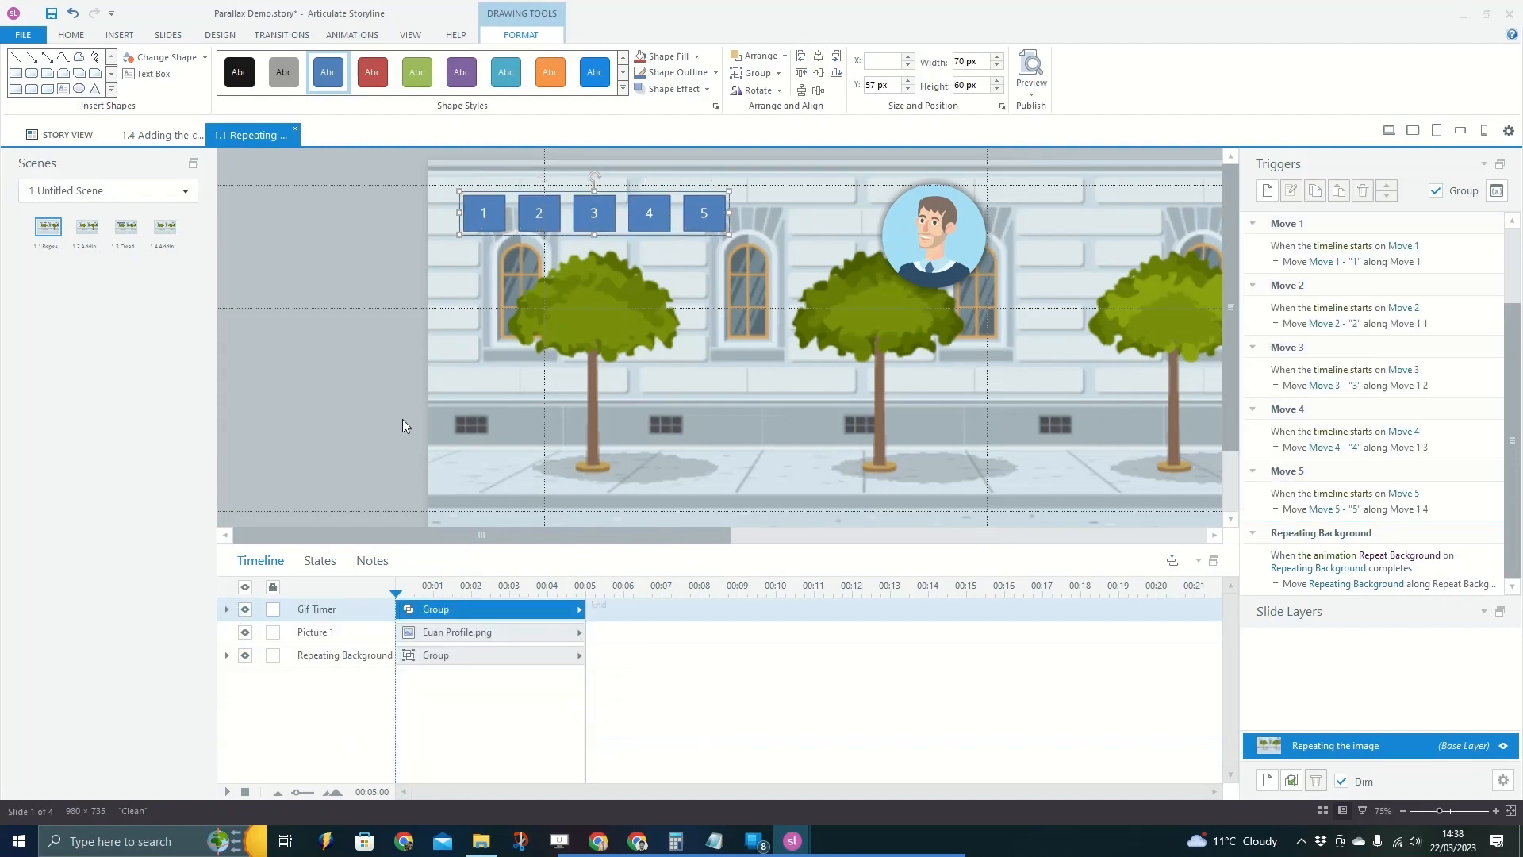
# Preview the slide to check the numbered rectangles' movement, and return to editing.
pyautogui.click(394, 281)
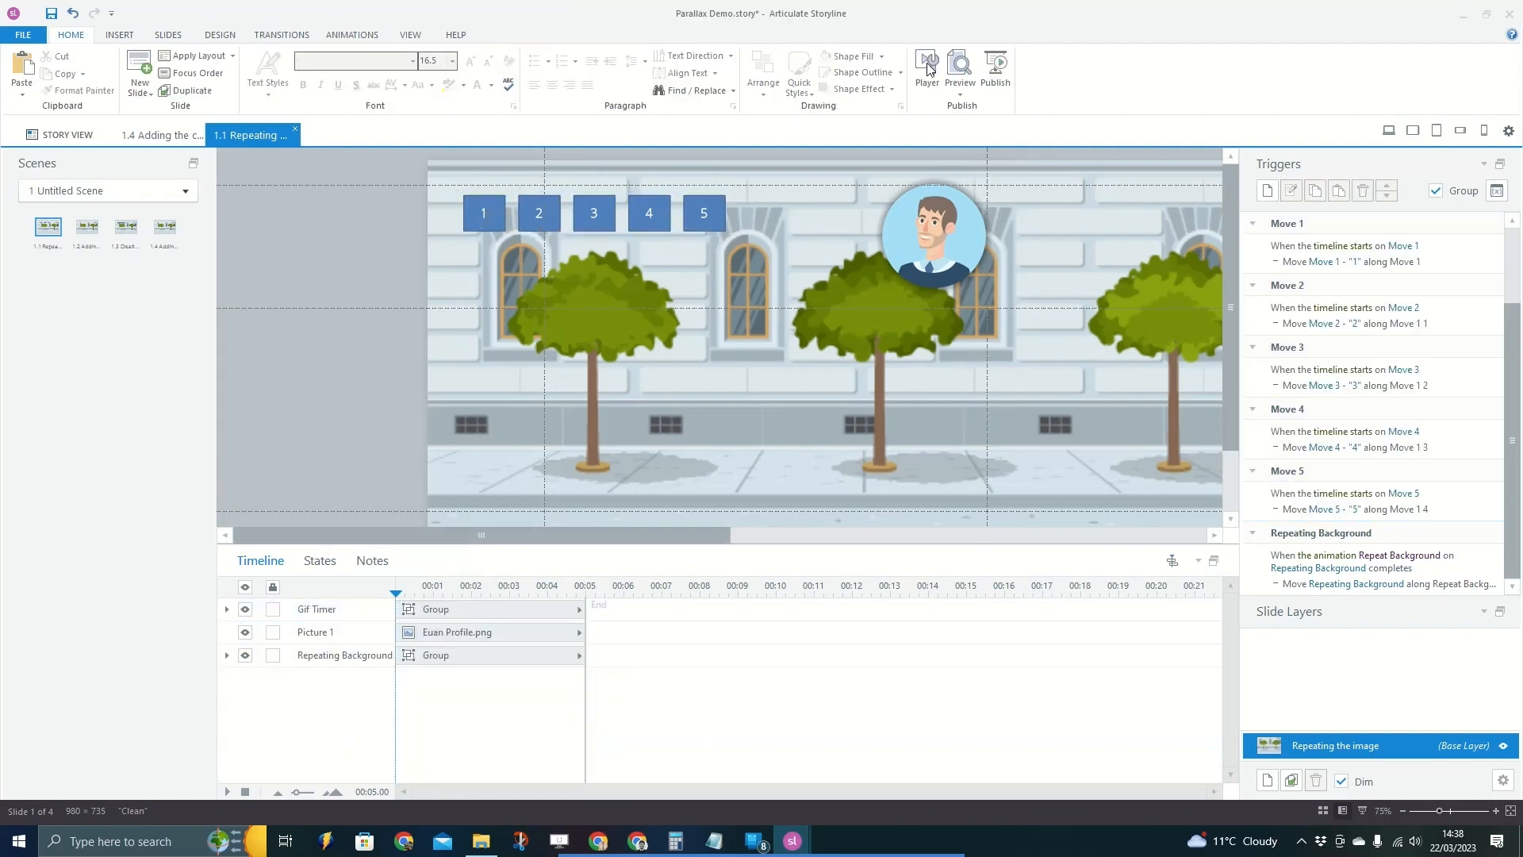
pyautogui.click(960, 94)
pyautogui.click(946, 111)
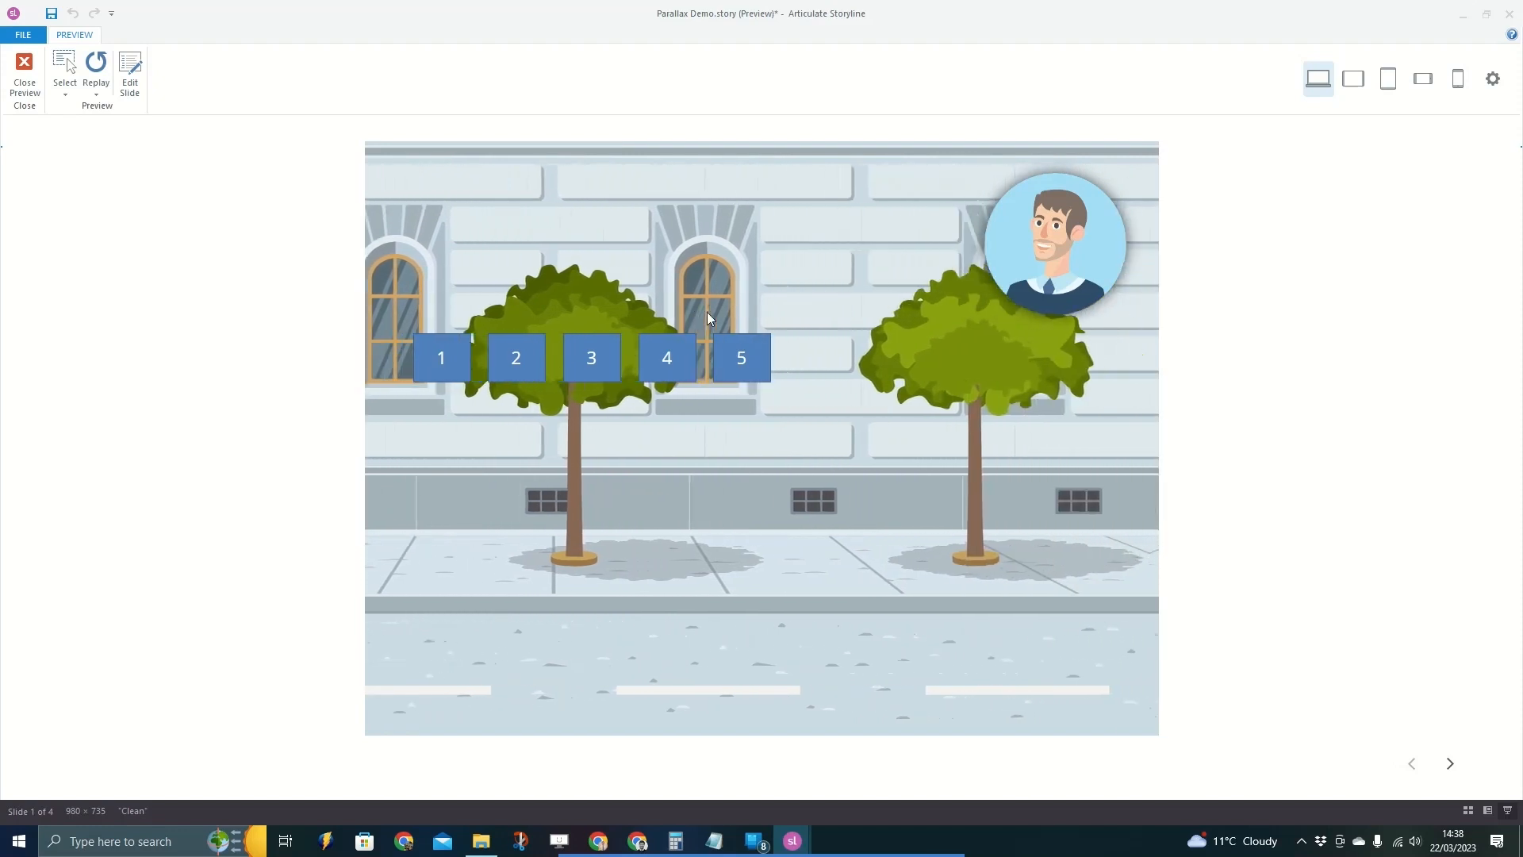
pyautogui.press('Escape')
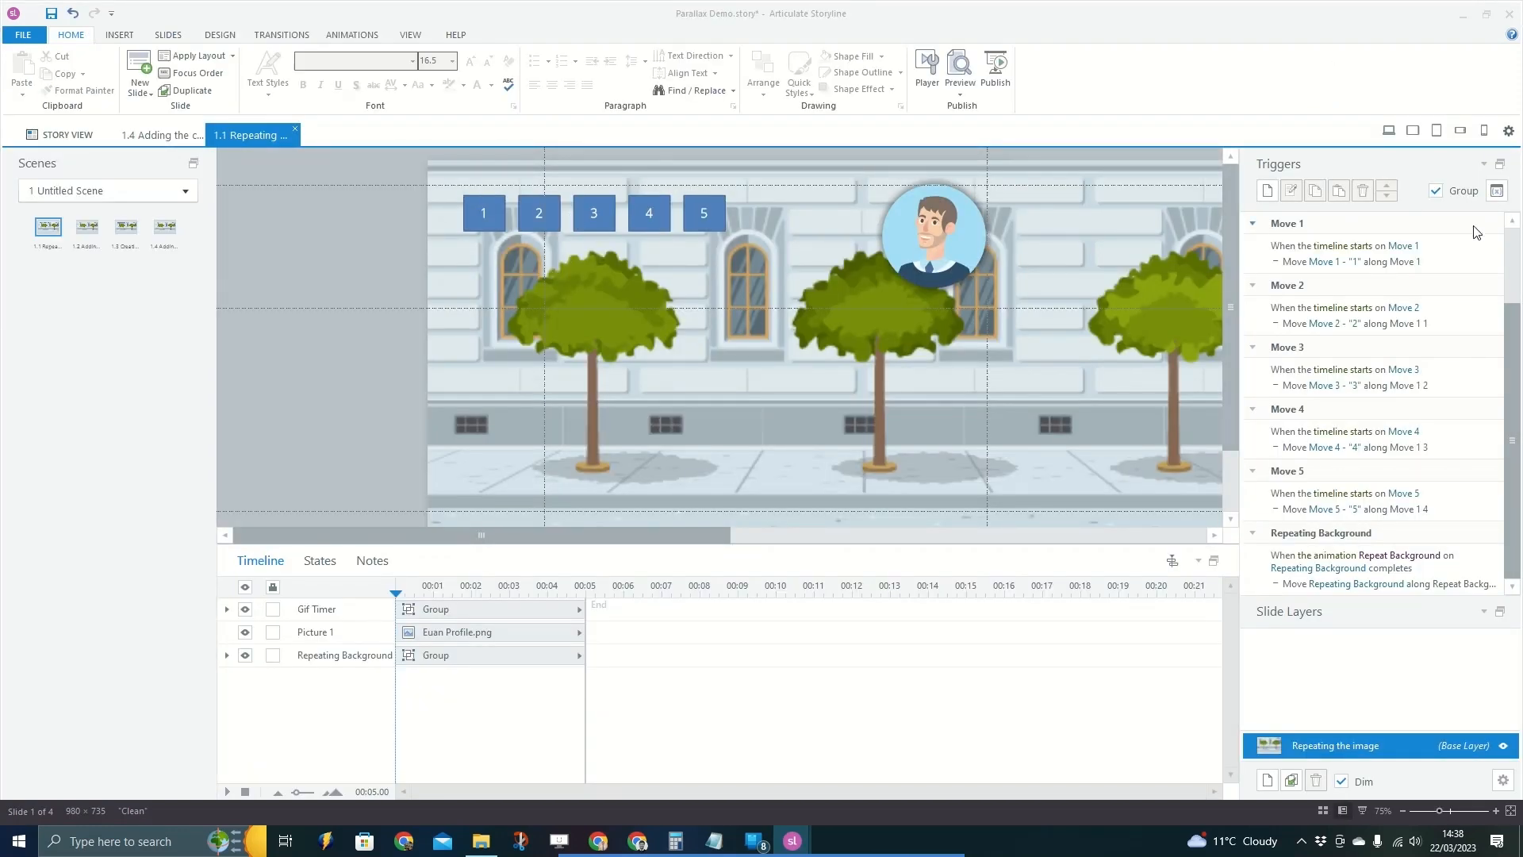
# Delete the five timeline-start triggers that move the Move 1 to Move 5 rectangles.
pyautogui.click(1467, 254)
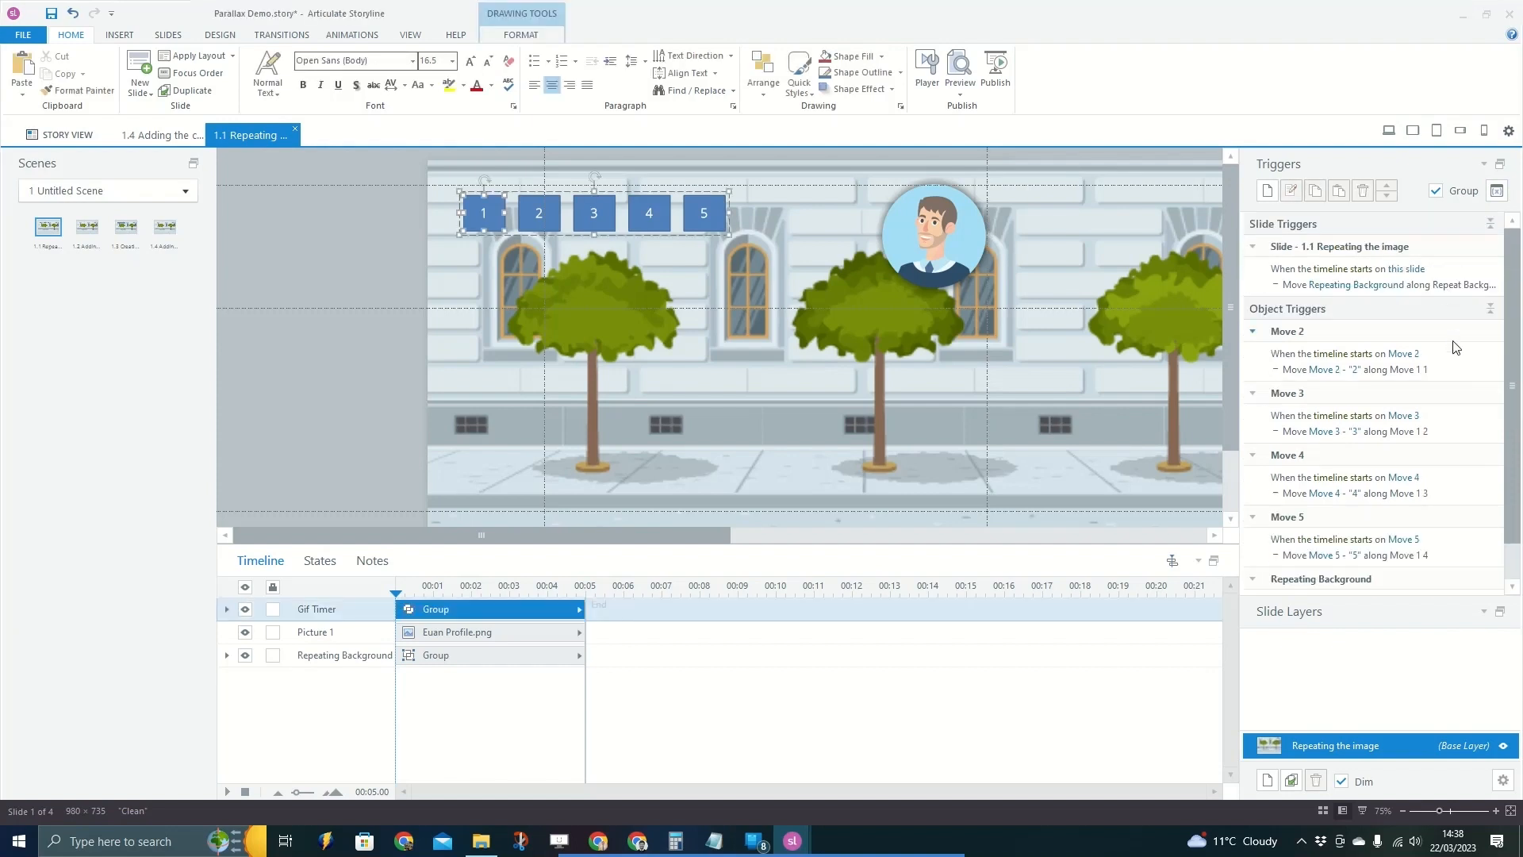
pyautogui.press('Delete')
pyautogui.press('Delete')
pyautogui.press('Delete')
pyautogui.press('Delete')
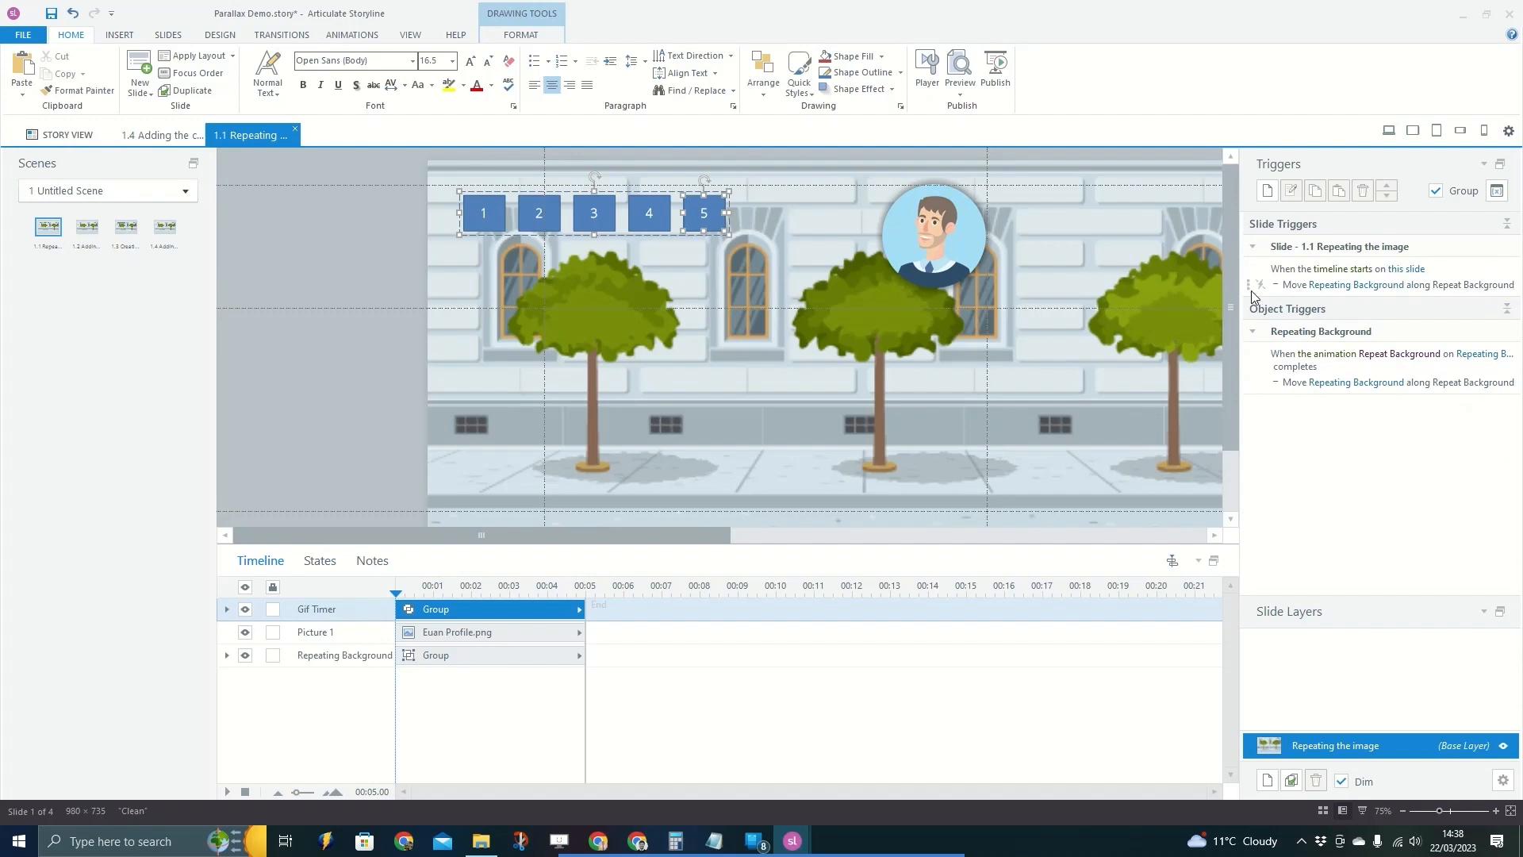
# Duplicate the slide's timeline-start trigger and set the copy to move the Move 1 rectangle along its path.
pyautogui.click(1276, 288)
pyautogui.hotkey('ctrl', 'c')
pyautogui.hotkey('ctrl', 'v')
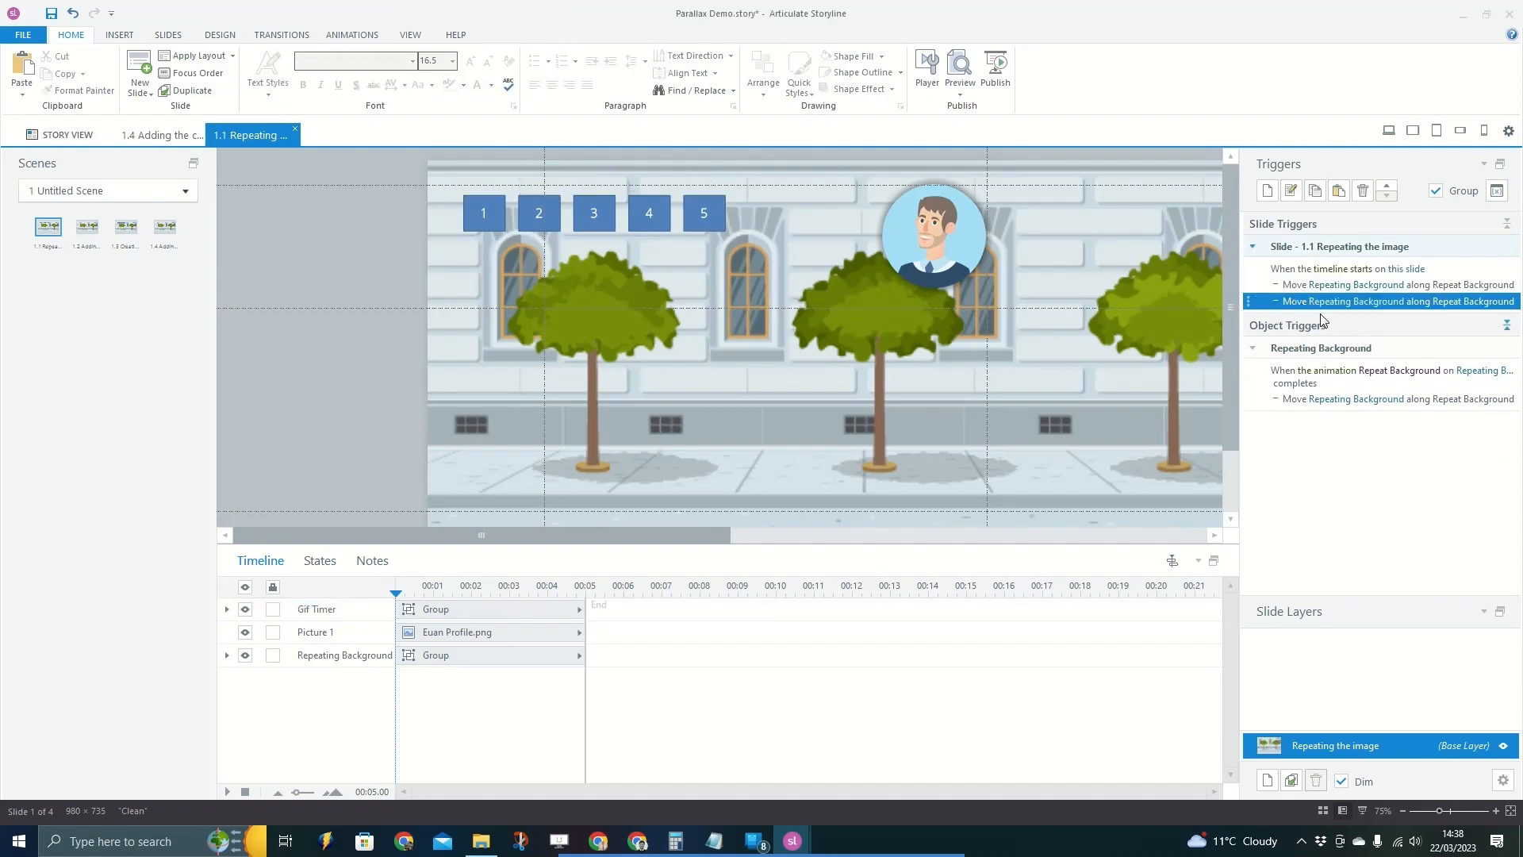
pyautogui.click(1346, 304)
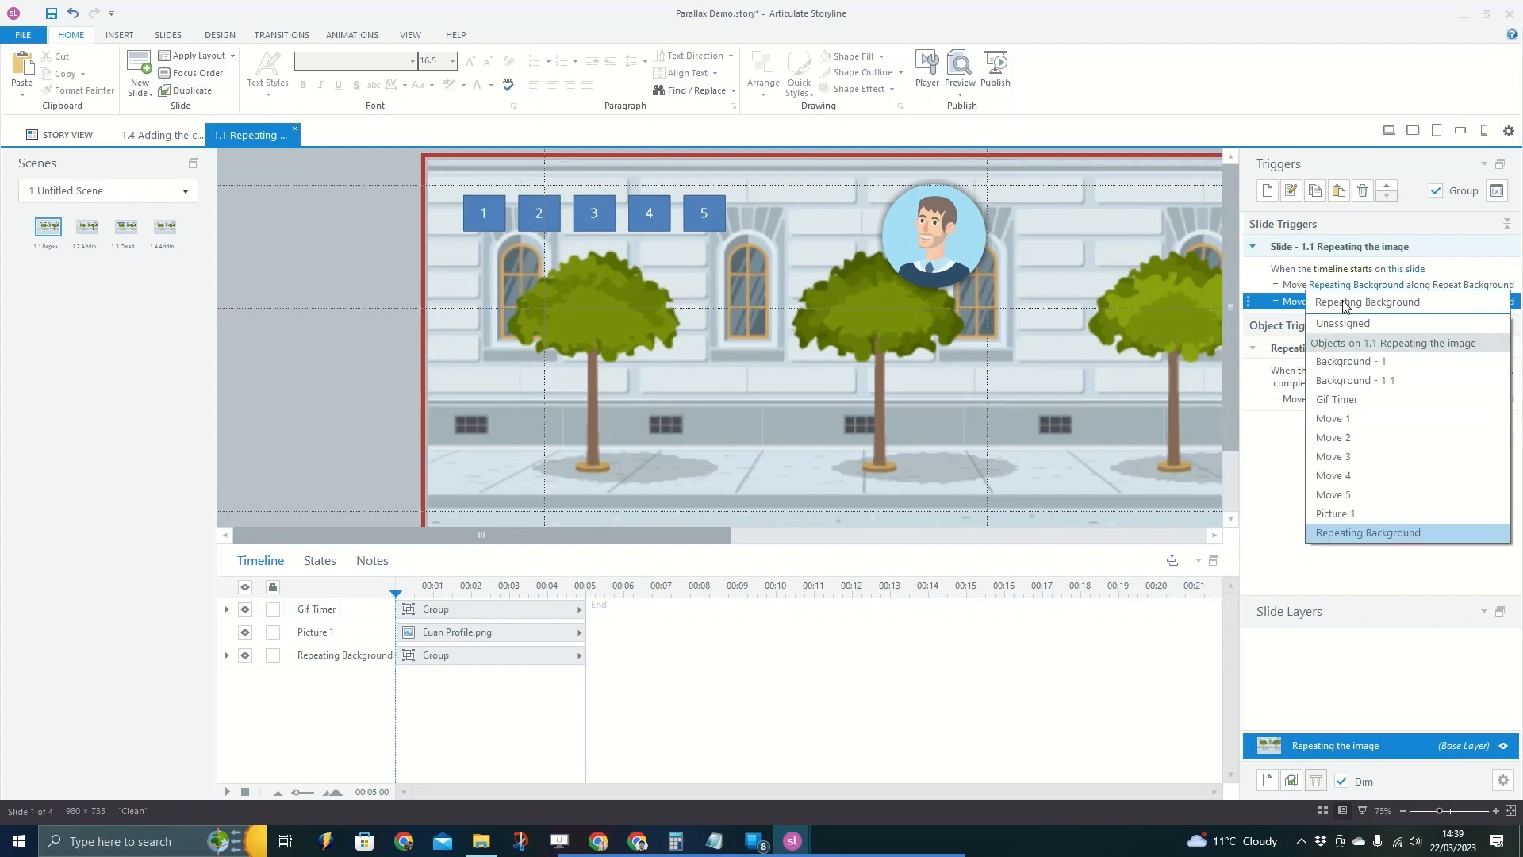
pyautogui.click(1349, 417)
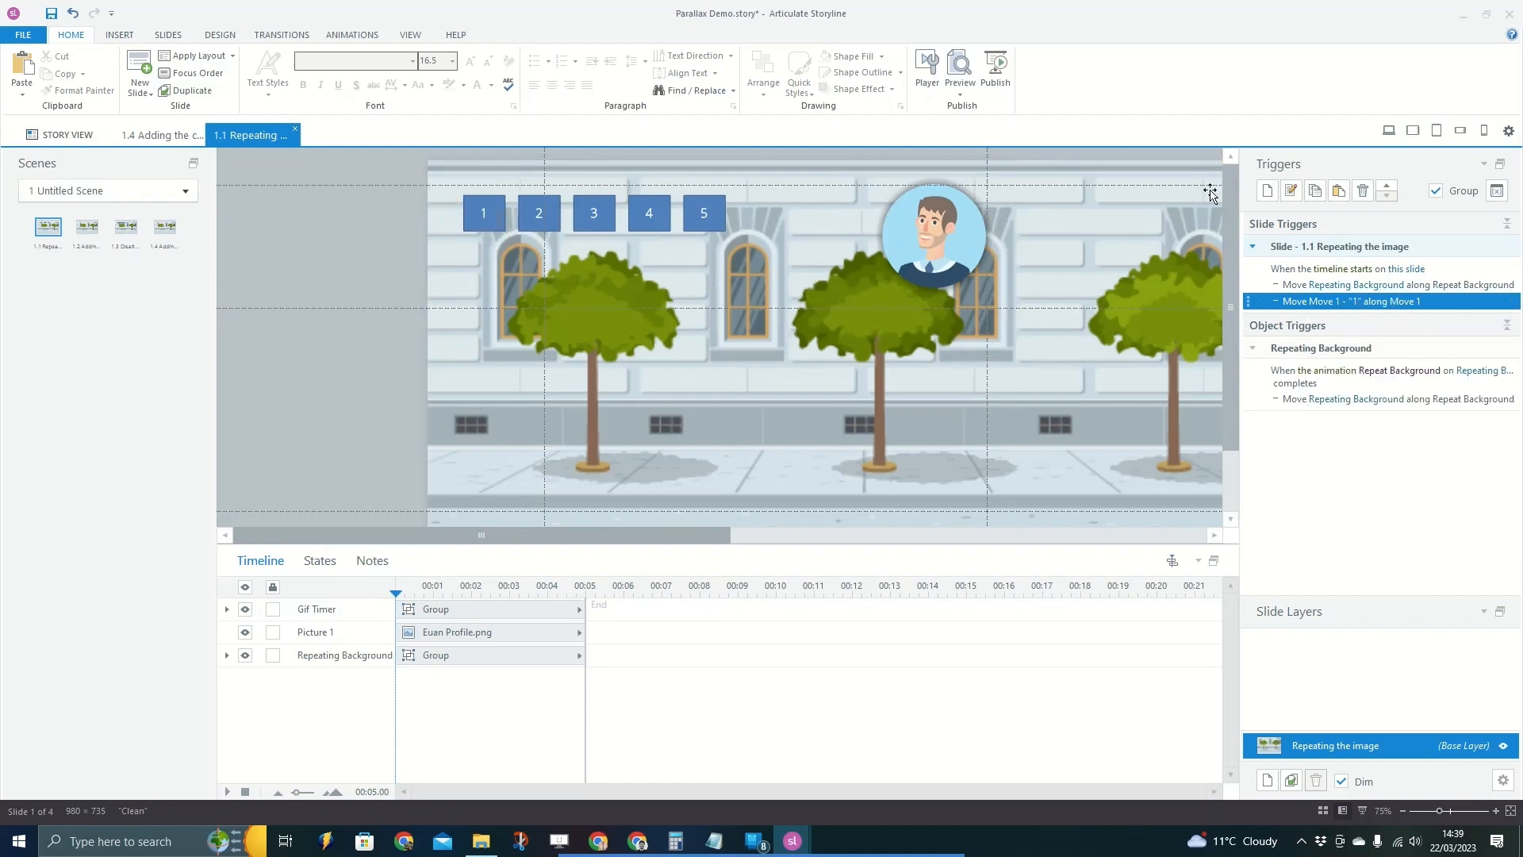
# Duplicate the Repeating Background trigger that runs when its Repeat Background animation completes.
pyautogui.click(1508, 390)
pyautogui.hotkey('ctrl', 'c')
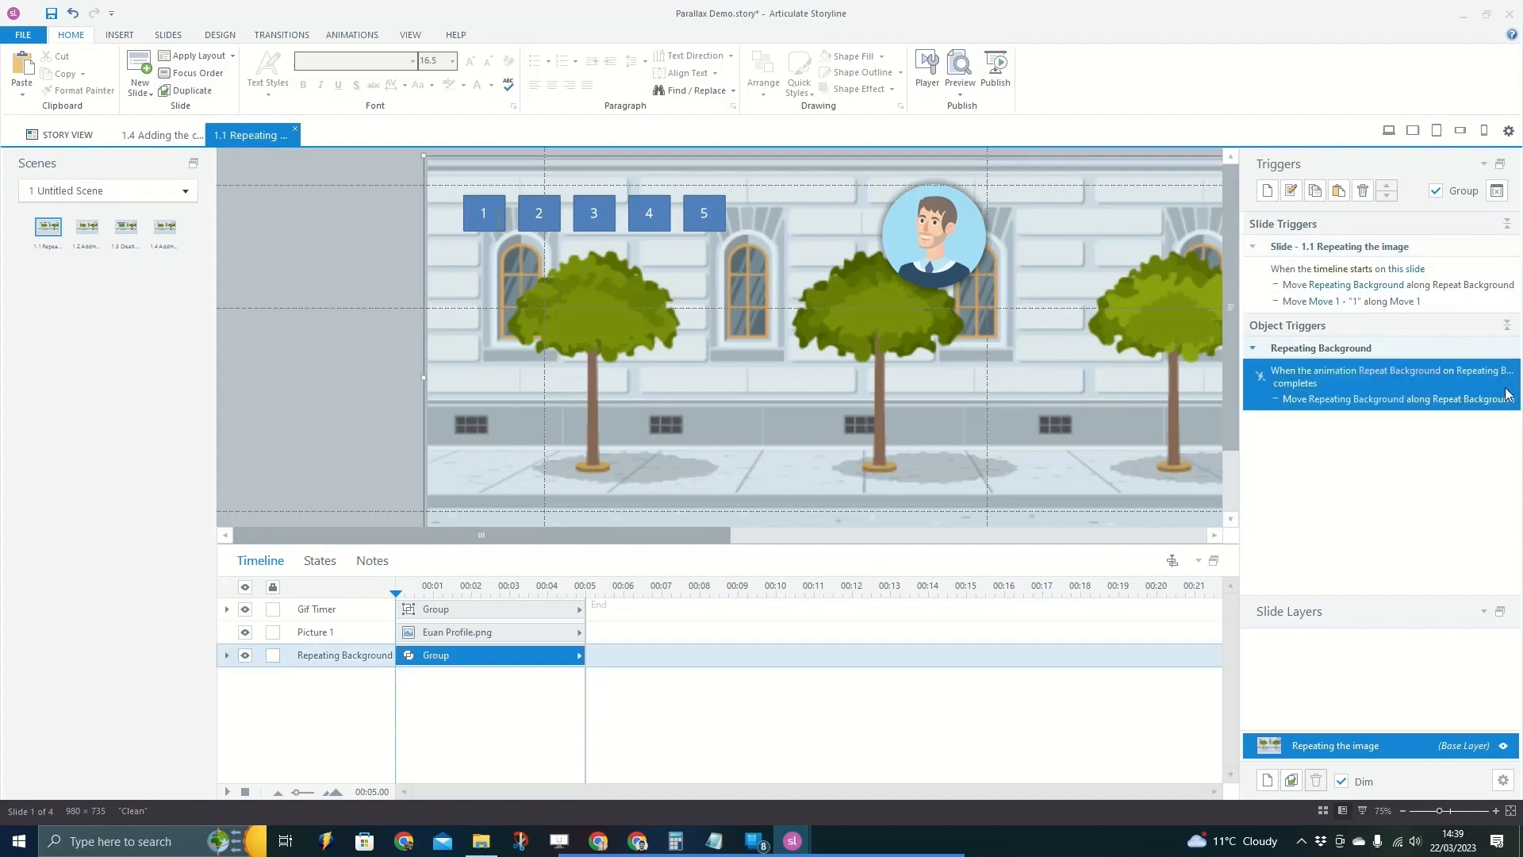
pyautogui.hotkey('ctrl', 'v')
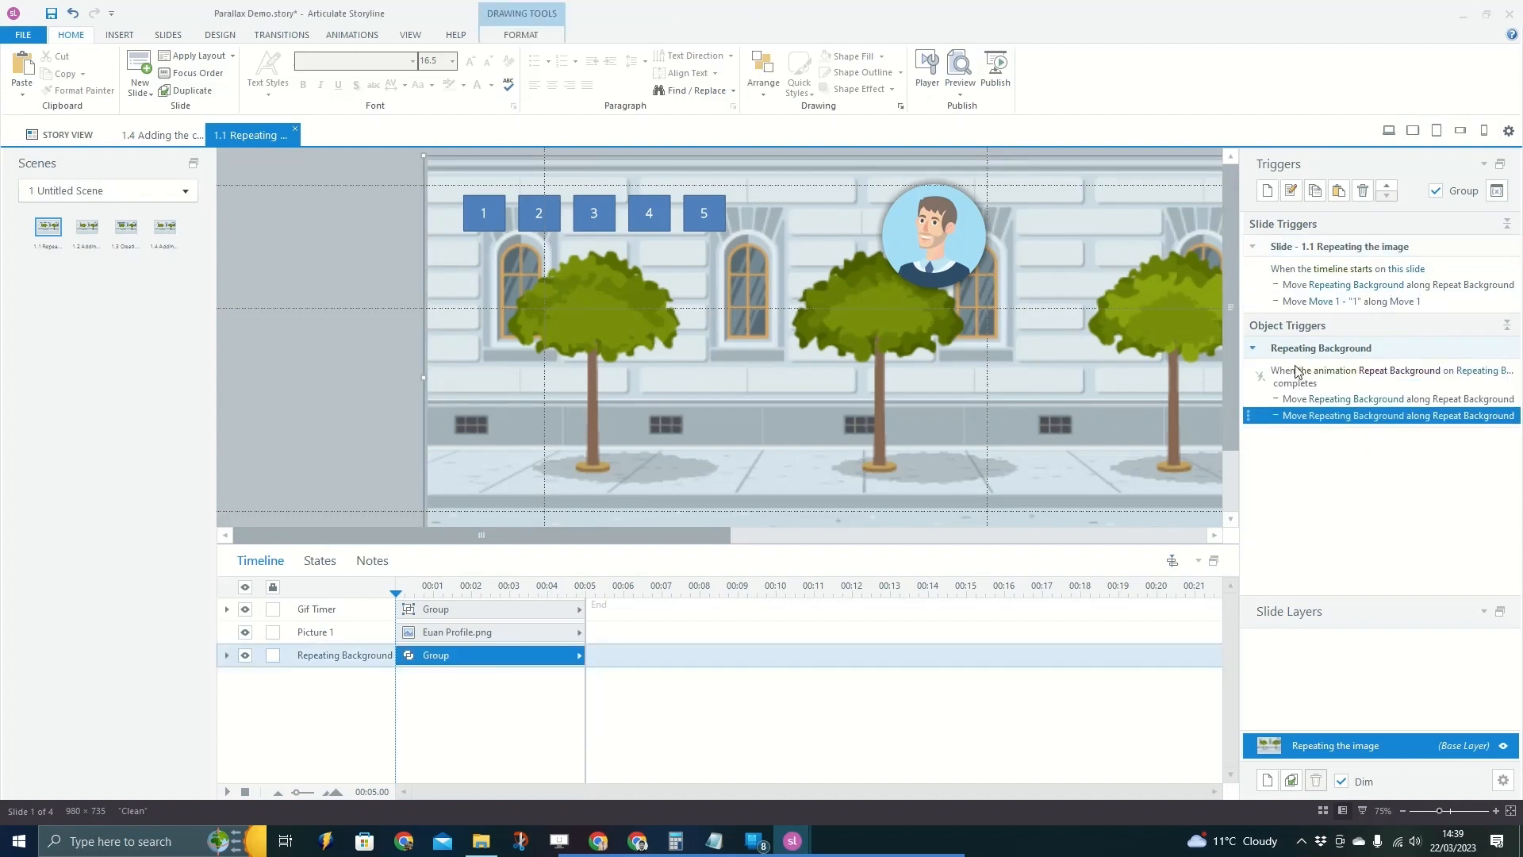
pyautogui.doubleClick(1278, 422)
pyautogui.moveTo(777, 283); pyautogui.dragTo(1037, 203)
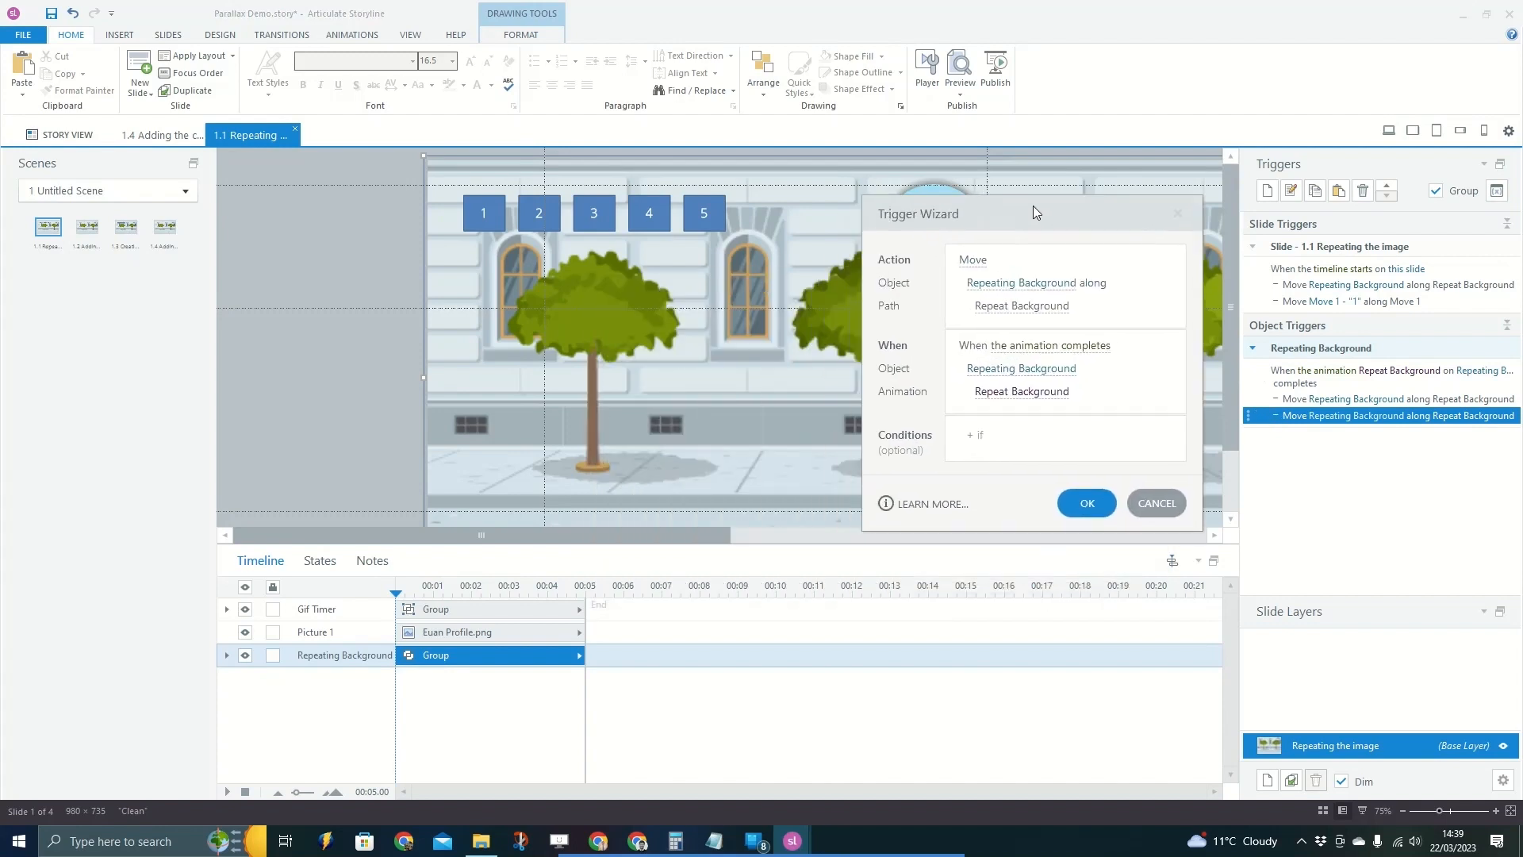
pyautogui.click(1024, 279)
pyautogui.click(992, 458)
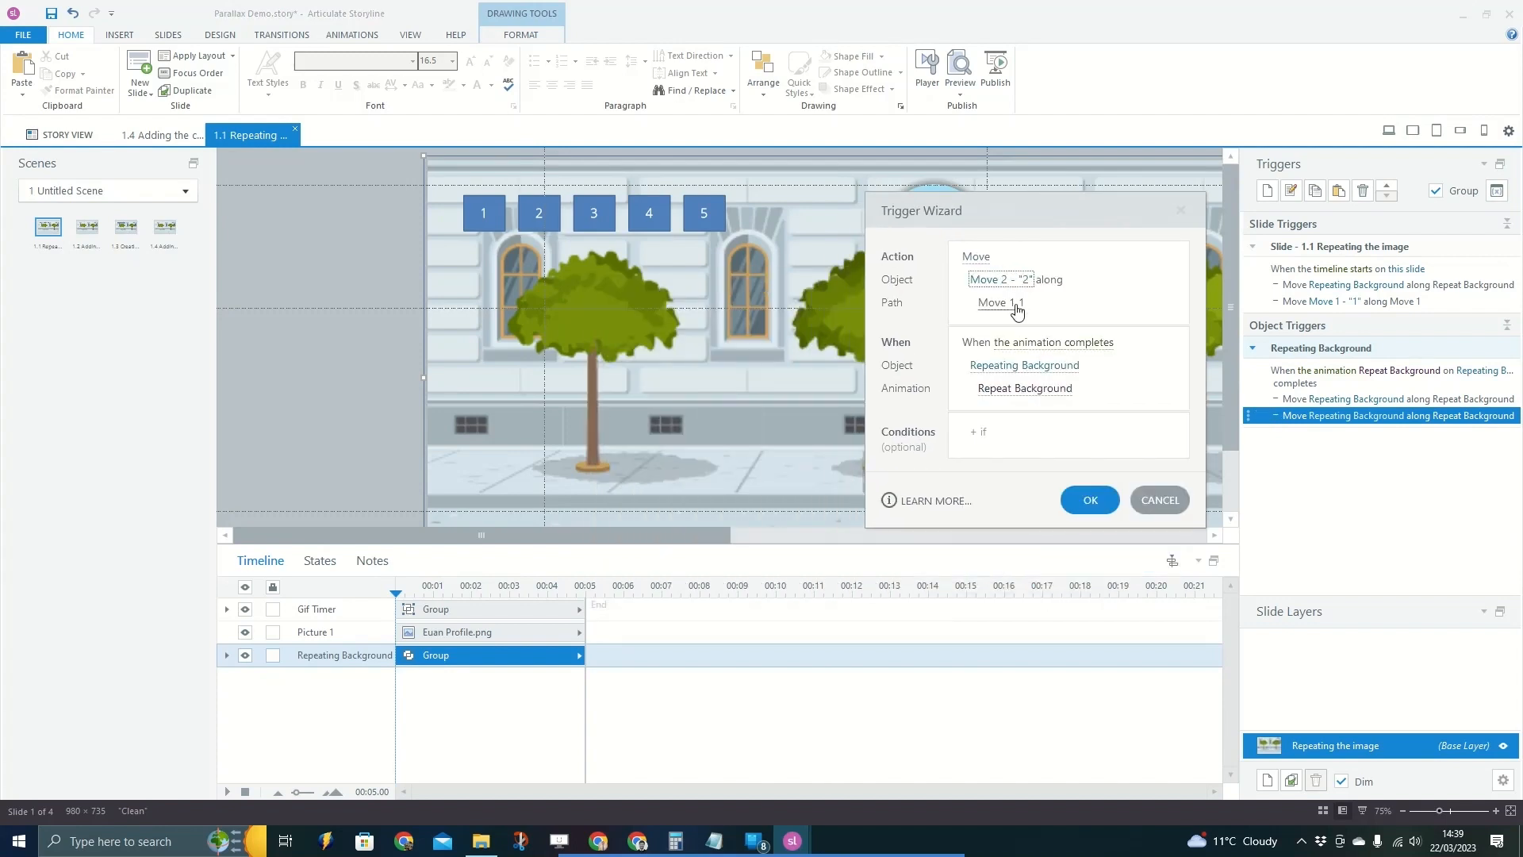
pyautogui.click(1159, 500)
# Rename the motion paths of rectangles 2 and 3 as Move 2 and Move 3.
pyautogui.click(552, 224)
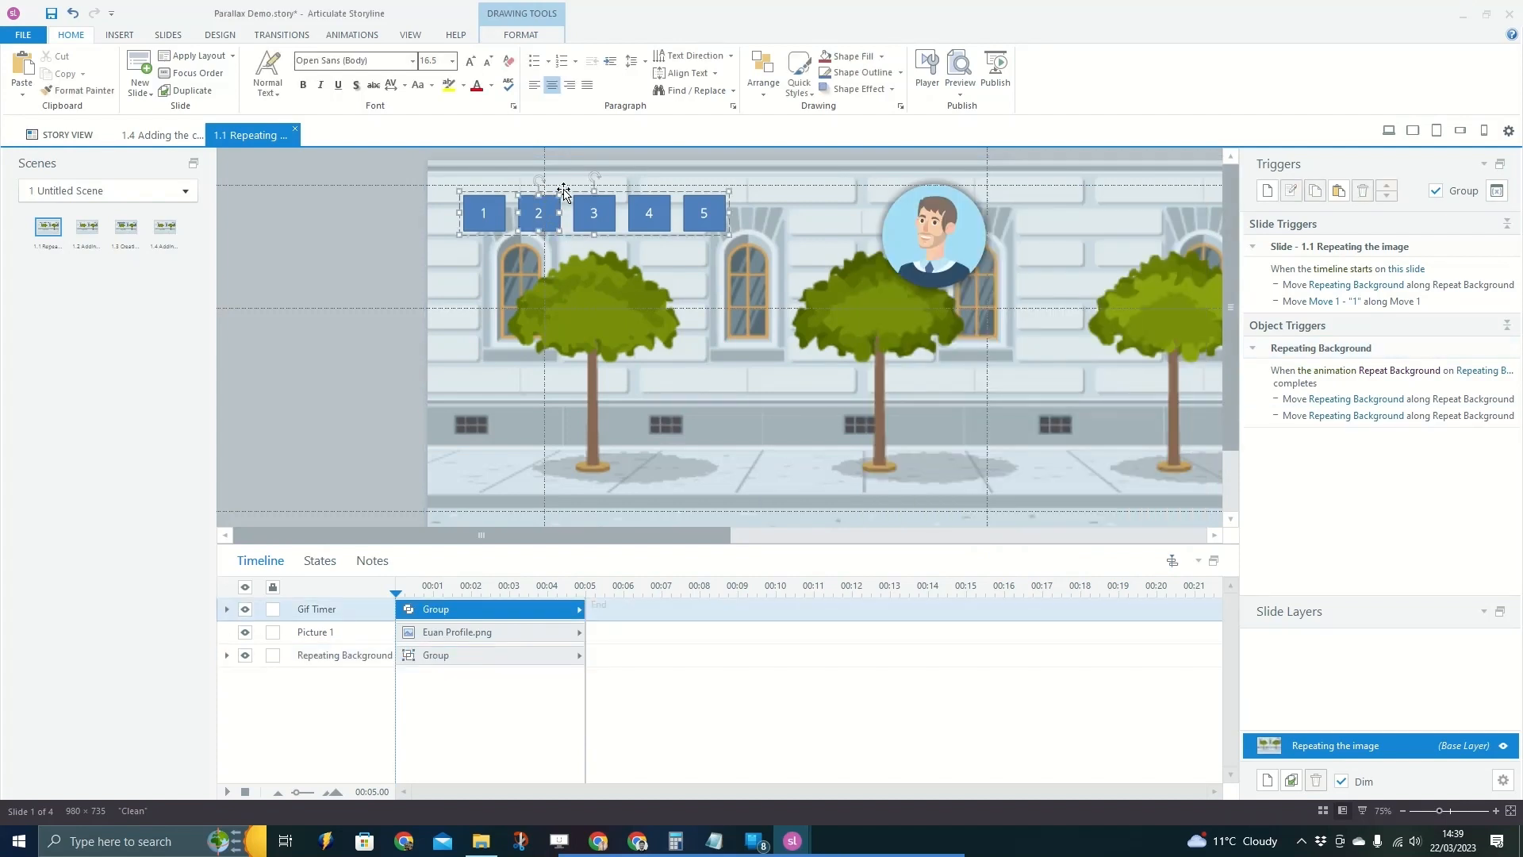
pyautogui.click(351, 35)
pyautogui.click(514, 84)
pyautogui.write('2')
pyautogui.press('Return')
pyautogui.click(587, 208)
pyautogui.click(509, 82)
pyautogui.write('3')
# Rename the motion paths of rectangles 4 and 5 as Move 4 and Move 5.
pyautogui.click(647, 208)
pyautogui.moveTo(509, 83); pyautogui.dragTo(495, 84)
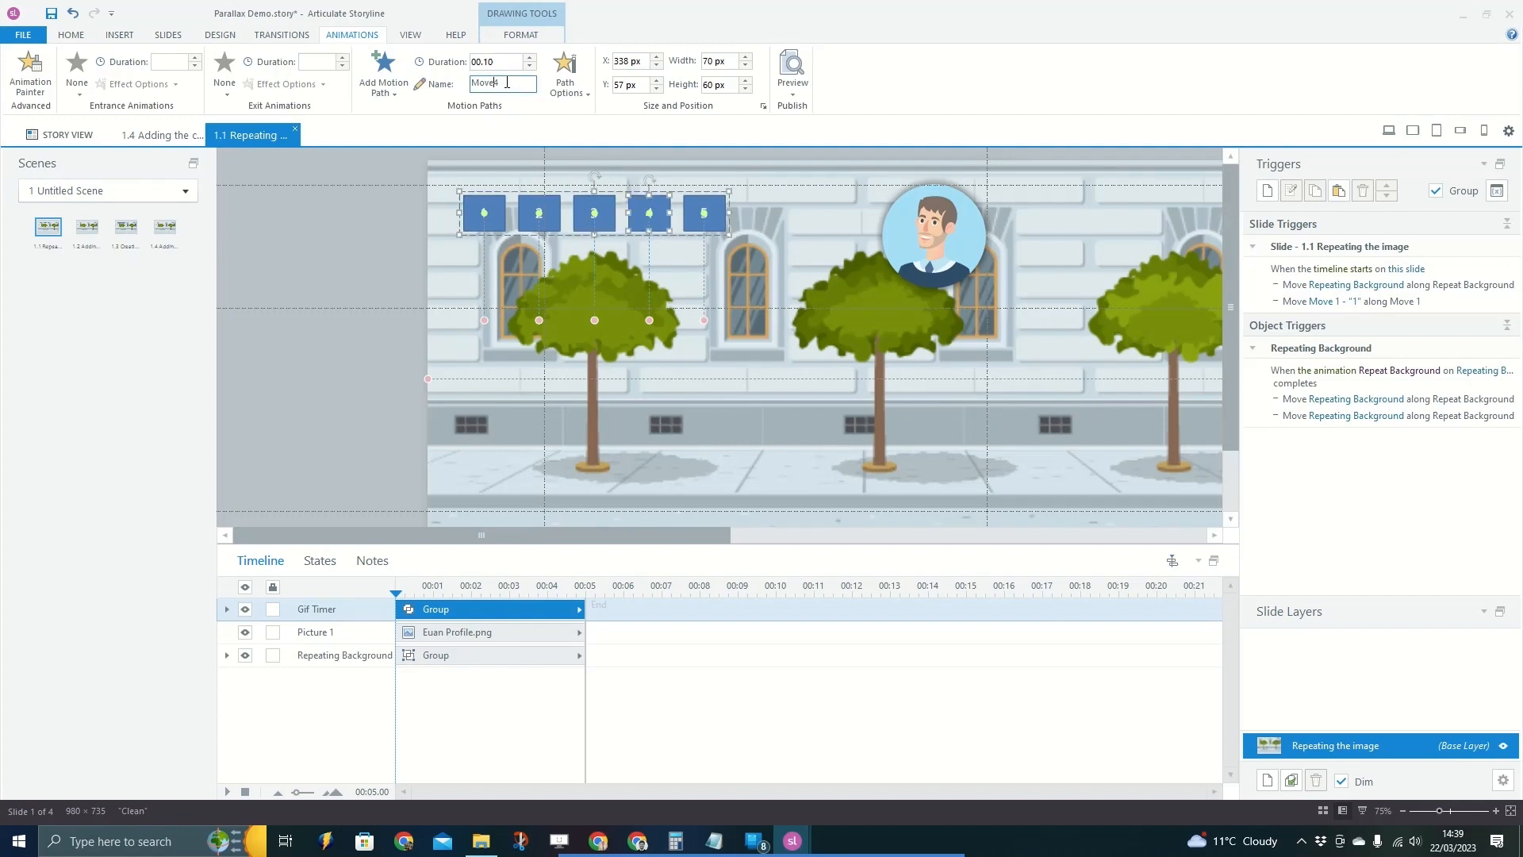
pyautogui.write('4')
pyautogui.click(689, 205)
pyautogui.moveTo(511, 84); pyautogui.dragTo(503, 88)
pyautogui.write('5')
pyautogui.press('Return')
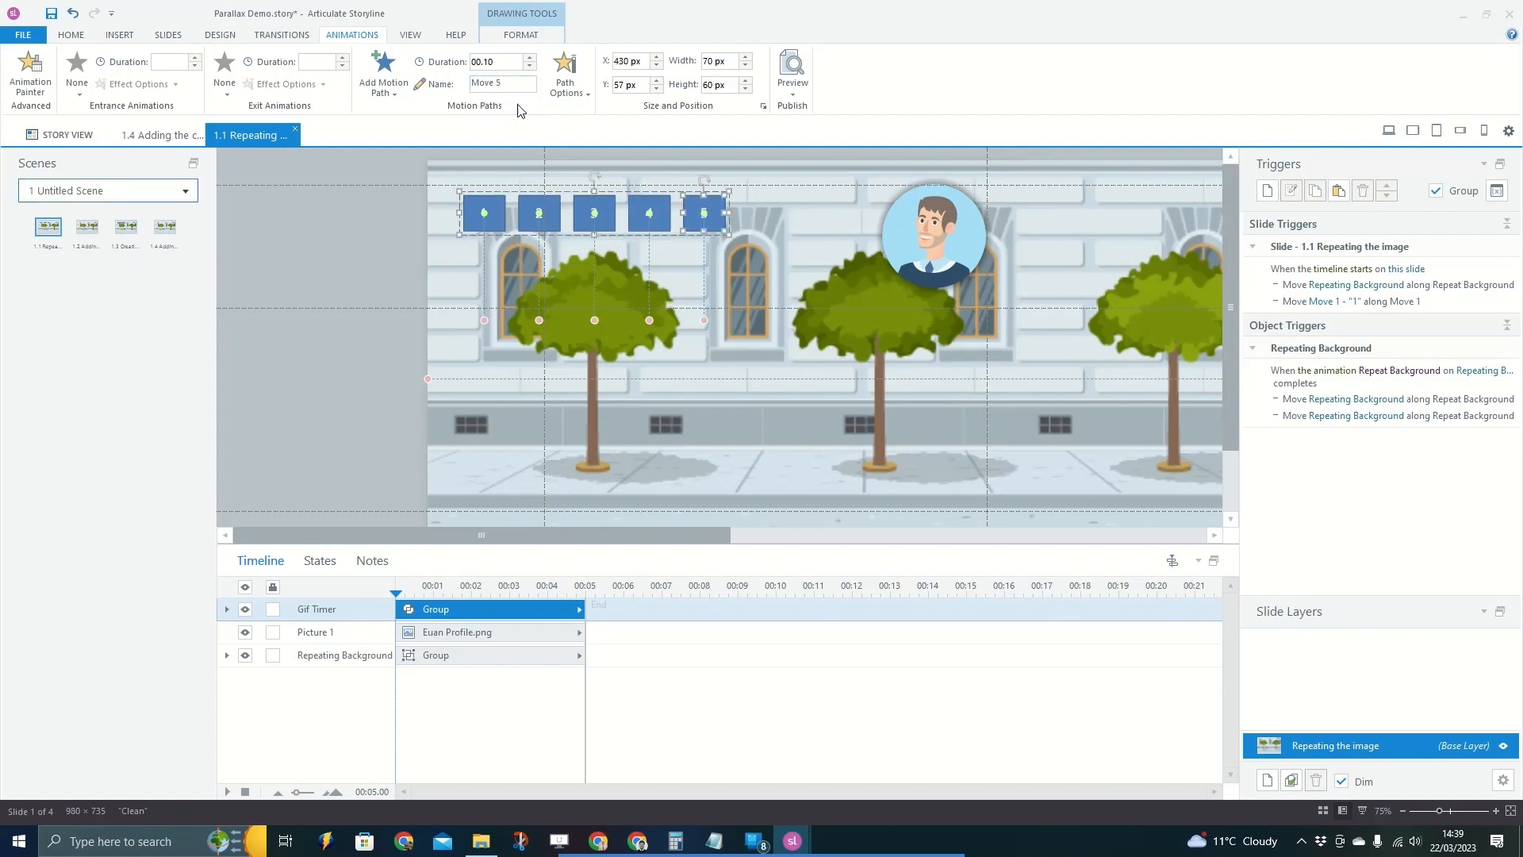
# Edit the duplicated Repeating Background trigger to move Move 2 along path Move 2 when the Move 1 animation completes.
pyautogui.click(1506, 427)
pyautogui.click(1274, 419)
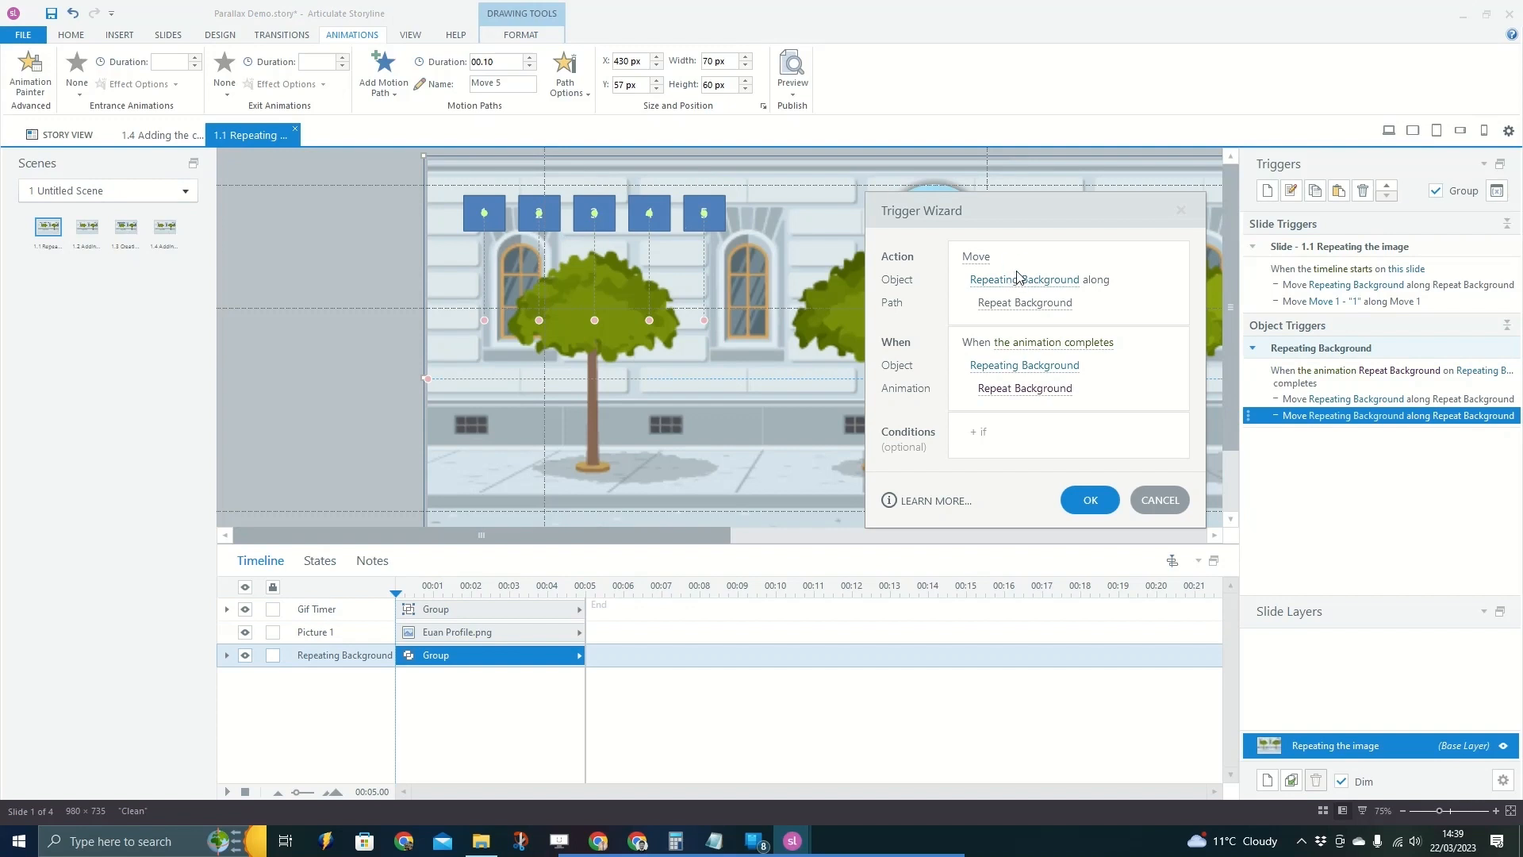
pyautogui.click(1019, 280)
pyautogui.click(1002, 438)
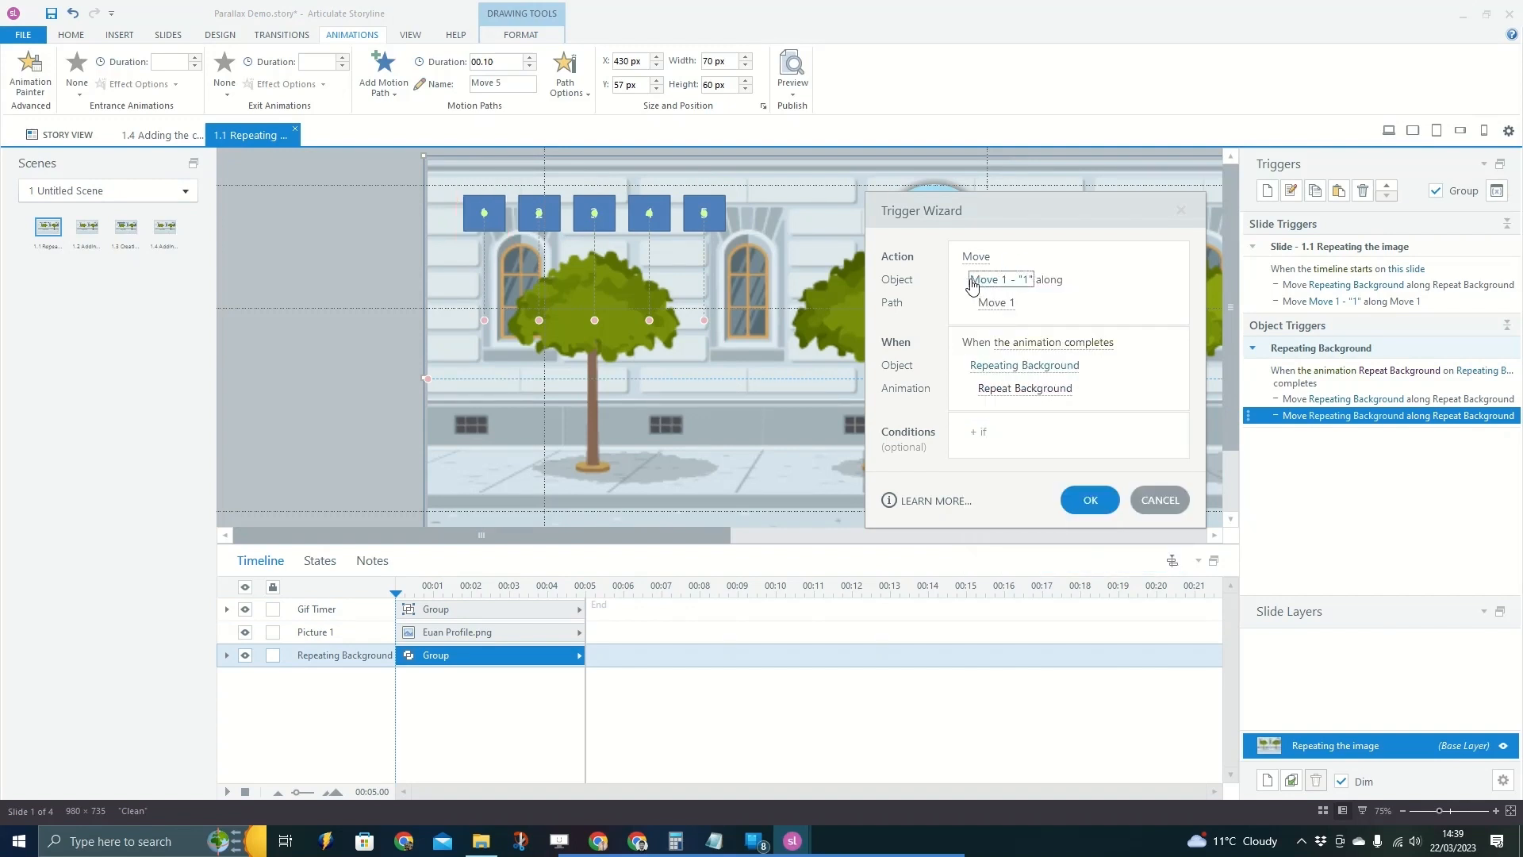
pyautogui.click(998, 280)
pyautogui.click(1001, 463)
pyautogui.click(1045, 342)
pyautogui.click(1161, 311)
pyautogui.click(1024, 366)
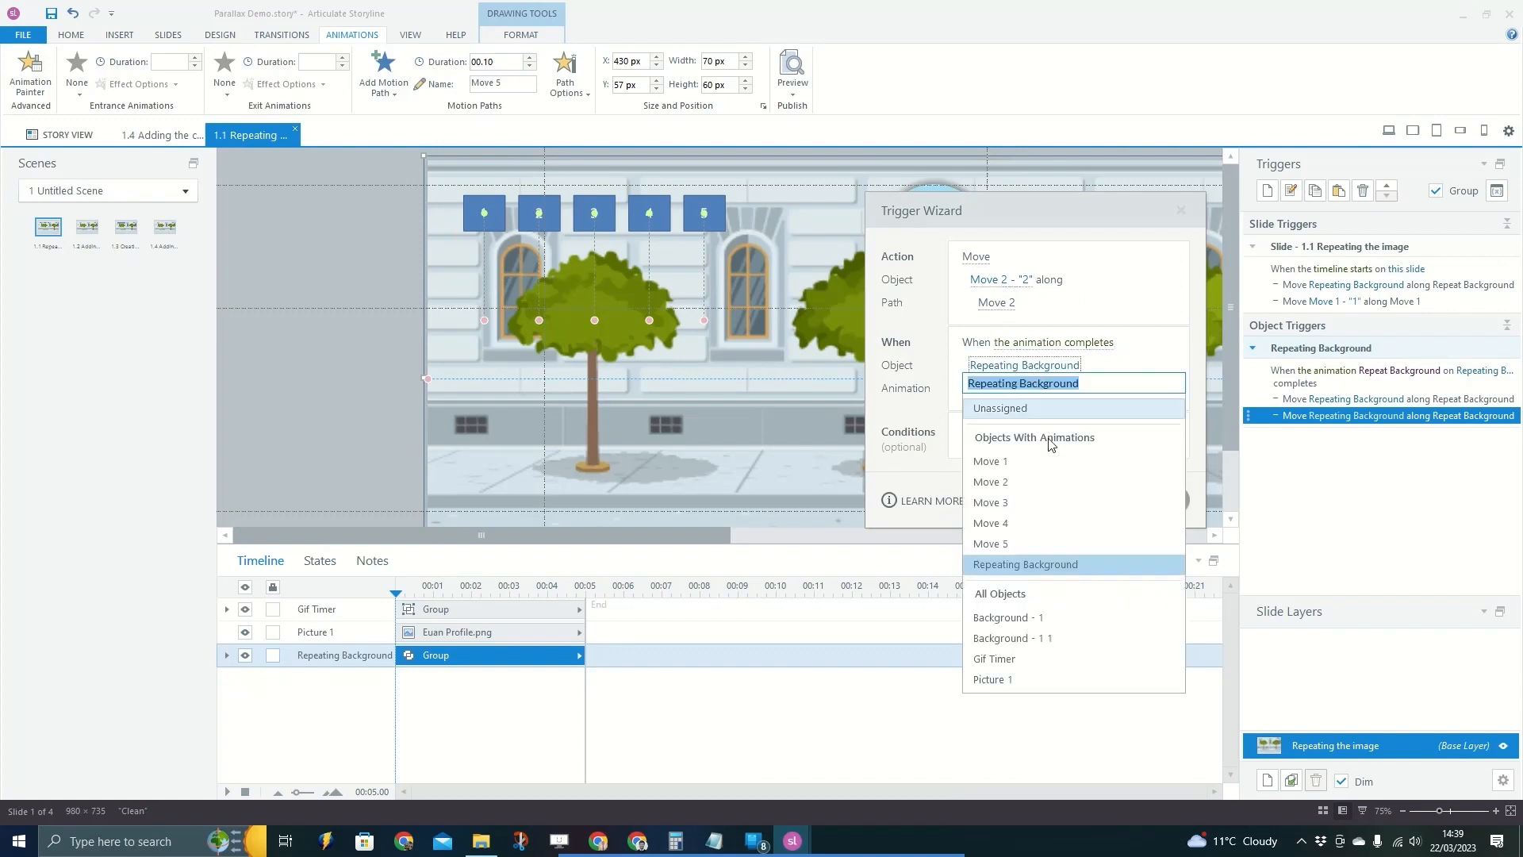
pyautogui.click(1004, 453)
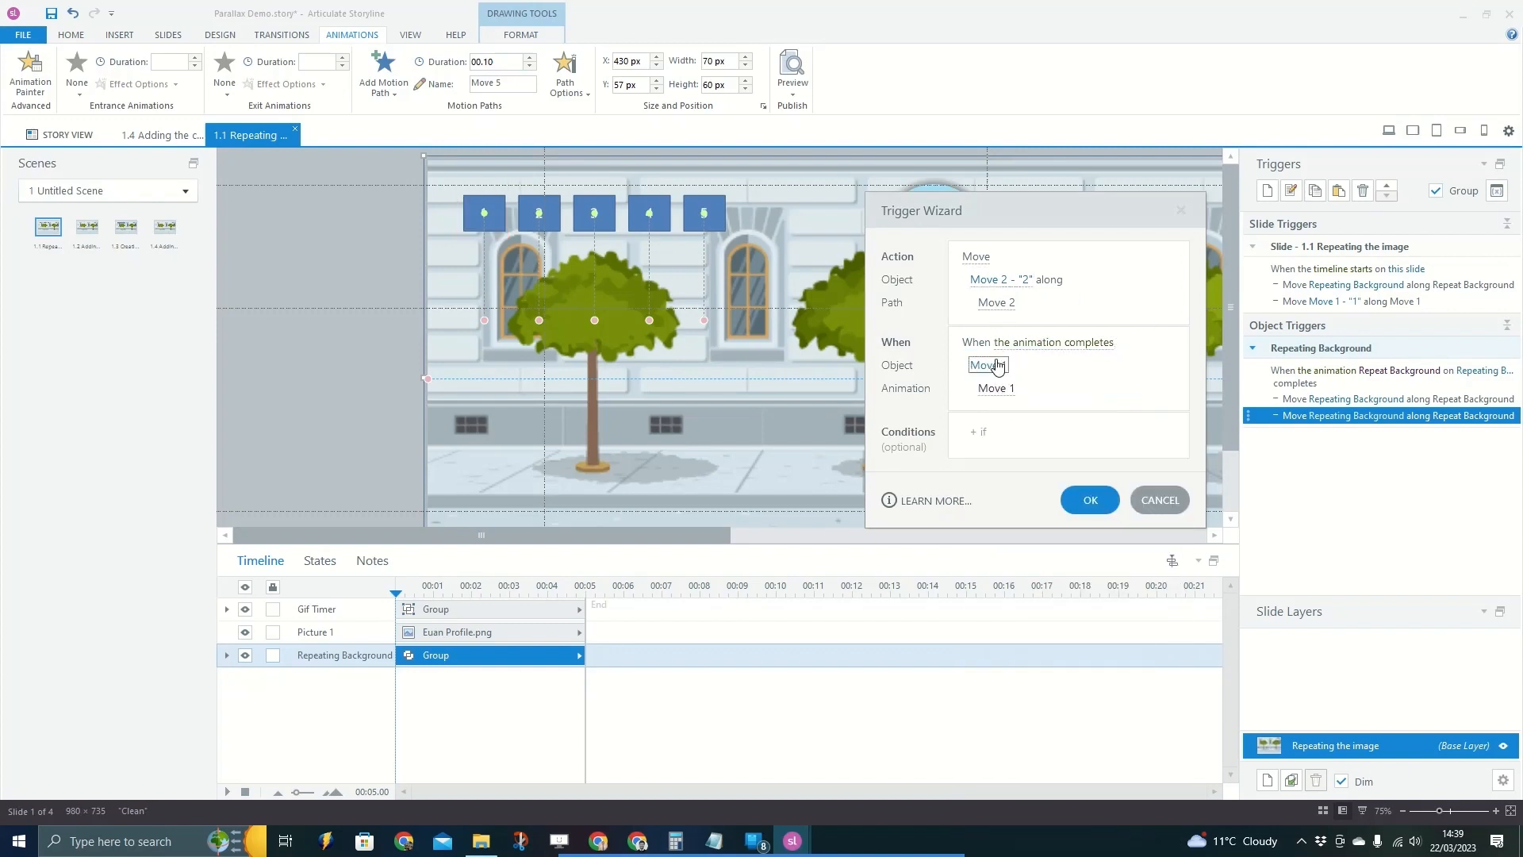
pyautogui.click(1088, 500)
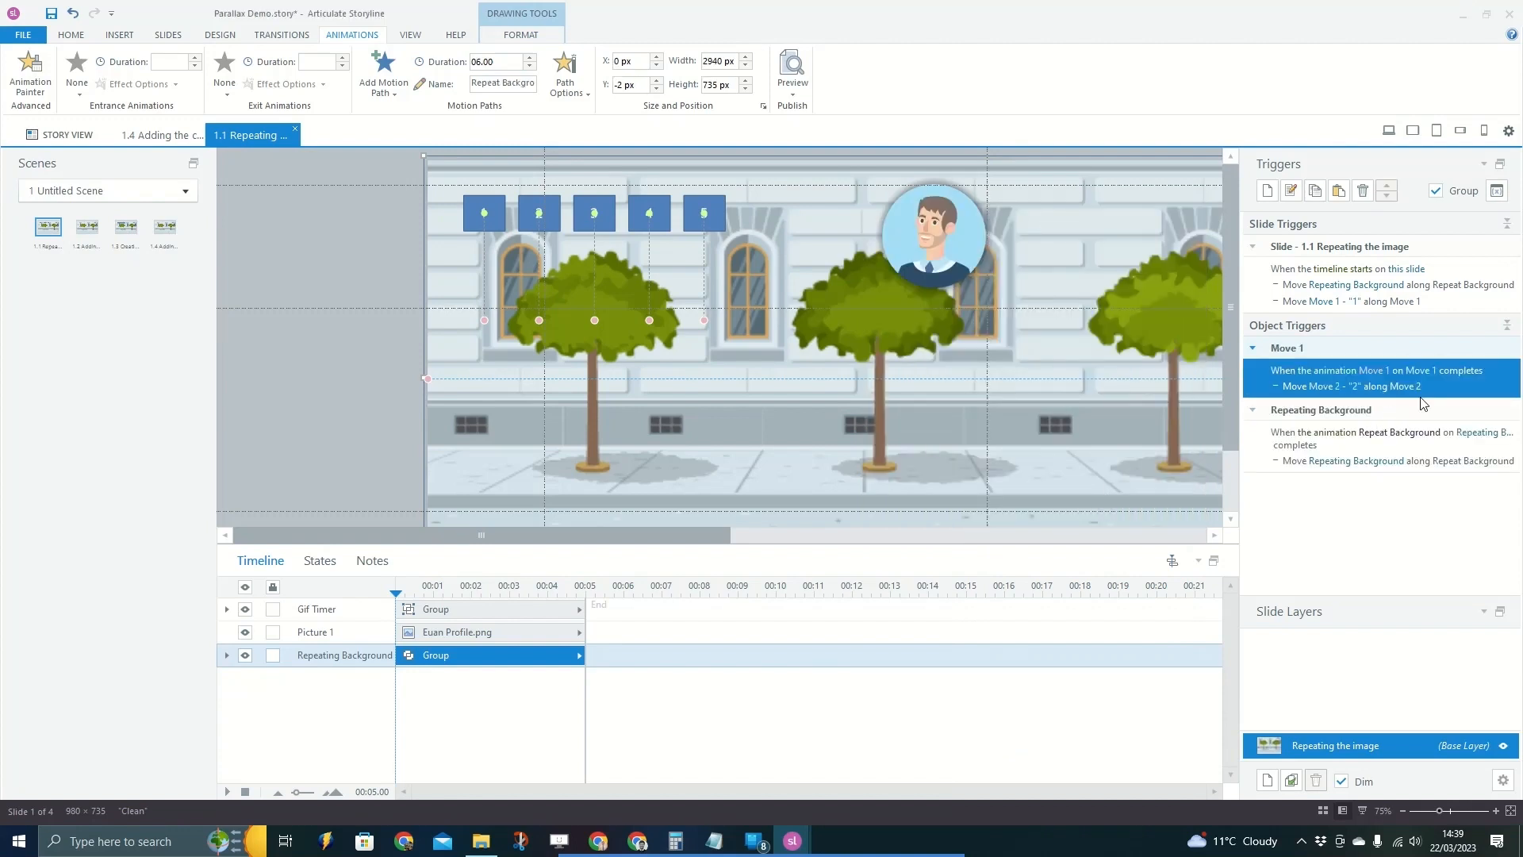
# Duplicate the Move 1 completion trigger and set the copy to move Move 3 along its path when the Move 2 animation completes.
pyautogui.click(1476, 389)
pyautogui.hotkey('ctrl', 'v')
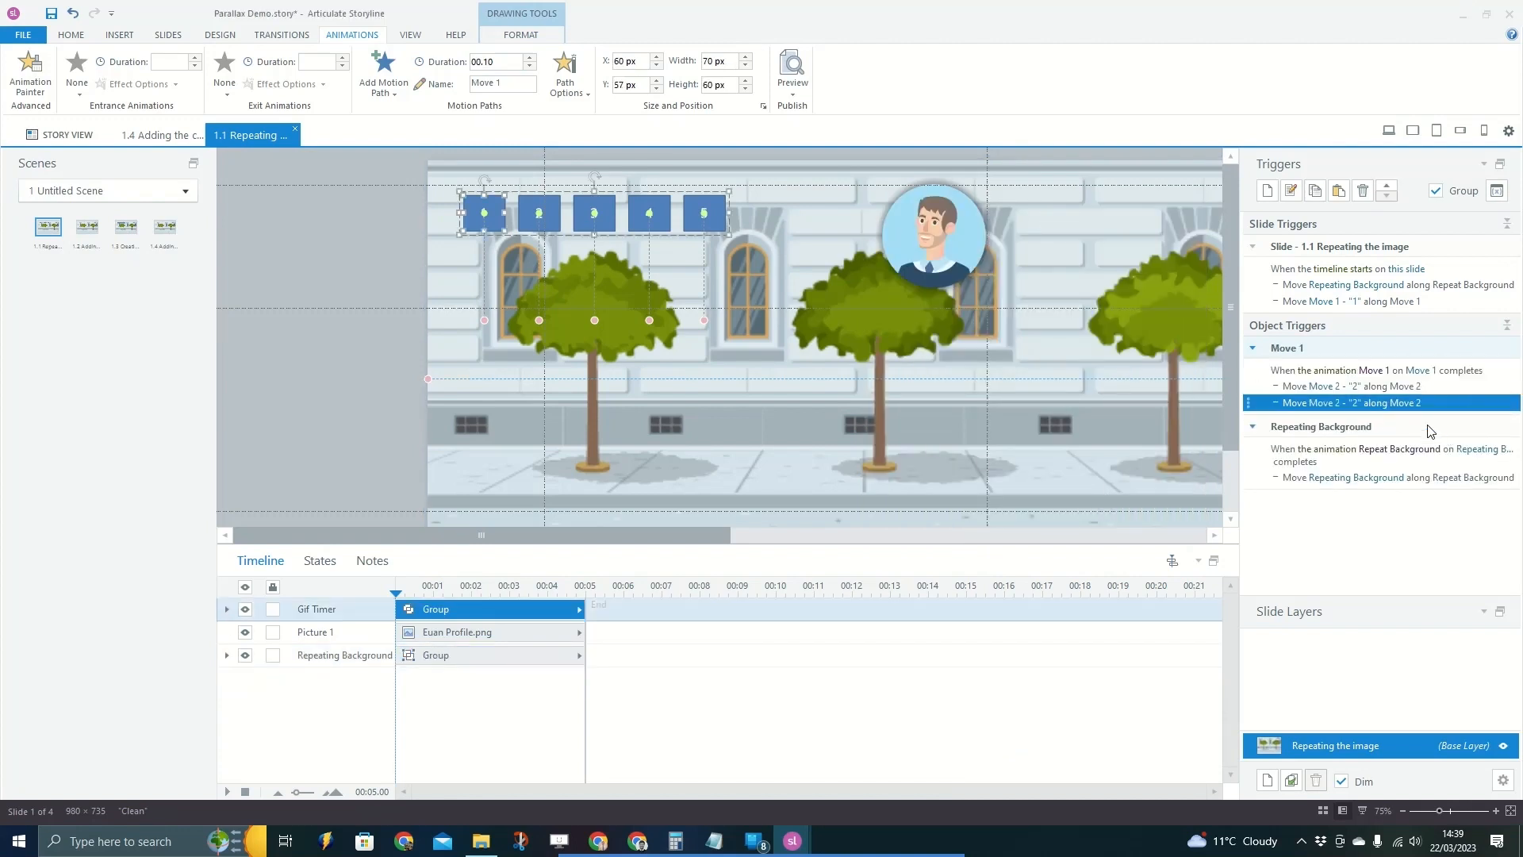
pyautogui.click(1315, 409)
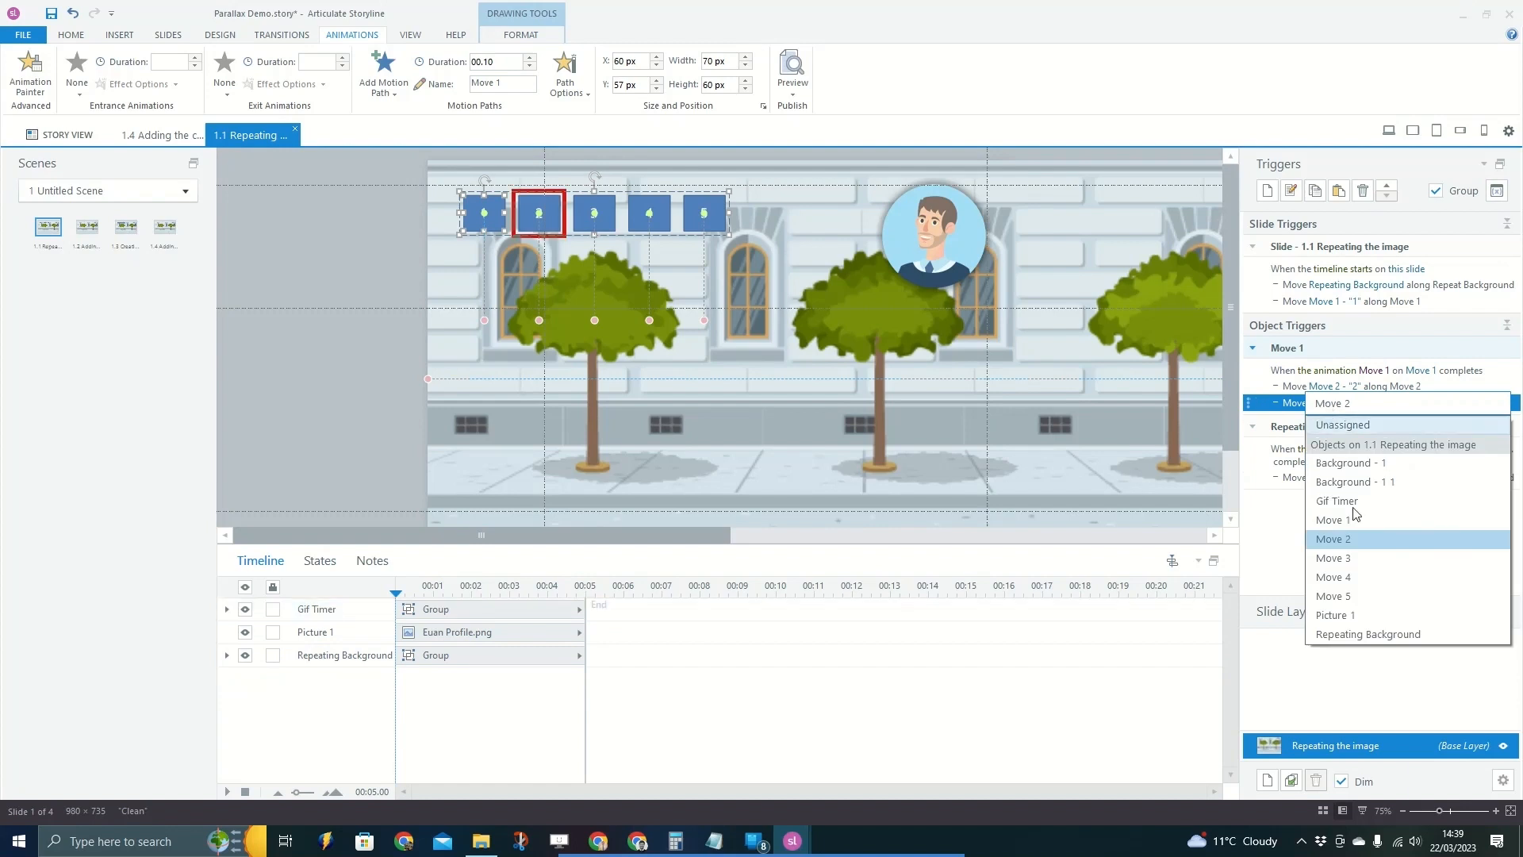
pyautogui.click(1346, 561)
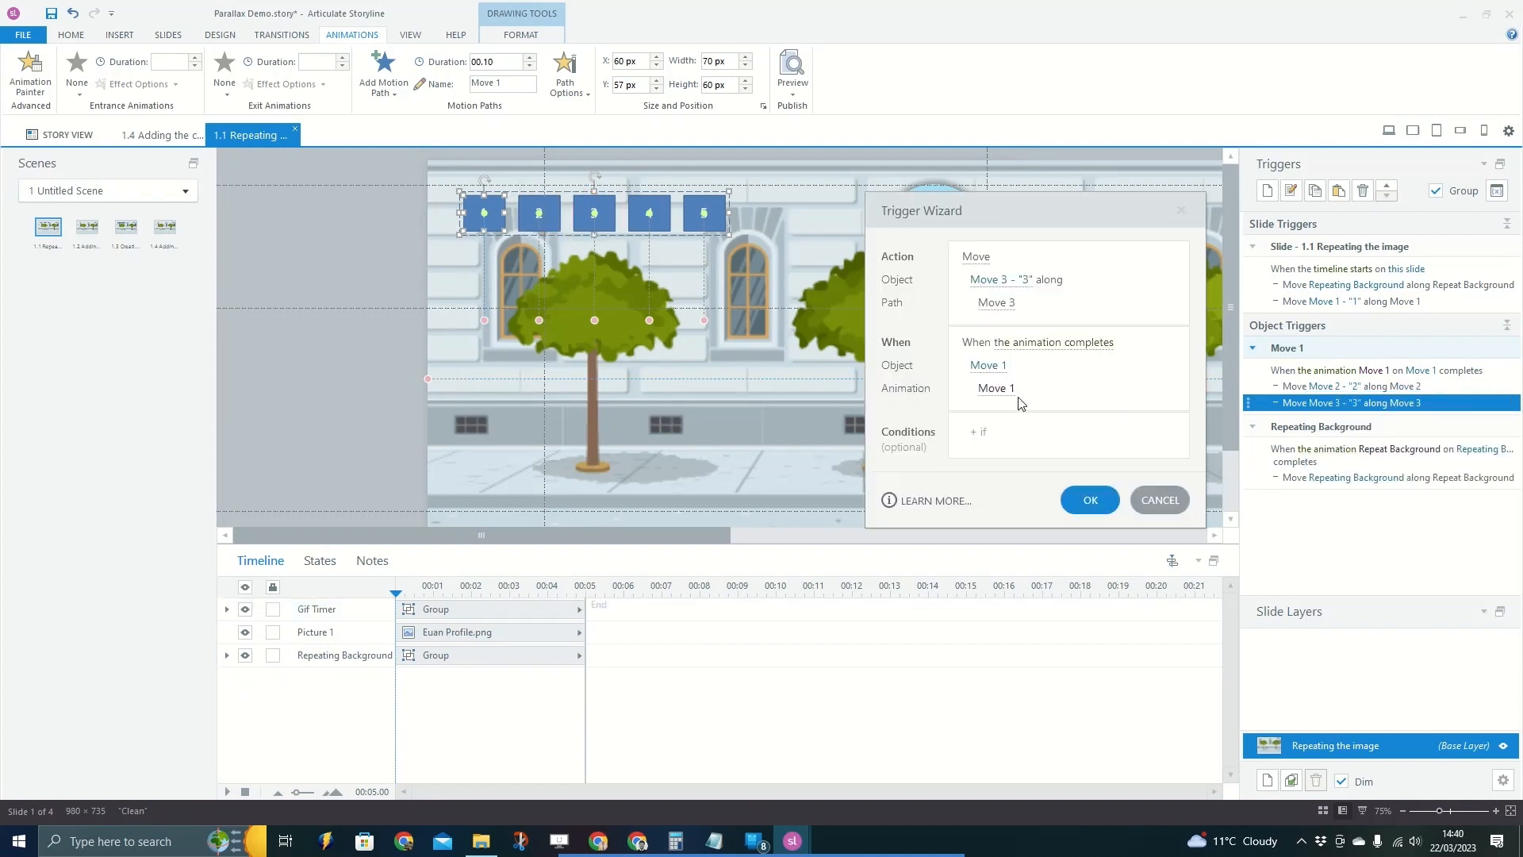
pyautogui.click(999, 368)
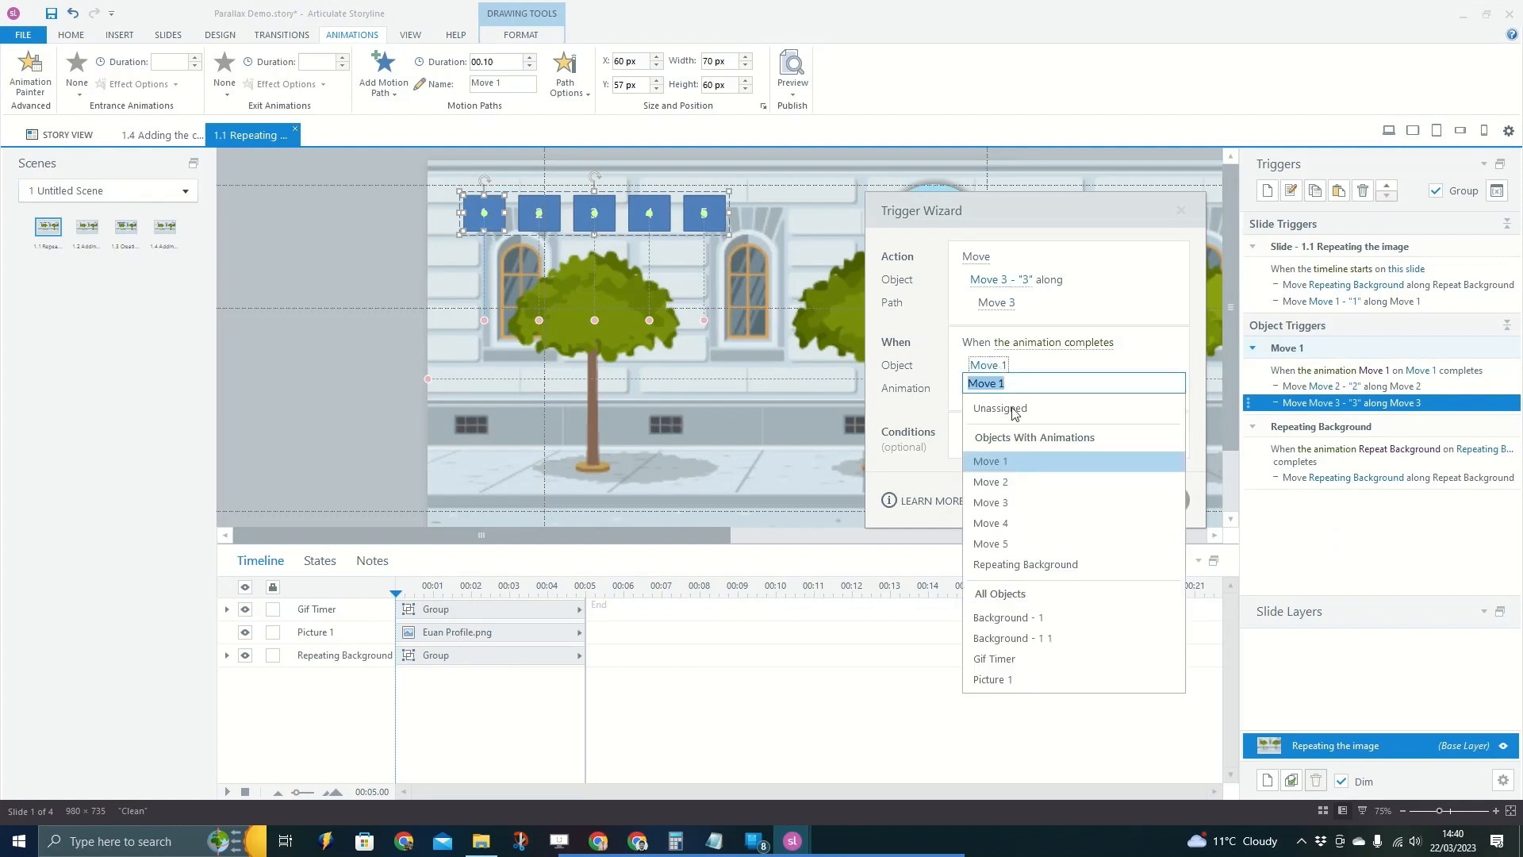
pyautogui.click(1001, 480)
pyautogui.click(1090, 499)
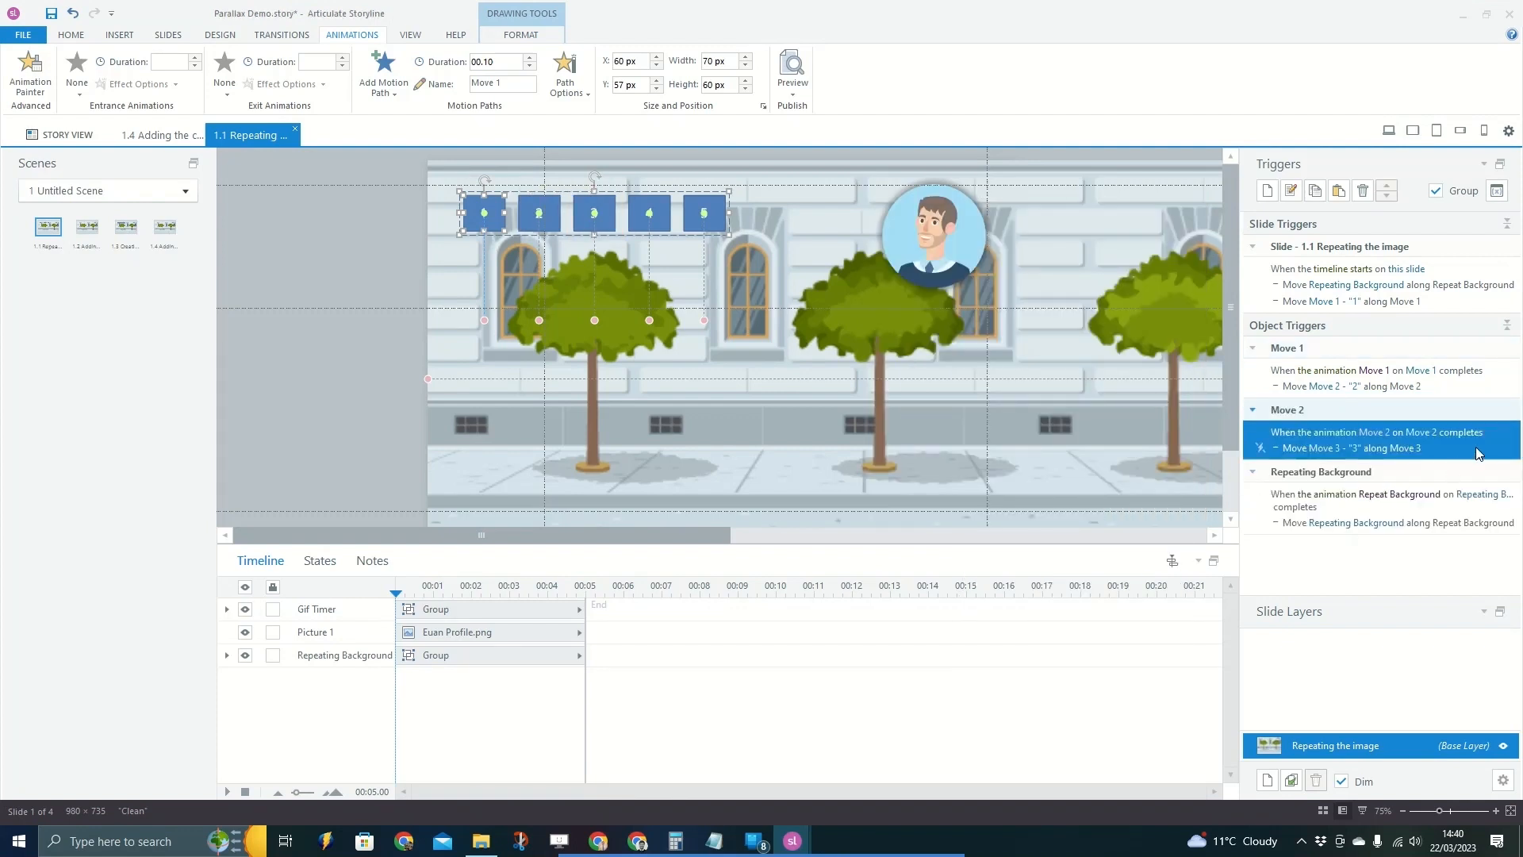
# Paste another trigger copy and set it to move Move 4 along its path when the Move 3 animation completes.
pyautogui.moveTo(1474, 457); pyautogui.dragTo(1409, 403)
pyautogui.doubleClick(1409, 403)
pyautogui.click(1001, 280)
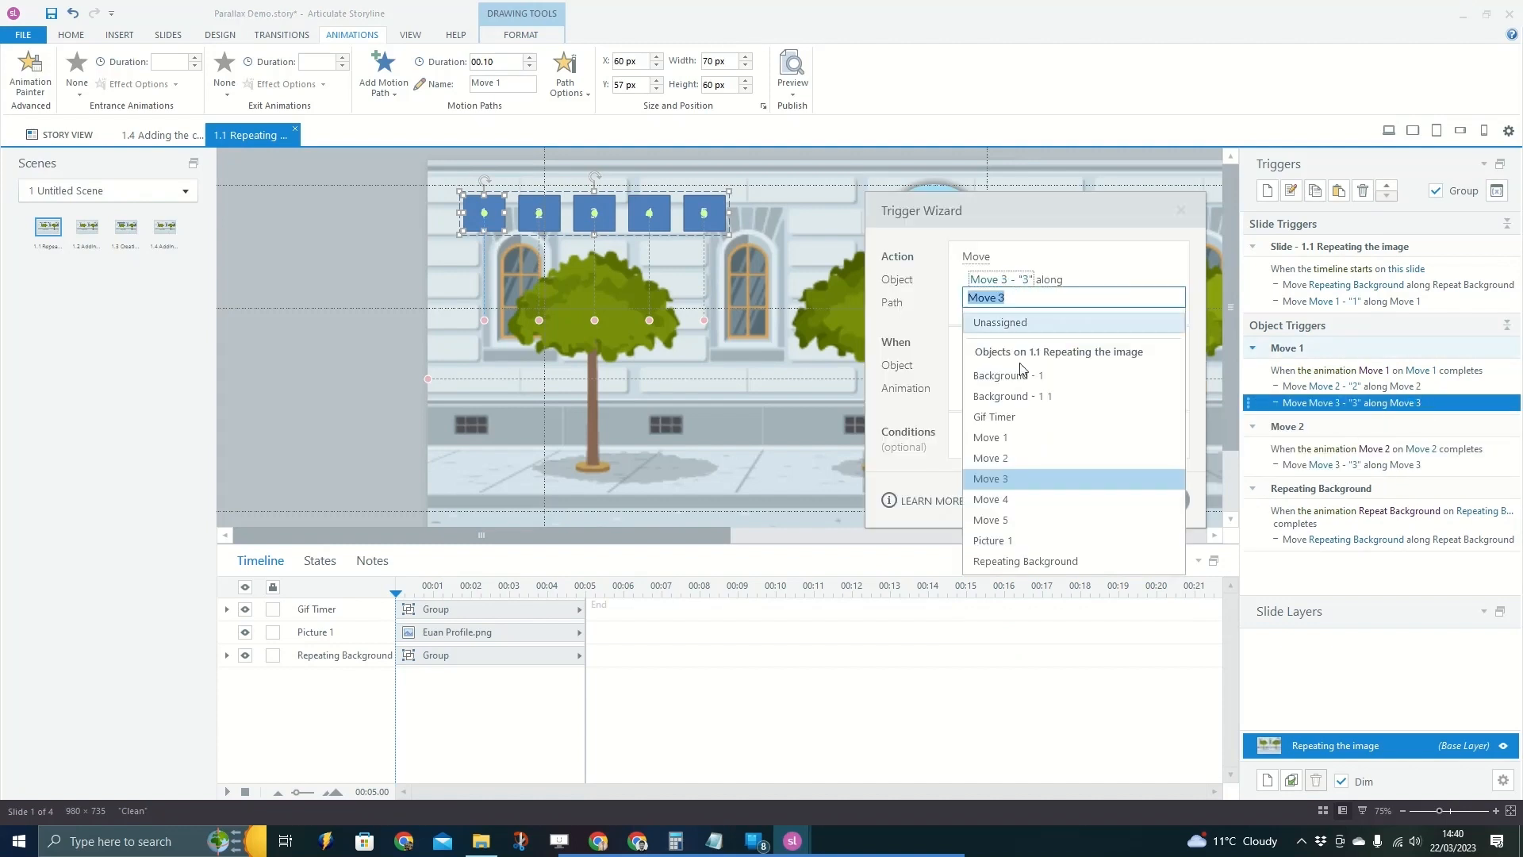
pyautogui.click(1022, 499)
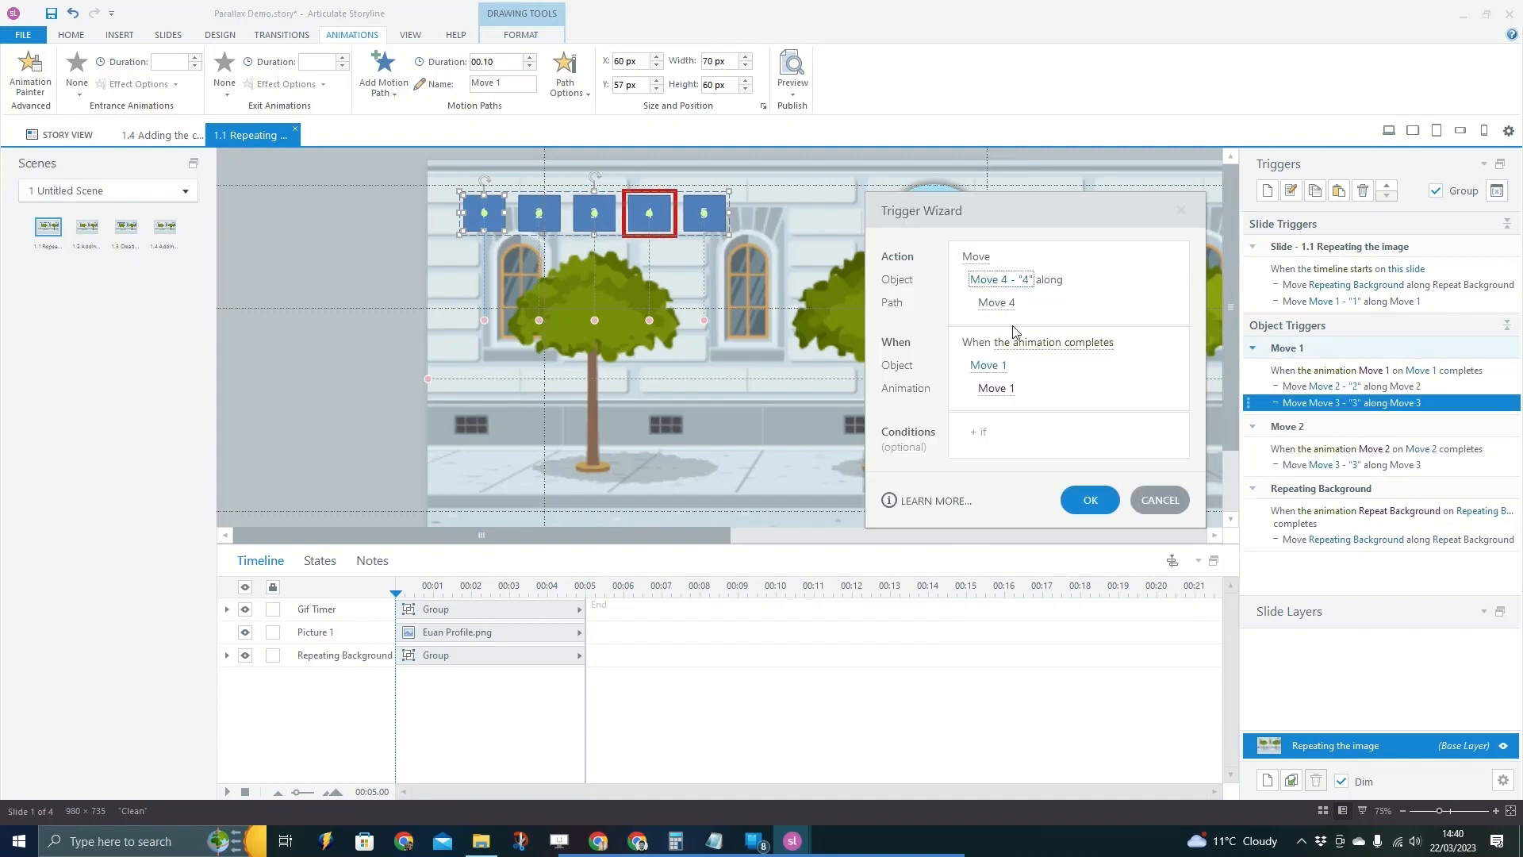
pyautogui.click(998, 372)
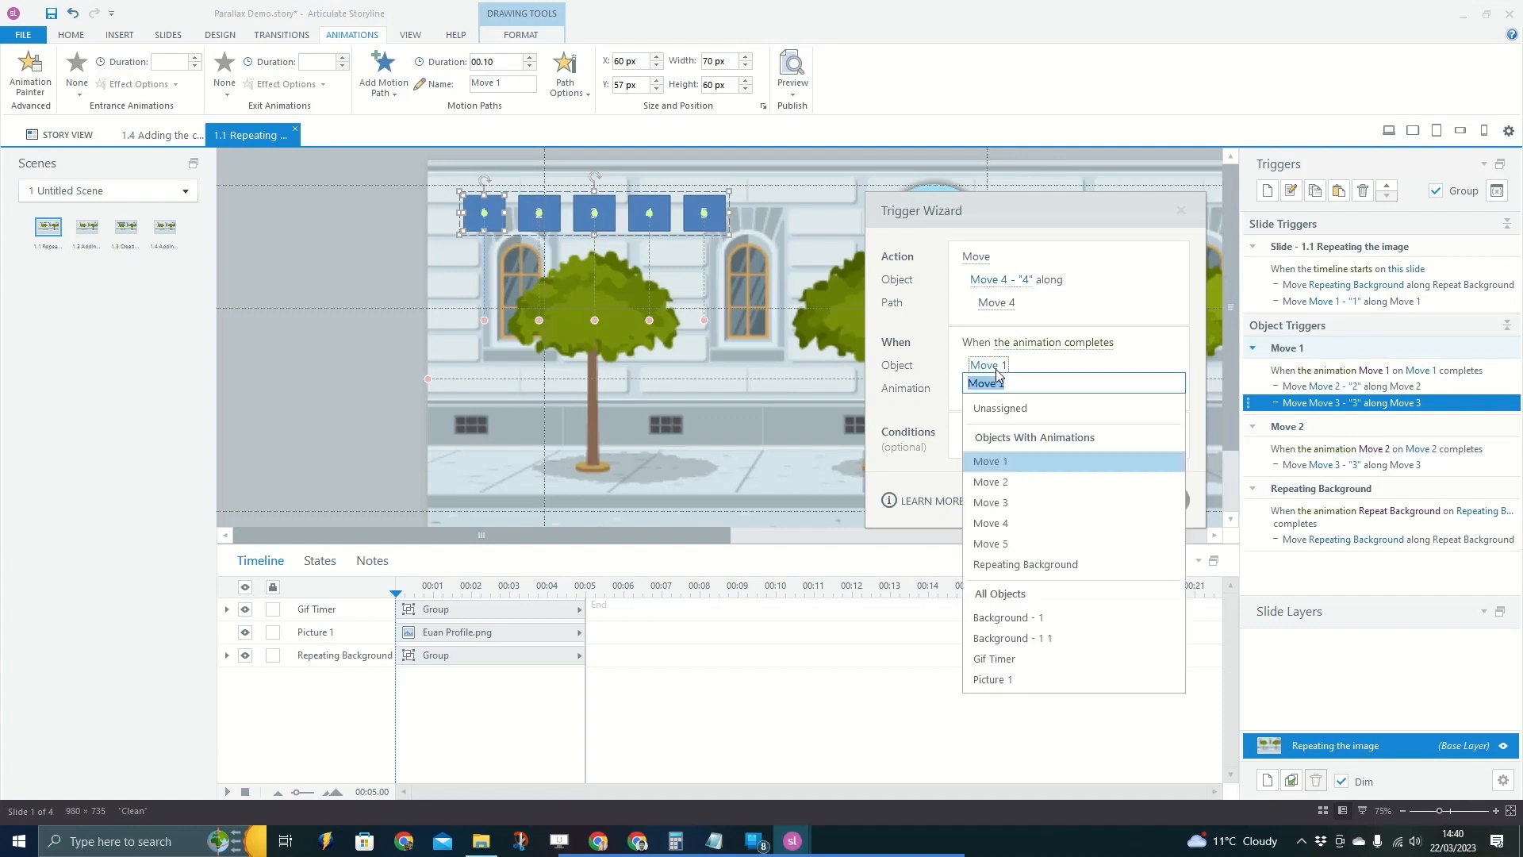
pyautogui.click(1004, 508)
pyautogui.click(1081, 500)
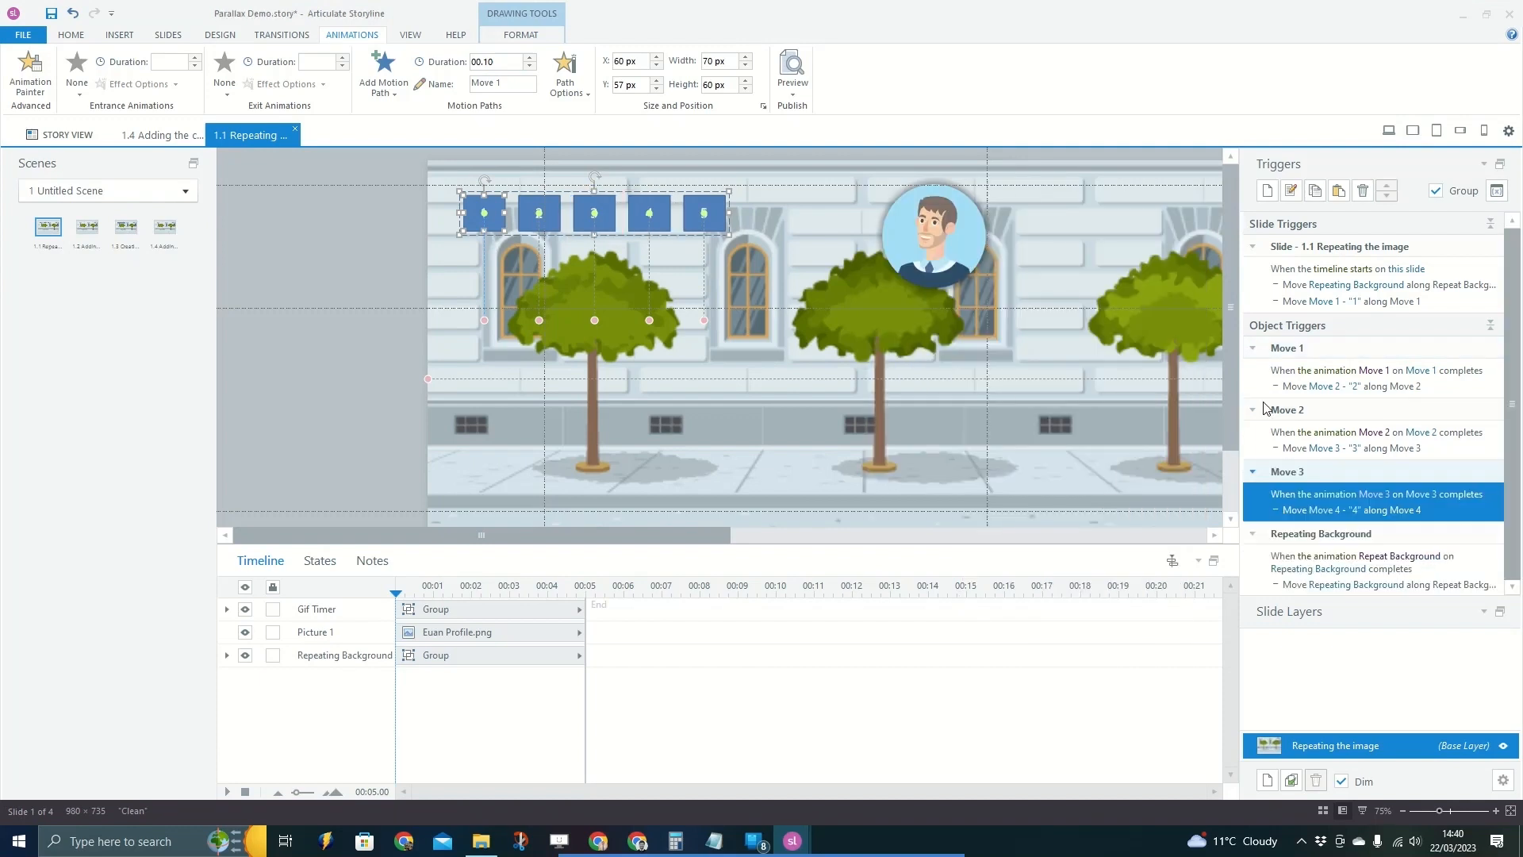
# Duplicate the Move 3 completion trigger and set the copy to move Move 5 along its path when the Move 4 animation completes.
pyautogui.click(1459, 516)
pyautogui.hotkey('ctrl', 'c')
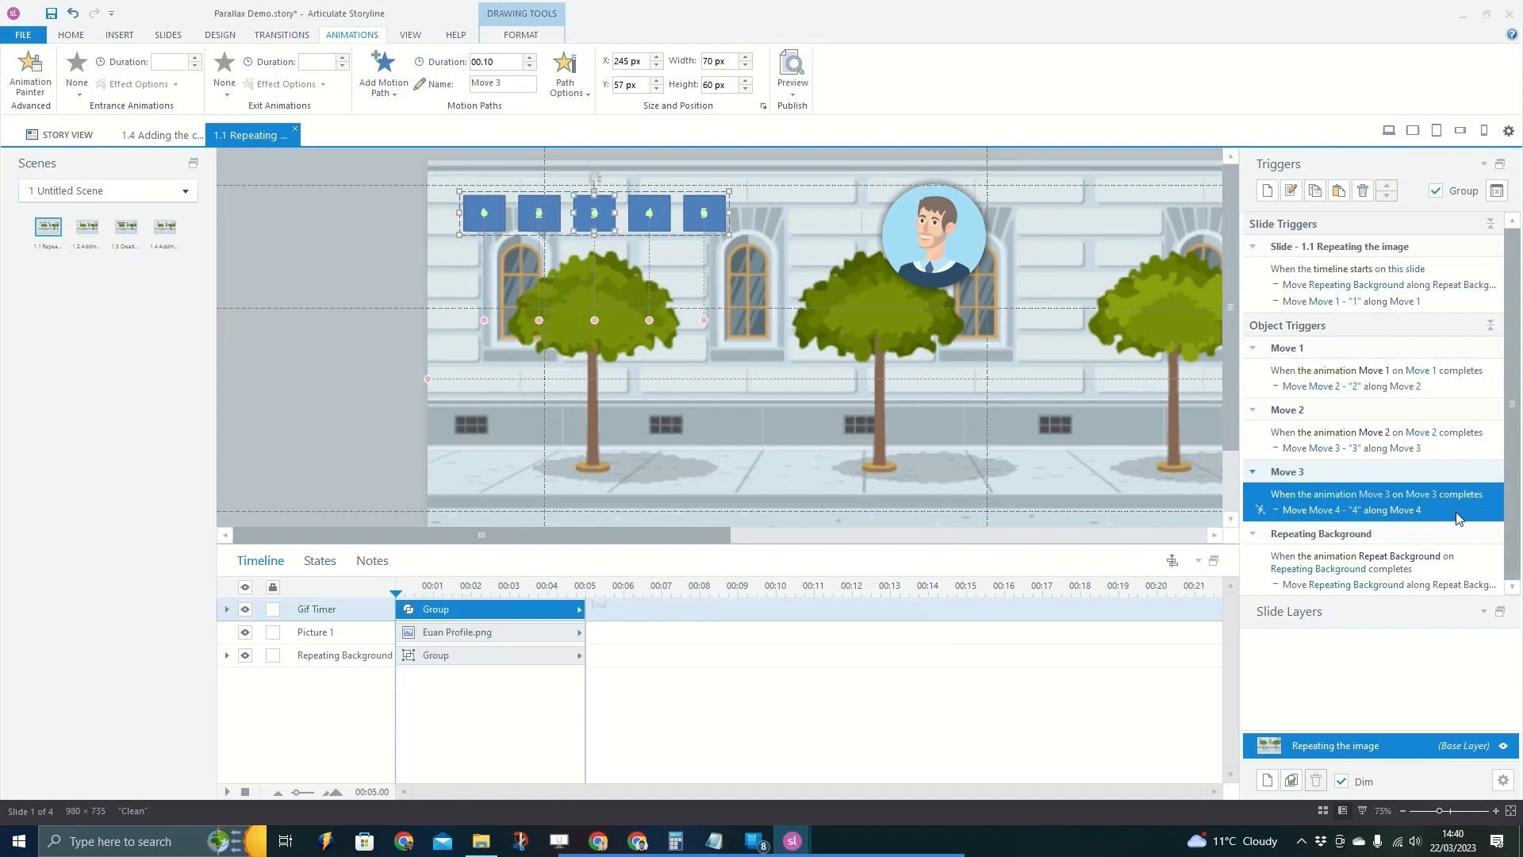
pyautogui.hotkey('ctrl', 'v')
pyautogui.doubleClick(1445, 525)
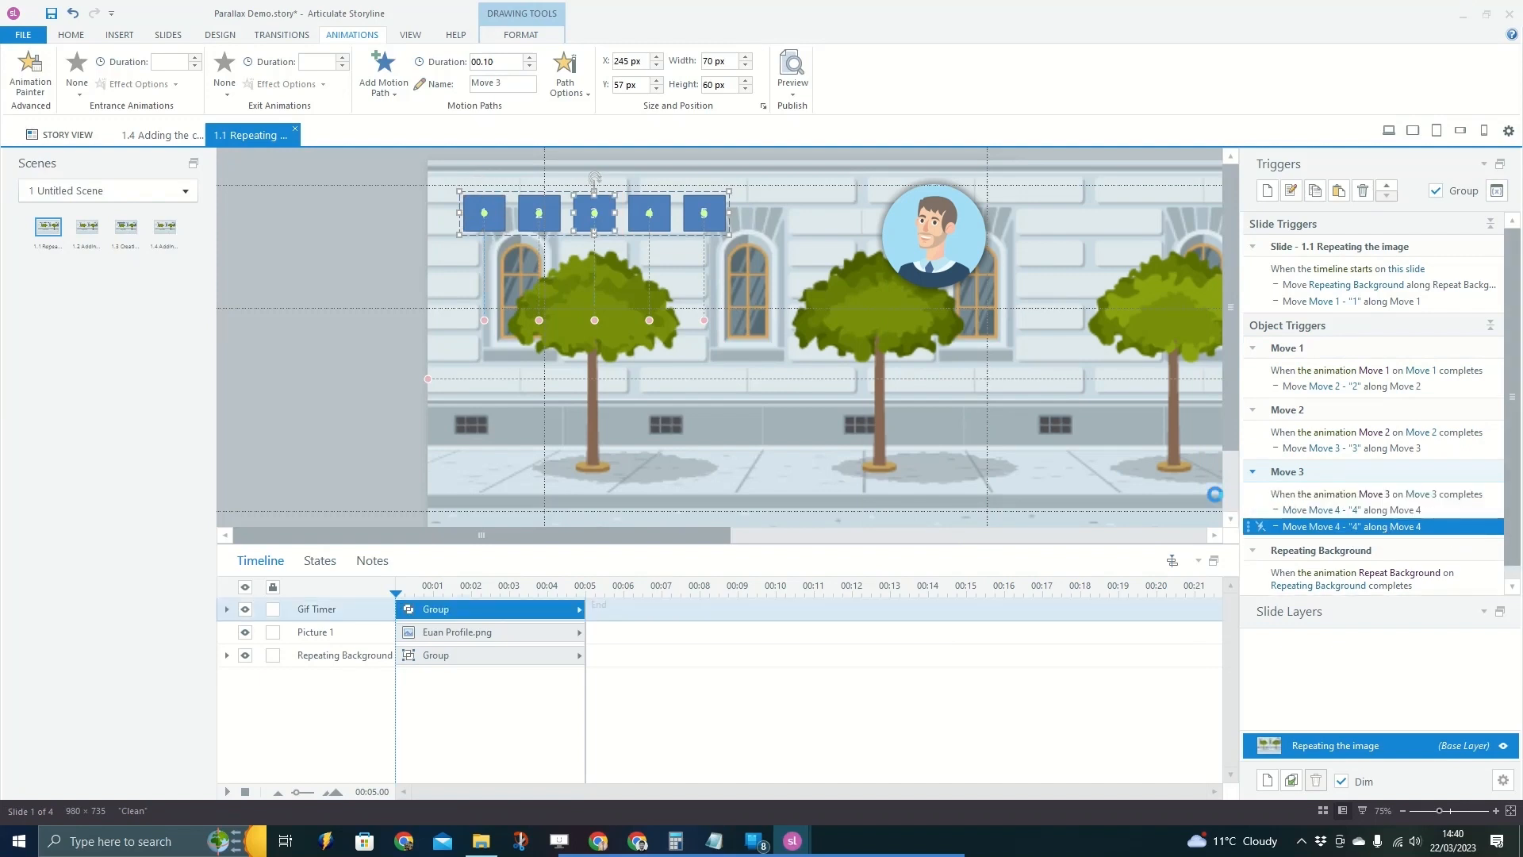
pyautogui.click(1008, 286)
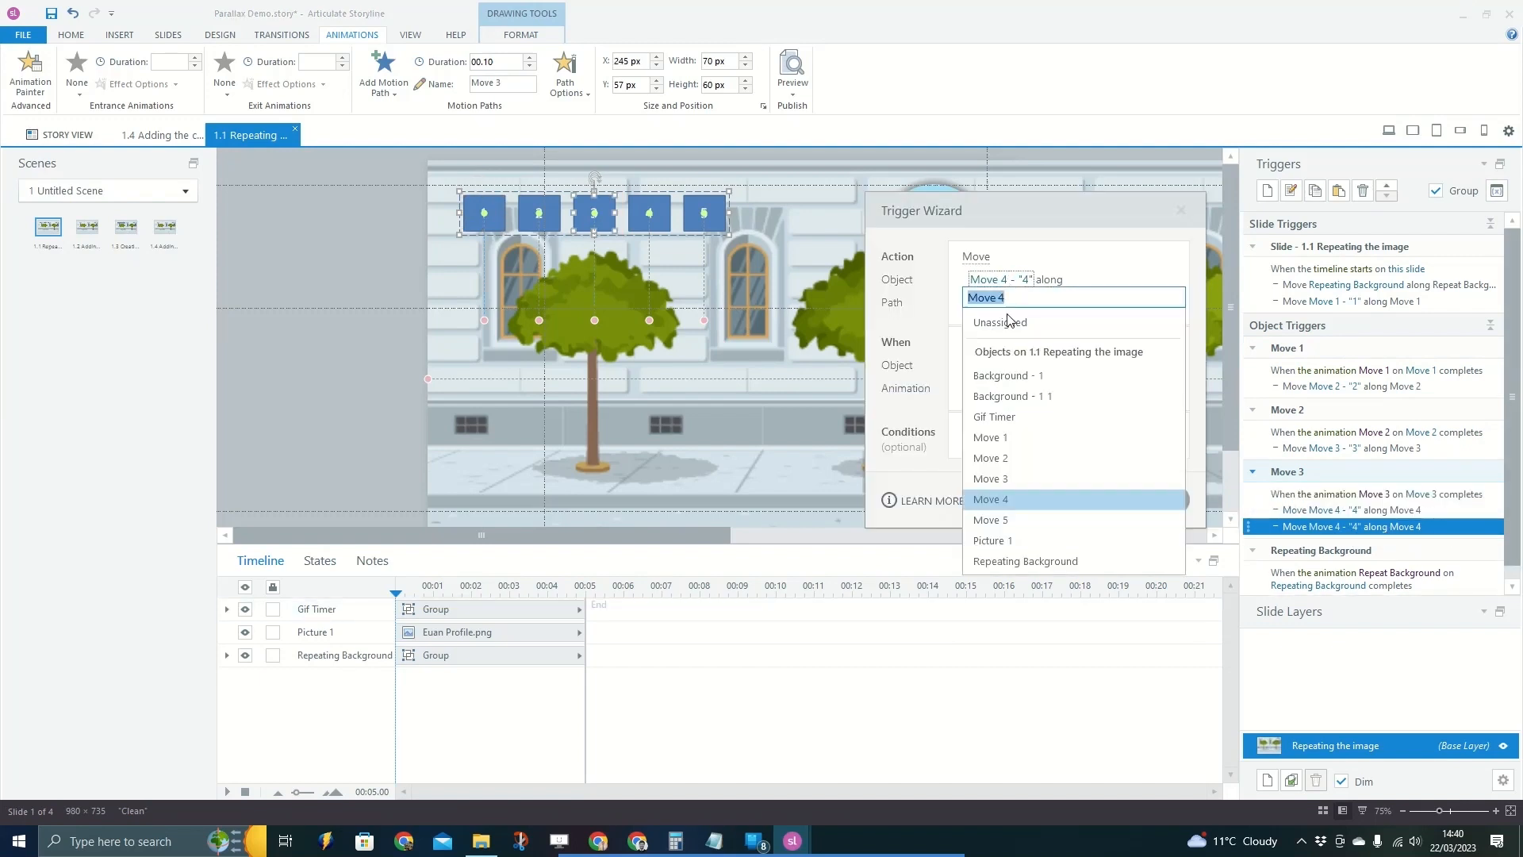
pyautogui.click(1000, 522)
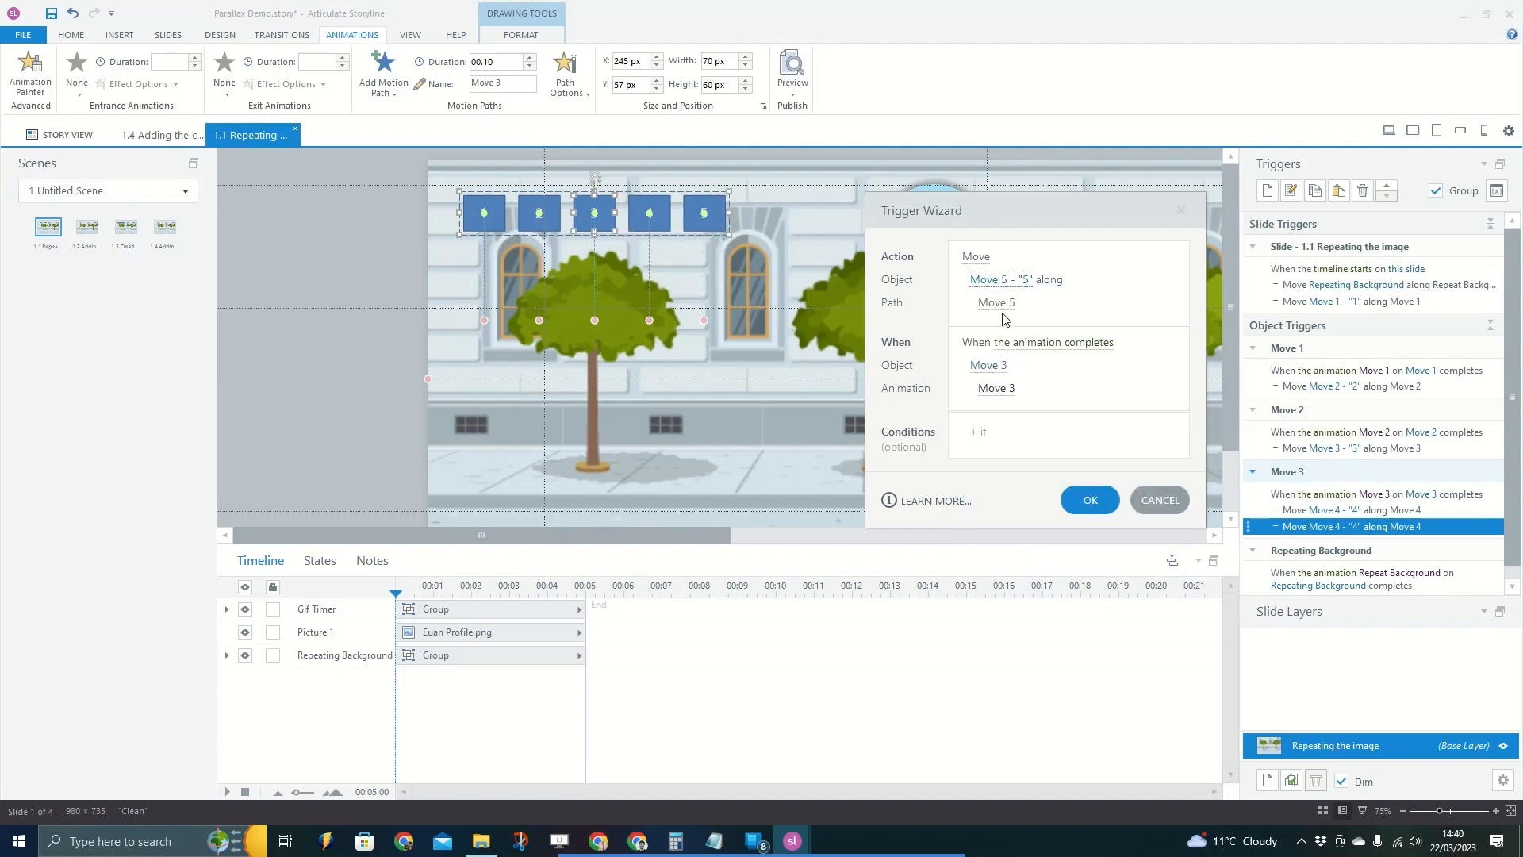
pyautogui.click(996, 370)
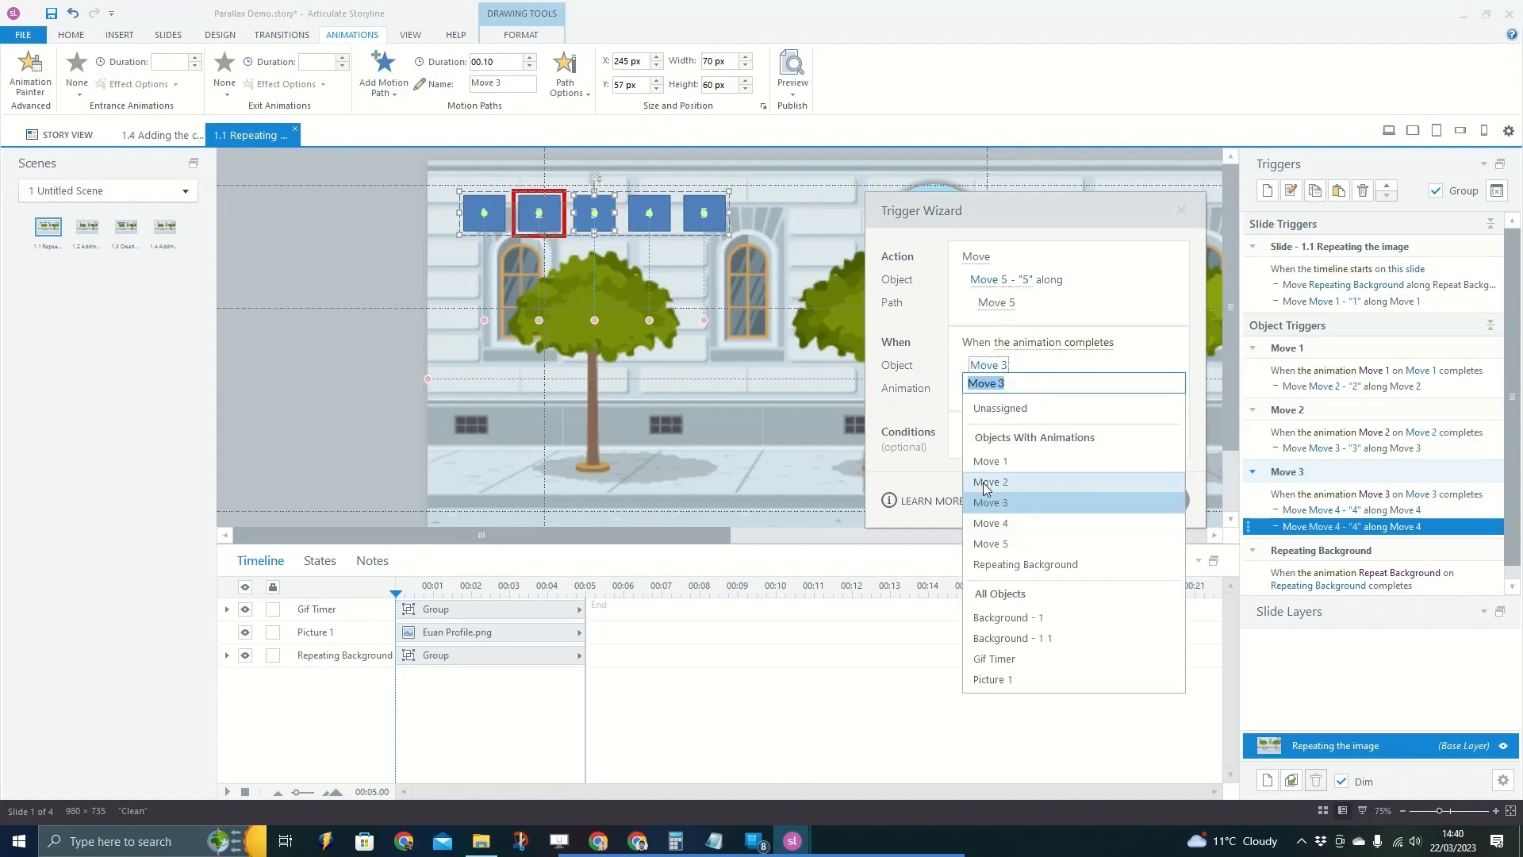
pyautogui.click(992, 525)
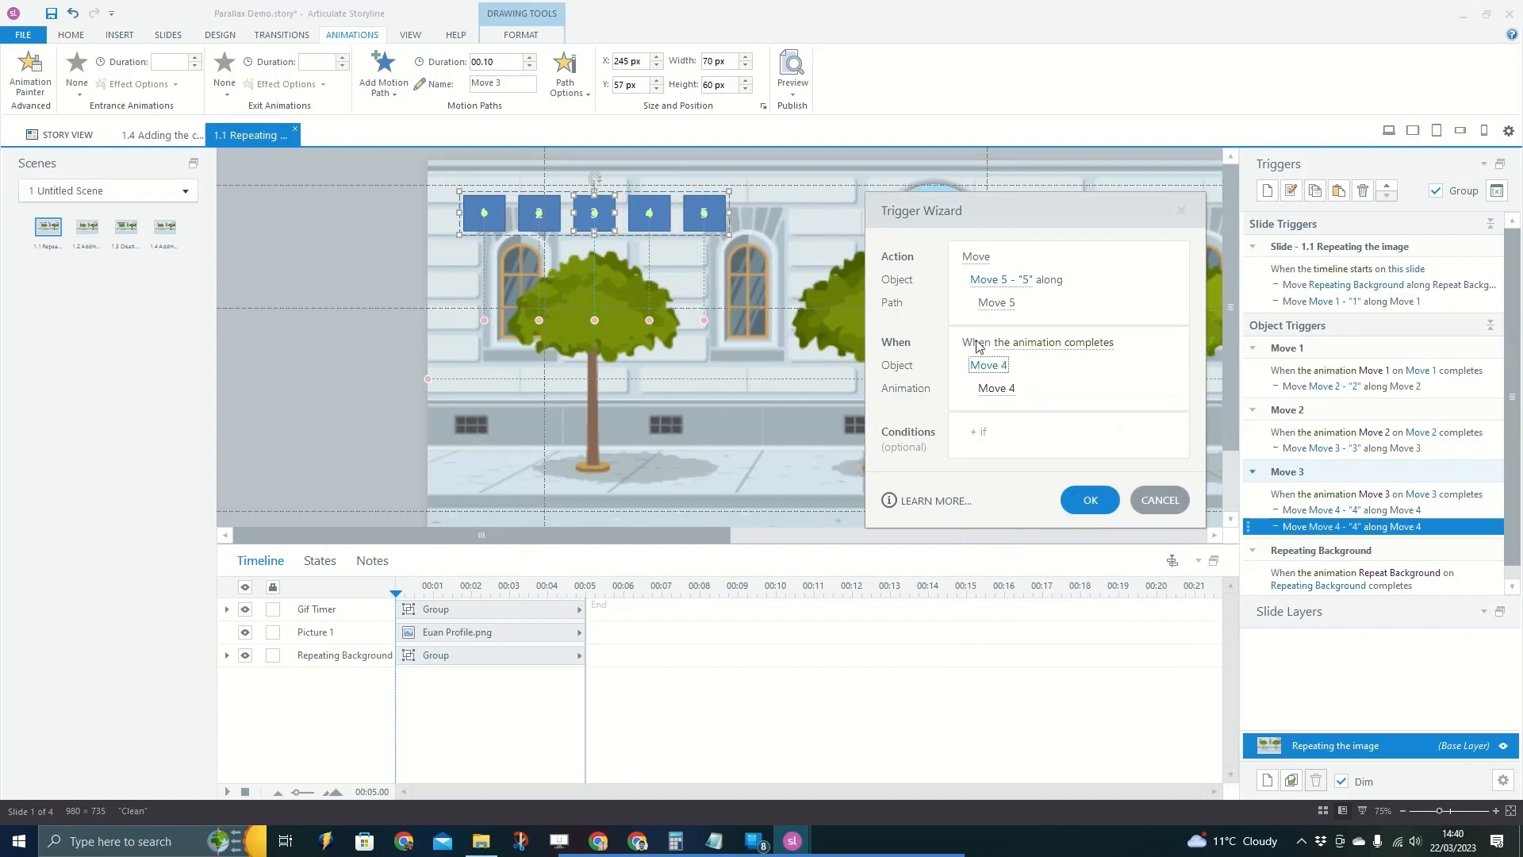
pyautogui.click(1090, 500)
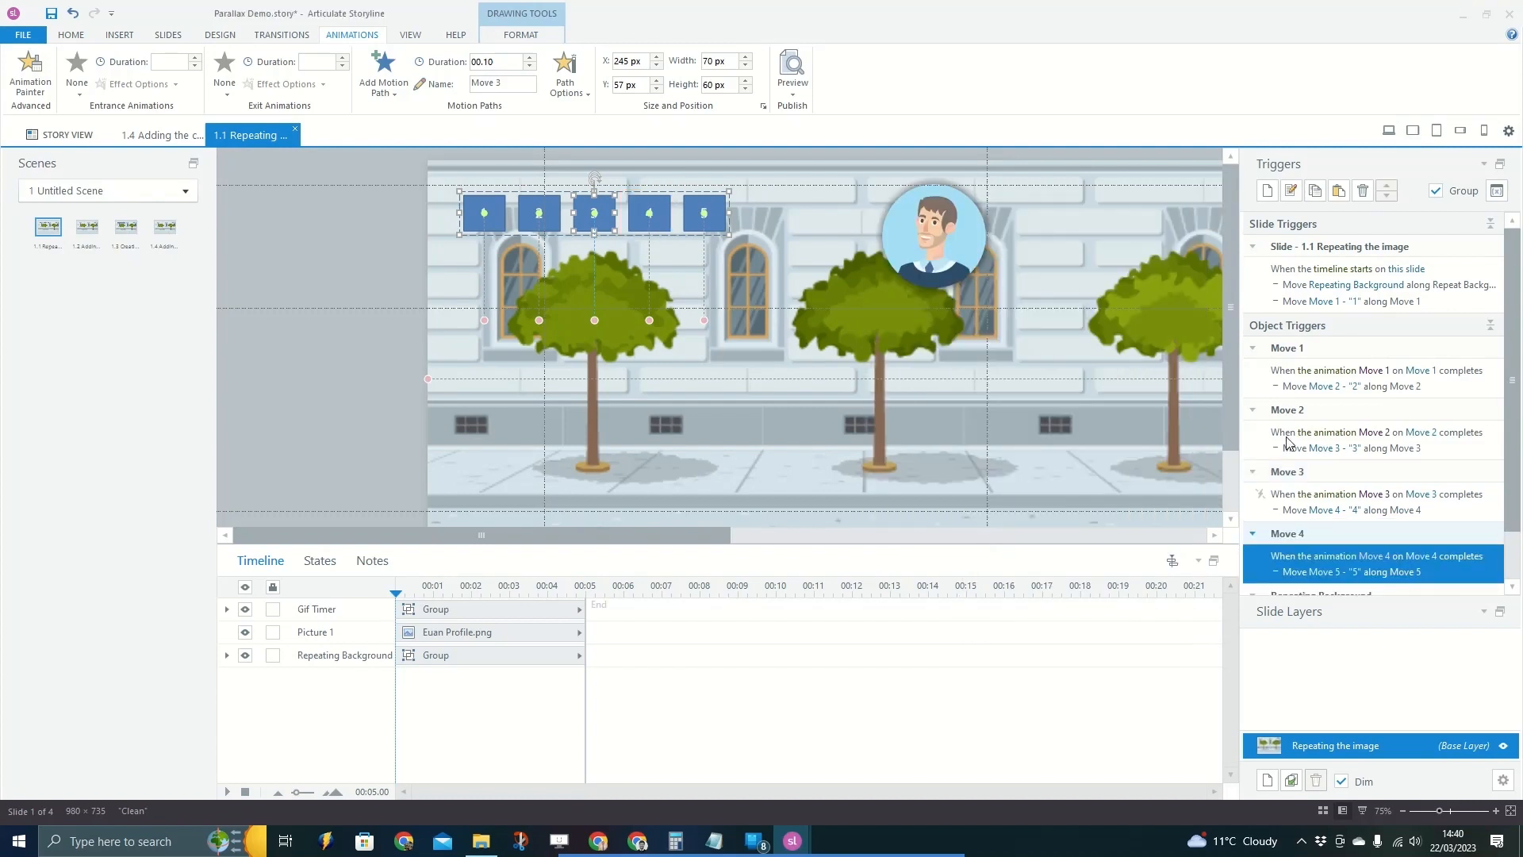
# Collapse the slide and object trigger groups, and expand only the Move 1 group.
pyautogui.click(1286, 245)
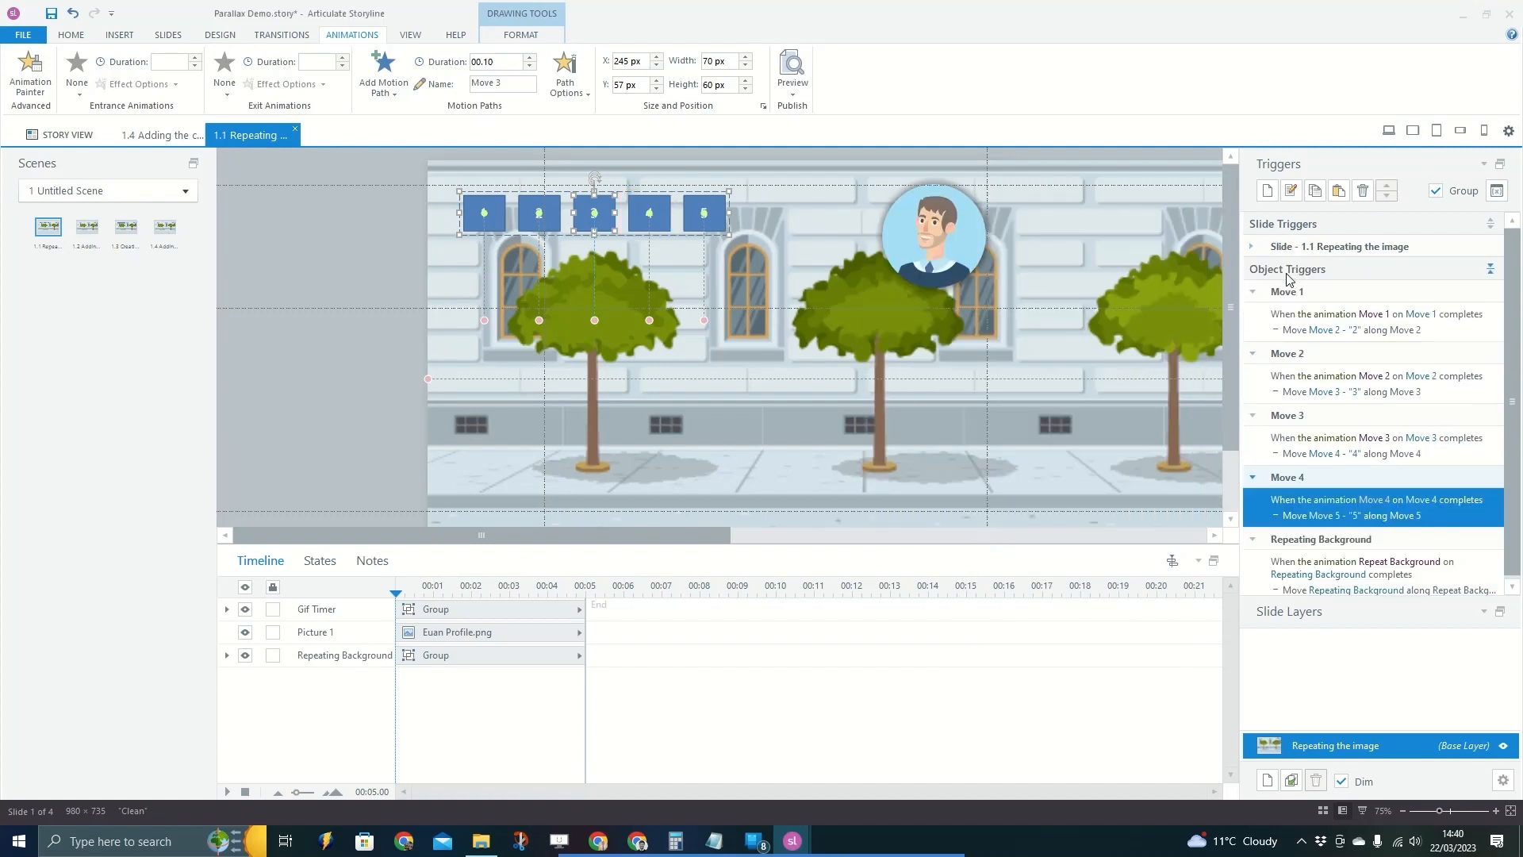
pyautogui.click(1288, 271)
pyautogui.click(1294, 293)
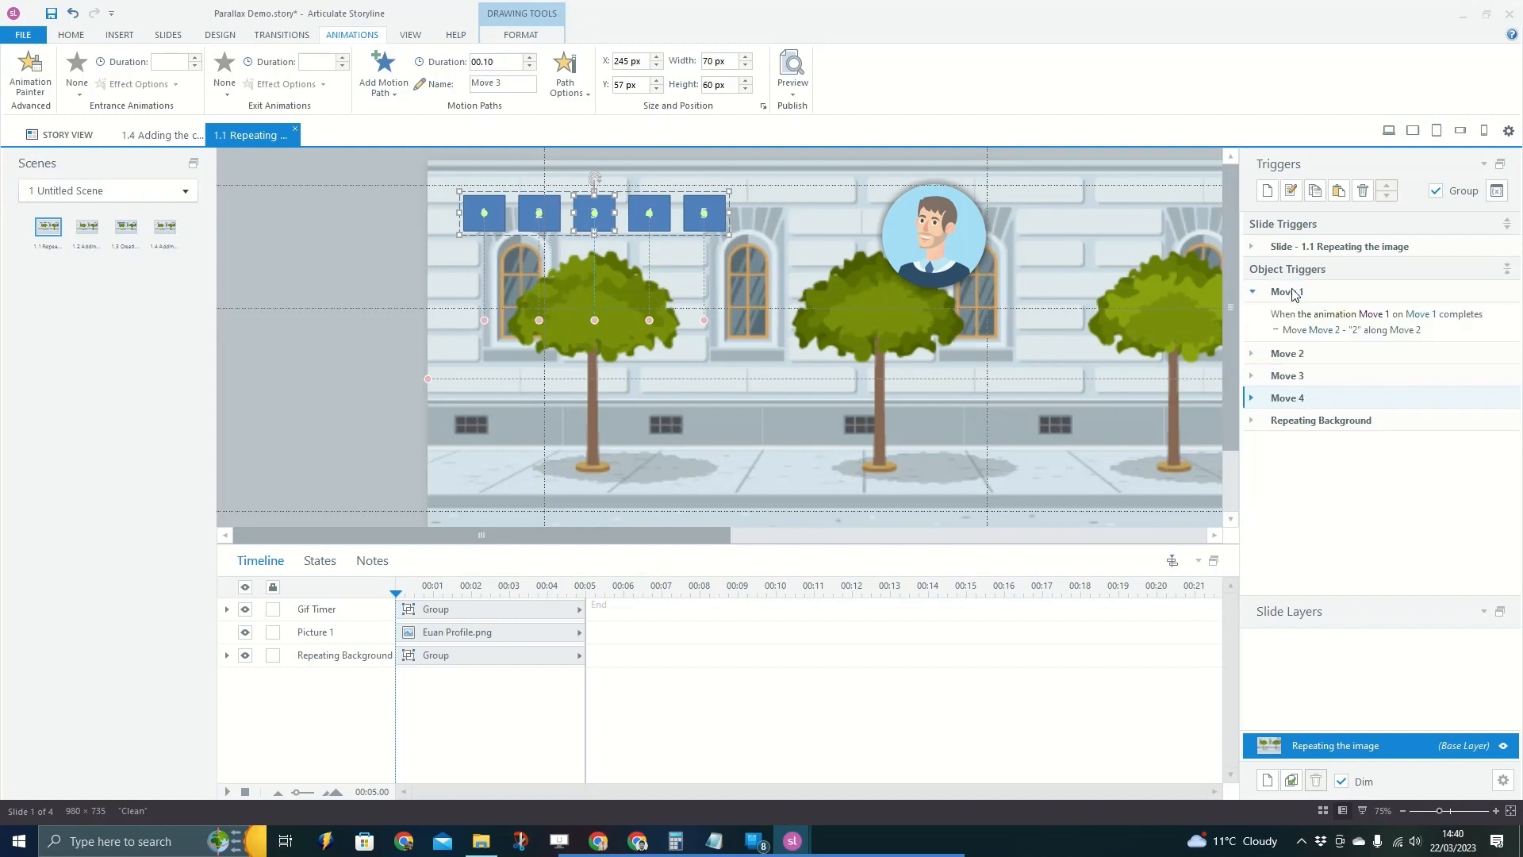
# Collapse the Move 1 trigger group and preview the current slide to check the chained shape movements.
pyautogui.click(1294, 294)
pyautogui.click(1292, 295)
pyautogui.click(1292, 294)
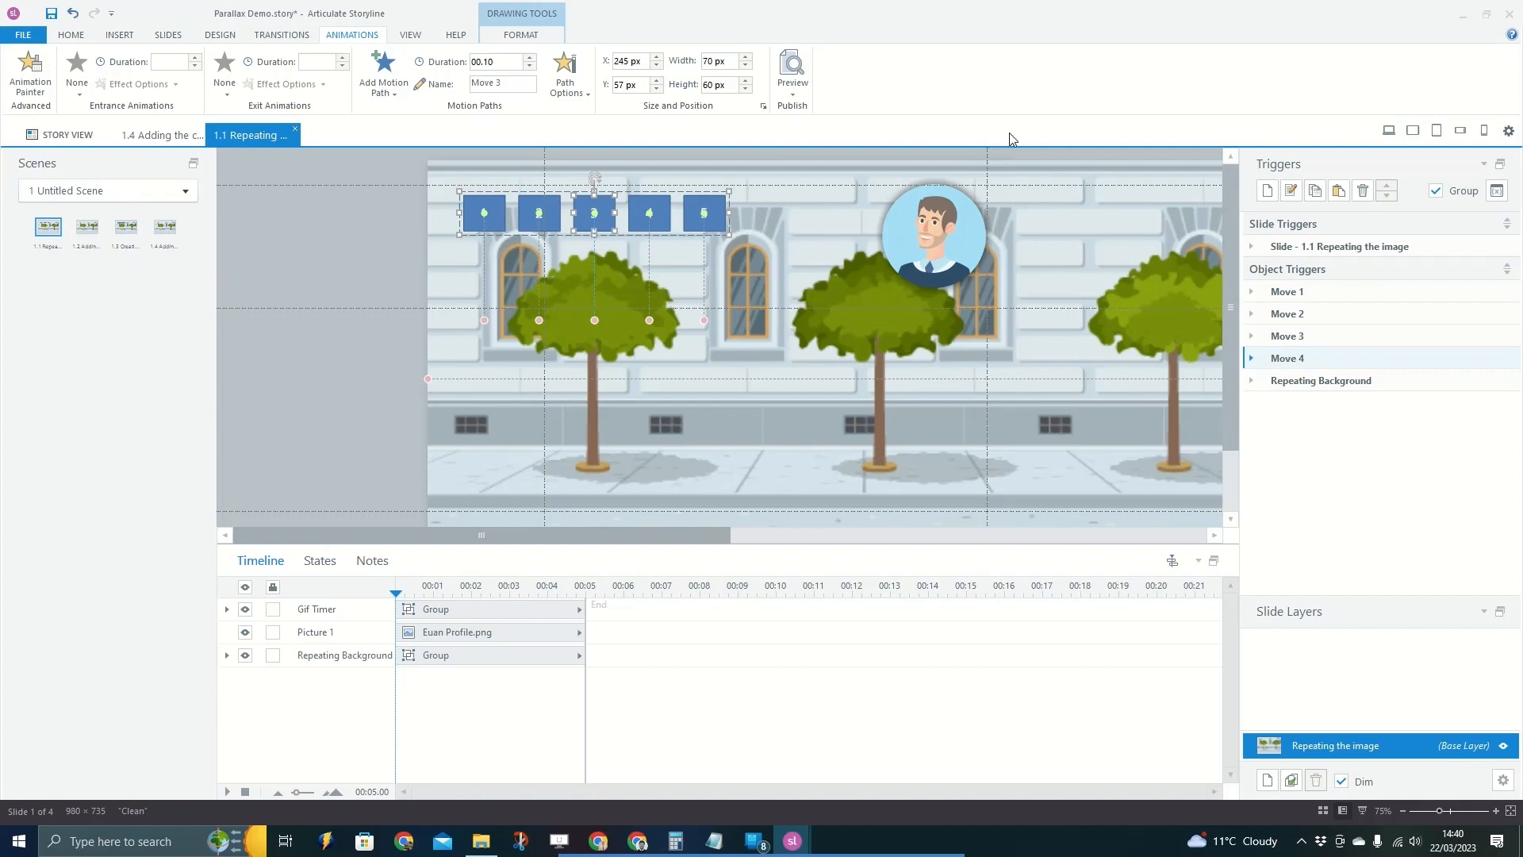
pyautogui.click(793, 94)
pyautogui.click(792, 113)
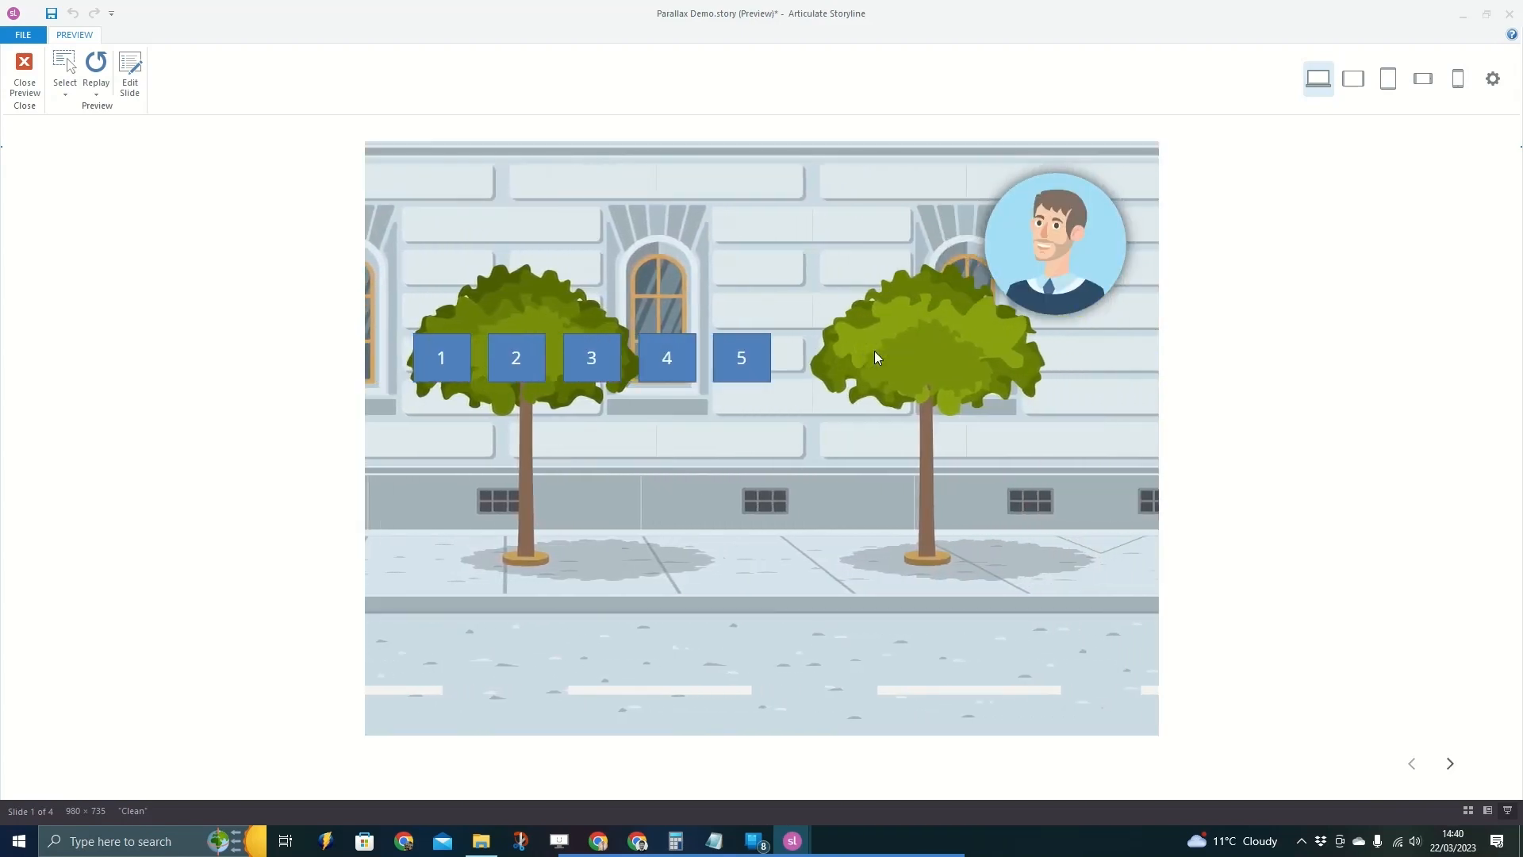
pyautogui.press('Escape')
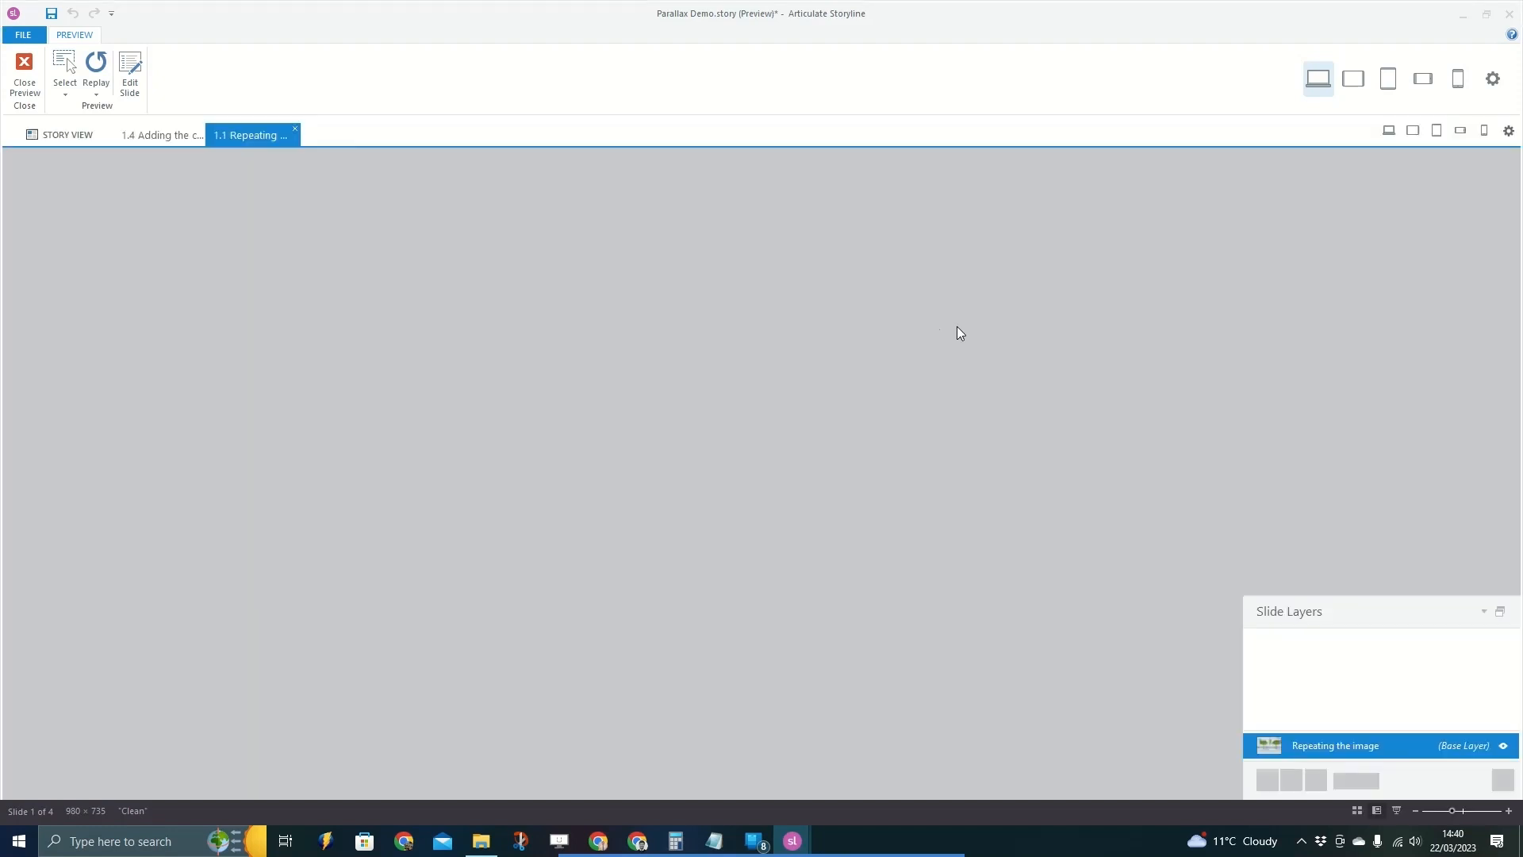
# Duplicate the Move 4 completion trigger and set the copy to move Move 1 along its path when the Move 5 animation completes.
pyautogui.click(1299, 359)
pyautogui.doubleClick(1470, 399)
pyautogui.click(1160, 500)
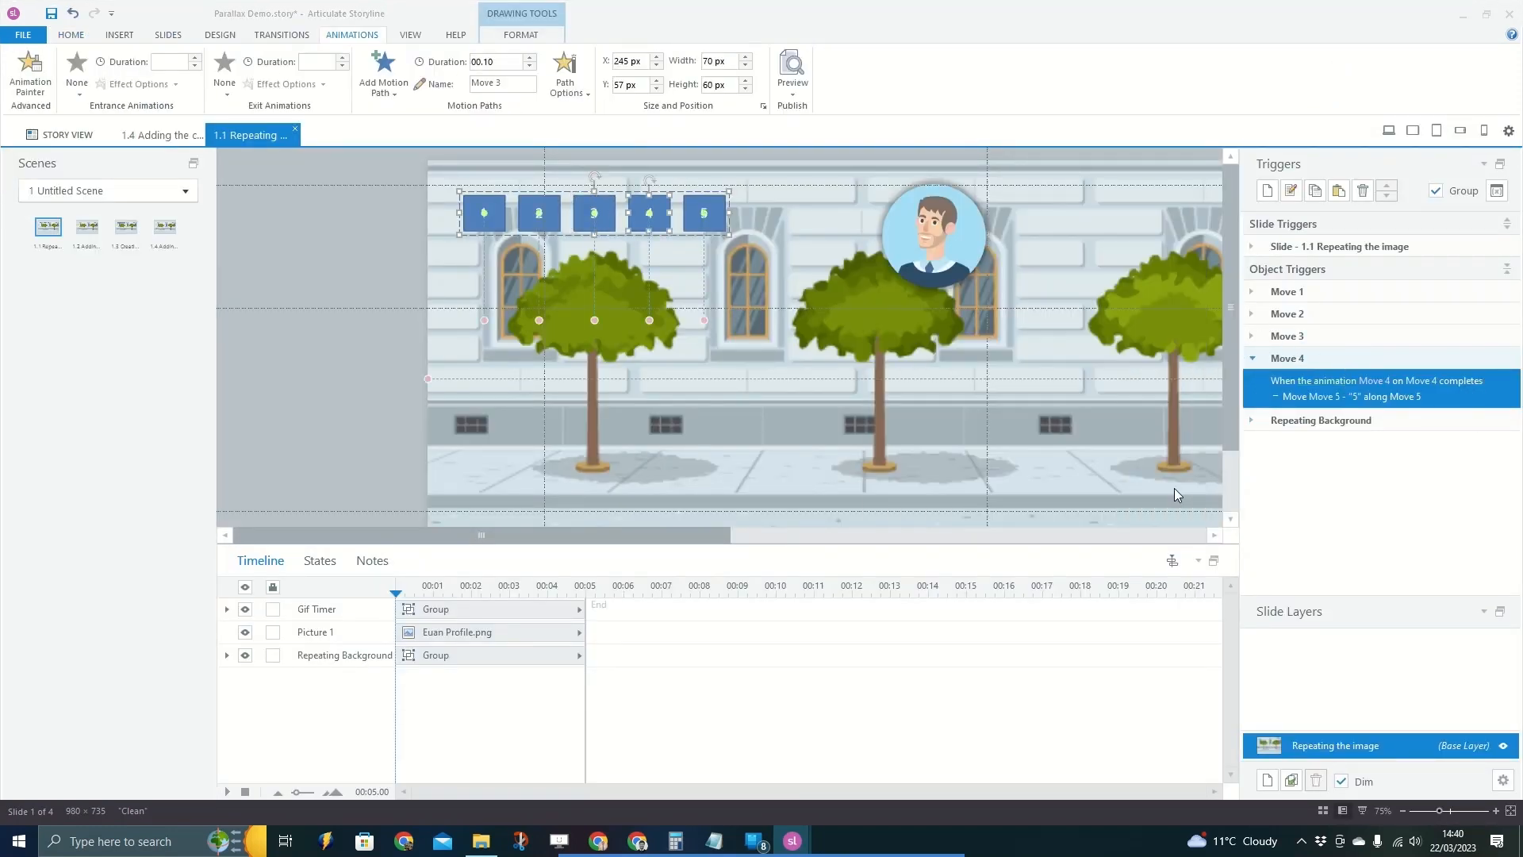
pyautogui.hotkey('ctrl', 'v')
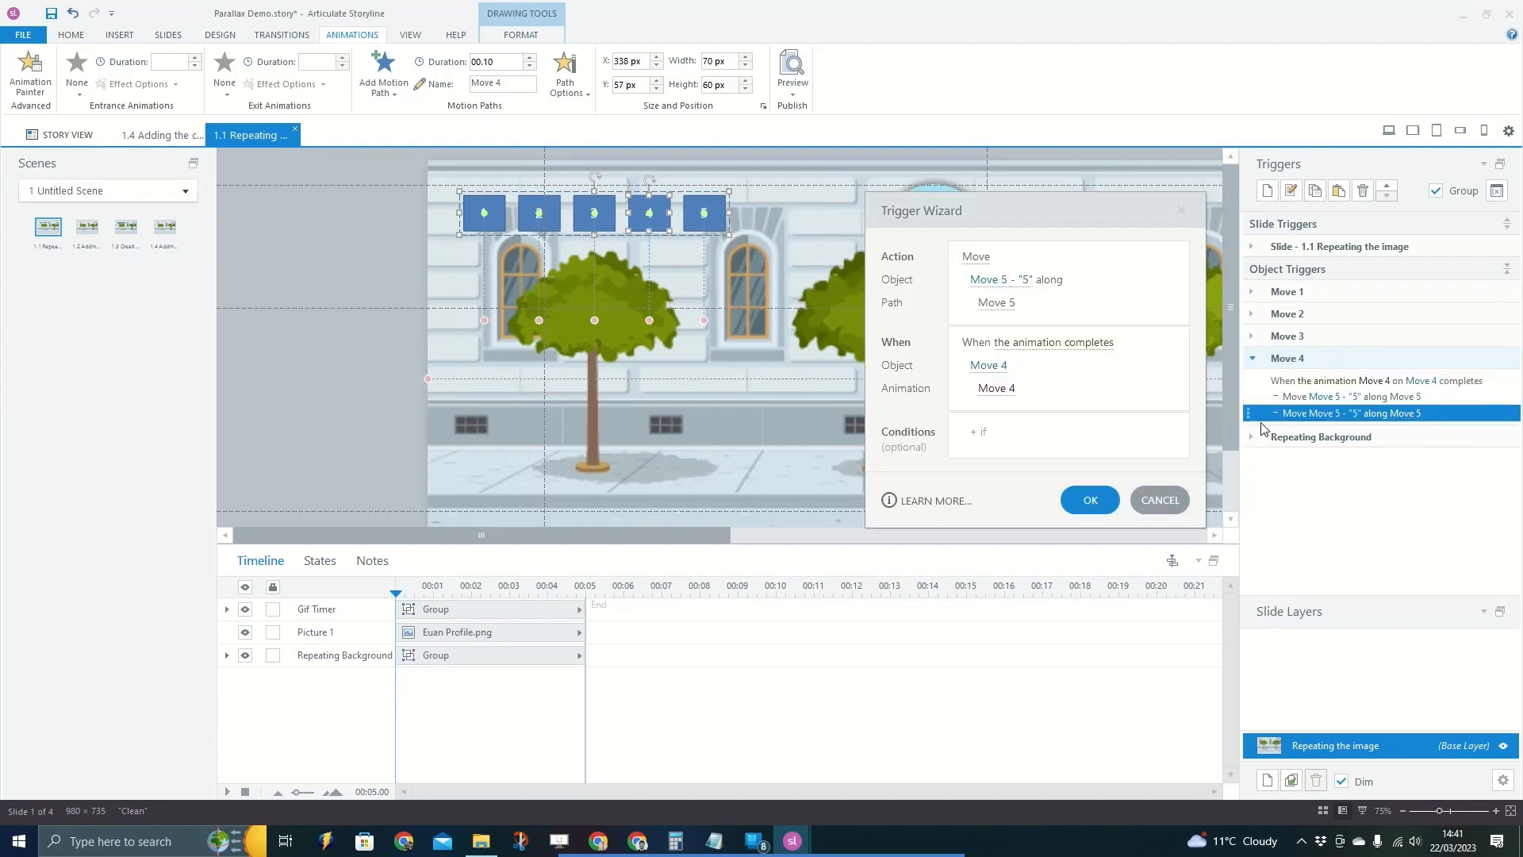
pyautogui.click(1020, 291)
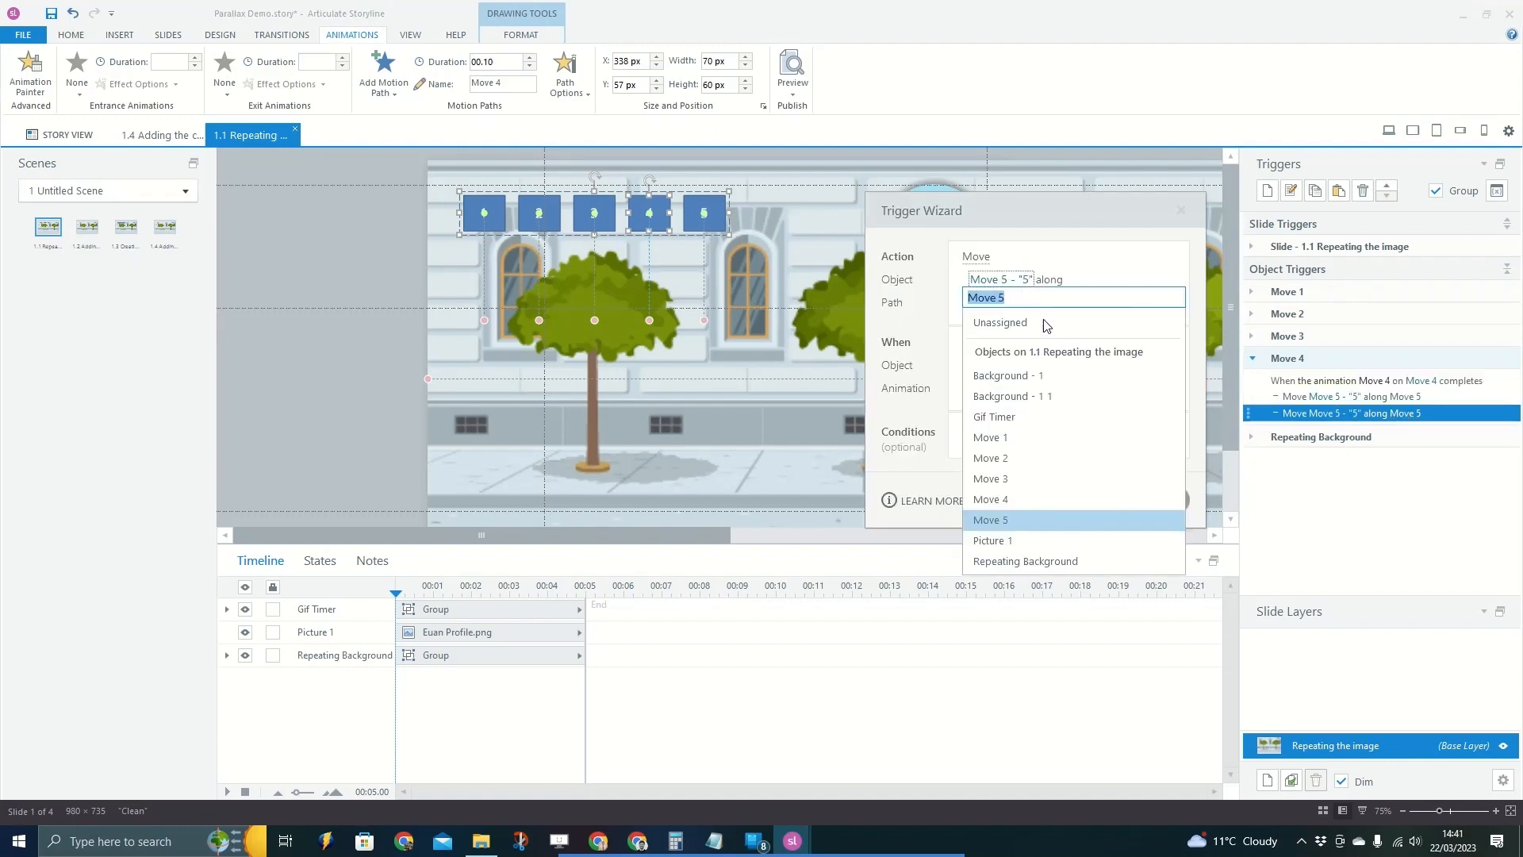
pyautogui.click(989, 438)
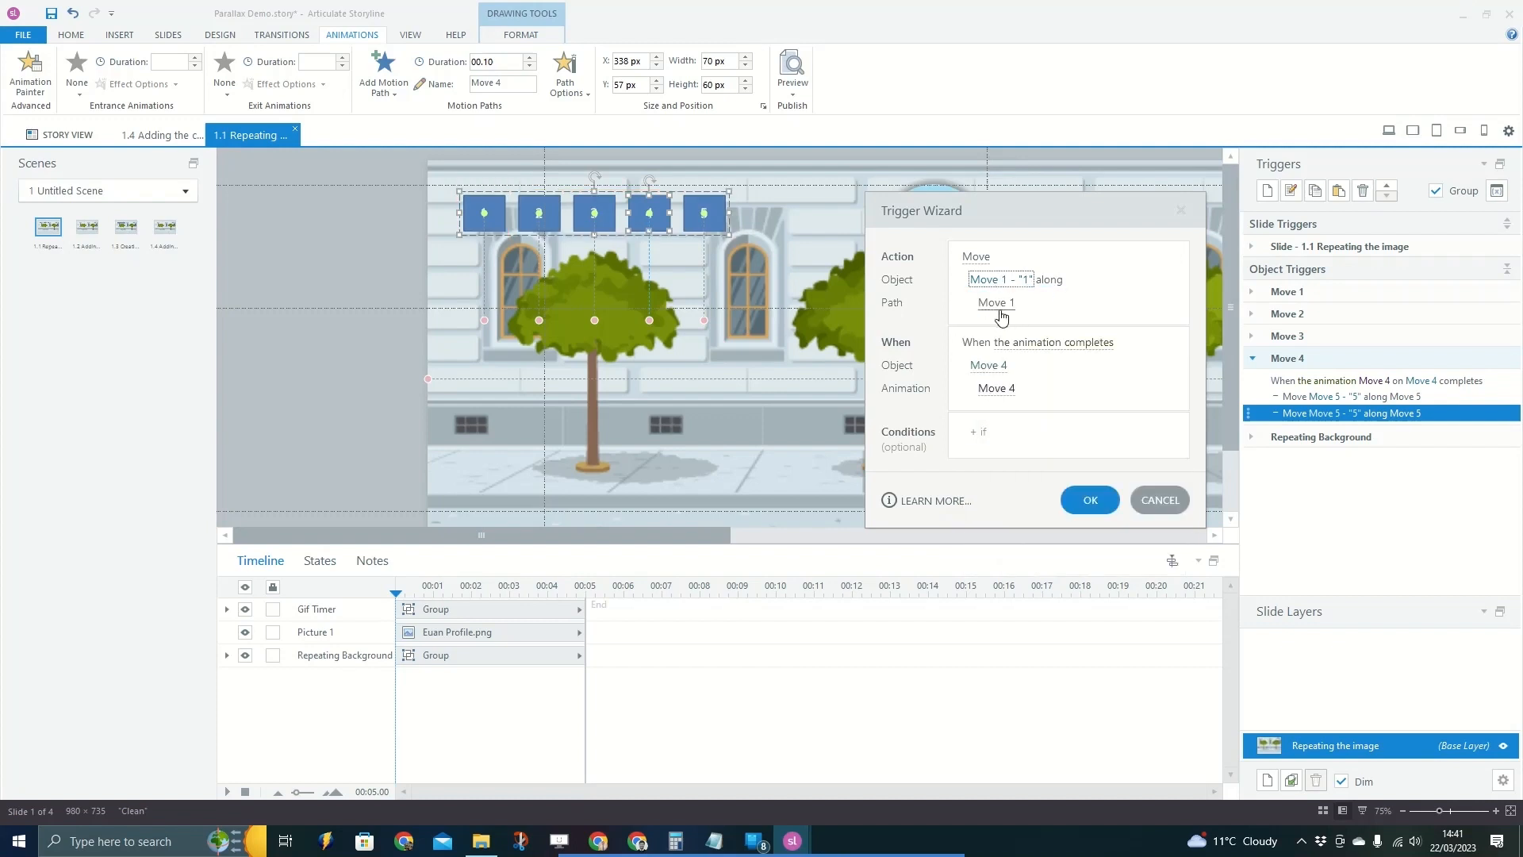
pyautogui.click(1005, 363)
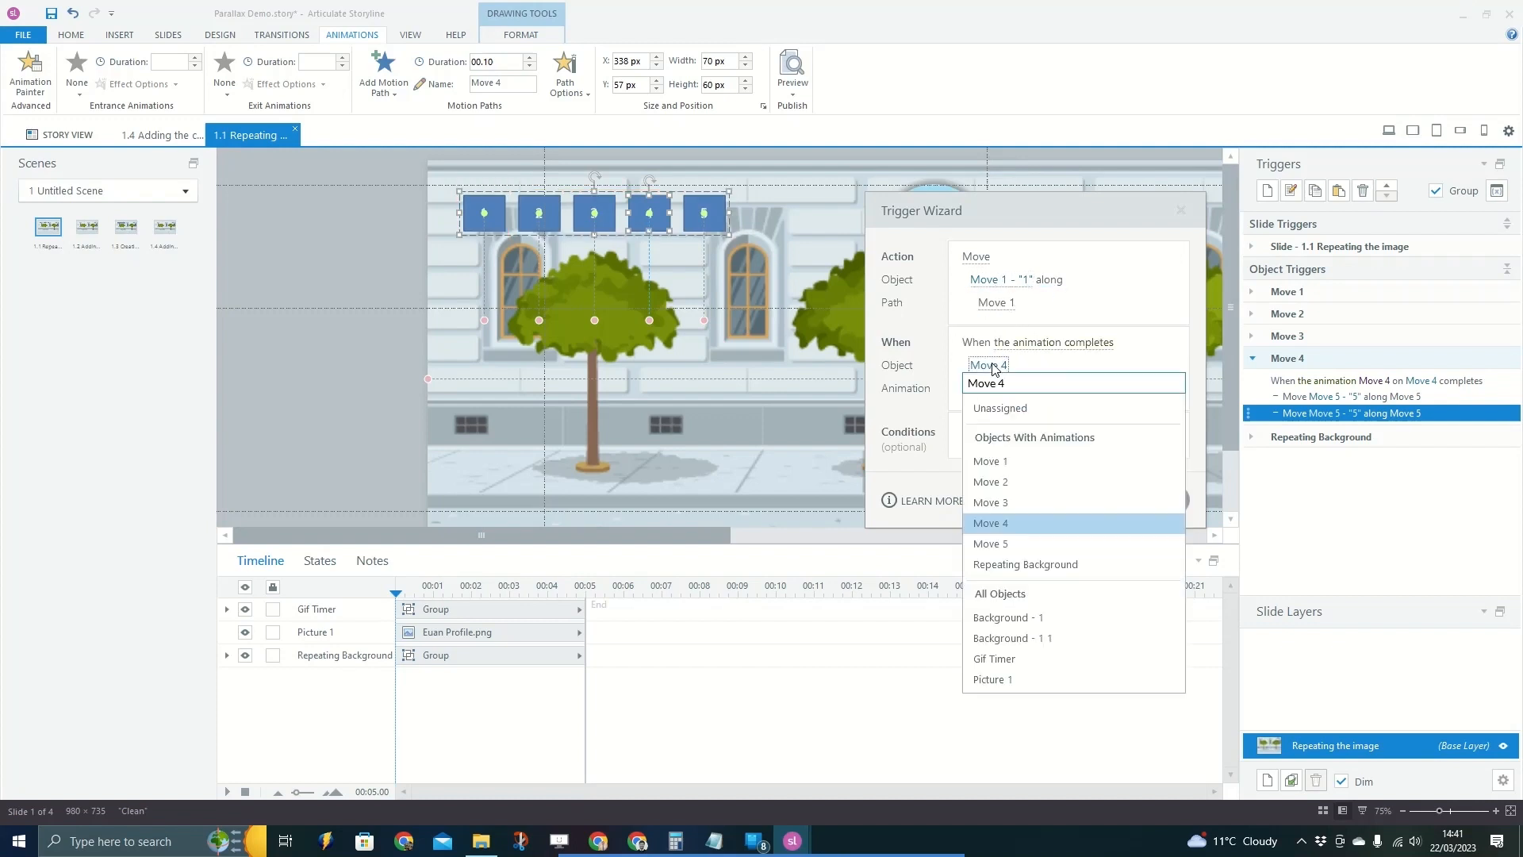
pyautogui.click(1004, 538)
pyautogui.click(1090, 500)
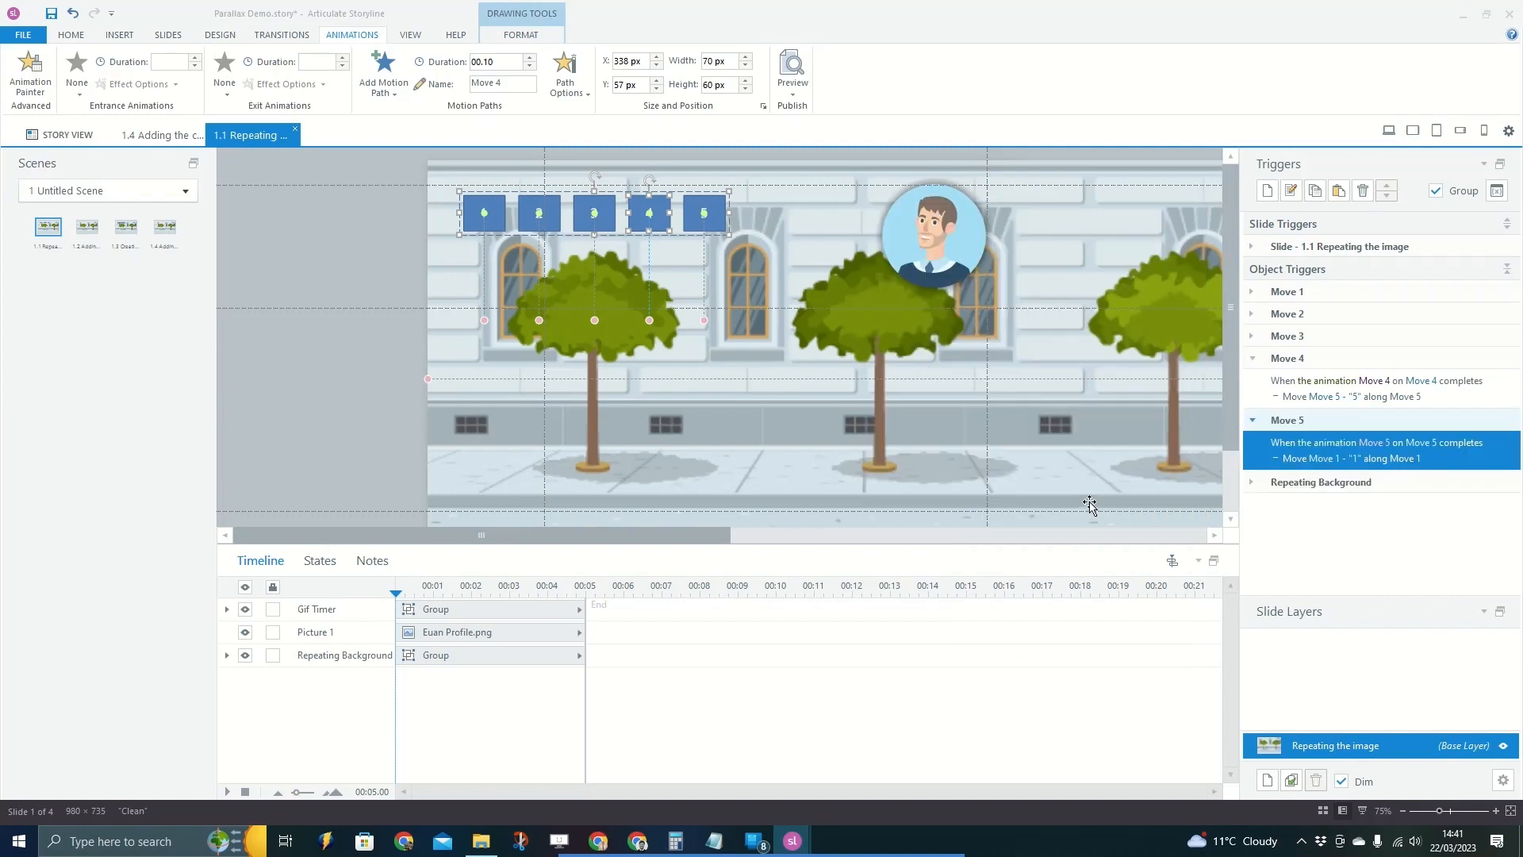
# Collapse the Move 4 and Move 5 trigger groups and preview the current slide to check the looping timer.
pyautogui.click(1277, 361)
pyautogui.click(1280, 381)
pyautogui.click(792, 80)
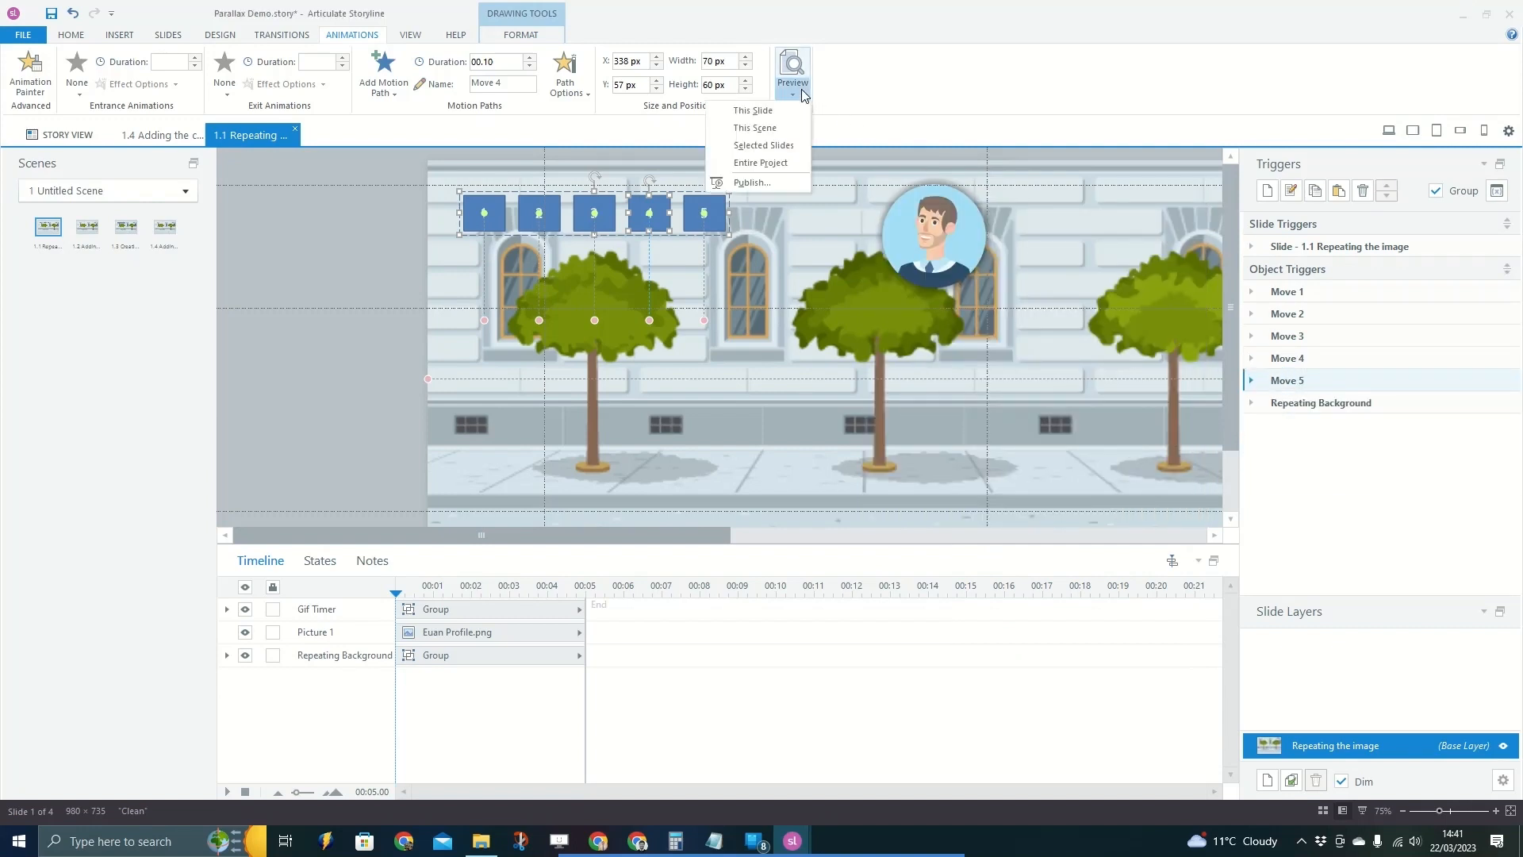
pyautogui.click(774, 115)
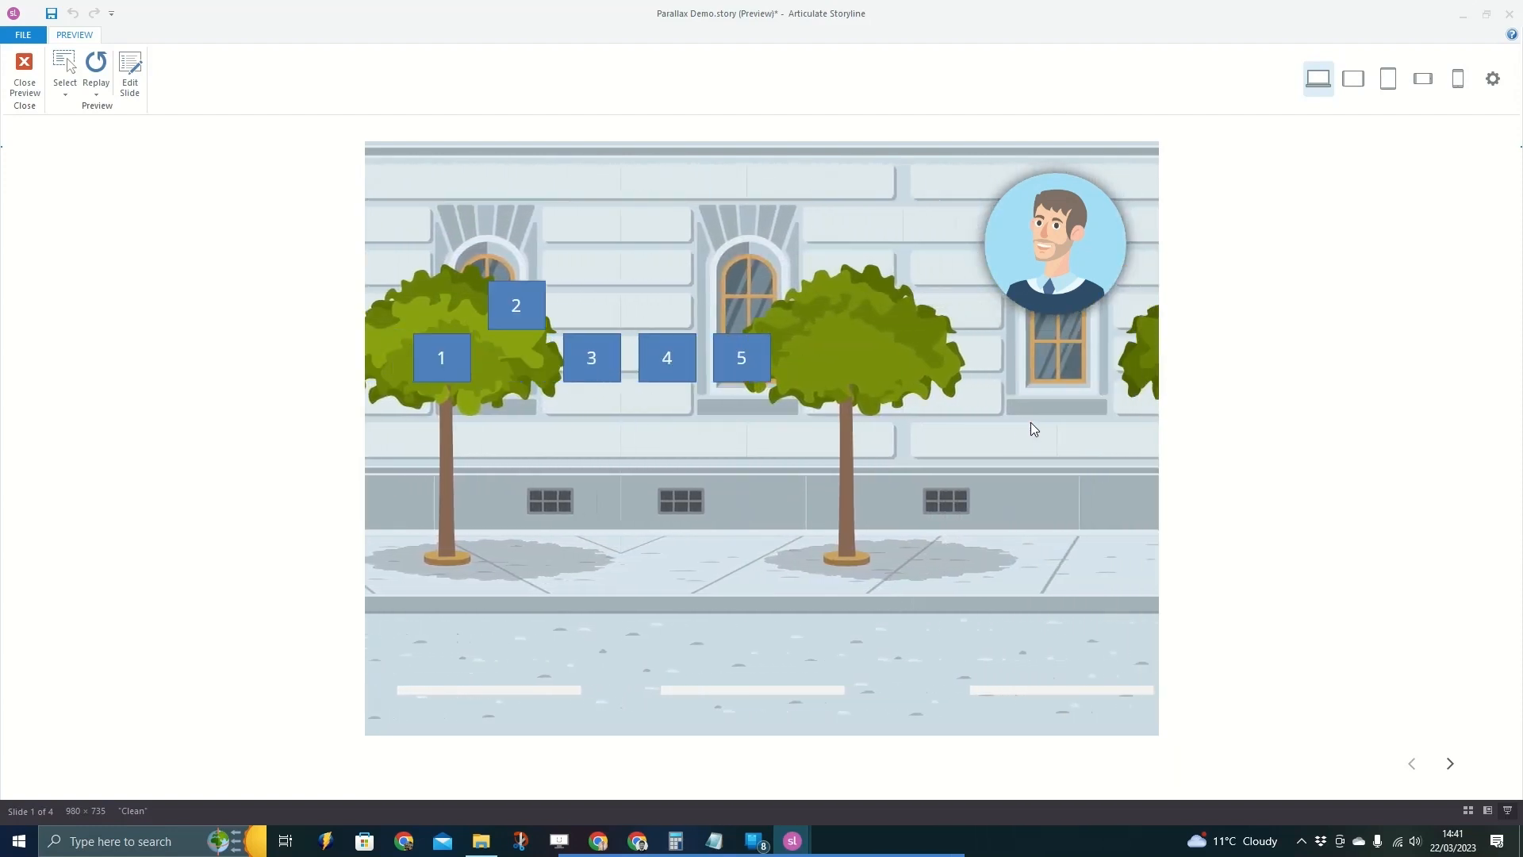
pyautogui.press('Escape')
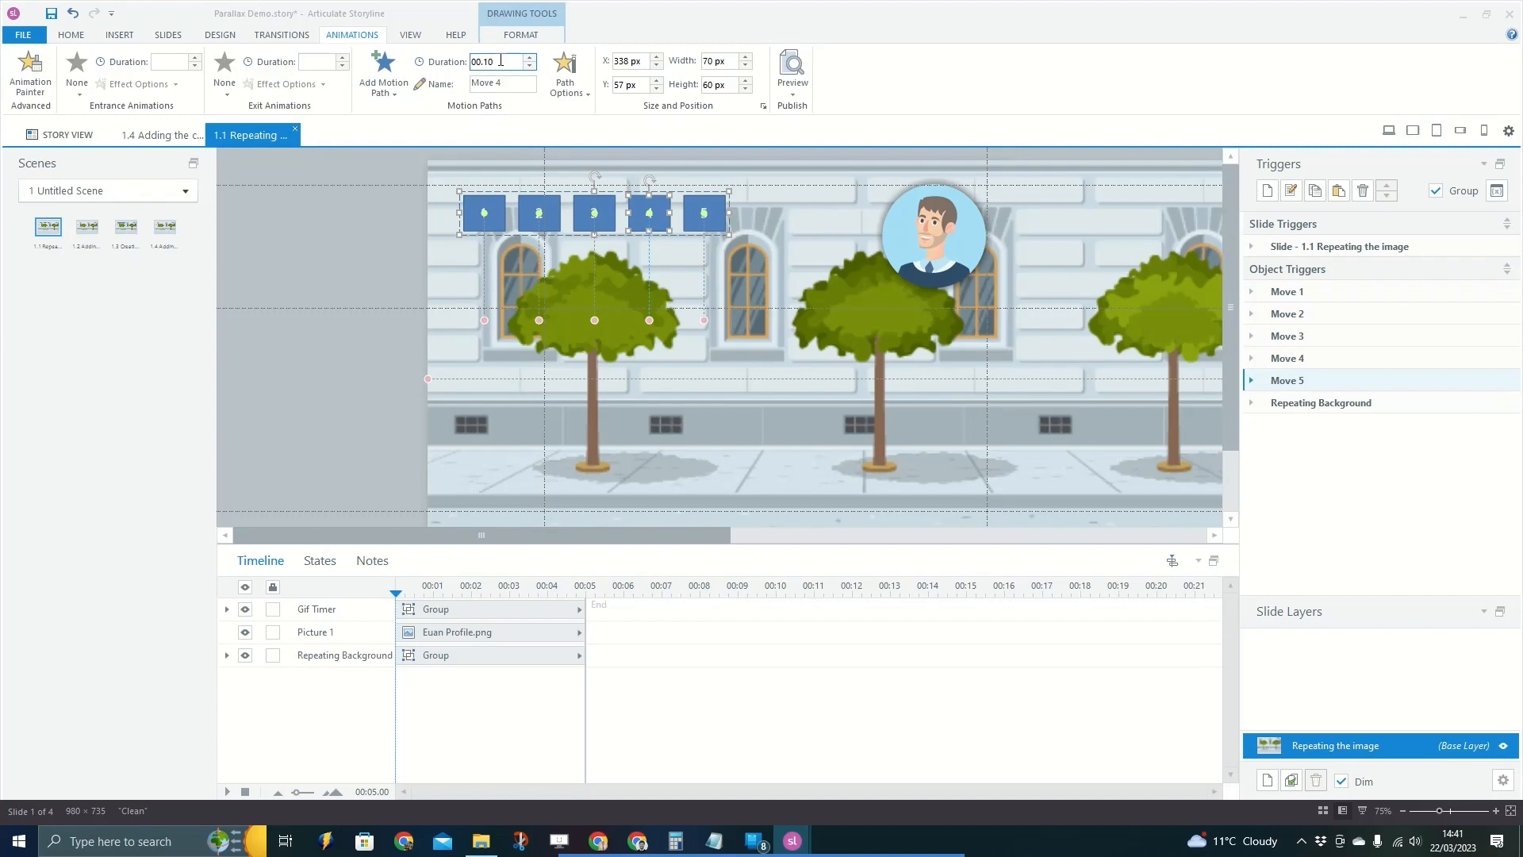
pyautogui.click(484, 216)
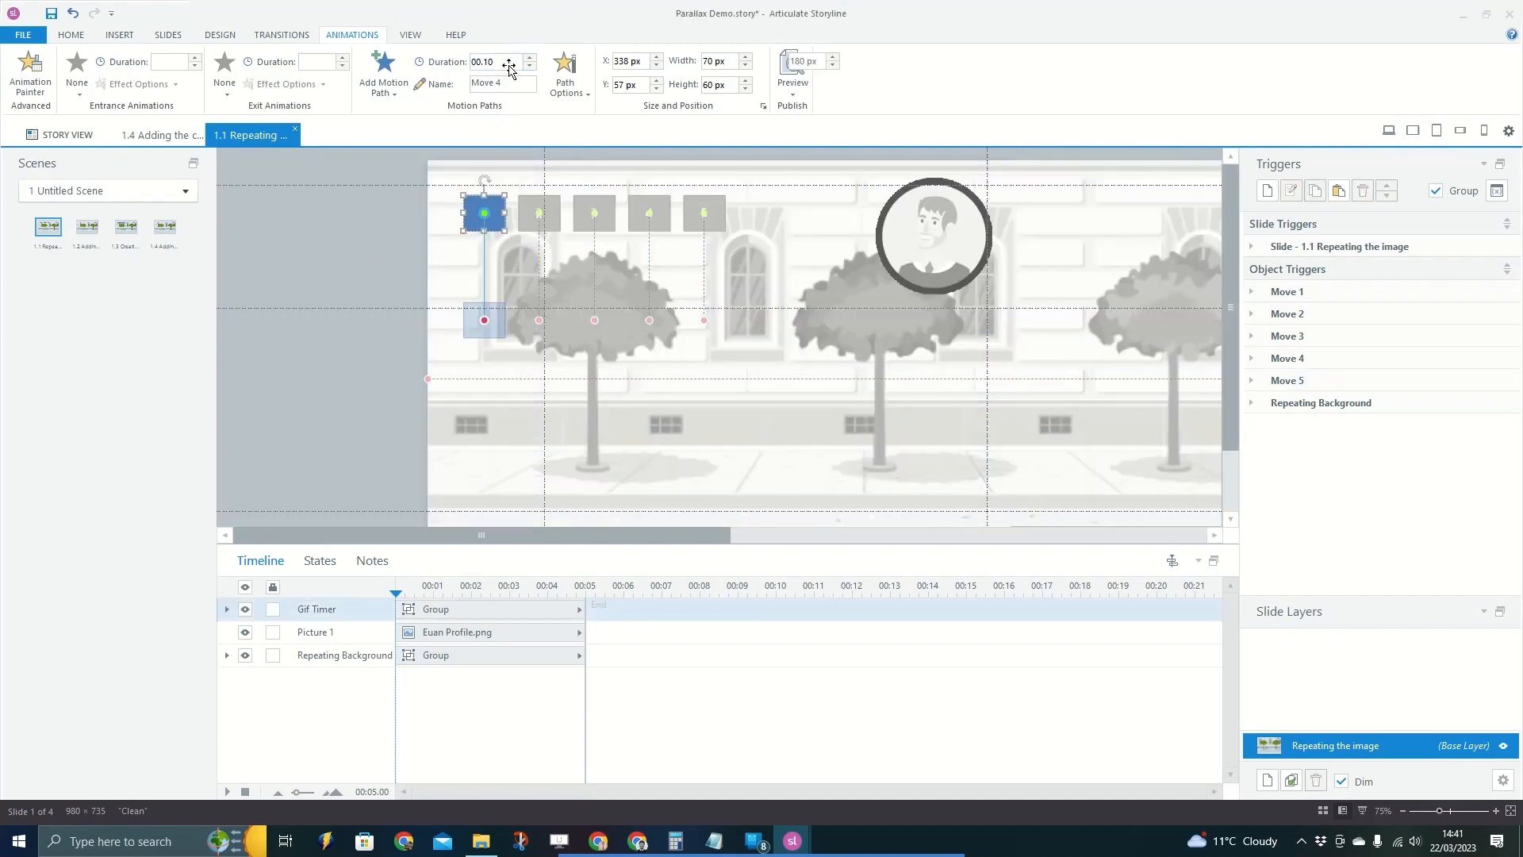
pyautogui.click(403, 242)
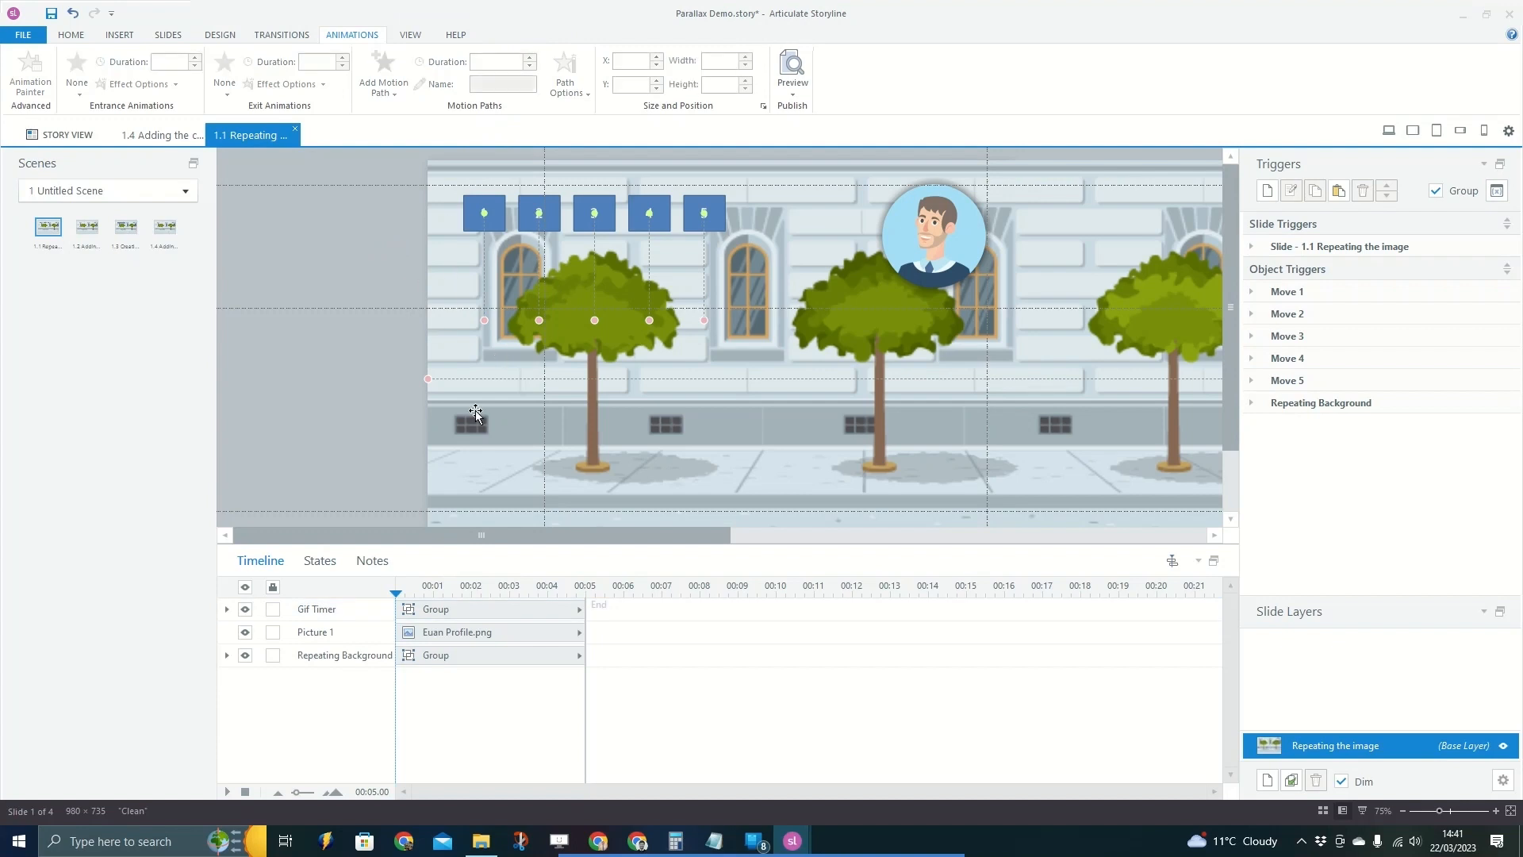
pyautogui.scroll(-2, 449, 274)
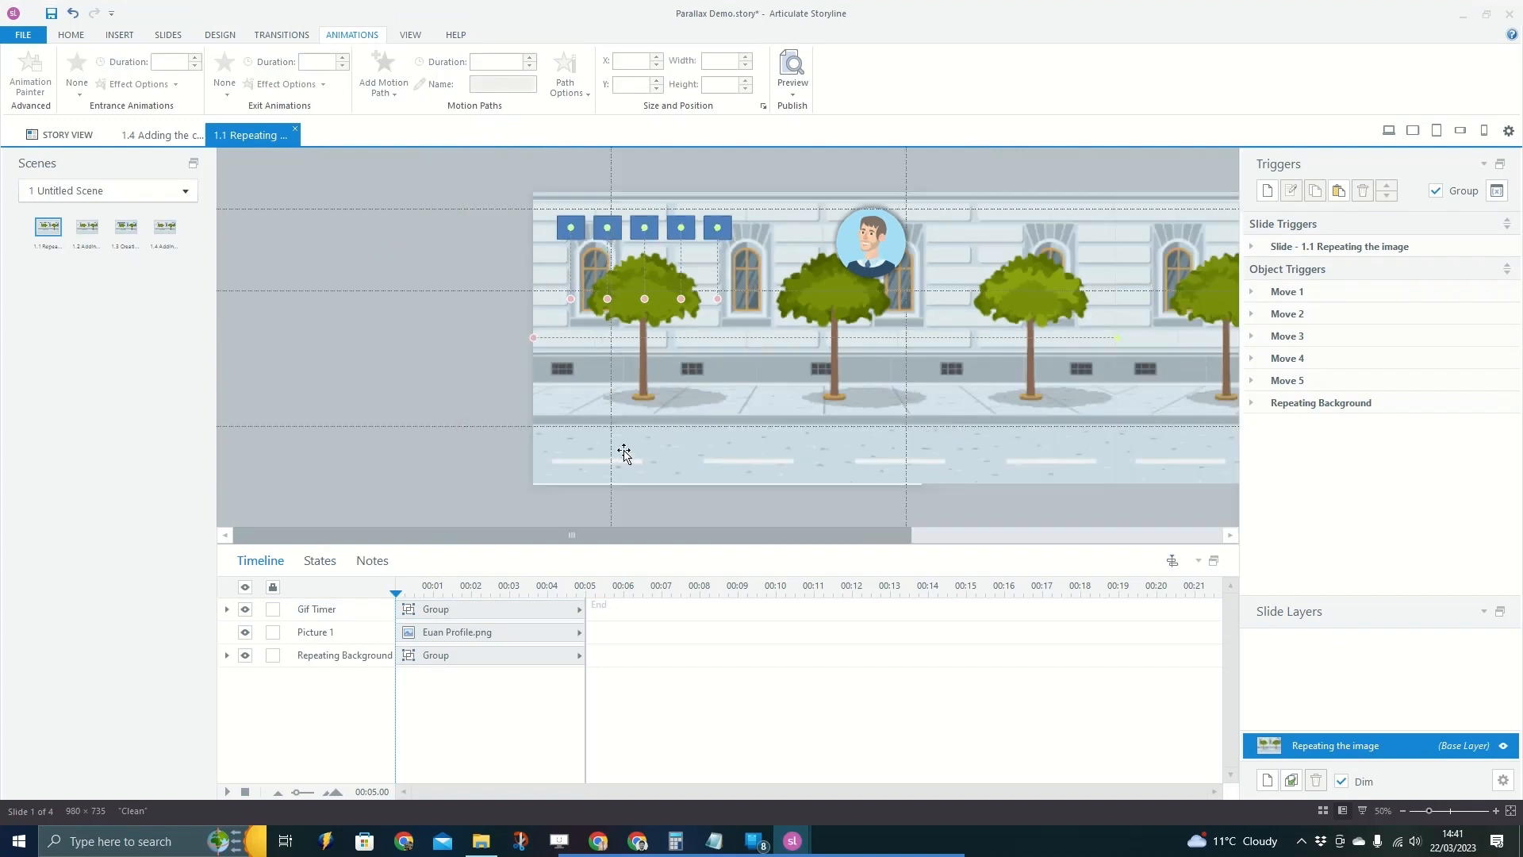
pyautogui.moveTo(666, 532); pyautogui.dragTo(816, 555)
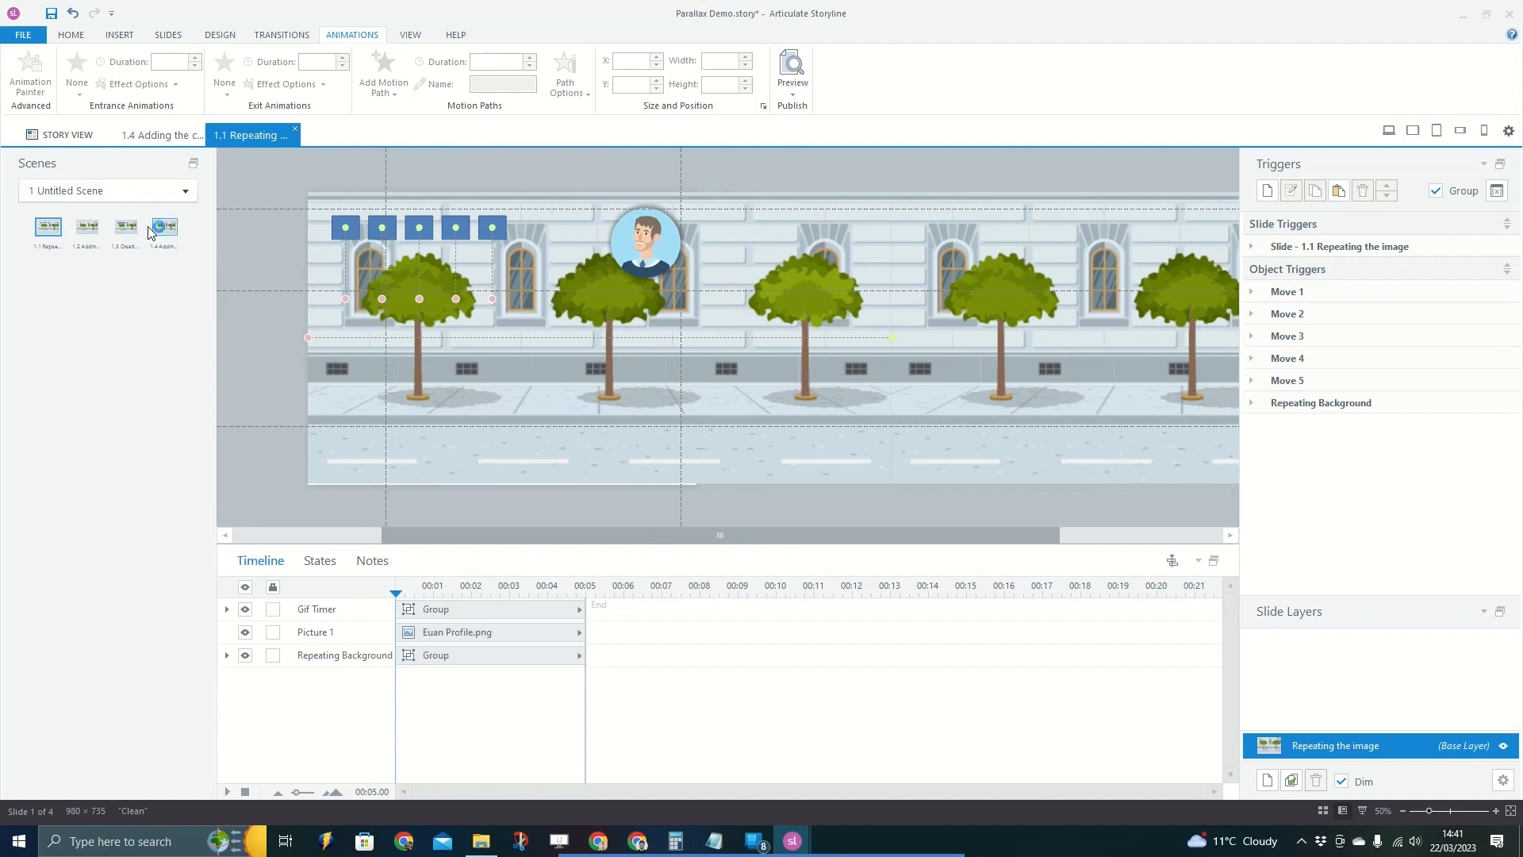
# On slide 1.3, review the states of the Gif - Walker rectangle and copy the rectangle.
pyautogui.click(125, 227)
pyautogui.moveTo(451, 535); pyautogui.dragTo(344, 537)
pyautogui.click(378, 350)
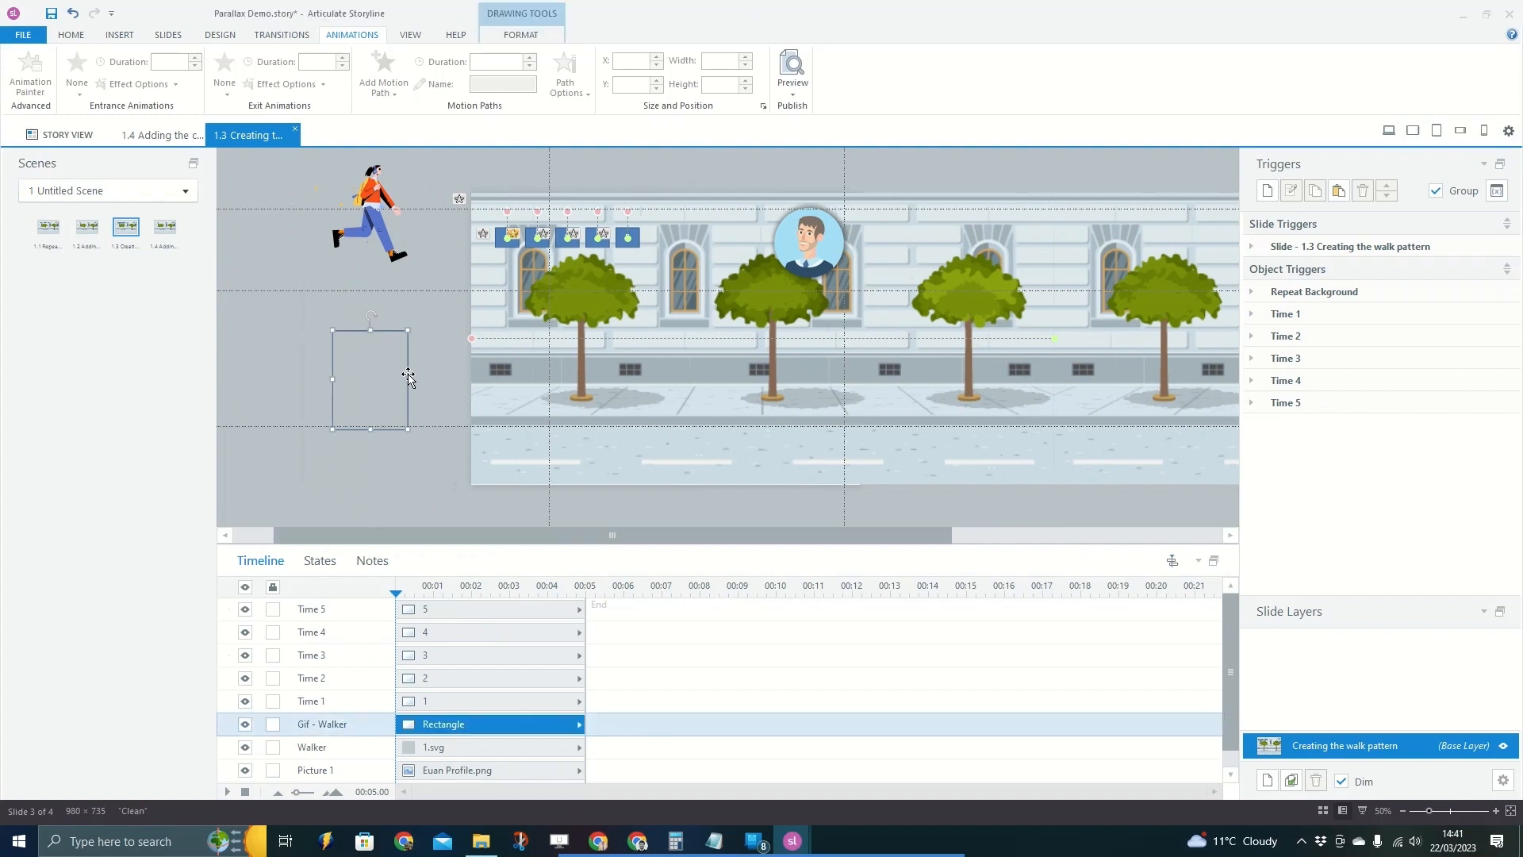
pyautogui.click(321, 560)
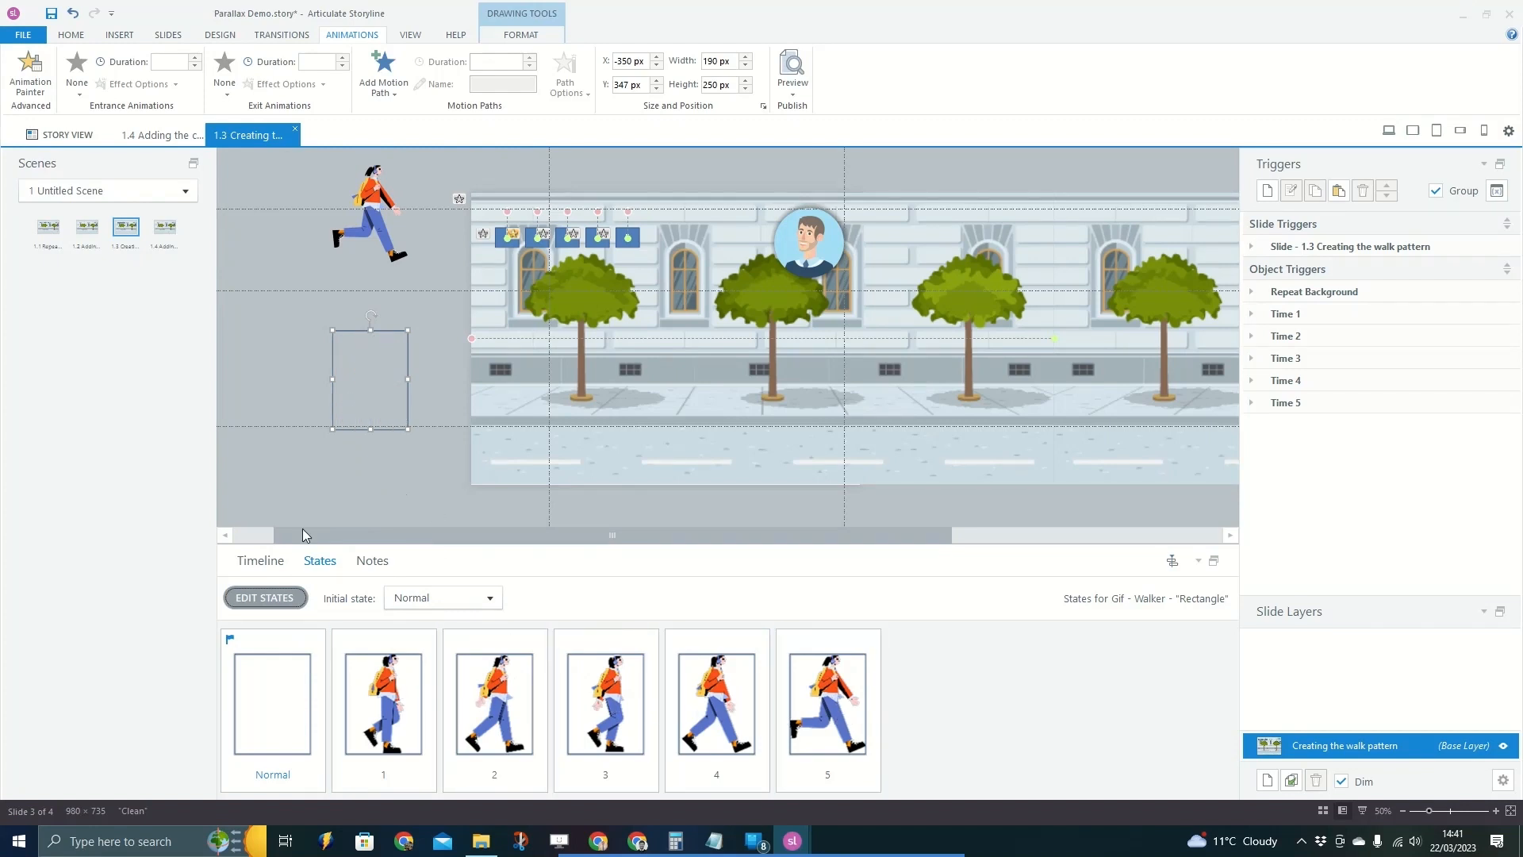
pyautogui.click(263, 565)
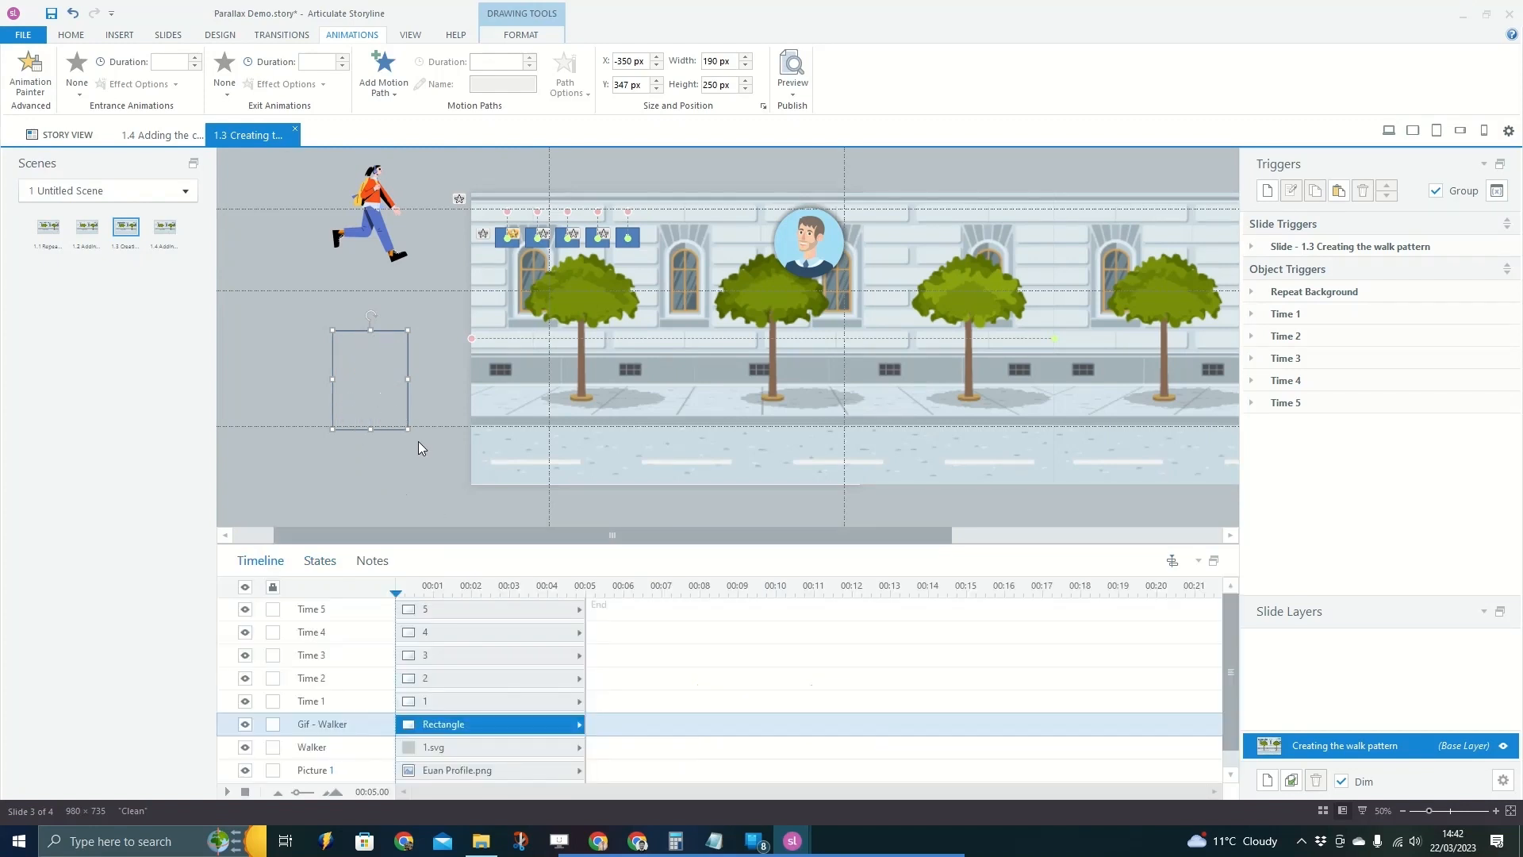
# Paste the walker rectangle onto slide 1.1 and position it over the first tree's trunk at about X 90 px, Y 297 px.
pyautogui.click(47, 228)
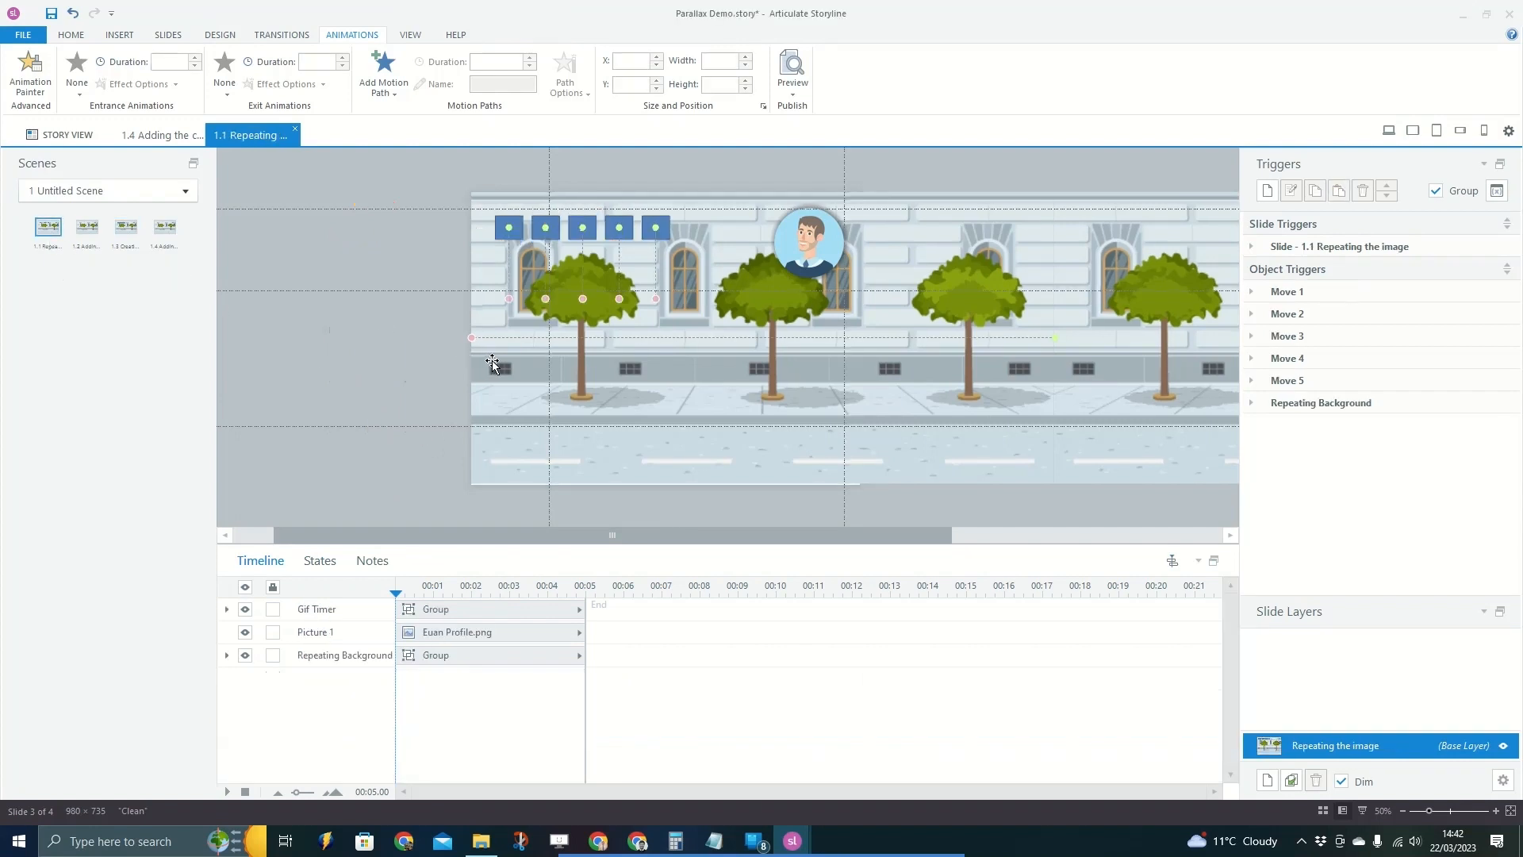
pyautogui.hotkey('ctrl', 'v')
pyautogui.moveTo(374, 372); pyautogui.dragTo(540, 341)
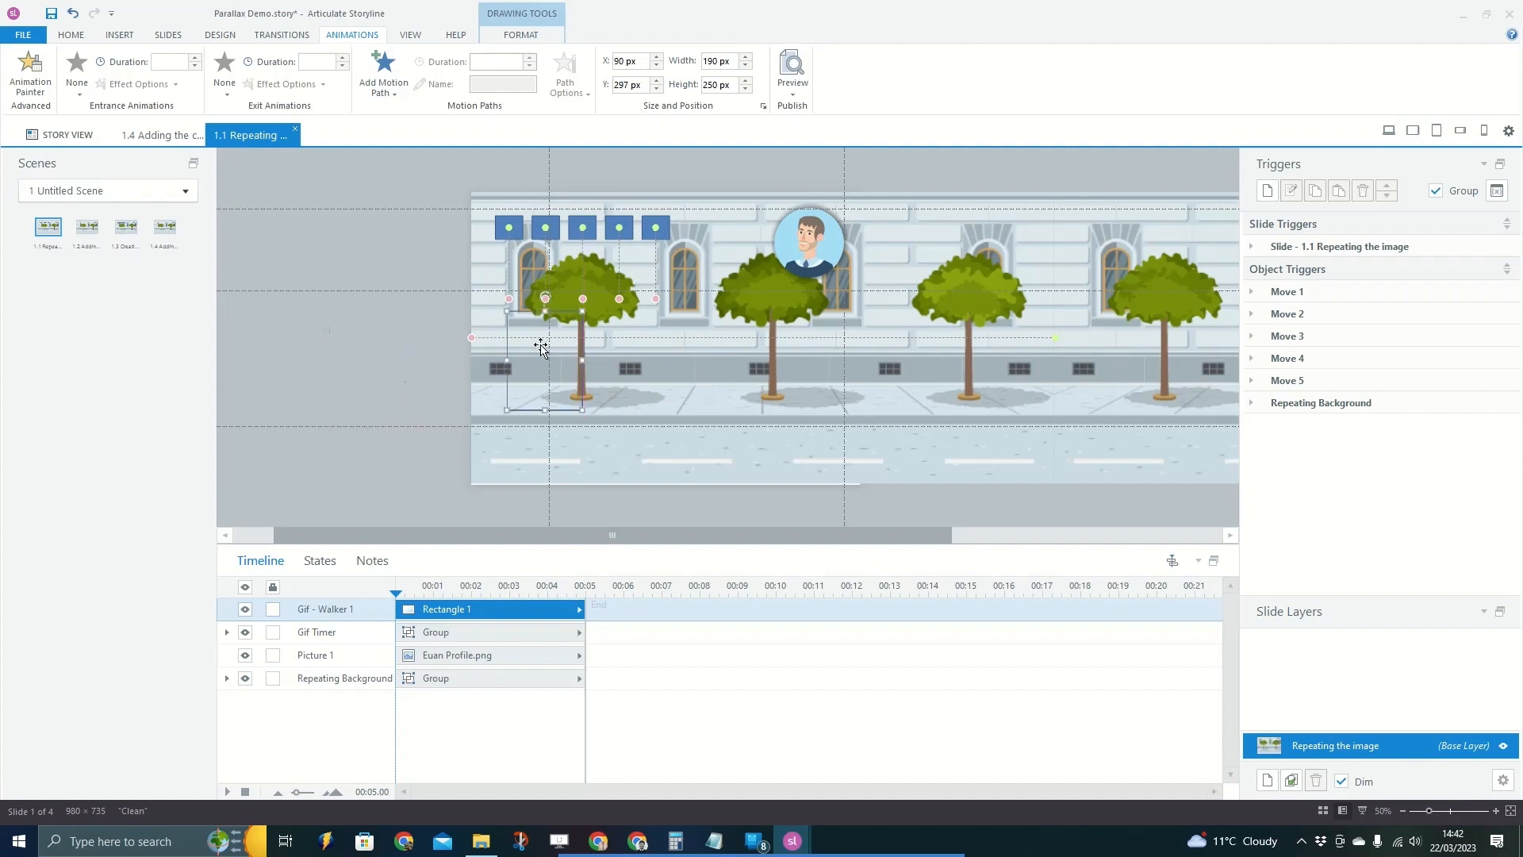
pyautogui.click(460, 369)
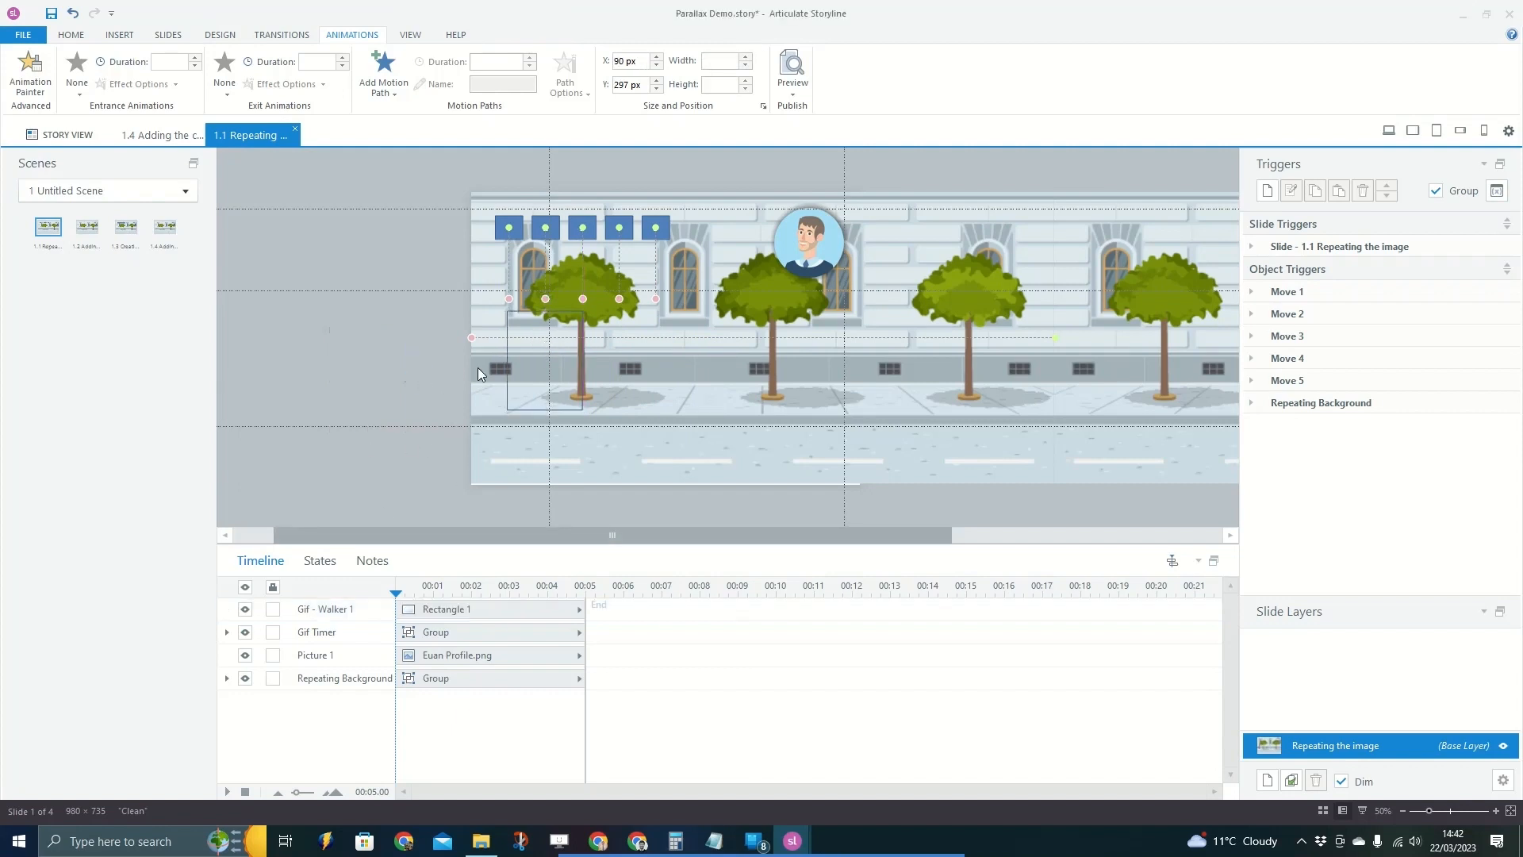
pyautogui.scroll(2, 482, 367)
pyautogui.click(520, 332)
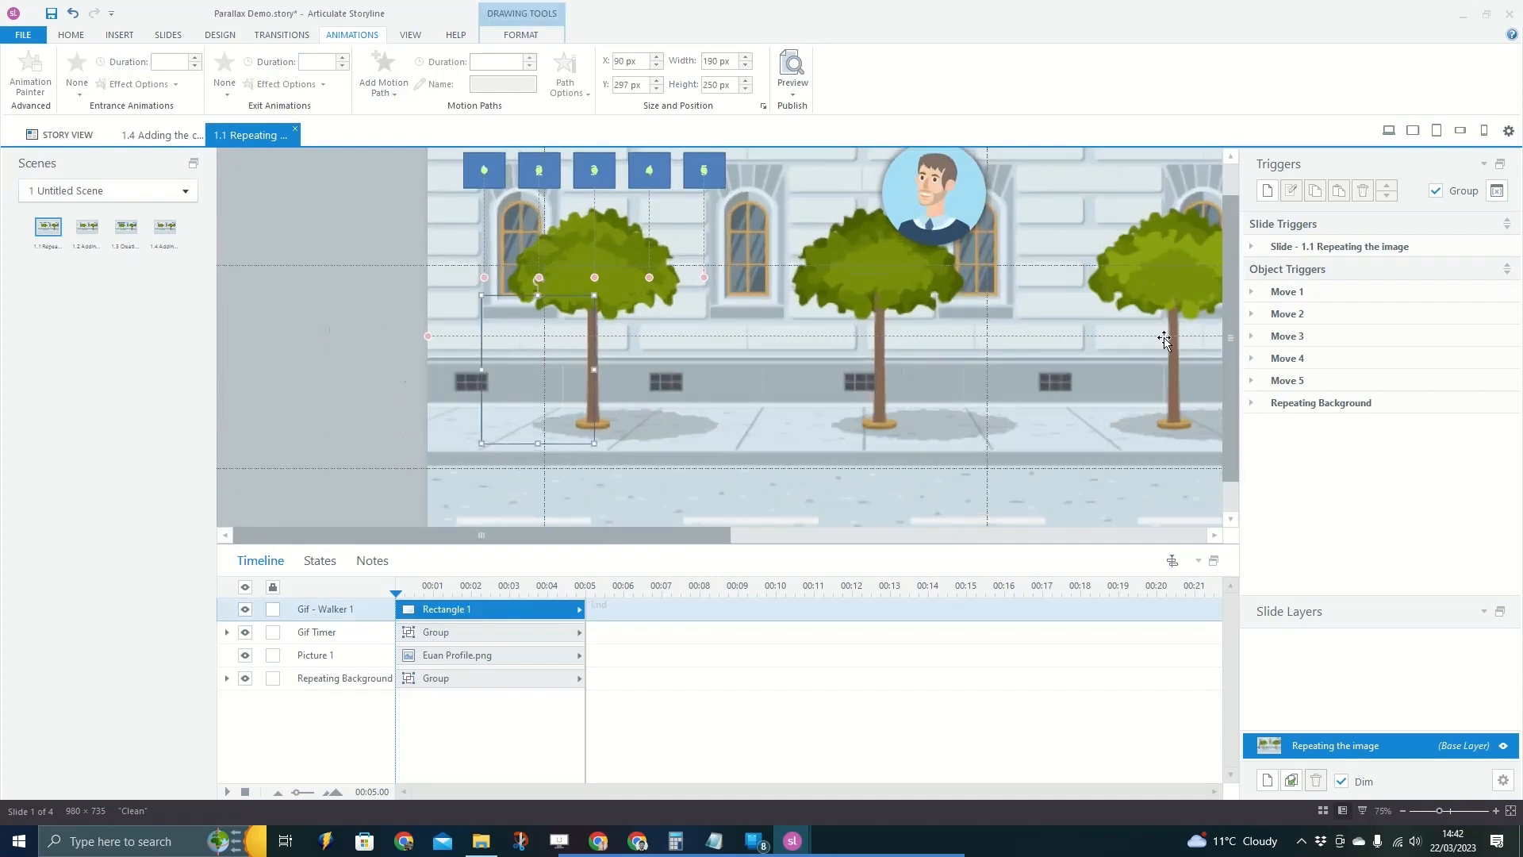
# Expand the Move 1 trigger group to review its completion trigger.
pyautogui.click(1298, 294)
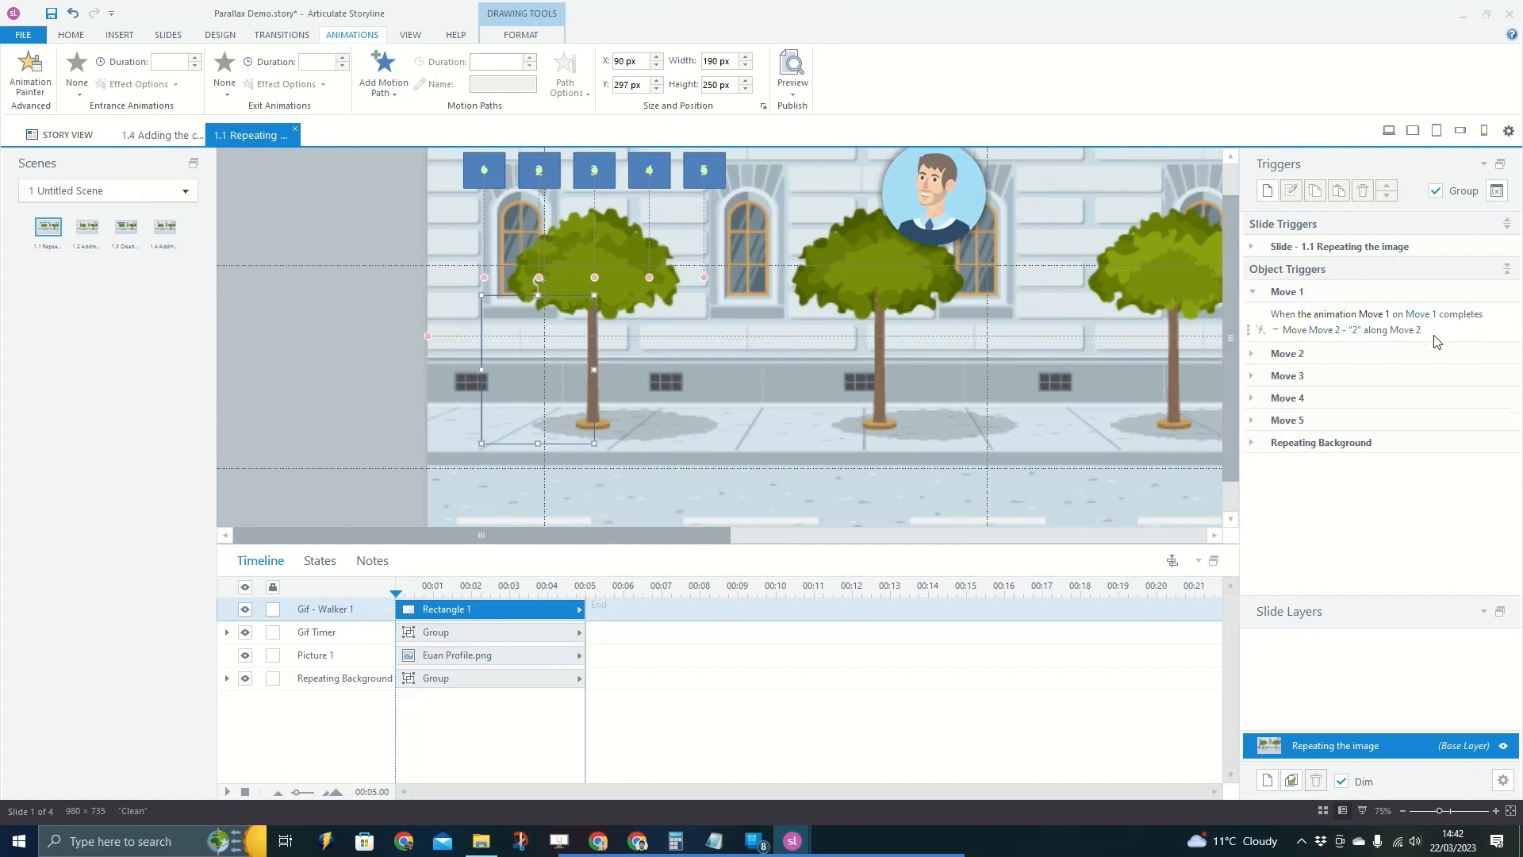
pyautogui.click(1301, 293)
pyautogui.click(1293, 299)
pyautogui.click(1316, 333)
# Review walk-cycle states 1 to 5 of the pasted Gif - Walker 1 rectangle and return to the timeline.
pyautogui.click(555, 394)
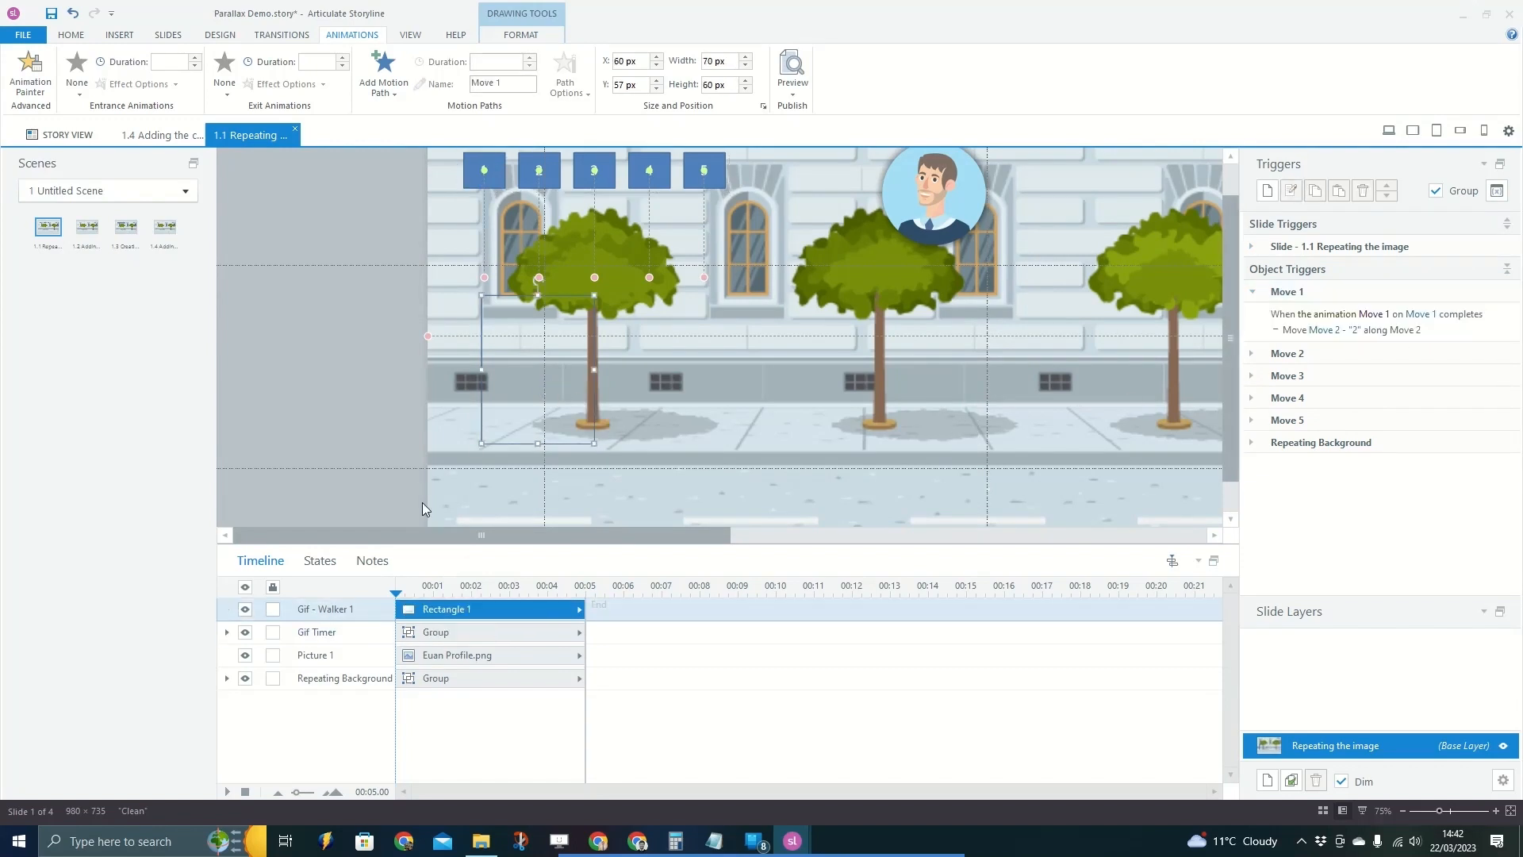
pyautogui.click(320, 561)
pyautogui.click(397, 676)
pyautogui.click(480, 679)
pyautogui.click(607, 689)
pyautogui.click(718, 695)
pyautogui.click(826, 698)
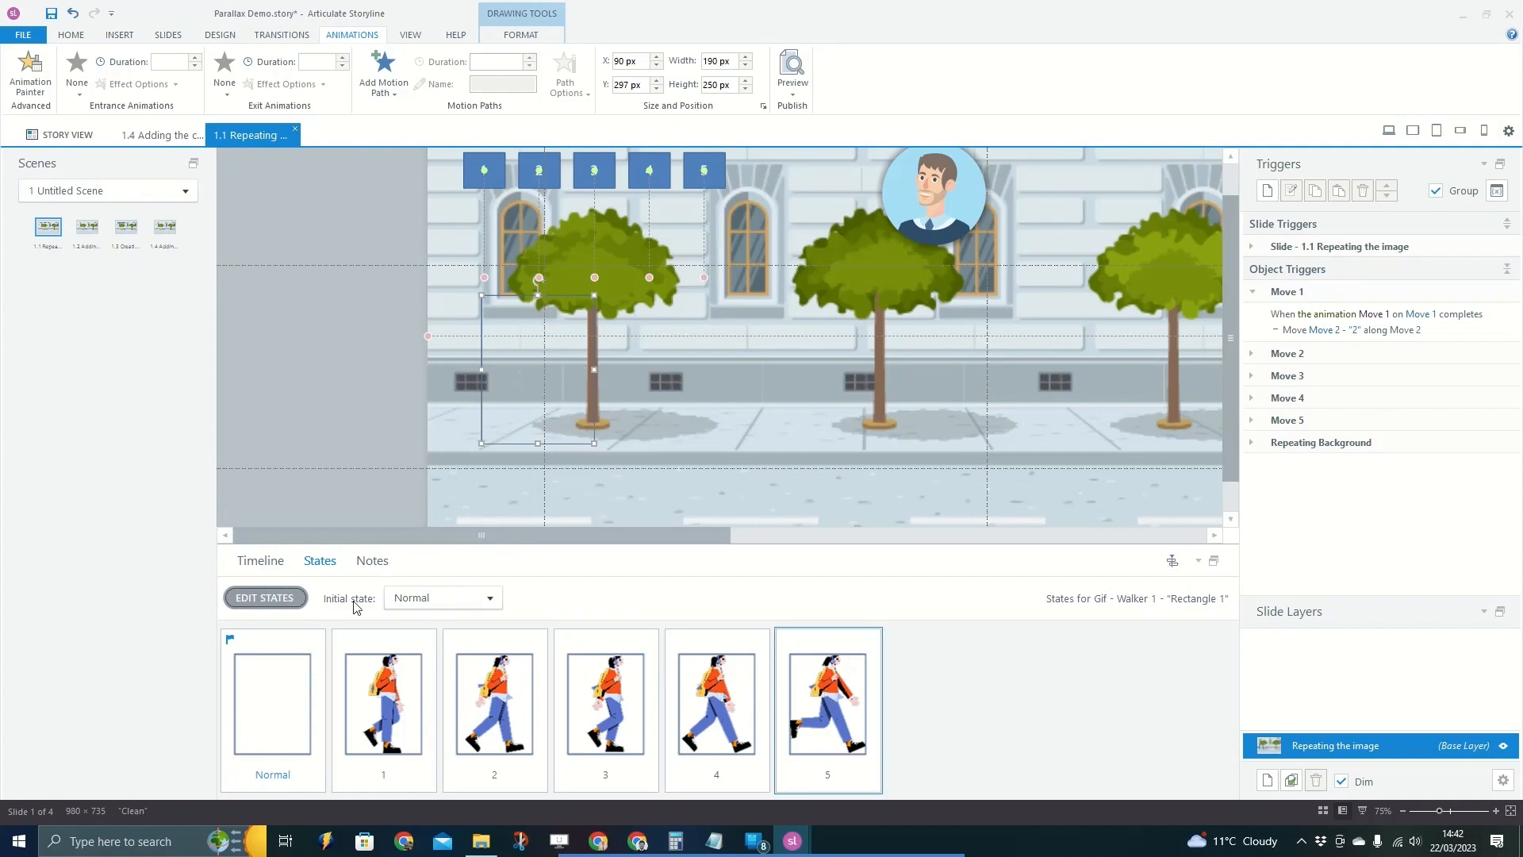
pyautogui.click(262, 561)
# Duplicate the slide's timeline-start trigger that moves Move 1 and change the copy's action to setting an object's state.
pyautogui.click(1357, 248)
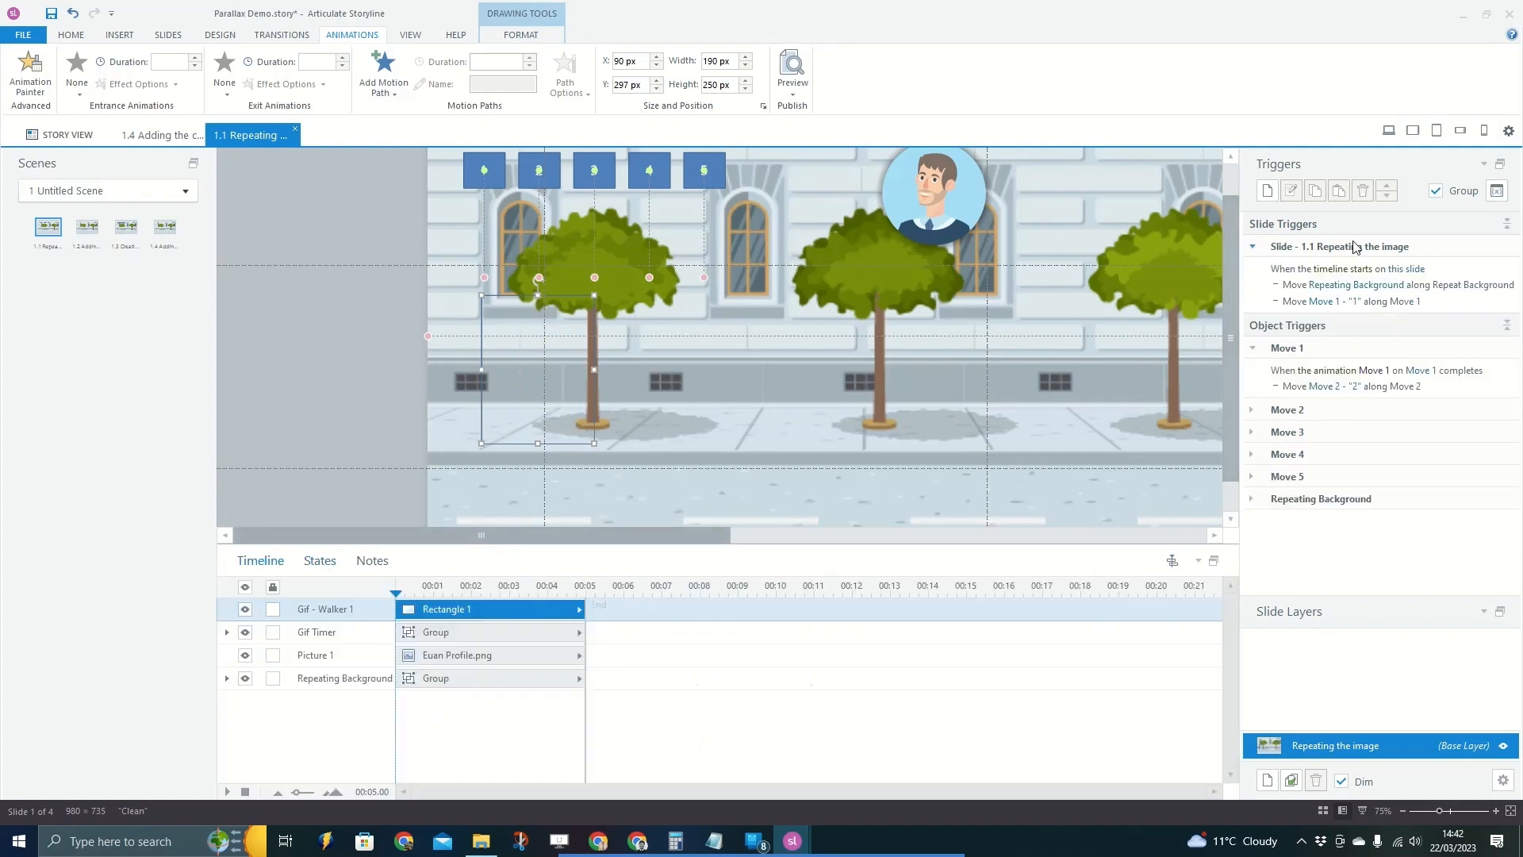
pyautogui.click(1455, 302)
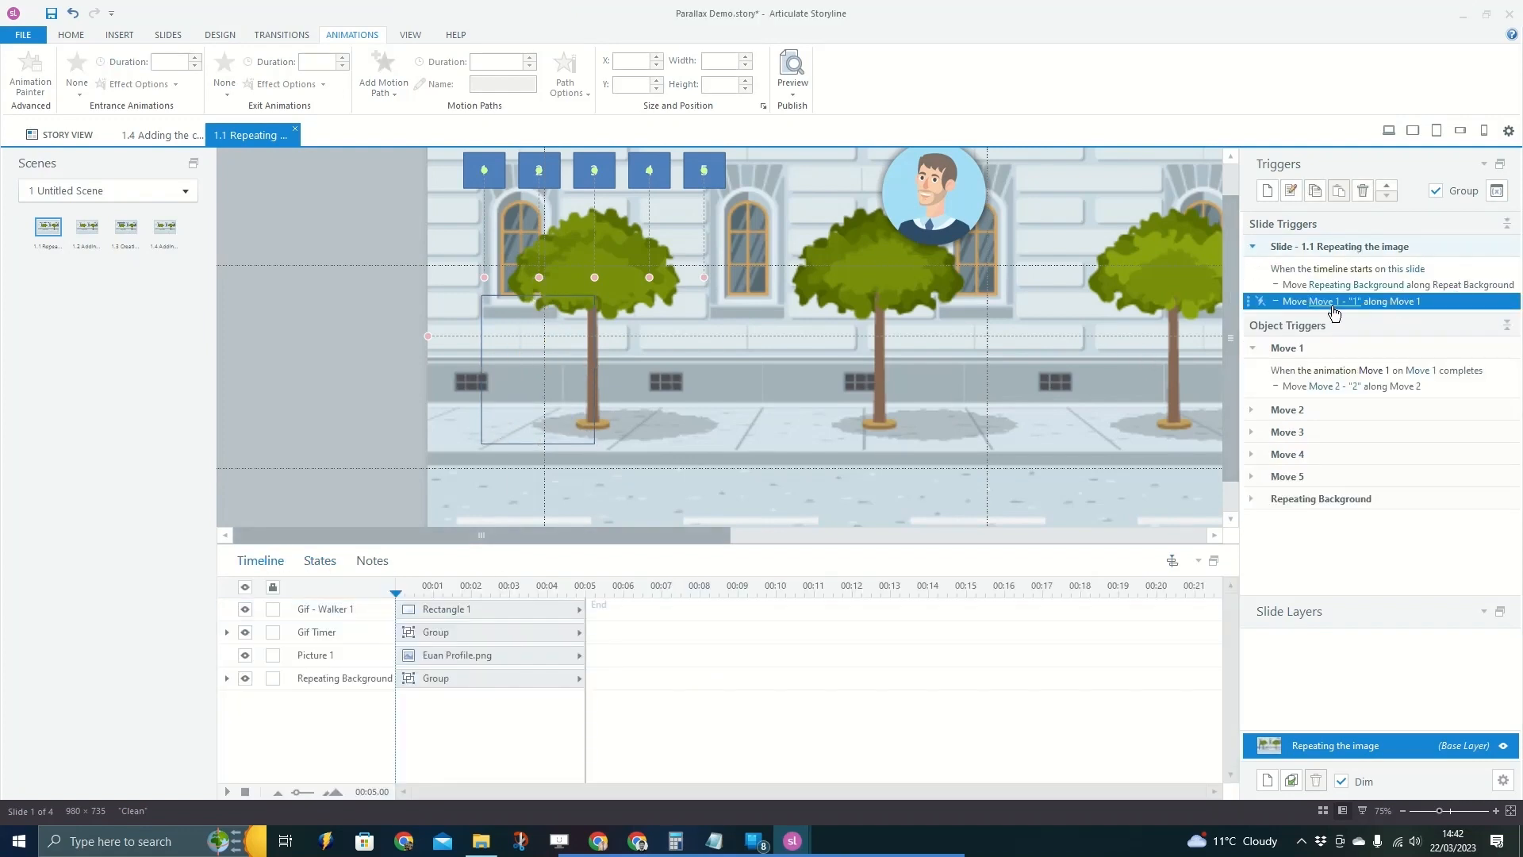
pyautogui.hotkey('ctrl', 'c')
pyautogui.hotkey('ctrl', 'v')
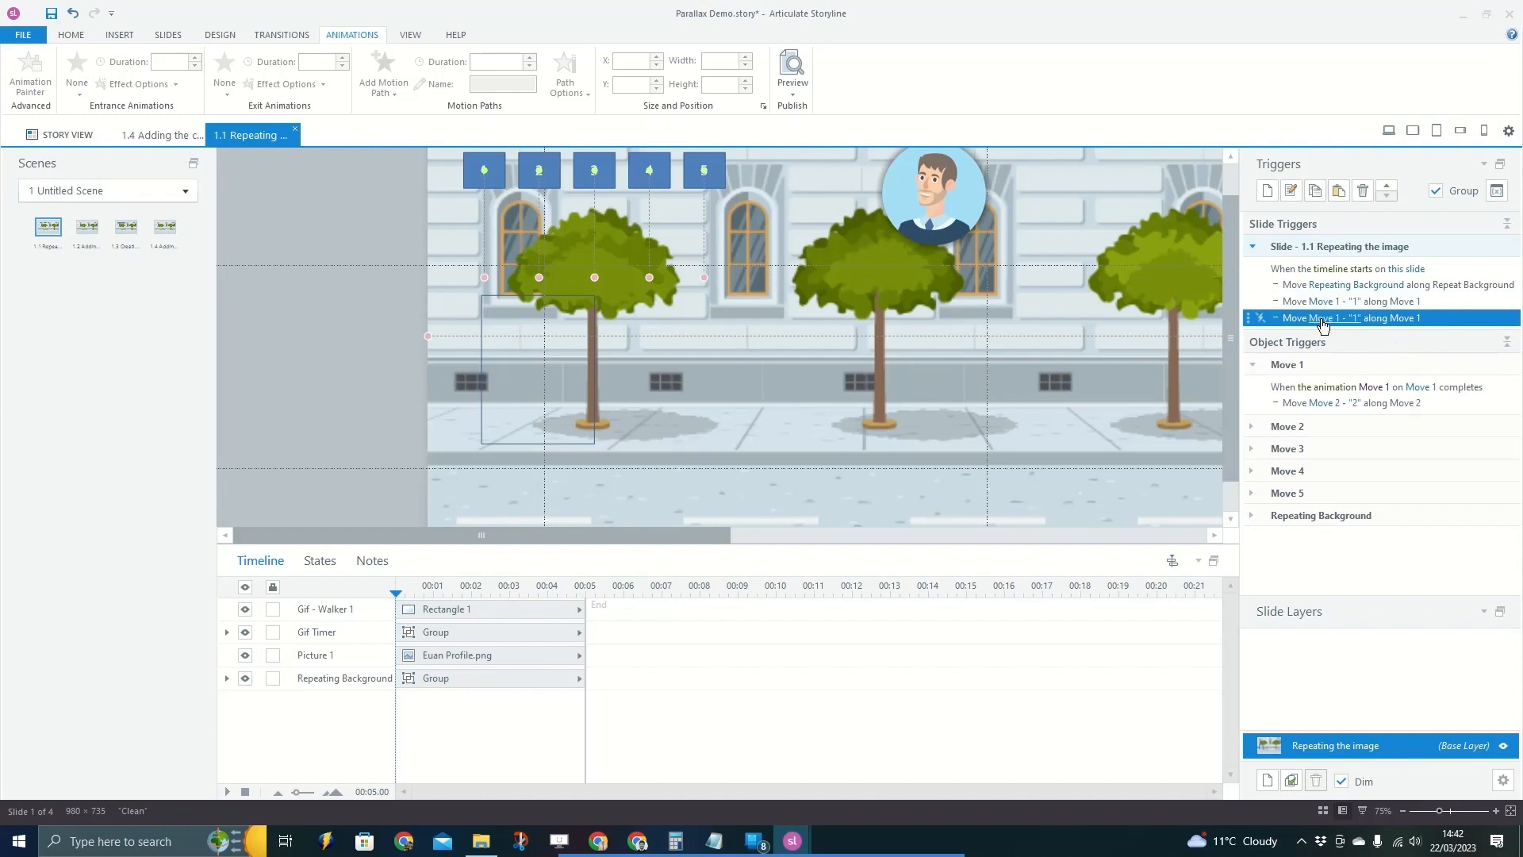
pyautogui.click(1353, 325)
pyautogui.click(1294, 325)
pyautogui.click(1296, 324)
pyautogui.scroll(2, 1307, 324)
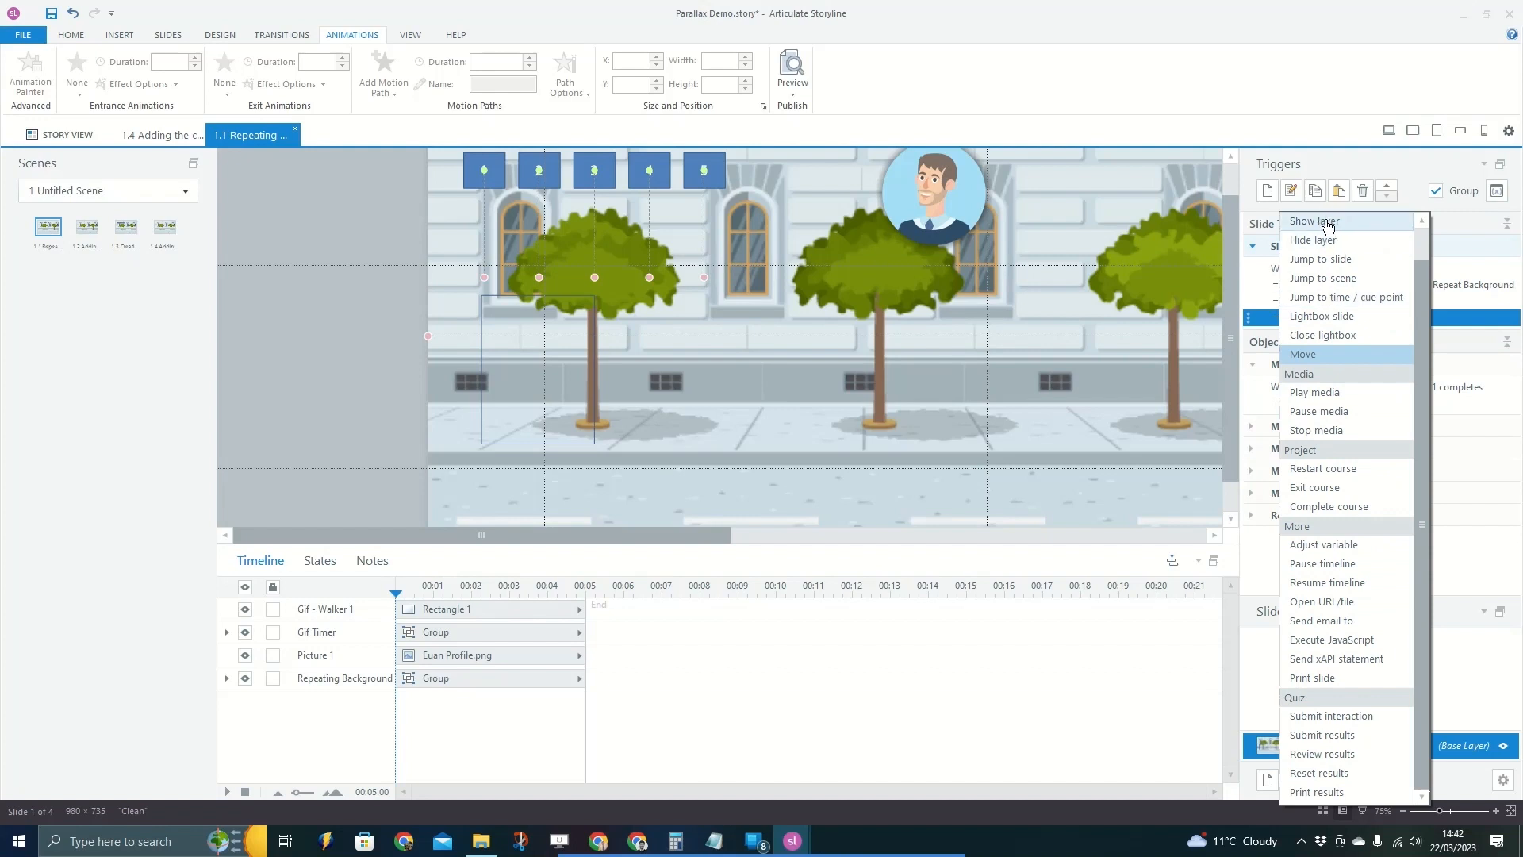
pyautogui.click(1329, 239)
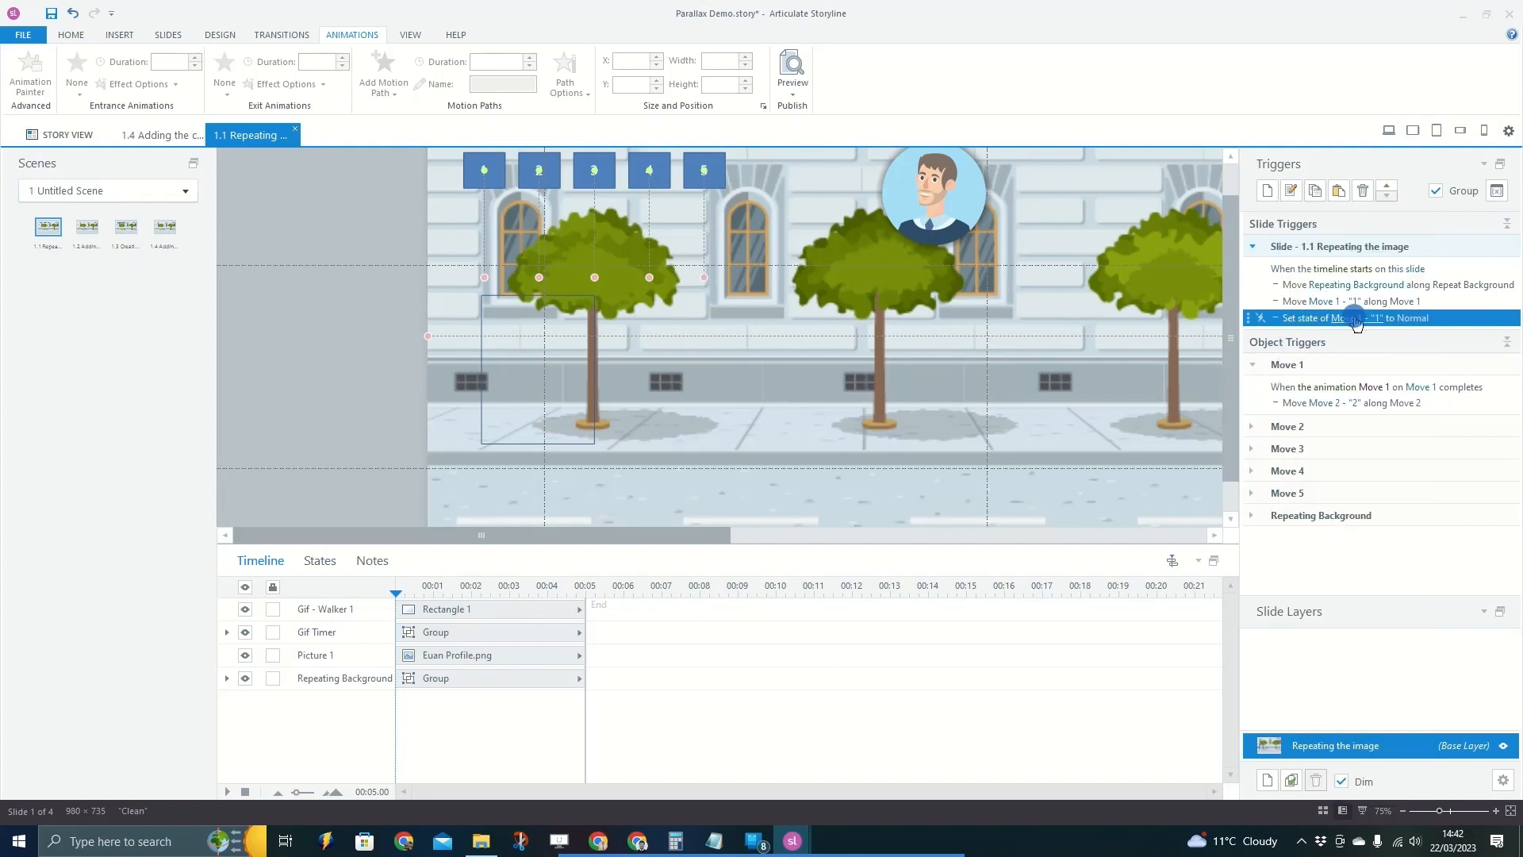
# Make the new timeline-start trigger set the state of Gif - Walker 1 to 1.
pyautogui.click(1356, 323)
pyautogui.scroll(2, 1420, 357)
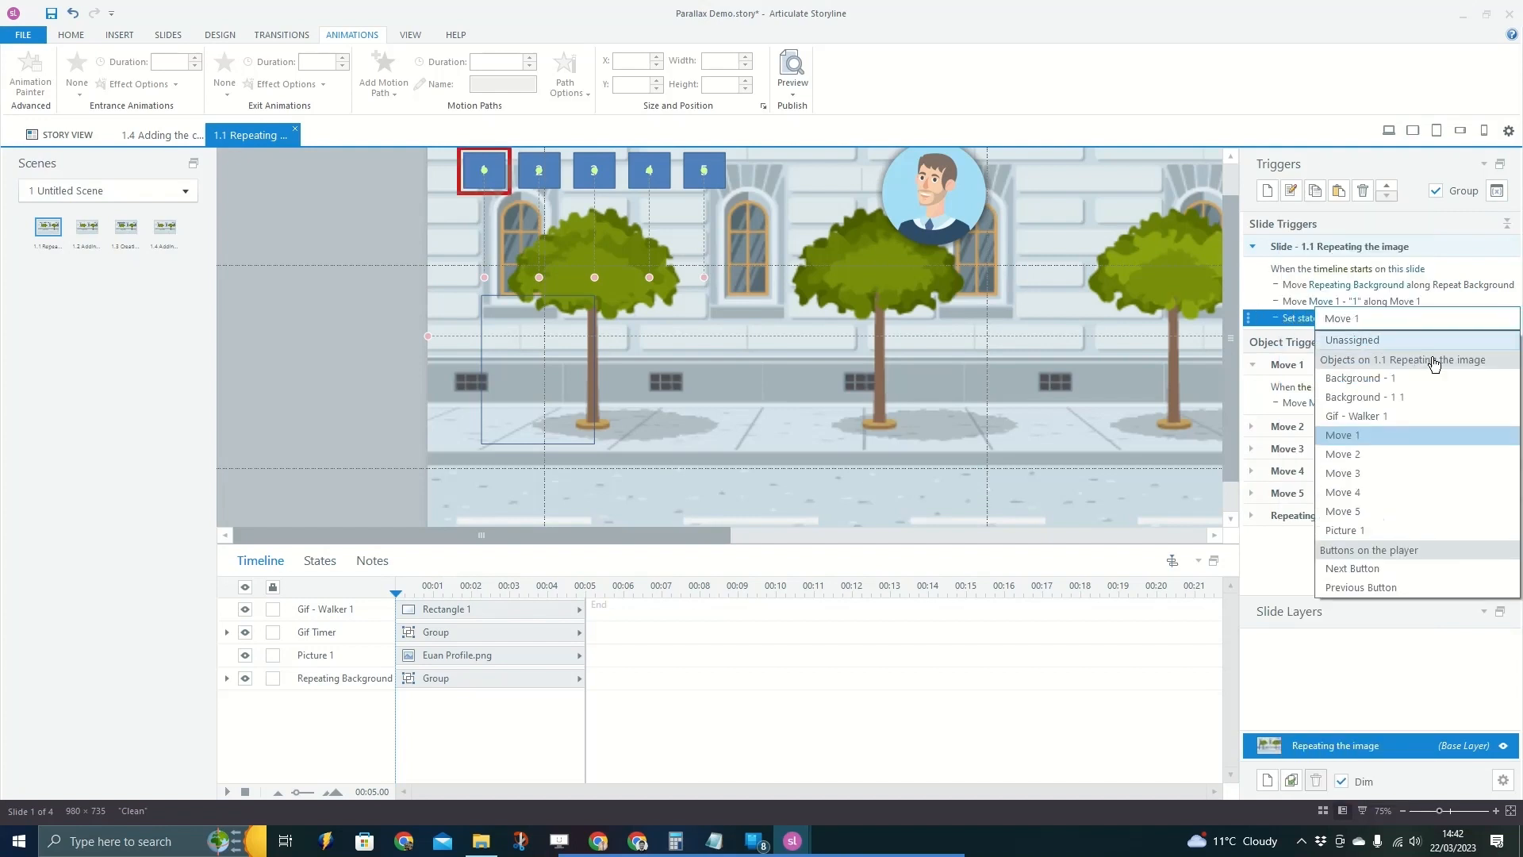
pyautogui.click(1364, 418)
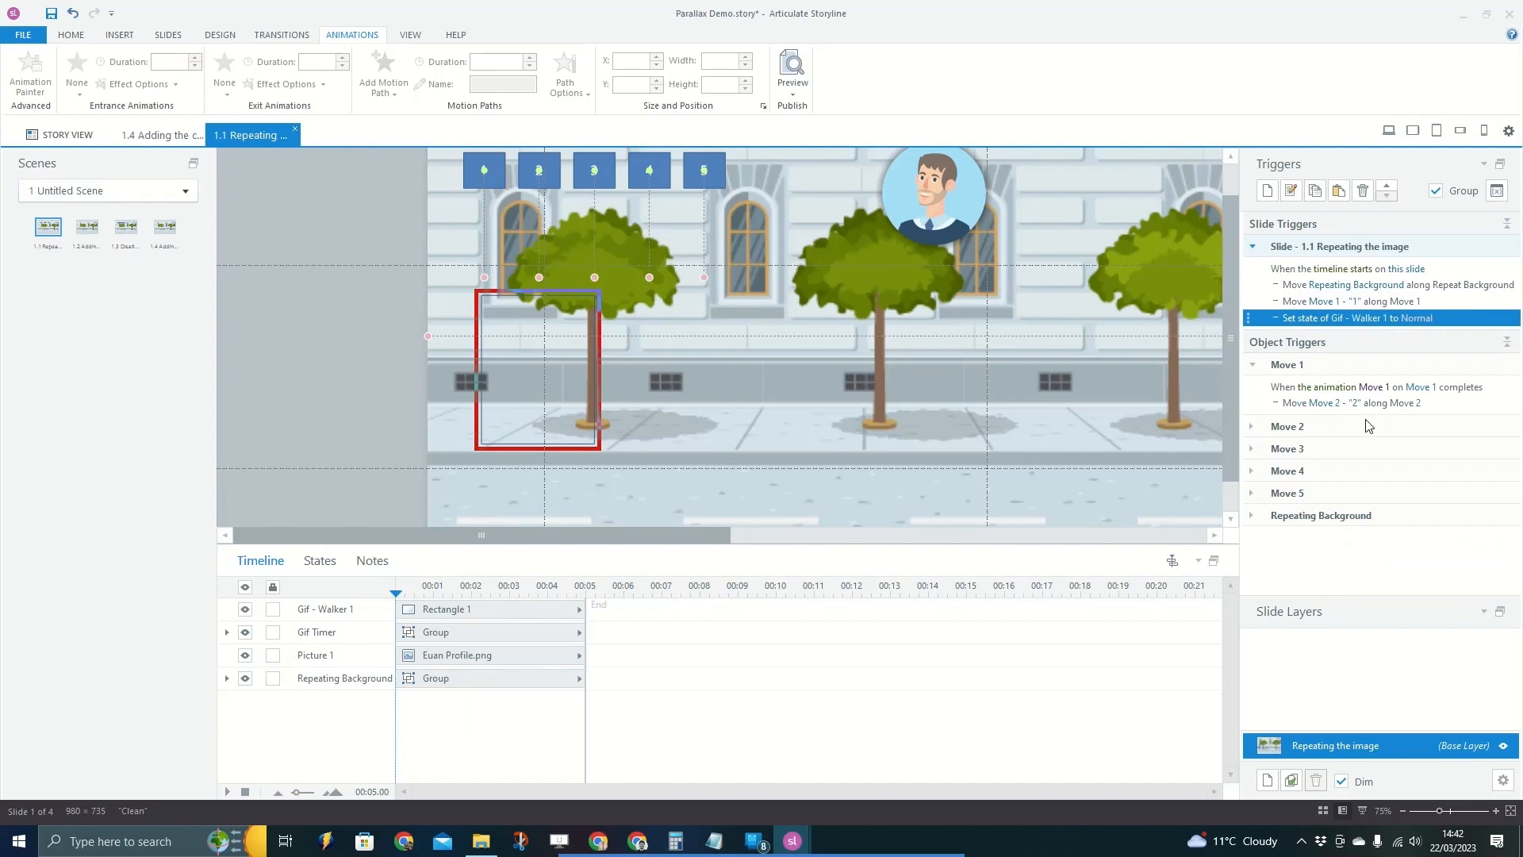
pyautogui.click(1419, 319)
pyautogui.click(1432, 373)
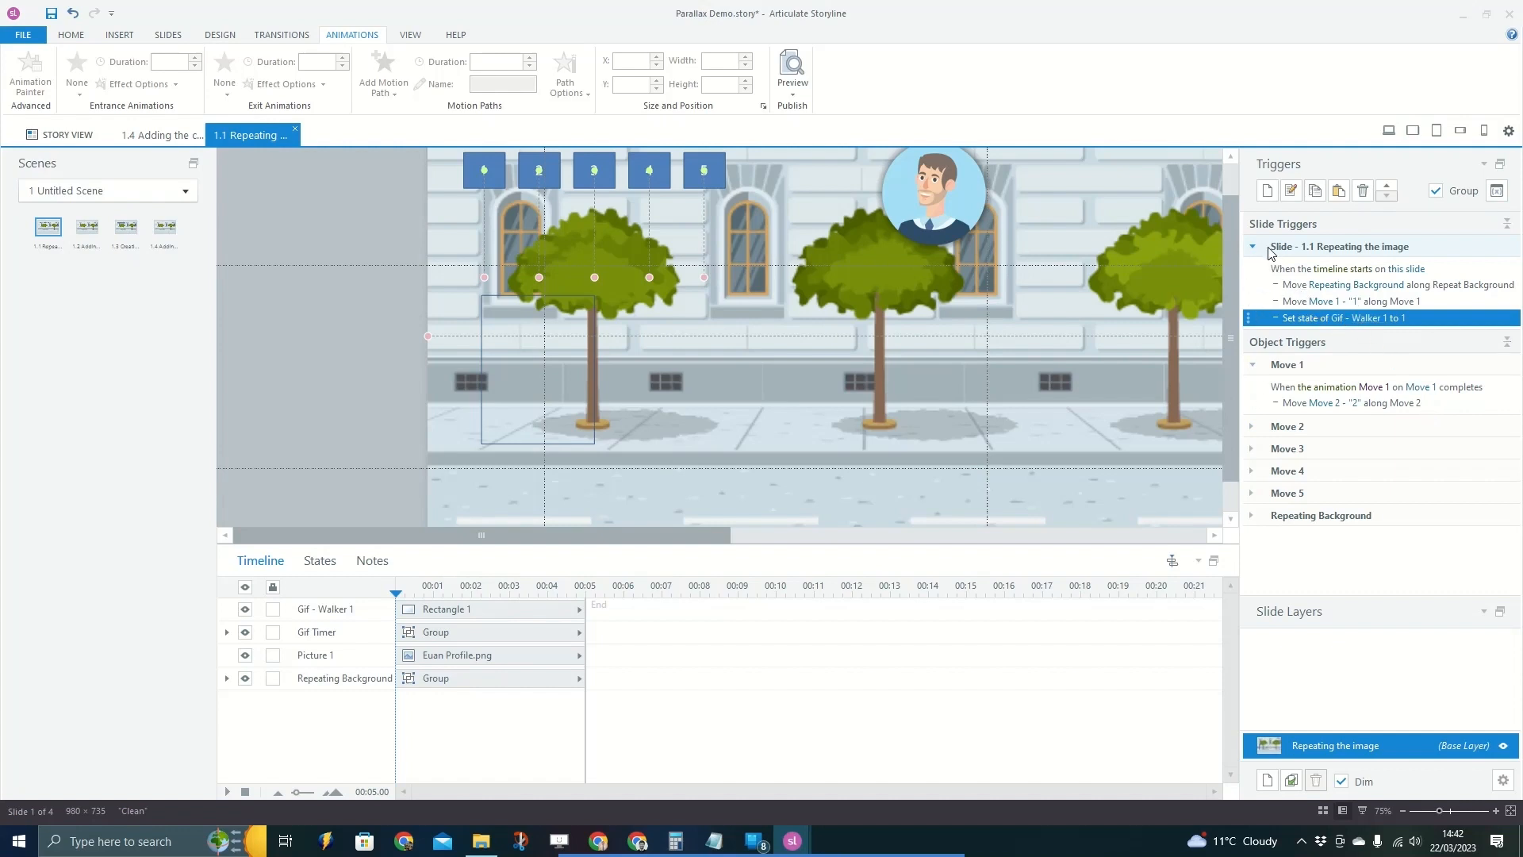
# Duplicate the Move 1 completion trigger and change the copy's action to setting an object's state.
pyautogui.click(1454, 412)
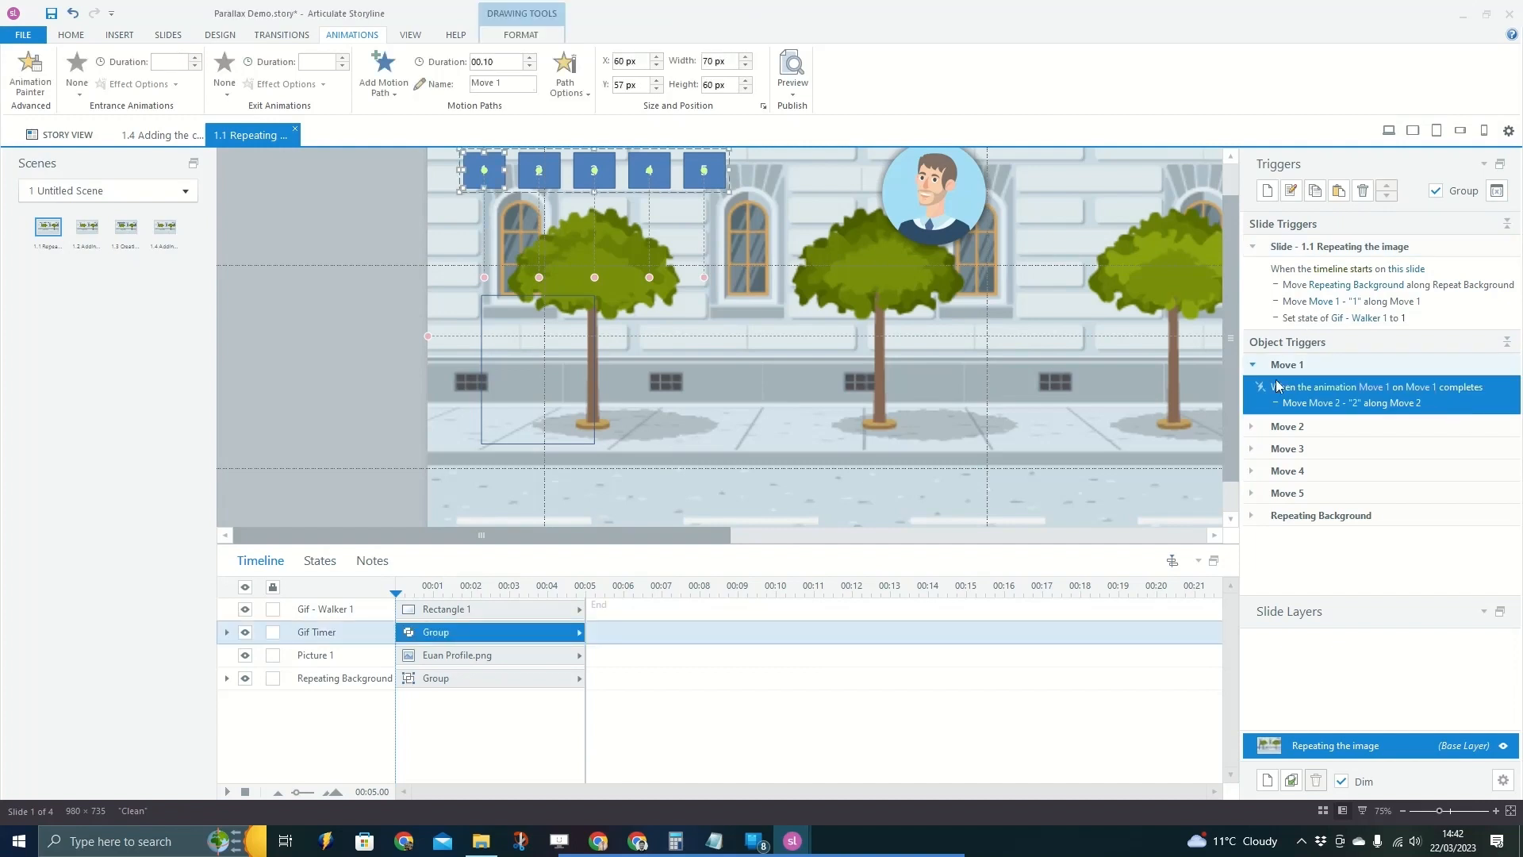
pyautogui.hotkey('ctrl', 'v')
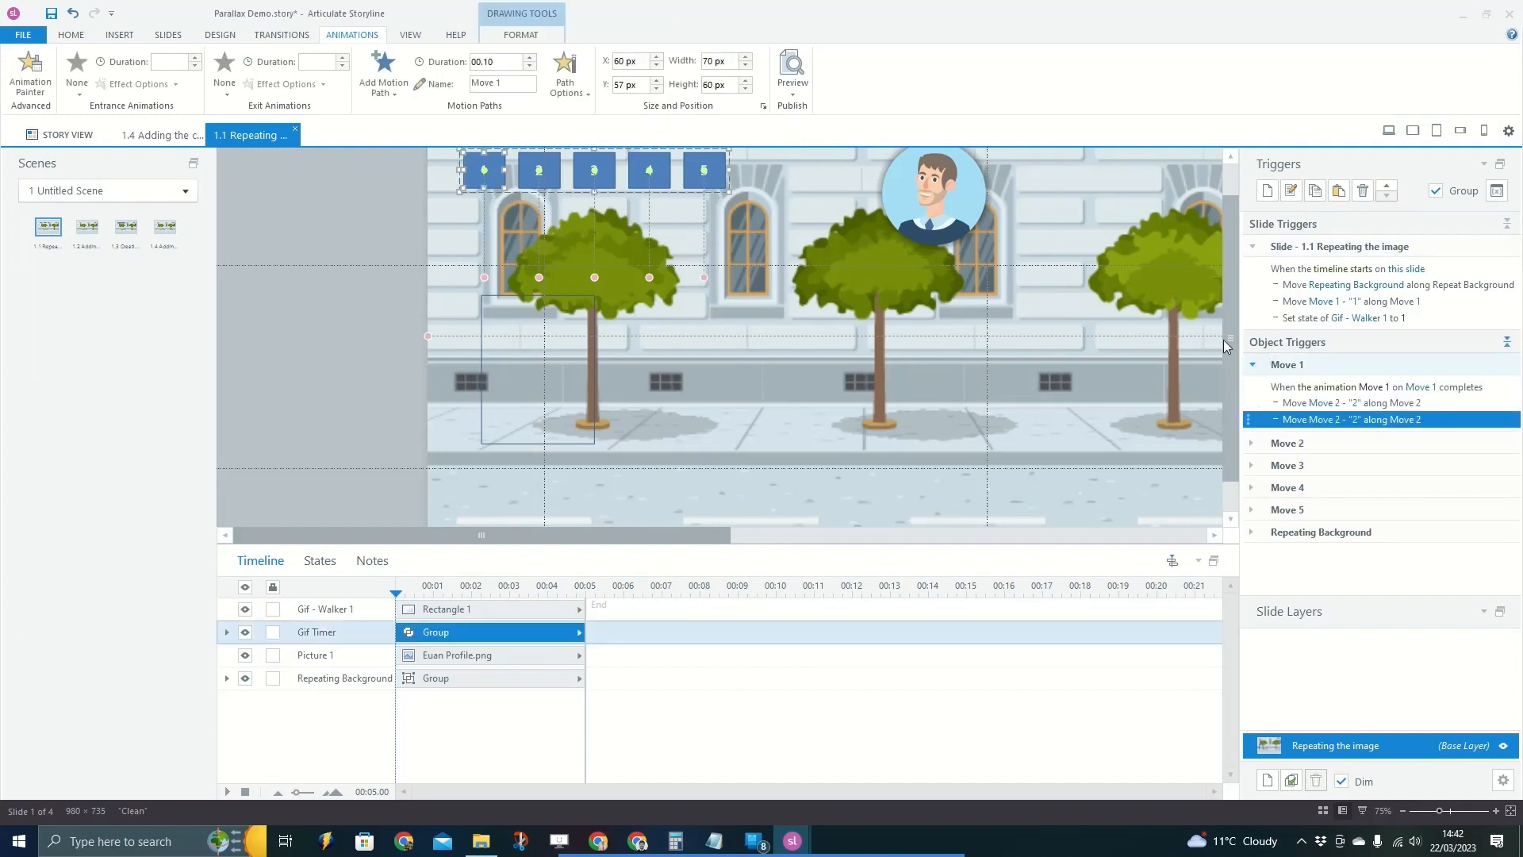
pyautogui.click(1308, 425)
pyautogui.click(1321, 229)
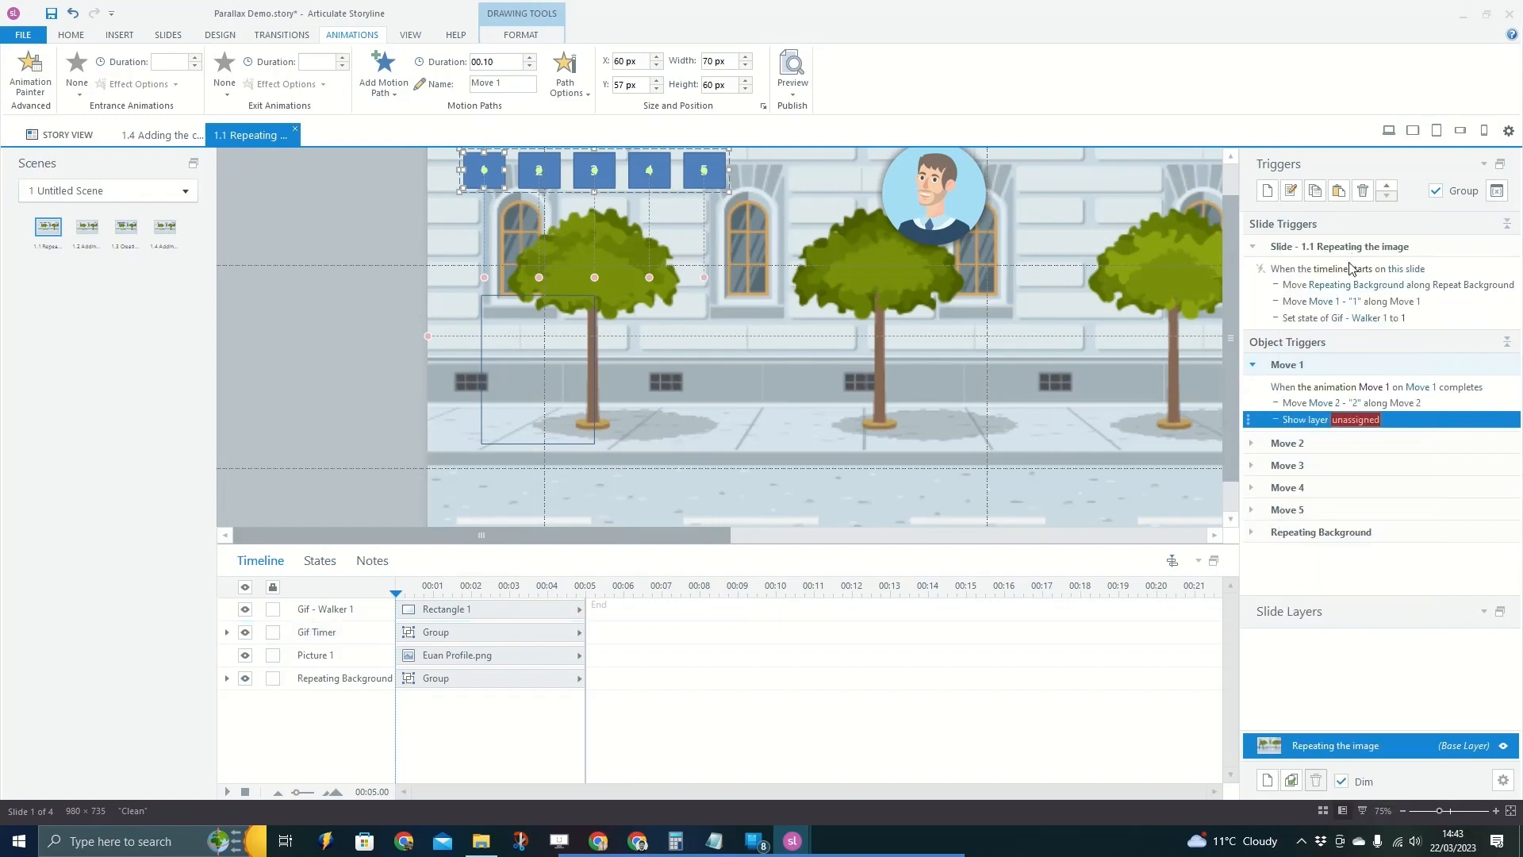
pyautogui.click(1315, 429)
pyautogui.scroll(2, 1296, 245)
pyautogui.click(1293, 238)
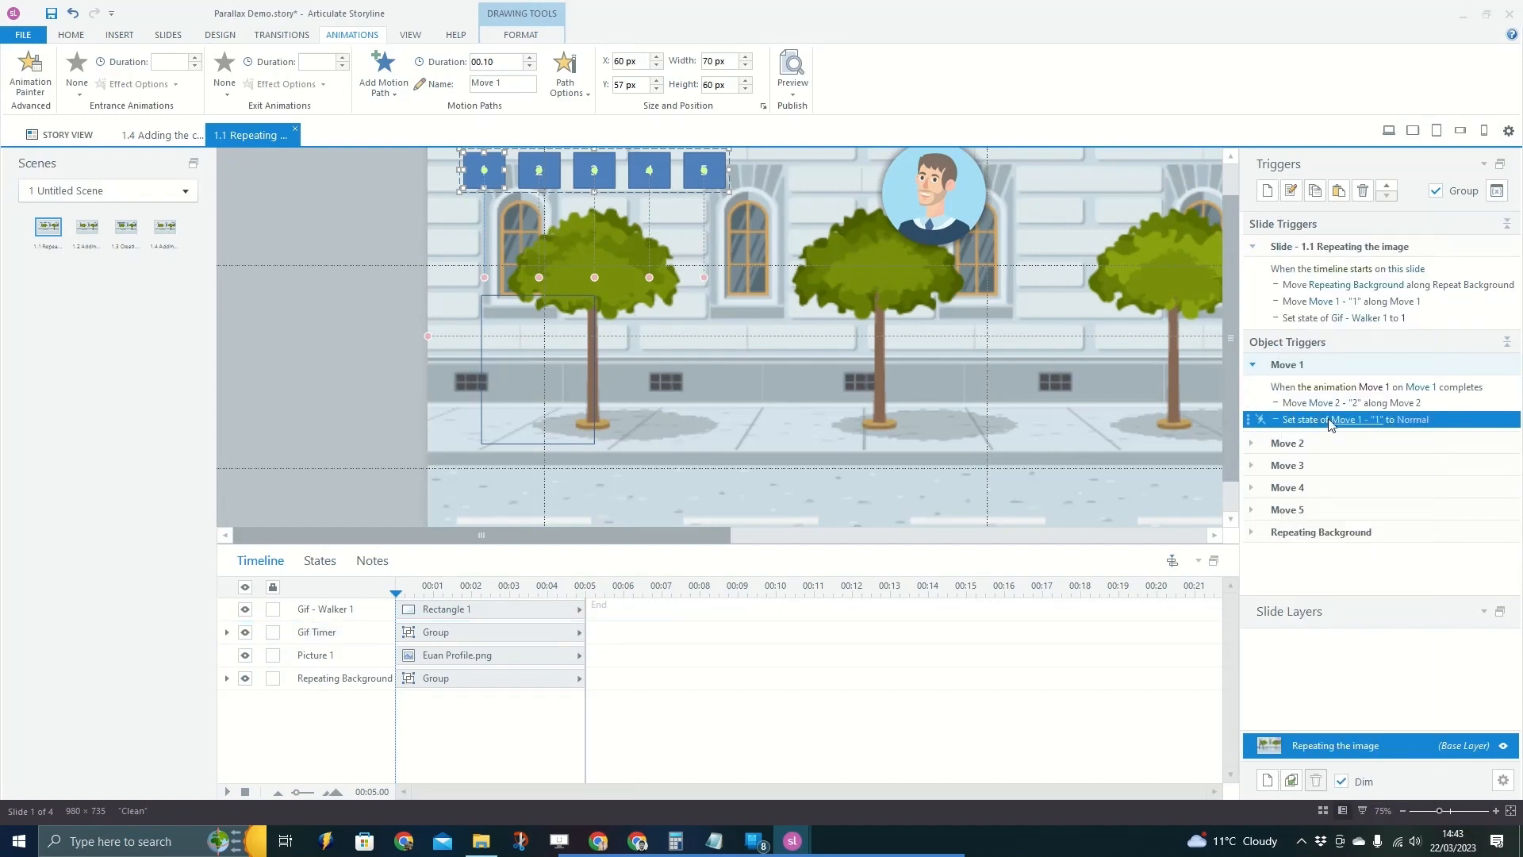
# Make the new Move 1 completion trigger set the state of Gif - Walker 1 to 2.
pyautogui.click(1355, 426)
pyautogui.click(1380, 522)
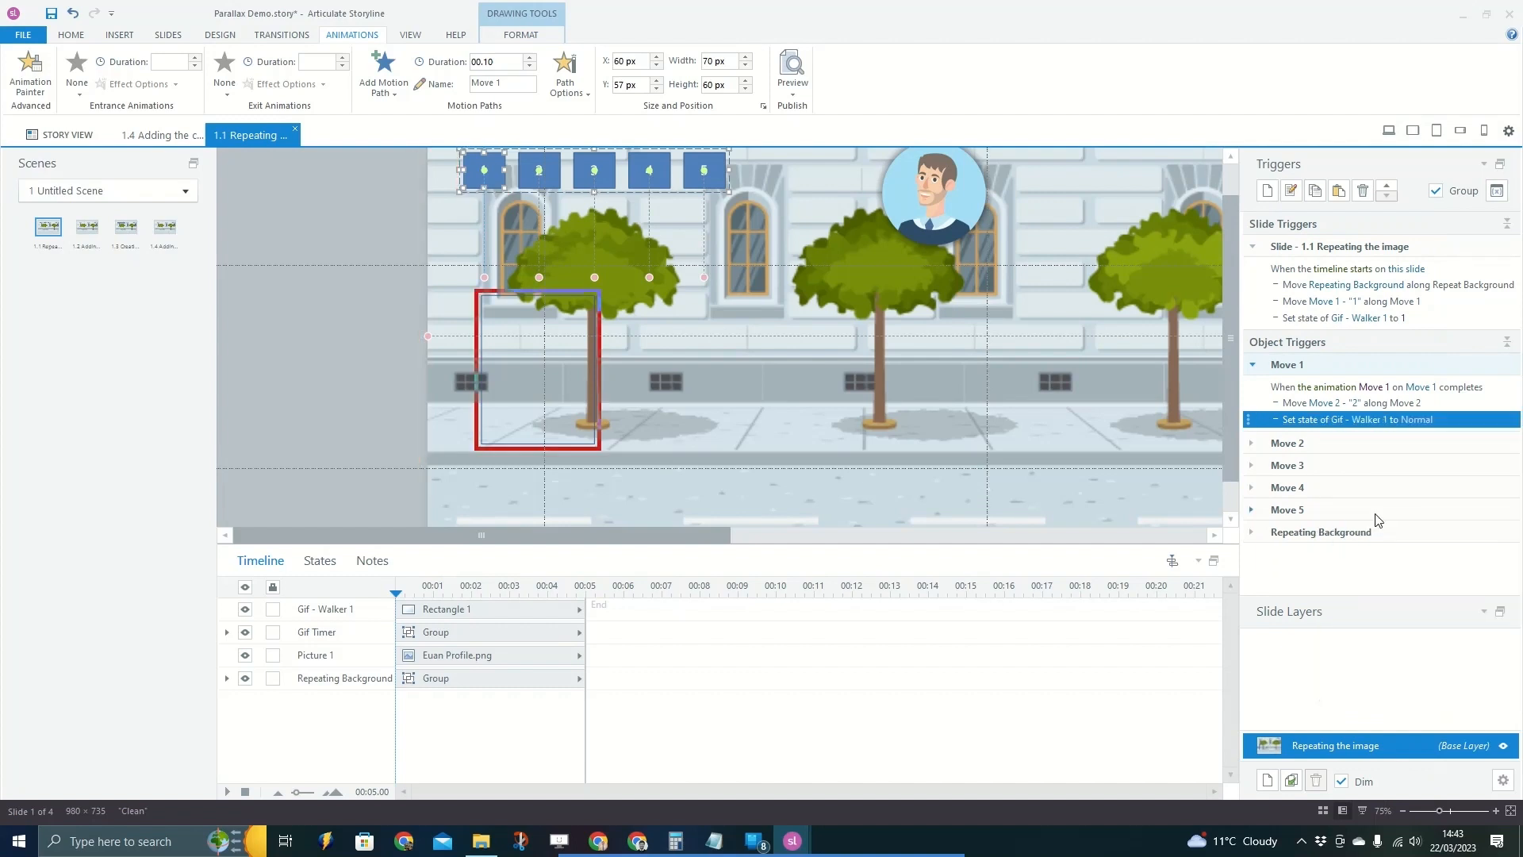
pyautogui.click(1437, 420)
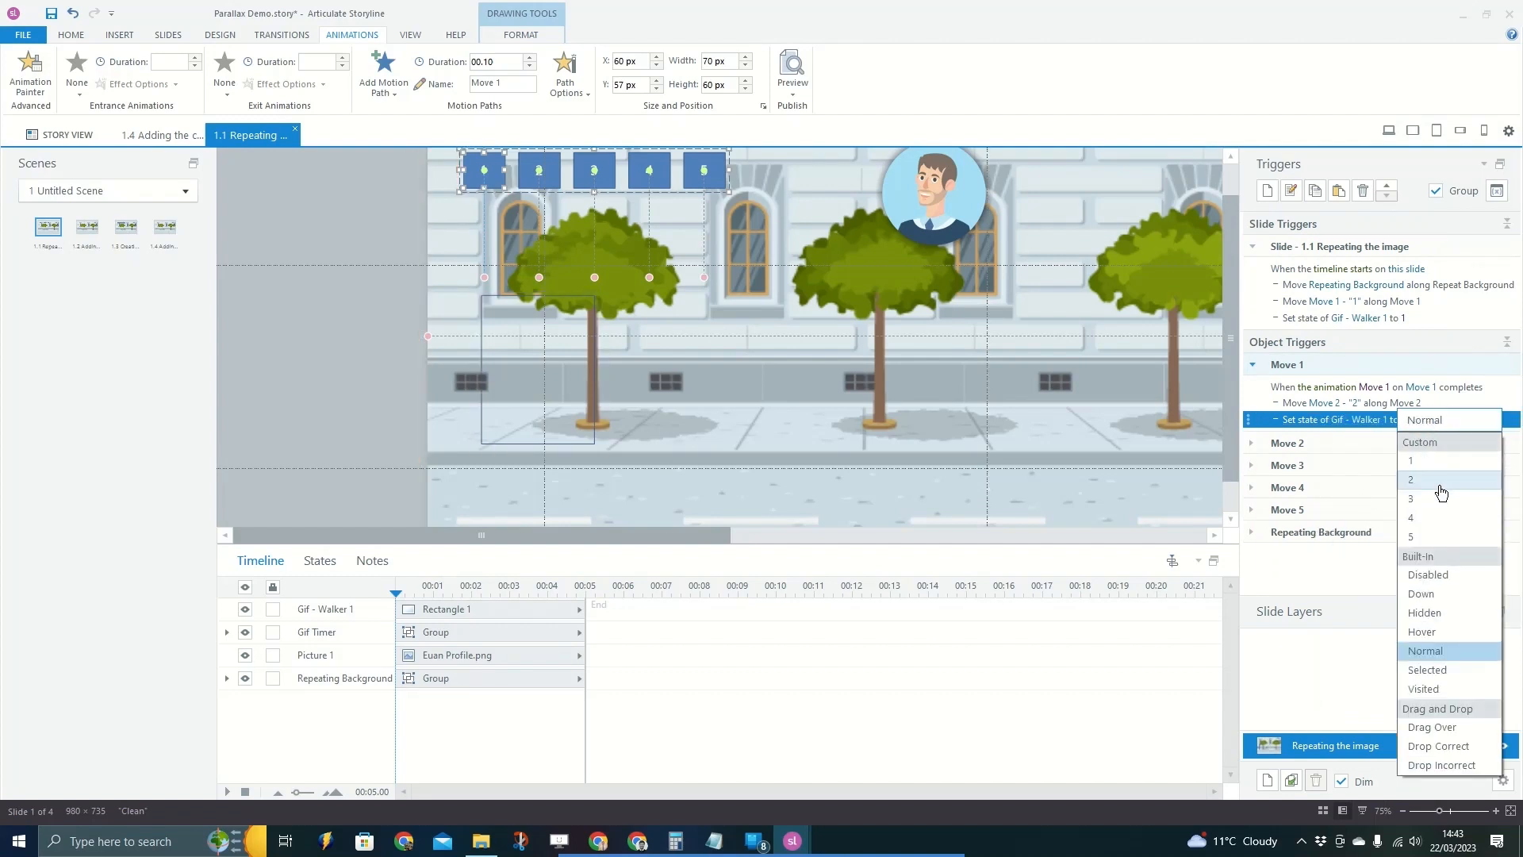
pyautogui.click(1439, 481)
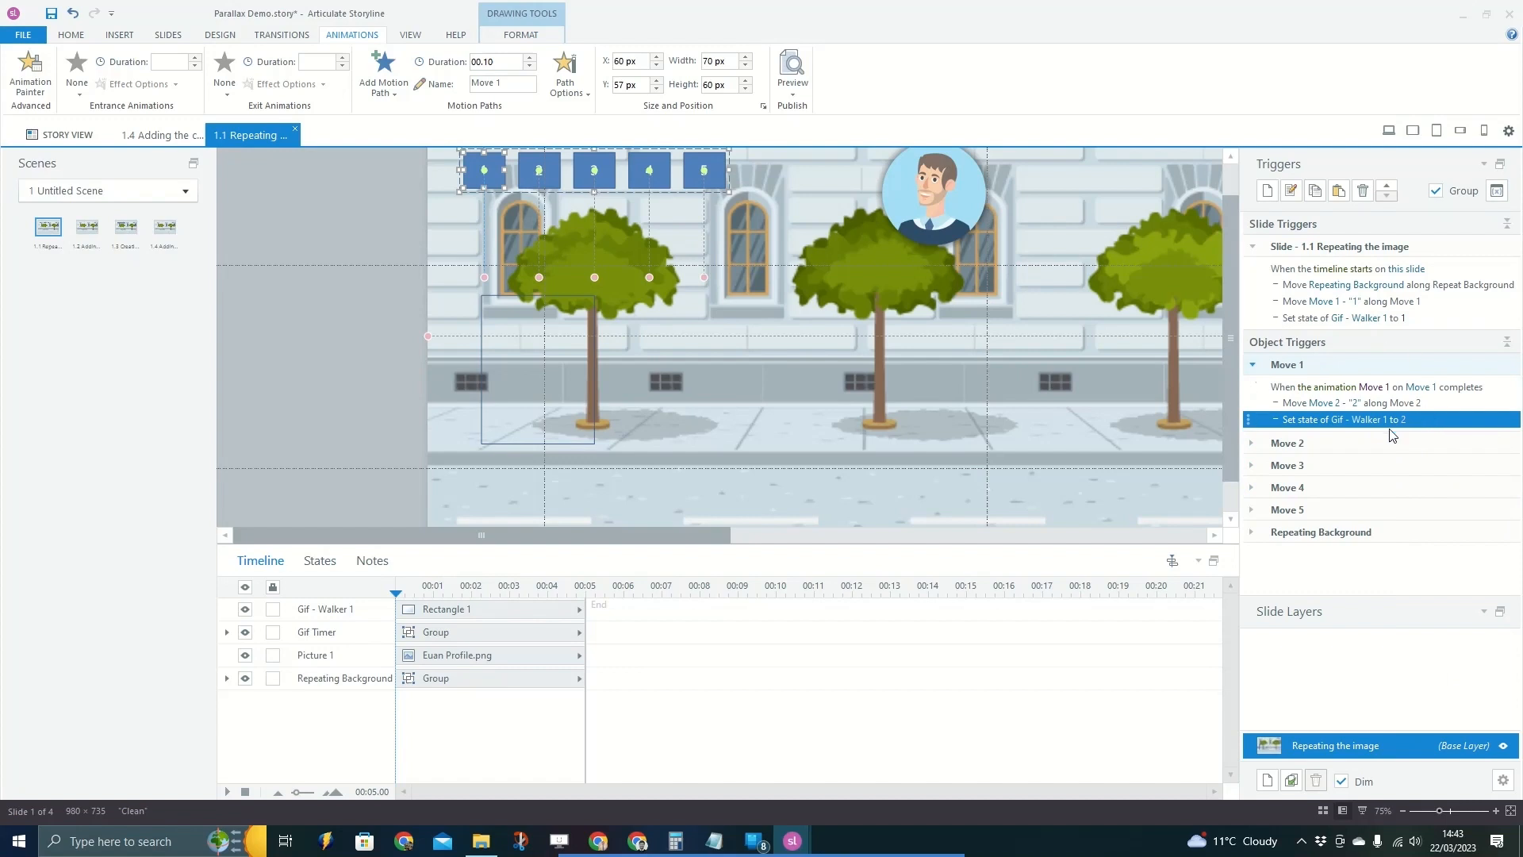
# Duplicate the Move 2 completion trigger and change the copy's action to setting an object's state.
pyautogui.click(1282, 446)
pyautogui.click(1433, 481)
pyautogui.hotkey('ctrl', 'c')
pyautogui.hotkey('ctrl', 'v')
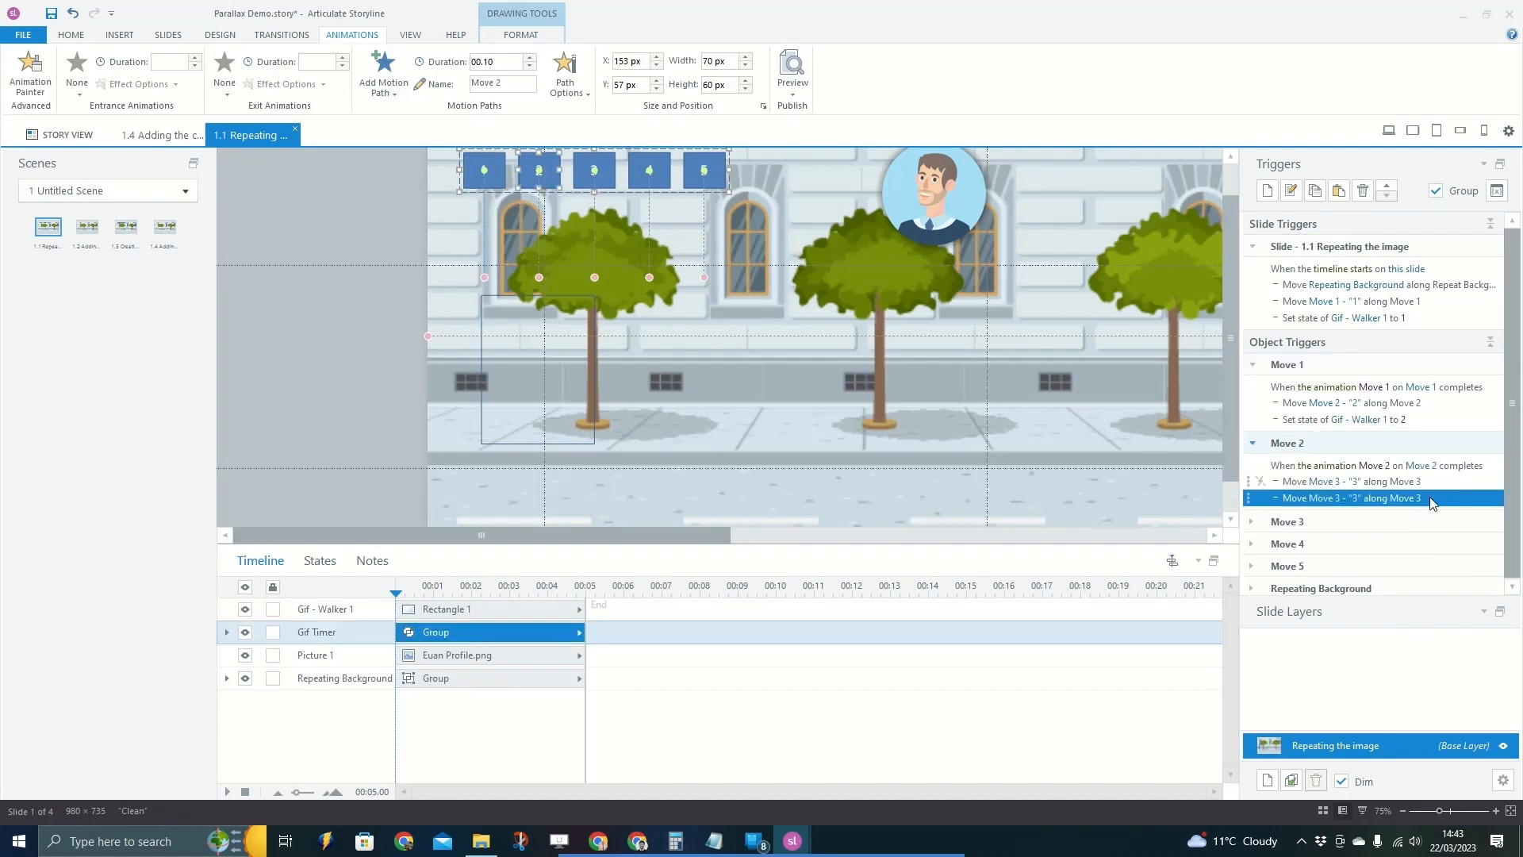
pyautogui.click(1305, 502)
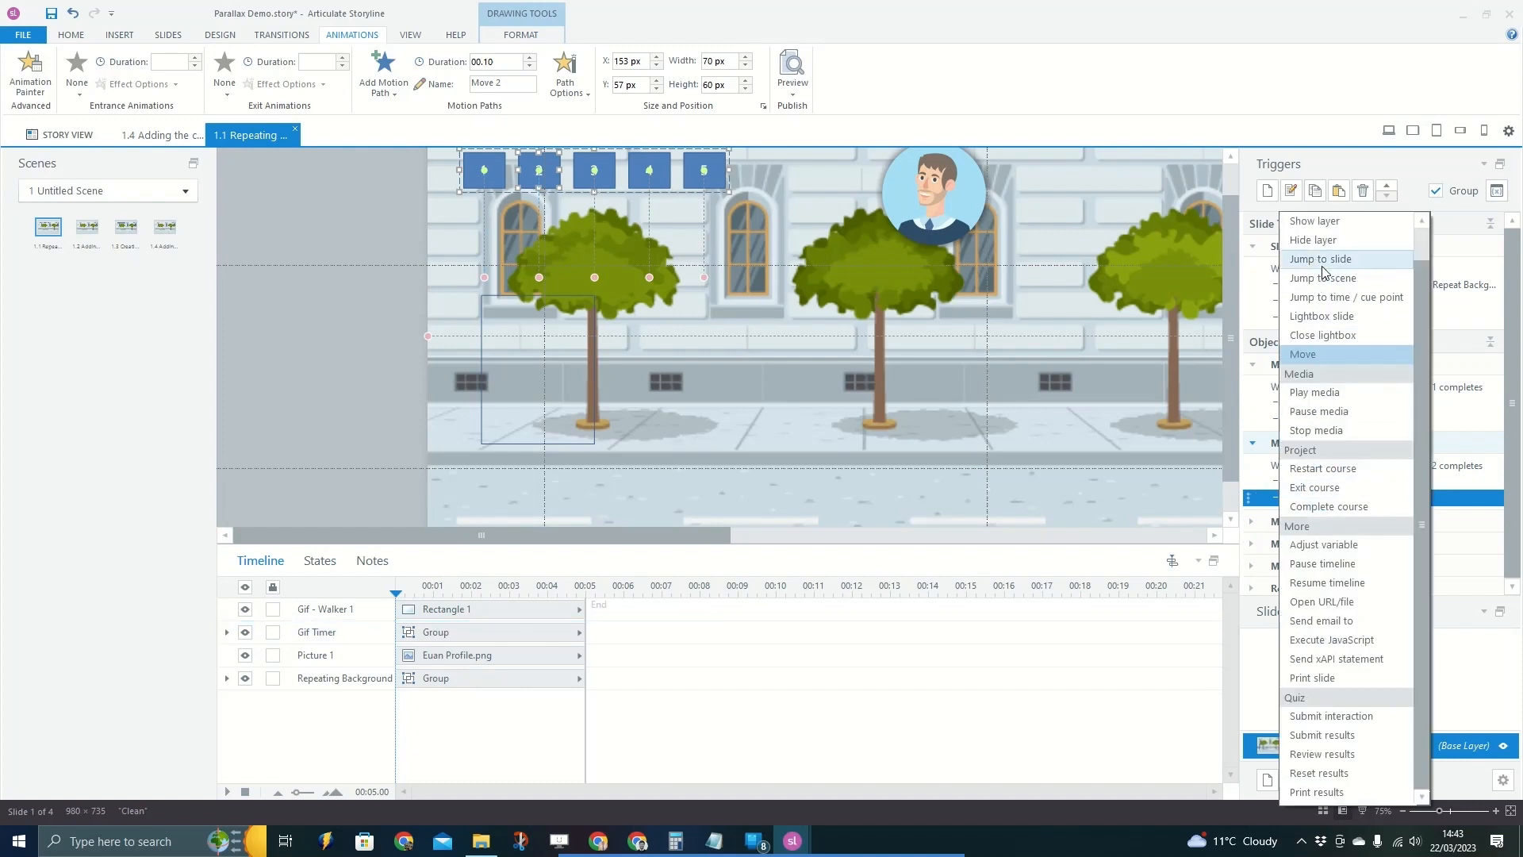
pyautogui.scroll(2, 1323, 260)
pyautogui.click(1325, 240)
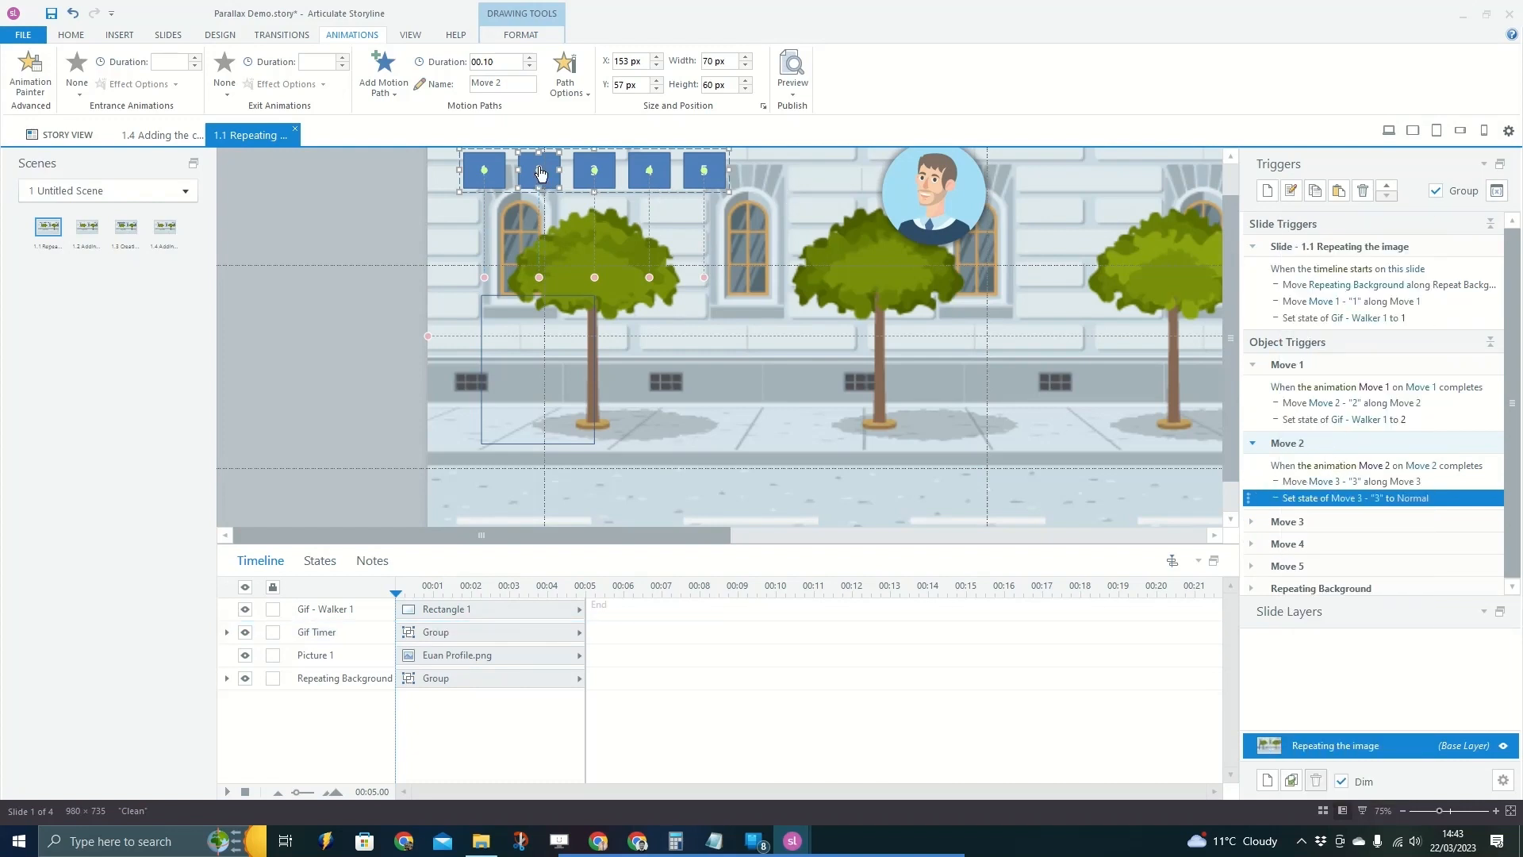
# Make the new Move 2 completion trigger set the state of Gif - Walker 1 to 2.
pyautogui.click(1353, 499)
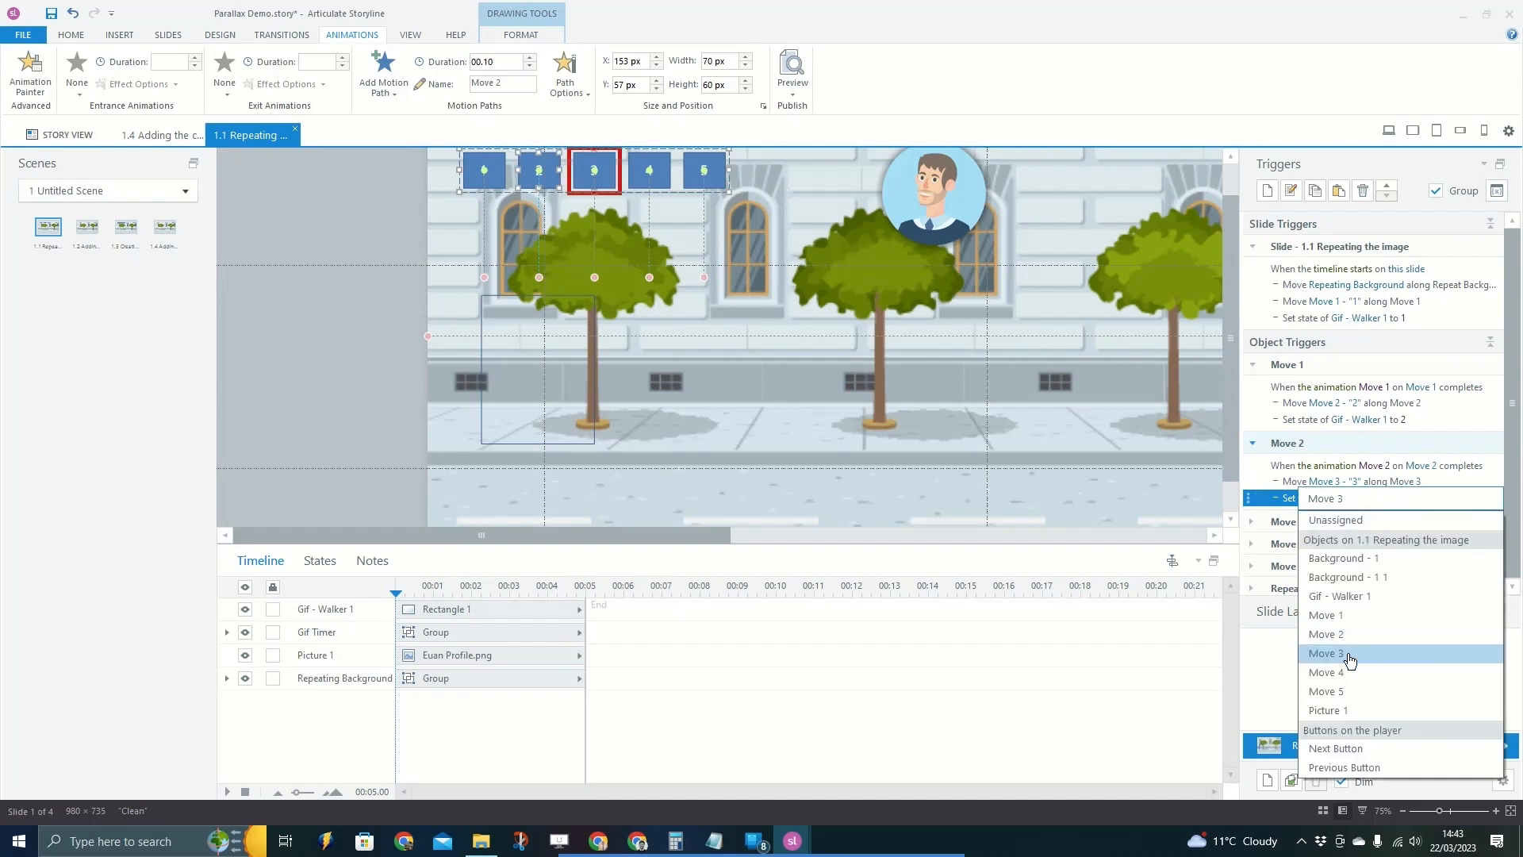
pyautogui.click(1350, 655)
pyautogui.click(1355, 500)
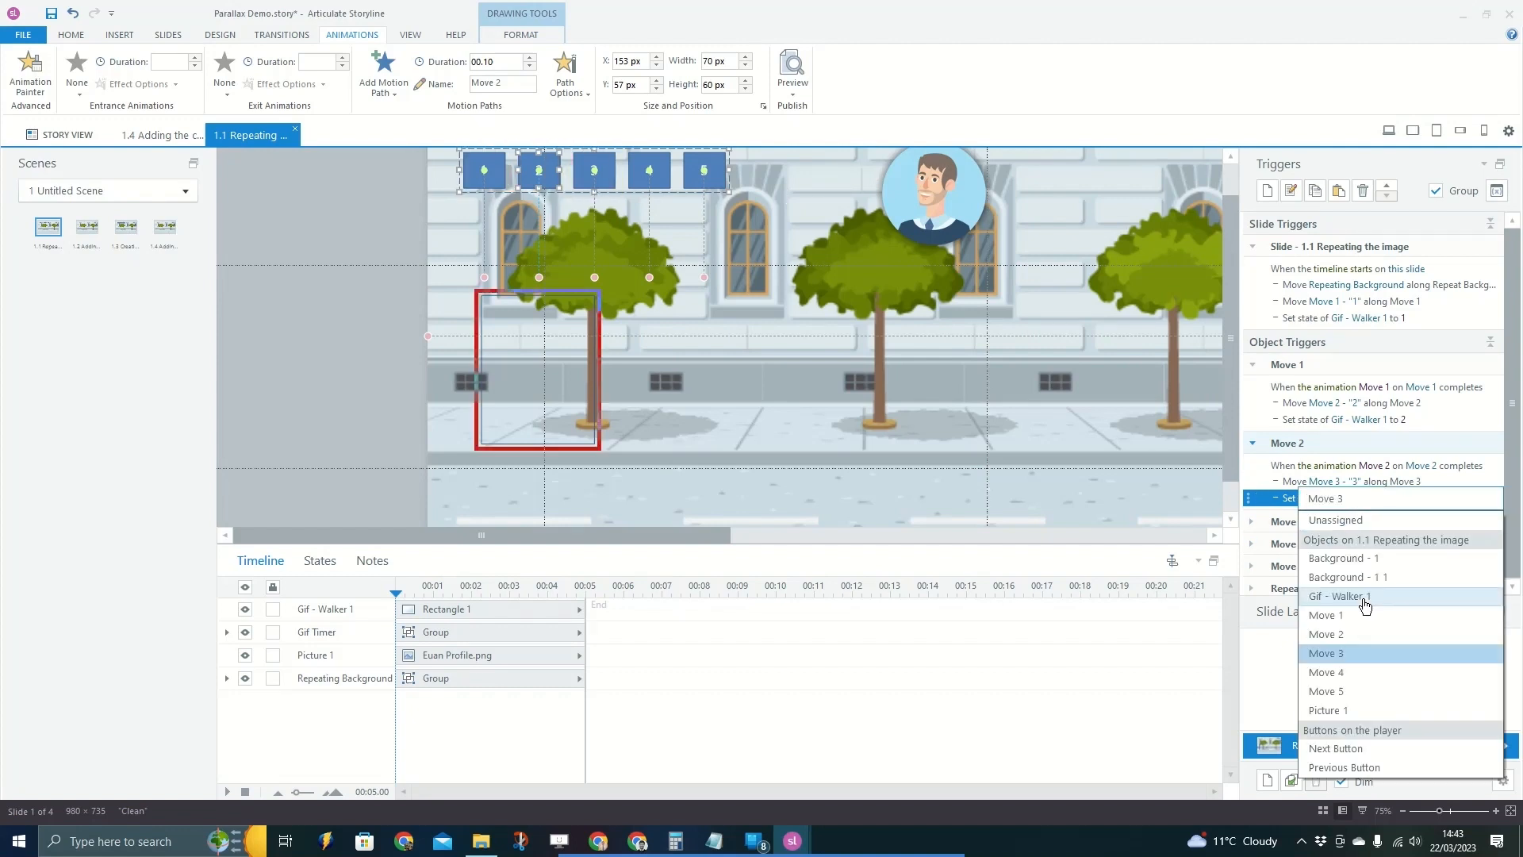
pyautogui.click(1364, 601)
pyautogui.click(1416, 498)
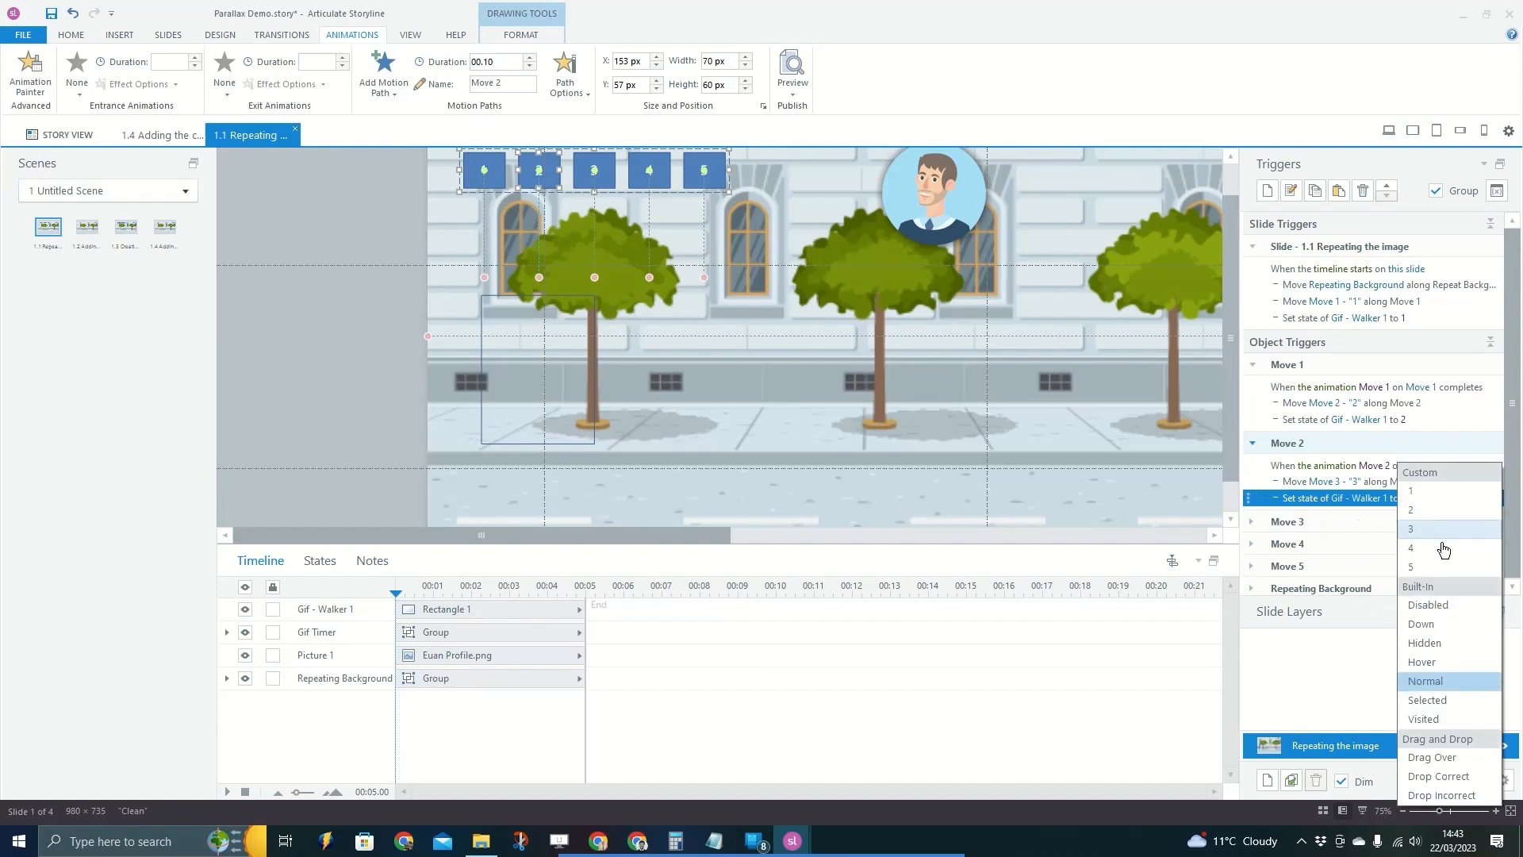
pyautogui.click(1425, 512)
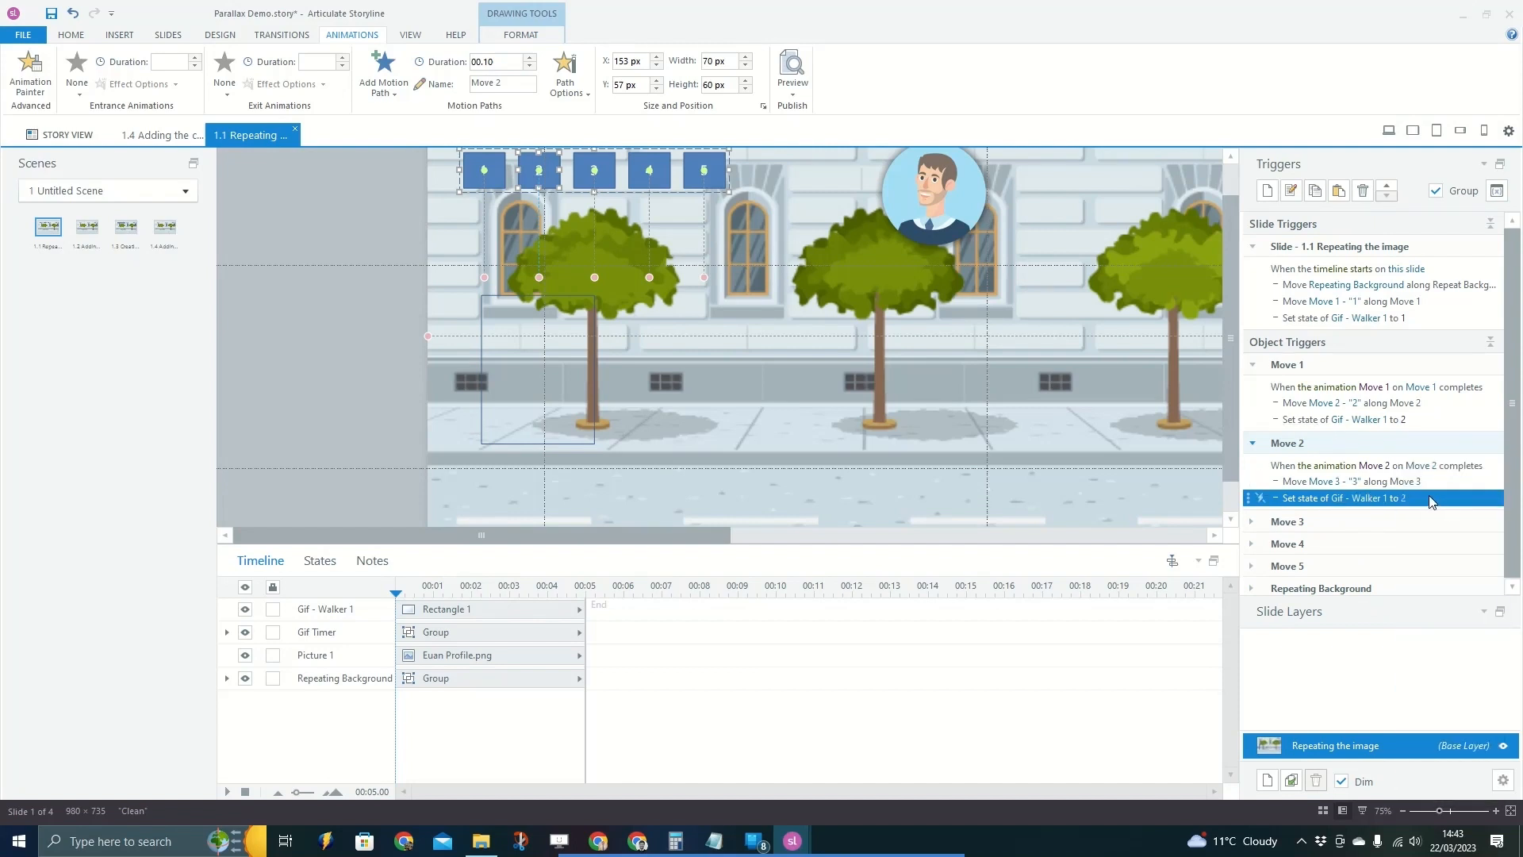
# Expand the Move 3 trigger group and paste the Gif - Walker 1 state trigger under its completion event.
pyautogui.click(1293, 521)
pyautogui.scroll(-1, 1412, 520)
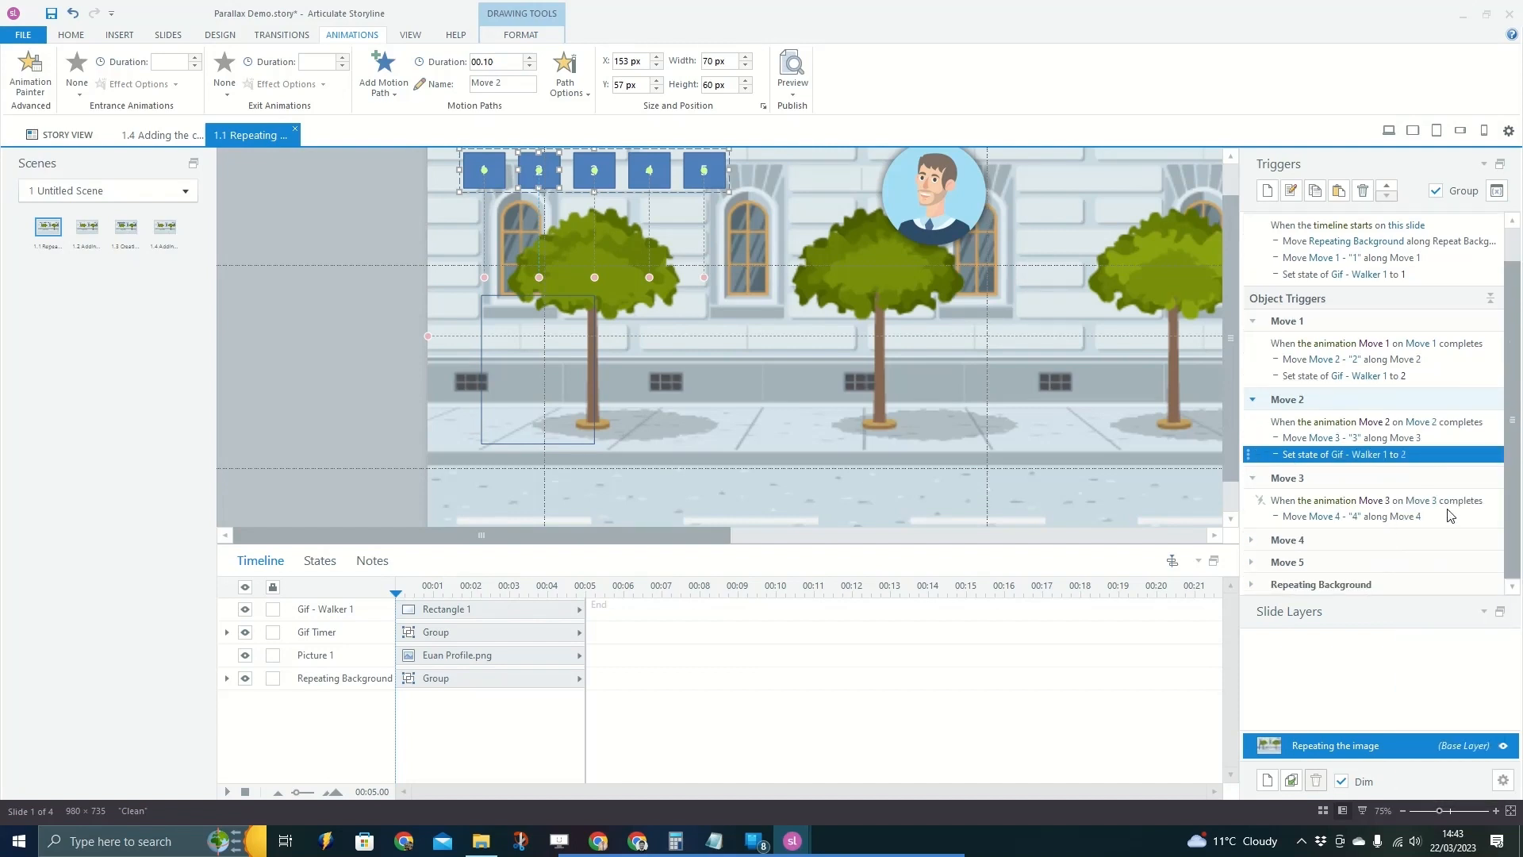
pyautogui.click(1446, 524)
pyautogui.hotkey('ctrl', 'v')
pyautogui.hotkey('ctrl', 'v')
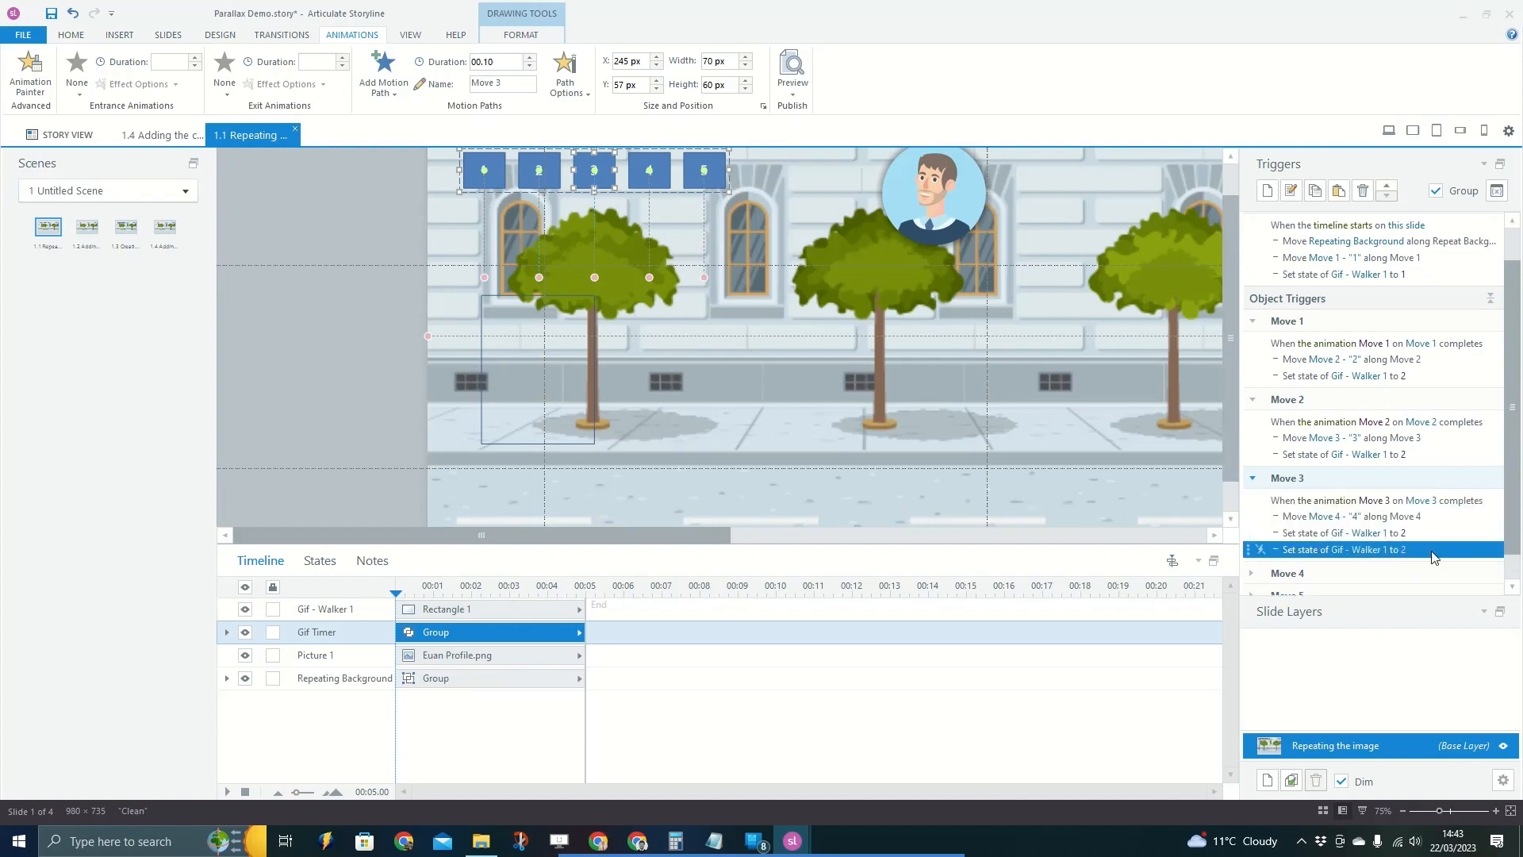
# Delete the extra copy of the Gif - Walker 1 state trigger under Move 3, keeping the Move 3 shape.
pyautogui.press('Delete')
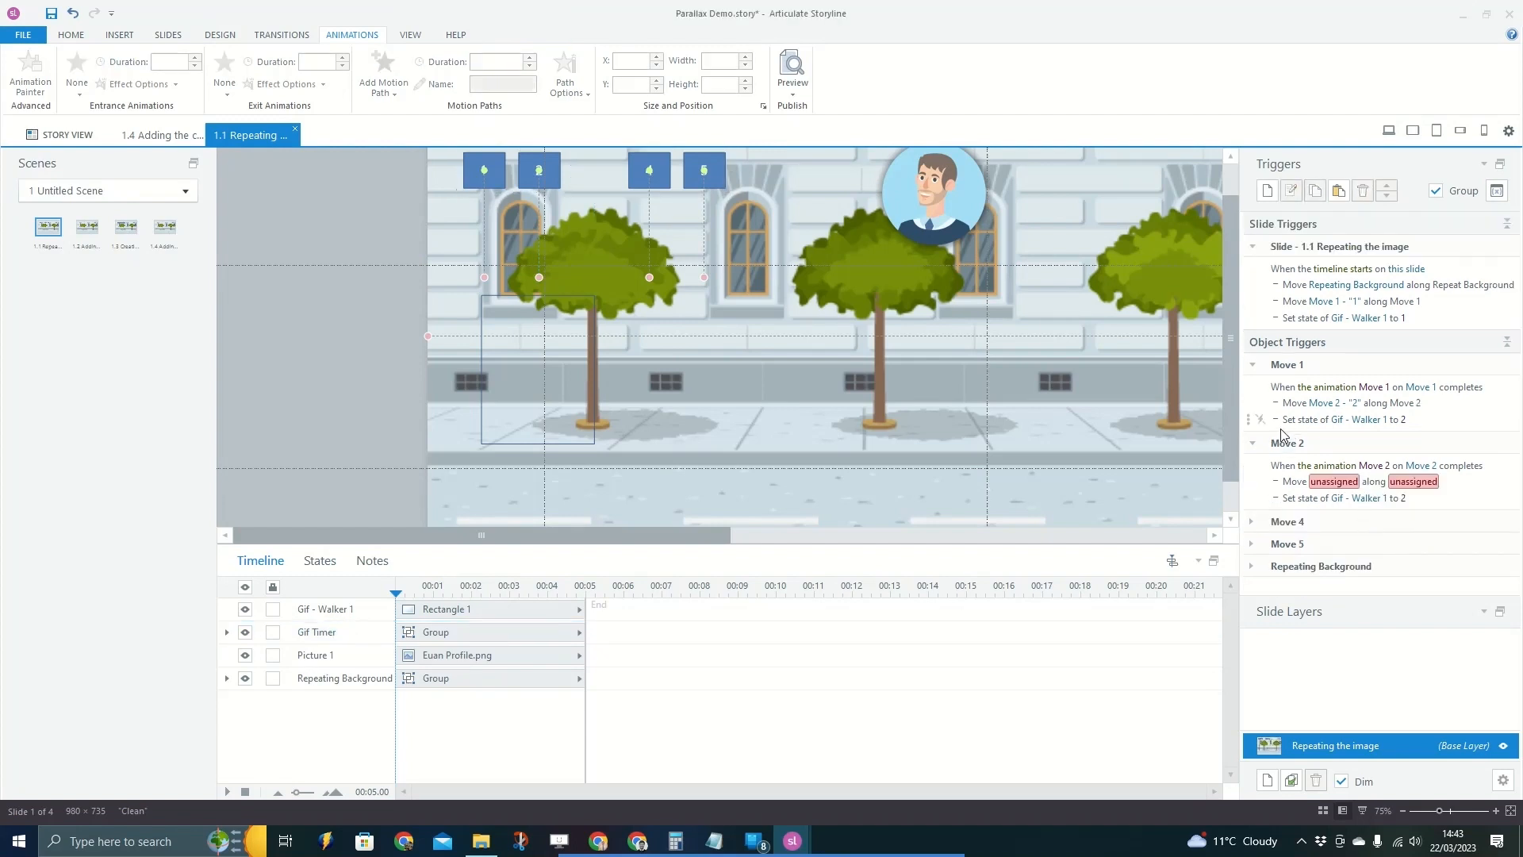
pyautogui.hotkey('ctrl', 'z')
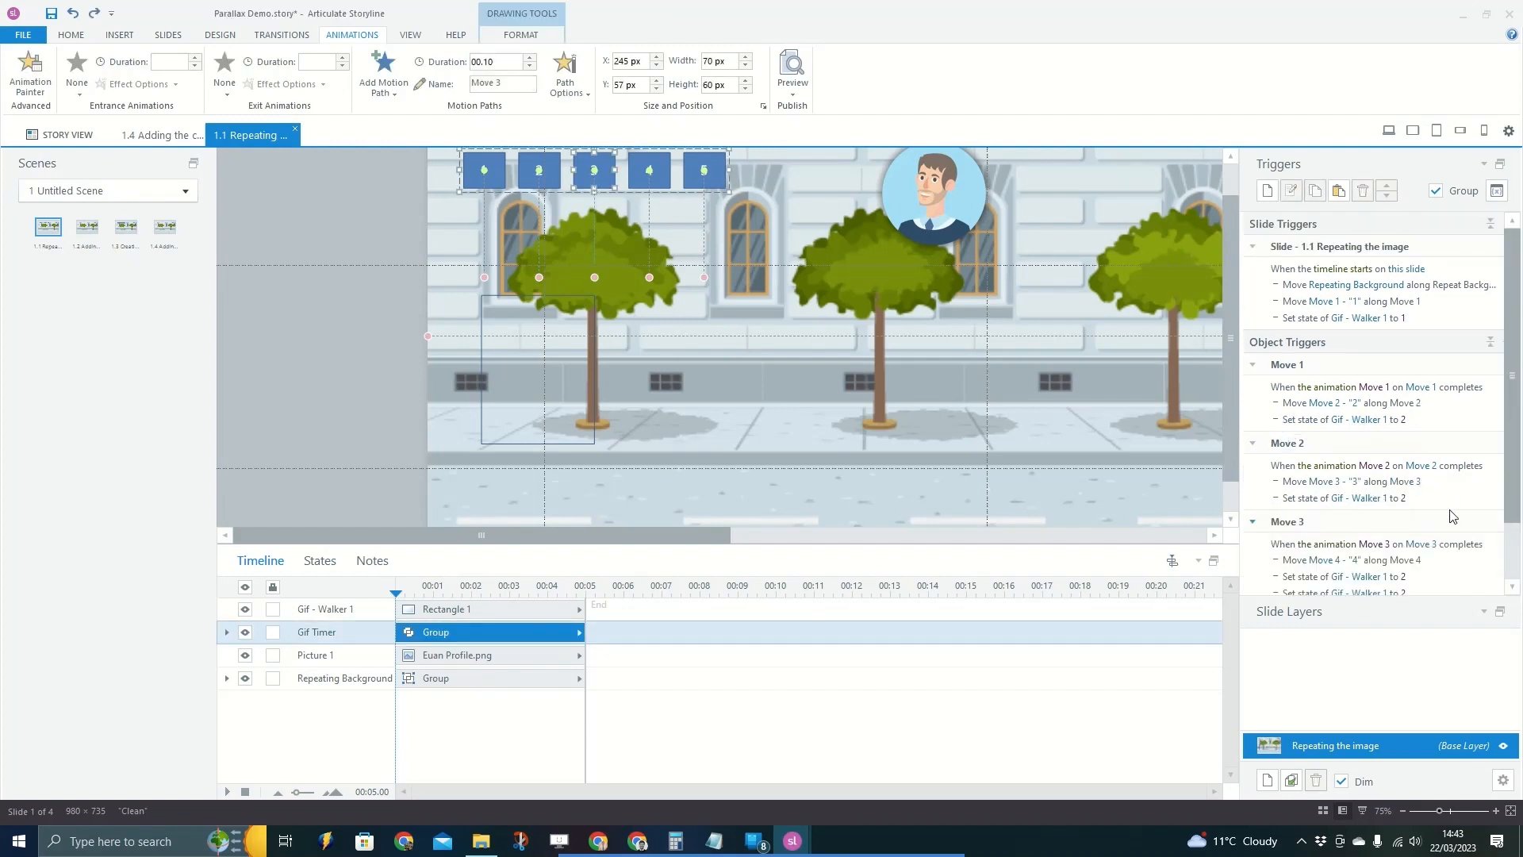
pyautogui.scroll(-2, 1436, 527)
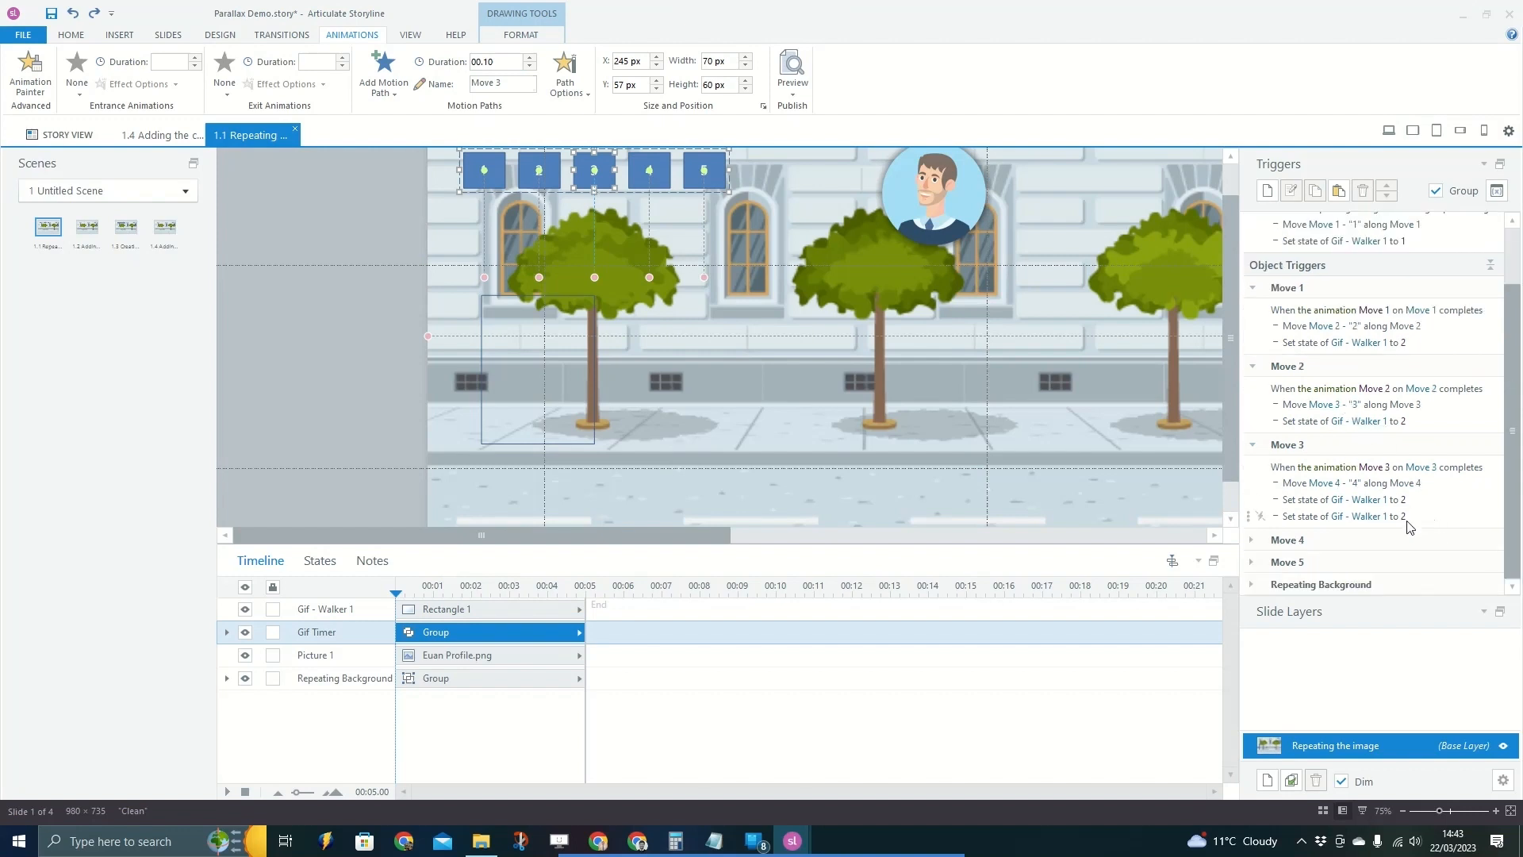
pyautogui.click(1424, 516)
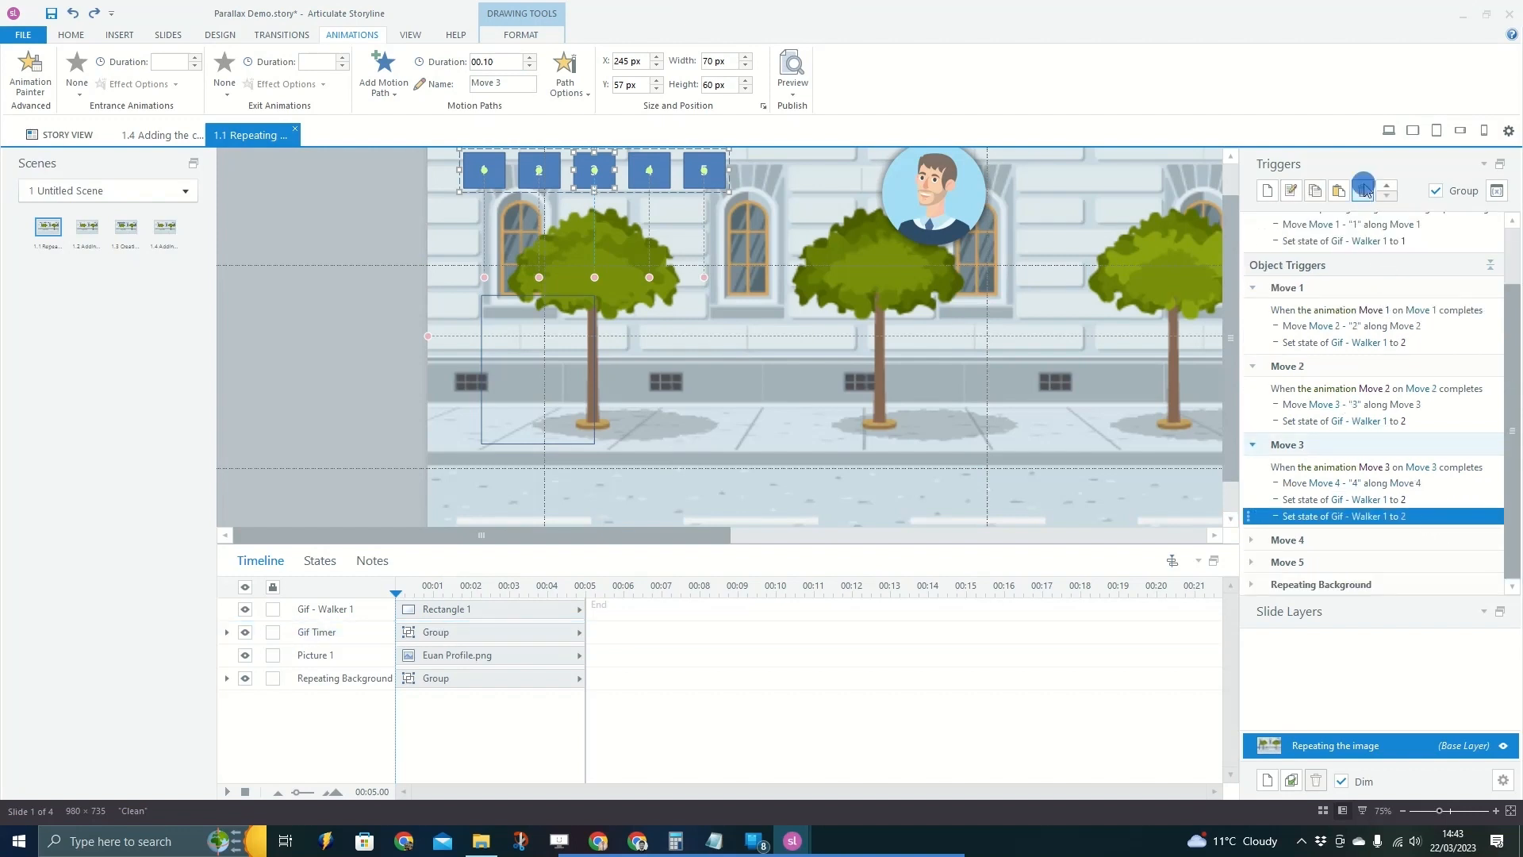
pyautogui.press('Delete')
# Make the Move 3 completion trigger set the state of Gif - Walker 1 to 4.
pyautogui.click(1341, 516)
pyautogui.click(1346, 517)
pyautogui.click(1345, 615)
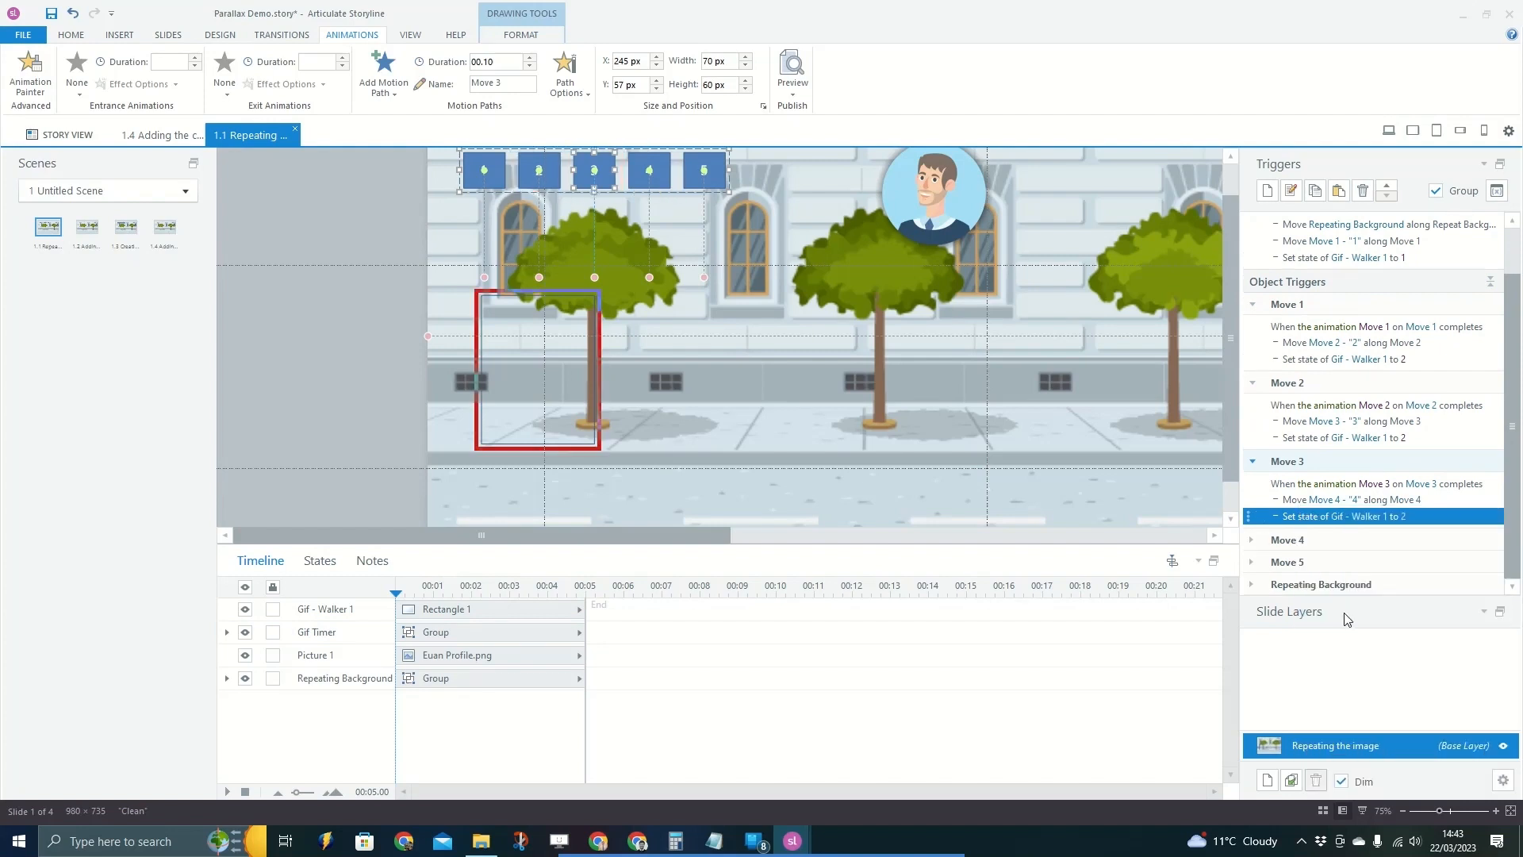
pyautogui.click(1381, 525)
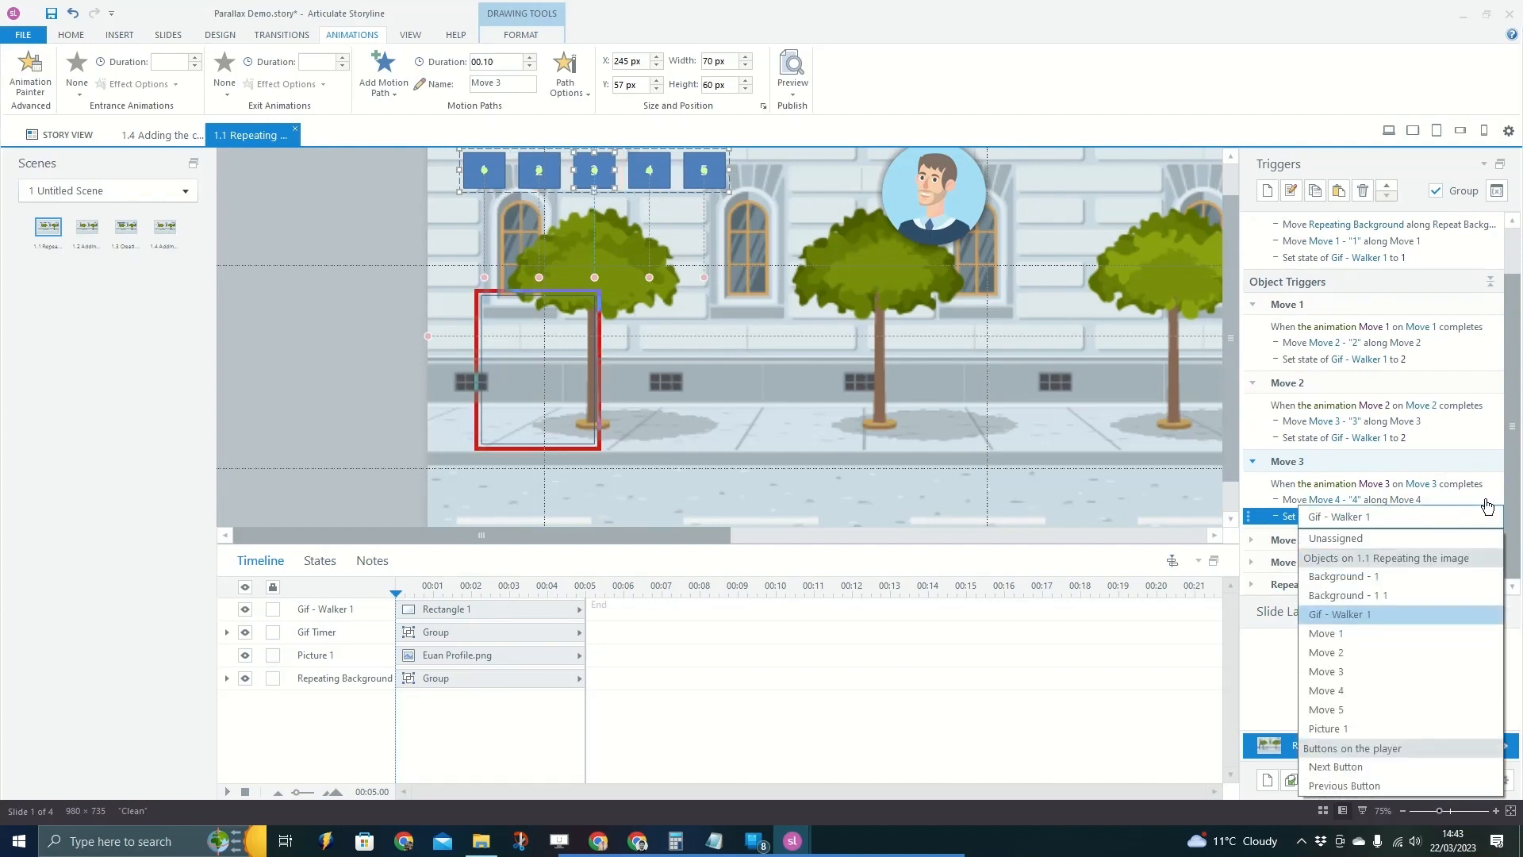
pyautogui.click(1454, 530)
pyautogui.click(1404, 519)
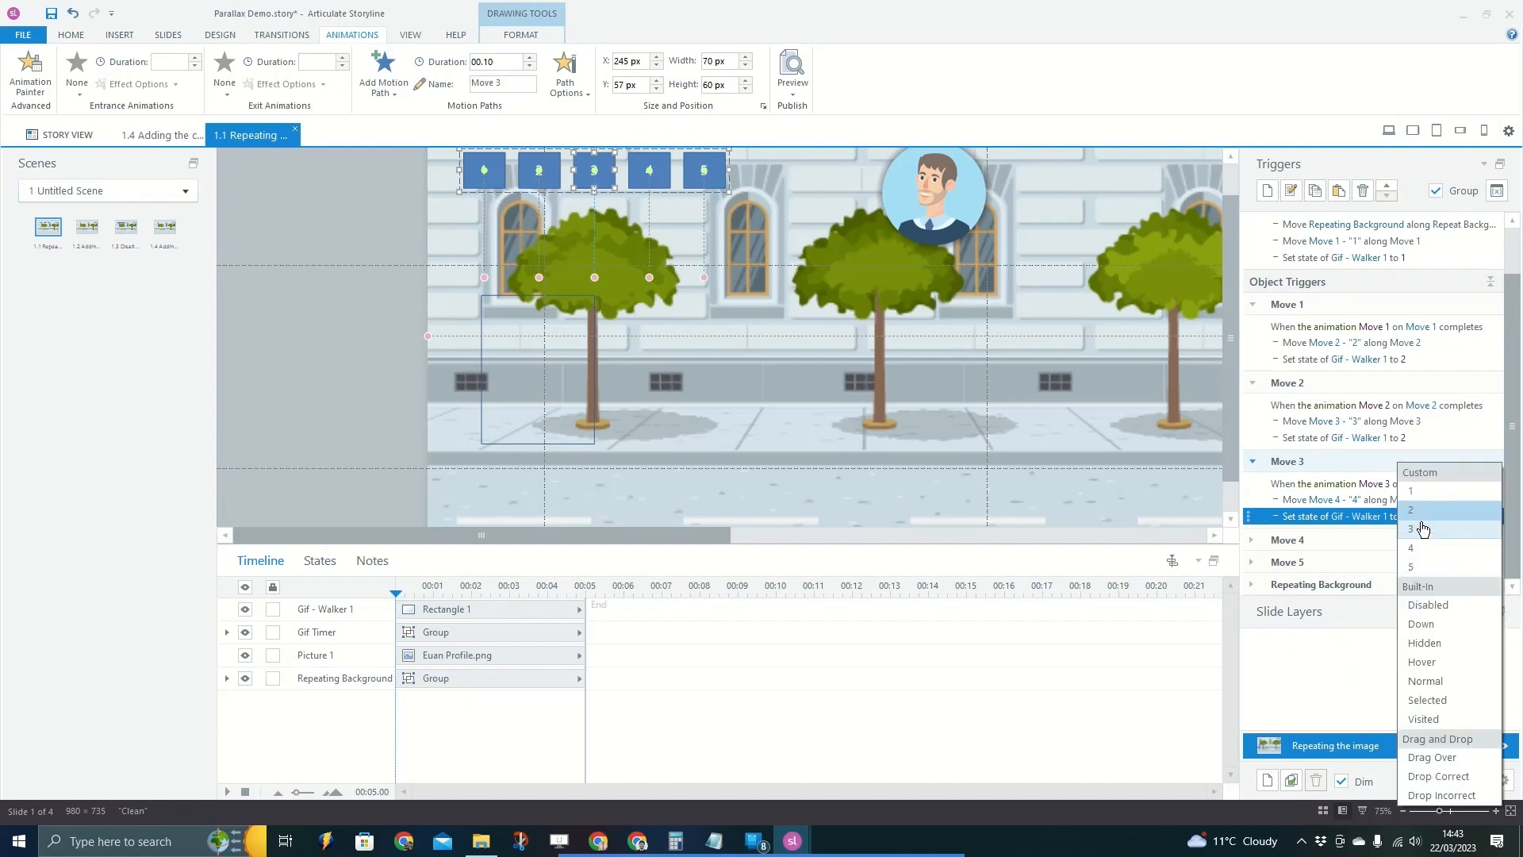
pyautogui.click(1420, 548)
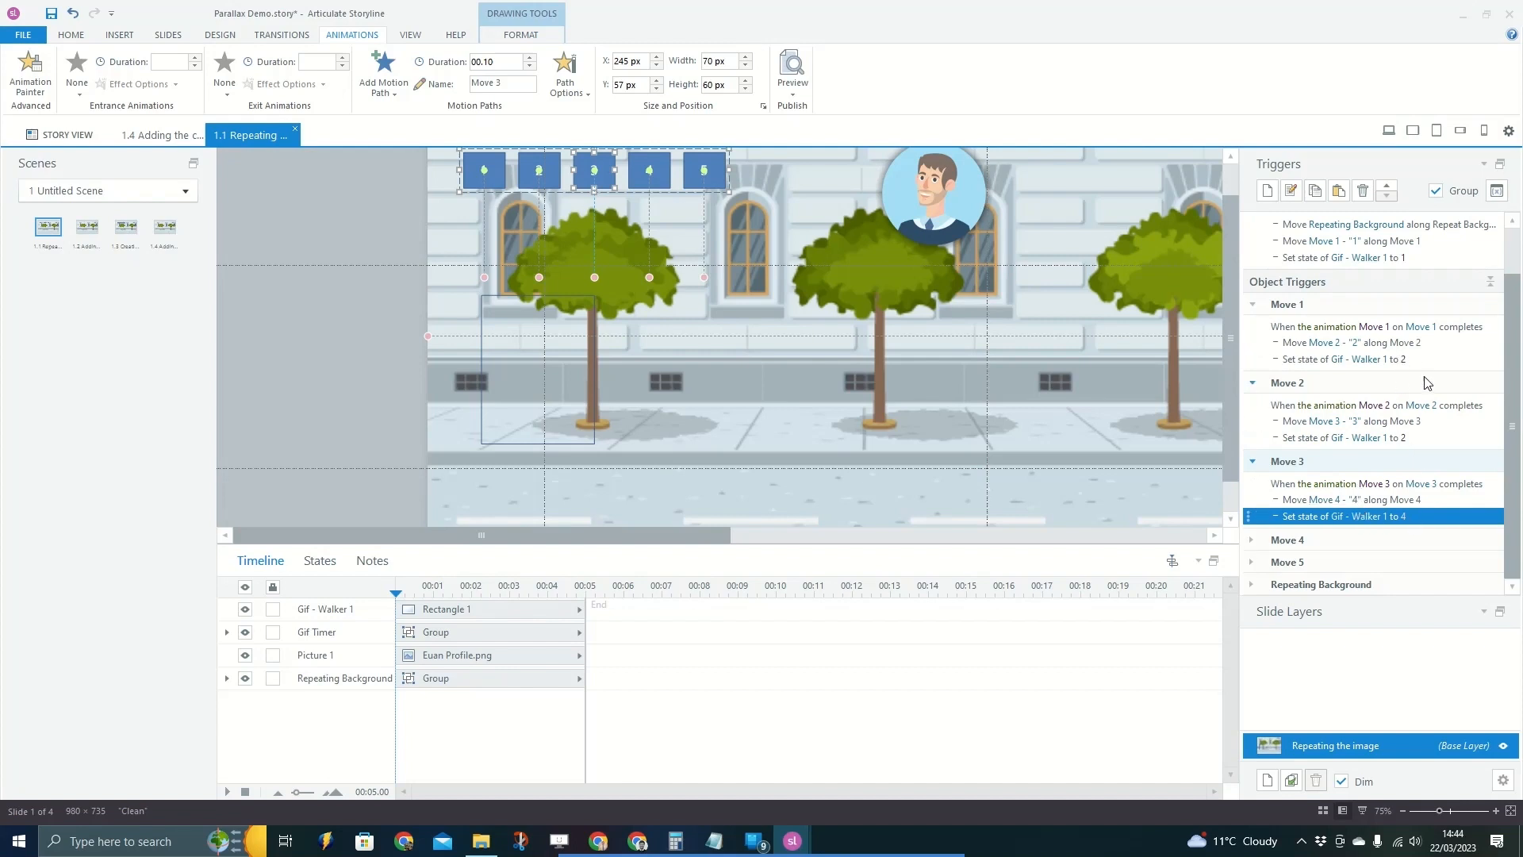
# Change the Gif - Walker 1 state set by the Move 2 completion trigger to 3.
pyautogui.scroll(2, 1428, 384)
pyautogui.scroll(-2, 1396, 423)
pyautogui.click(1405, 439)
pyautogui.click(1429, 519)
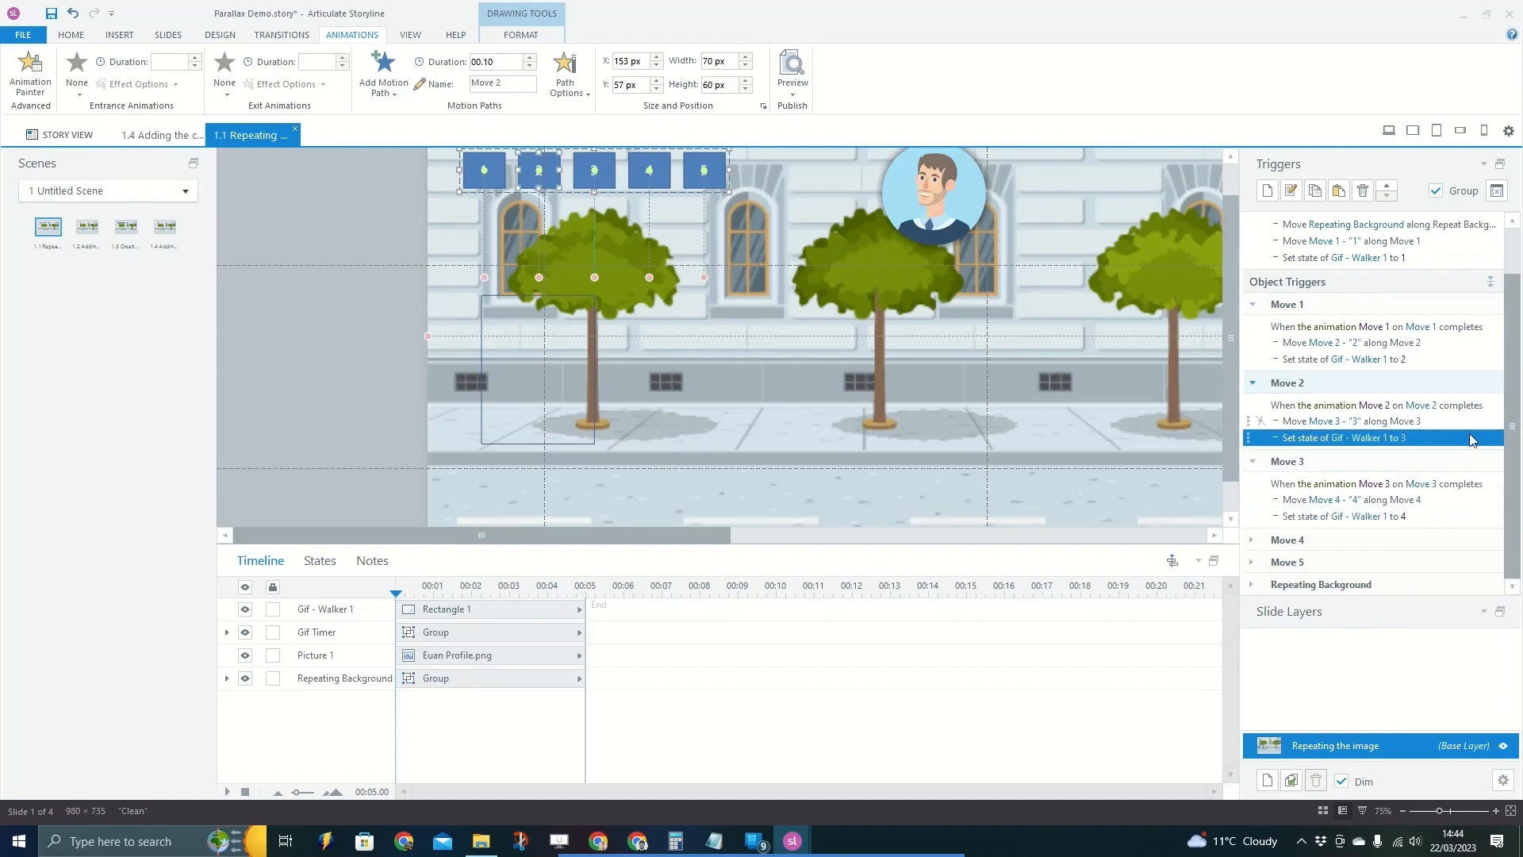
# Paste the Gif - Walker 1 state trigger under Move 4's completion event and set its state to 5.
pyautogui.click(1423, 517)
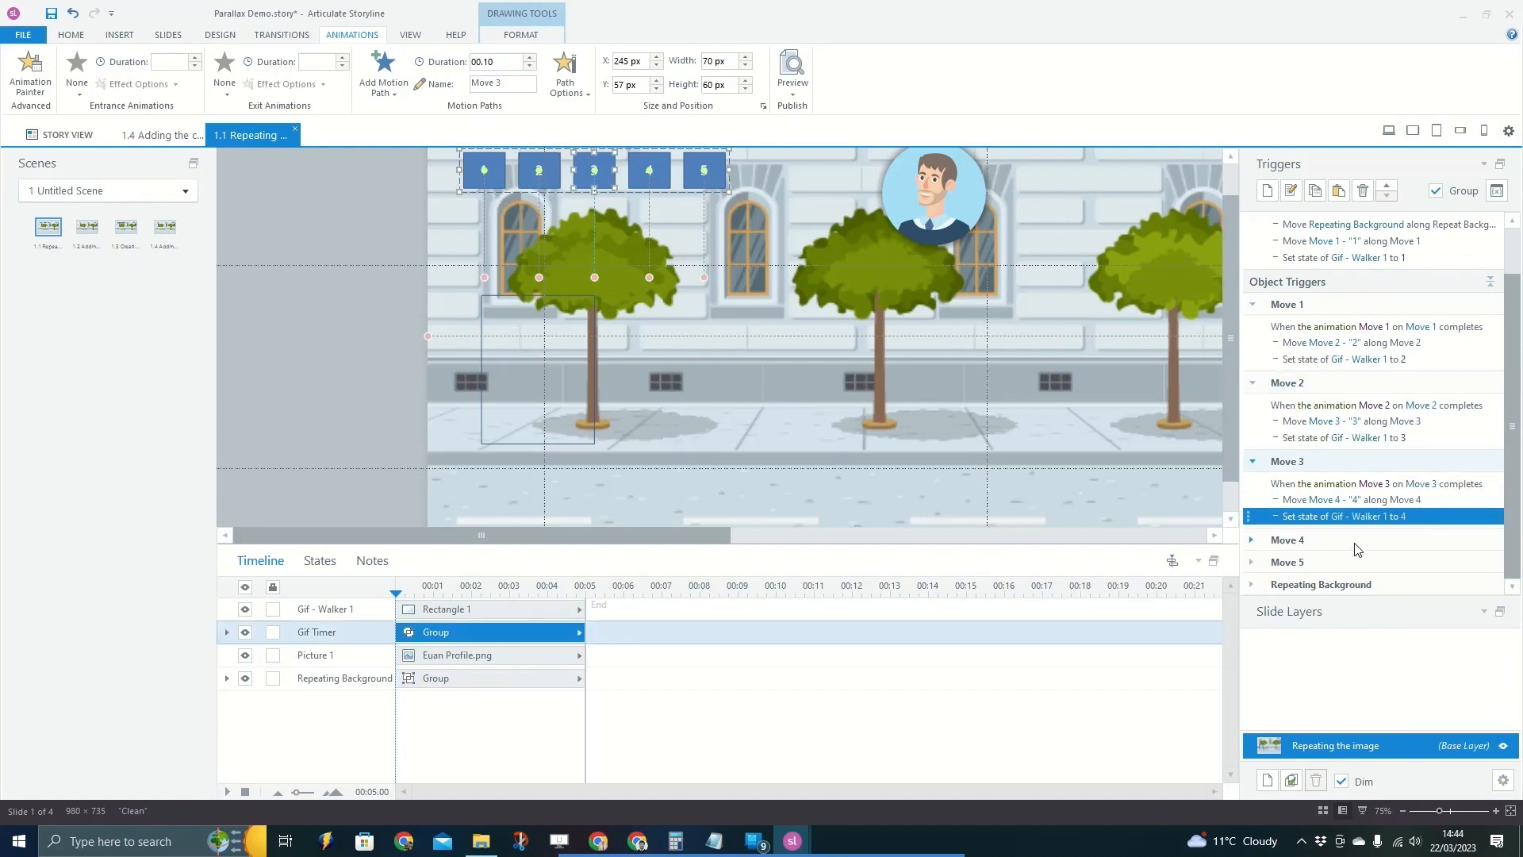
pyautogui.click(1298, 542)
pyautogui.click(1462, 539)
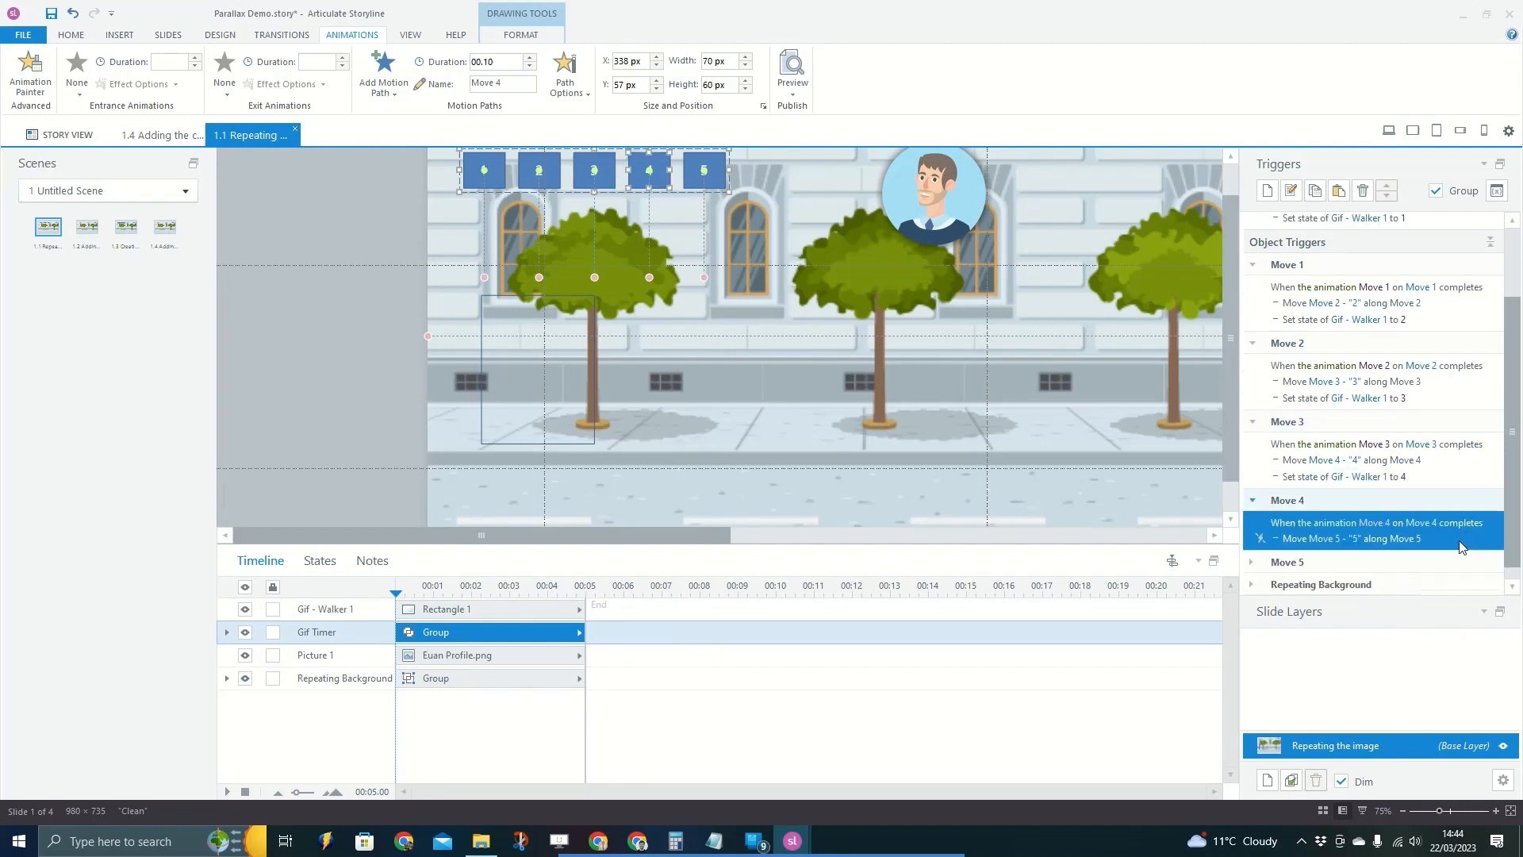
pyautogui.click(1432, 556)
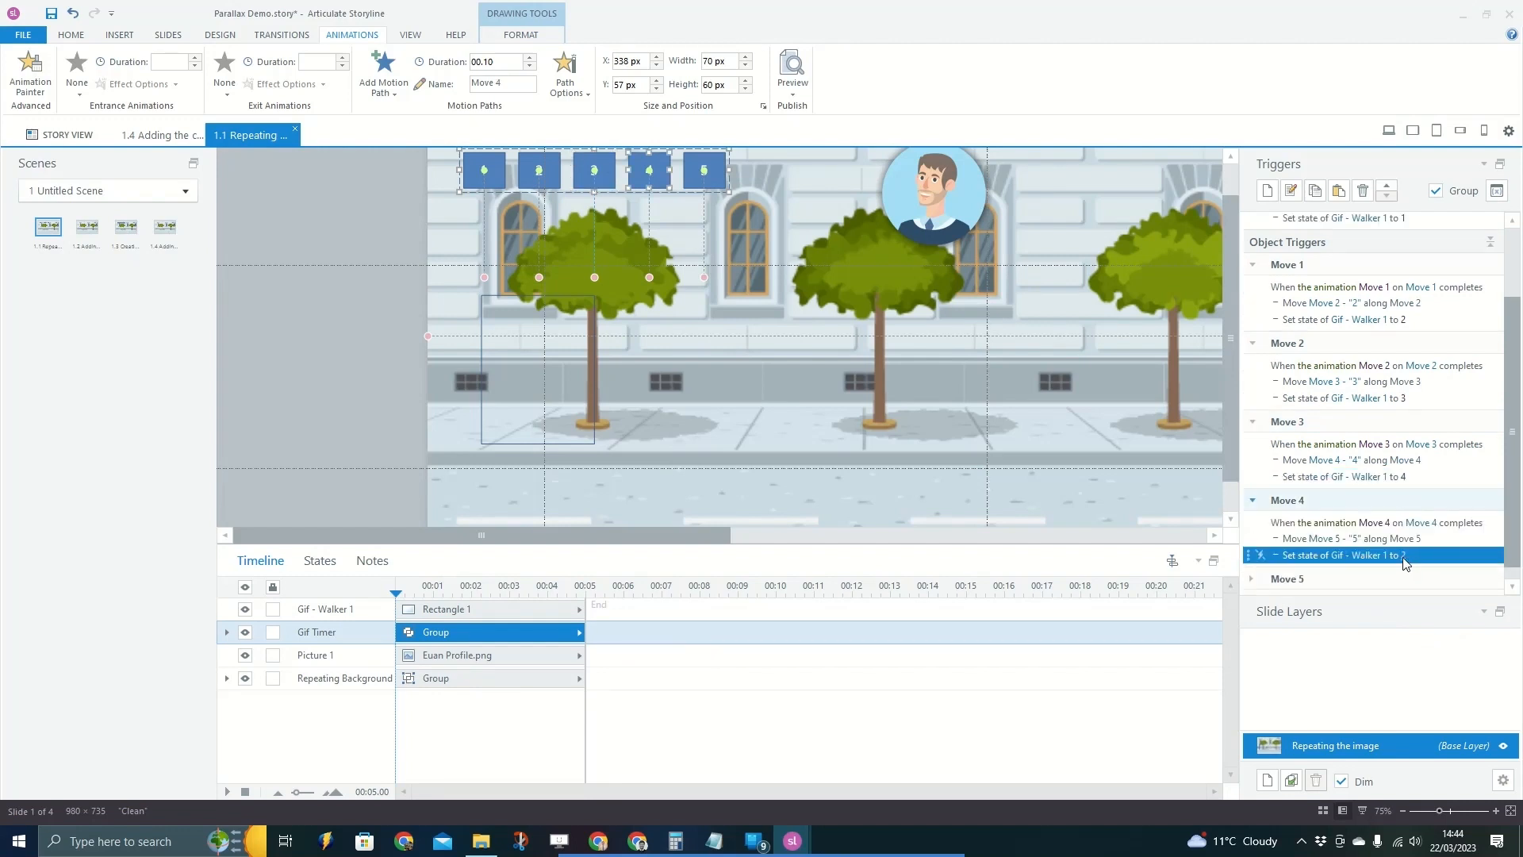
pyautogui.click(1403, 557)
pyautogui.click(1449, 521)
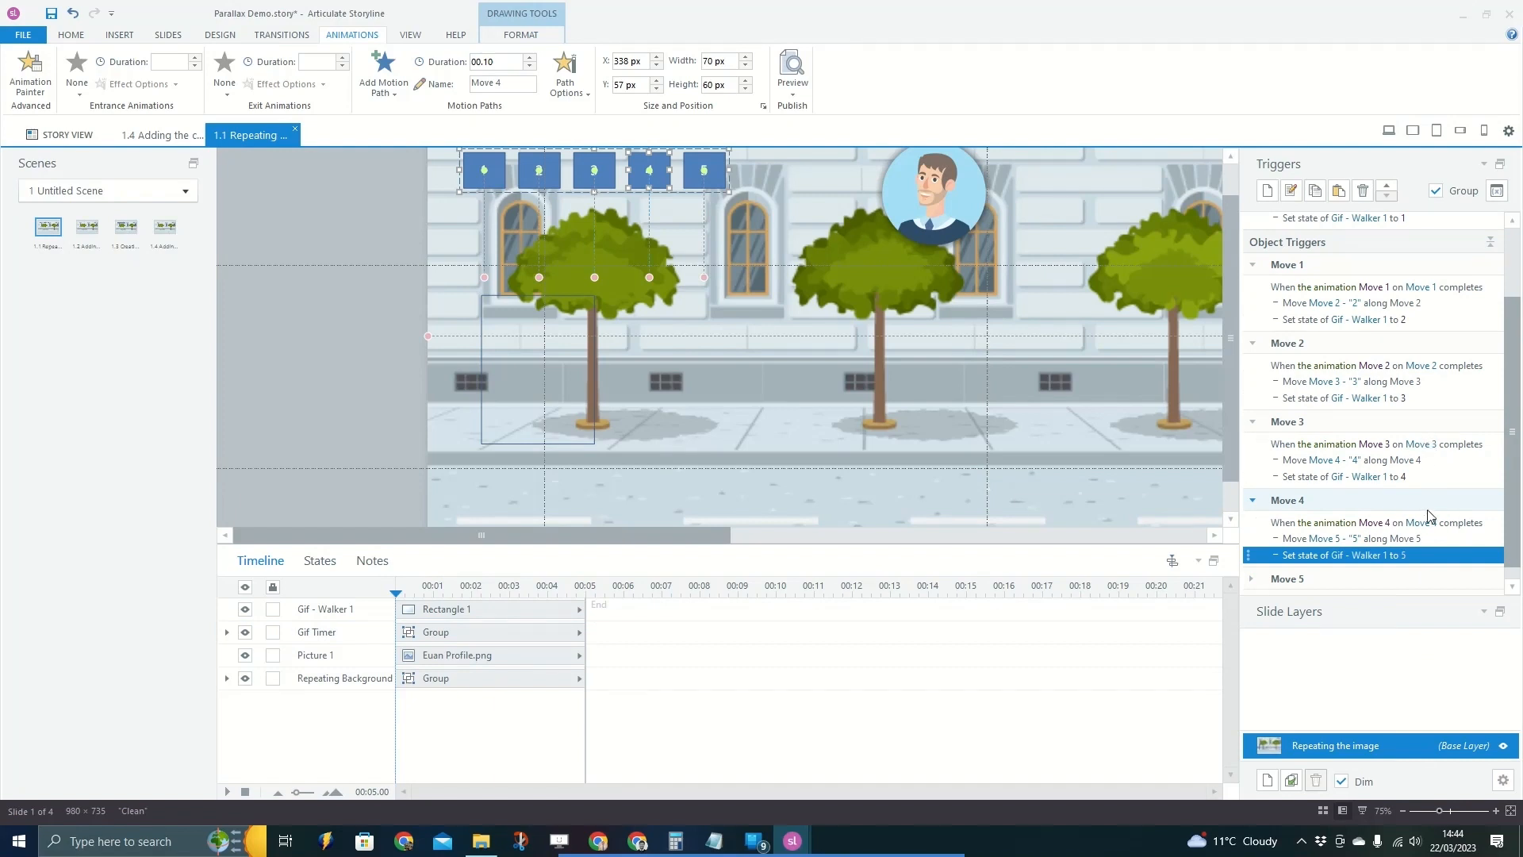
# Collapse the Move 2, Move 3 and Move 4 trigger groups.
pyautogui.scroll(-1, 1412, 525)
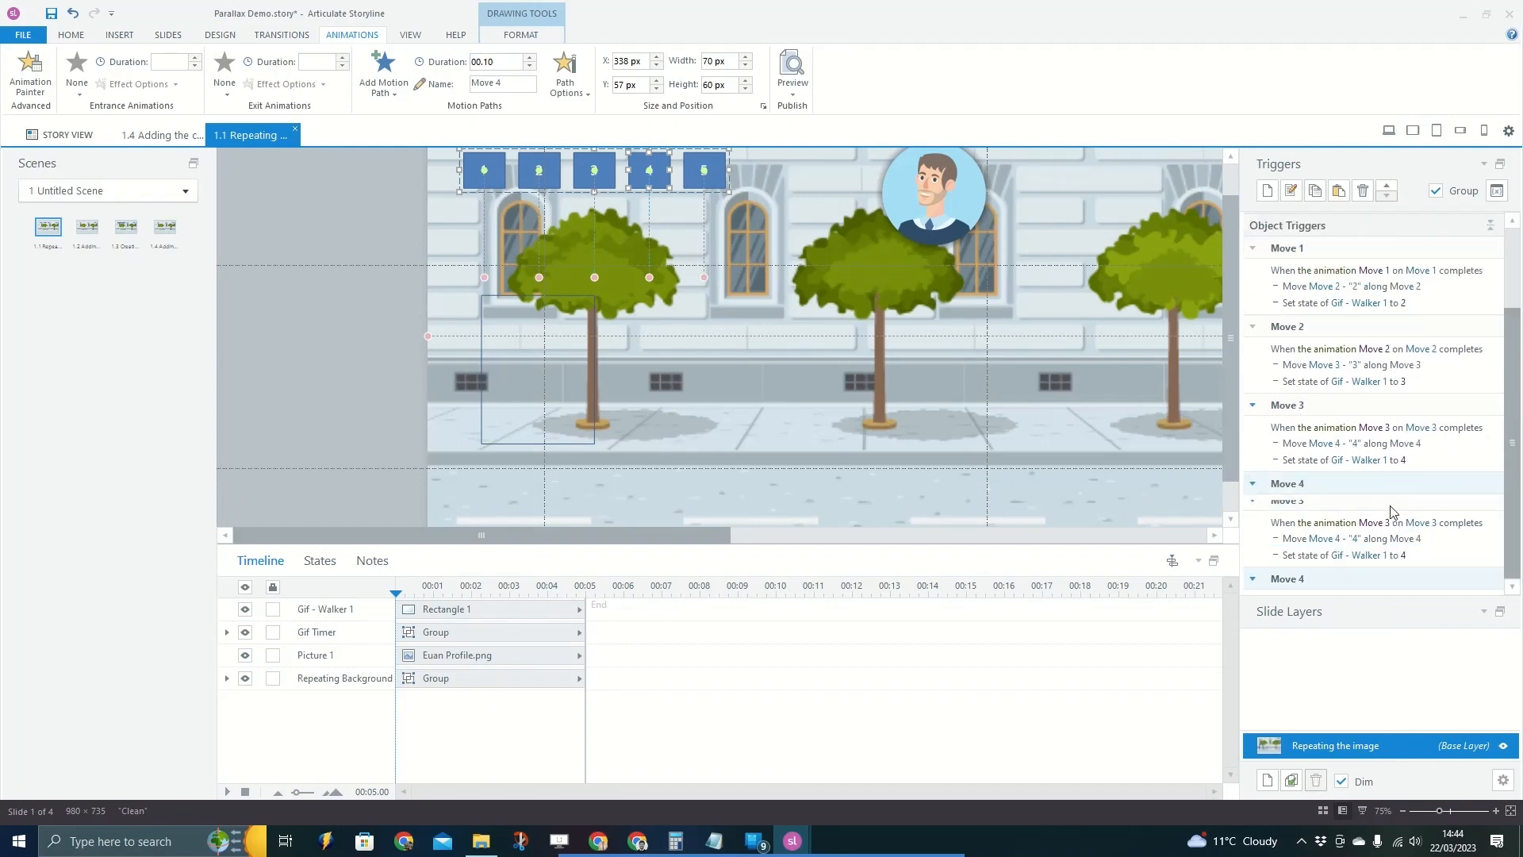
pyautogui.scroll(3, 1348, 458)
pyautogui.click(1287, 416)
pyautogui.click(1286, 442)
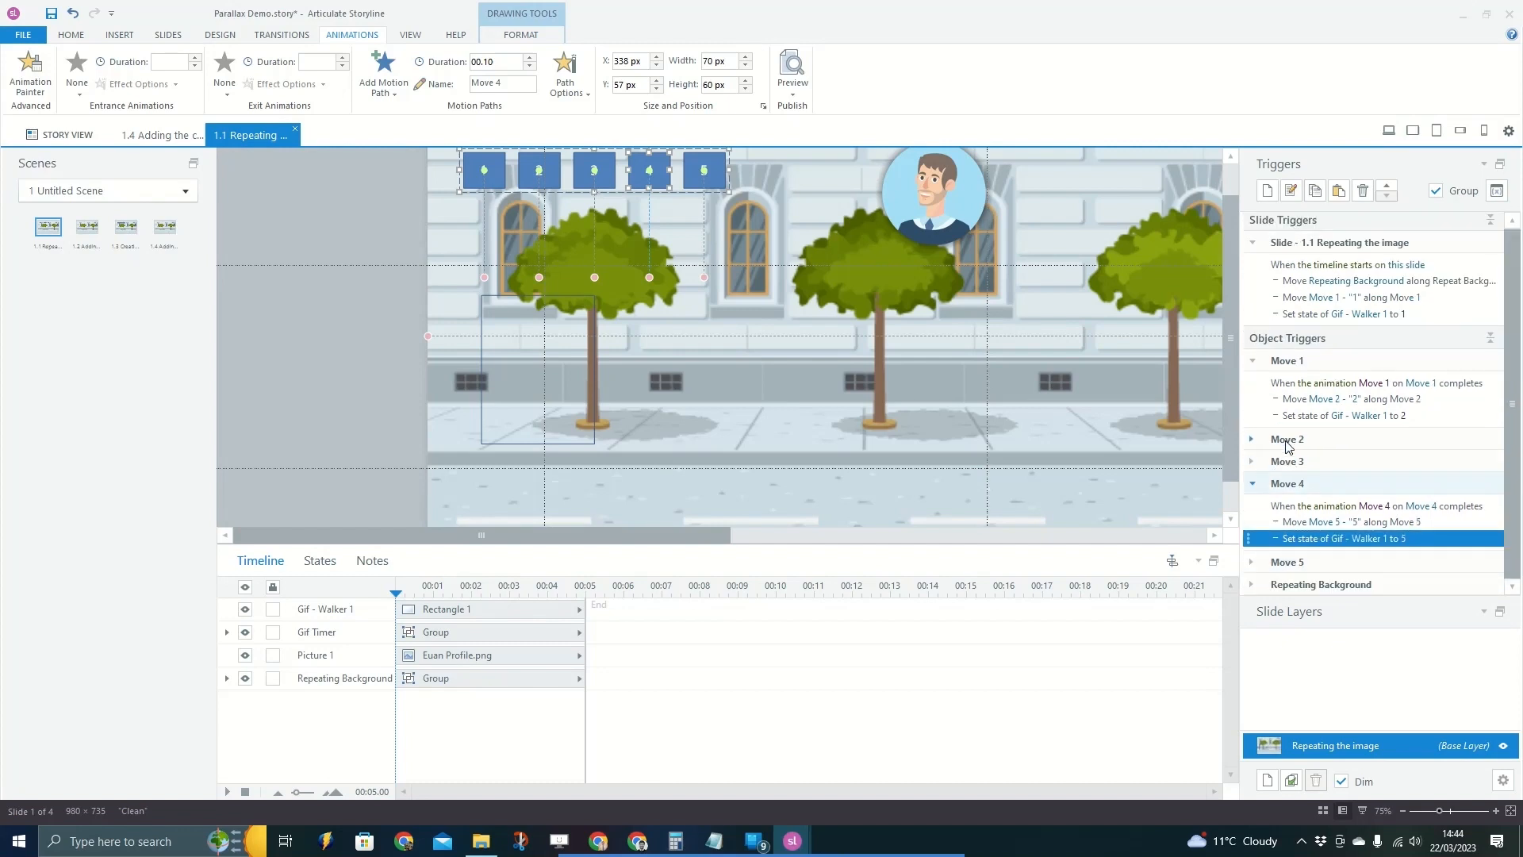
pyautogui.click(1288, 484)
# Paste the Gif - Walker 1 state trigger under Move 5's completion event and choose the state it sets.
pyautogui.click(1295, 512)
pyautogui.click(1463, 561)
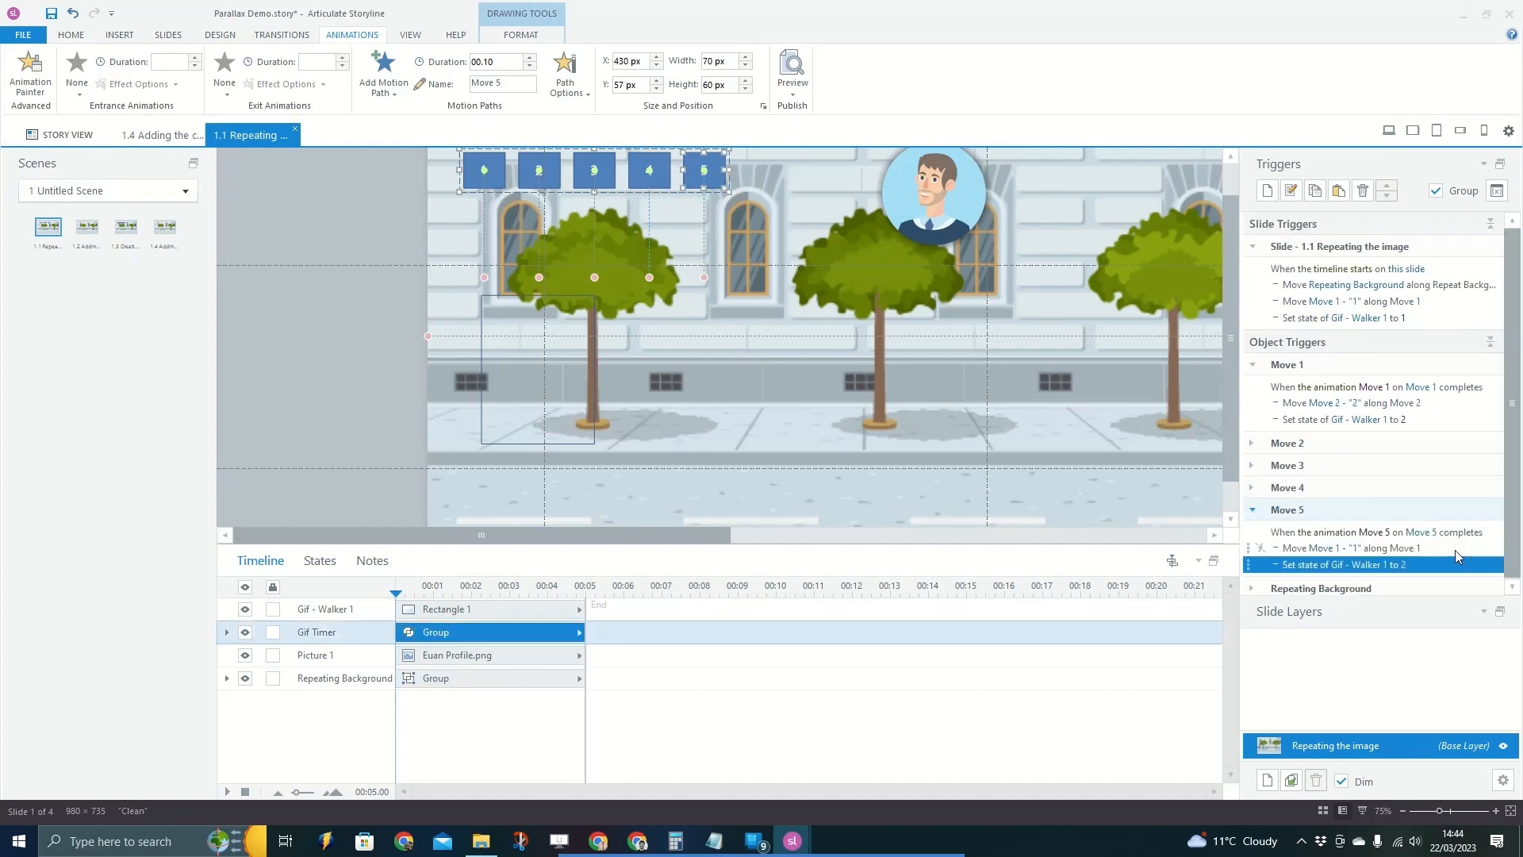
pyautogui.click(1405, 568)
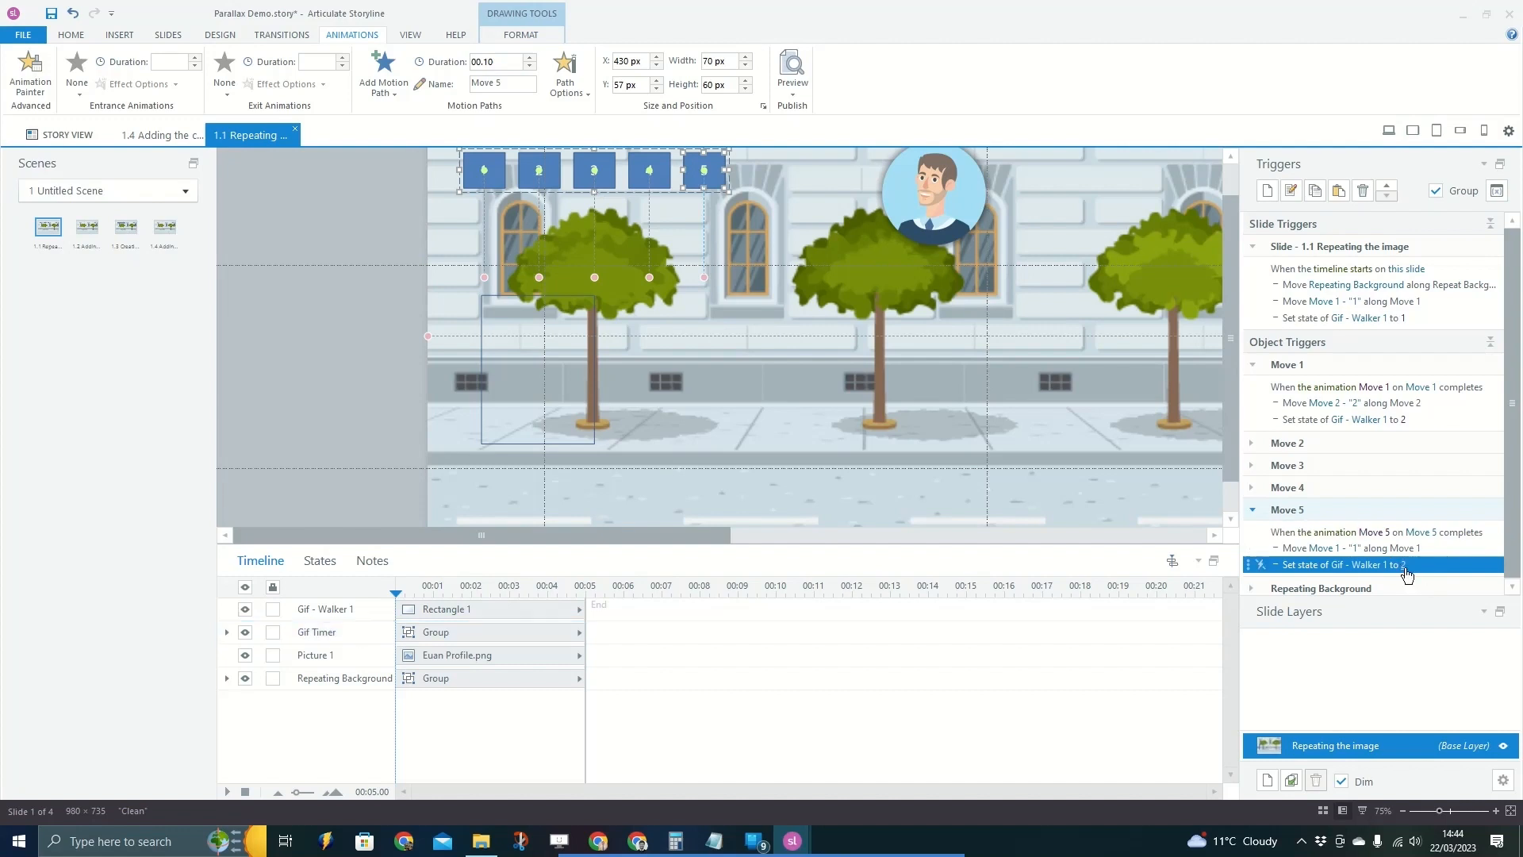
pyautogui.click(1405, 568)
pyautogui.click(1420, 500)
# Collapse the Move 5 and Move 1 trigger groups and preview the slide's walking animation before returning to editing.
pyautogui.click(1295, 512)
pyautogui.click(352, 354)
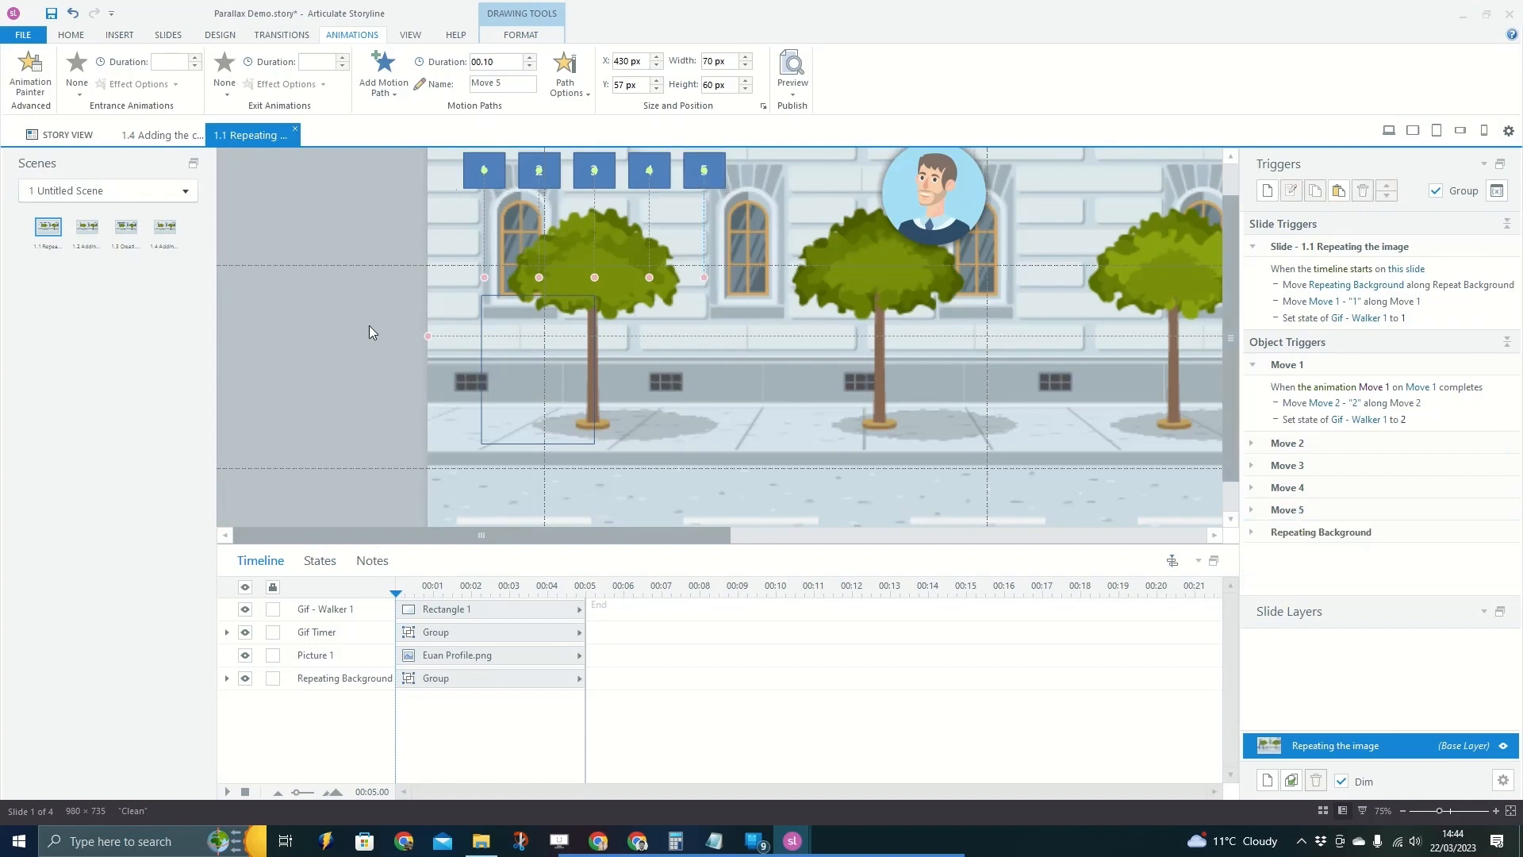
pyautogui.click(1278, 368)
pyautogui.click(792, 84)
pyautogui.click(757, 111)
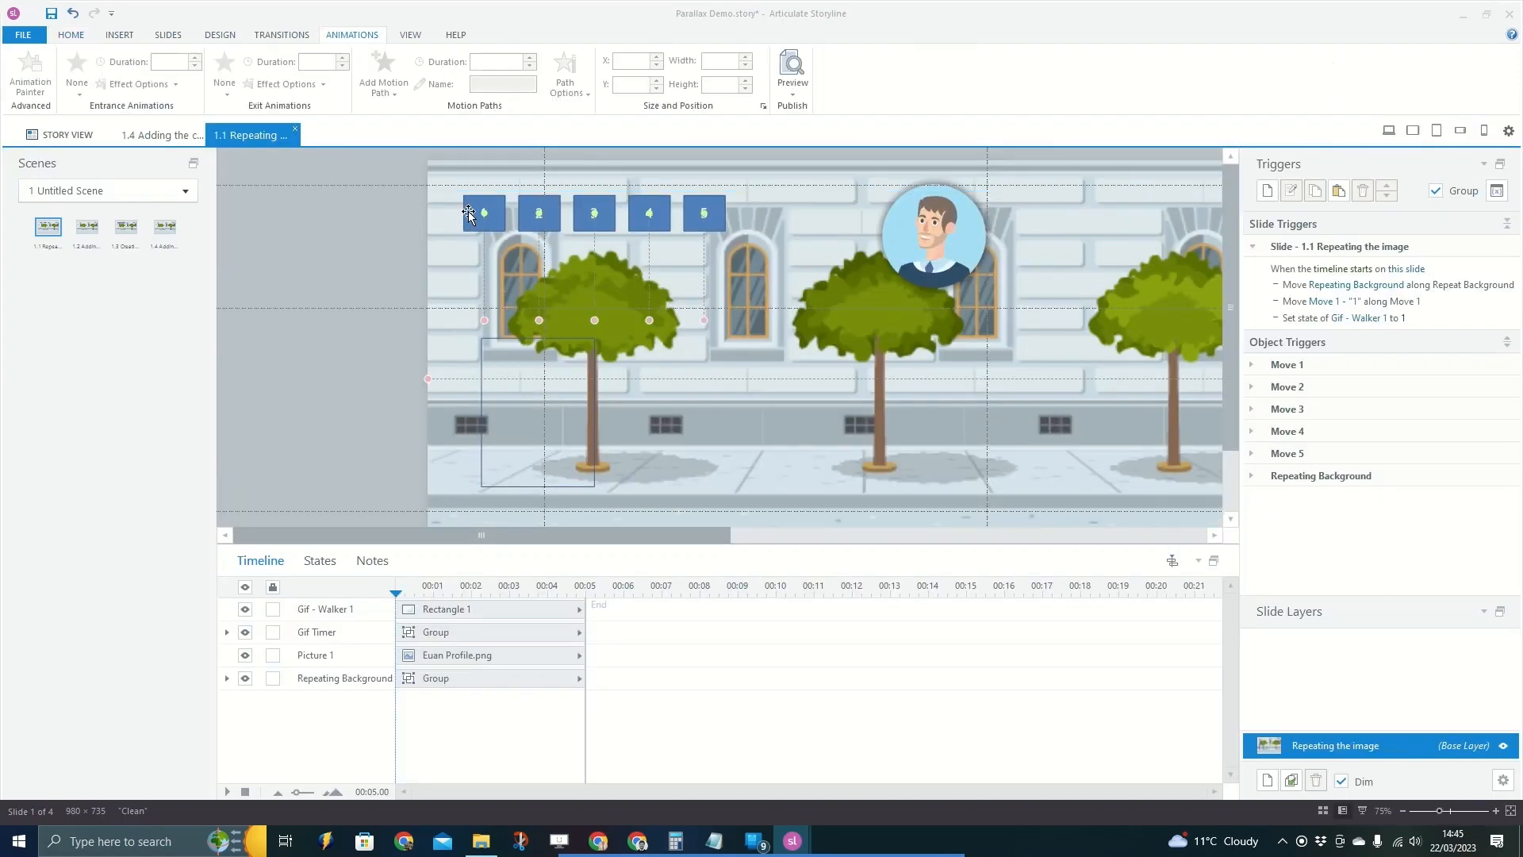
# Move the Gif Timer group off the slide beyond its left edge, to about X -460 px and Y 7 px.
pyautogui.click(468, 212)
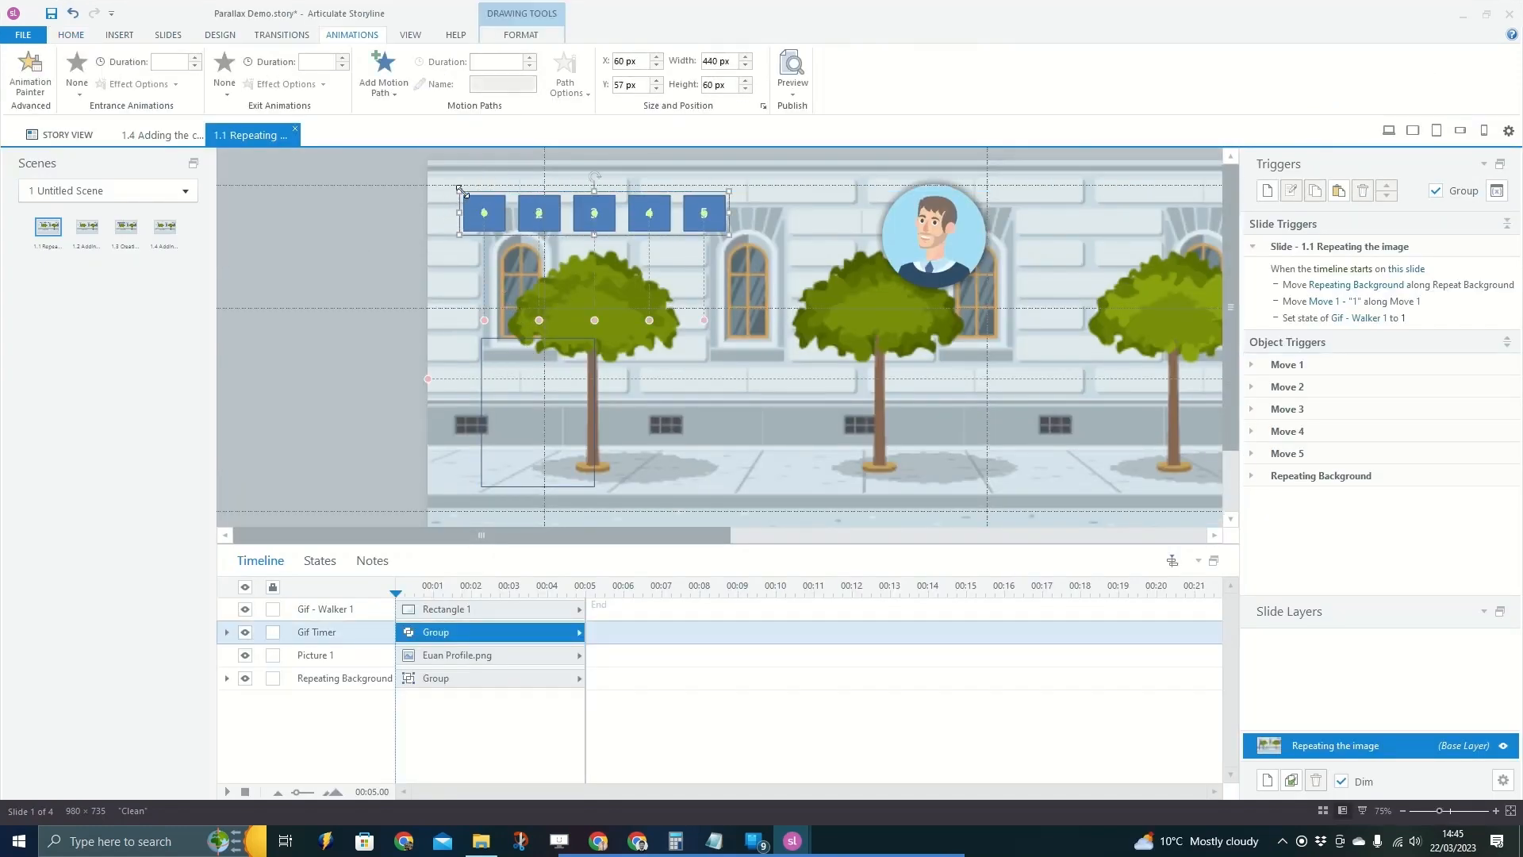
pyautogui.moveTo(483, 191); pyautogui.dragTo(202, 202)
pyautogui.moveTo(383, 231); pyautogui.dragTo(383, 213)
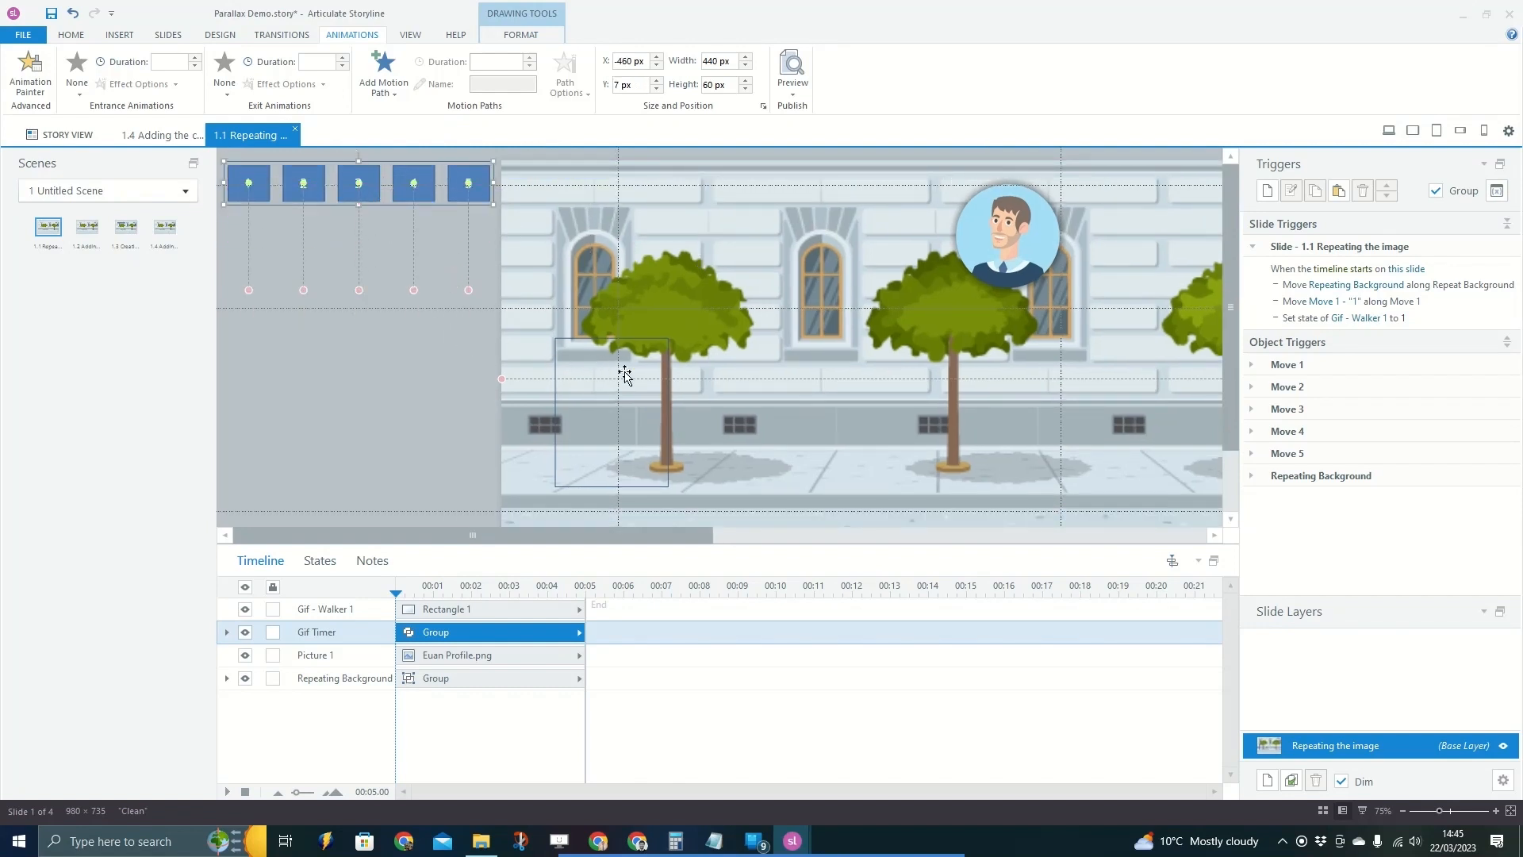
# Remove the shape outline from the Gif - Walker 1 rectangle in its Normal state.
pyautogui.click(595, 342)
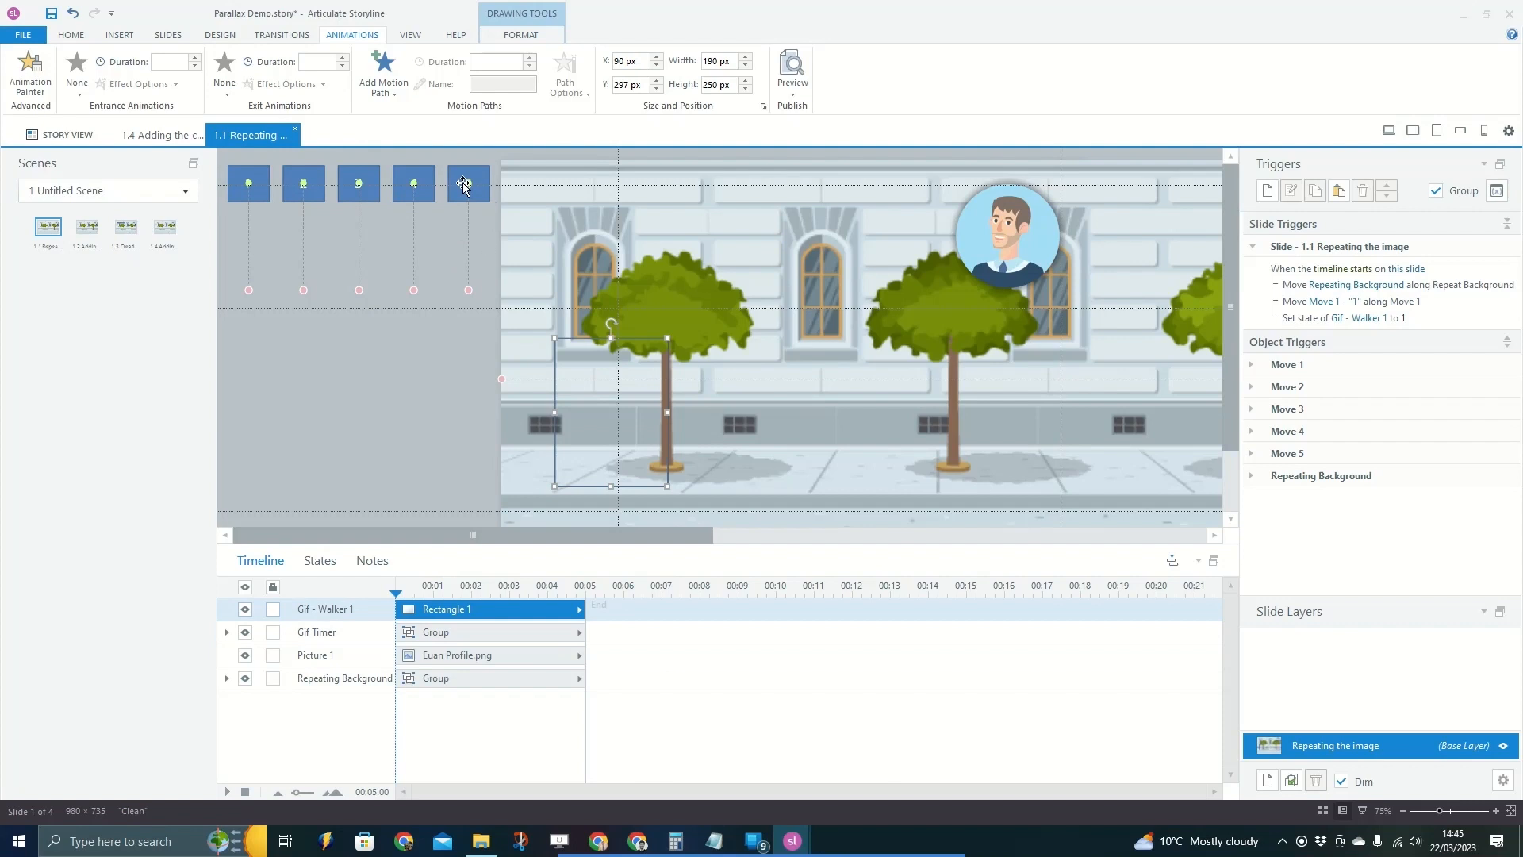
pyautogui.click(528, 38)
pyautogui.click(716, 72)
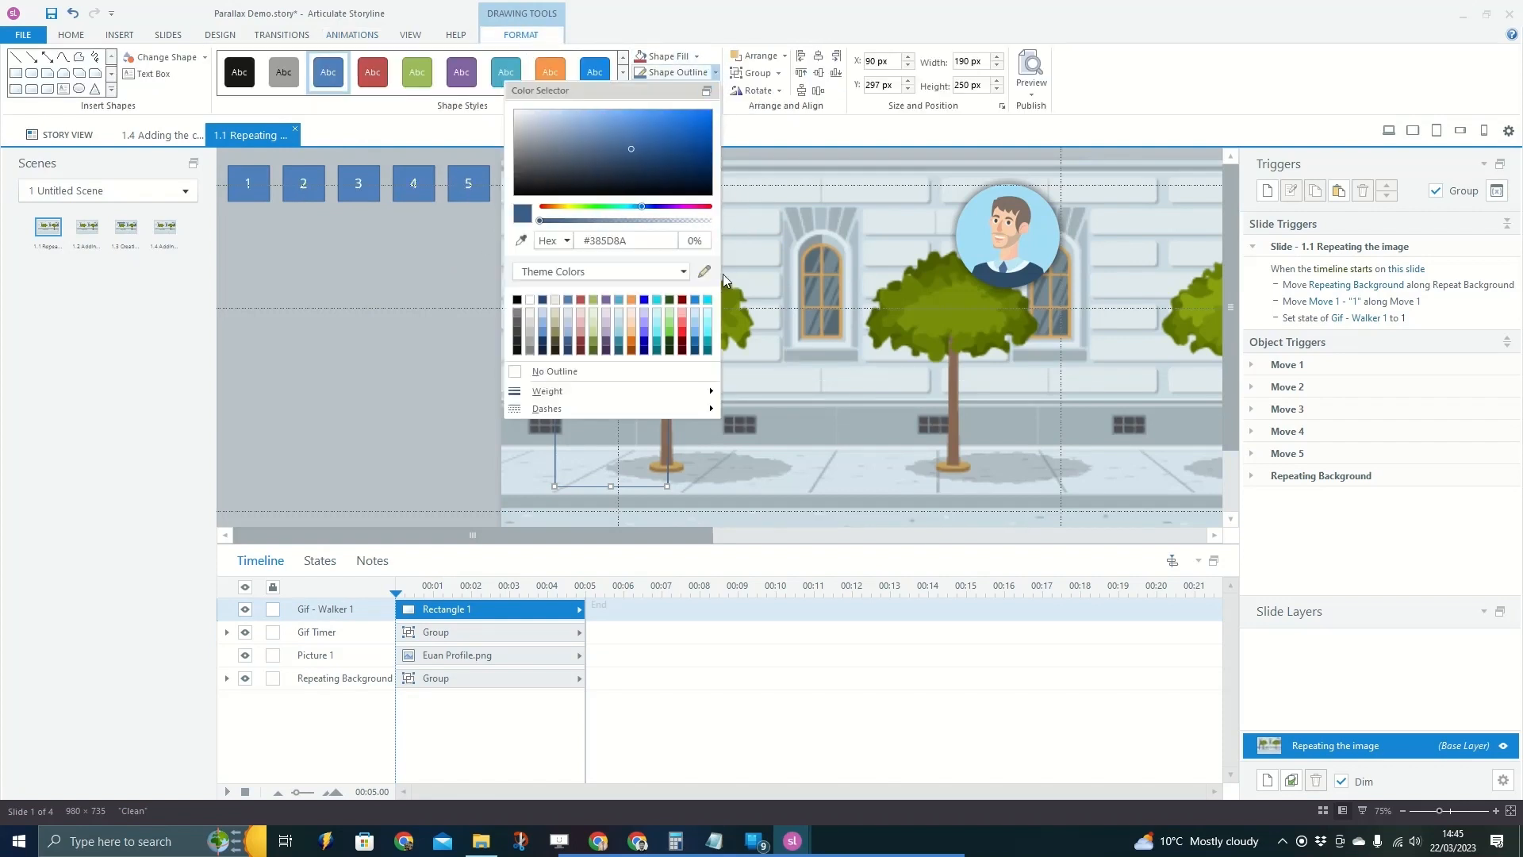
pyautogui.click(587, 371)
pyautogui.click(402, 435)
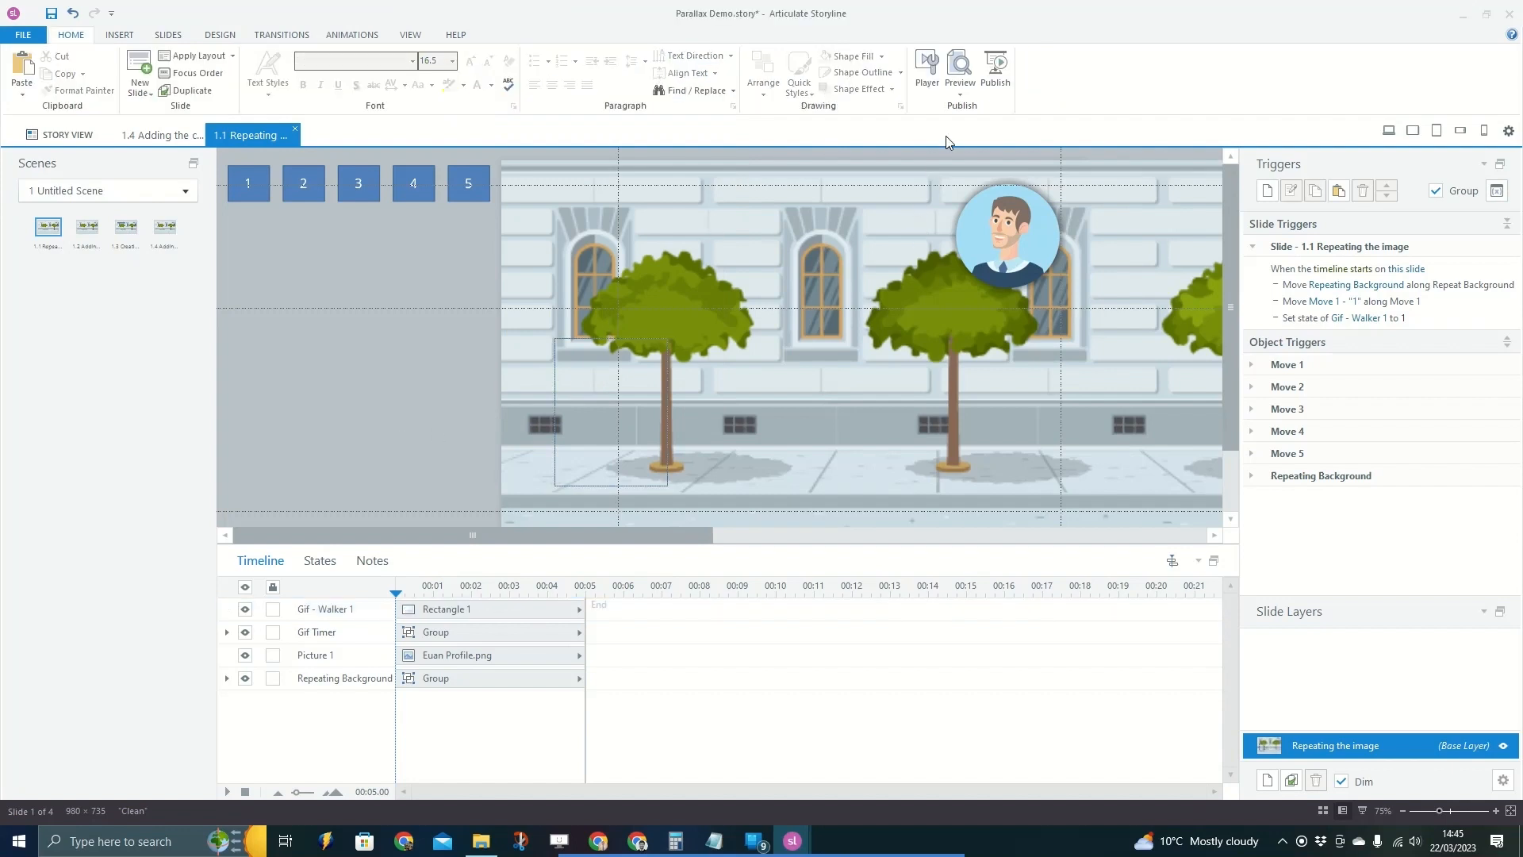
# Preview this slide to check the walker's outline during the animation, and return to editing.
pyautogui.click(960, 93)
pyautogui.click(916, 111)
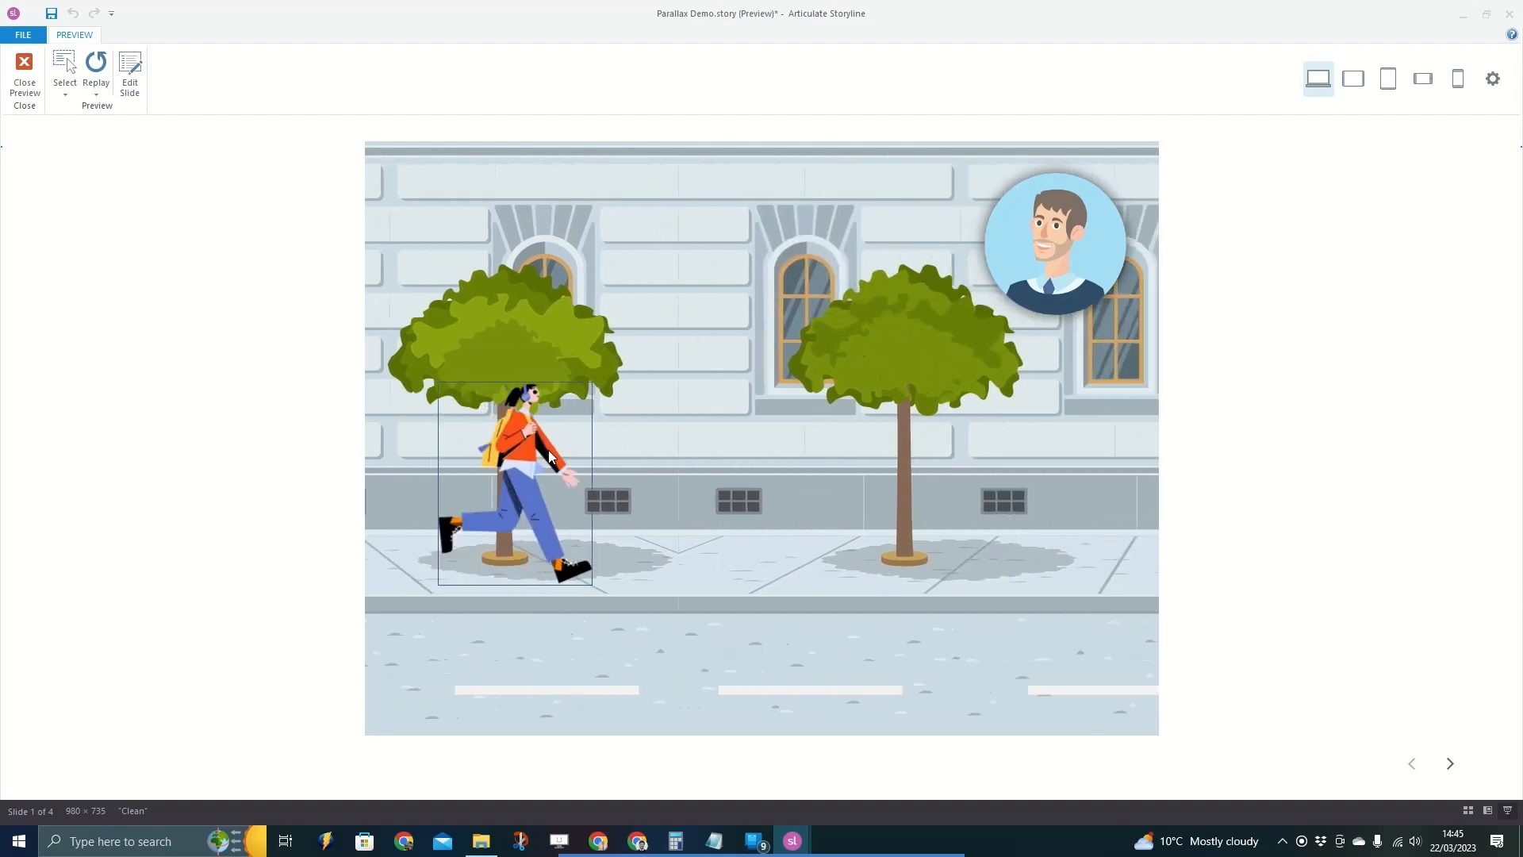
pyautogui.press('Escape')
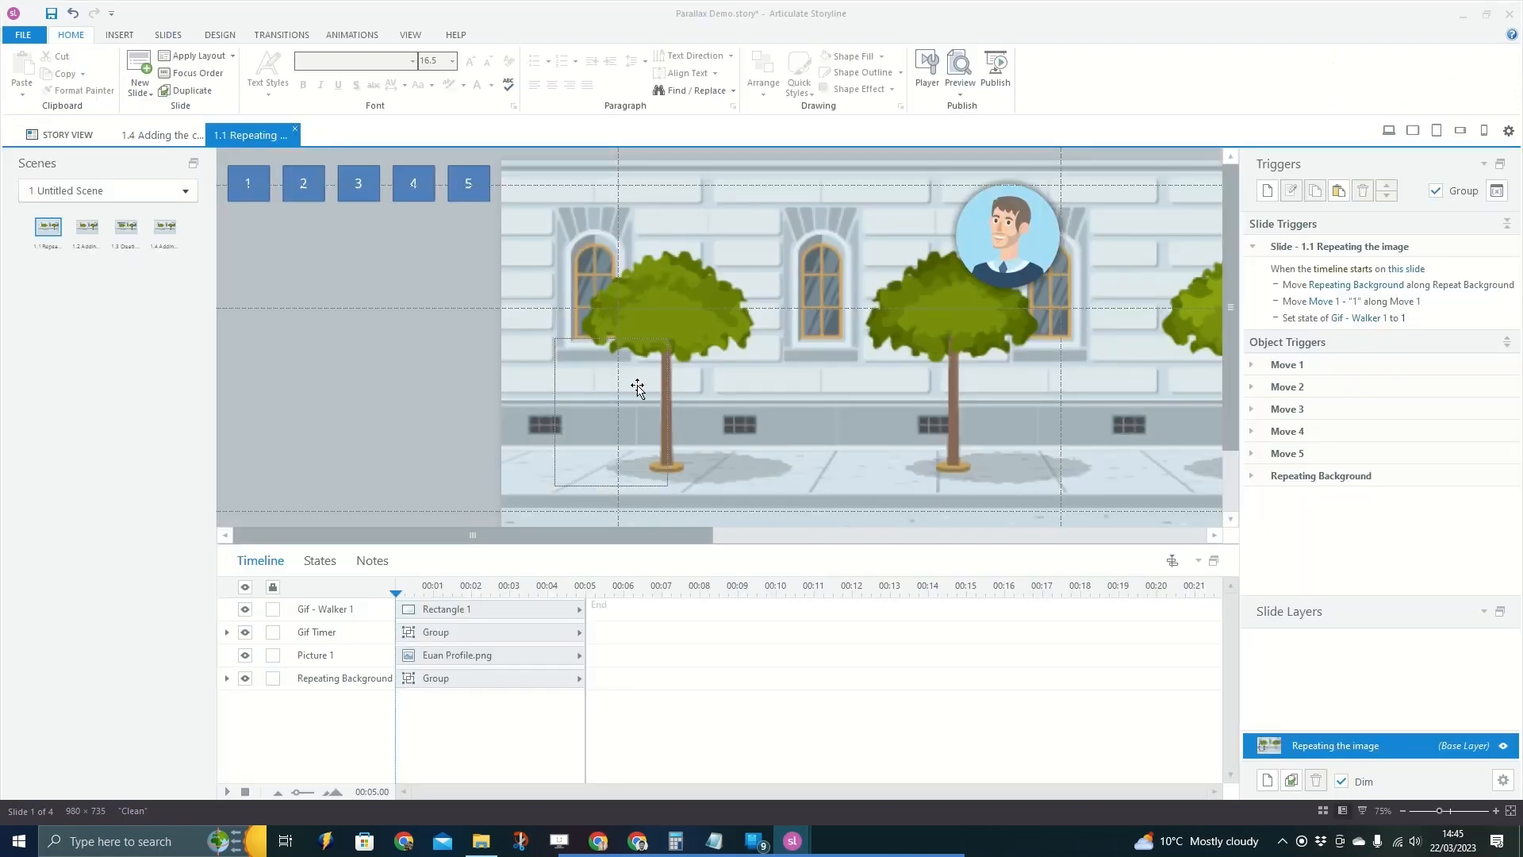
# Open the states of Gif - Walker 1 for editing and set state 1 to No Outline.
pyautogui.click(558, 460)
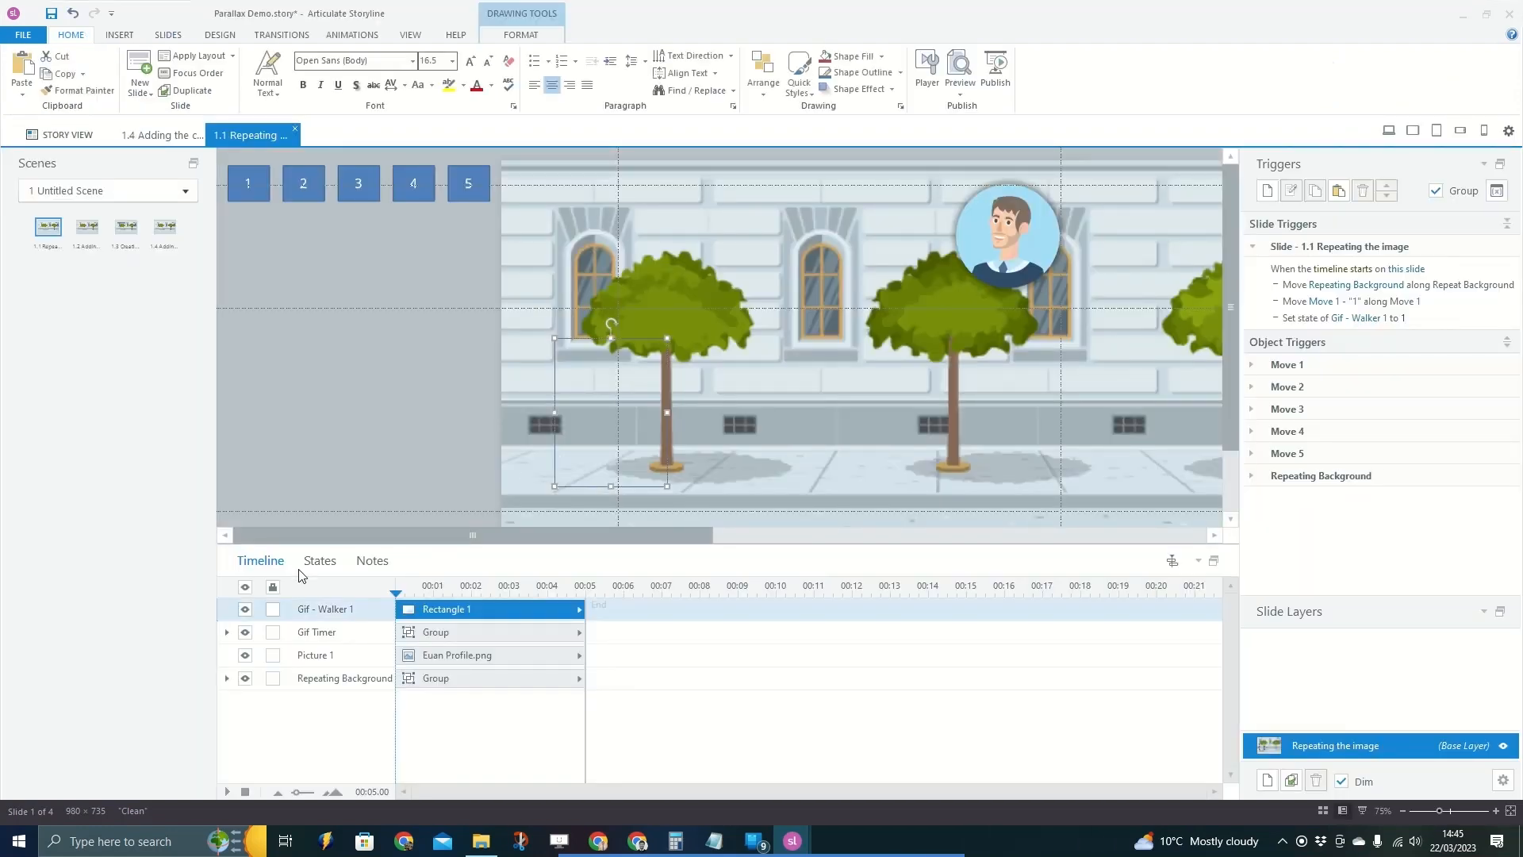
pyautogui.click(320, 557)
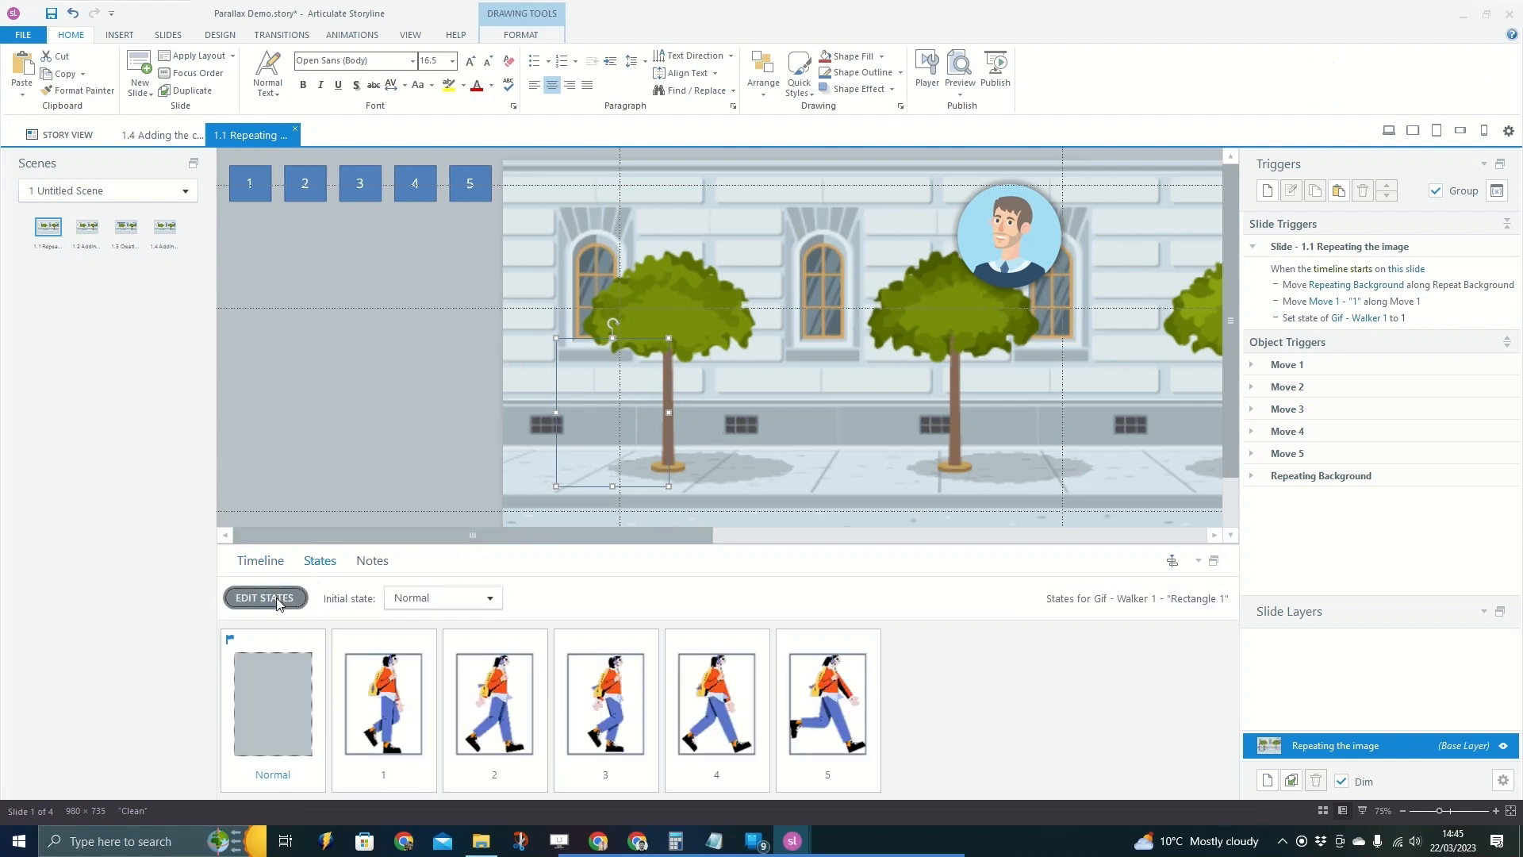
pyautogui.click(264, 597)
pyautogui.moveTo(389, 659); pyautogui.dragTo(389, 656)
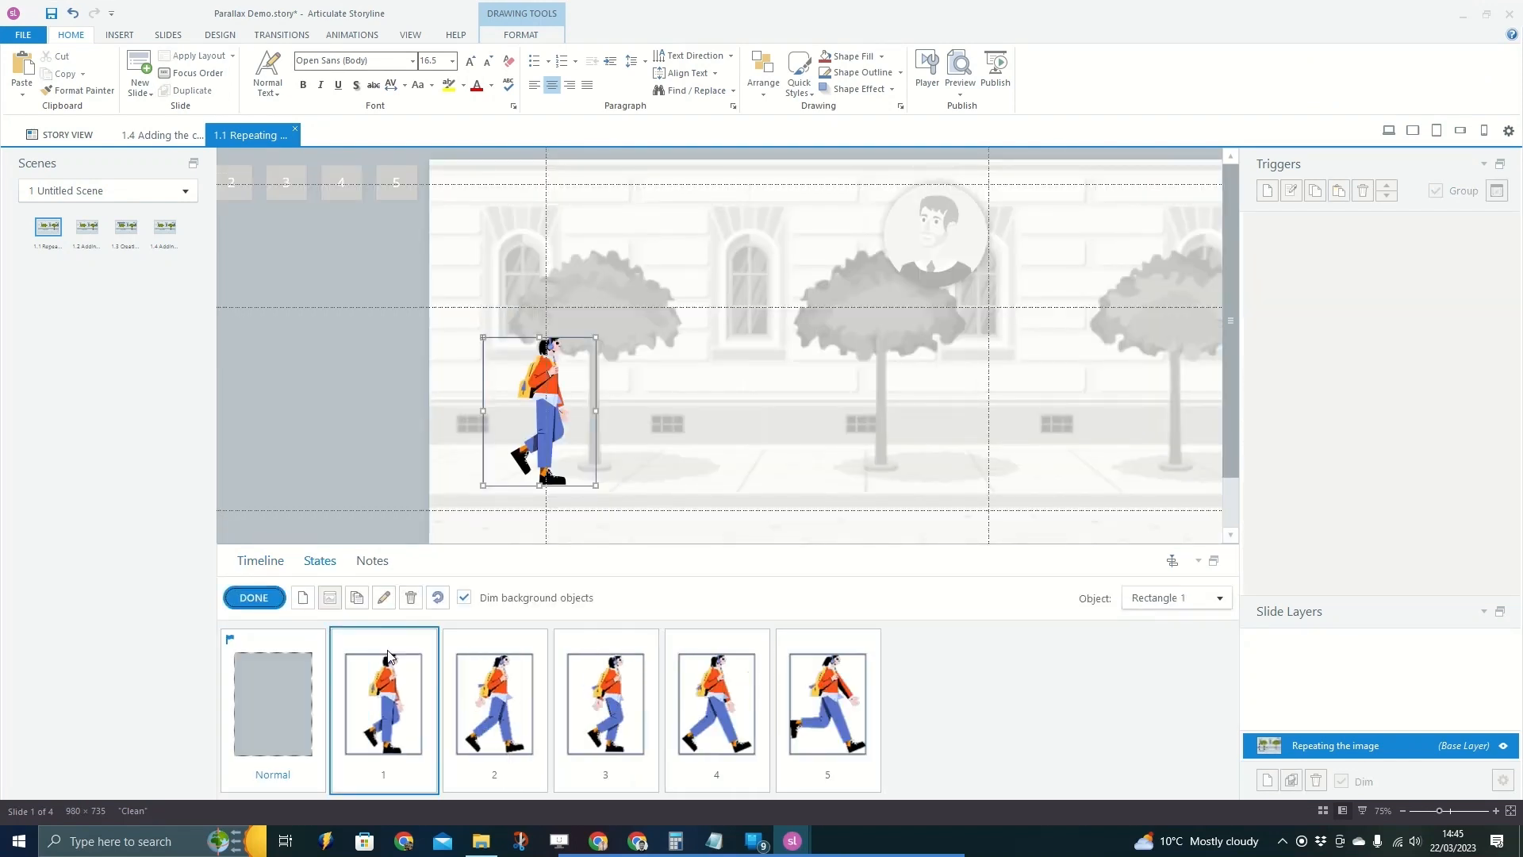
pyautogui.click(520, 34)
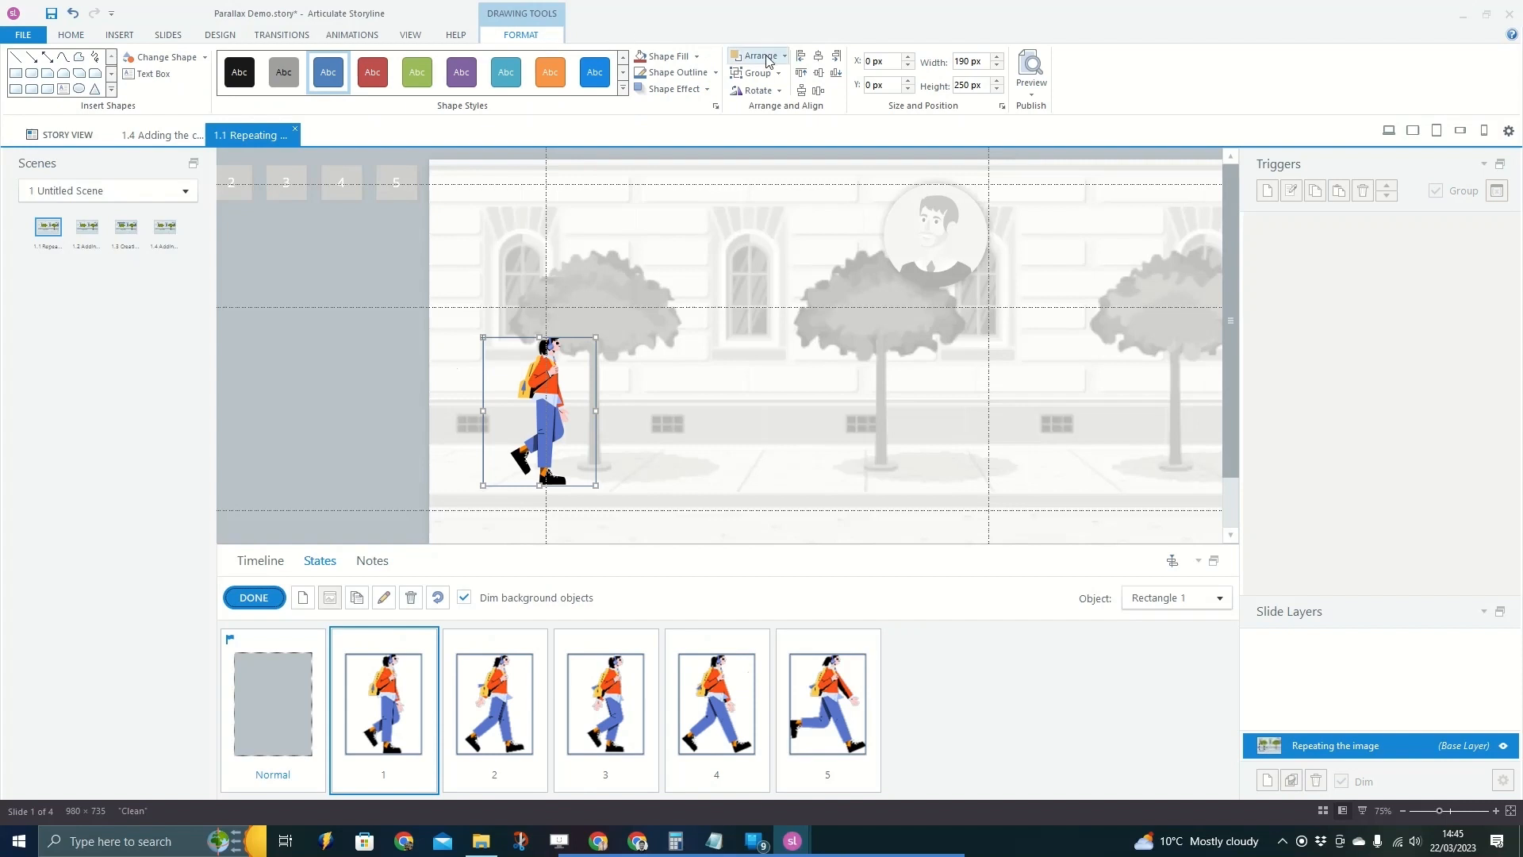
pyautogui.click(716, 73)
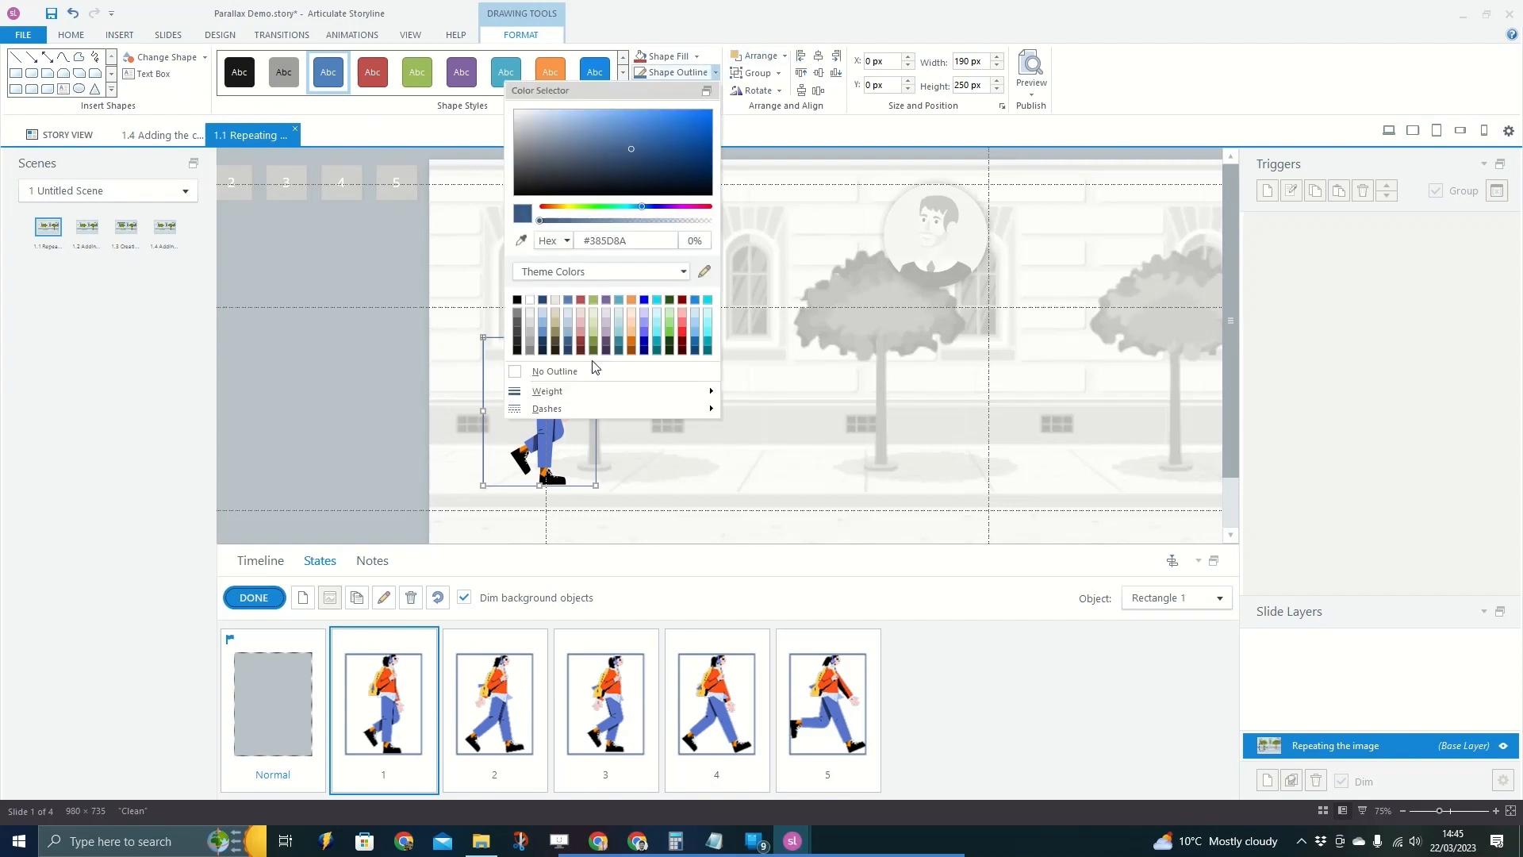
pyautogui.click(558, 372)
# Set the walker rectangle to No Outline in states 2, 3, 4 and 5, and finish editing the states.
pyautogui.click(490, 687)
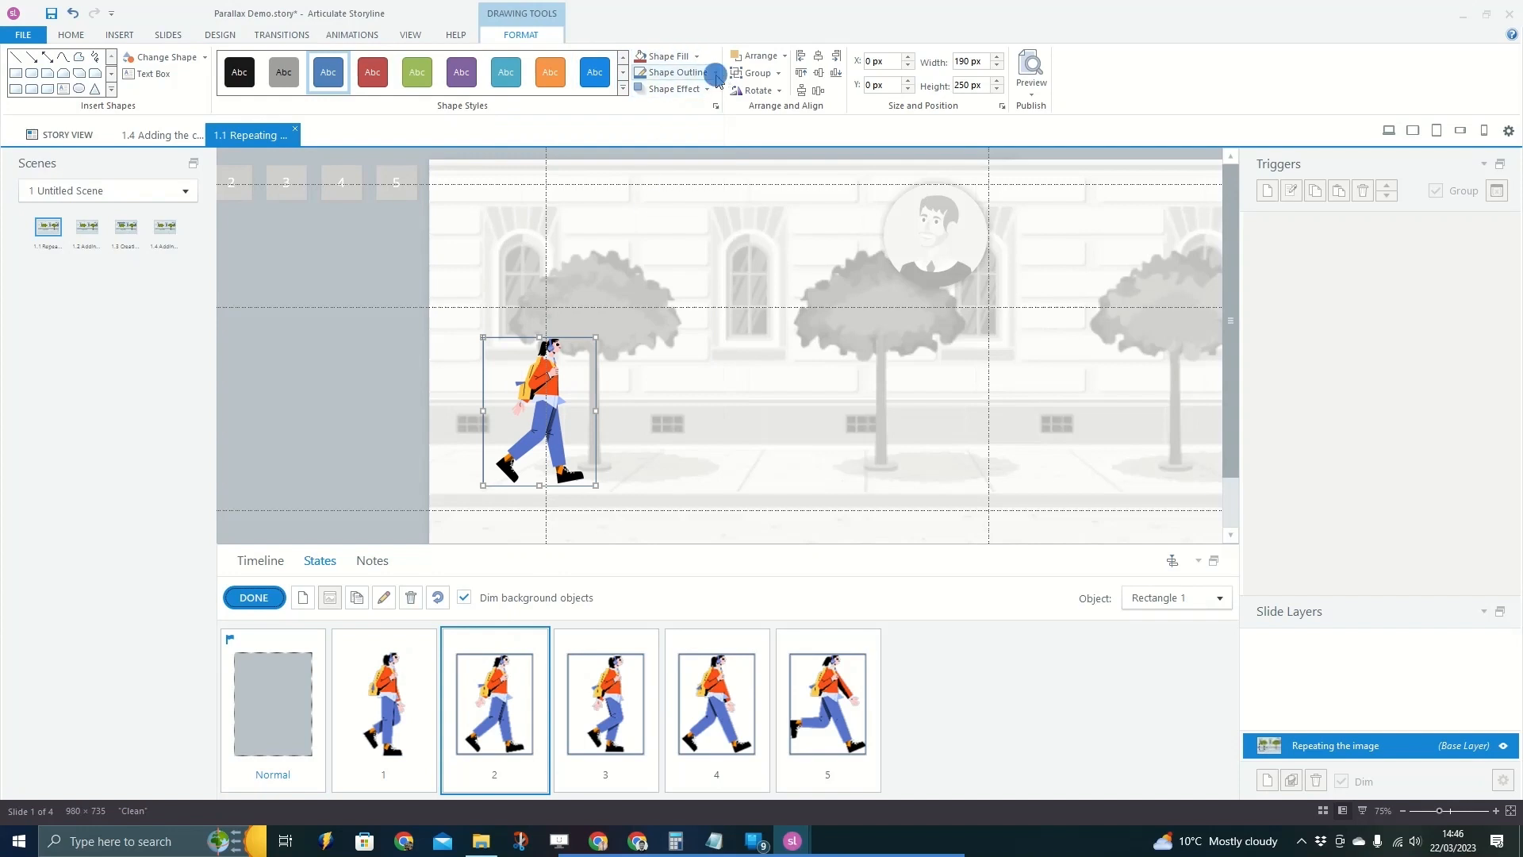
pyautogui.click(716, 73)
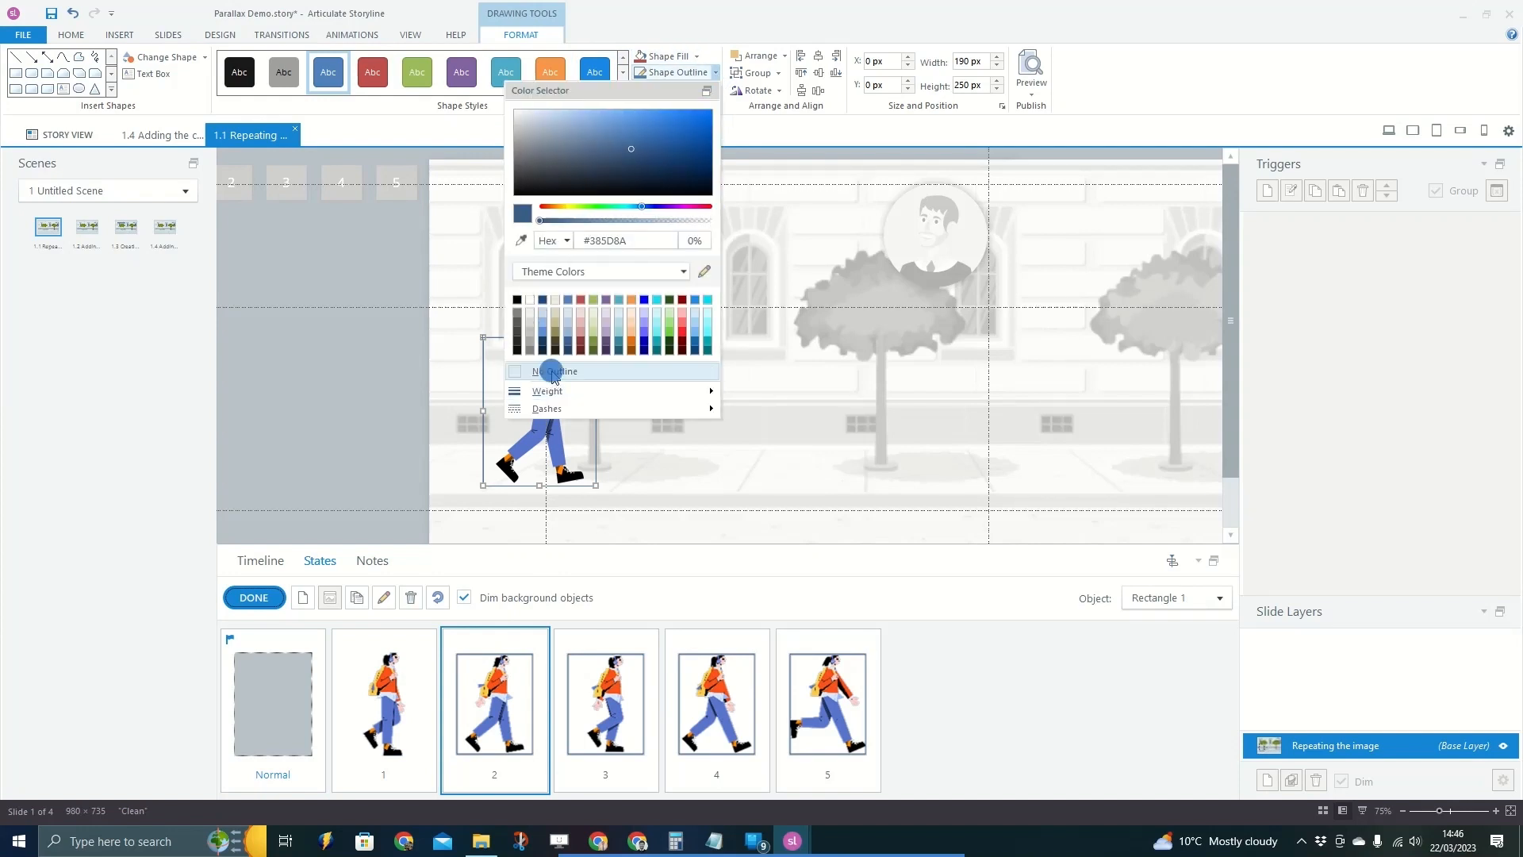
pyautogui.click(554, 372)
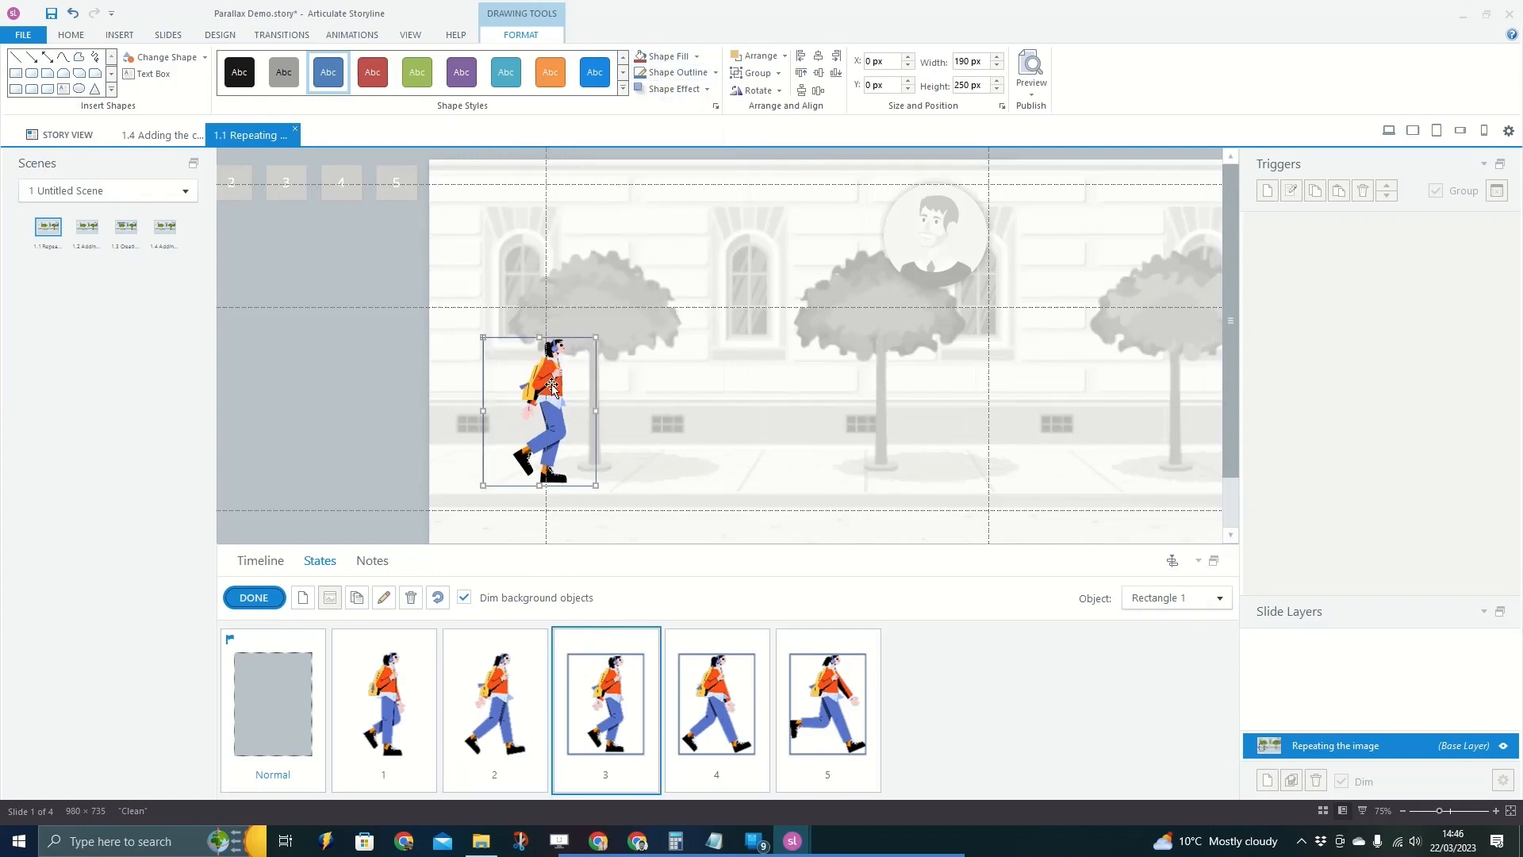
pyautogui.click(717, 73)
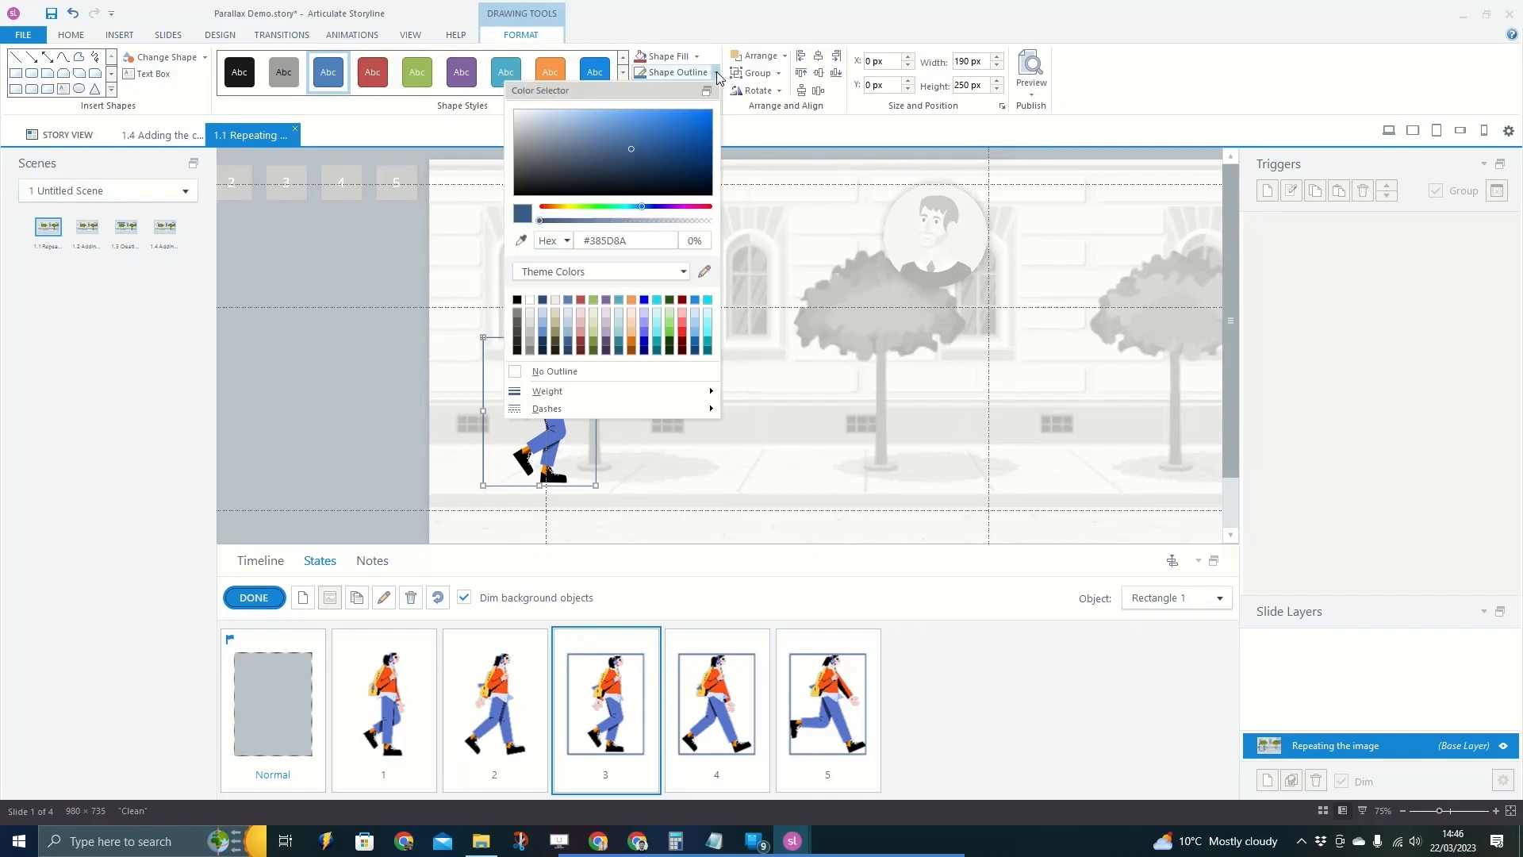
pyautogui.click(521, 371)
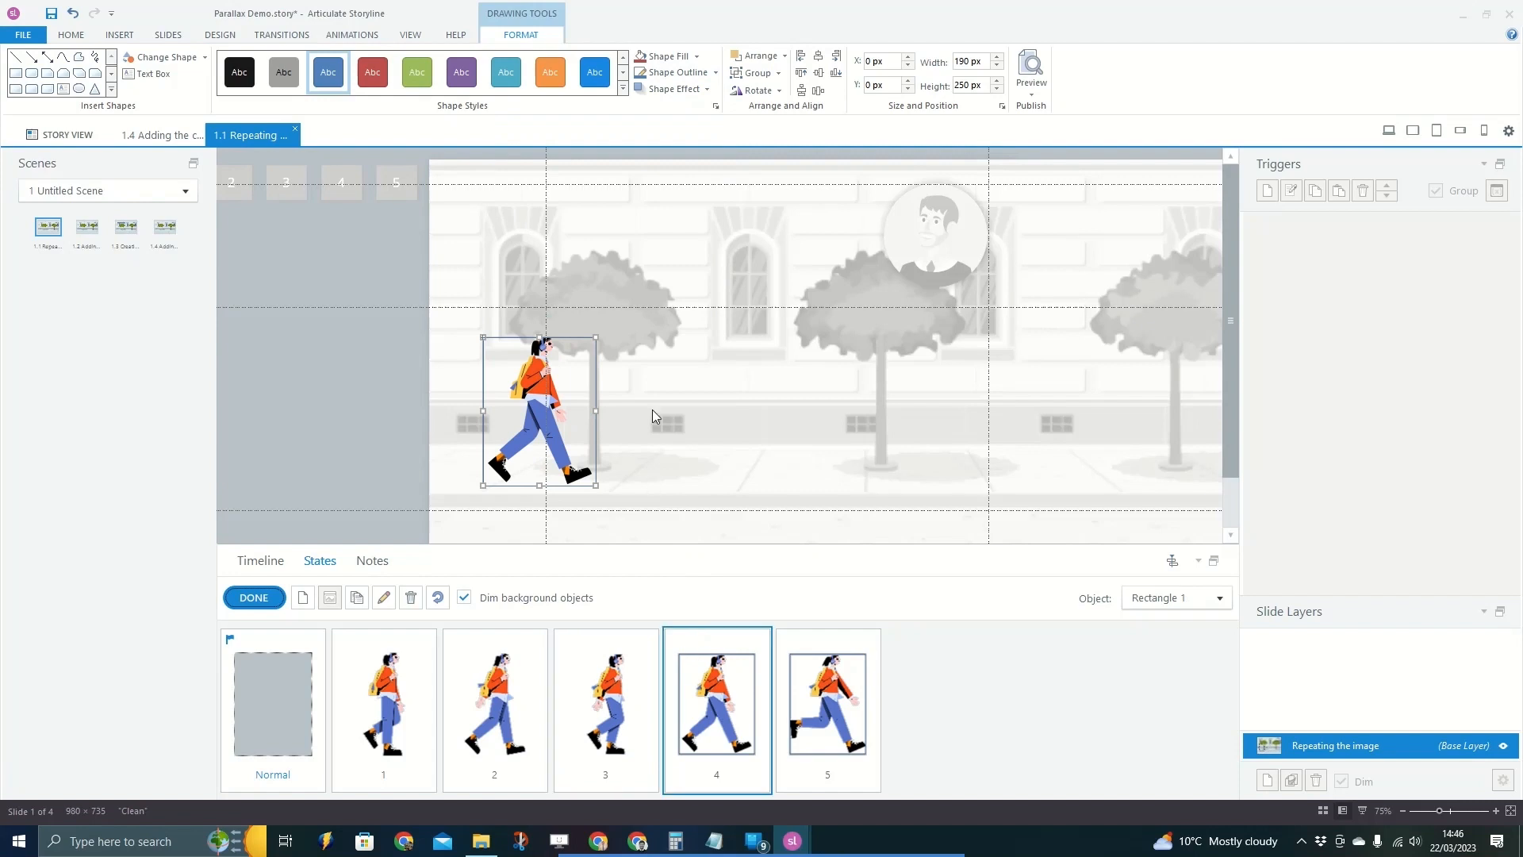
pyautogui.click(718, 74)
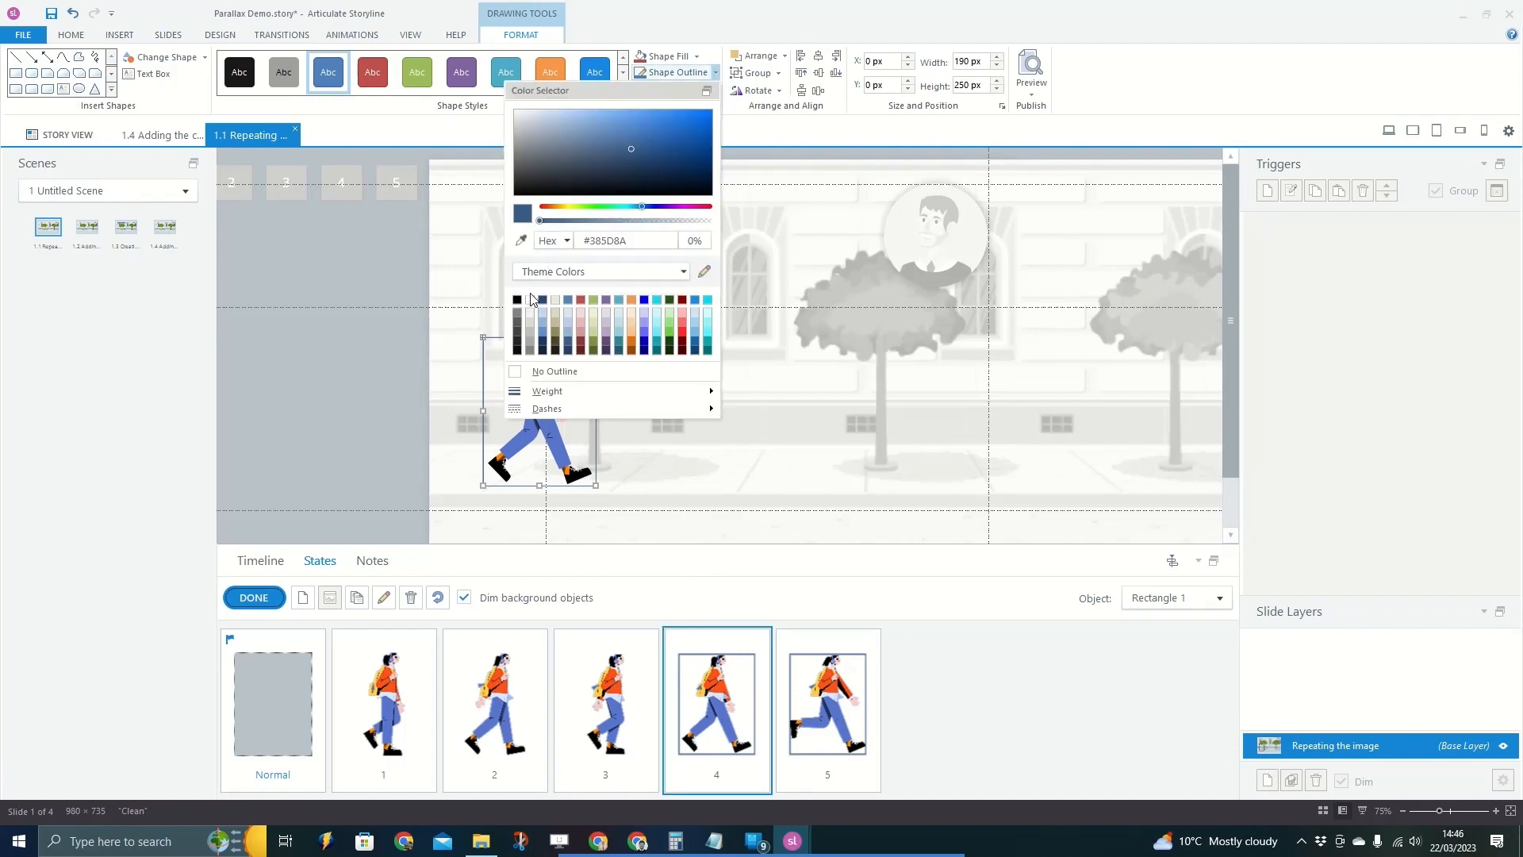
pyautogui.click(542, 370)
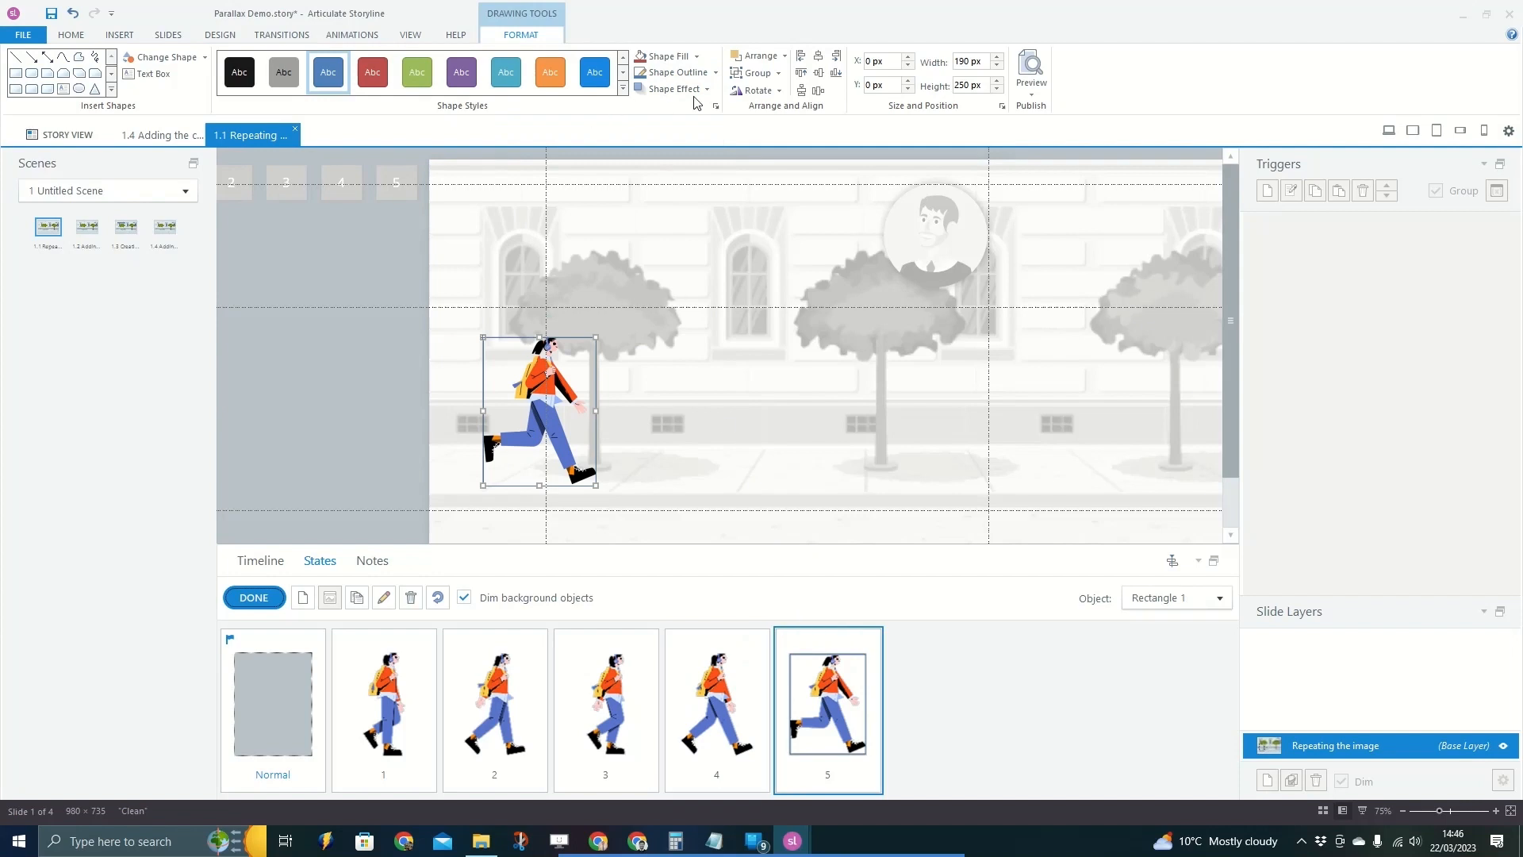
pyautogui.click(718, 73)
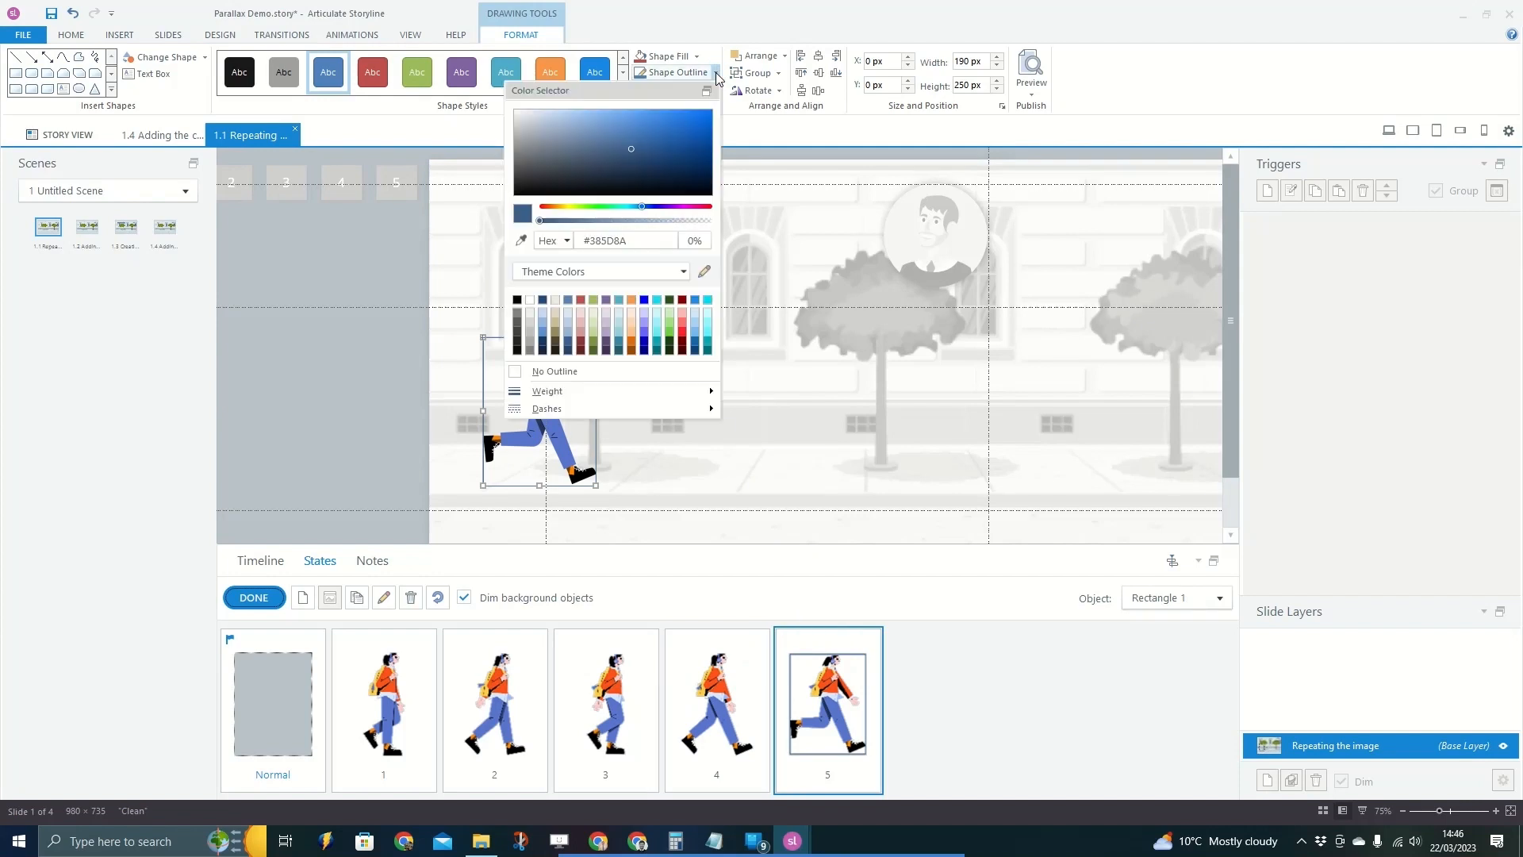
pyautogui.click(527, 373)
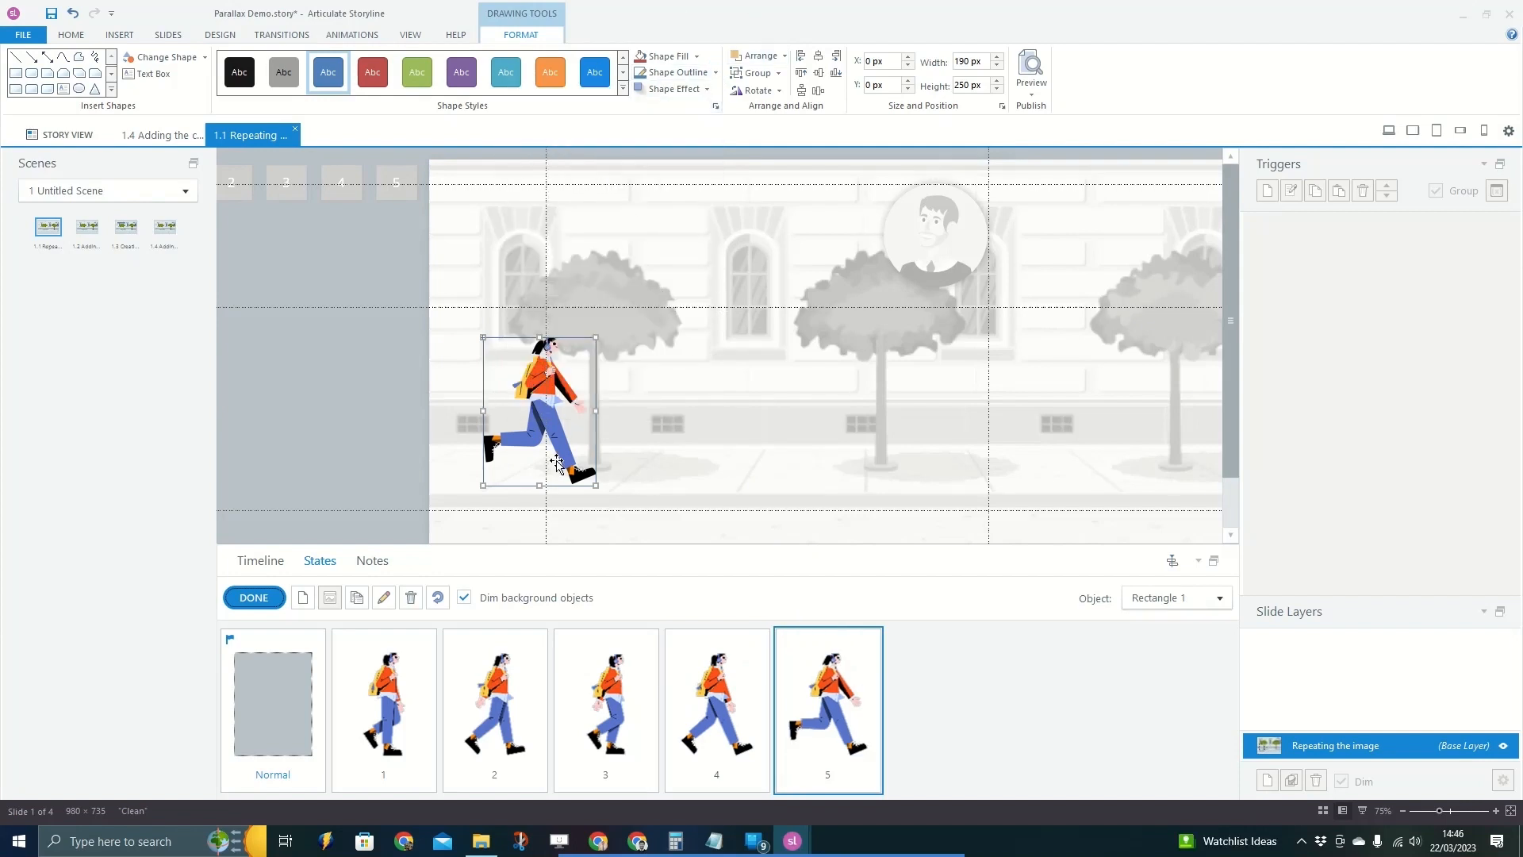
pyautogui.click(262, 598)
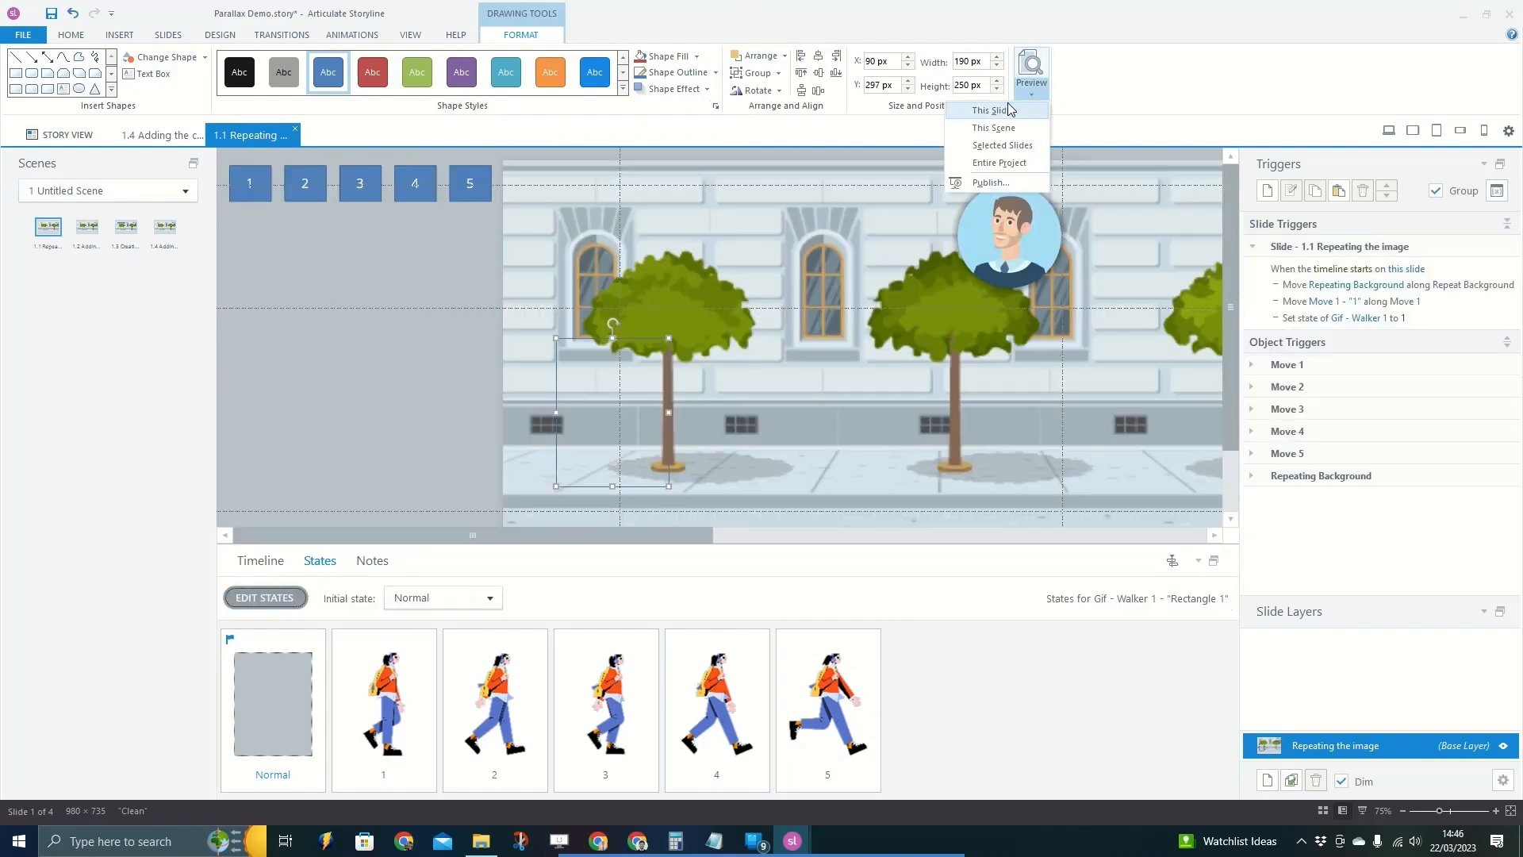